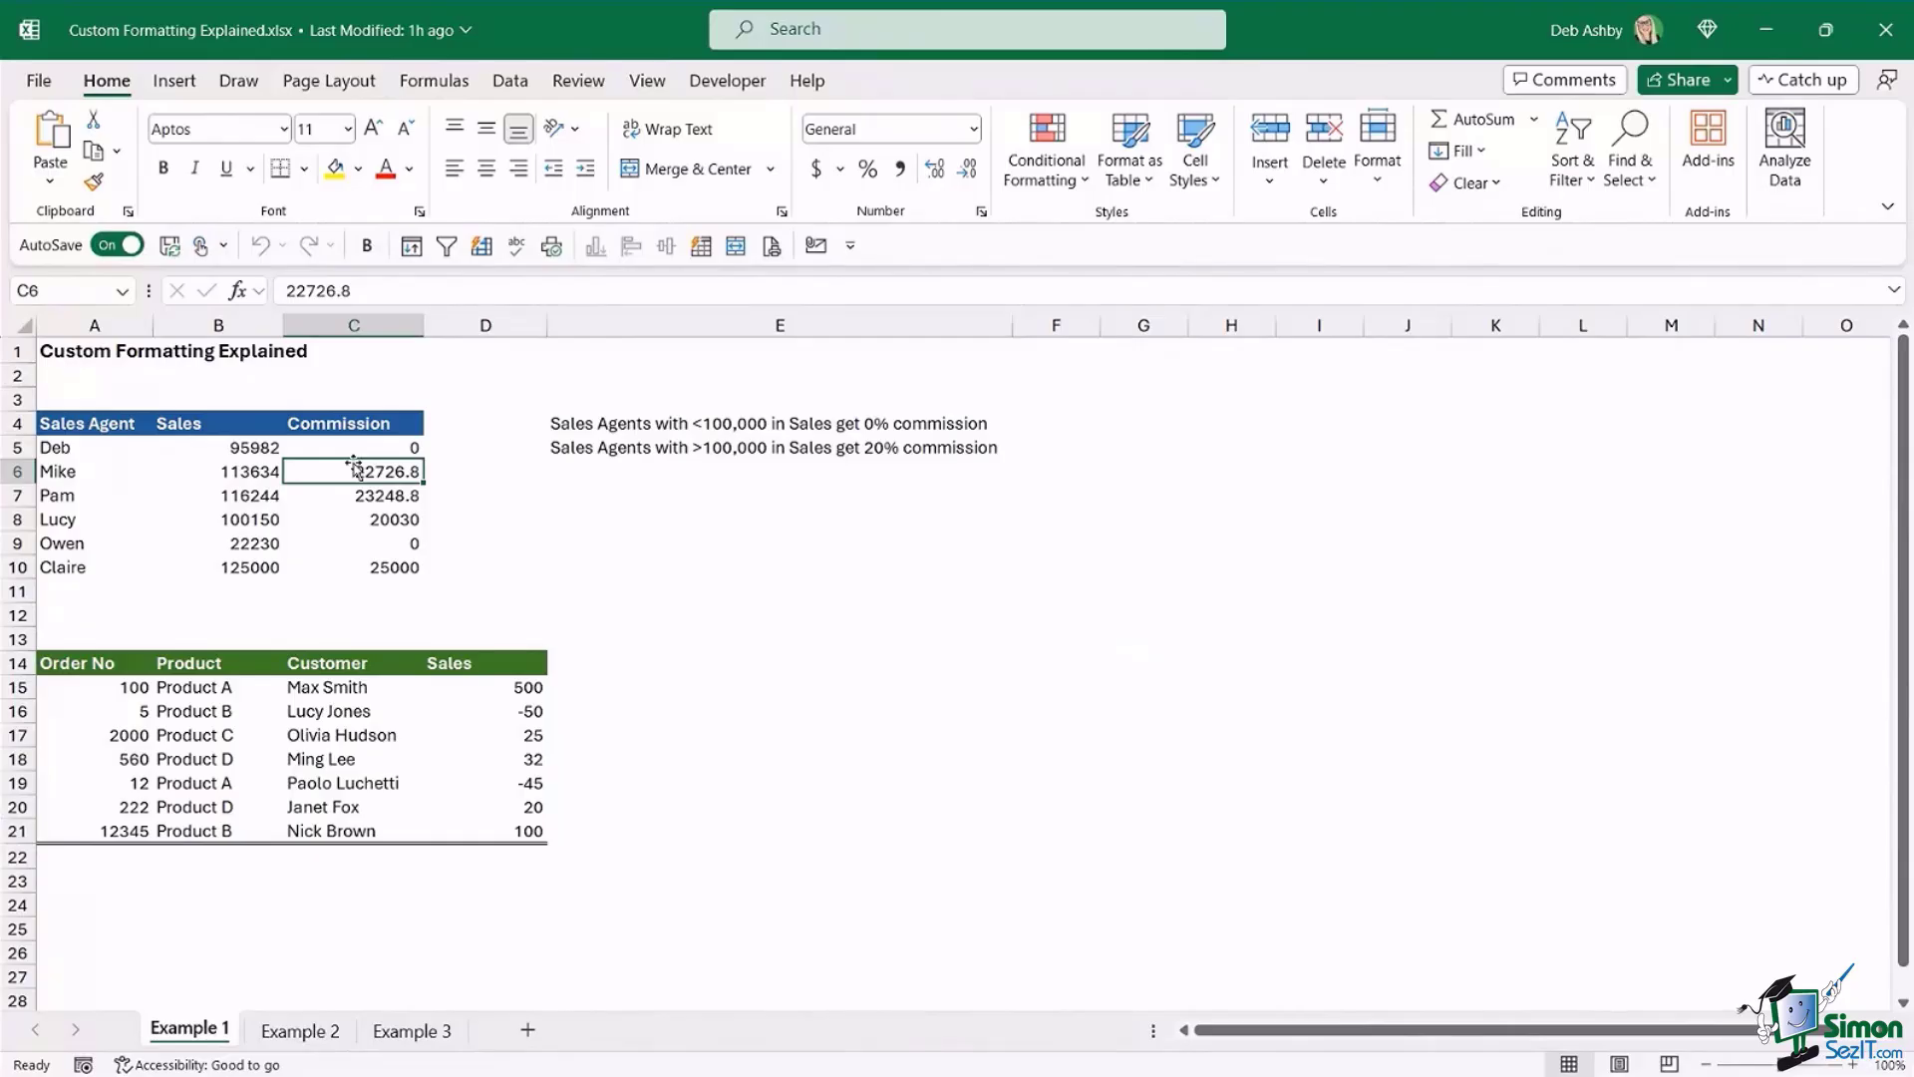
- Examine the sales agent table in A4:C10 and the commission rules in column E
{"action": "left_click", "coordinate": [248, 450]}
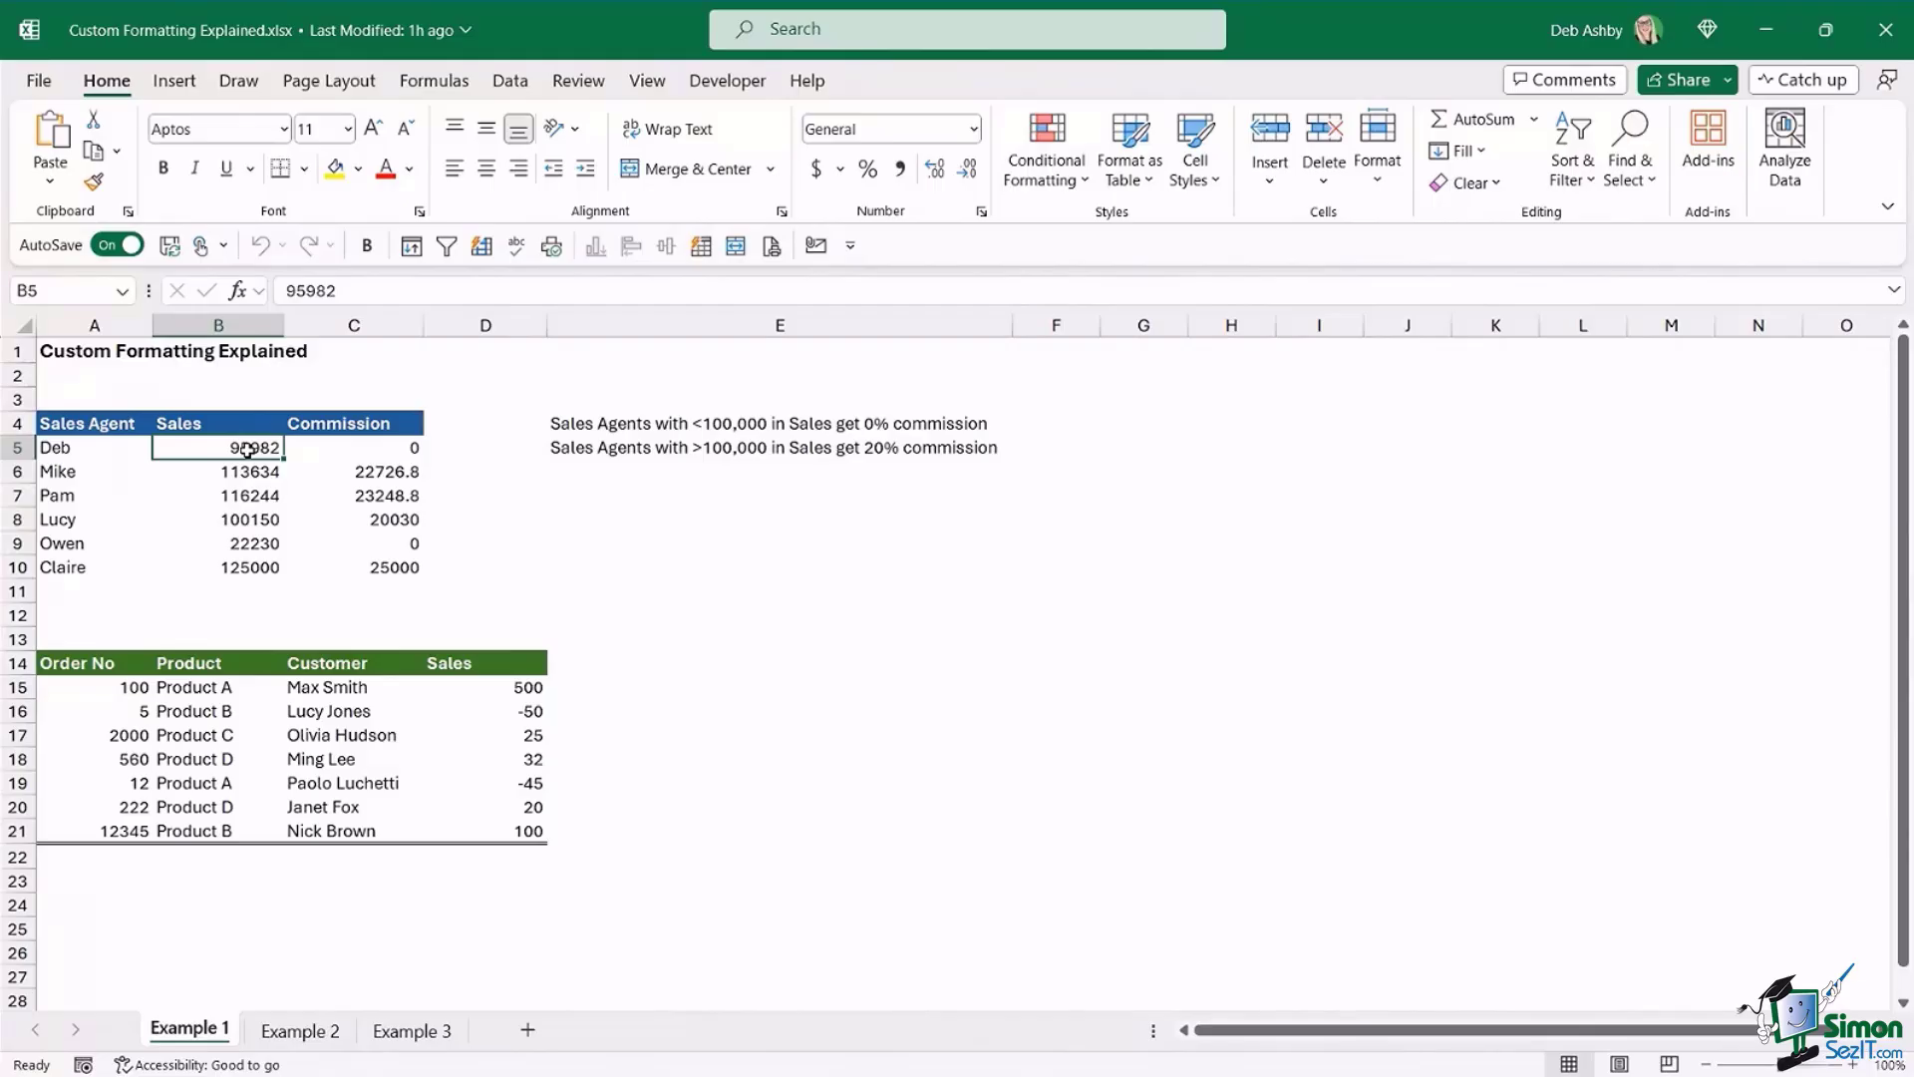
{"action": "left_click", "coordinate": [349, 475]}
{"action": "left_click_drag", "start_coordinate": [57, 426], "coordinate": [359, 567]}
{"action": "left_click_drag", "start_coordinate": [66, 449], "coordinate": [63, 567]}
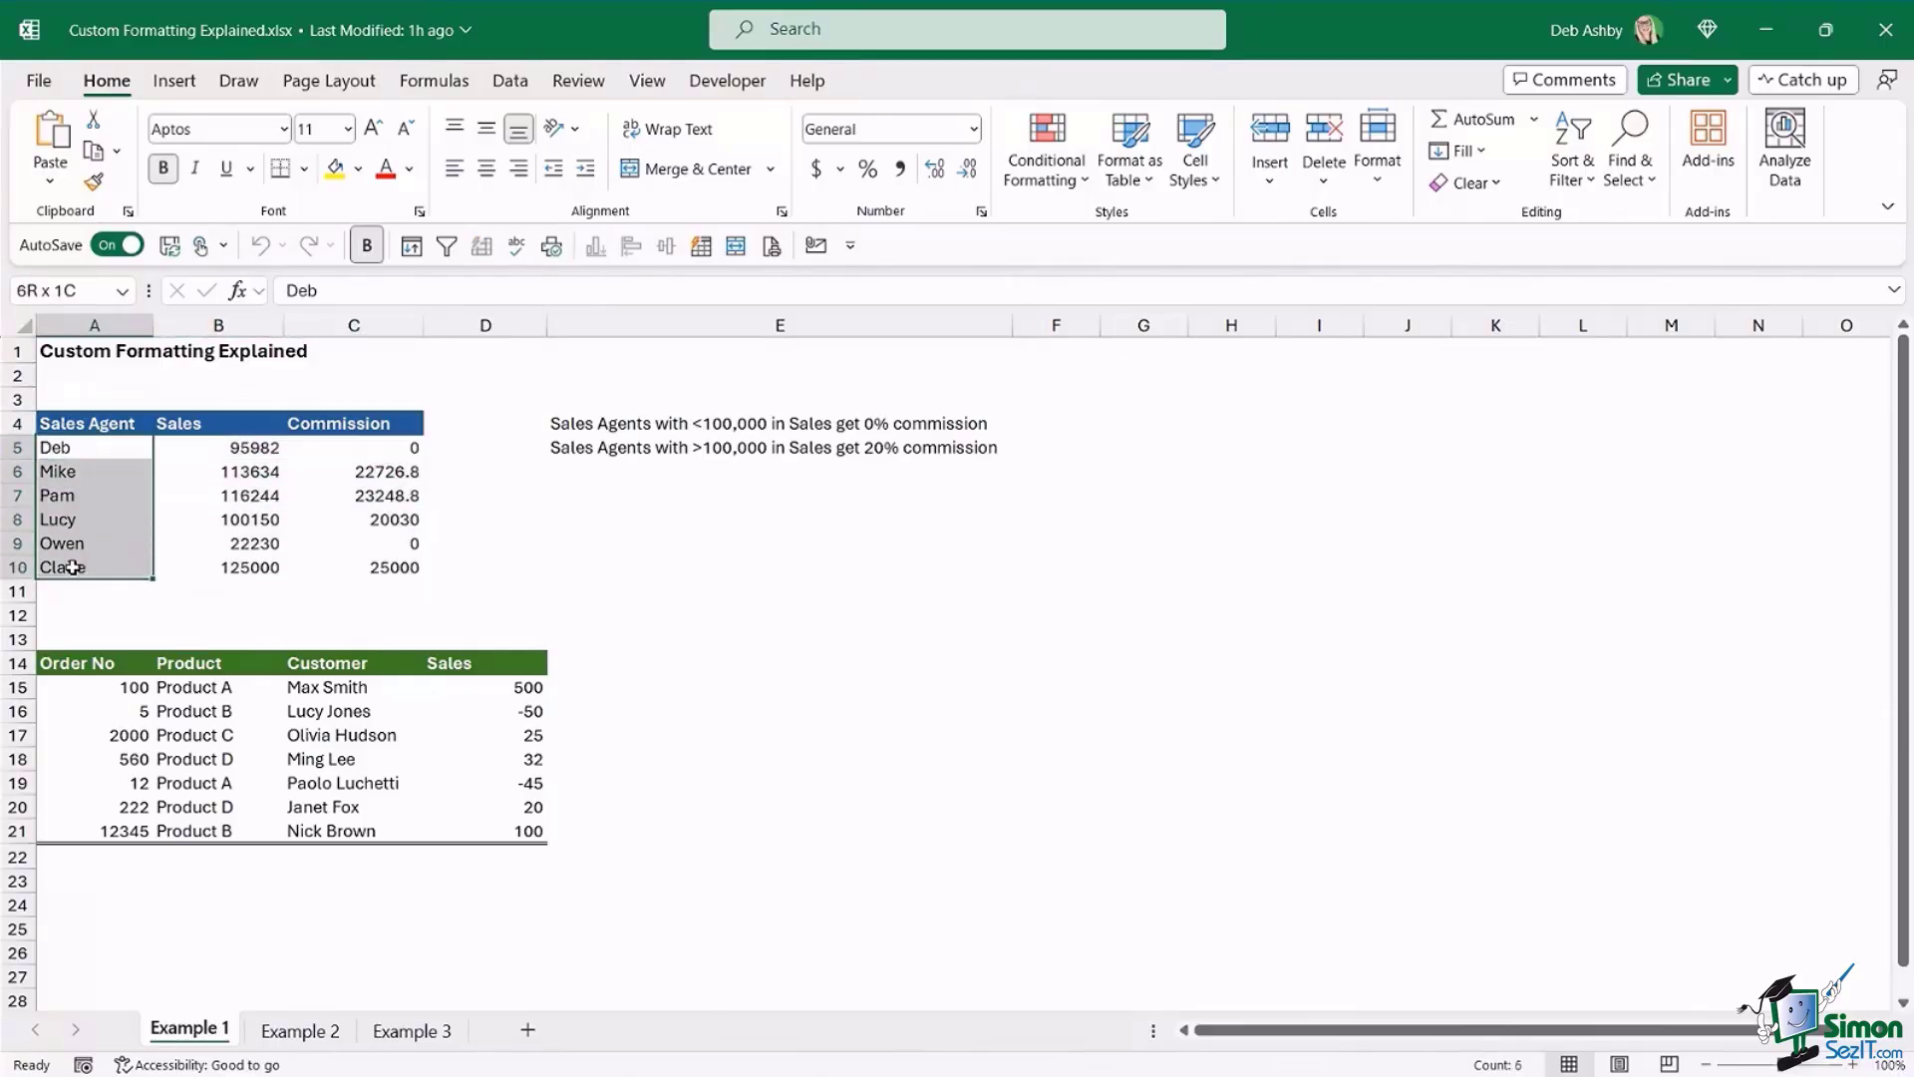
{"action": "left_click_drag", "start_coordinate": [216, 446], "coordinate": [232, 568]}
{"action": "left_click_drag", "start_coordinate": [359, 447], "coordinate": [359, 566]}
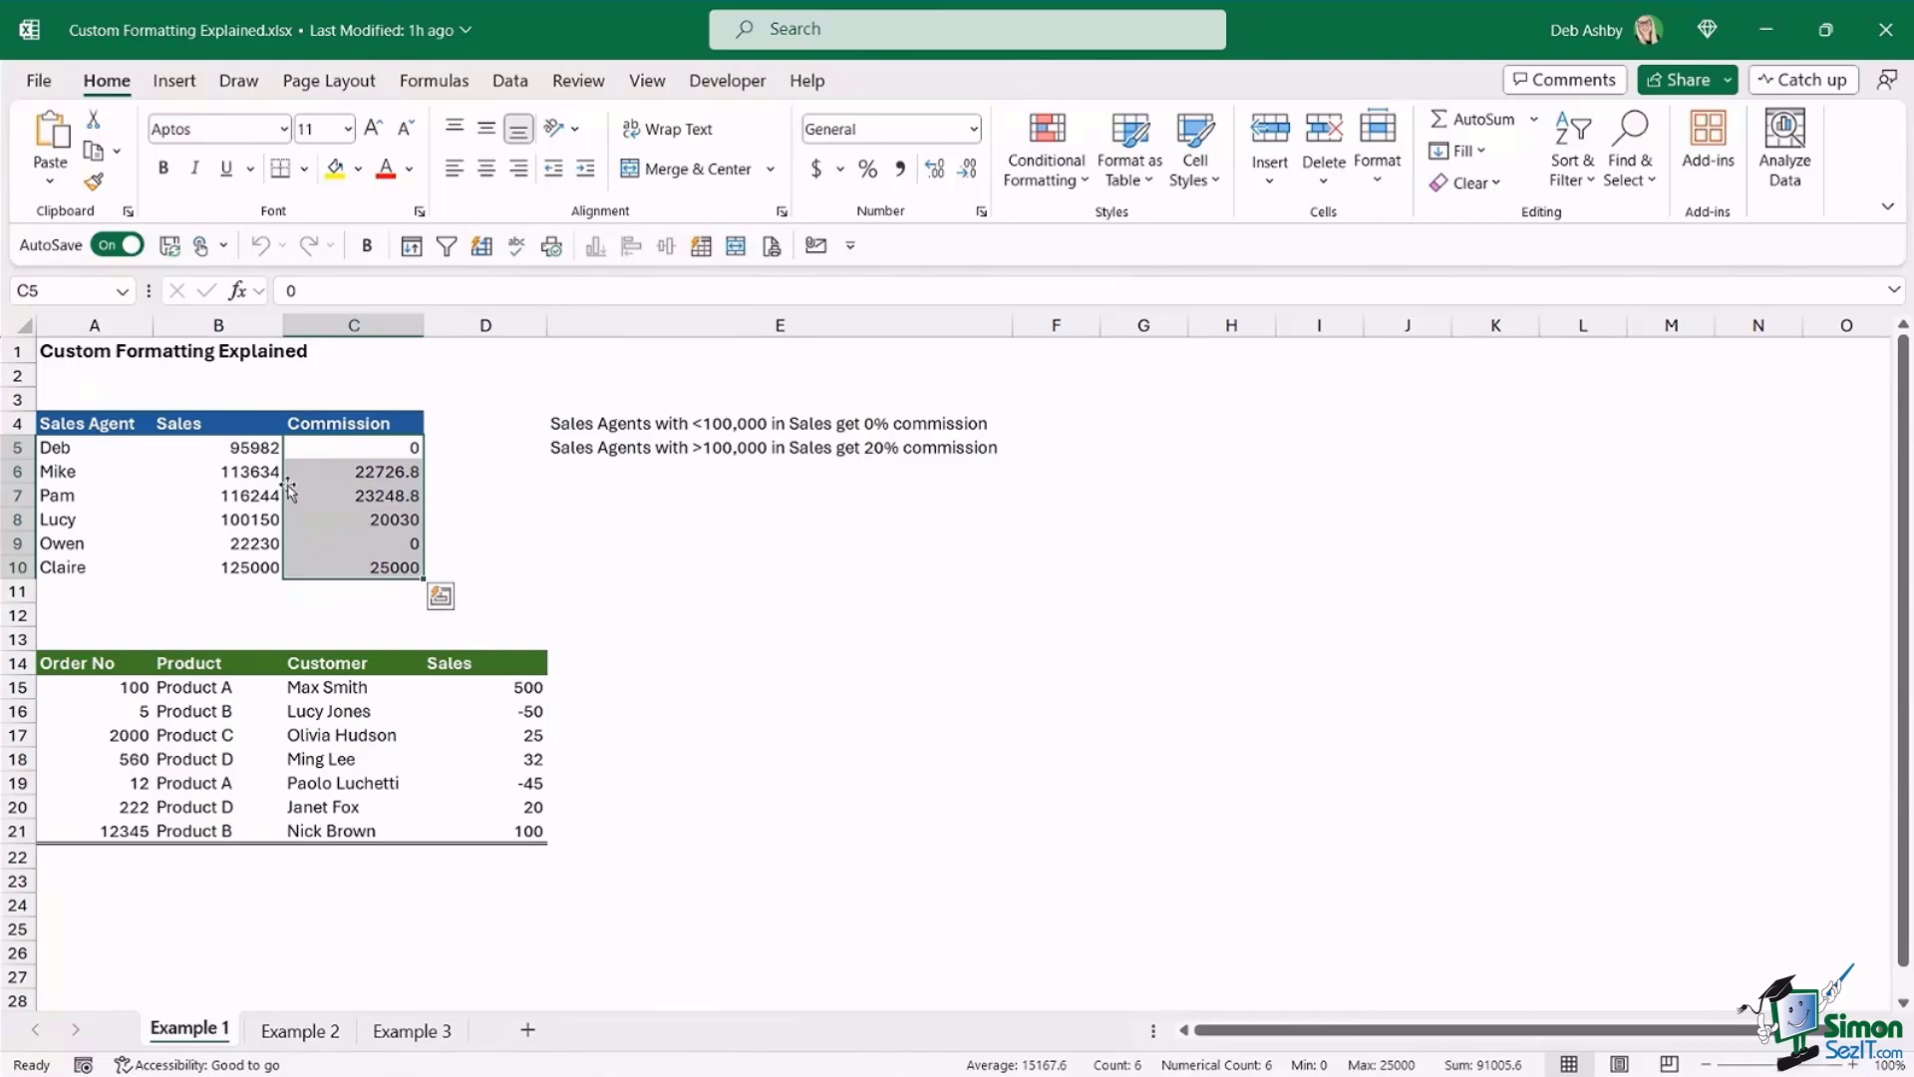
{"action": "left_click", "coordinate": [577, 429]}
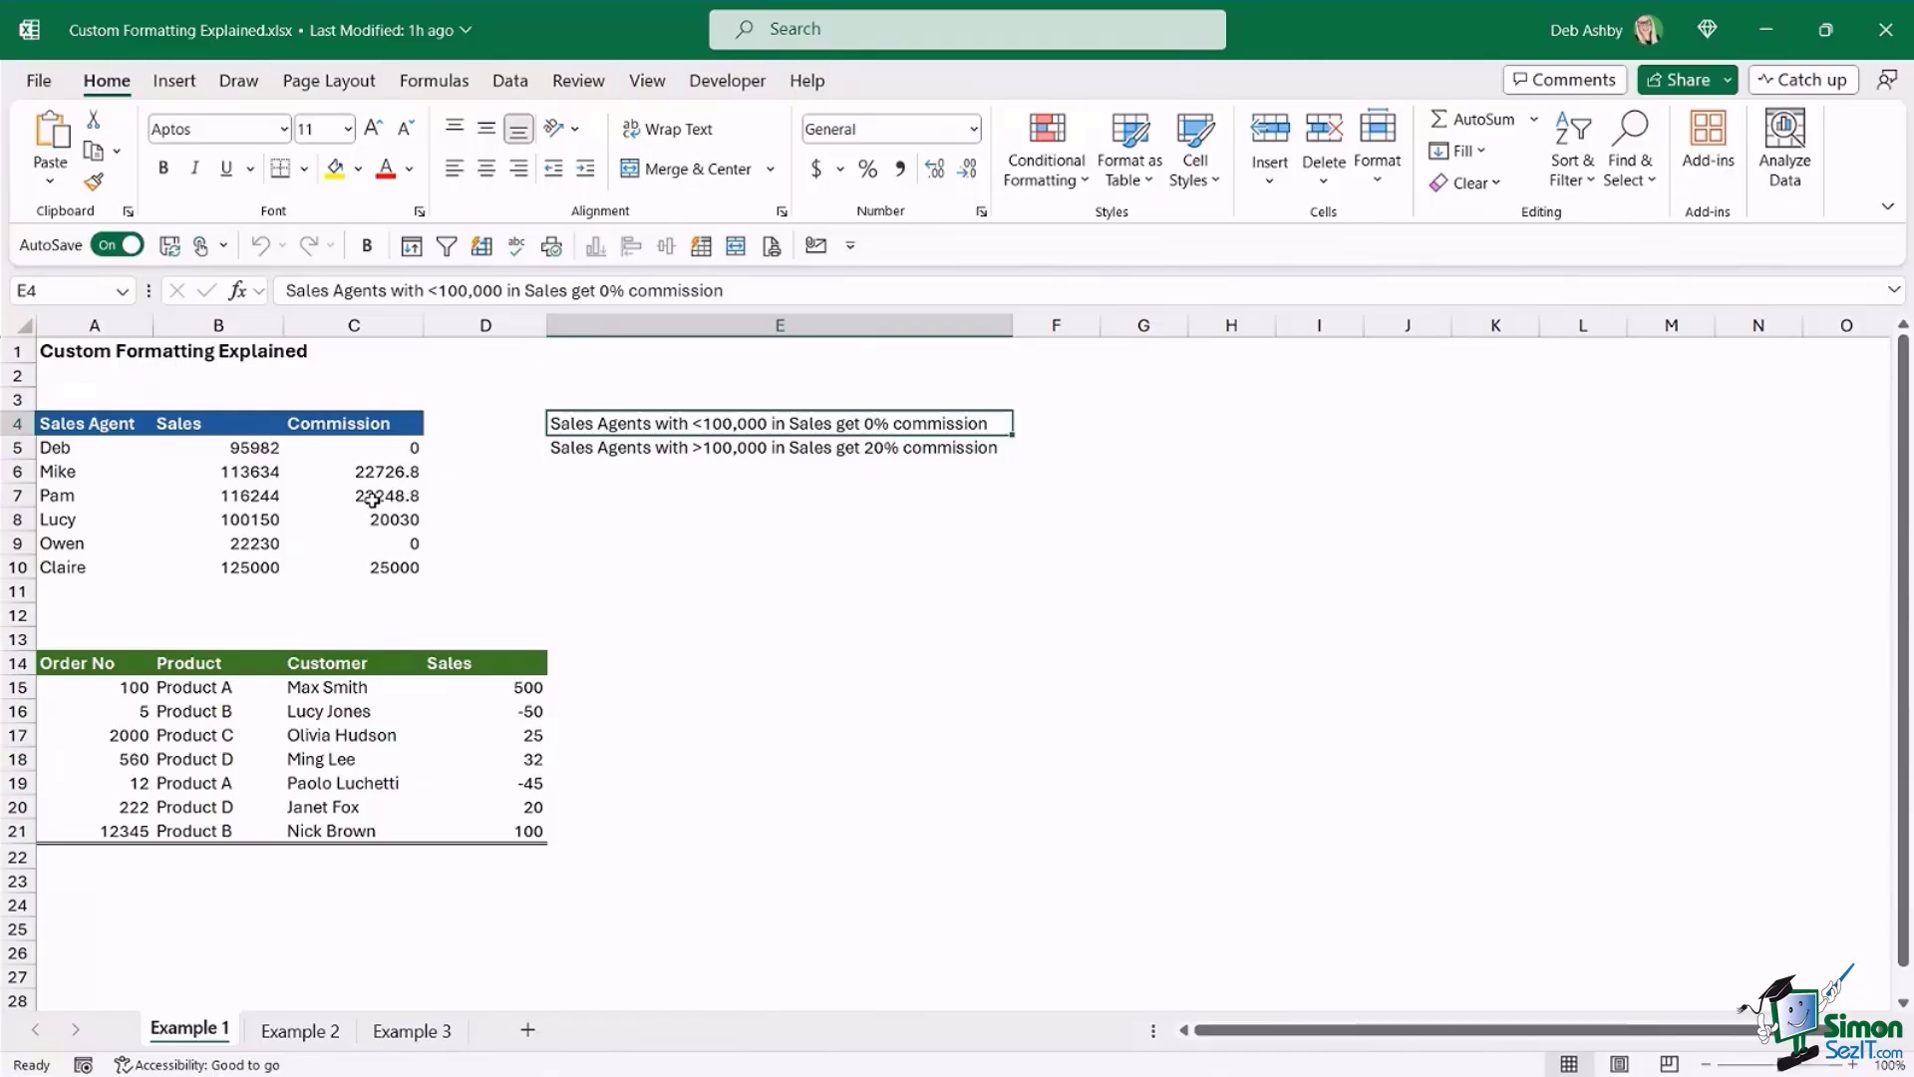
{"action": "left_click", "coordinate": [283, 448]}
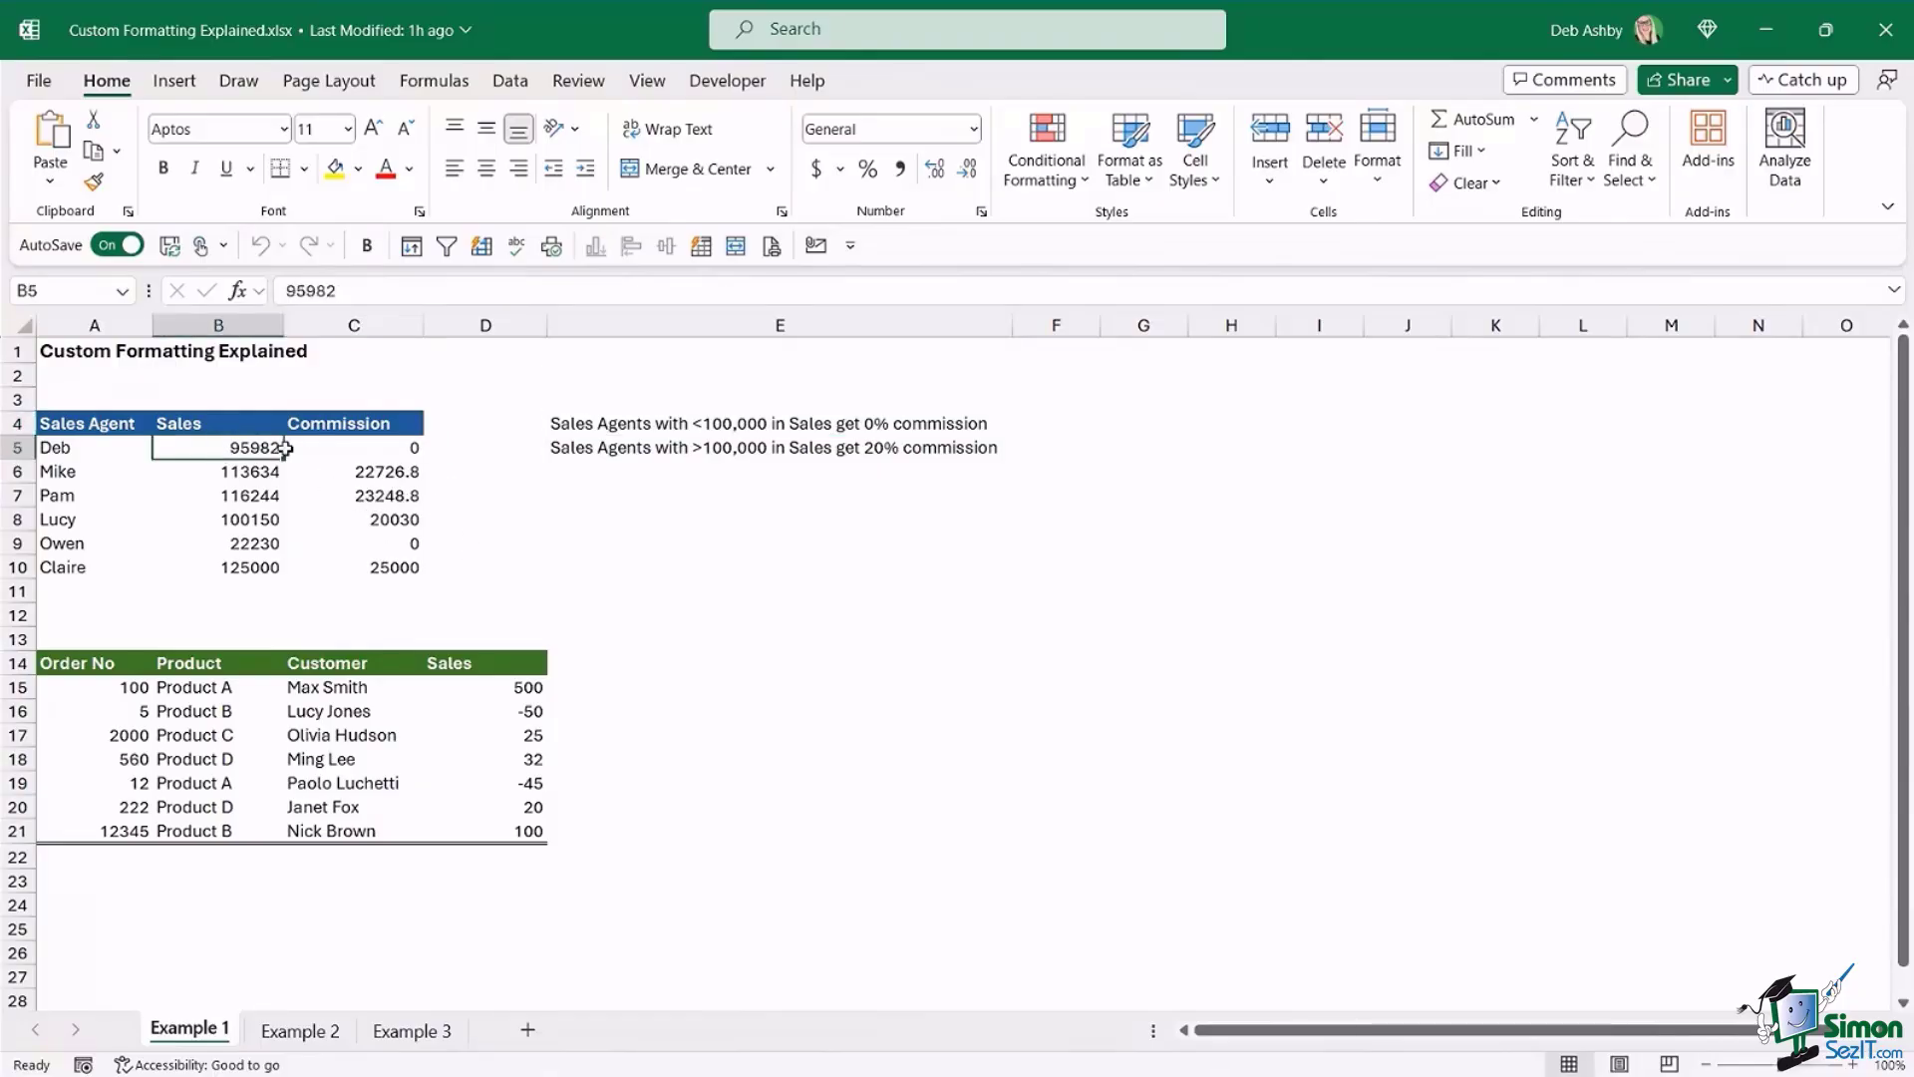
- Choose the Number format with 0 decimal places and a thousands separator for the Sales and Commission values in B5:C10
{"action": "left_click_drag", "start_coordinate": [285, 449], "coordinate": [359, 560]}
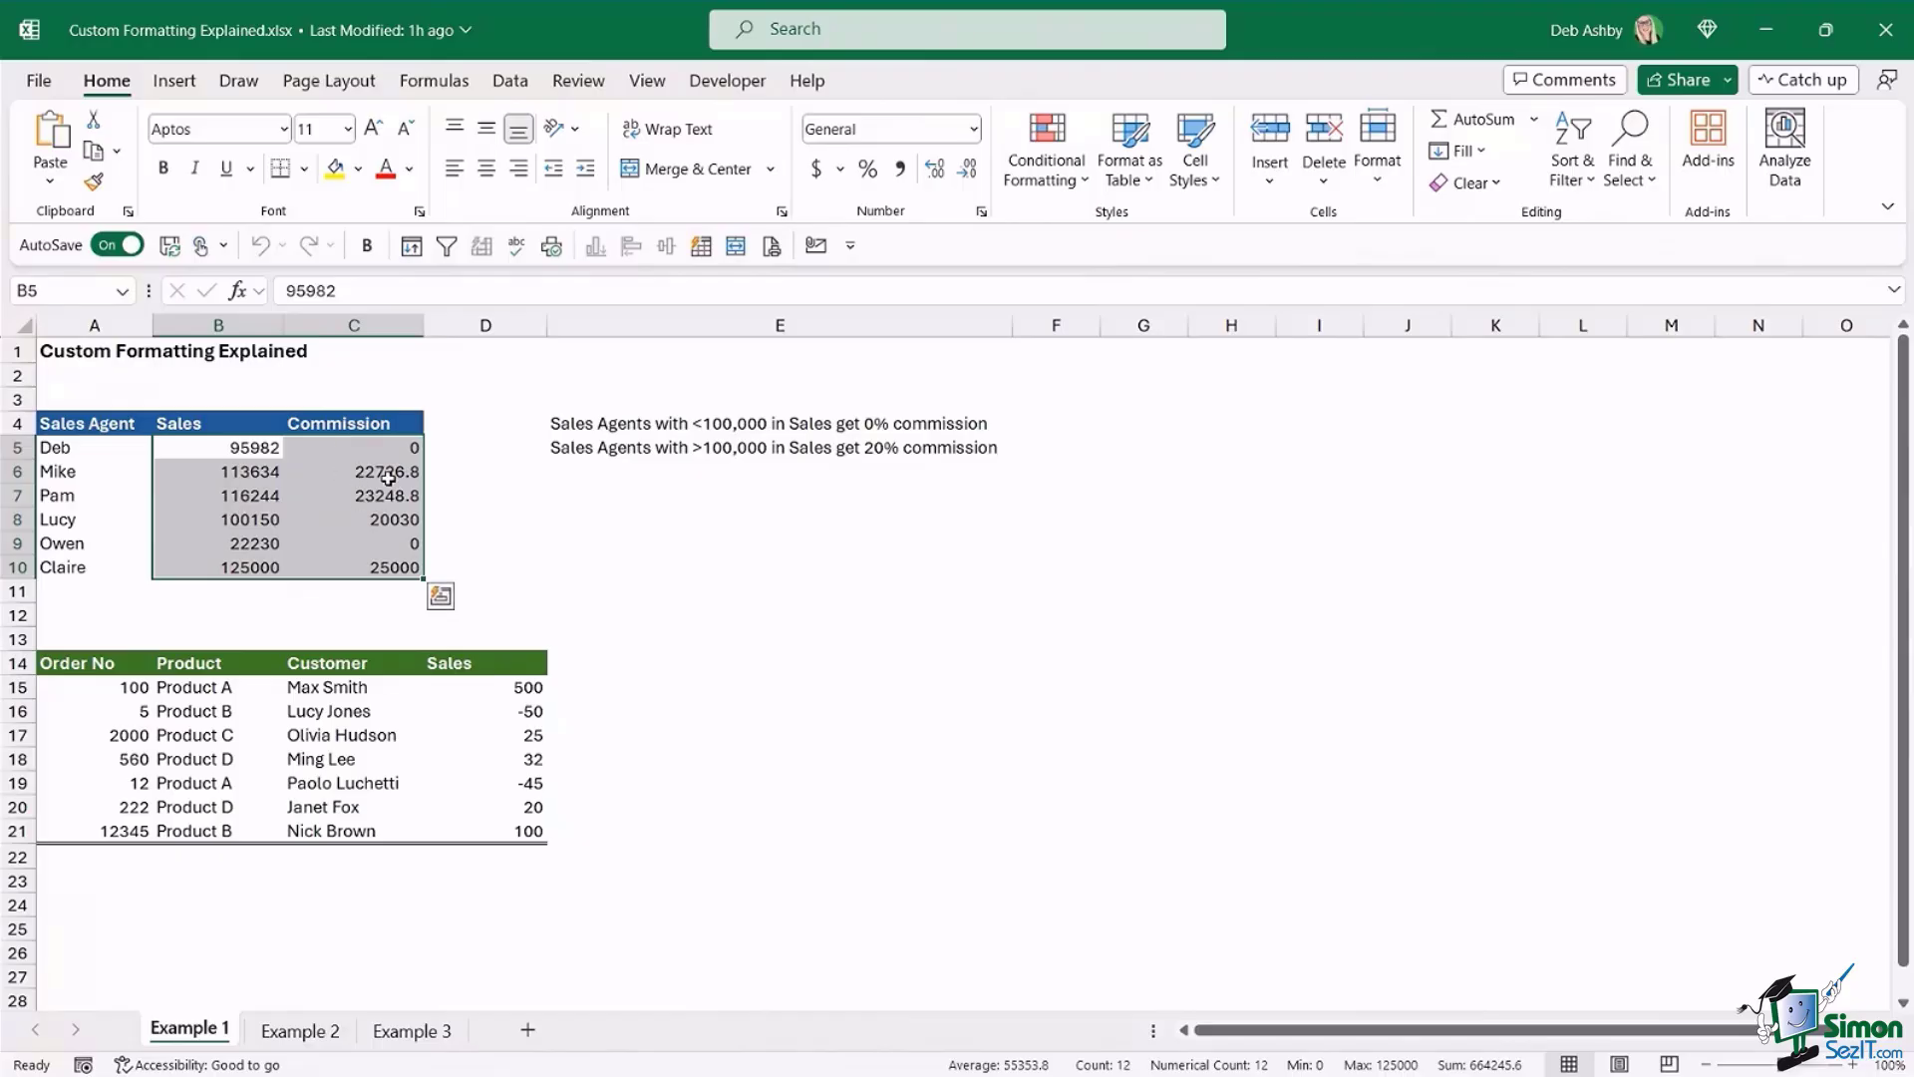
{"action": "left_click", "coordinate": [982, 213]}
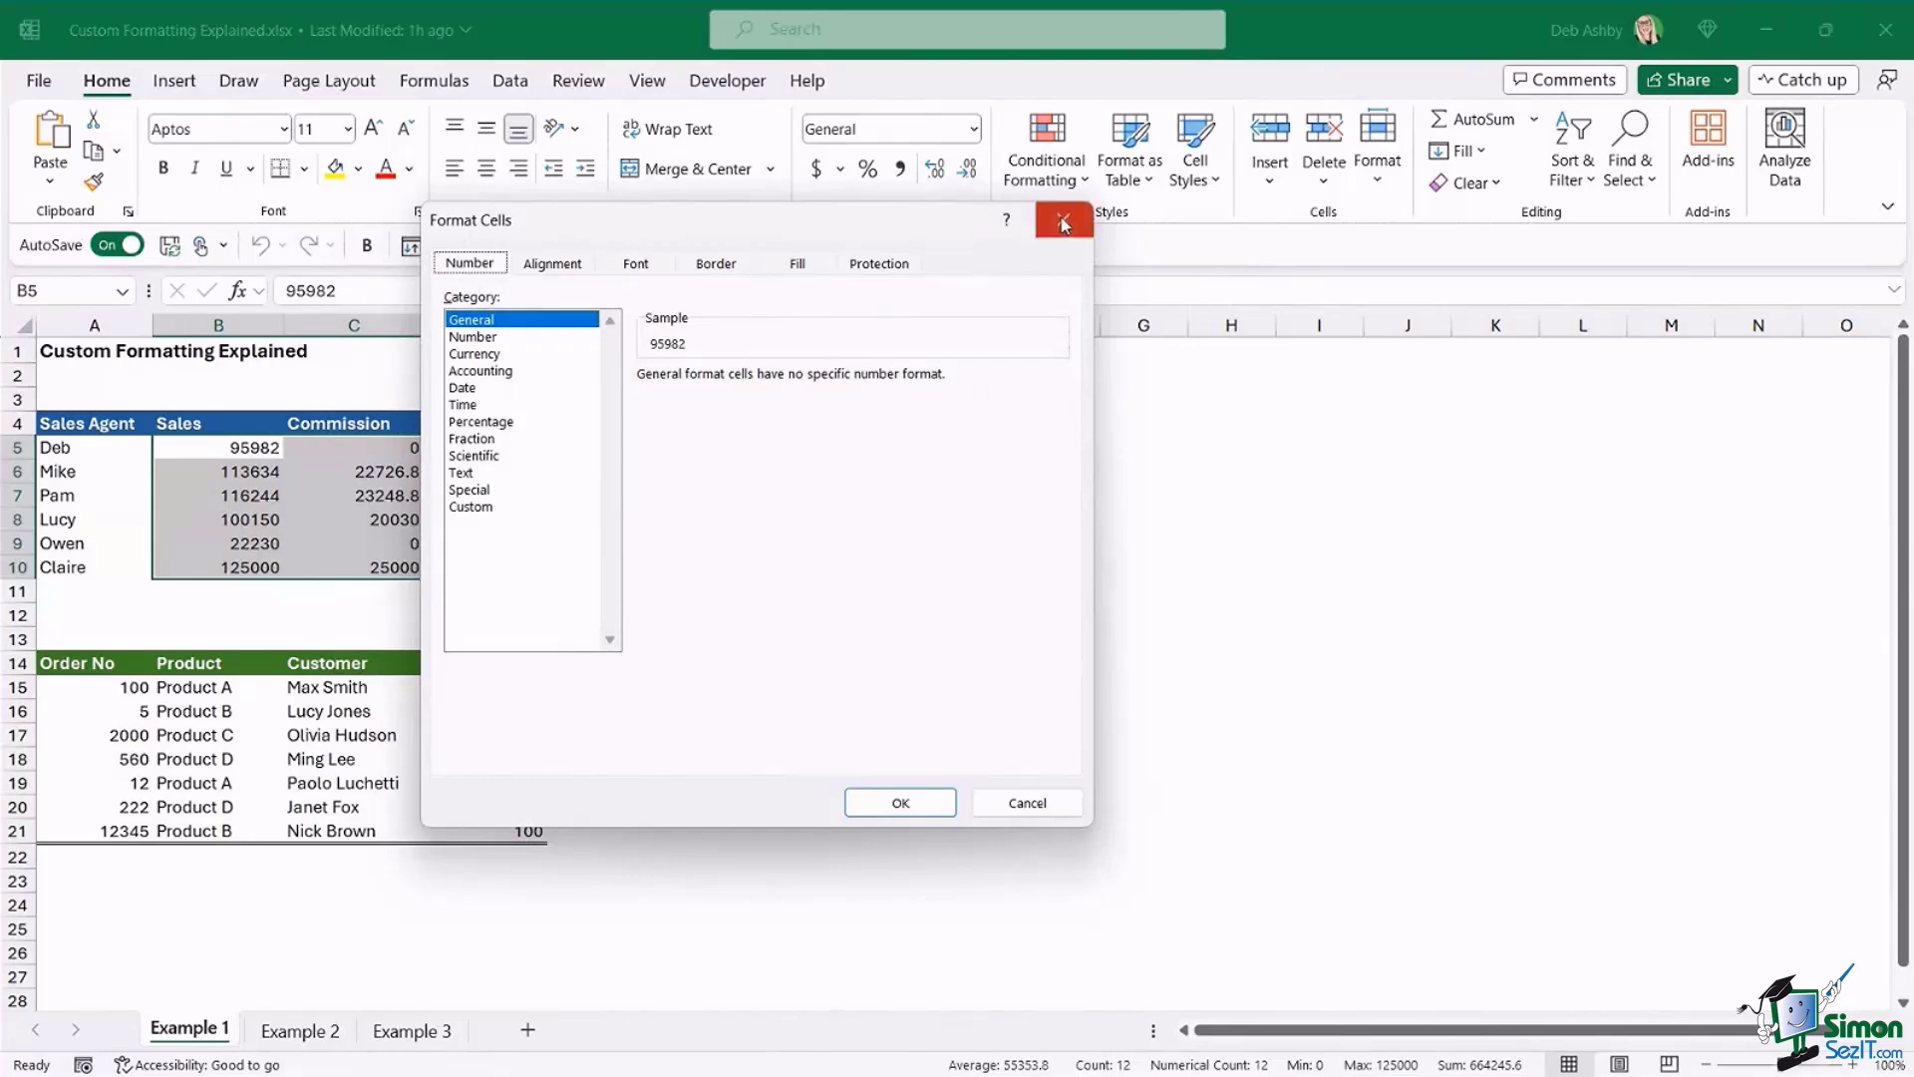
{"action": "left_click", "coordinate": [1075, 225]}
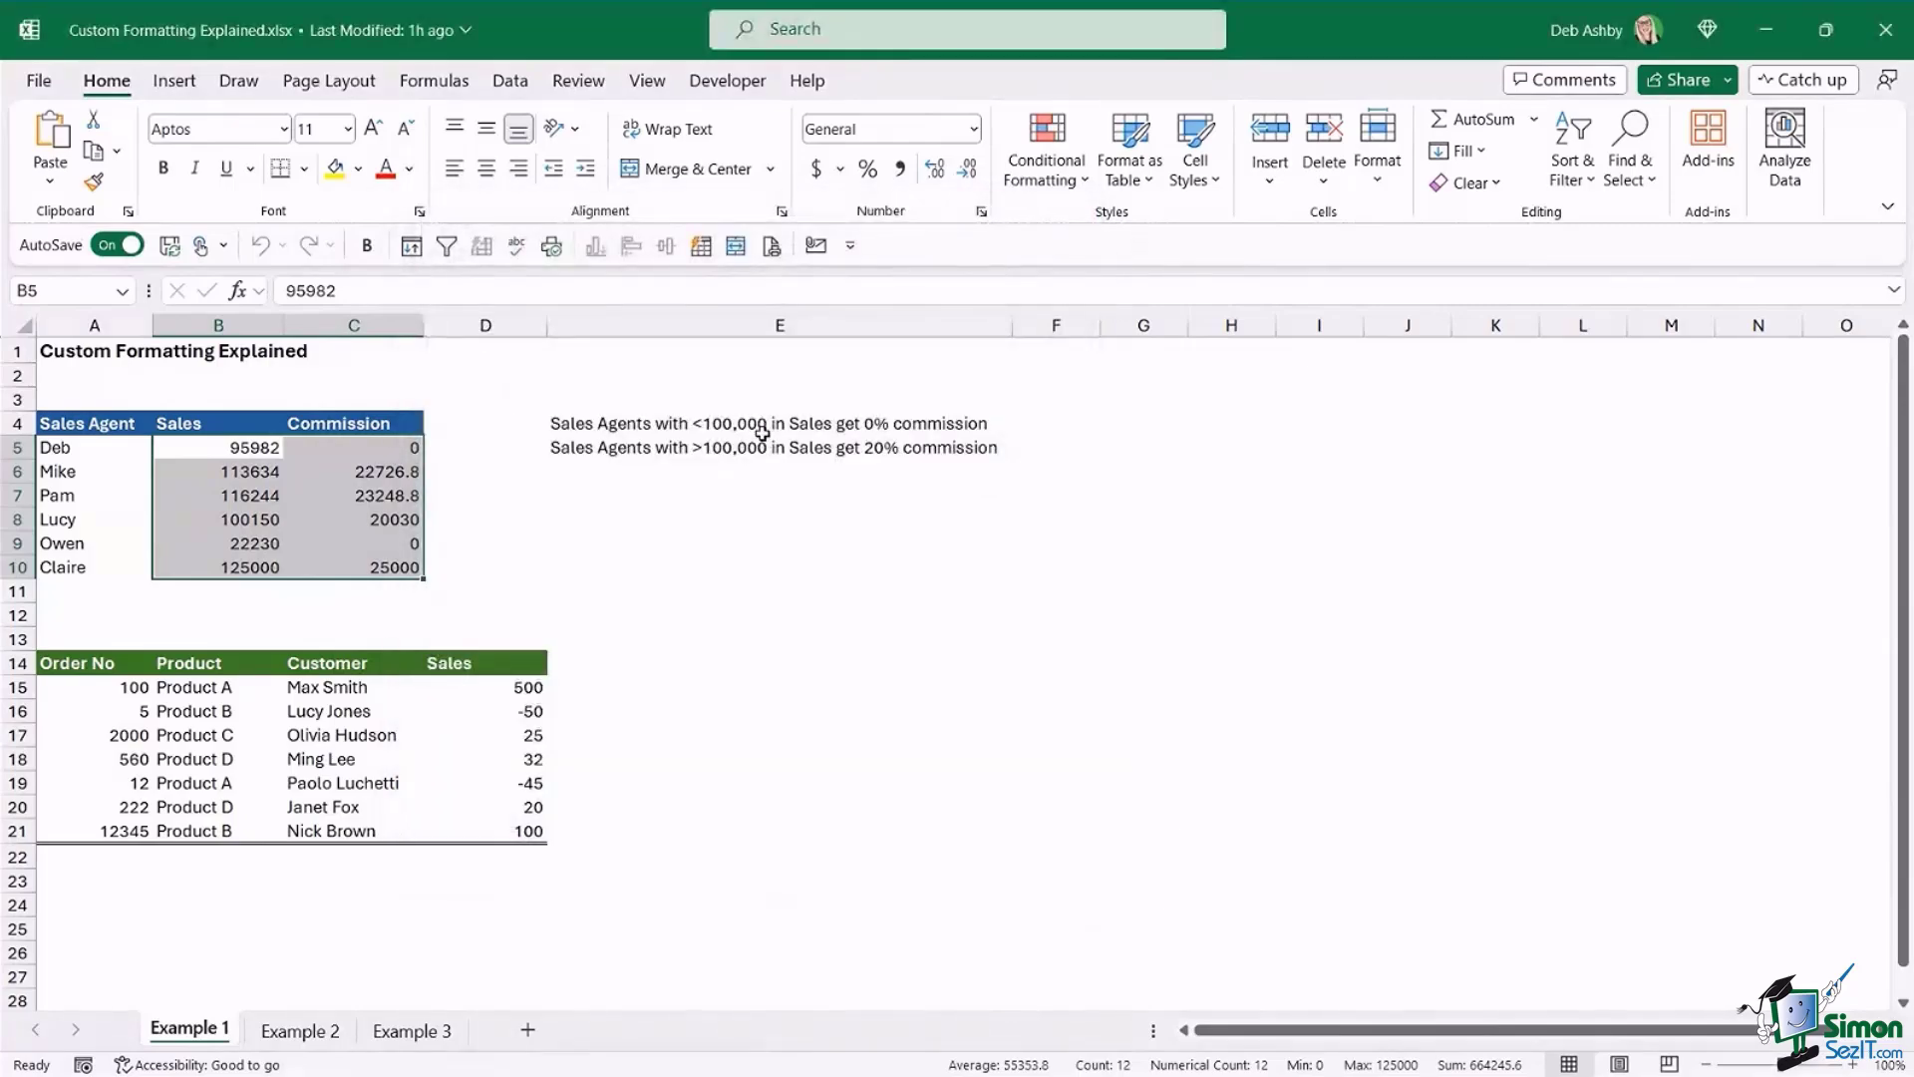
{"action": "key", "text": "ctrl+1"}
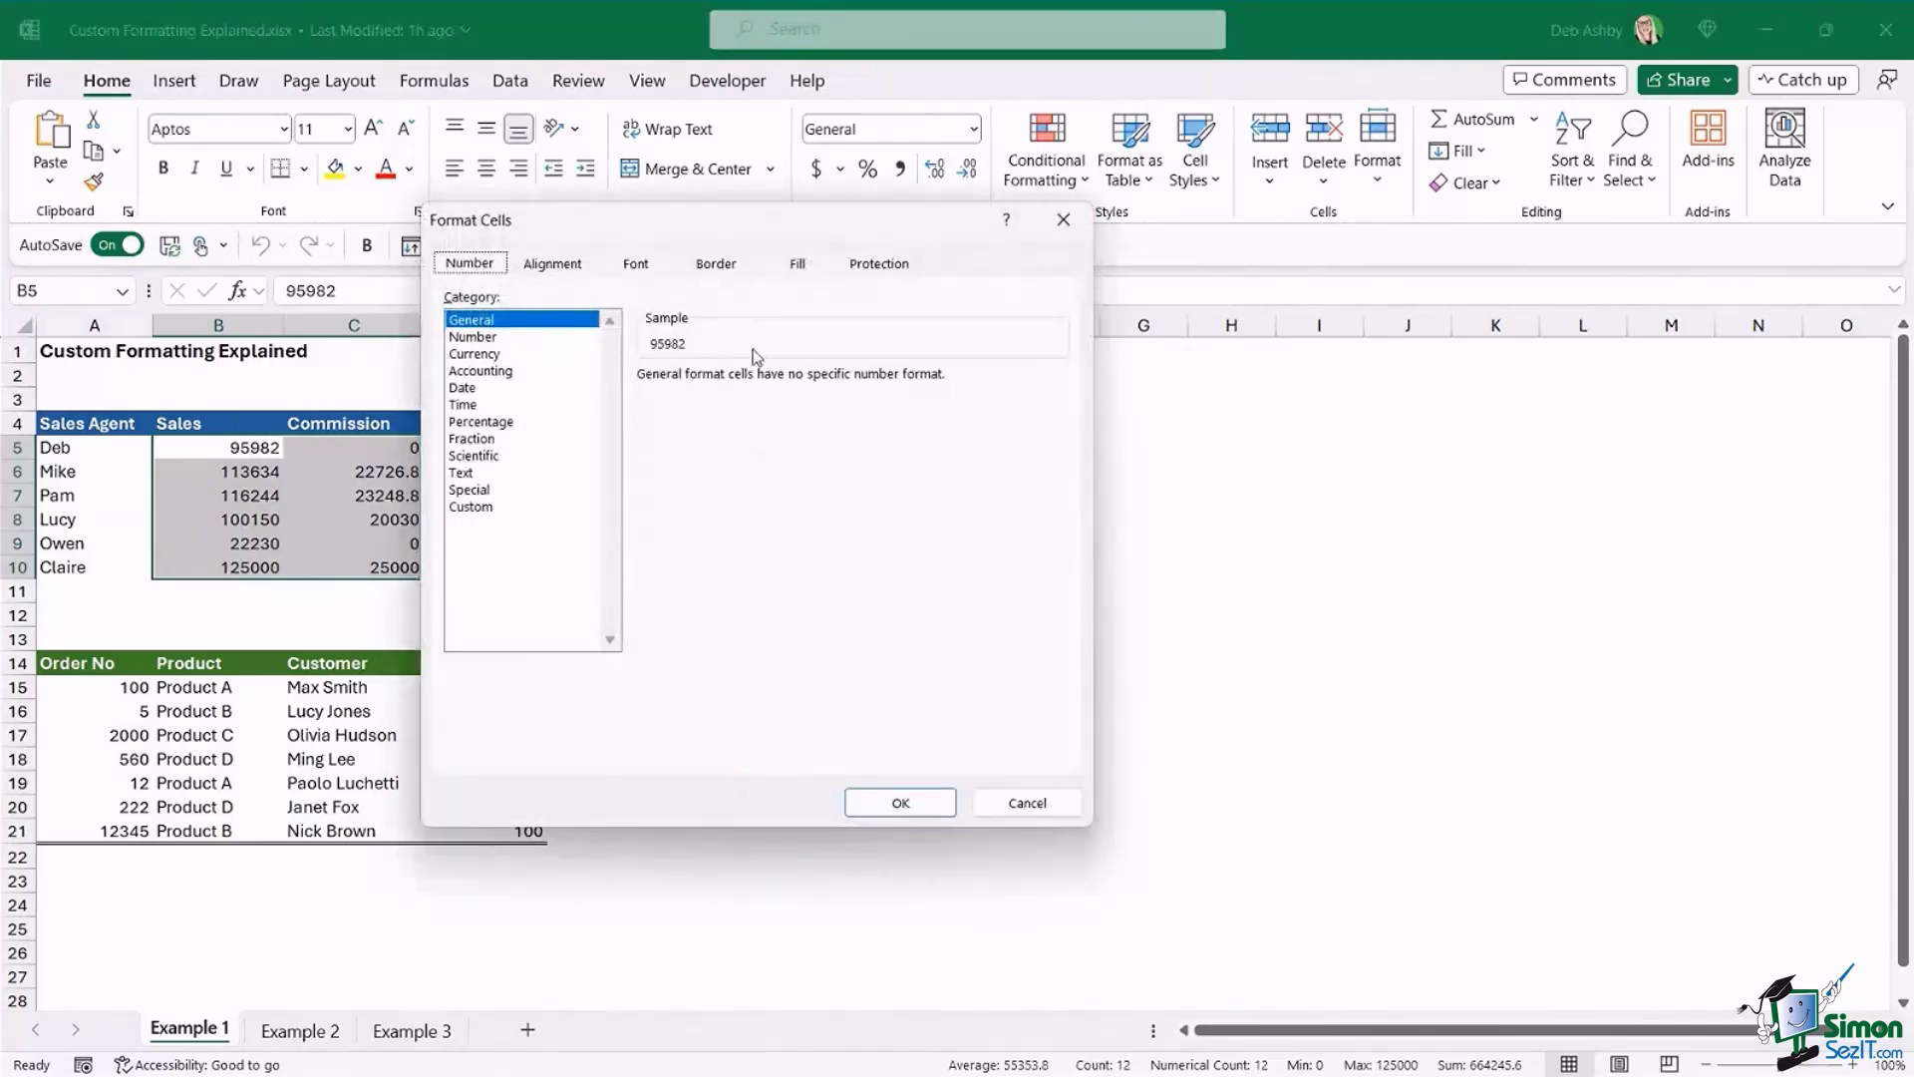
{"action": "left_click_drag", "start_coordinate": [754, 217], "coordinate": [822, 271]}
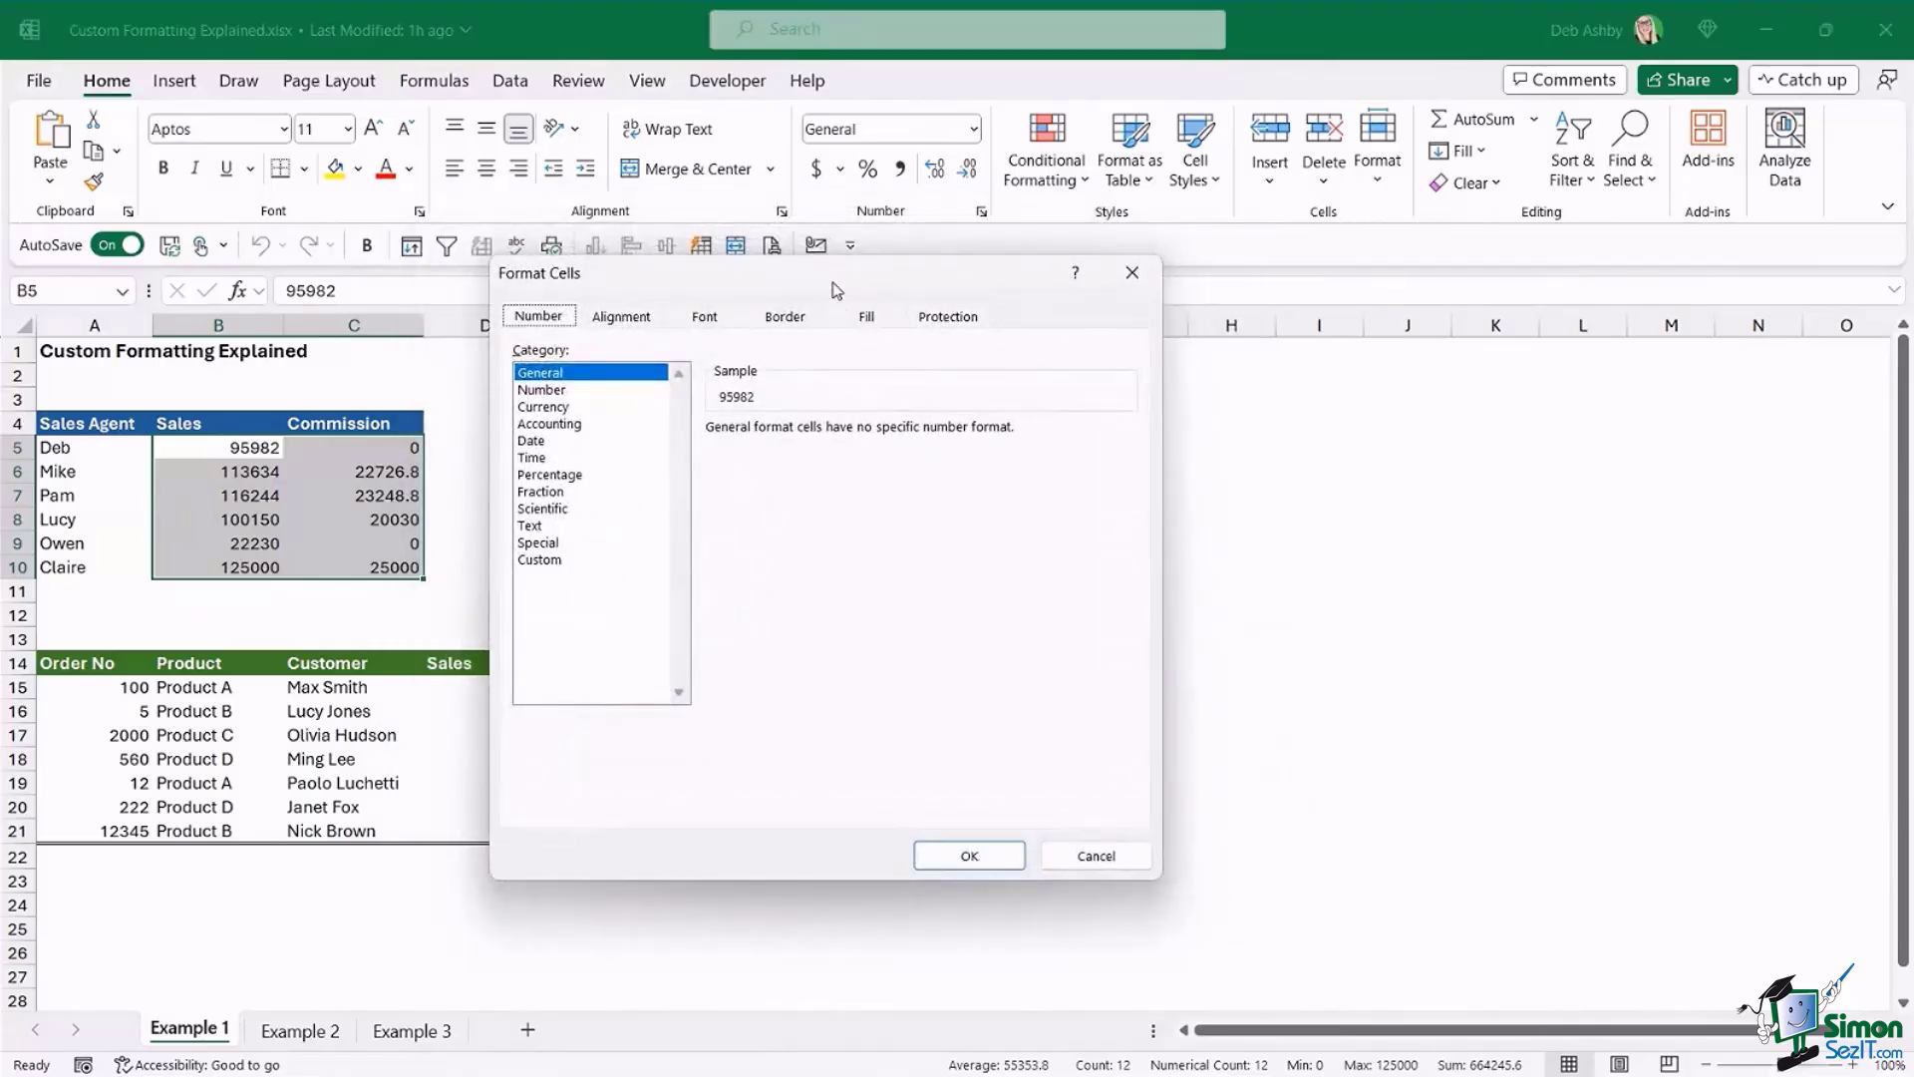
{"action": "left_click_drag", "start_coordinate": [833, 282], "coordinate": [812, 280]}
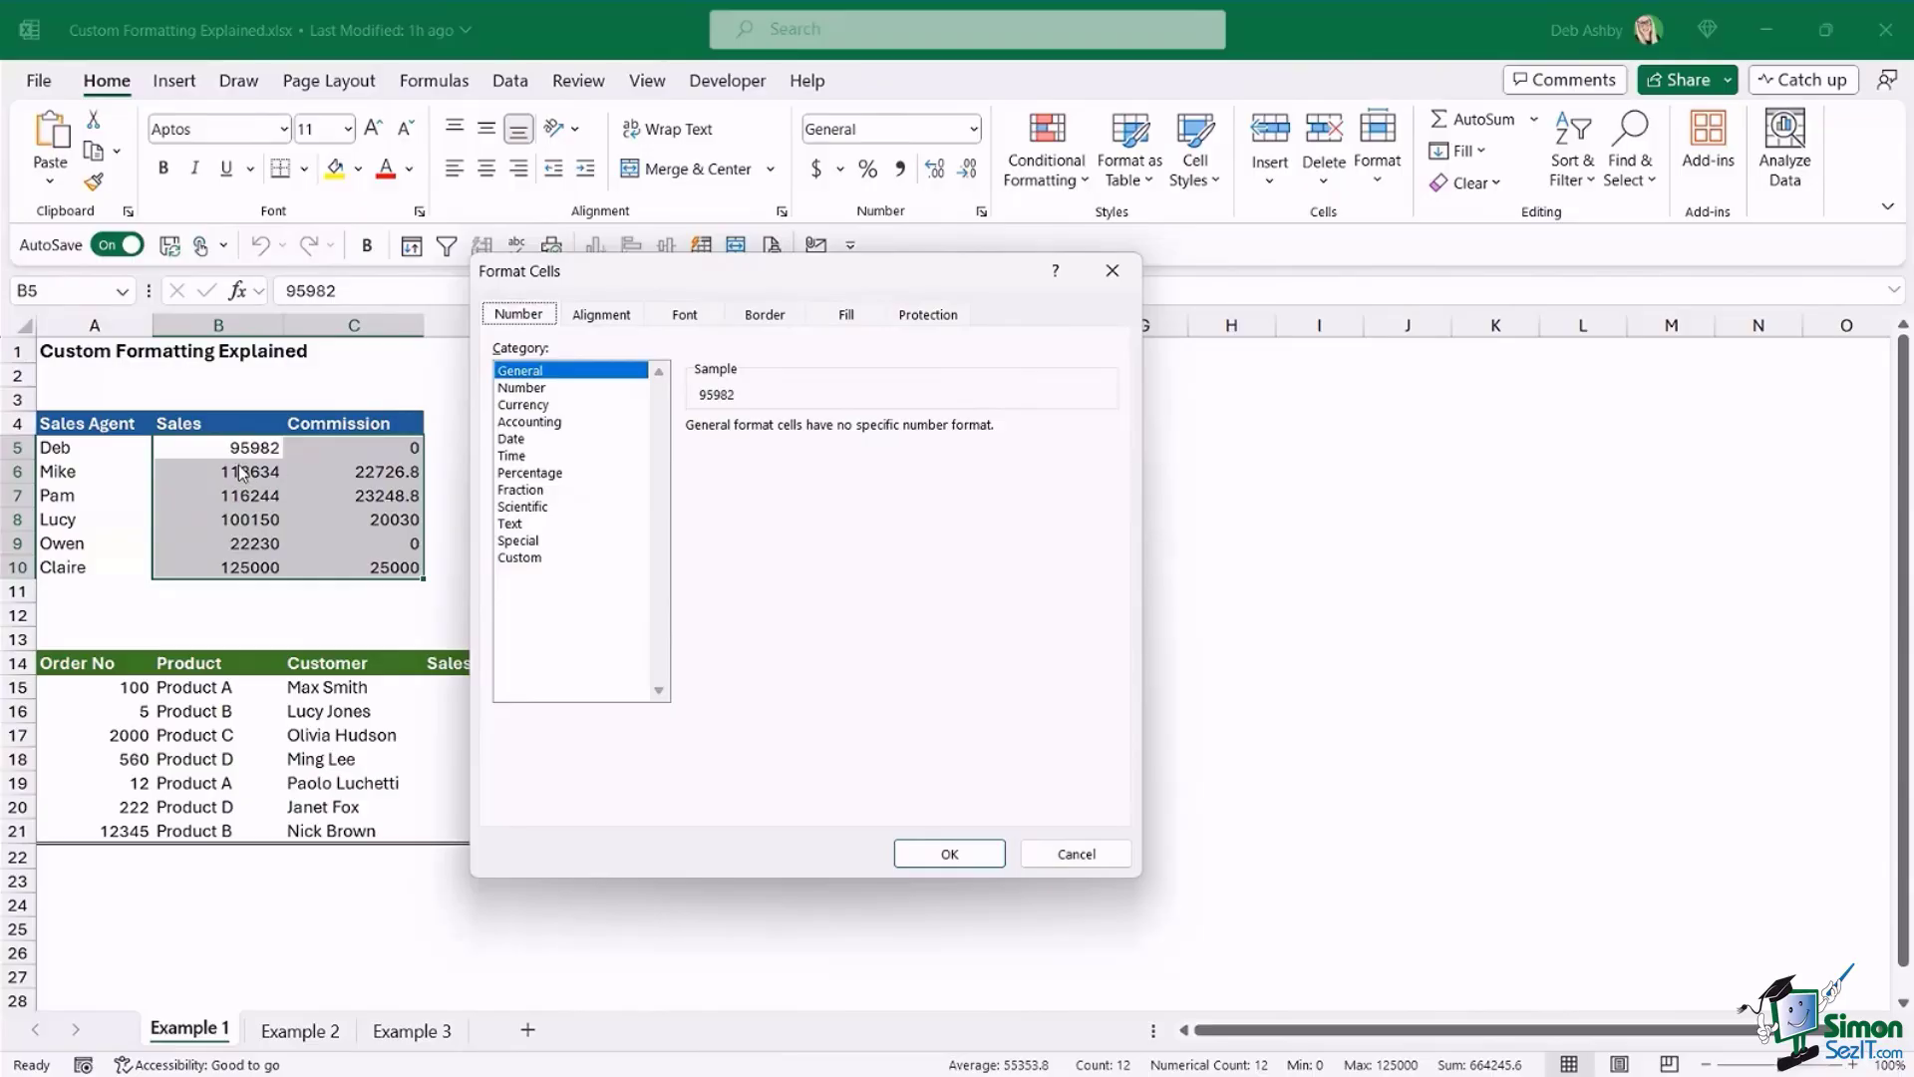
{"action": "left_click", "coordinate": [547, 389]}
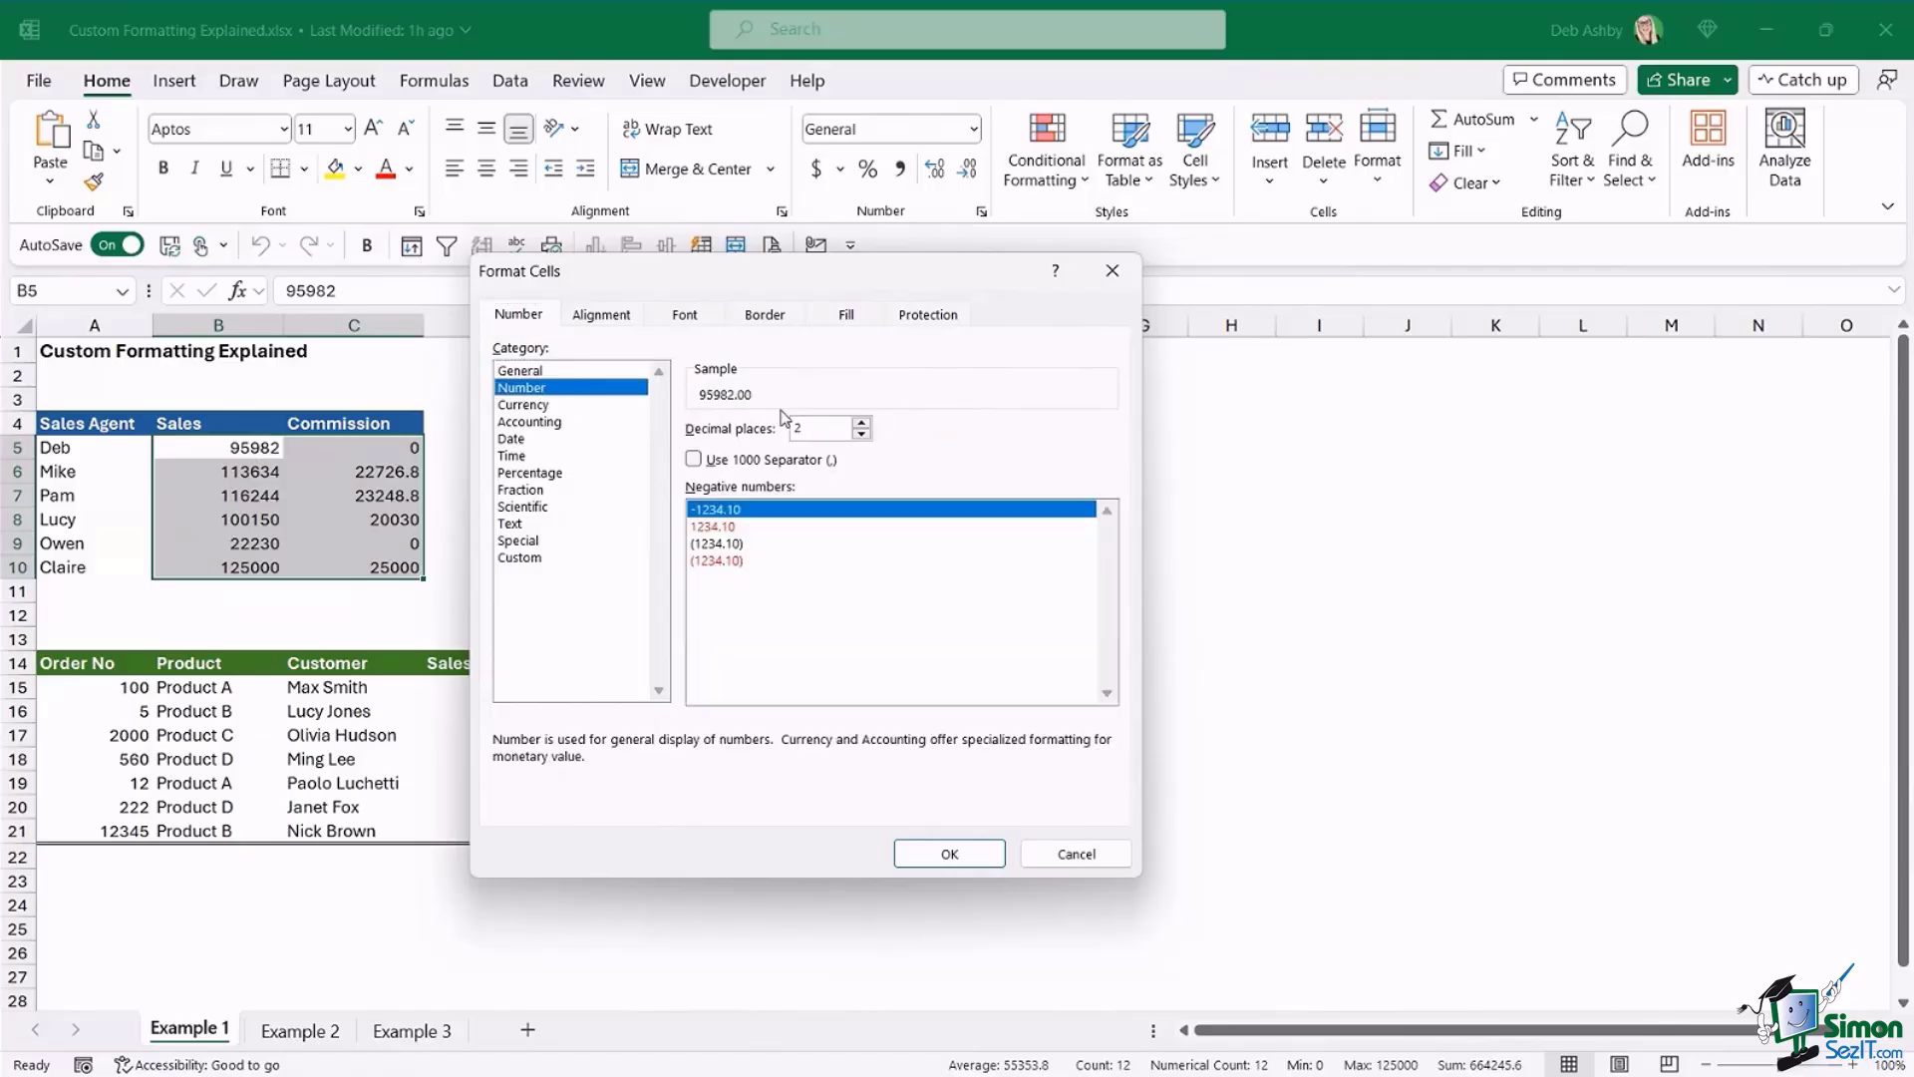
{"action": "left_click", "coordinate": [861, 435]}
{"action": "left_click", "coordinate": [862, 436]}
{"action": "left_click", "coordinate": [694, 460]}
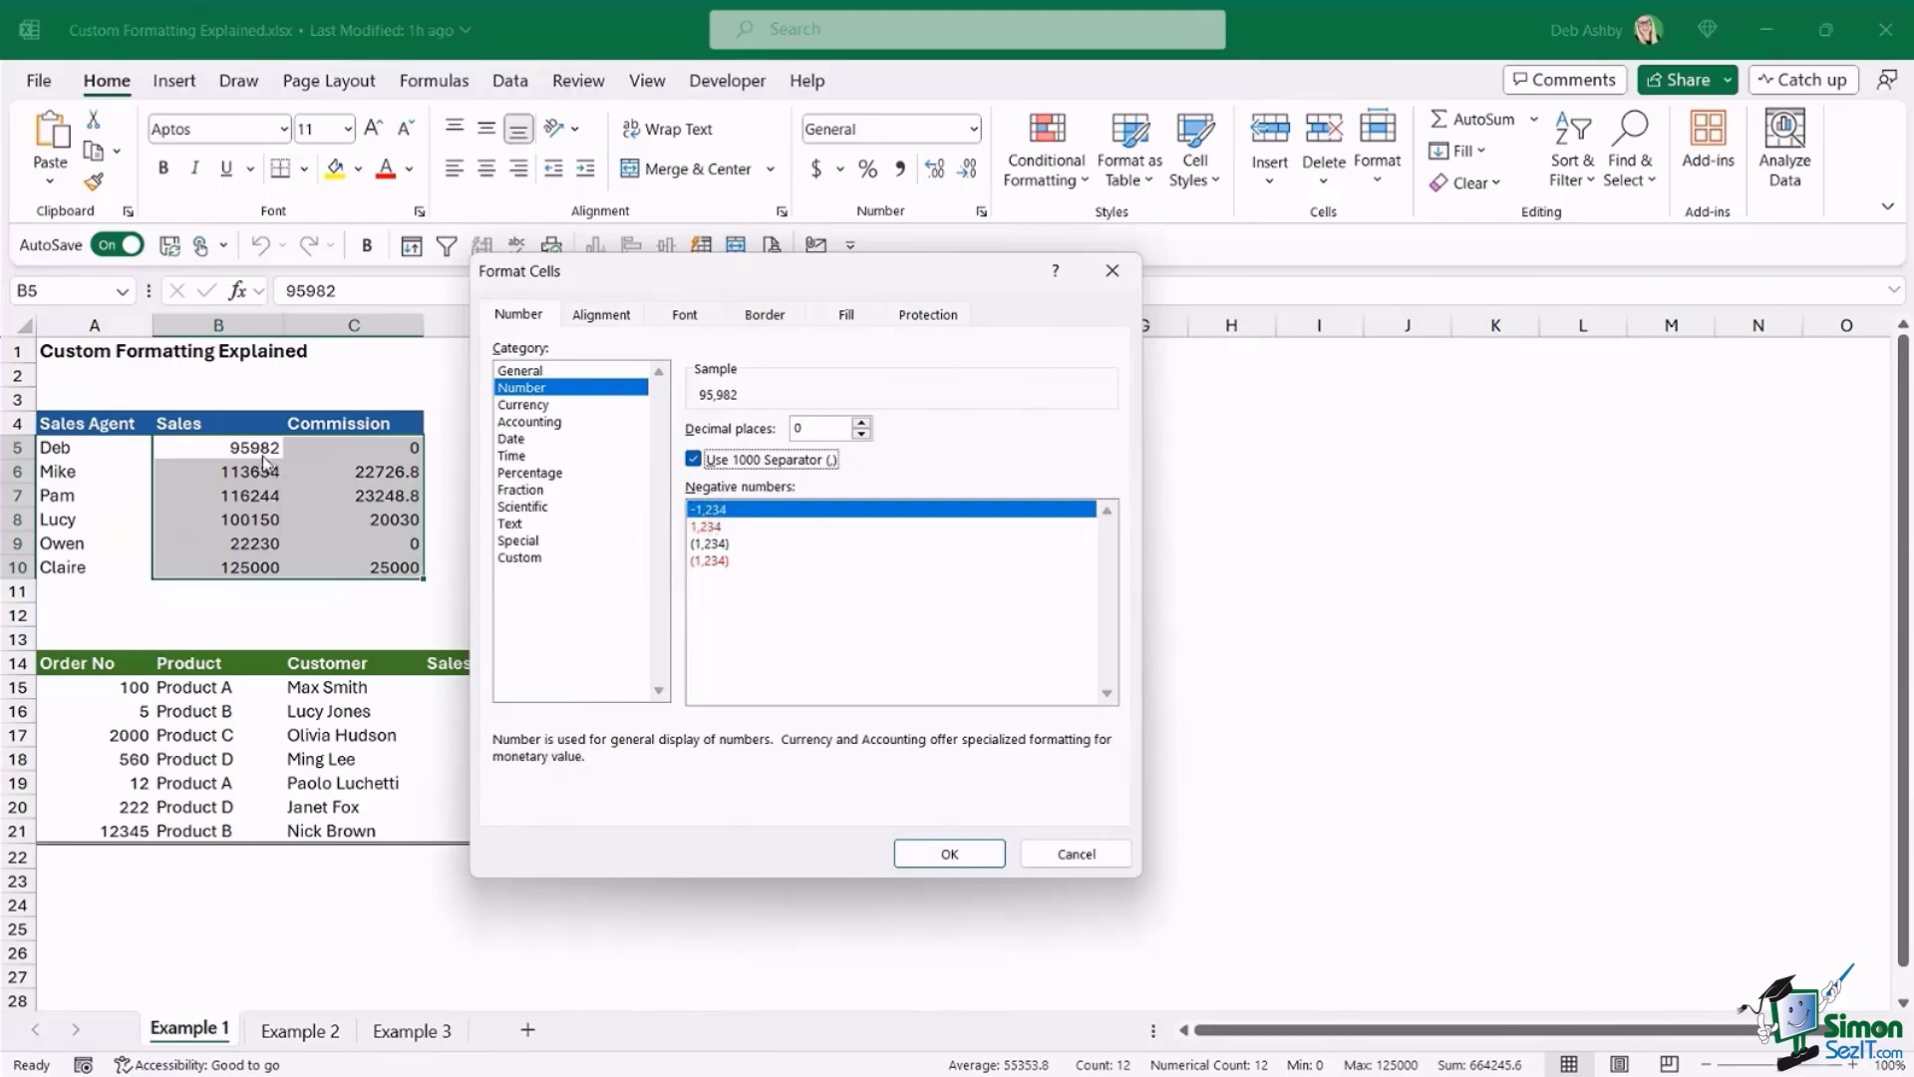
- Try the negative number styles, choose -1,234, and apply the format to the Sales and Commission values
{"action": "left_click", "coordinate": [709, 527]}
{"action": "left_click", "coordinate": [711, 545]}
{"action": "left_click", "coordinate": [710, 562]}
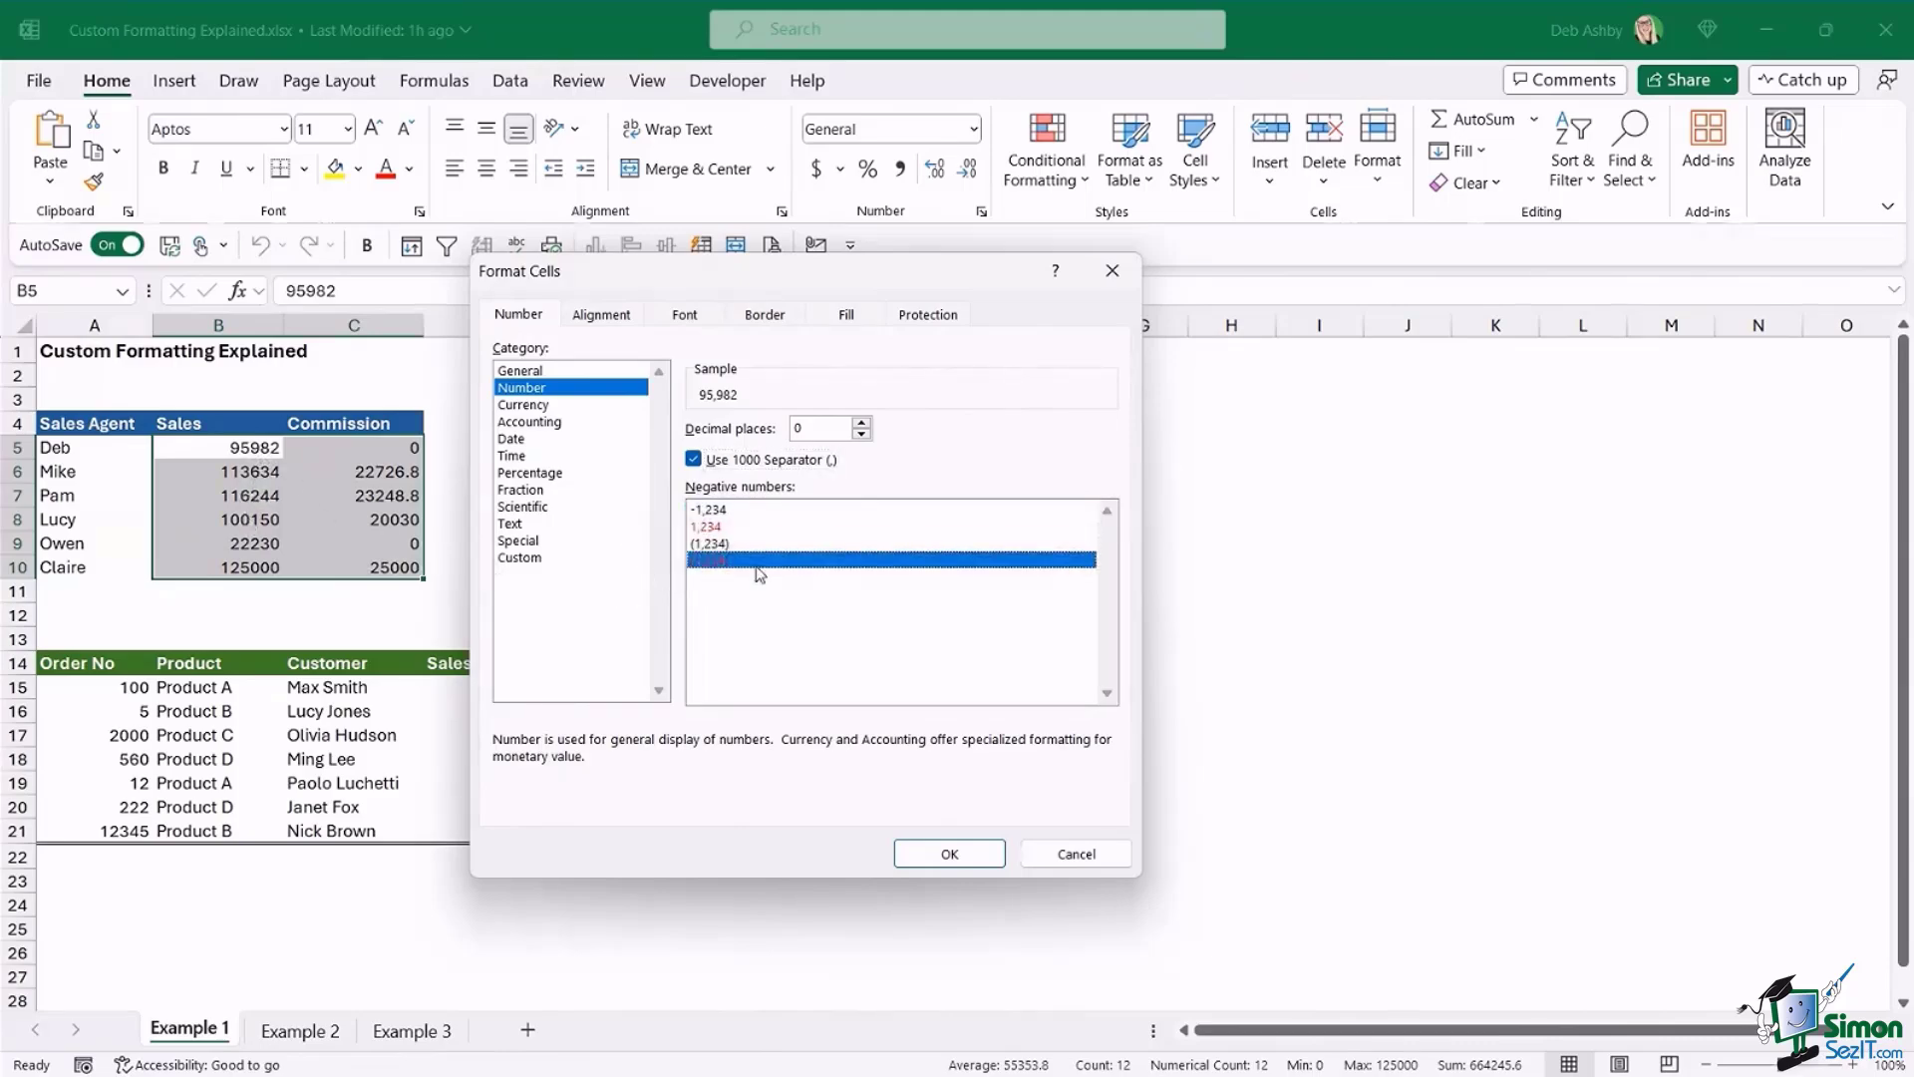
{"action": "left_click", "coordinate": [731, 509]}
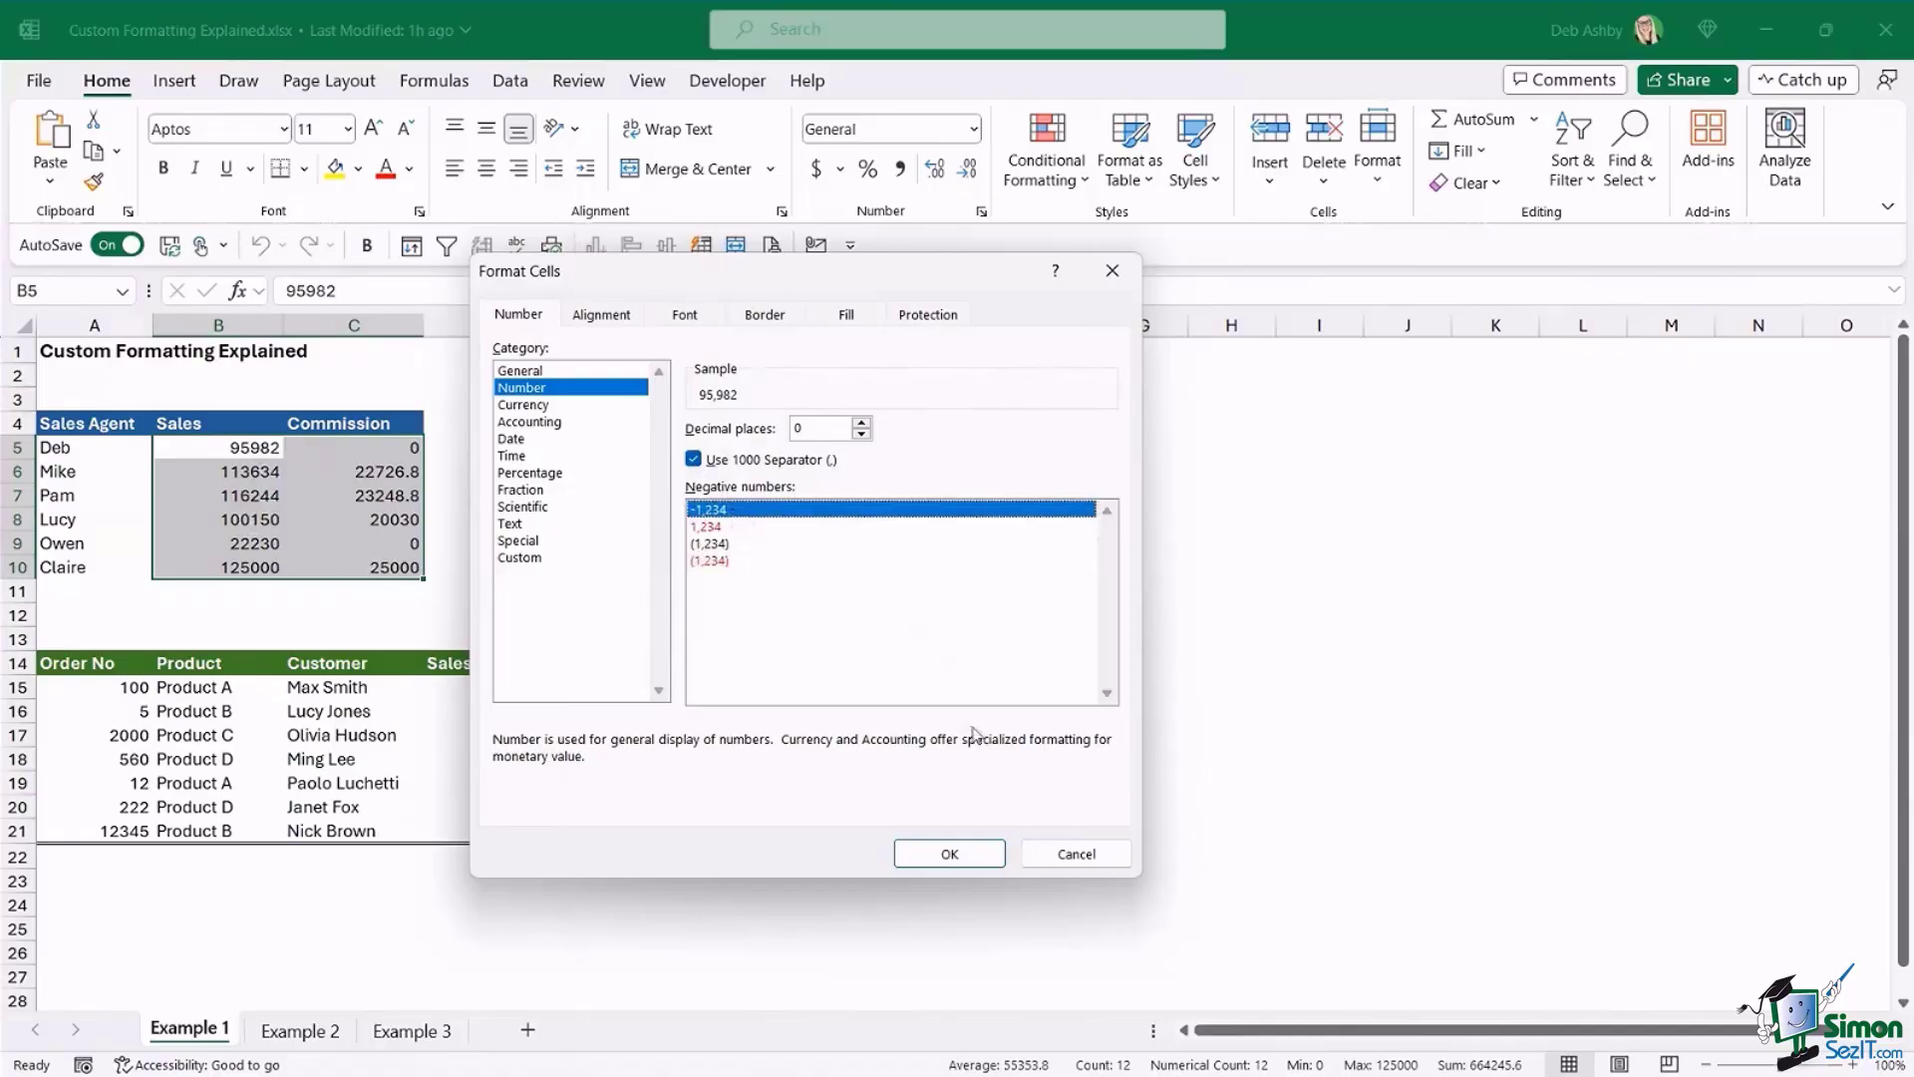
{"action": "left_click", "coordinate": [947, 853]}
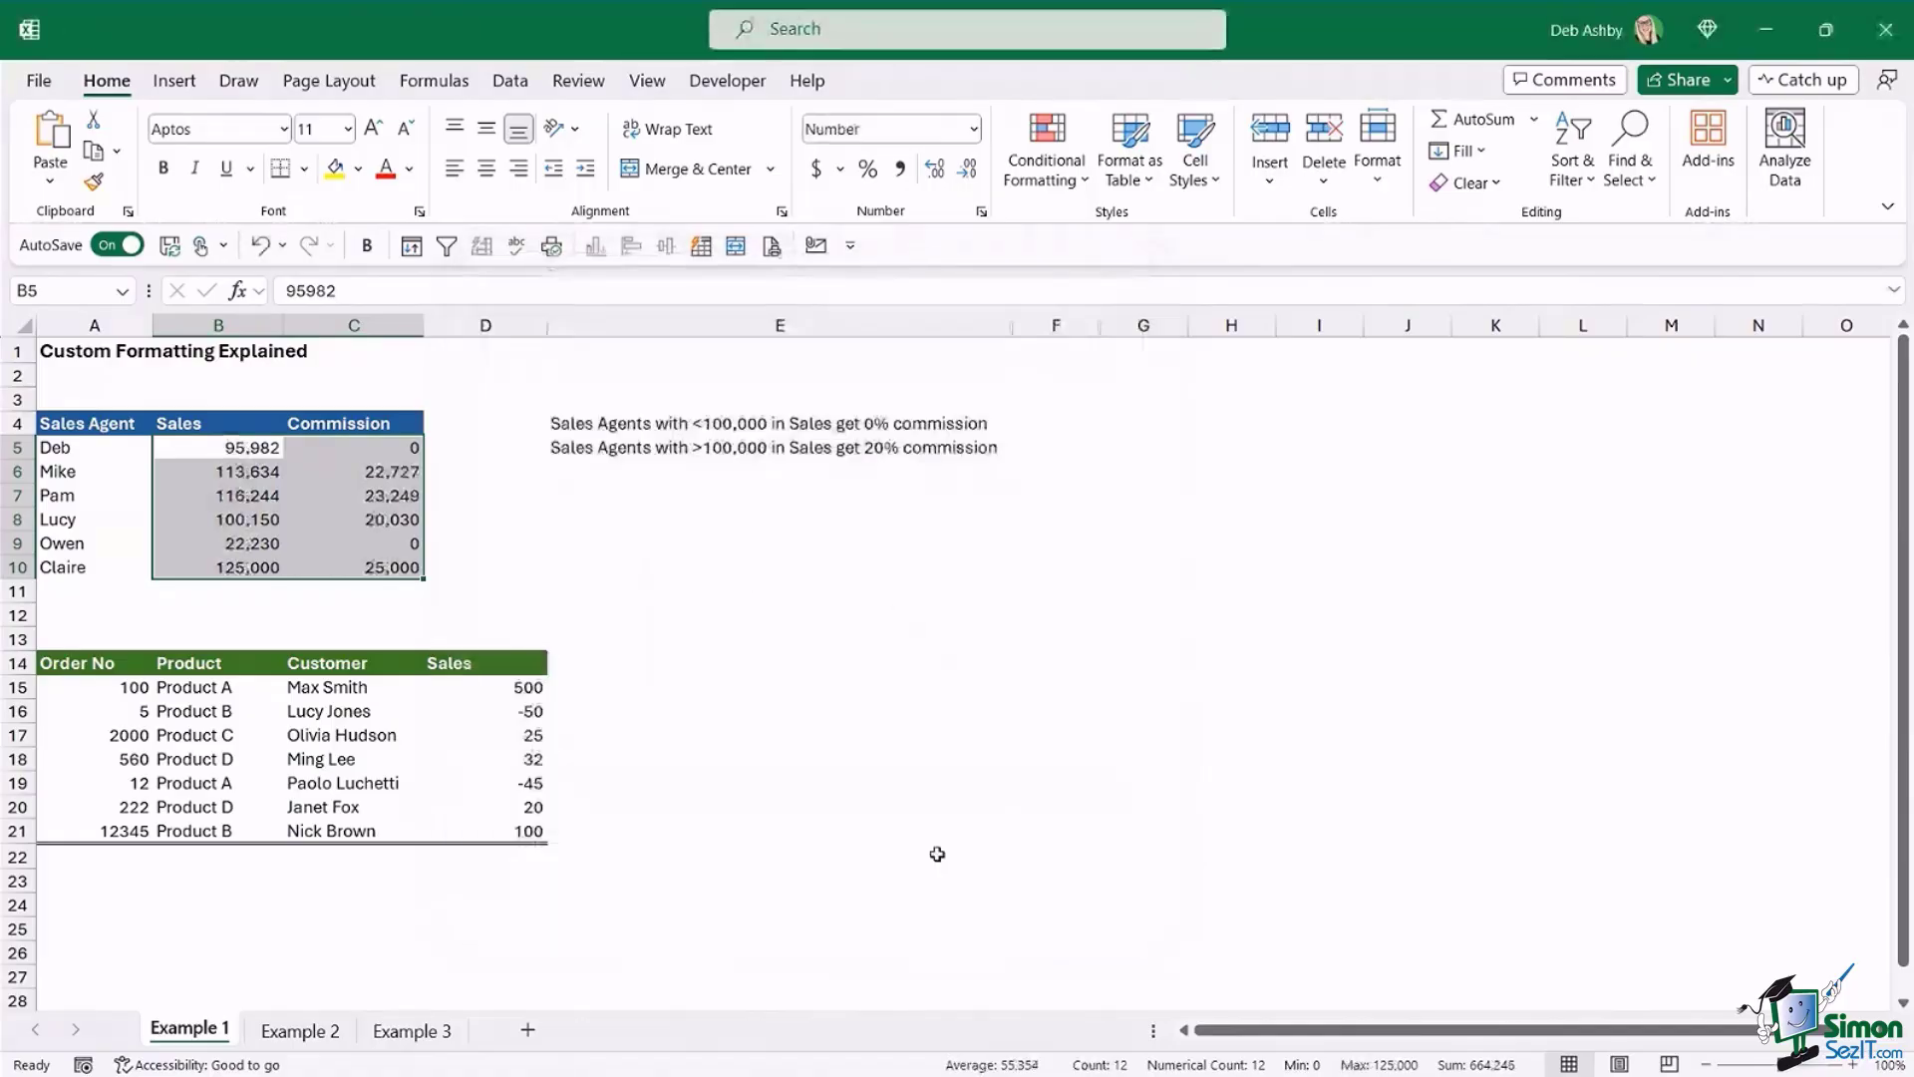
{"action": "left_click", "coordinate": [446, 518]}
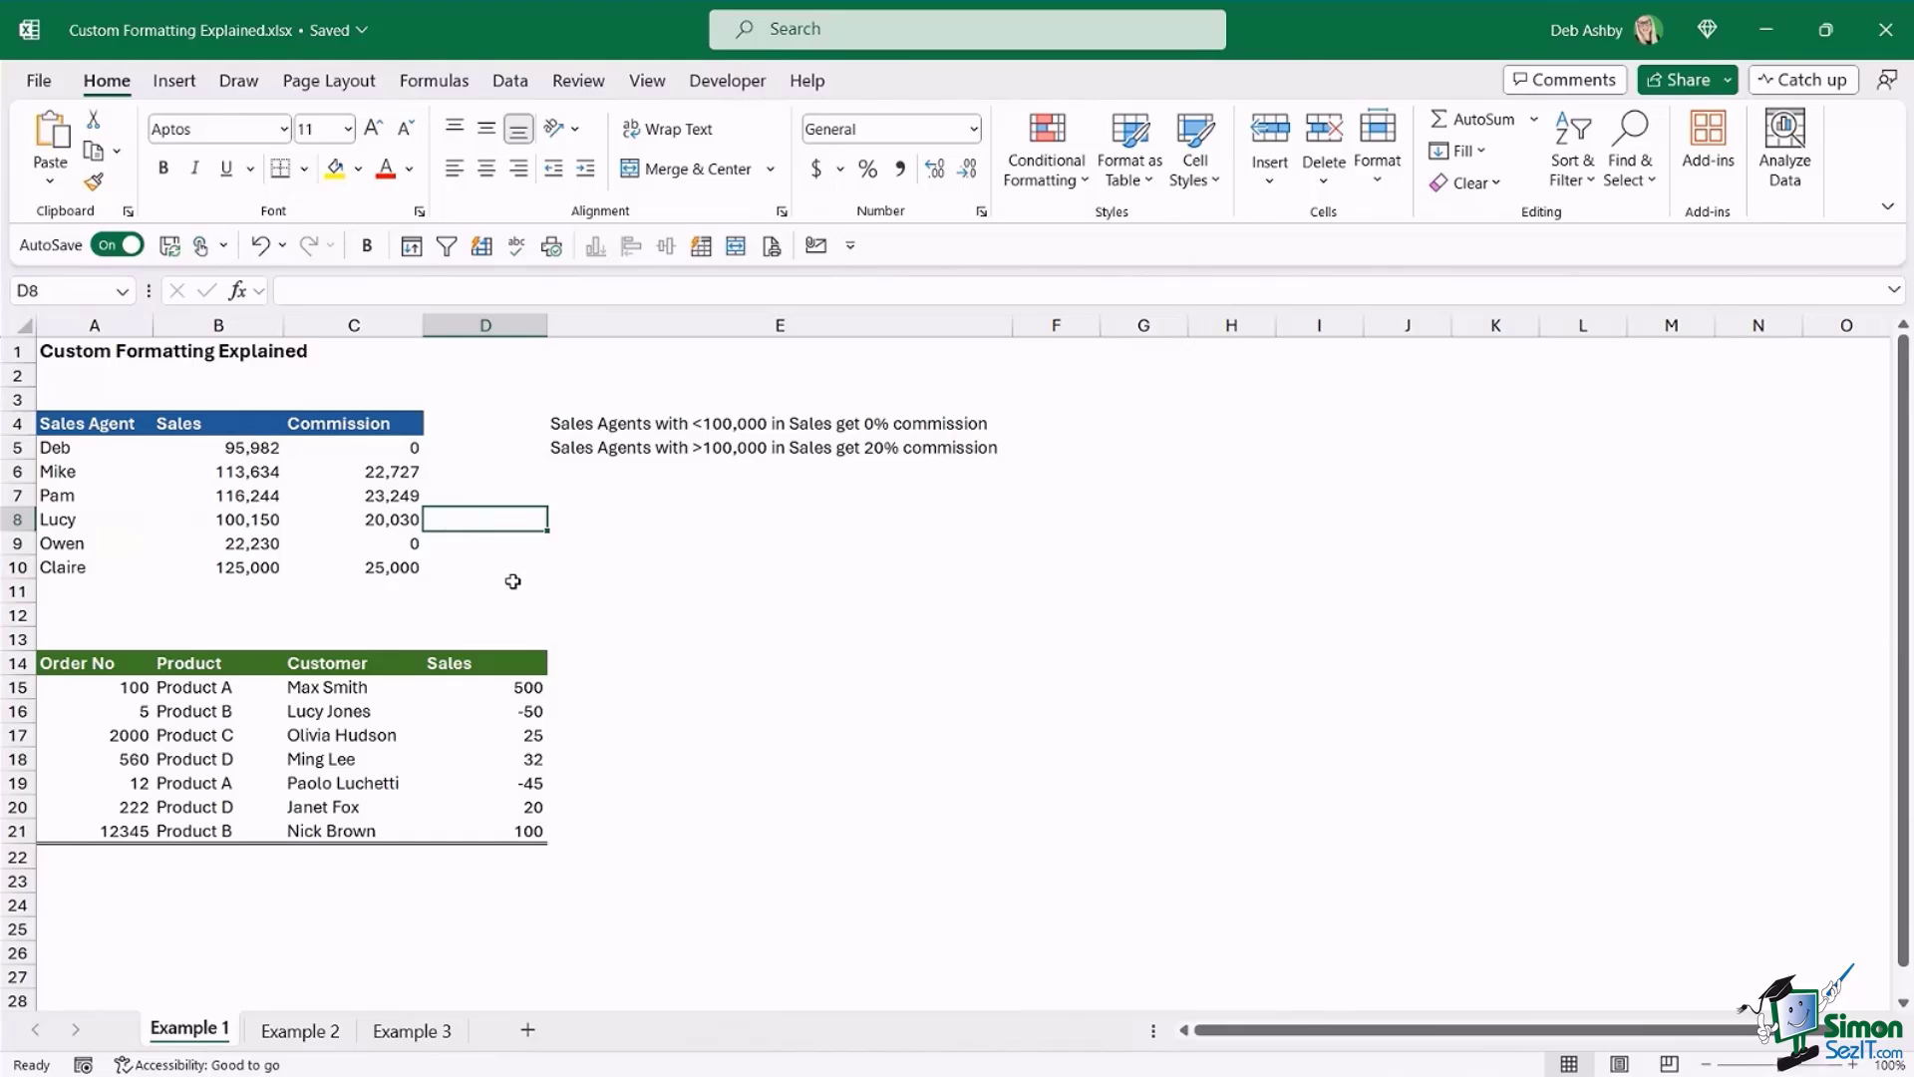
- Compare the formatted Sales and Commission cells with their underlying values in the formula bar
{"action": "left_click", "coordinate": [232, 453]}
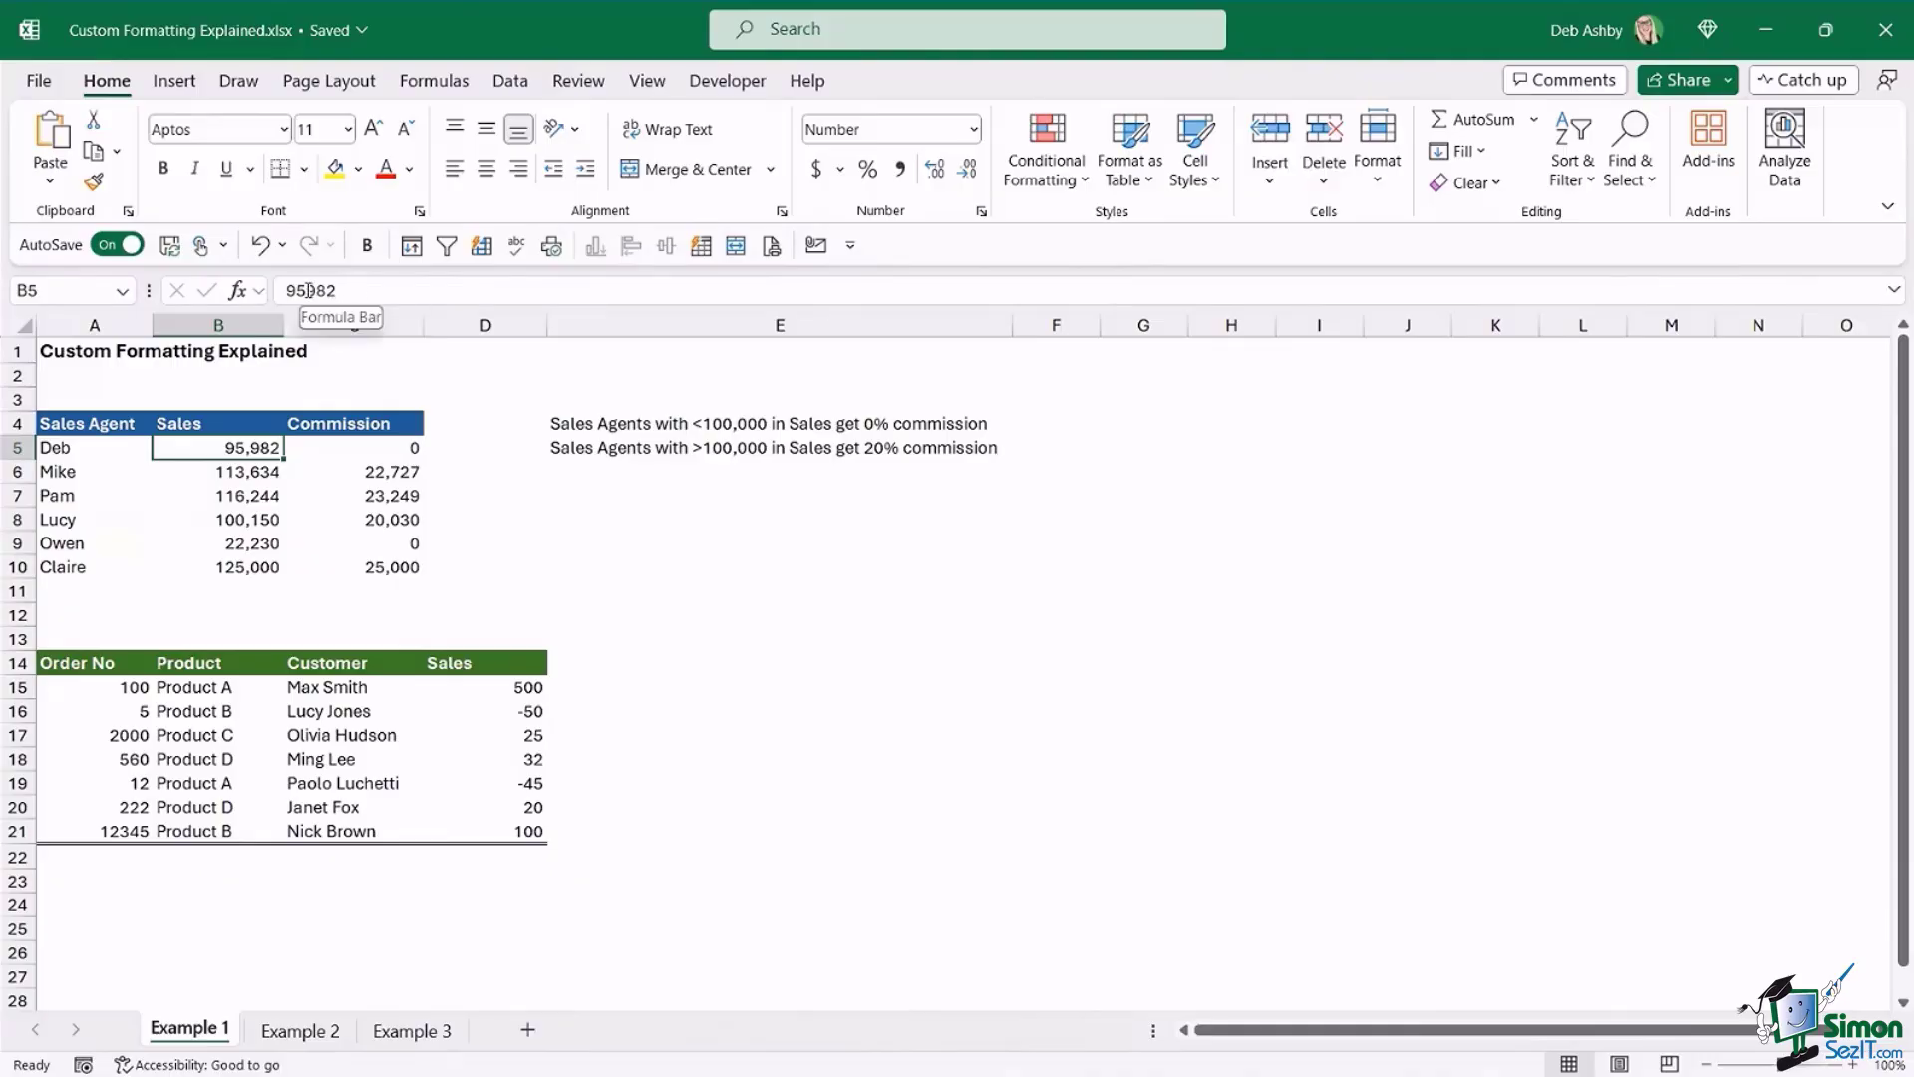
{"action": "left_click", "coordinate": [361, 473]}
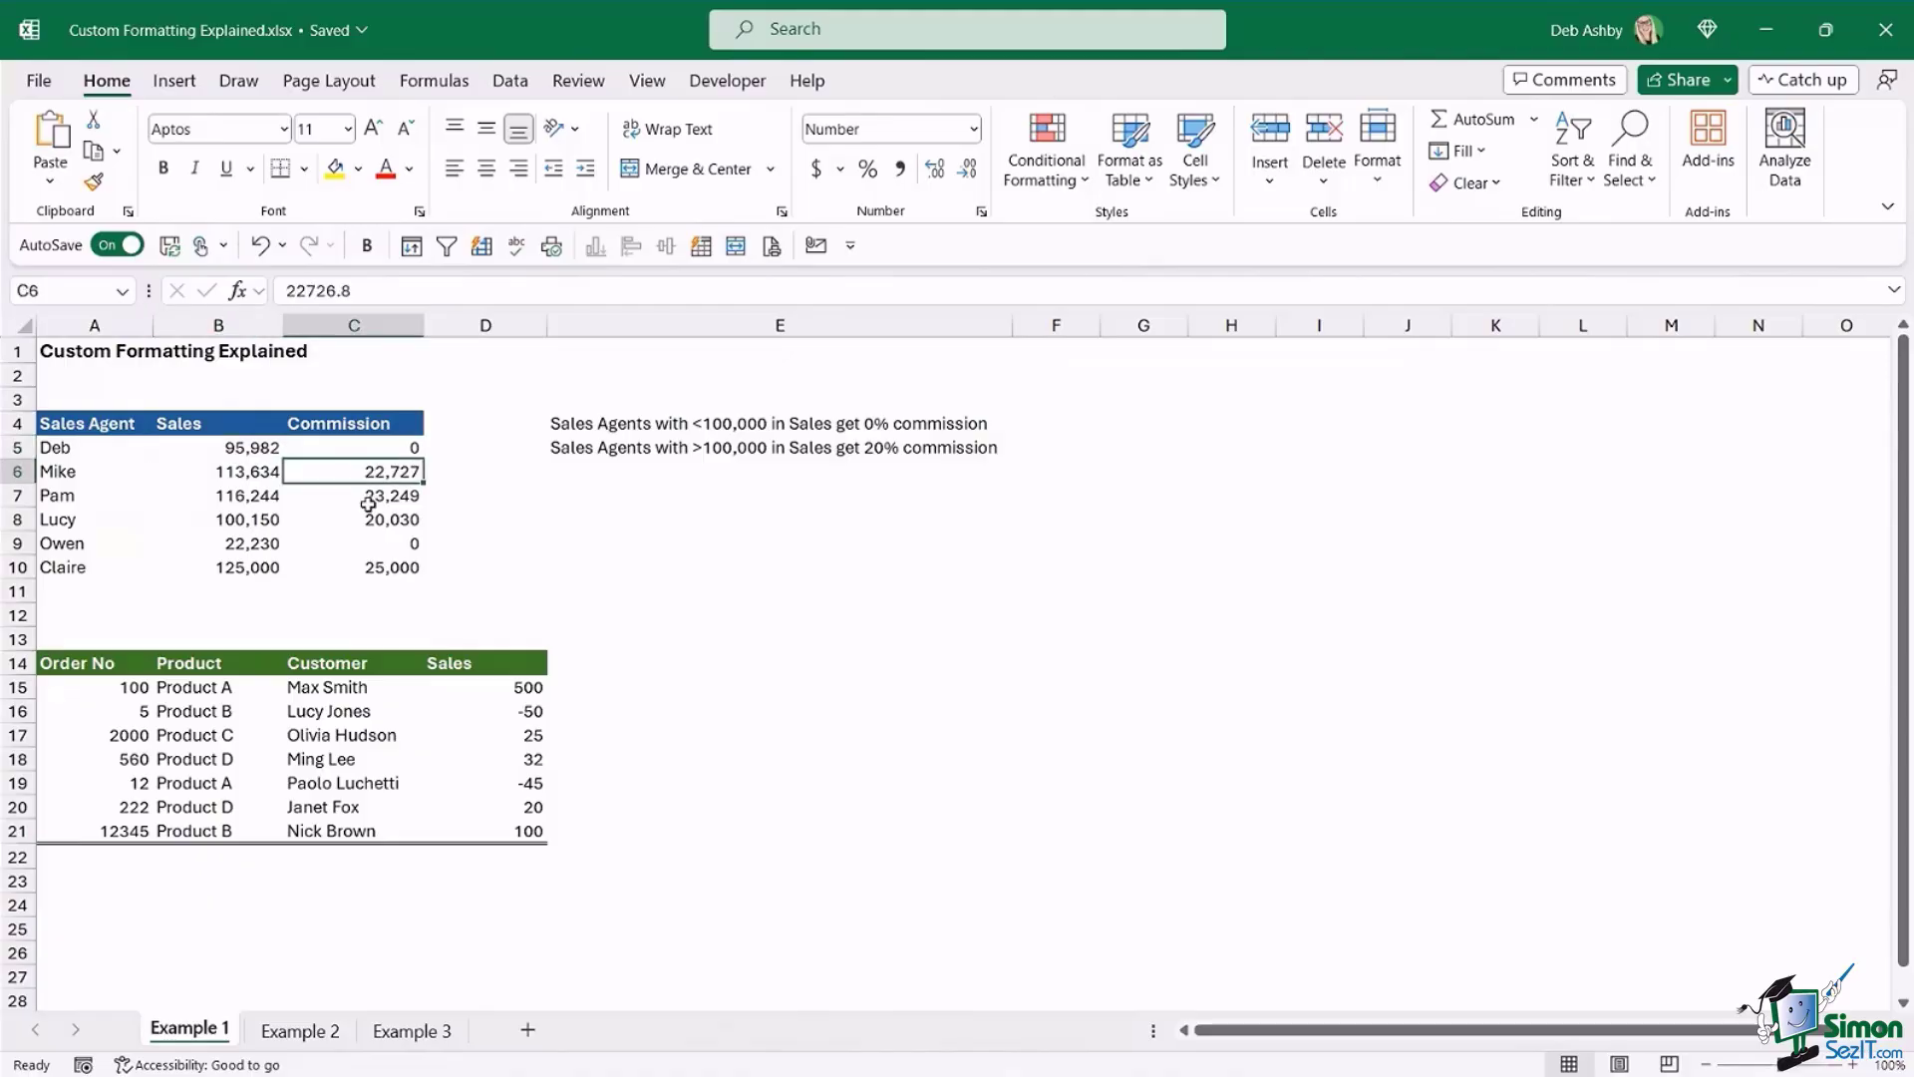
{"action": "left_click", "coordinate": [359, 498]}
{"action": "left_click", "coordinate": [358, 517]}
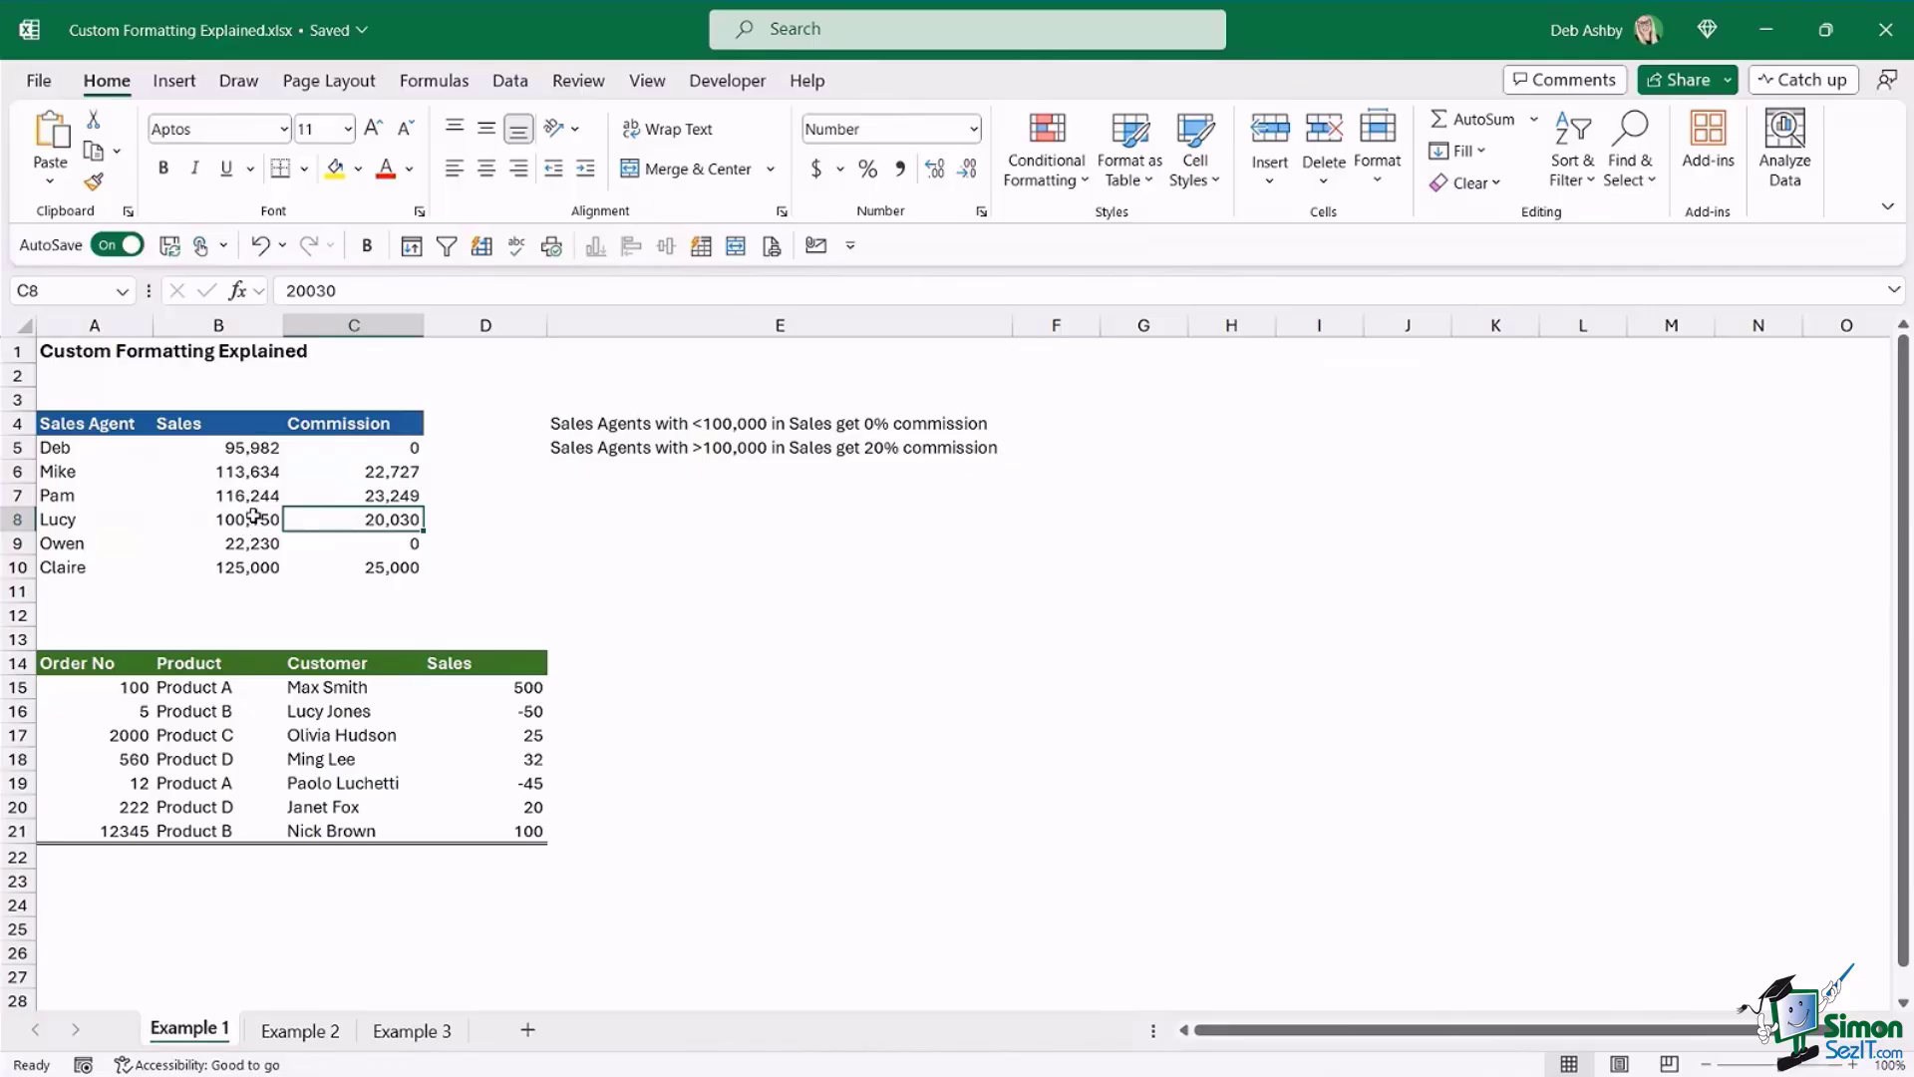
{"action": "left_click", "coordinate": [219, 453]}
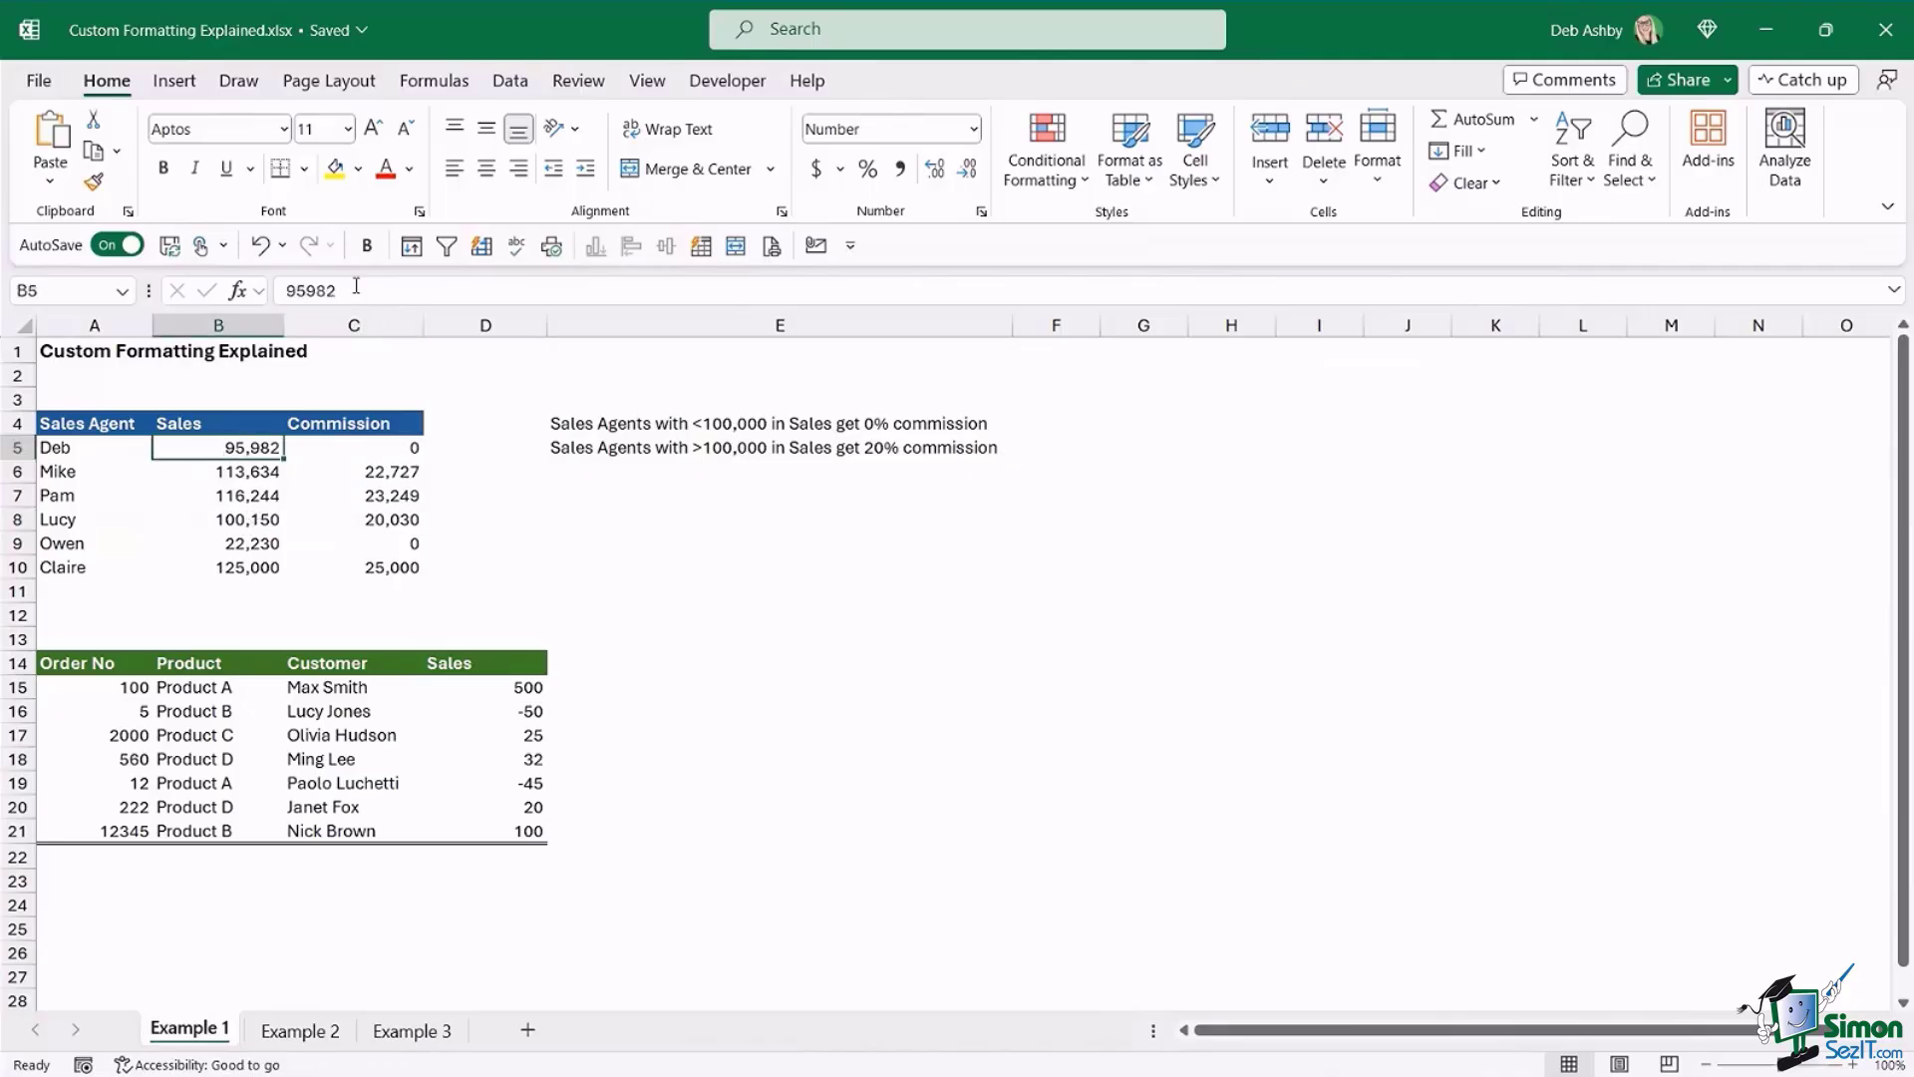
{"action": "left_click", "coordinate": [254, 506]}
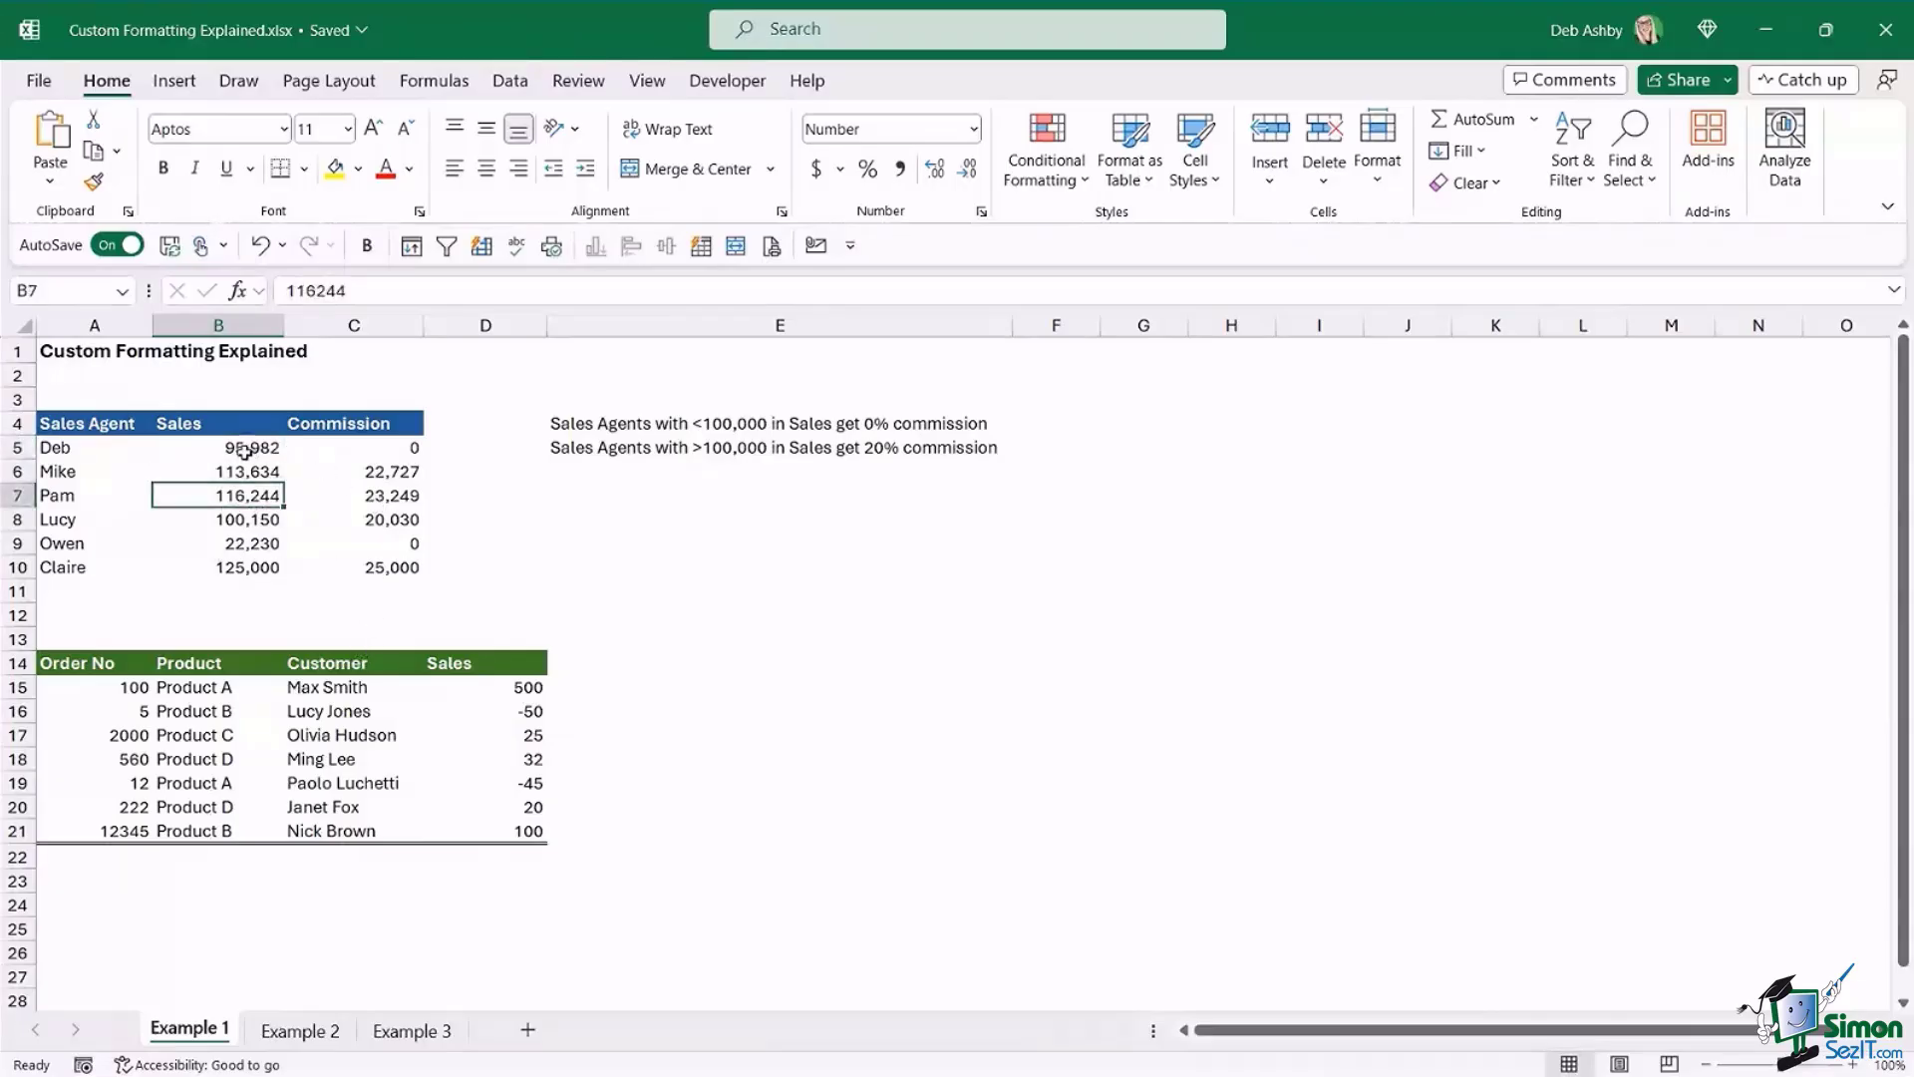
- Show the Custom number format codes for the Sales values in B5:B10
{"action": "left_click_drag", "start_coordinate": [244, 452], "coordinate": [264, 566]}
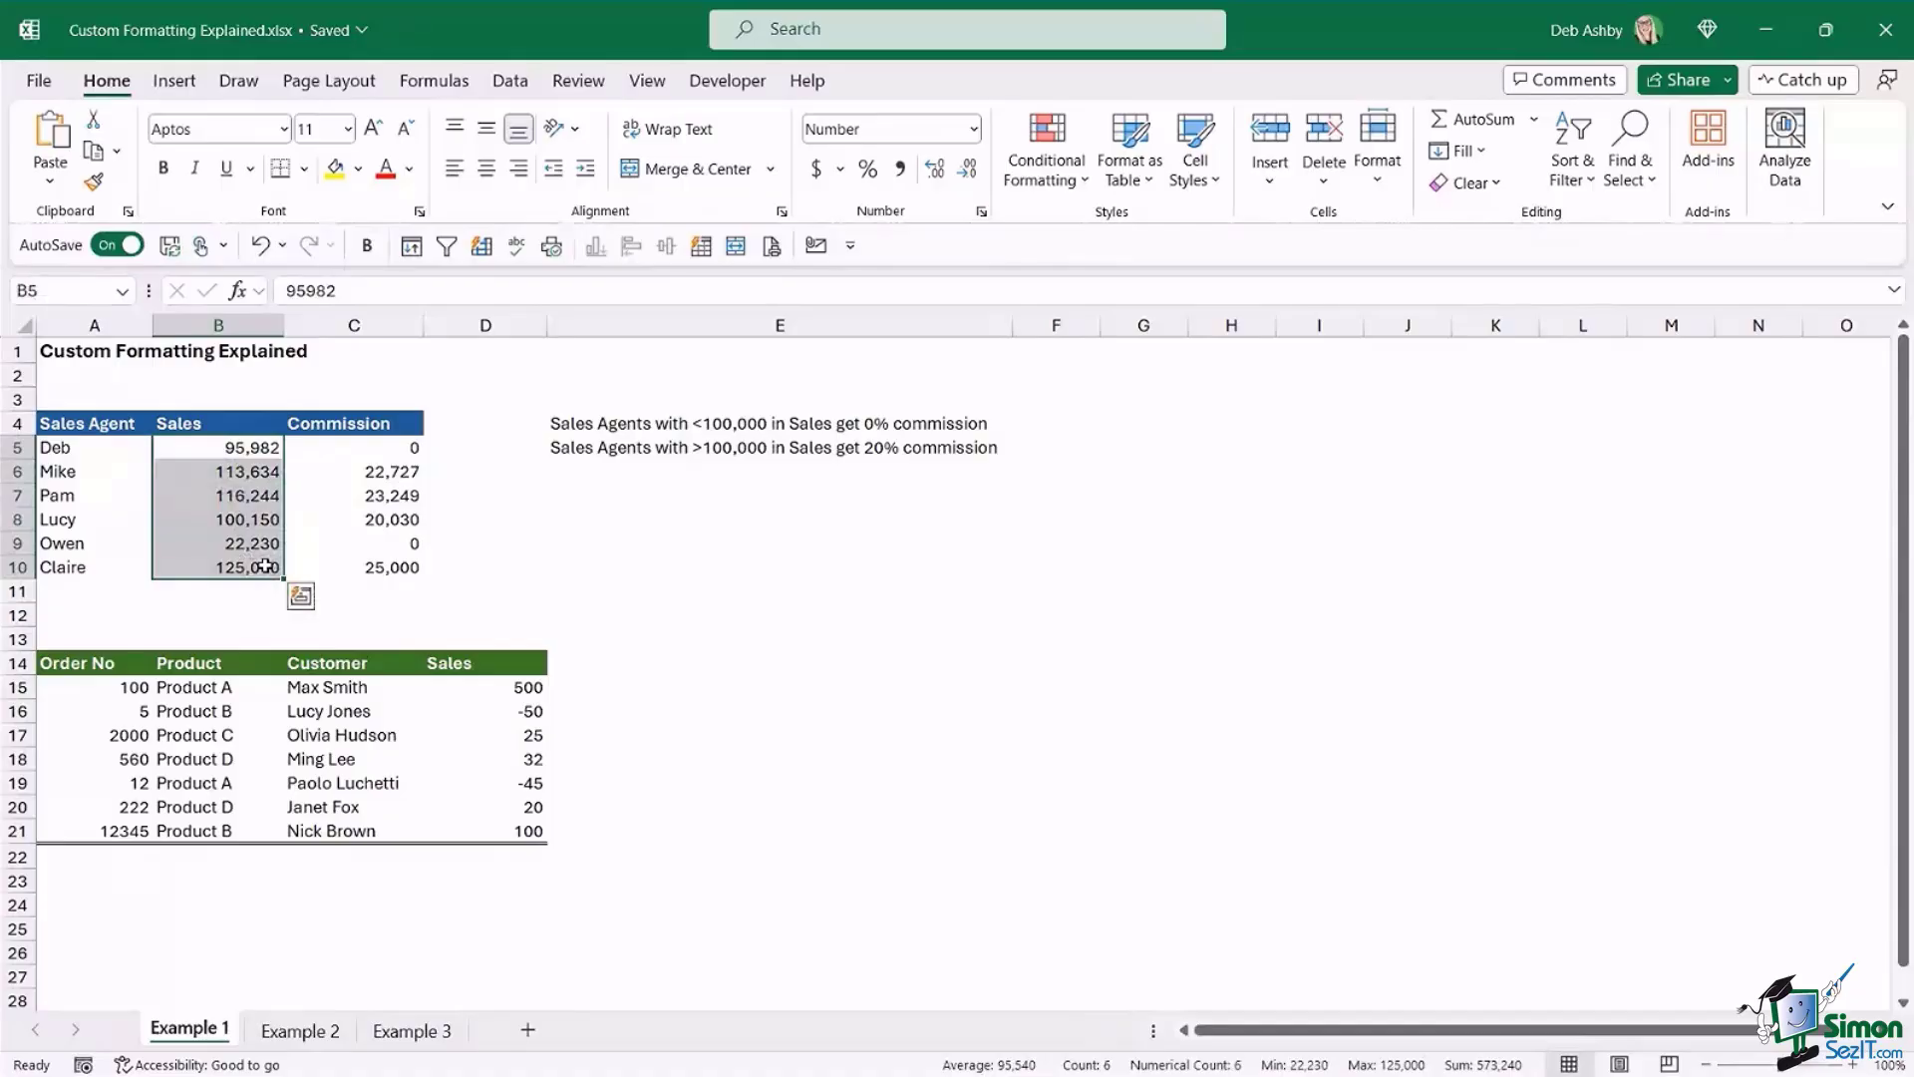
{"action": "key", "text": "ctrl+1"}
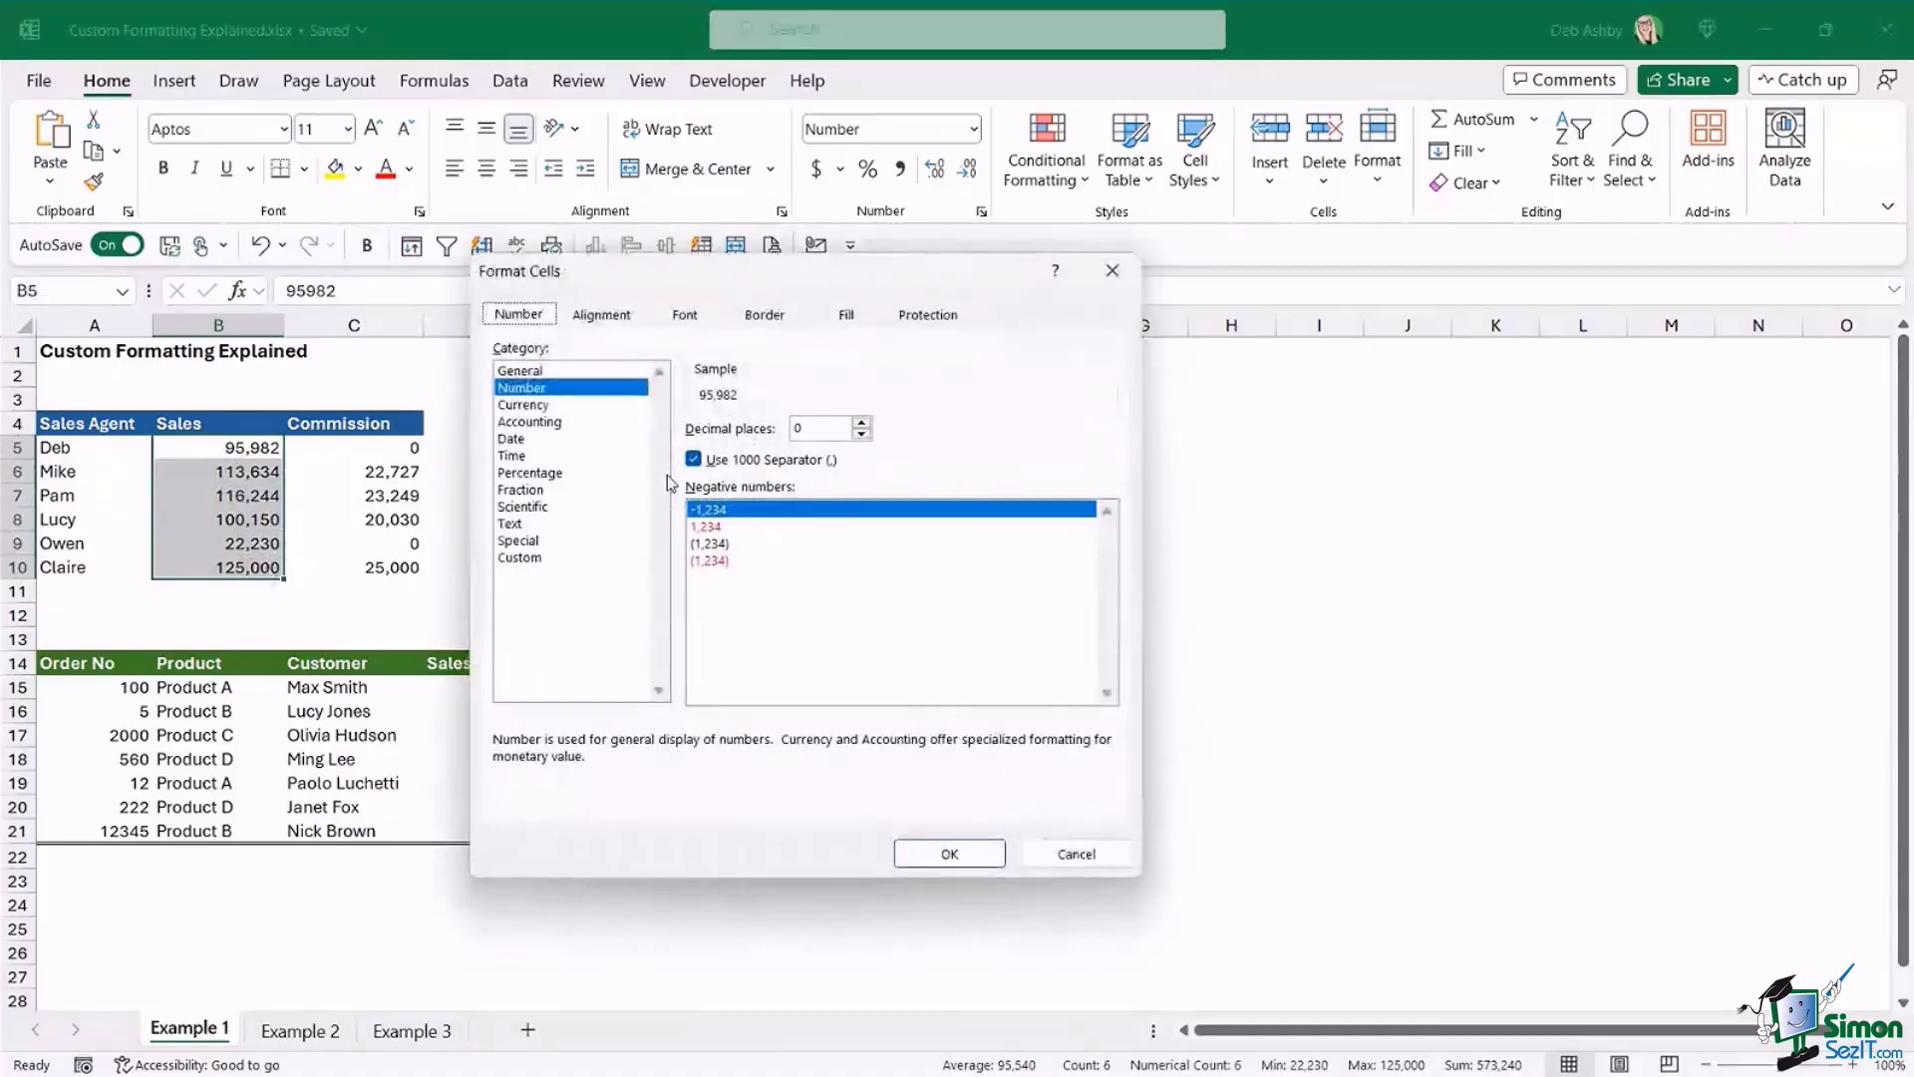
{"action": "left_click_drag", "start_coordinate": [744, 277], "coordinate": [672, 252]}
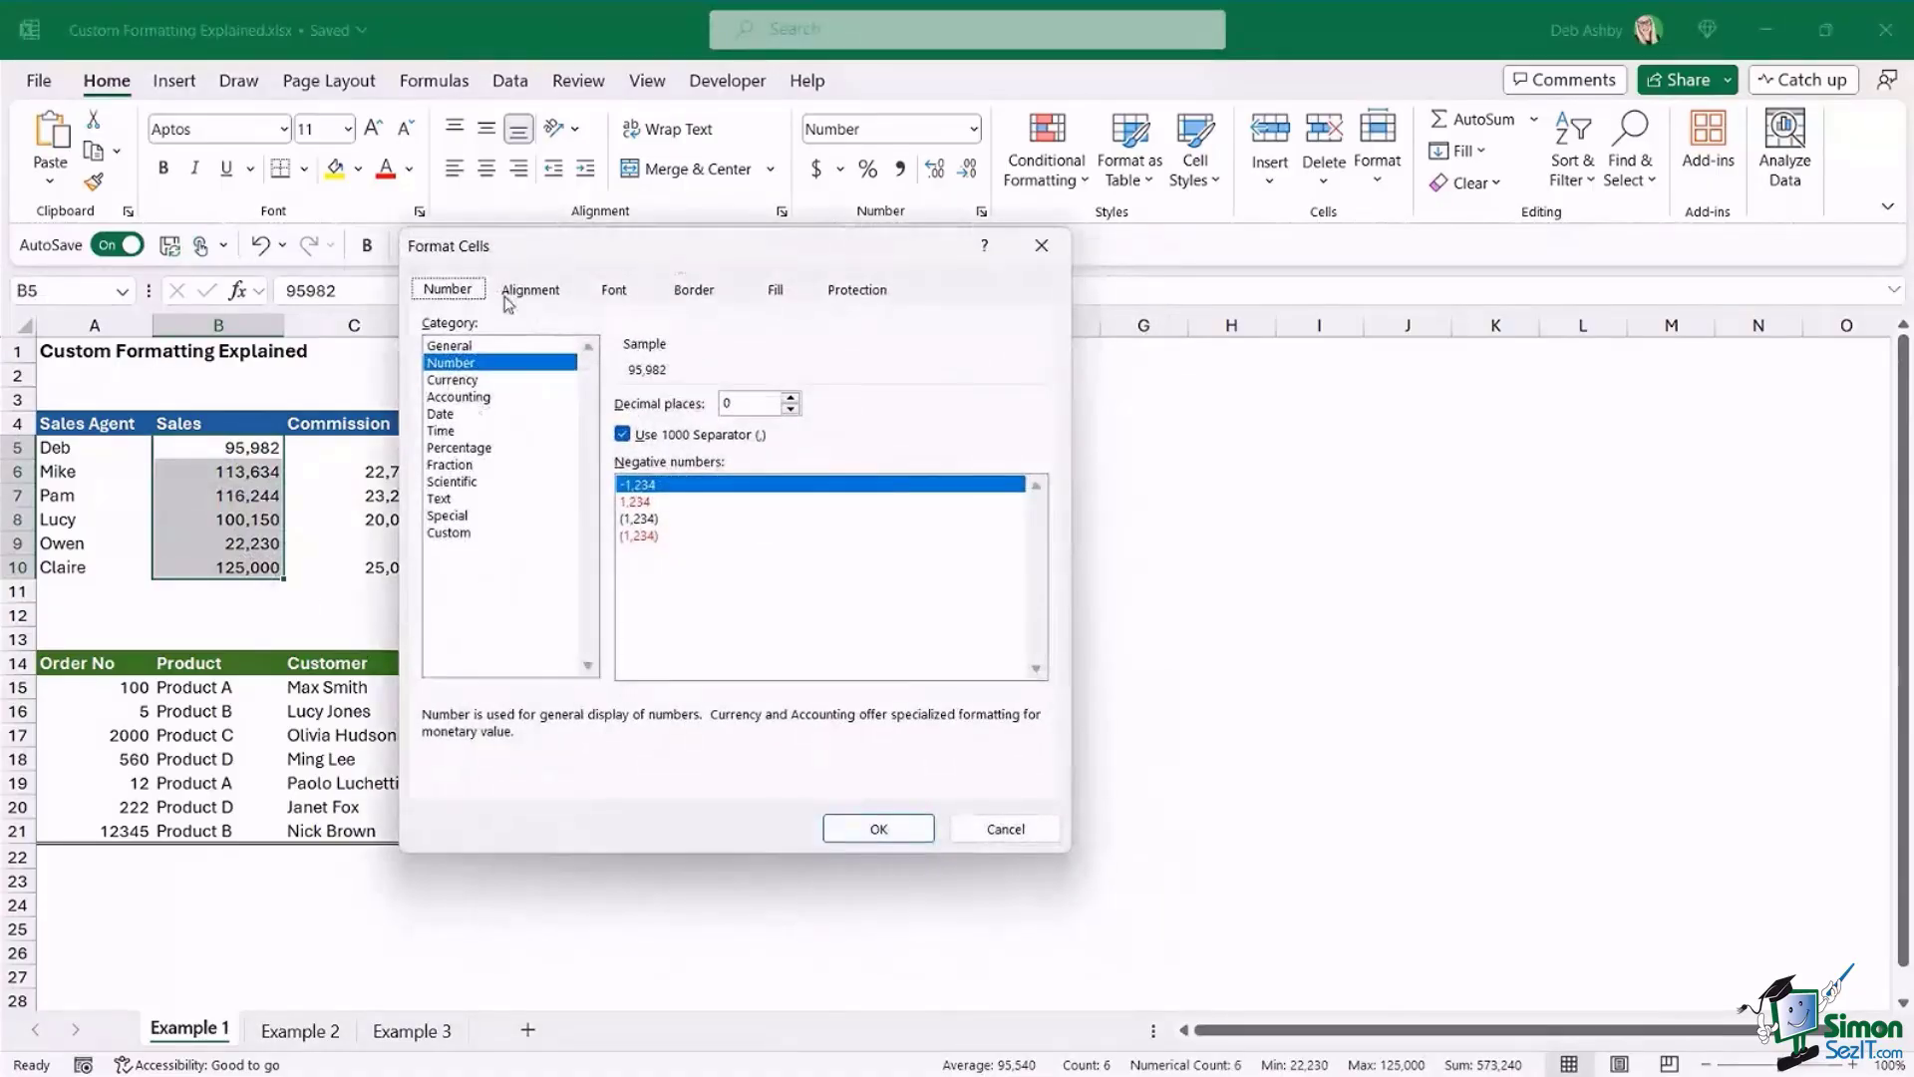
{"action": "left_click", "coordinate": [451, 535]}
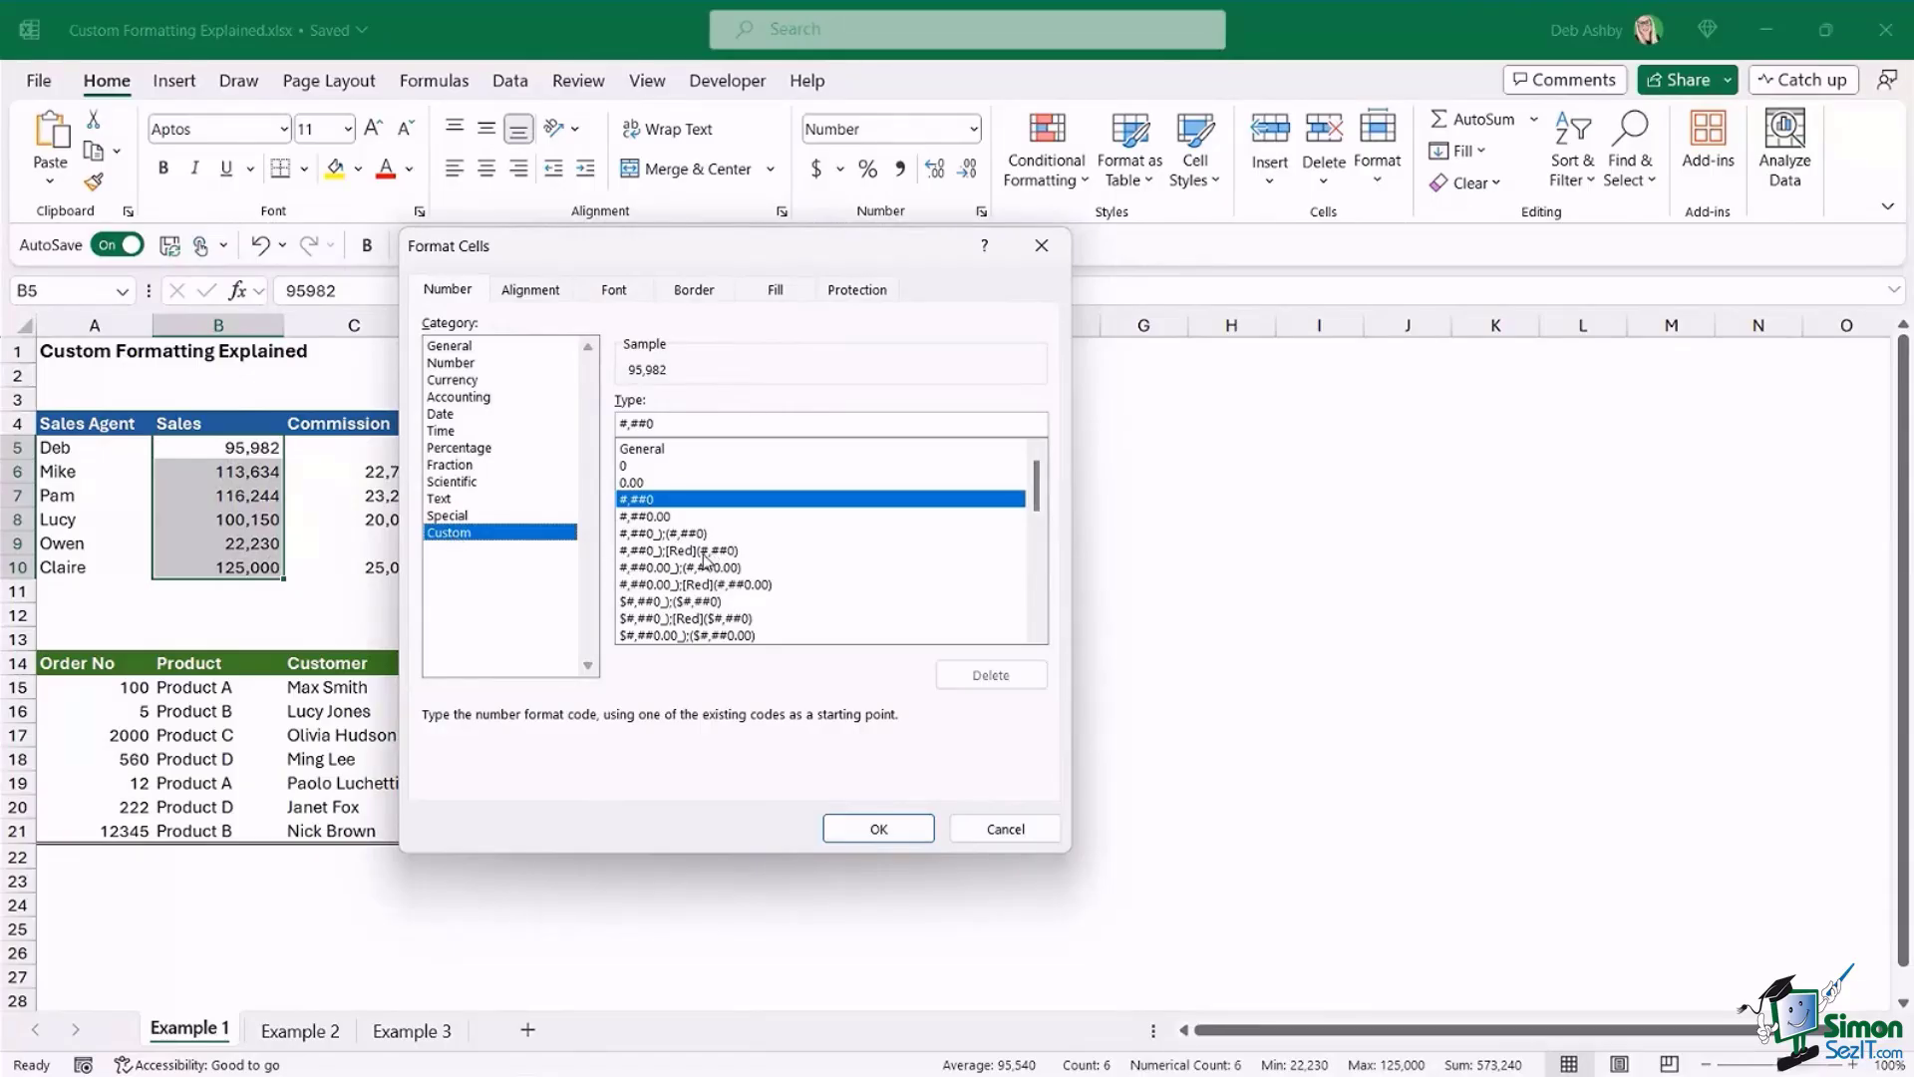
{"action": "mouse_move", "coordinate": [1041, 478]}
{"action": "left_mouse_down"}
{"action": "mouse_move", "coordinate": [1044, 504]}
{"action": "mouse_move", "coordinate": [1047, 472]}
{"action": "left_mouse_up"}
{"action": "left_click_drag", "start_coordinate": [593, 248], "coordinate": [644, 225]}
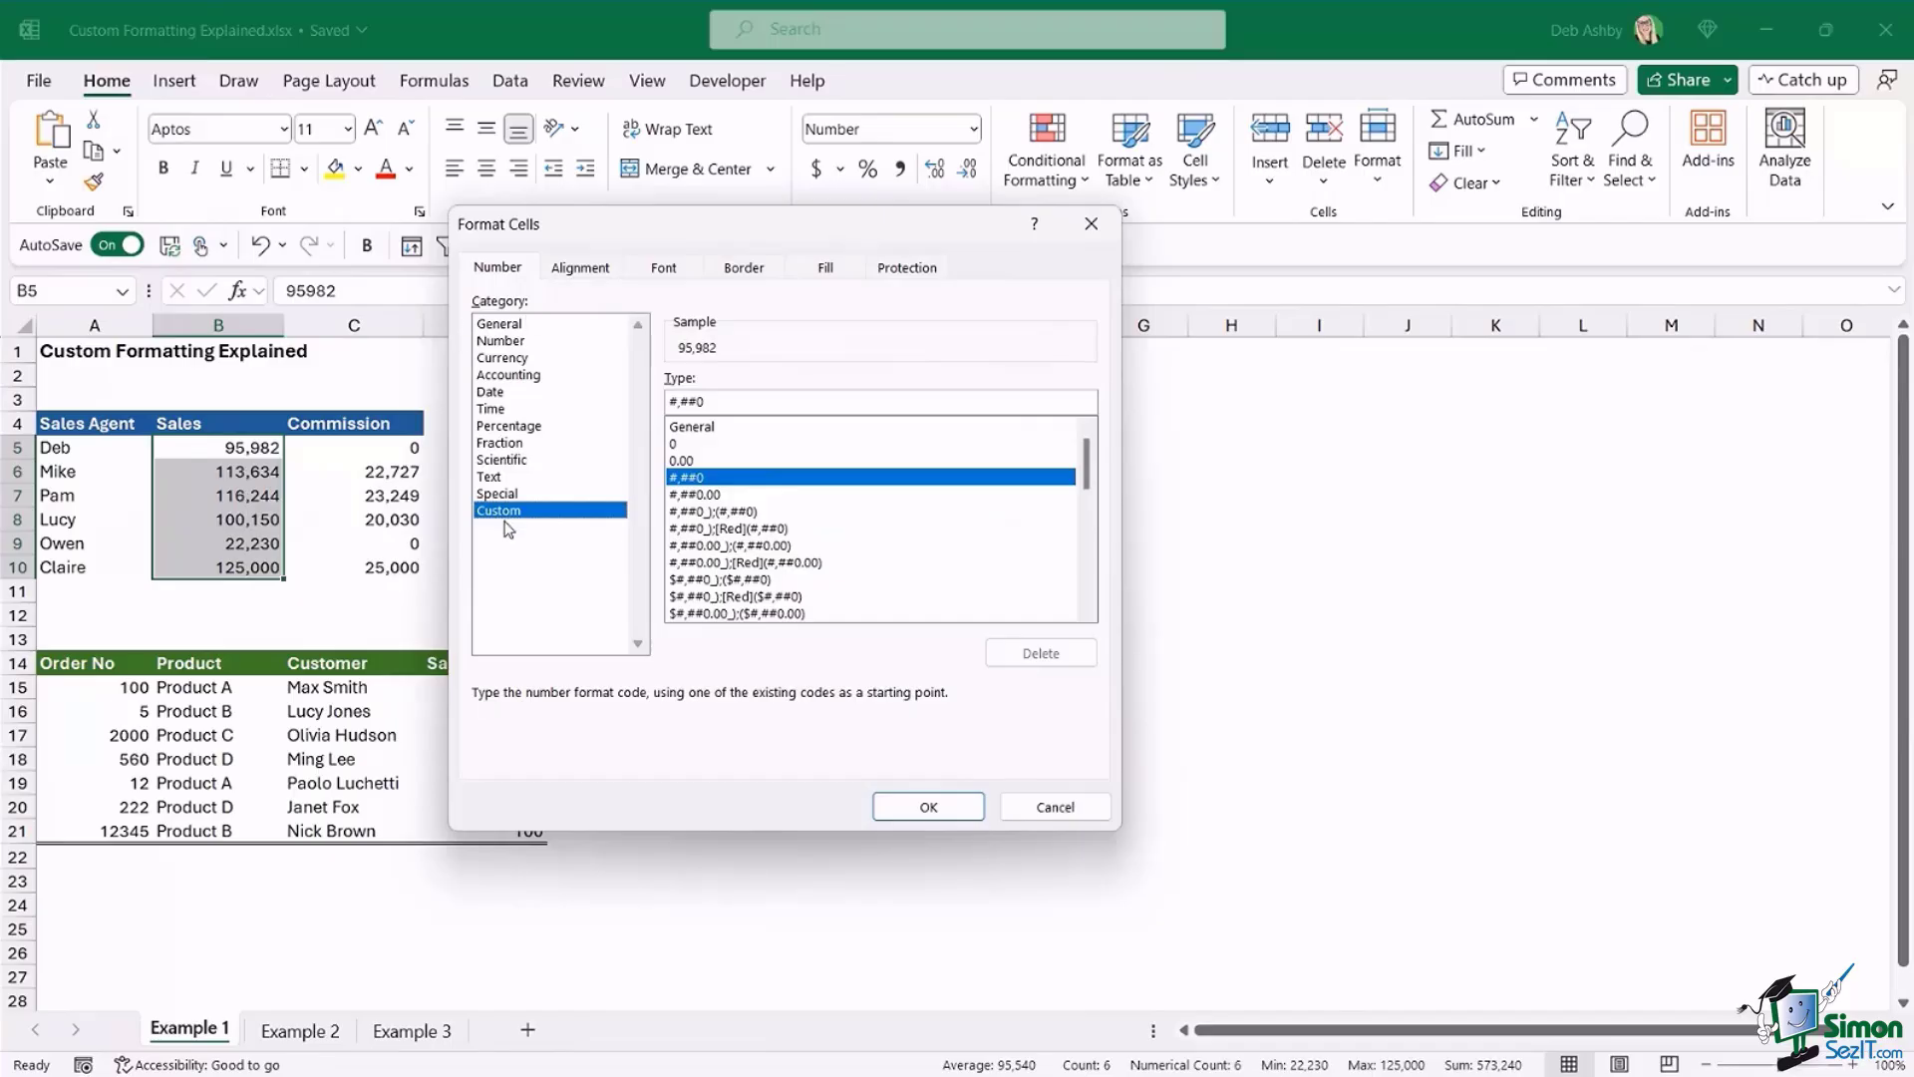
- Examine the #,##0 custom code behind the Sales number format
{"action": "left_click_drag", "start_coordinate": [743, 403], "coordinate": [586, 407]}
{"action": "left_click", "coordinate": [720, 402]}
{"action": "left_click_drag", "start_coordinate": [719, 402], "coordinate": [655, 402]}
{"action": "left_click_drag", "start_coordinate": [724, 401], "coordinate": [659, 402]}
{"action": "left_click", "coordinate": [727, 402]}
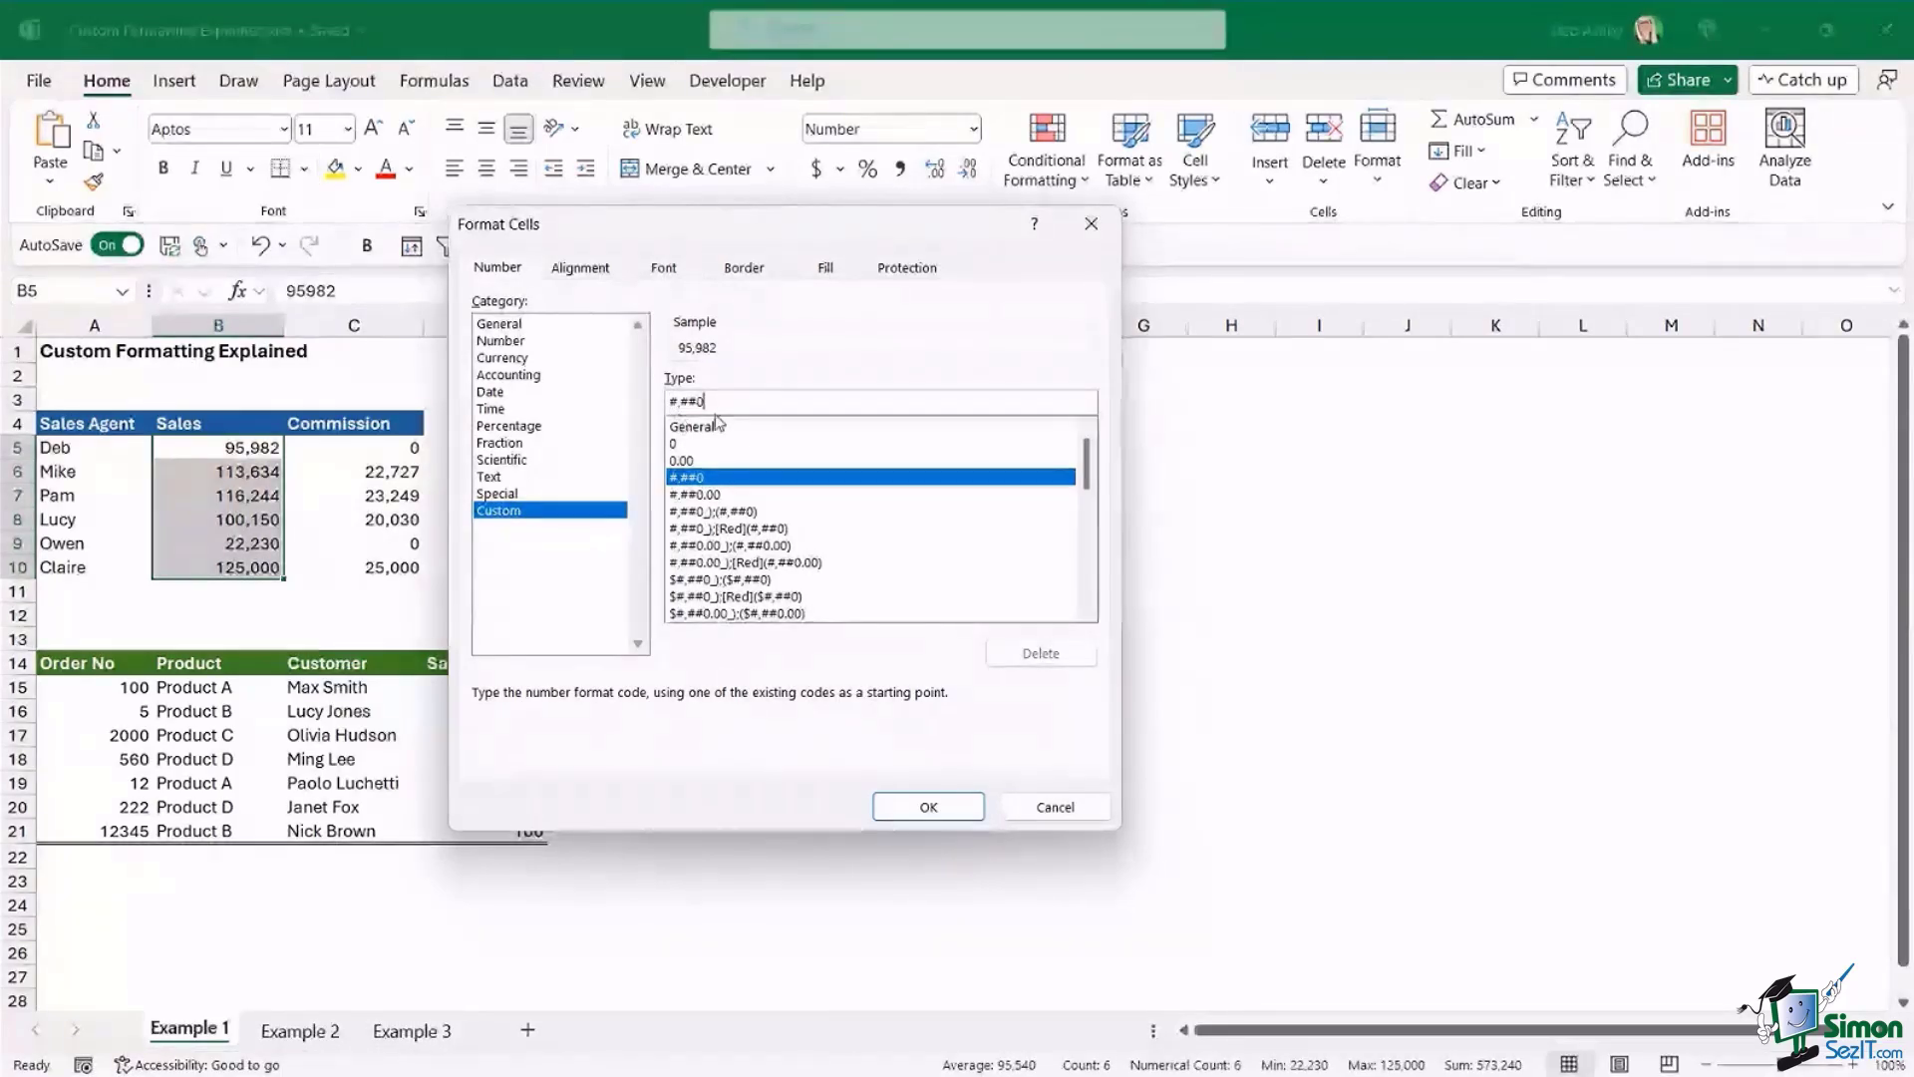
{"action": "left_click_drag", "start_coordinate": [708, 401], "coordinate": [674, 400]}
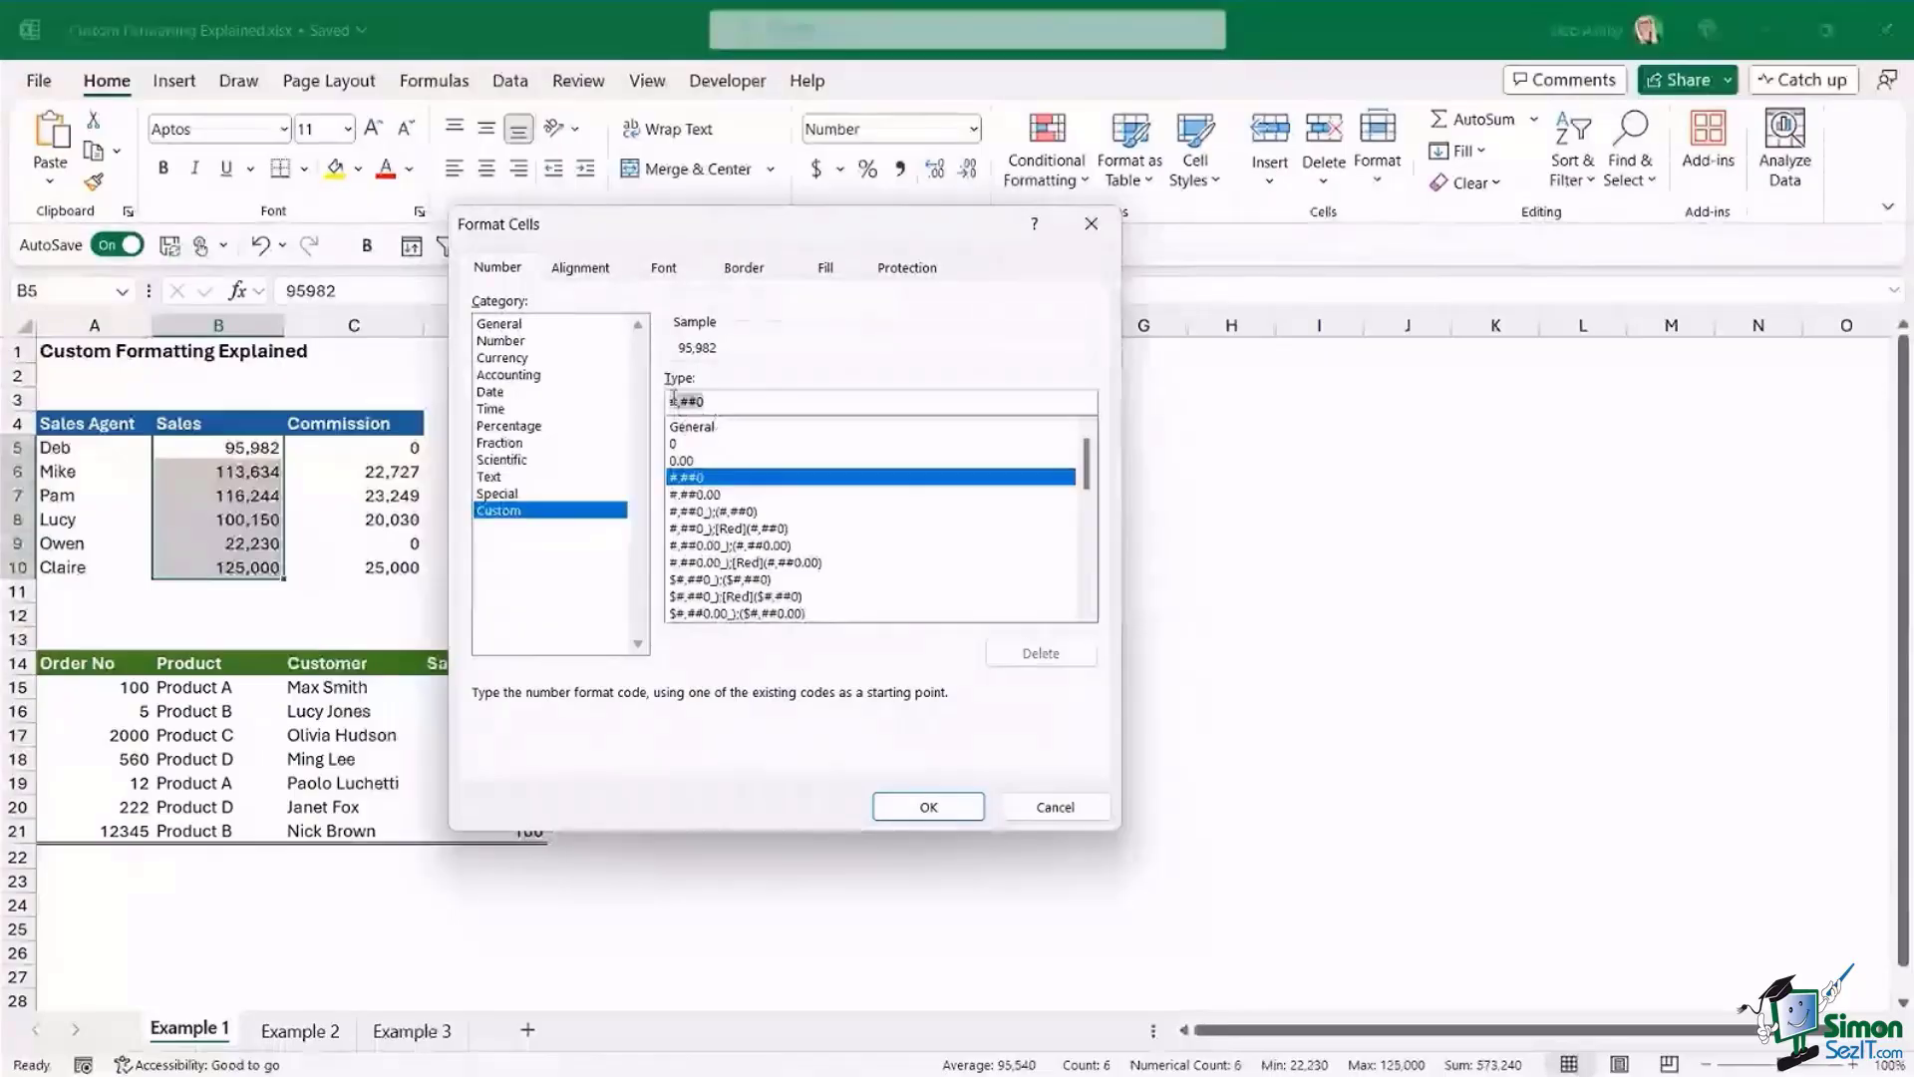
{"action": "left_click", "coordinate": [725, 398]}
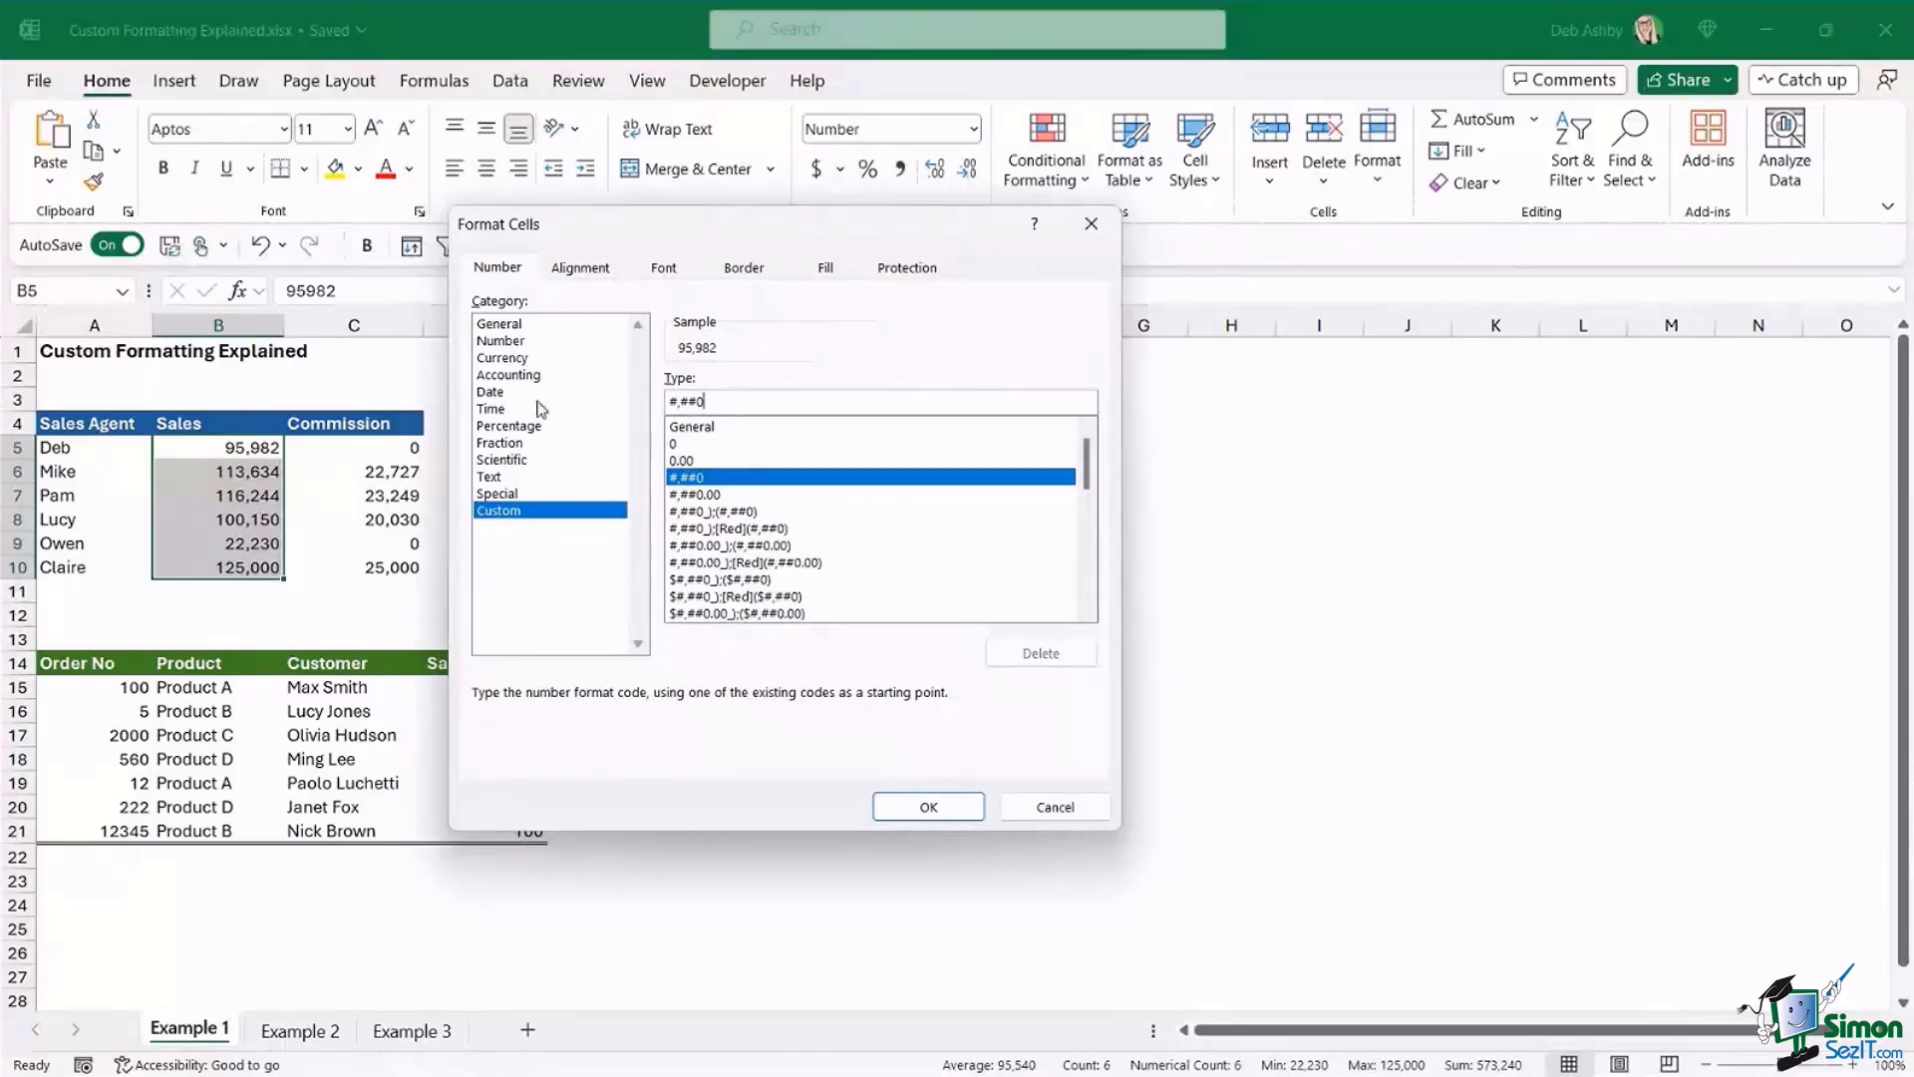
{"action": "left_click_drag", "start_coordinate": [729, 400], "coordinate": [636, 397]}
{"action": "left_click", "coordinate": [720, 401]}
- Preview the custom code _($* #,##0.00_);_($* (#,##0.00);_($* "-"??_);_(@_), examine its semicolon-separated sections, and cancel the formatting
{"action": "scroll", "coordinate": [1089, 458], "scroll_direction": "down", "scroll_amount": 1}
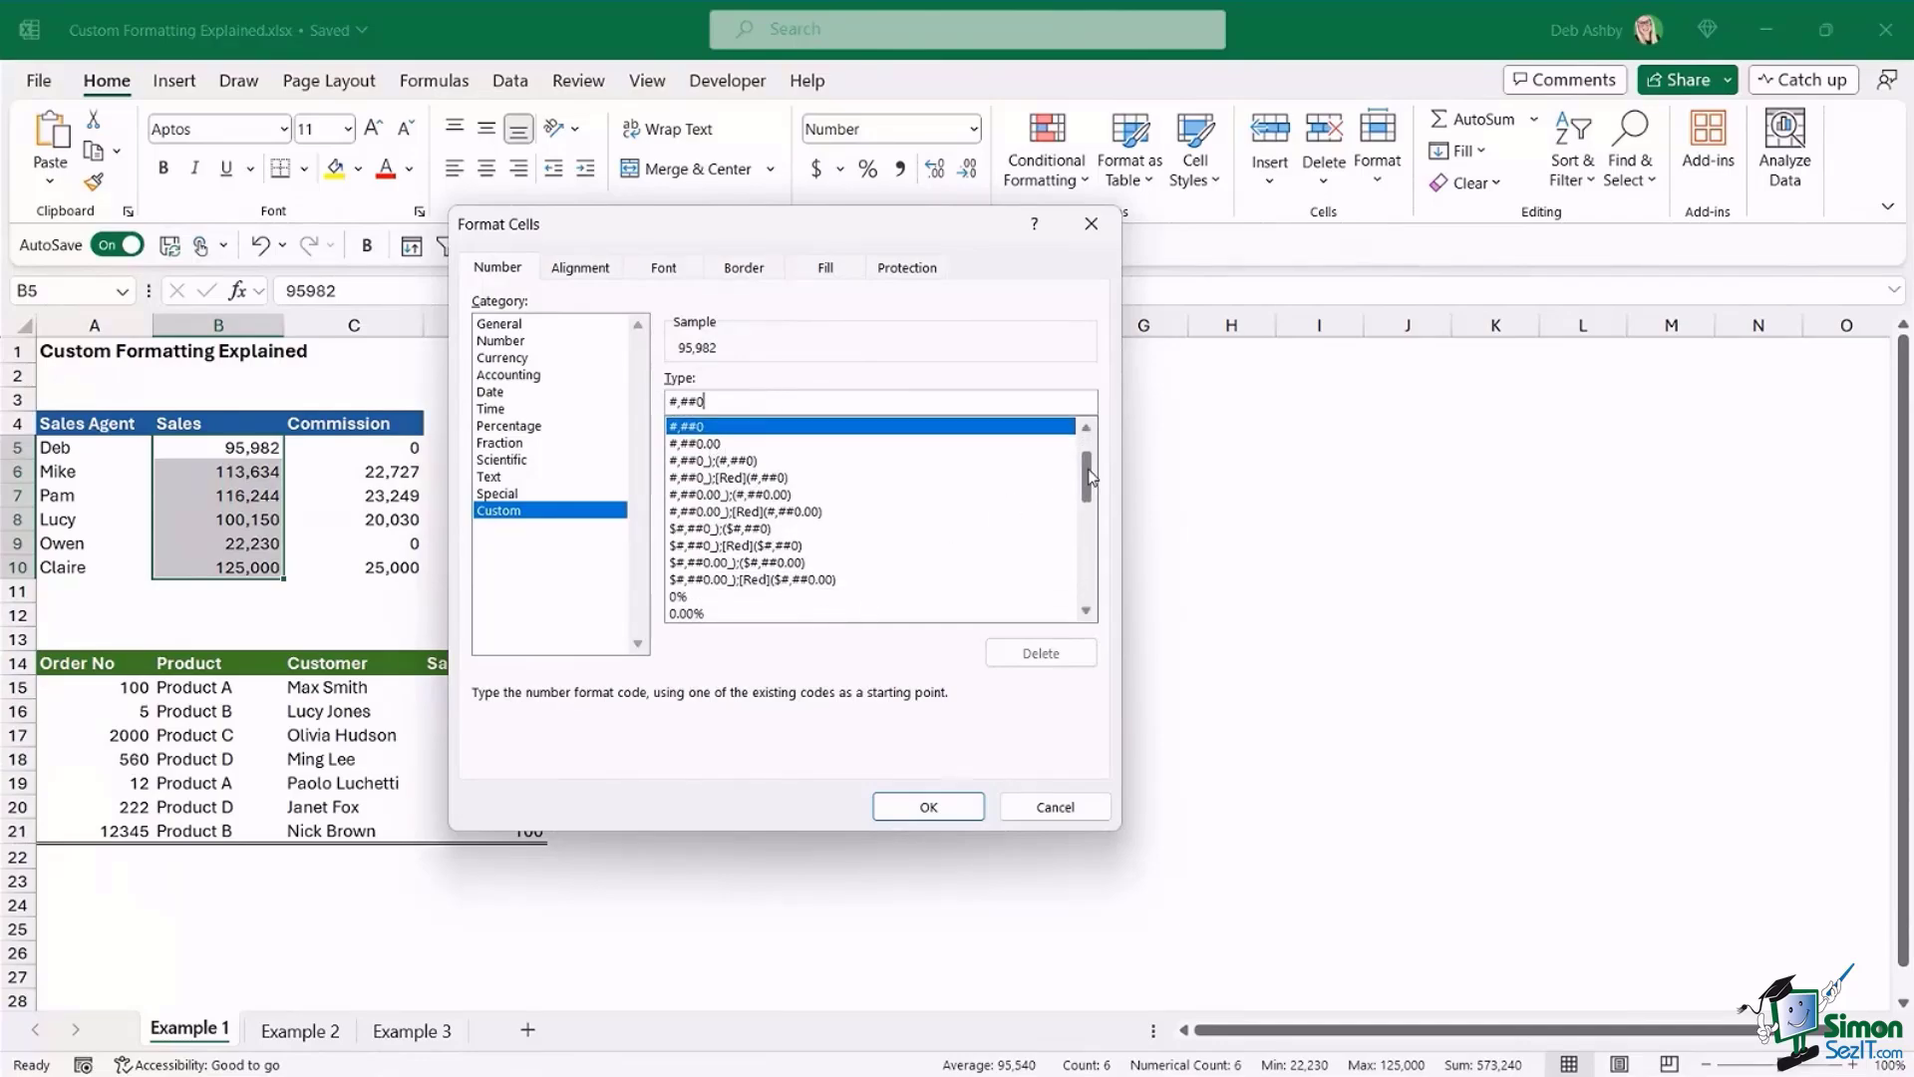
{"action": "left_click_drag", "start_coordinate": [1087, 478], "coordinate": [1085, 564]}
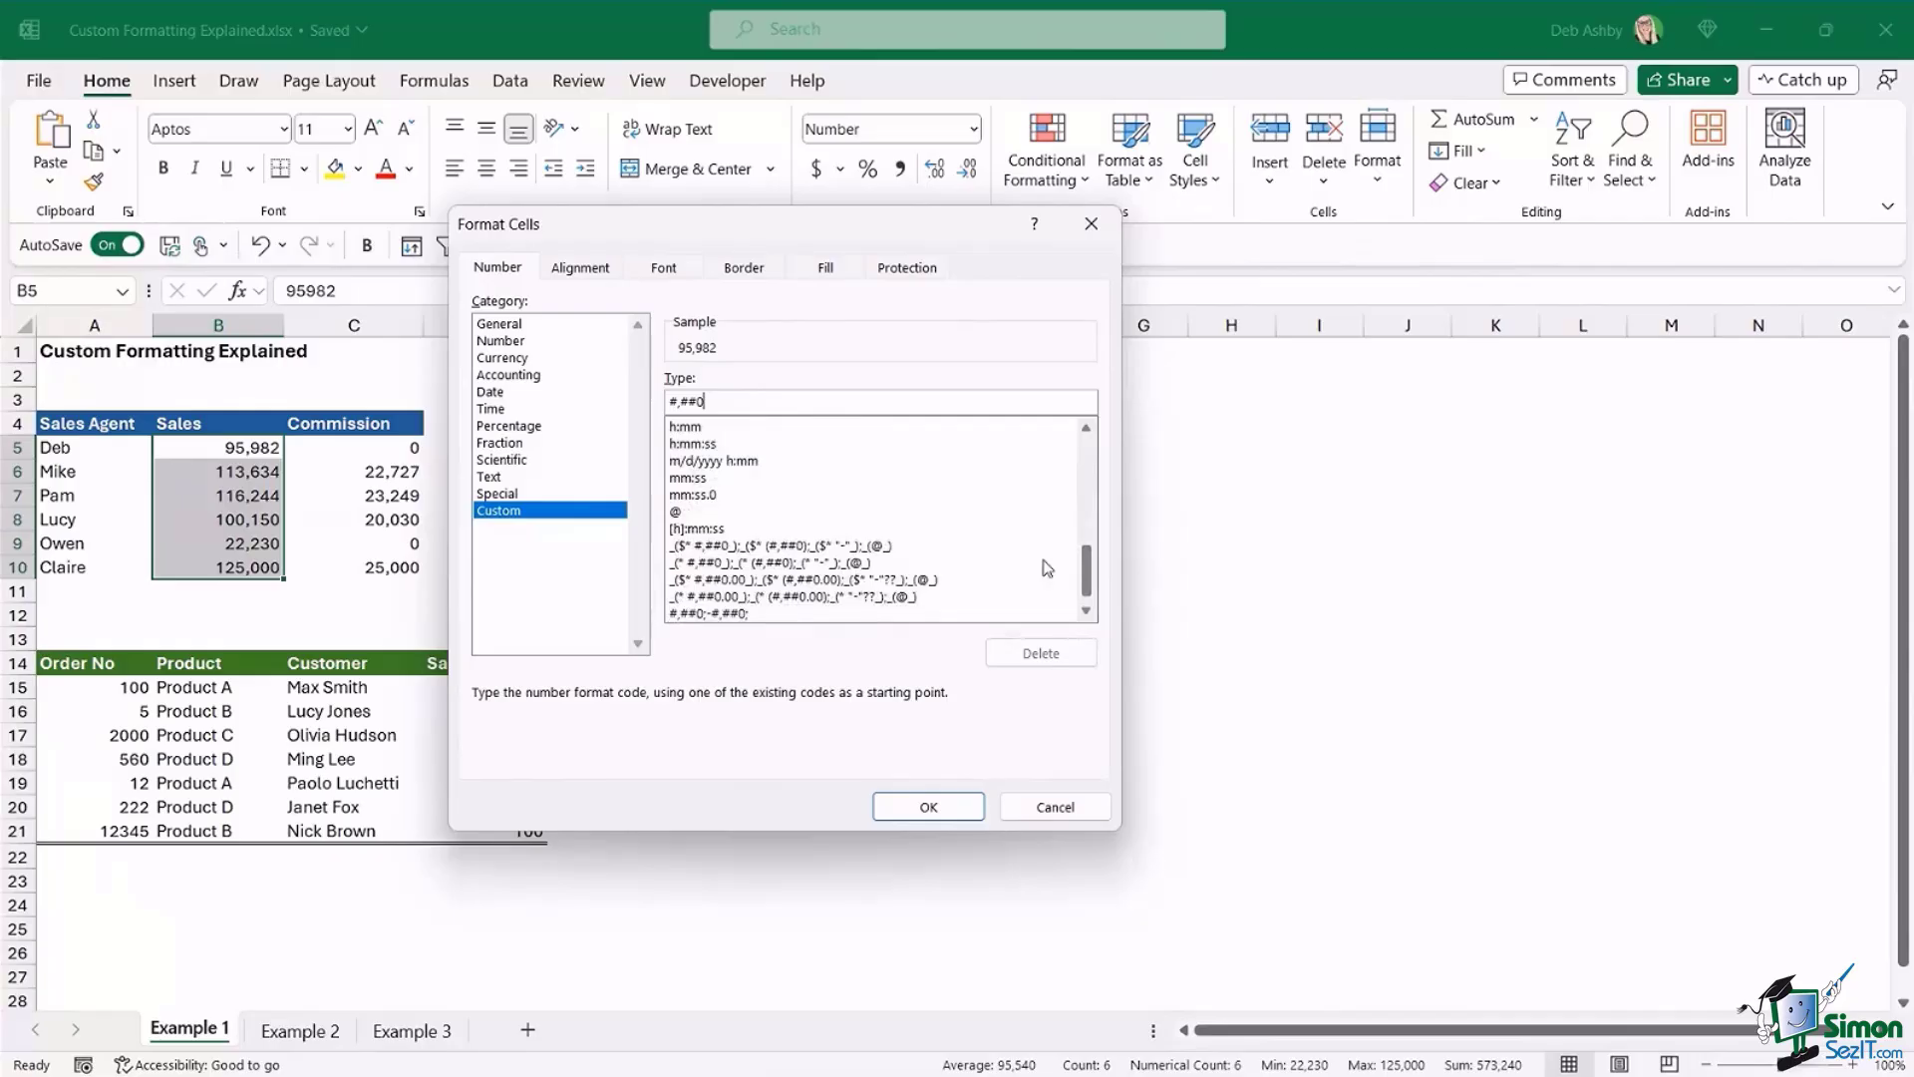
{"action": "left_click", "coordinate": [834, 580]}
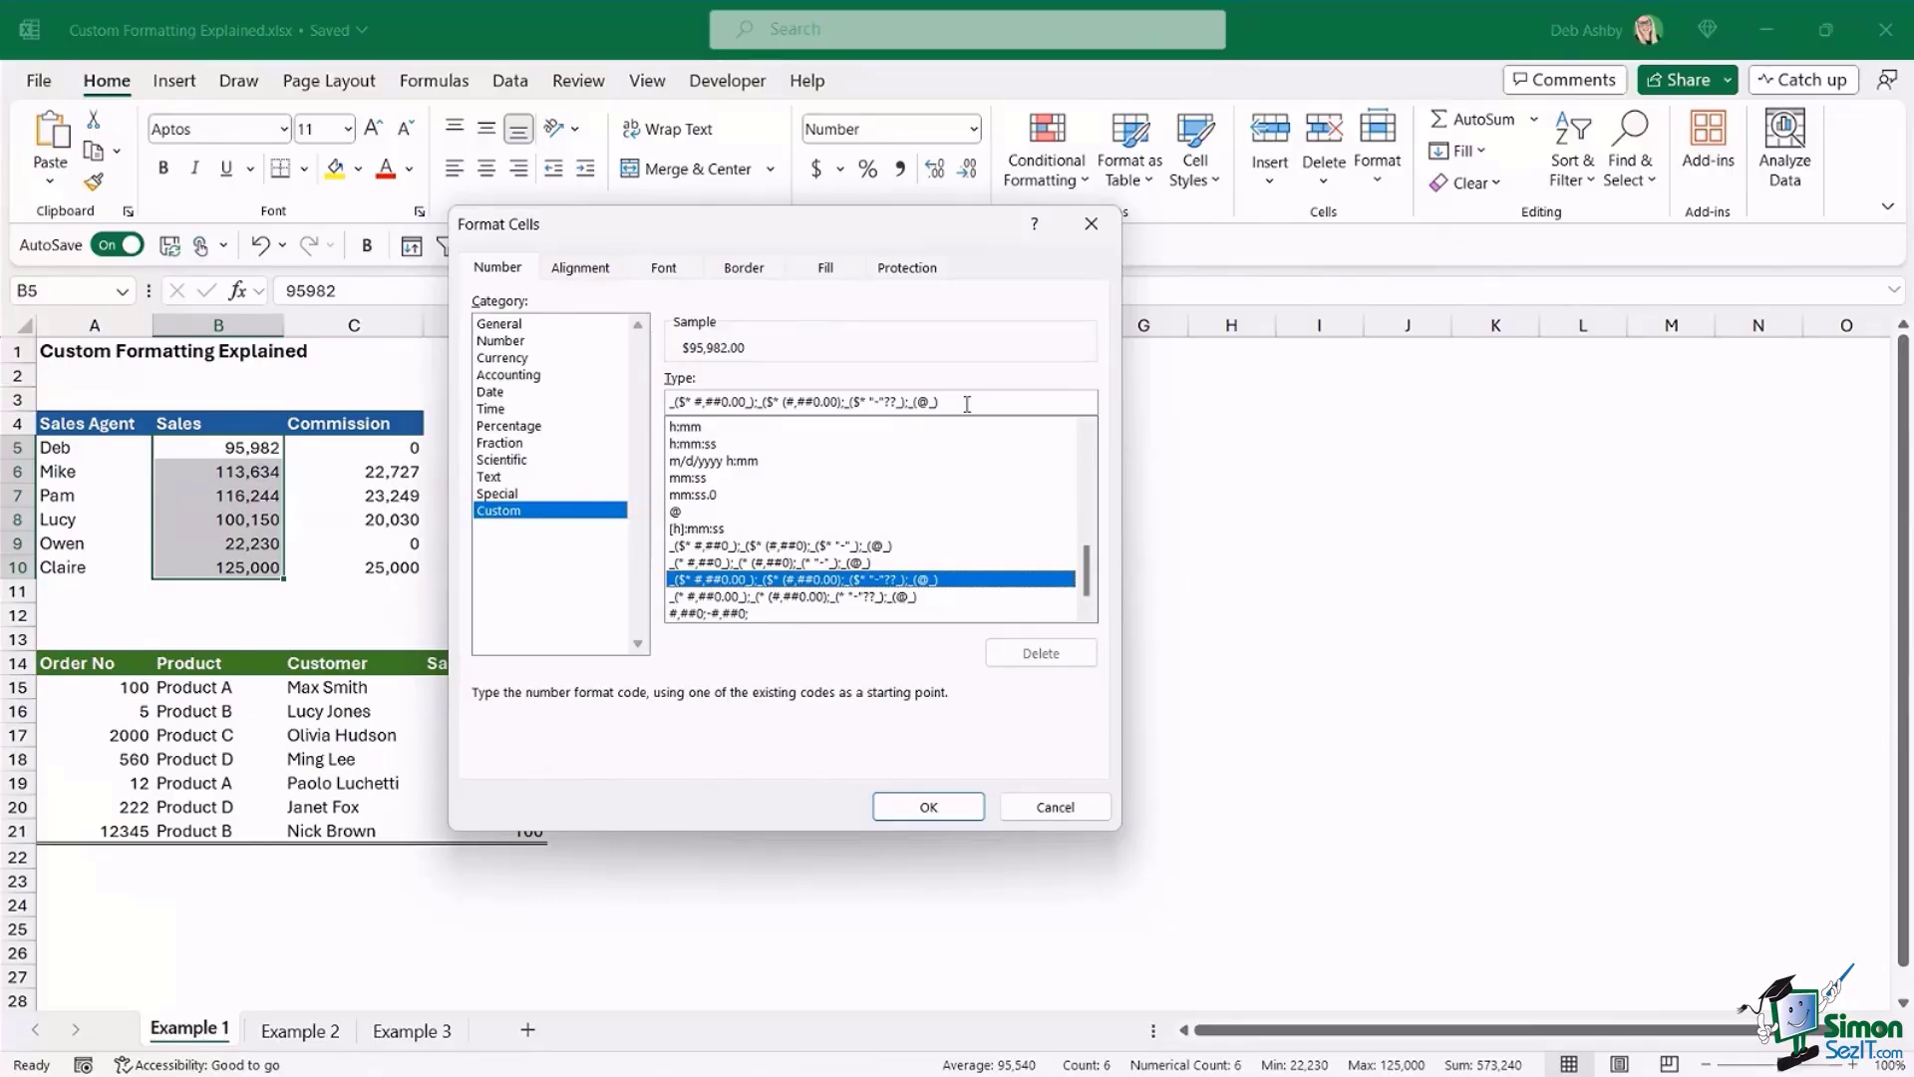
{"action": "left_click", "coordinate": [755, 403]}
{"action": "left_click", "coordinate": [754, 403]}
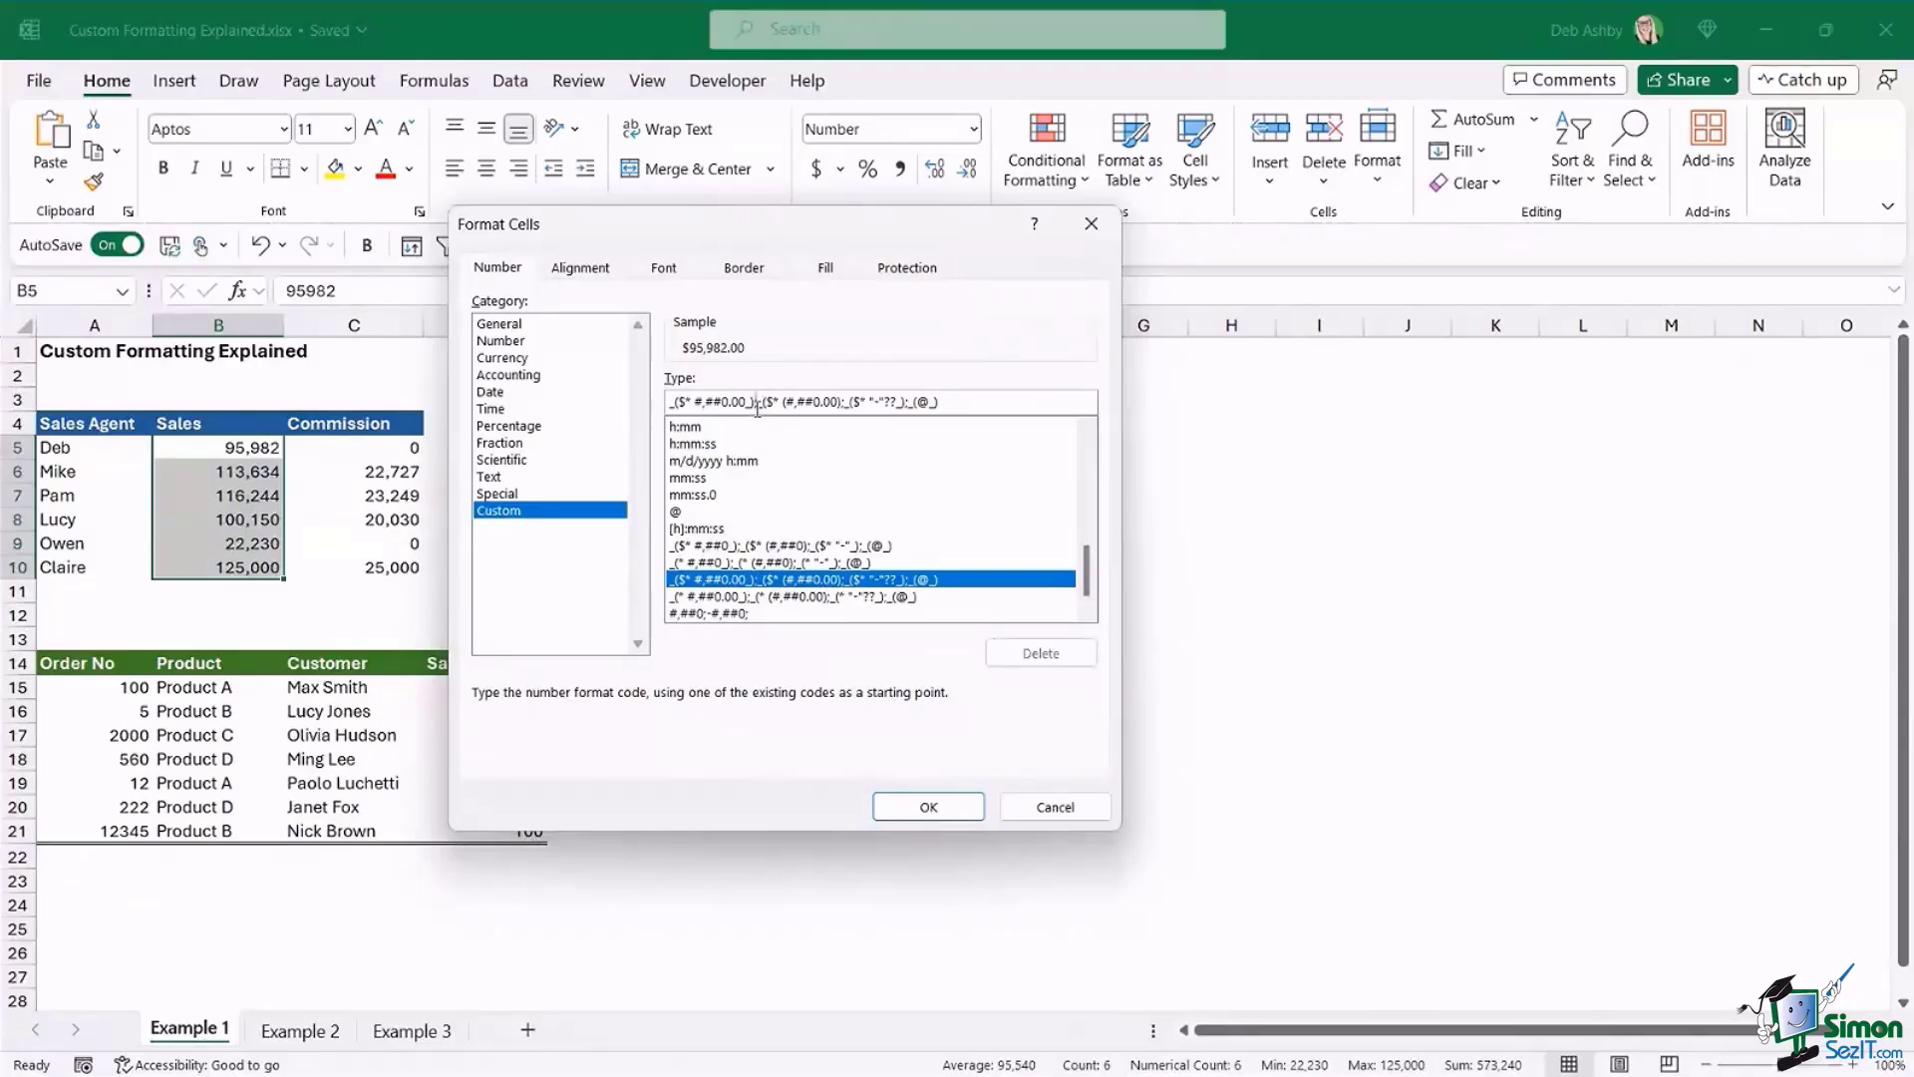
{"action": "left_click", "coordinate": [843, 401]}
{"action": "left_click", "coordinate": [904, 401]}
{"action": "left_click_drag", "start_coordinate": [754, 400], "coordinate": [665, 401]}
{"action": "left_click_drag", "start_coordinate": [843, 402], "coordinate": [760, 404]}
{"action": "mouse_move", "coordinate": [904, 402]}
{"action": "left_mouse_down"}
{"action": "mouse_move", "coordinate": [847, 402]}
{"action": "mouse_move", "coordinate": [913, 404]}
{"action": "left_mouse_up"}
{"action": "left_click", "coordinate": [1050, 816]}
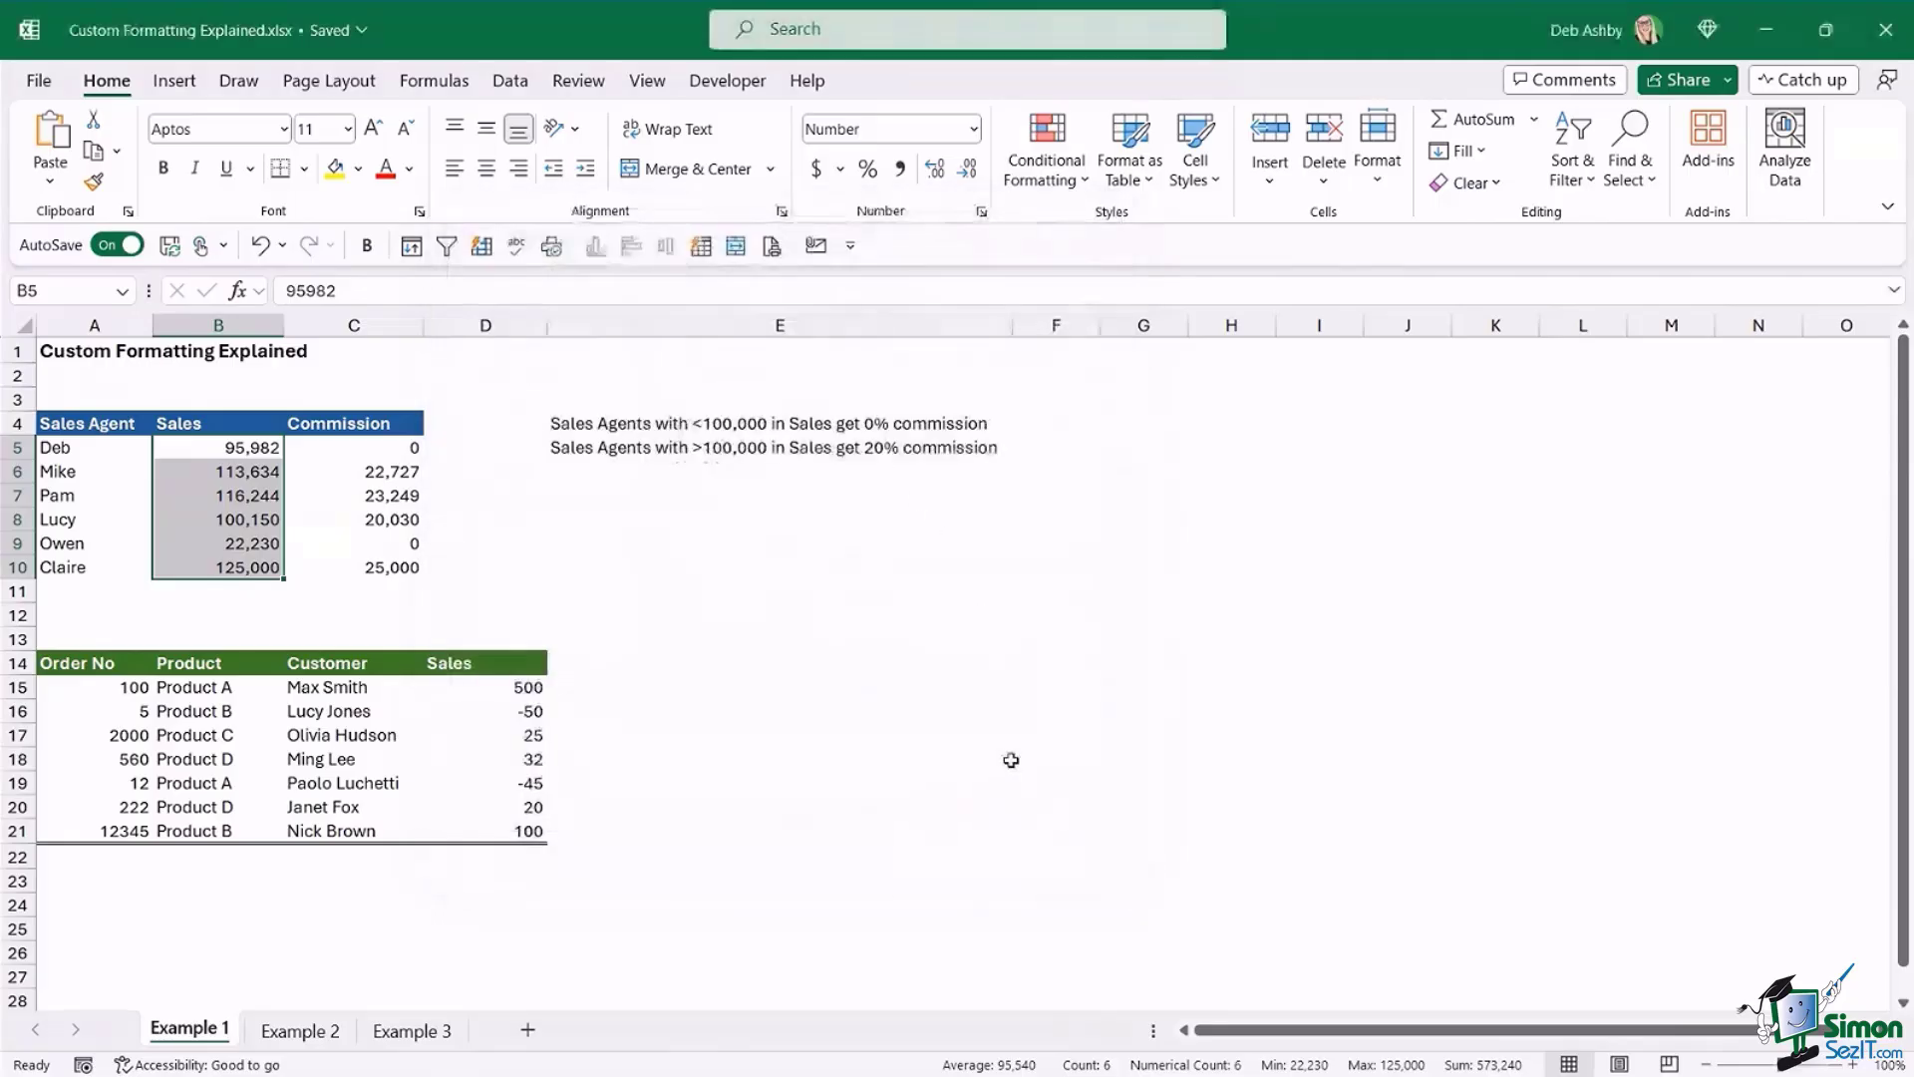
{"action": "key", "text": "alt+Tab"}
{"action": "key", "text": "alt+Tab"}
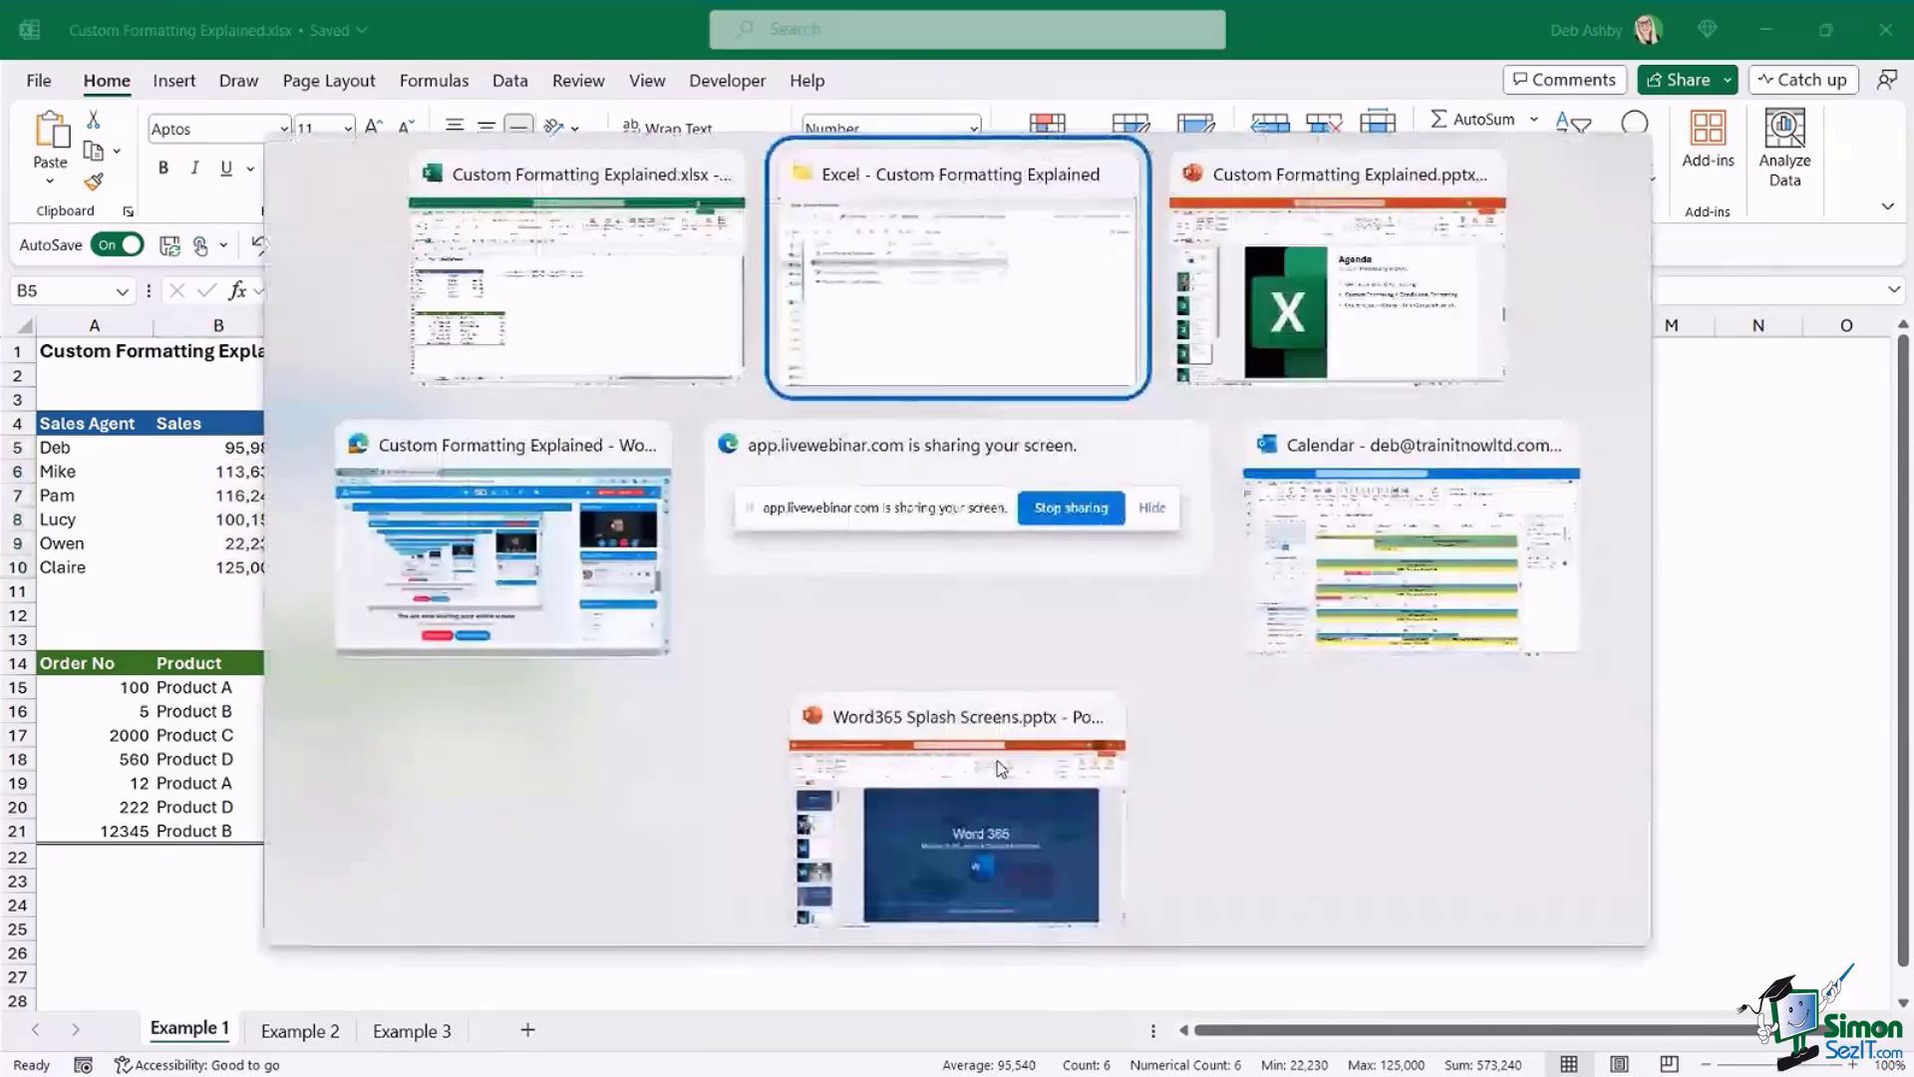
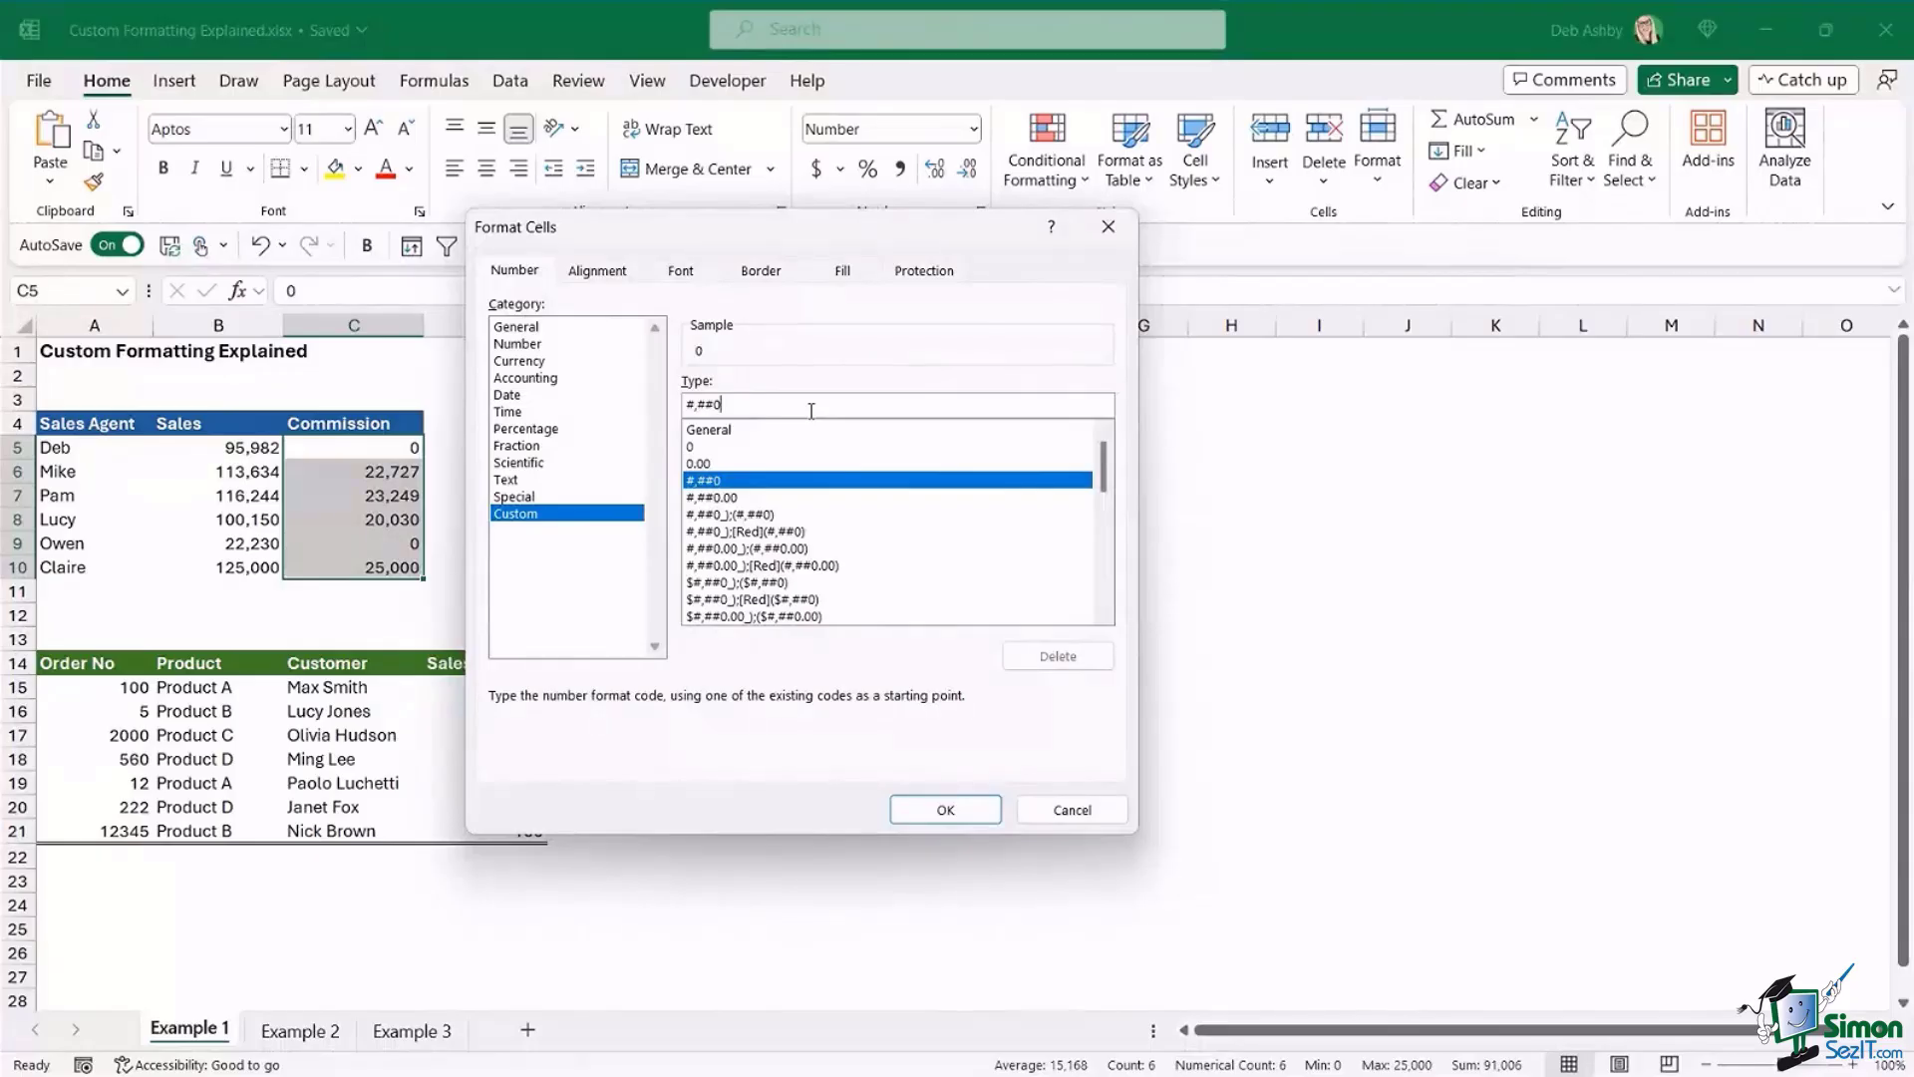
- Apply the custom number format #,##0;-#,##0; to the Commission values in C5:C10 so that zeros are hidden
{"action": "double_click", "coordinate": [733, 408]}
{"action": "left_click", "coordinate": [725, 404]}
{"action": "left_click_drag", "start_coordinate": [725, 403], "coordinate": [660, 404]}
{"action": "left_click", "coordinate": [738, 402]}
{"action": "type", "text": ";"}
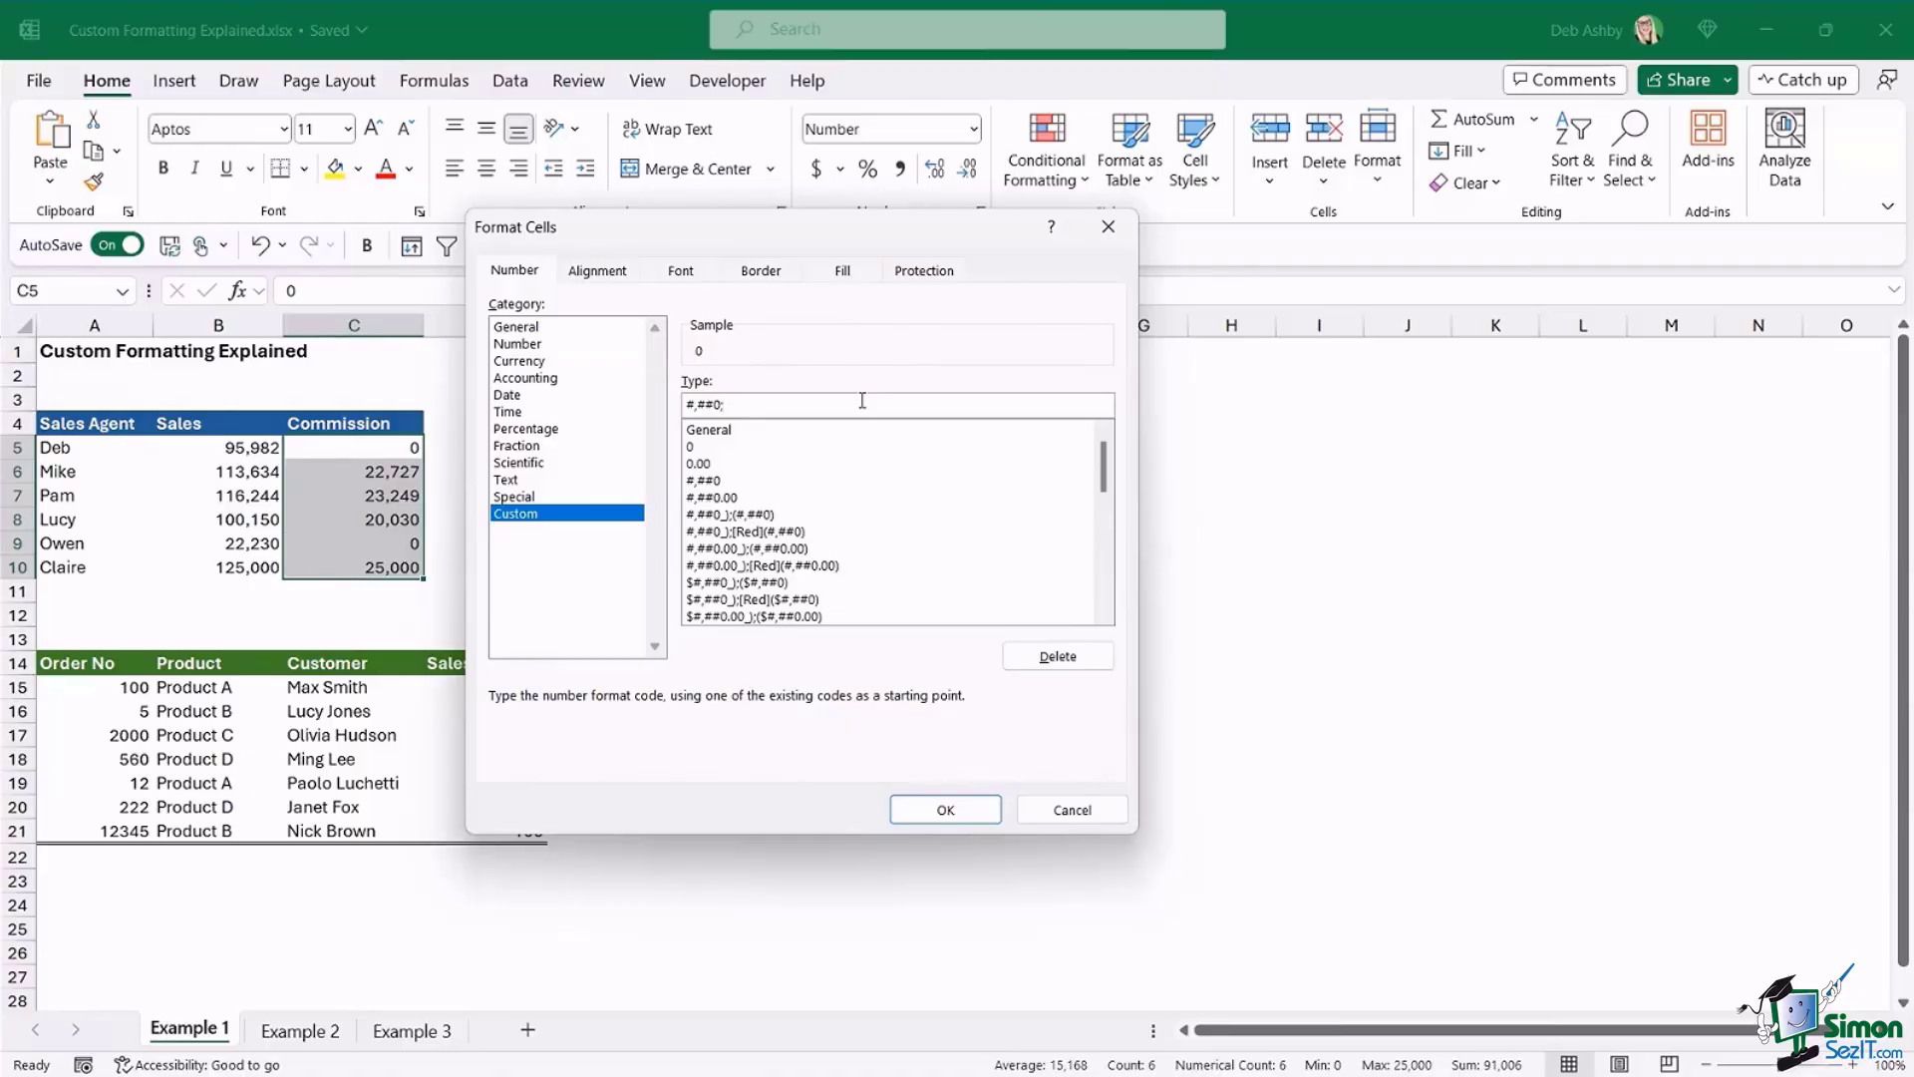
{"action": "type", "text": "-#,##0"}
{"action": "type", "text": ";"}
{"action": "left_click", "coordinate": [942, 808]}
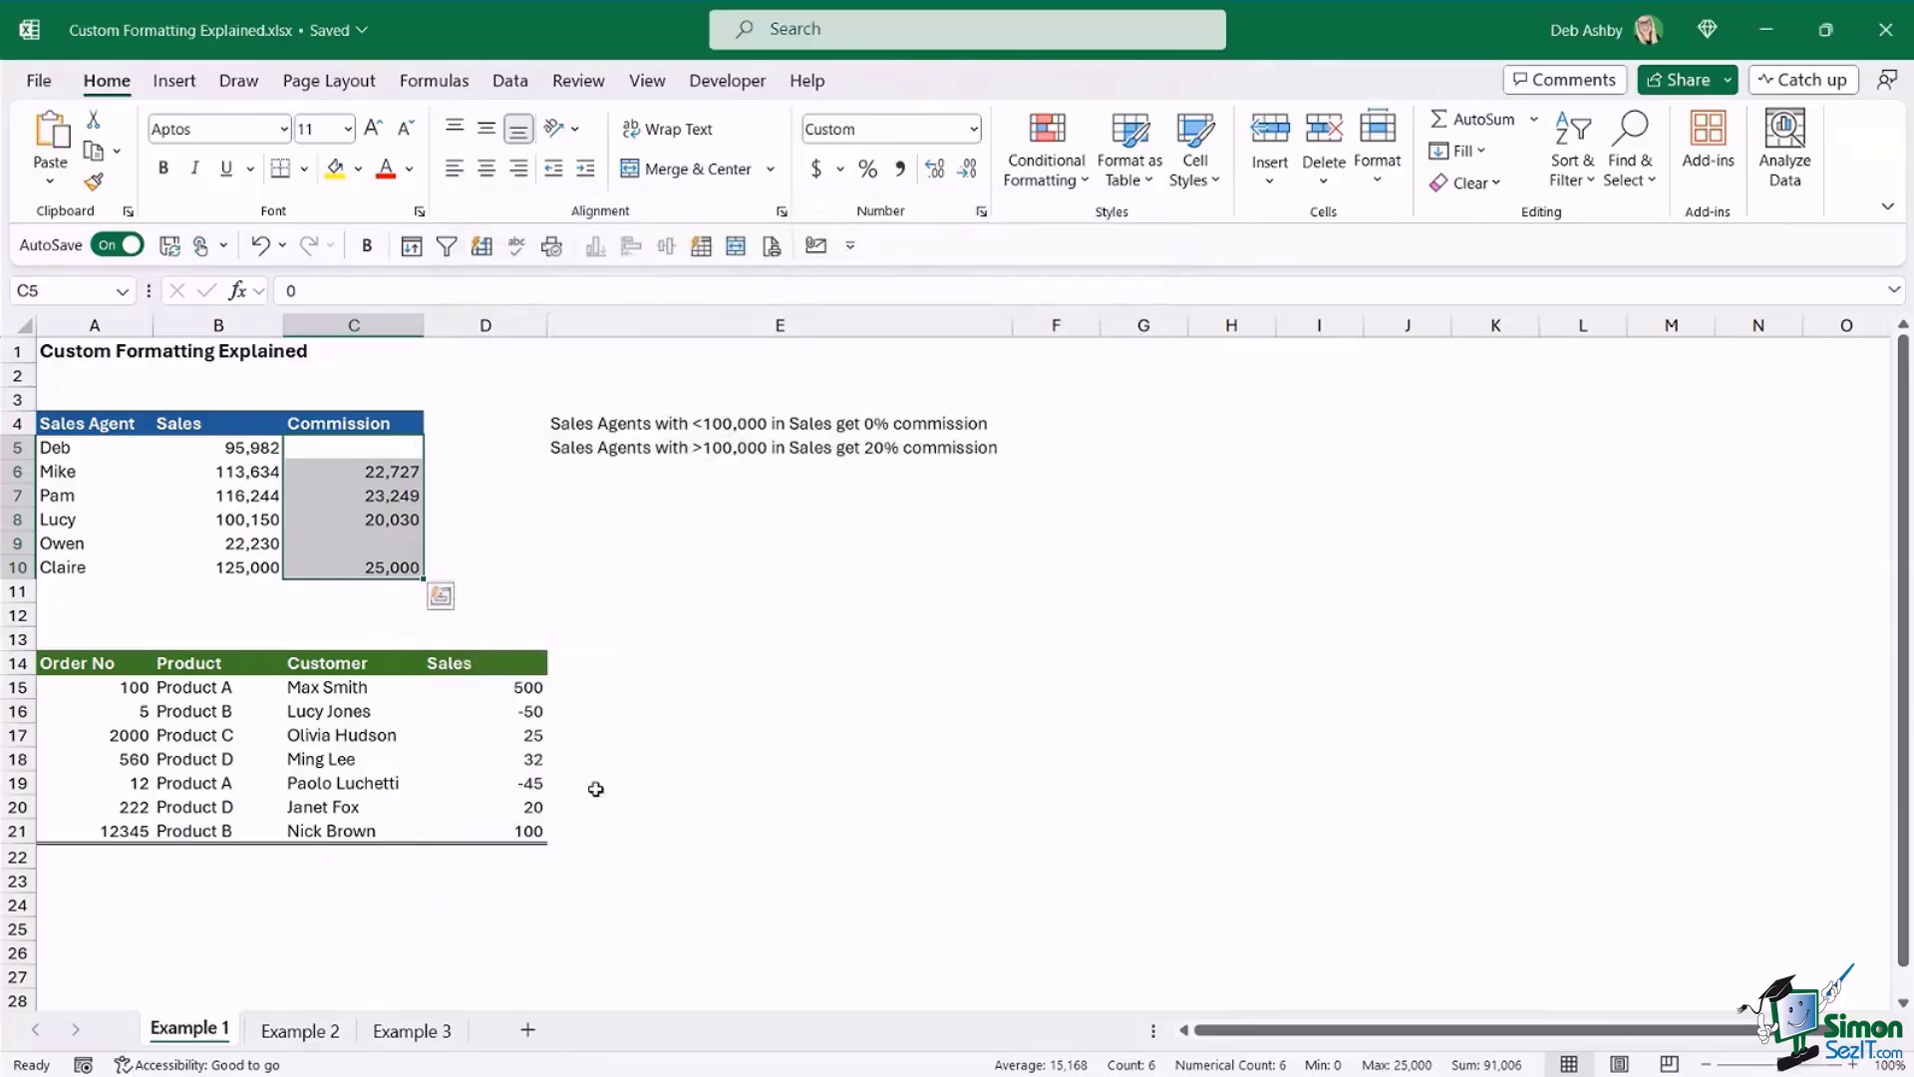
- Compare the blank-looking Commission cells C5 and C9 with their underlying values in the formula bar
{"action": "left_click", "coordinate": [613, 549]}
{"action": "left_click", "coordinate": [407, 443]}
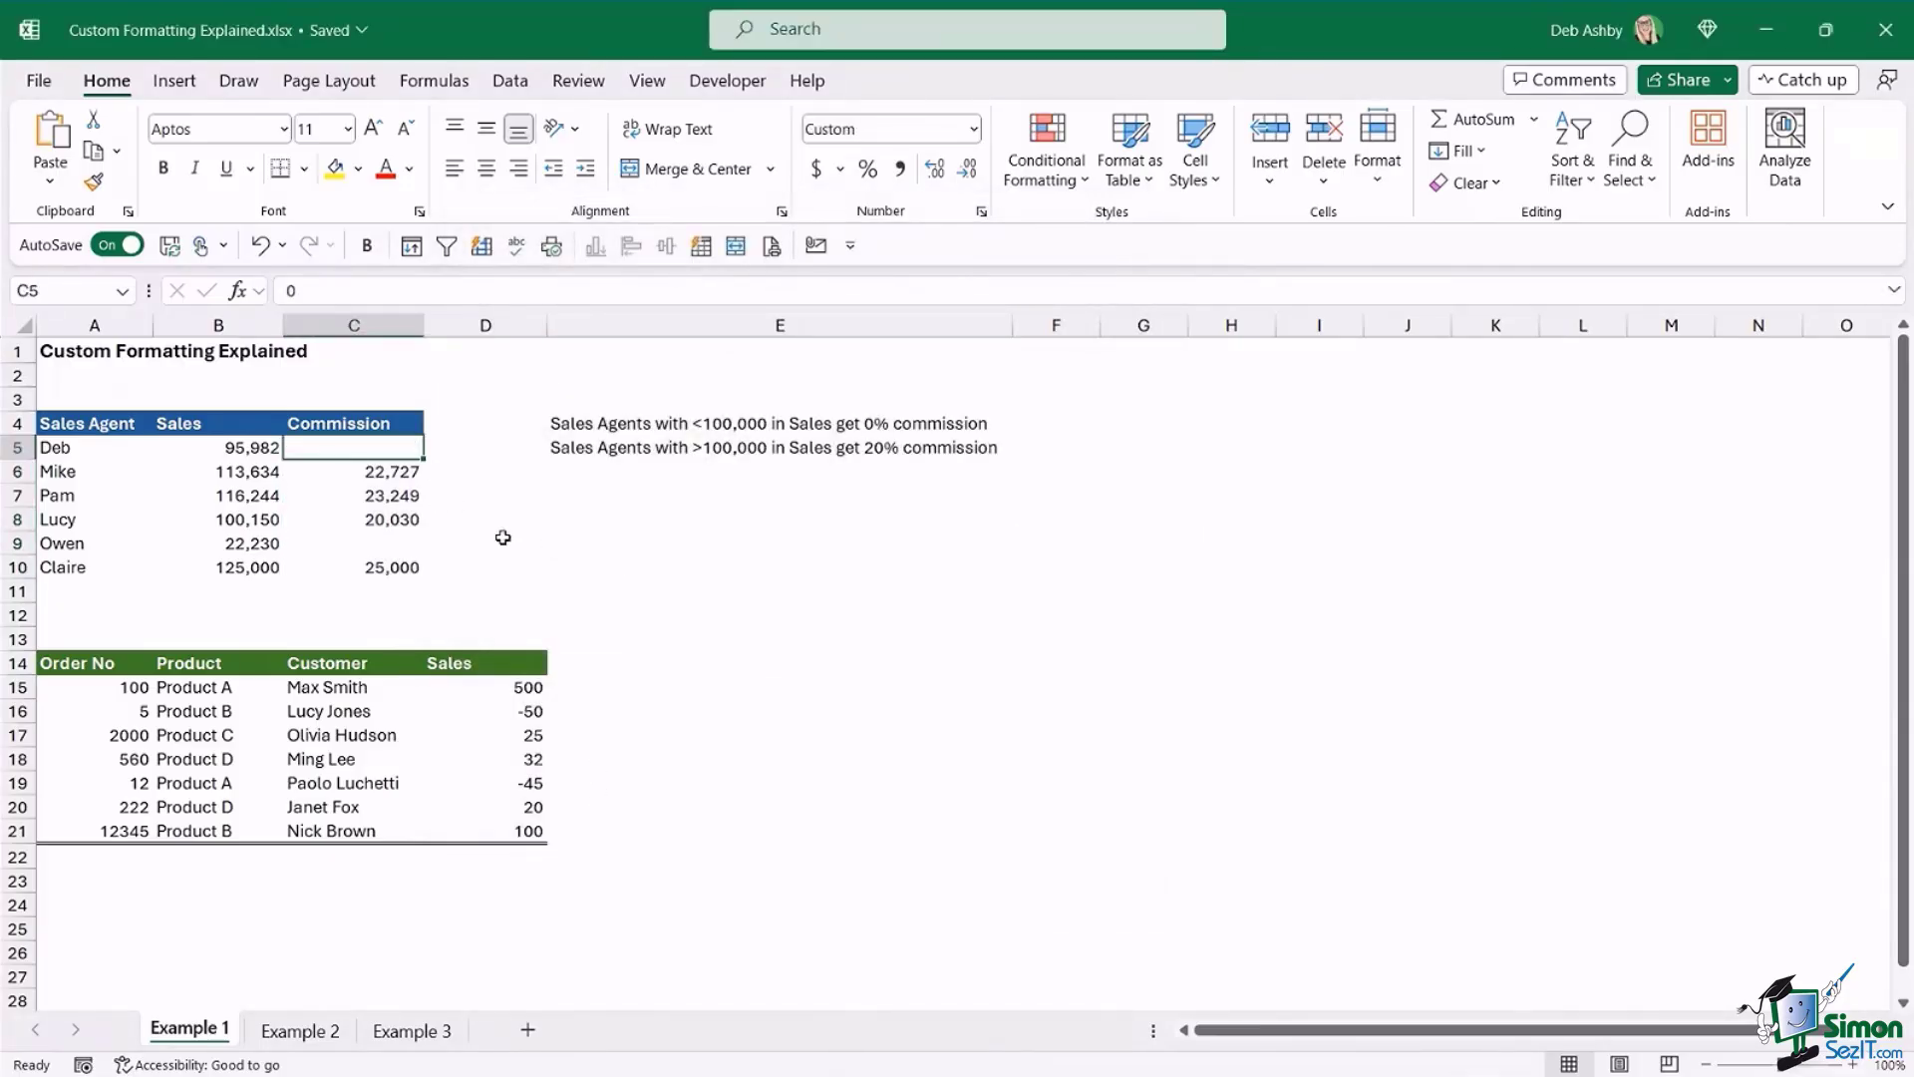
{"action": "left_click", "coordinate": [386, 538]}
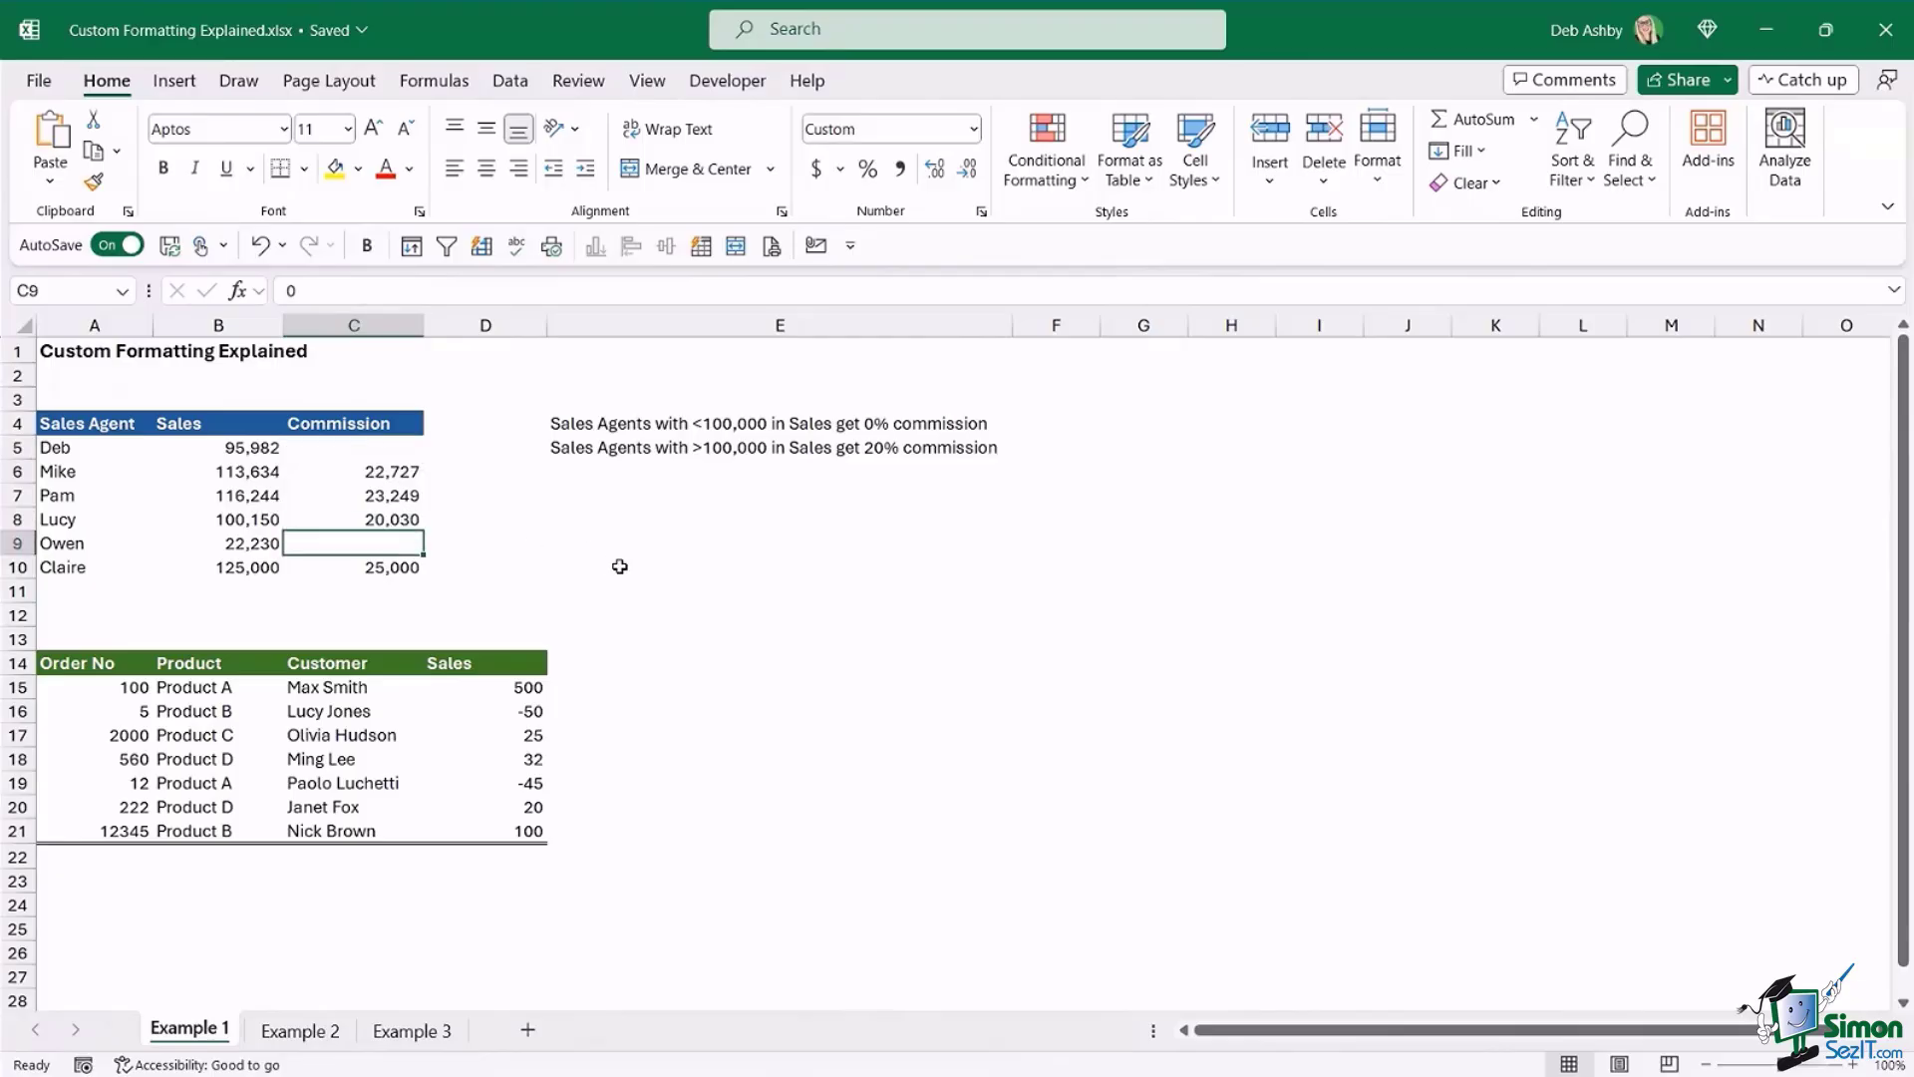
{"action": "left_click", "coordinate": [619, 561]}
{"action": "left_click", "coordinate": [396, 451]}
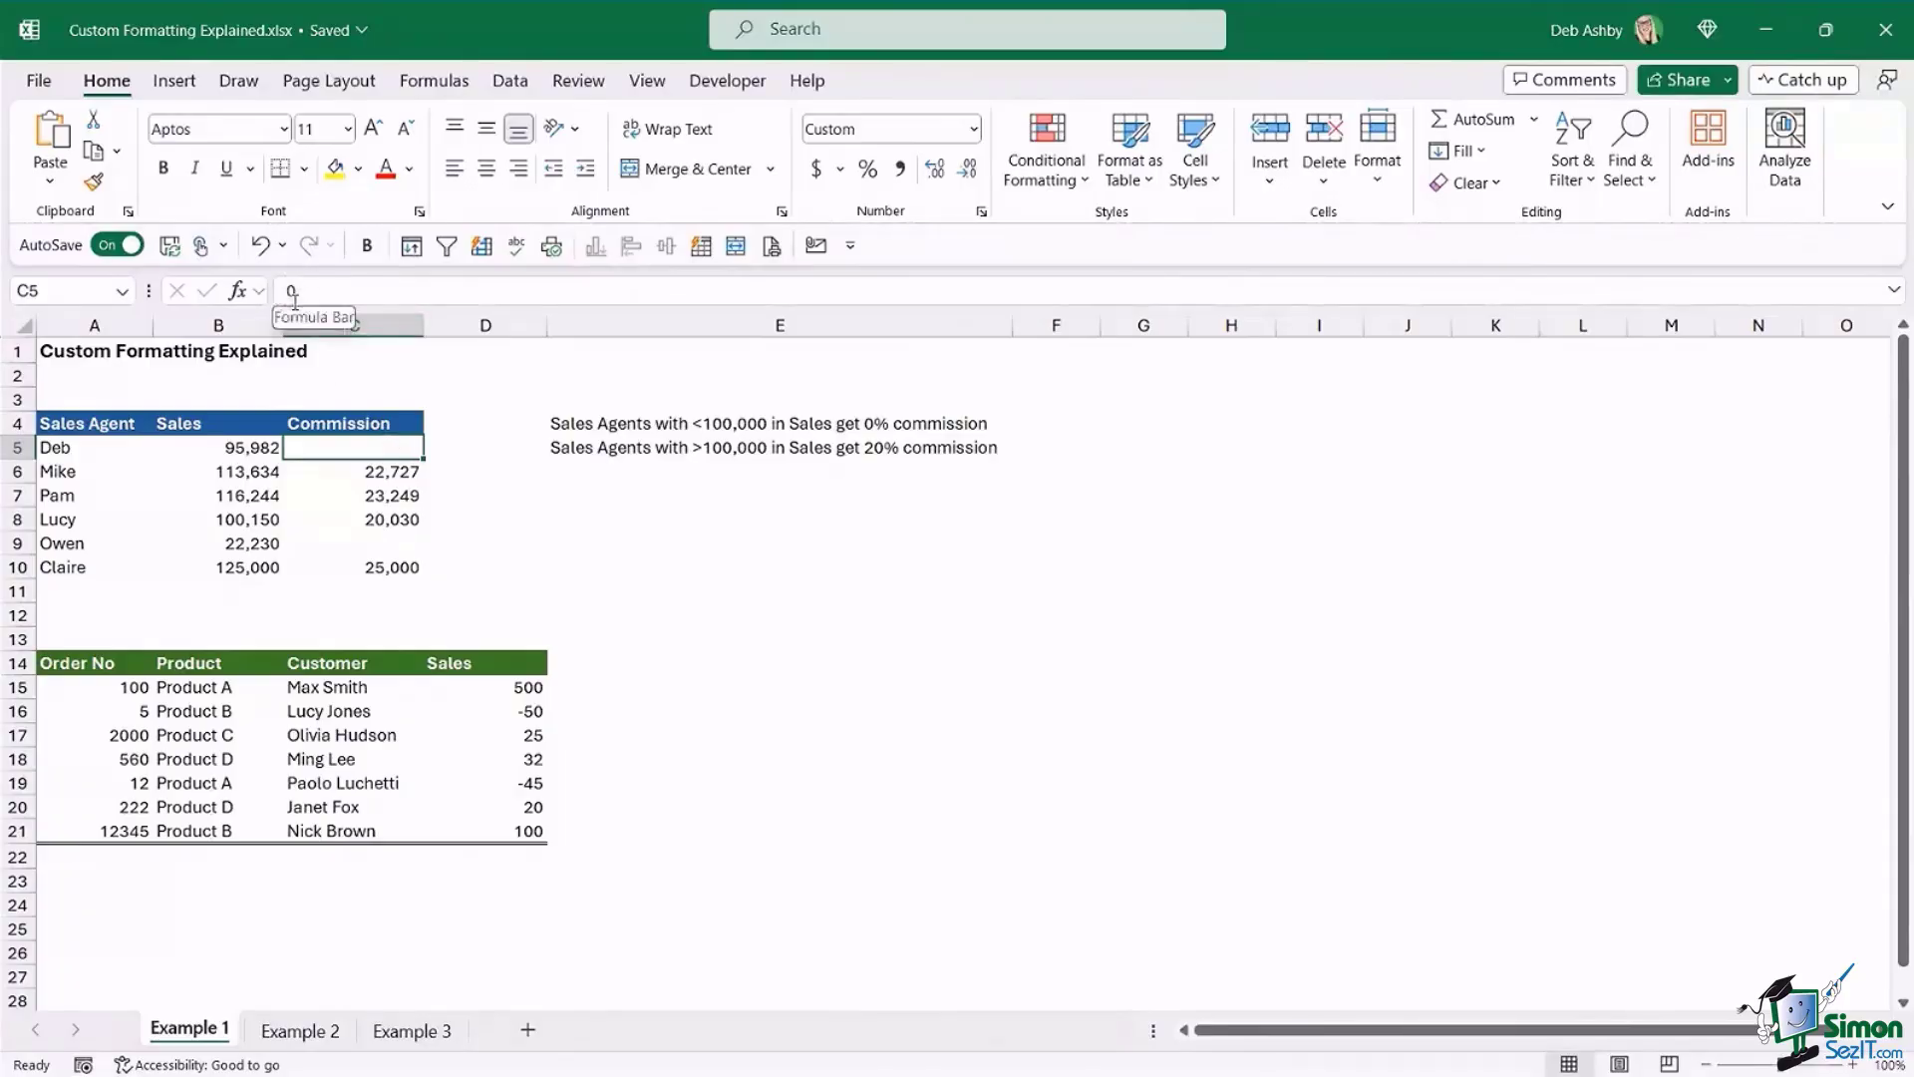
{"action": "left_click", "coordinate": [384, 545]}
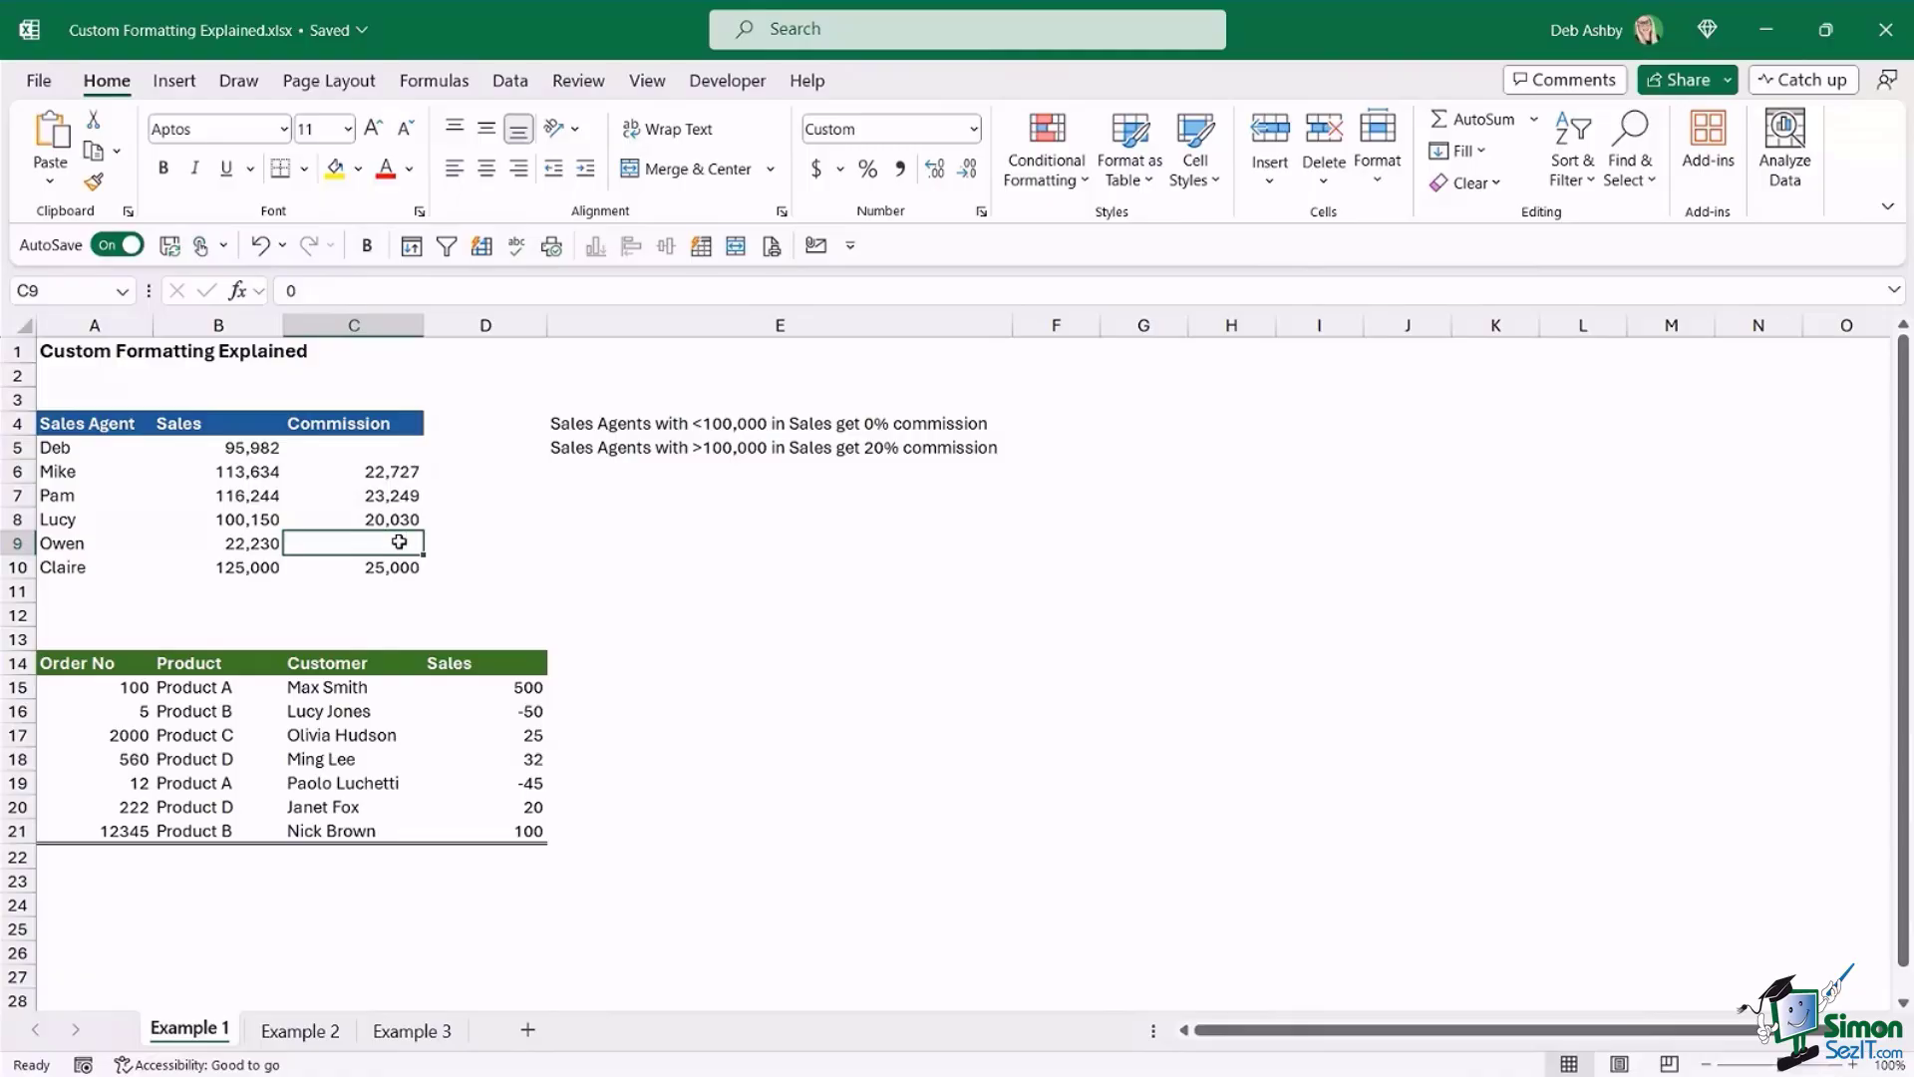
- Enter the formula =C9+20 in D9 to test a calculation on the hidden Commission value
{"action": "left_click", "coordinate": [464, 544]}
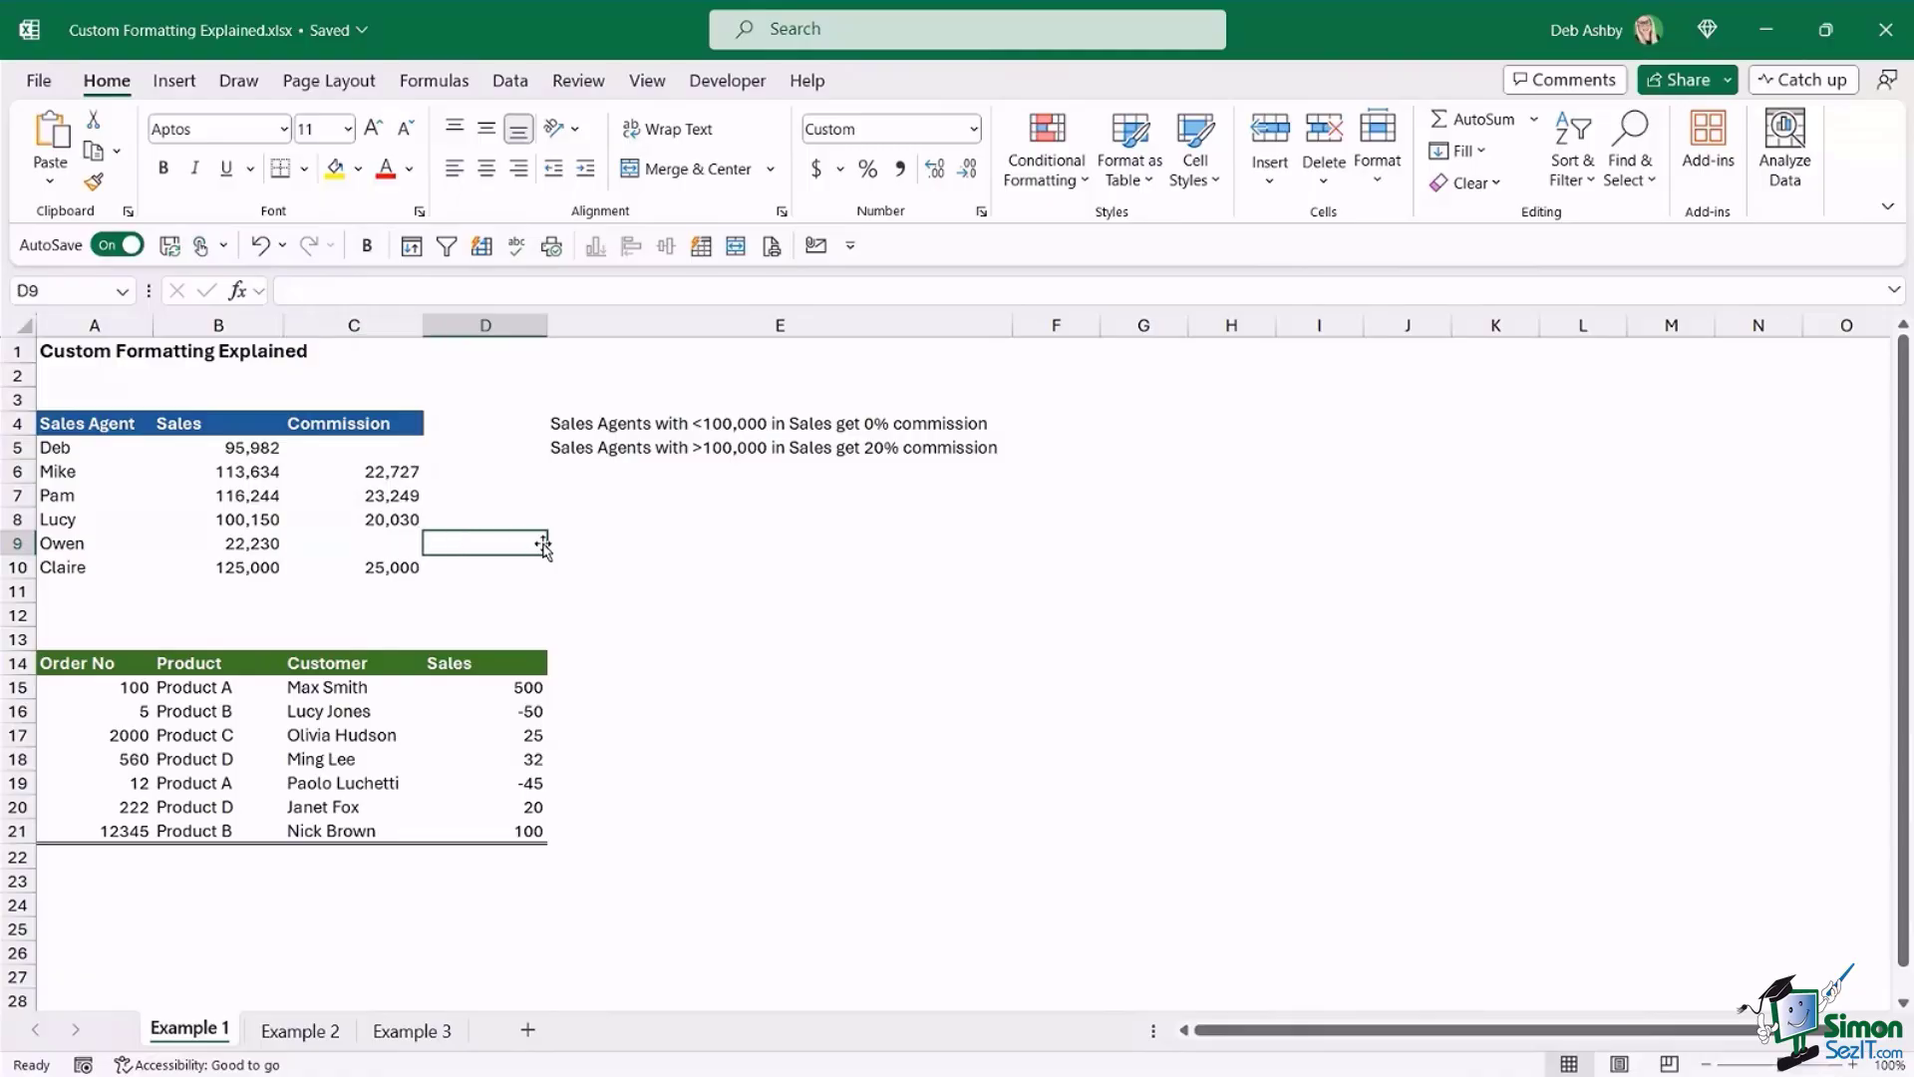
{"action": "type", "text": "="}
{"action": "key", "text": "Left"}
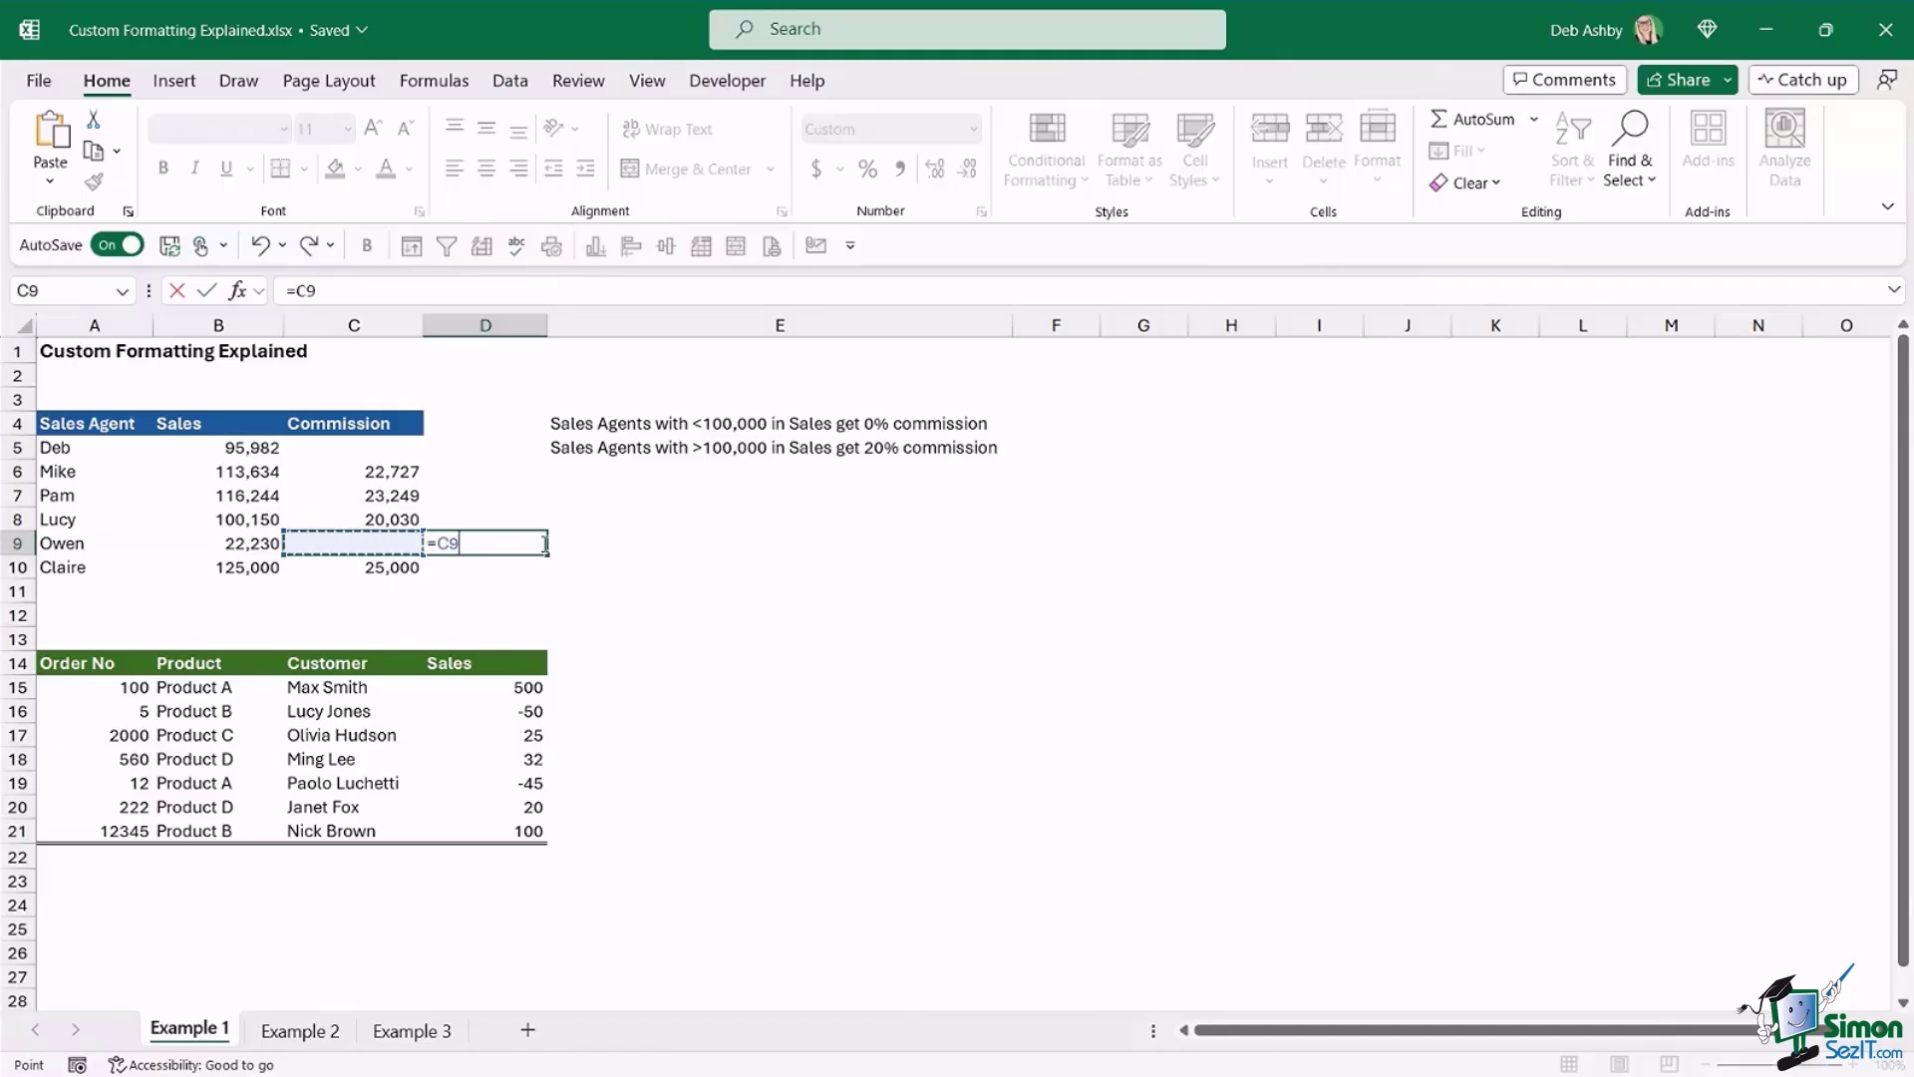
{"action": "type", "text": "+20"}
{"action": "key", "text": "Return"}
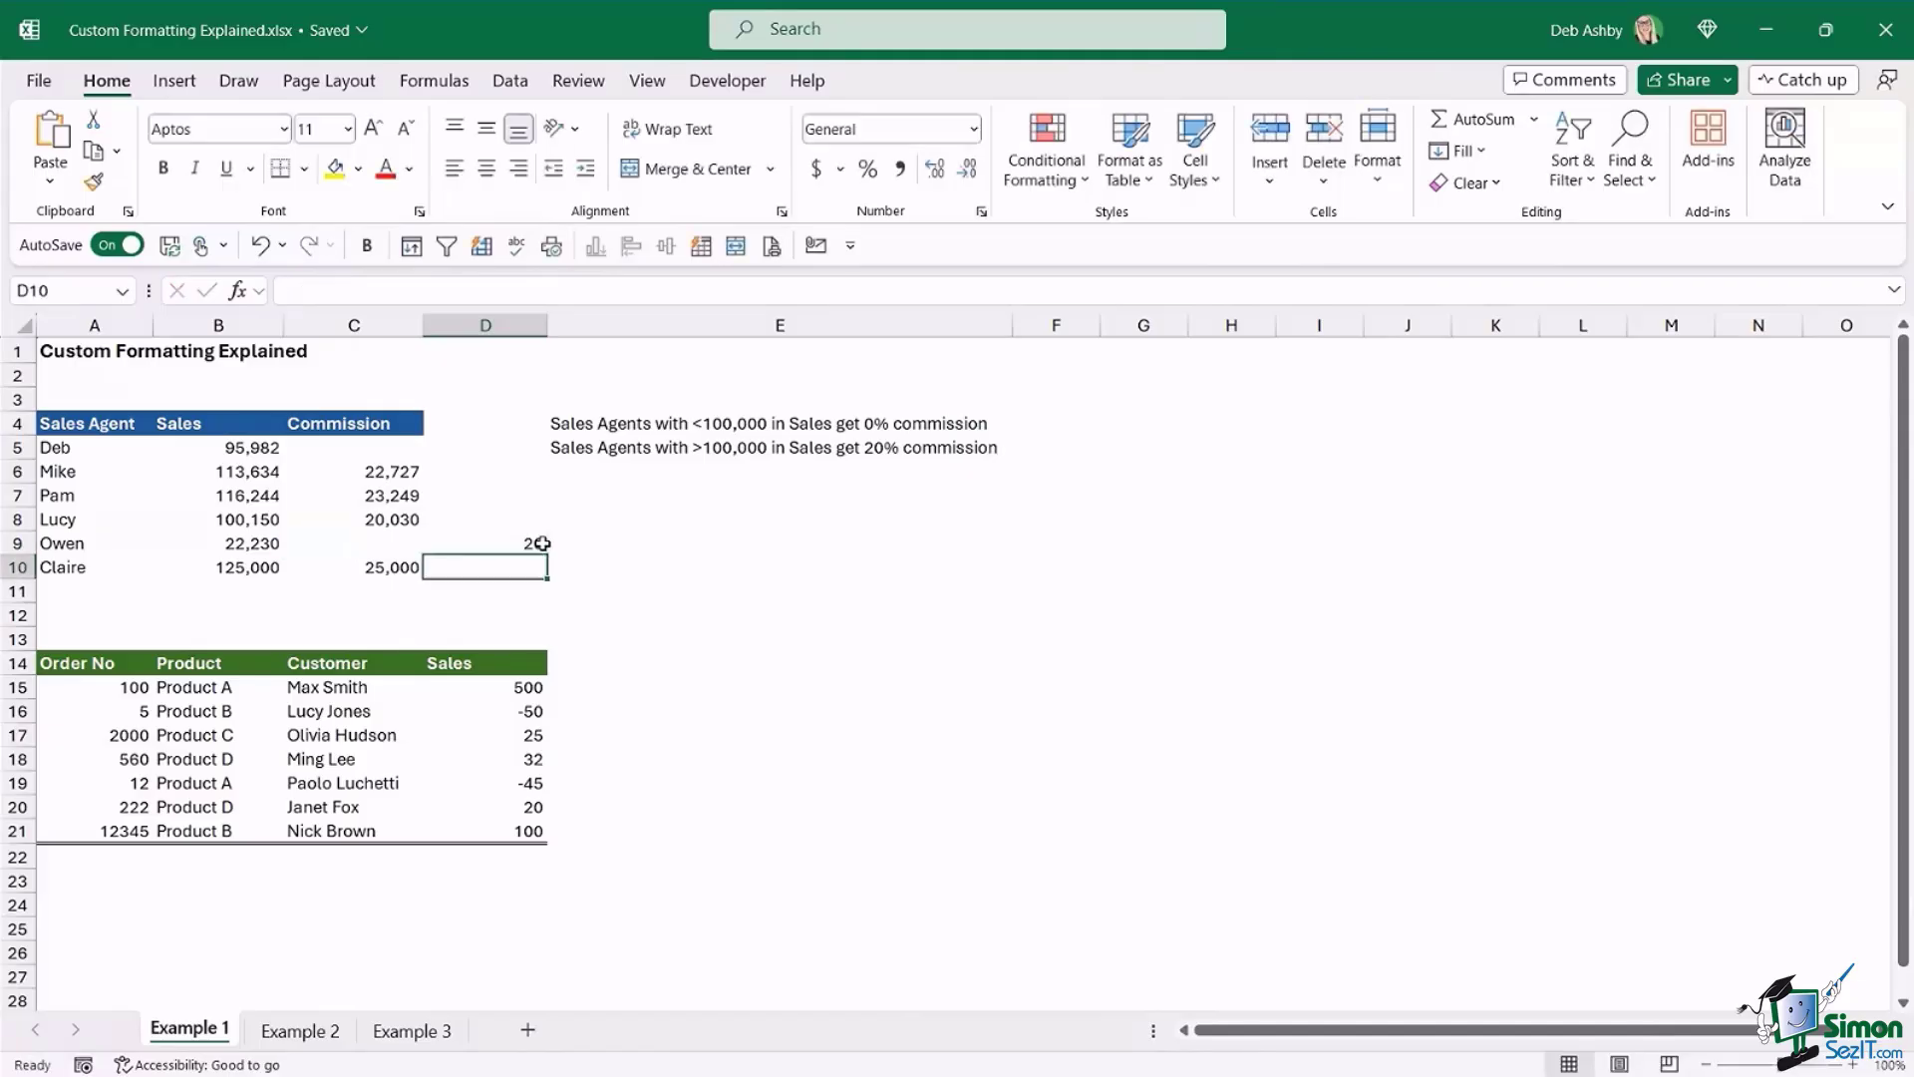
- Compare D9 with the Commission cell C9, and delete the test formula from D9
{"action": "left_click", "coordinate": [754, 559]}
{"action": "left_click", "coordinate": [484, 546]}
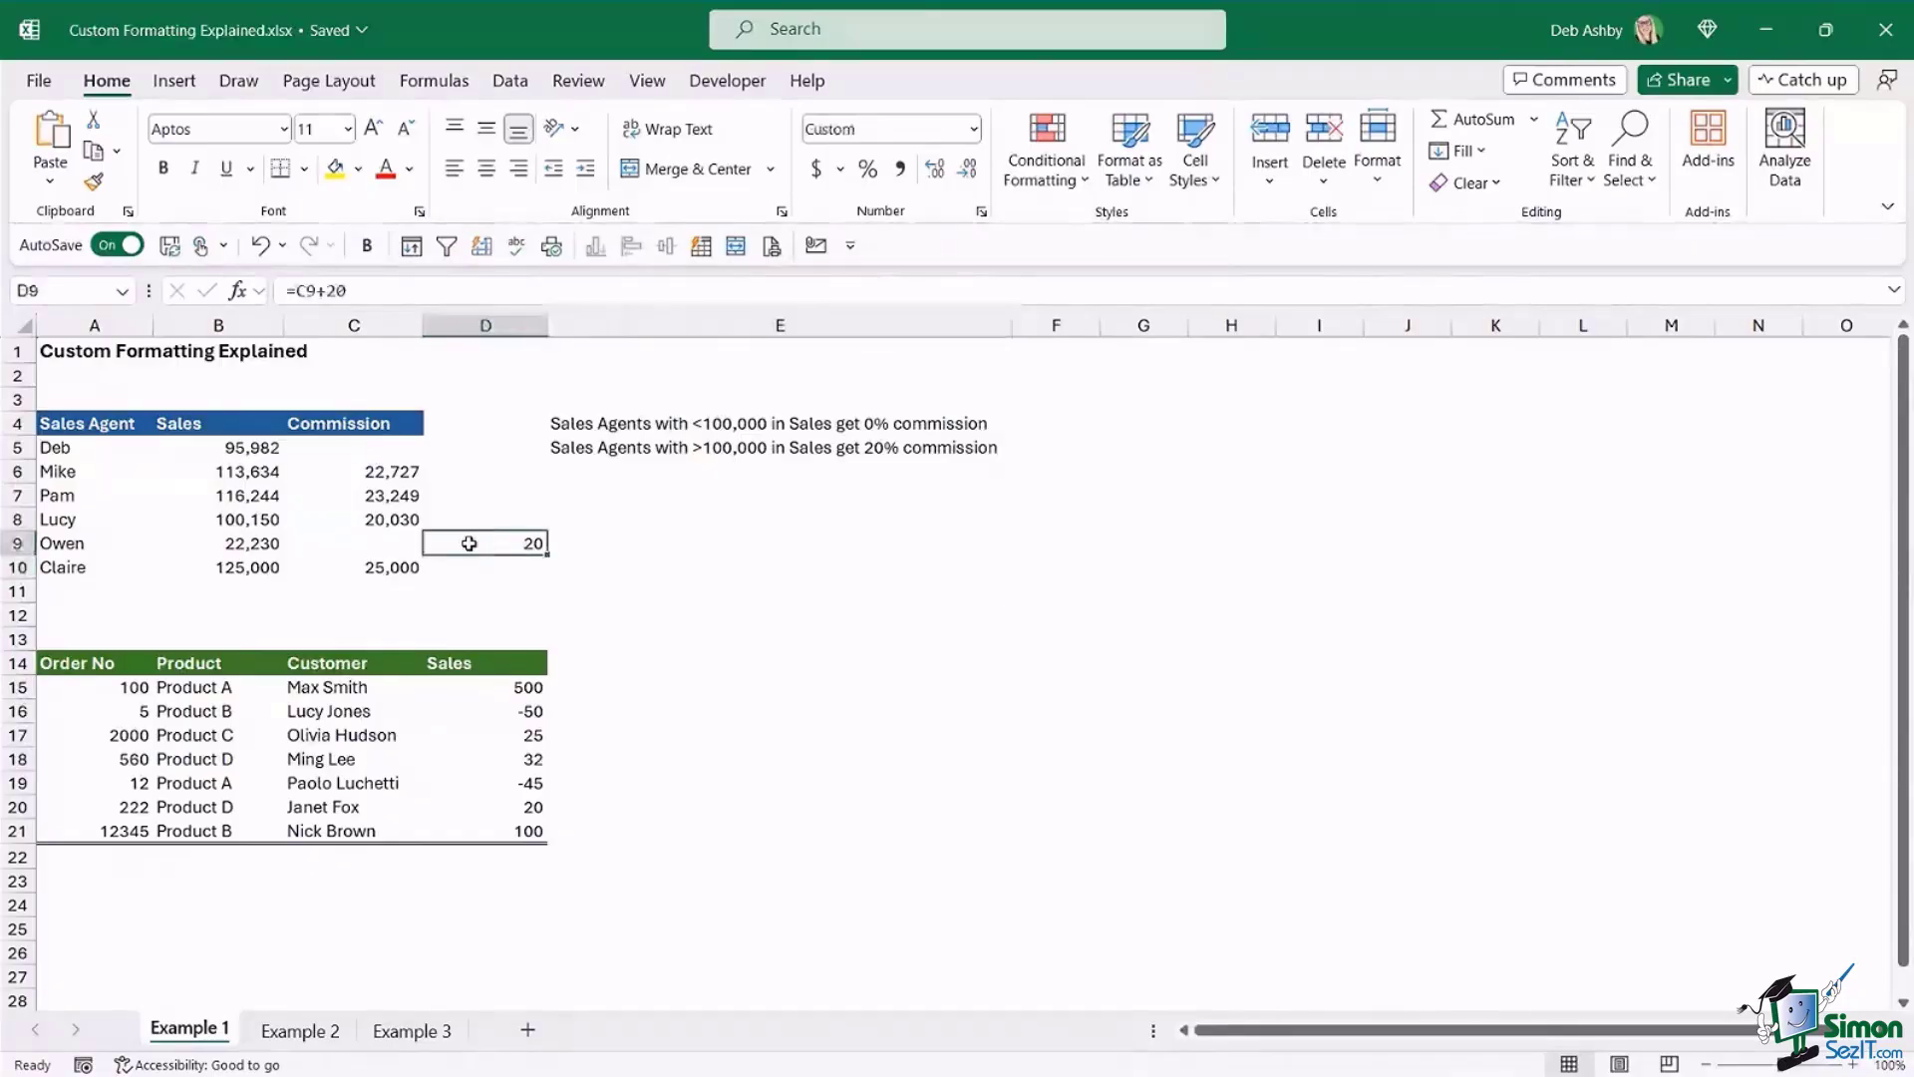
{"action": "left_click", "coordinate": [387, 542]}
{"action": "left_click", "coordinate": [497, 542]}
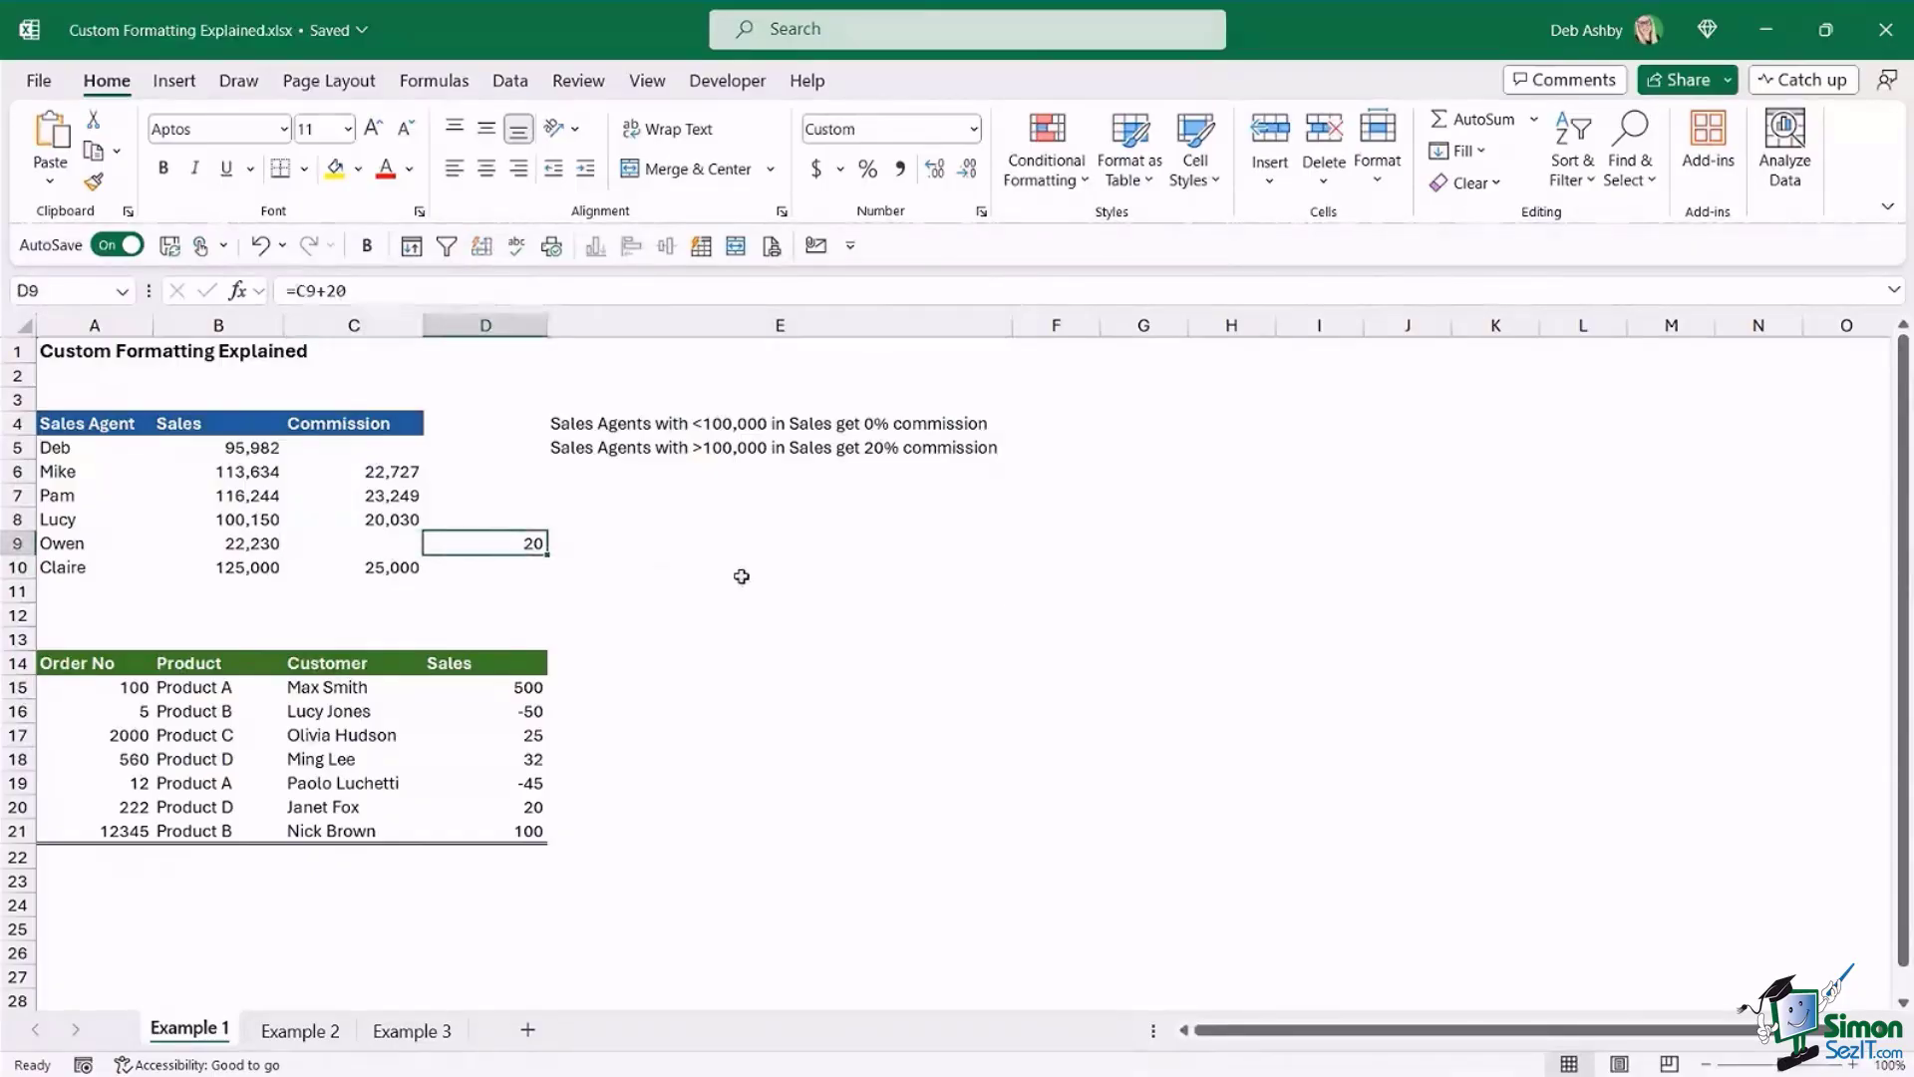
{"action": "key", "text": "Delete"}
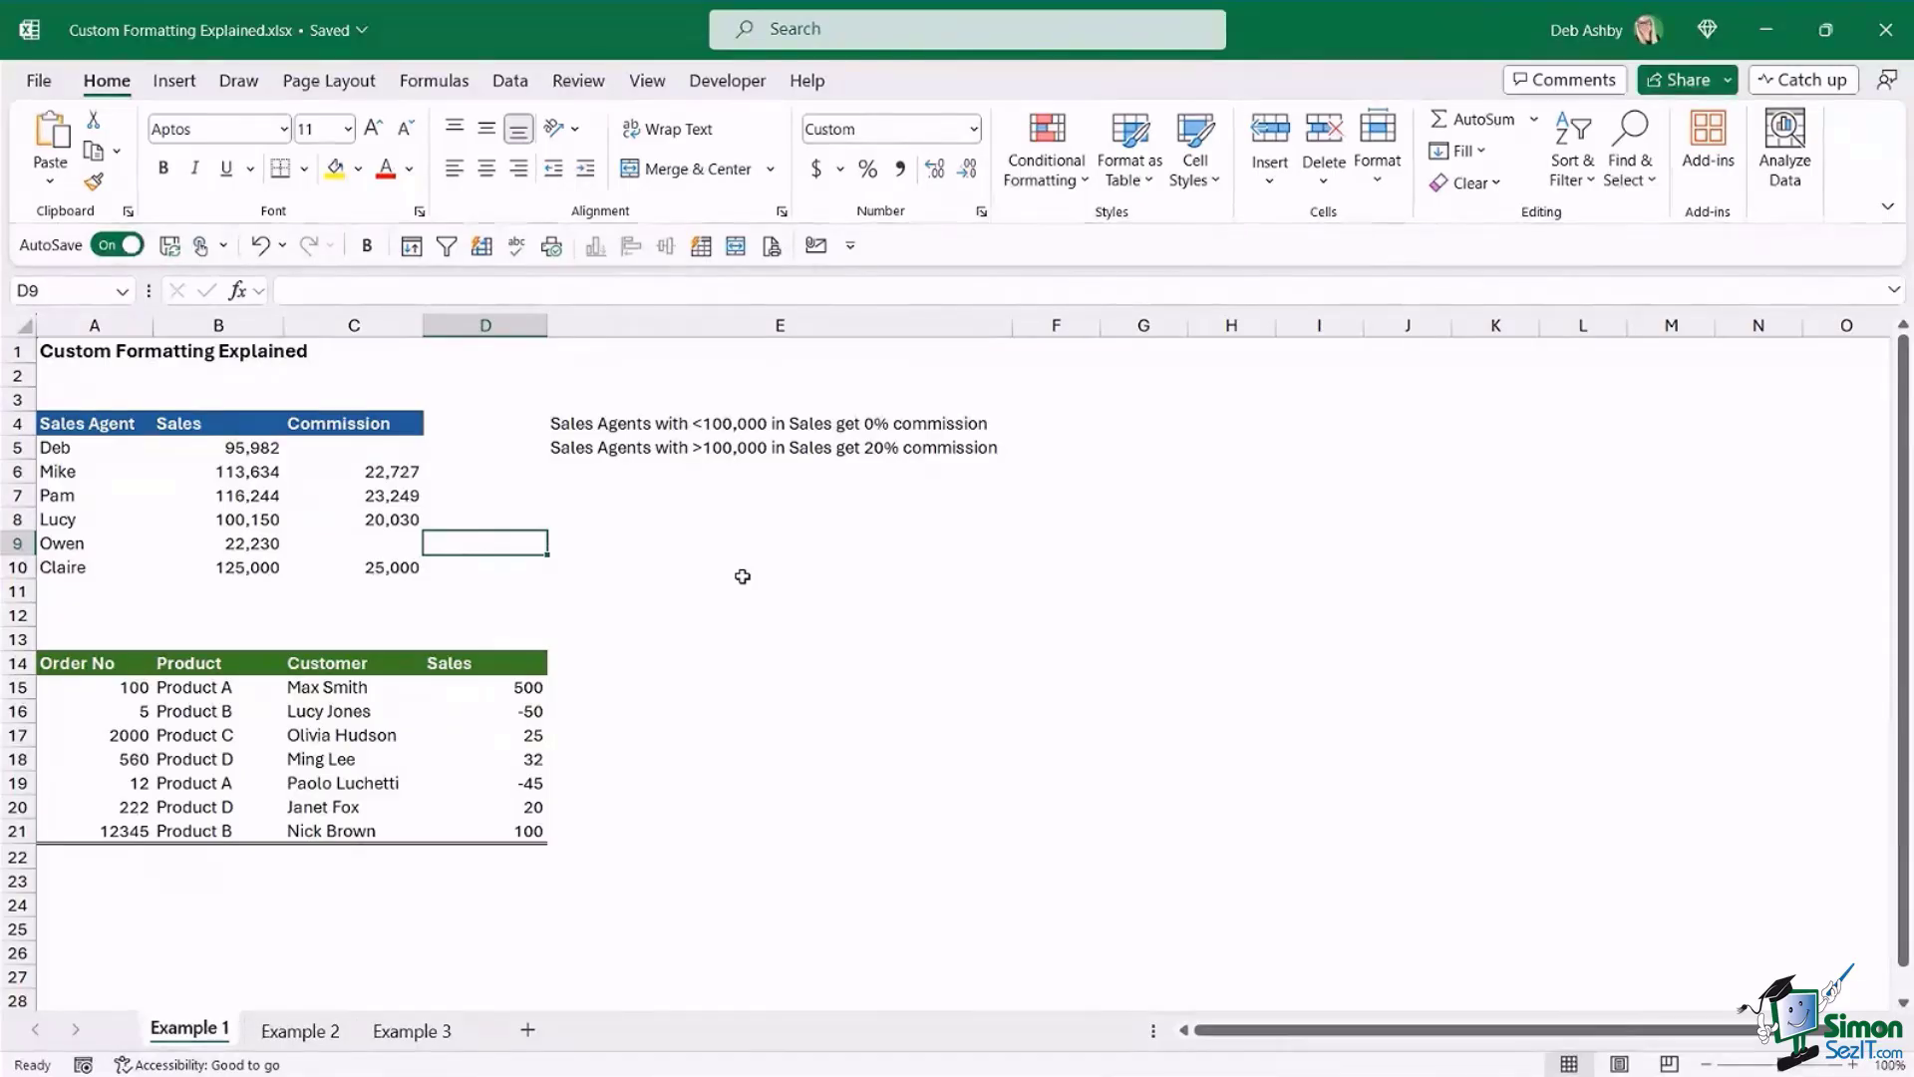
{"action": "left_click", "coordinate": [652, 541]}
- Extend the custom format of C5:C10 to #,##0;-#,##0;"No Commission" so that zeros show as text
{"action": "left_click", "coordinate": [374, 449]}
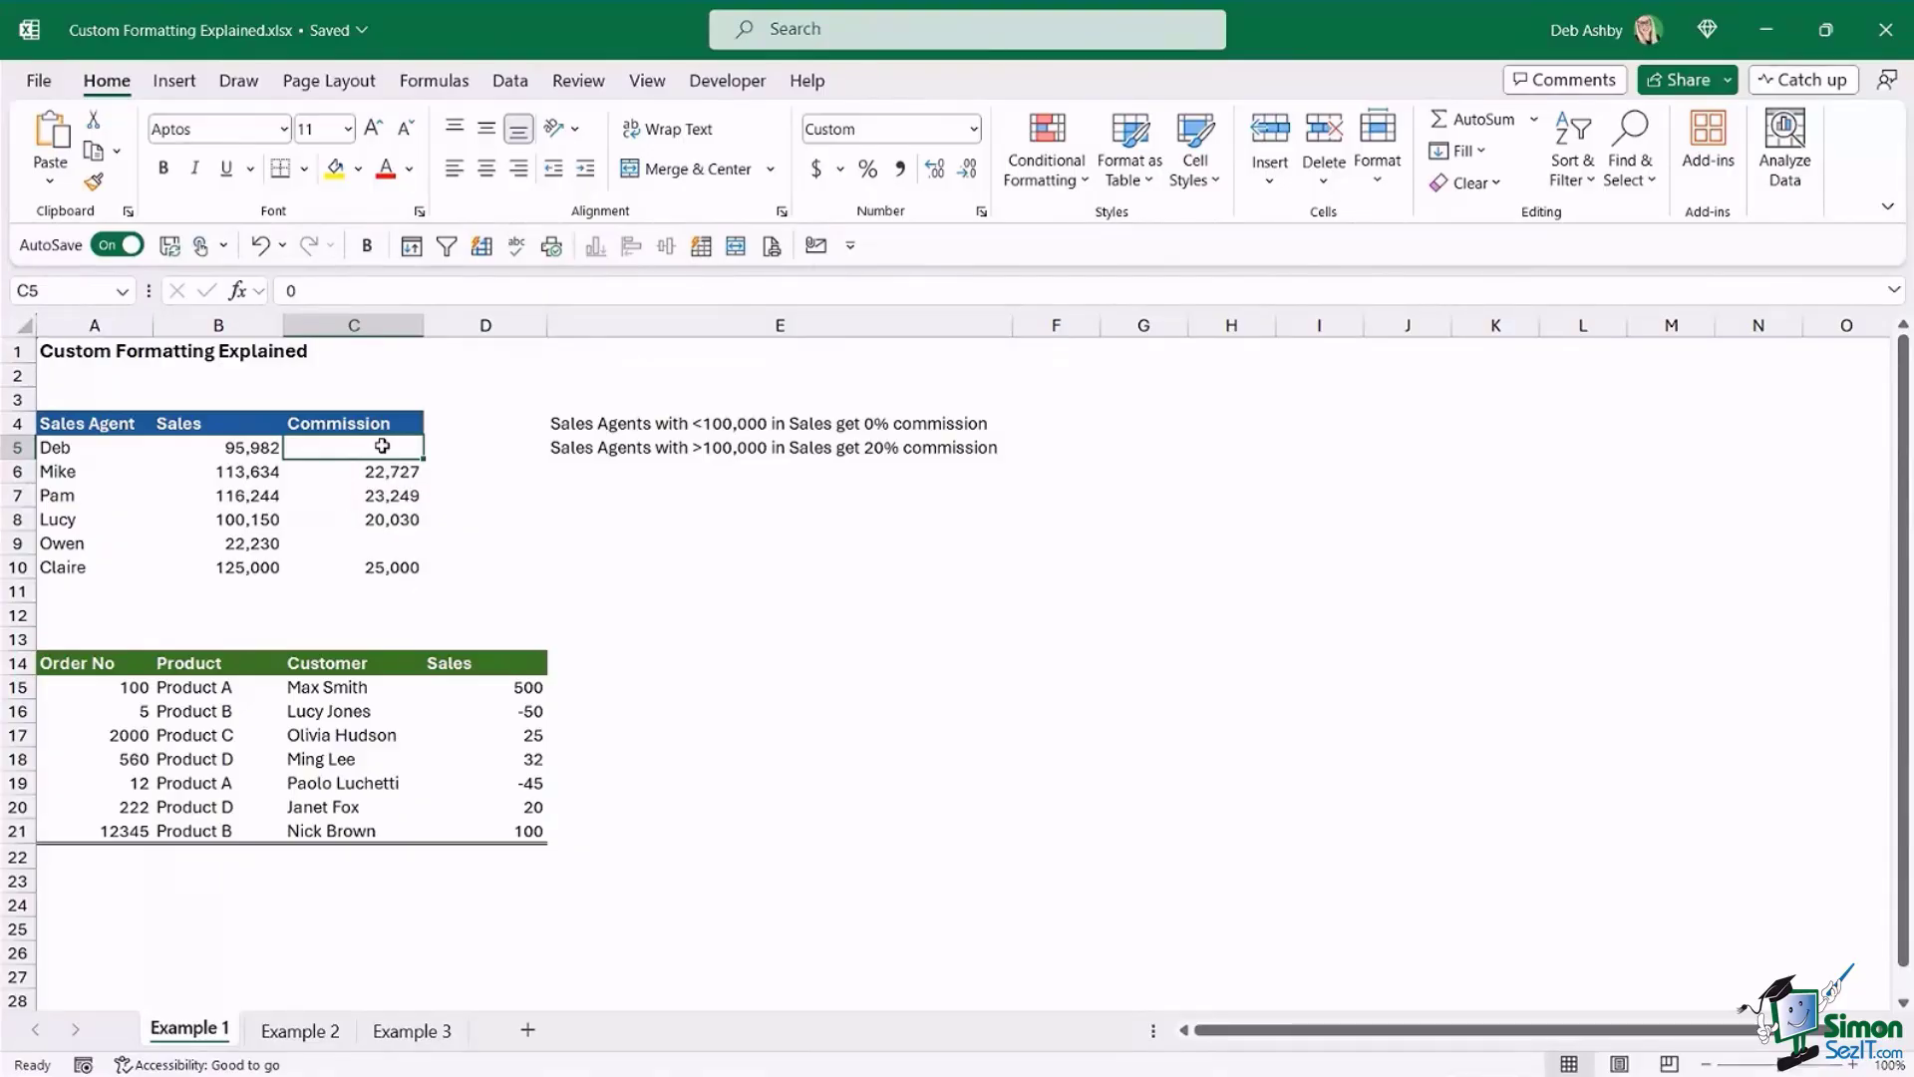
{"action": "left_click_drag", "start_coordinate": [383, 447], "coordinate": [378, 570]}
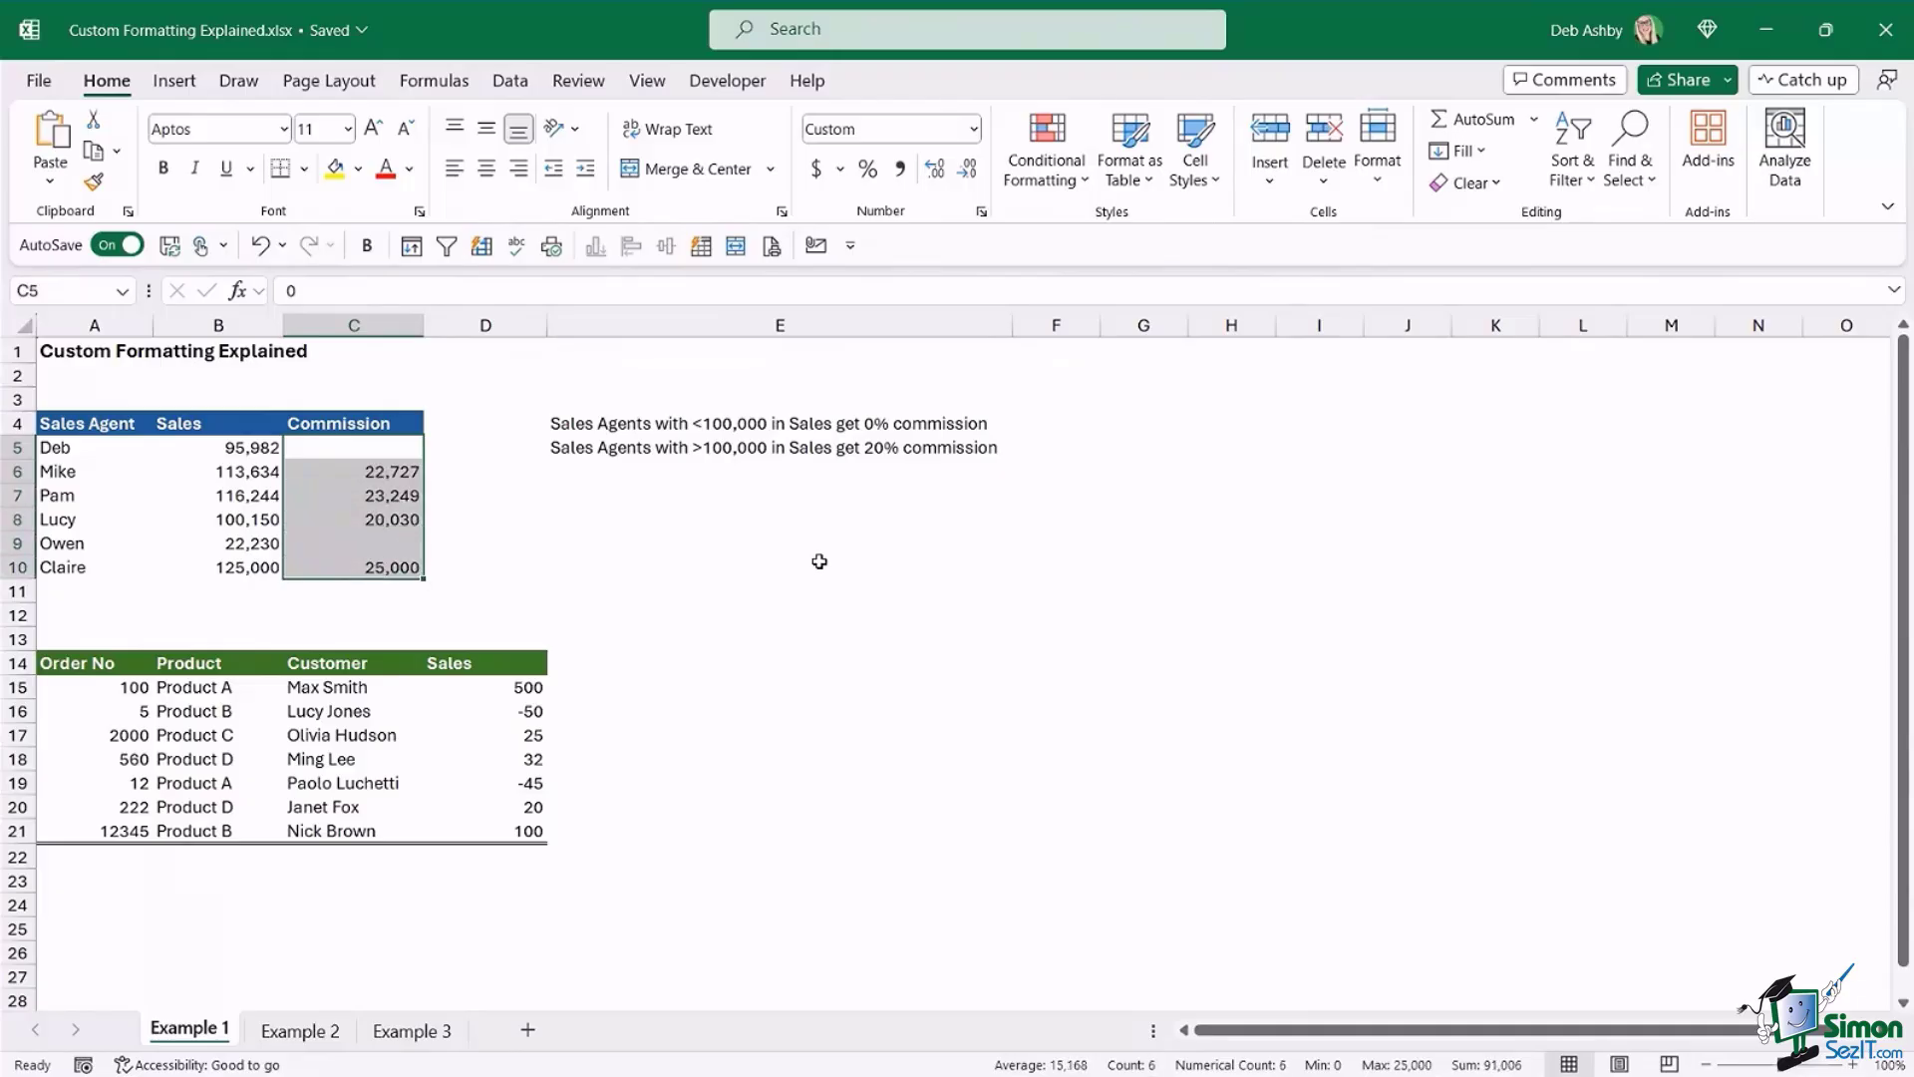
{"action": "key", "text": "ctrl+1"}
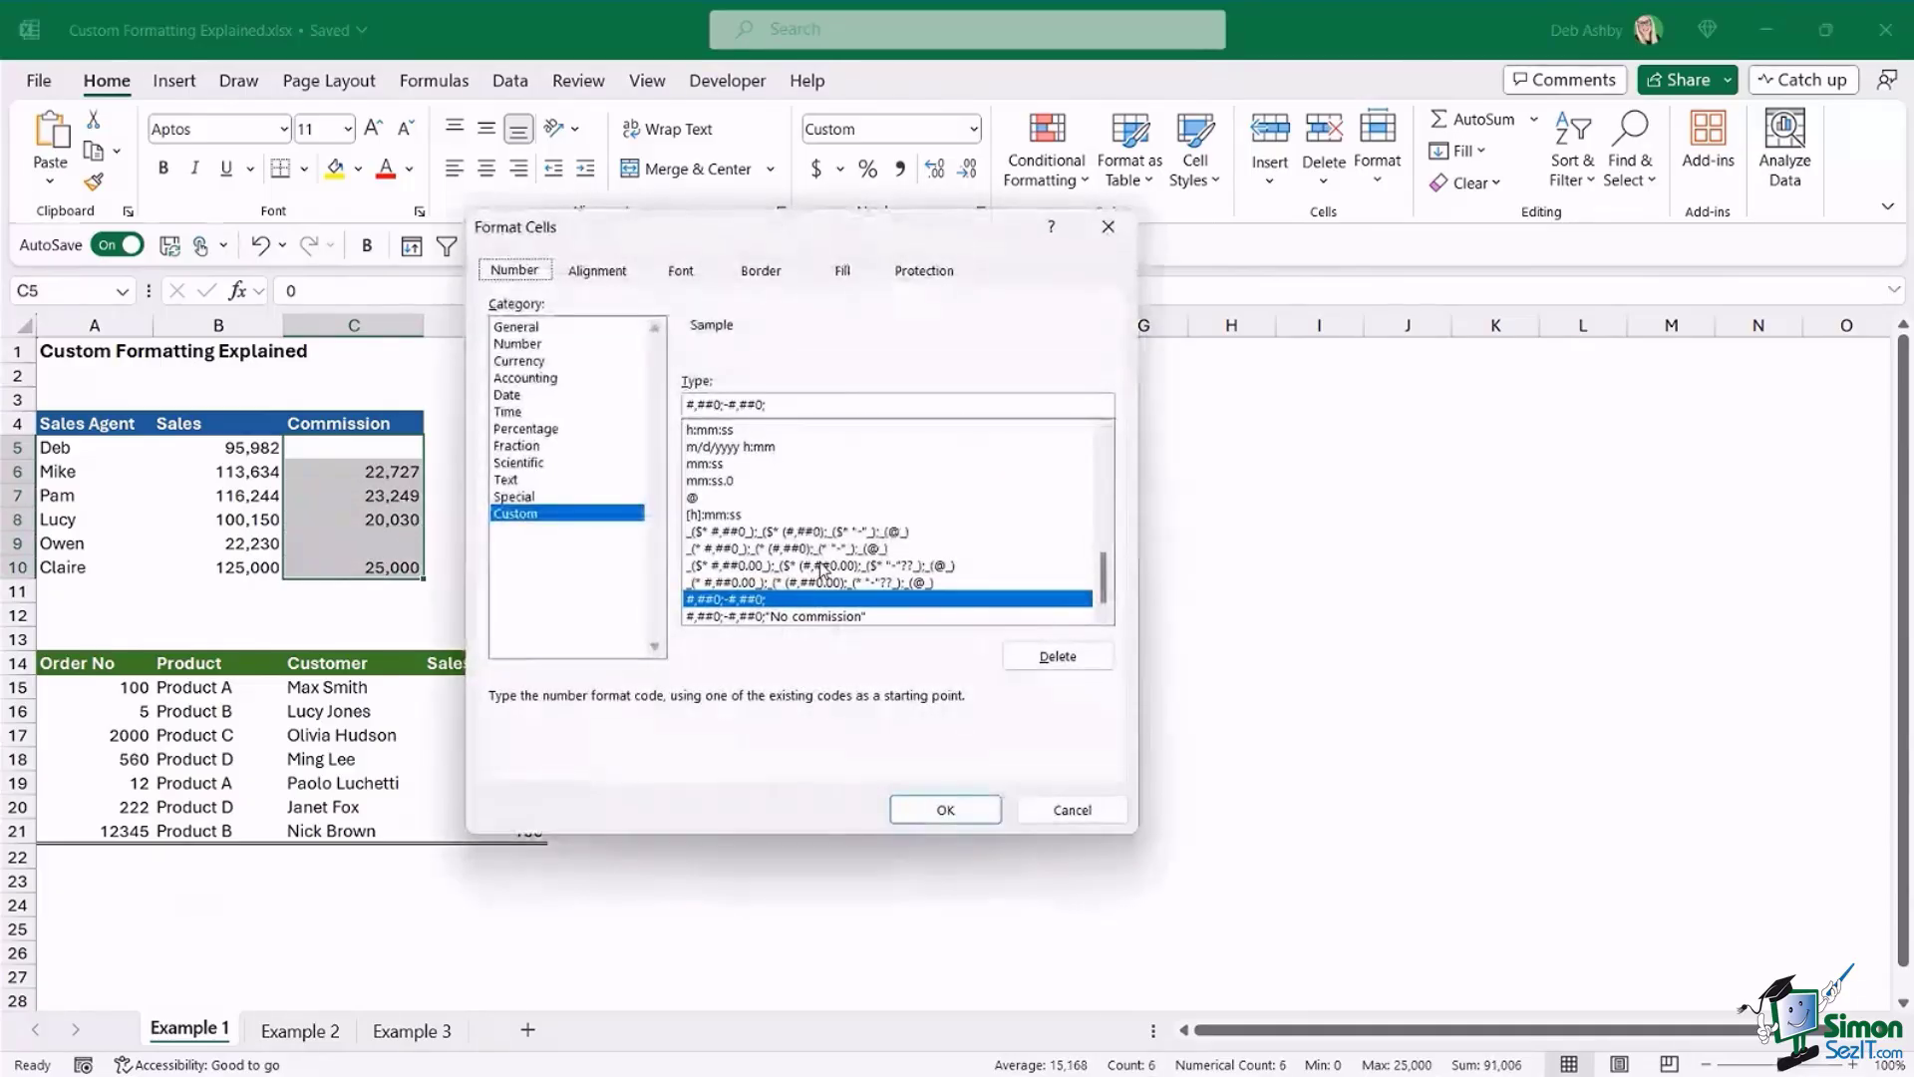
{"action": "left_click", "coordinate": [809, 404]}
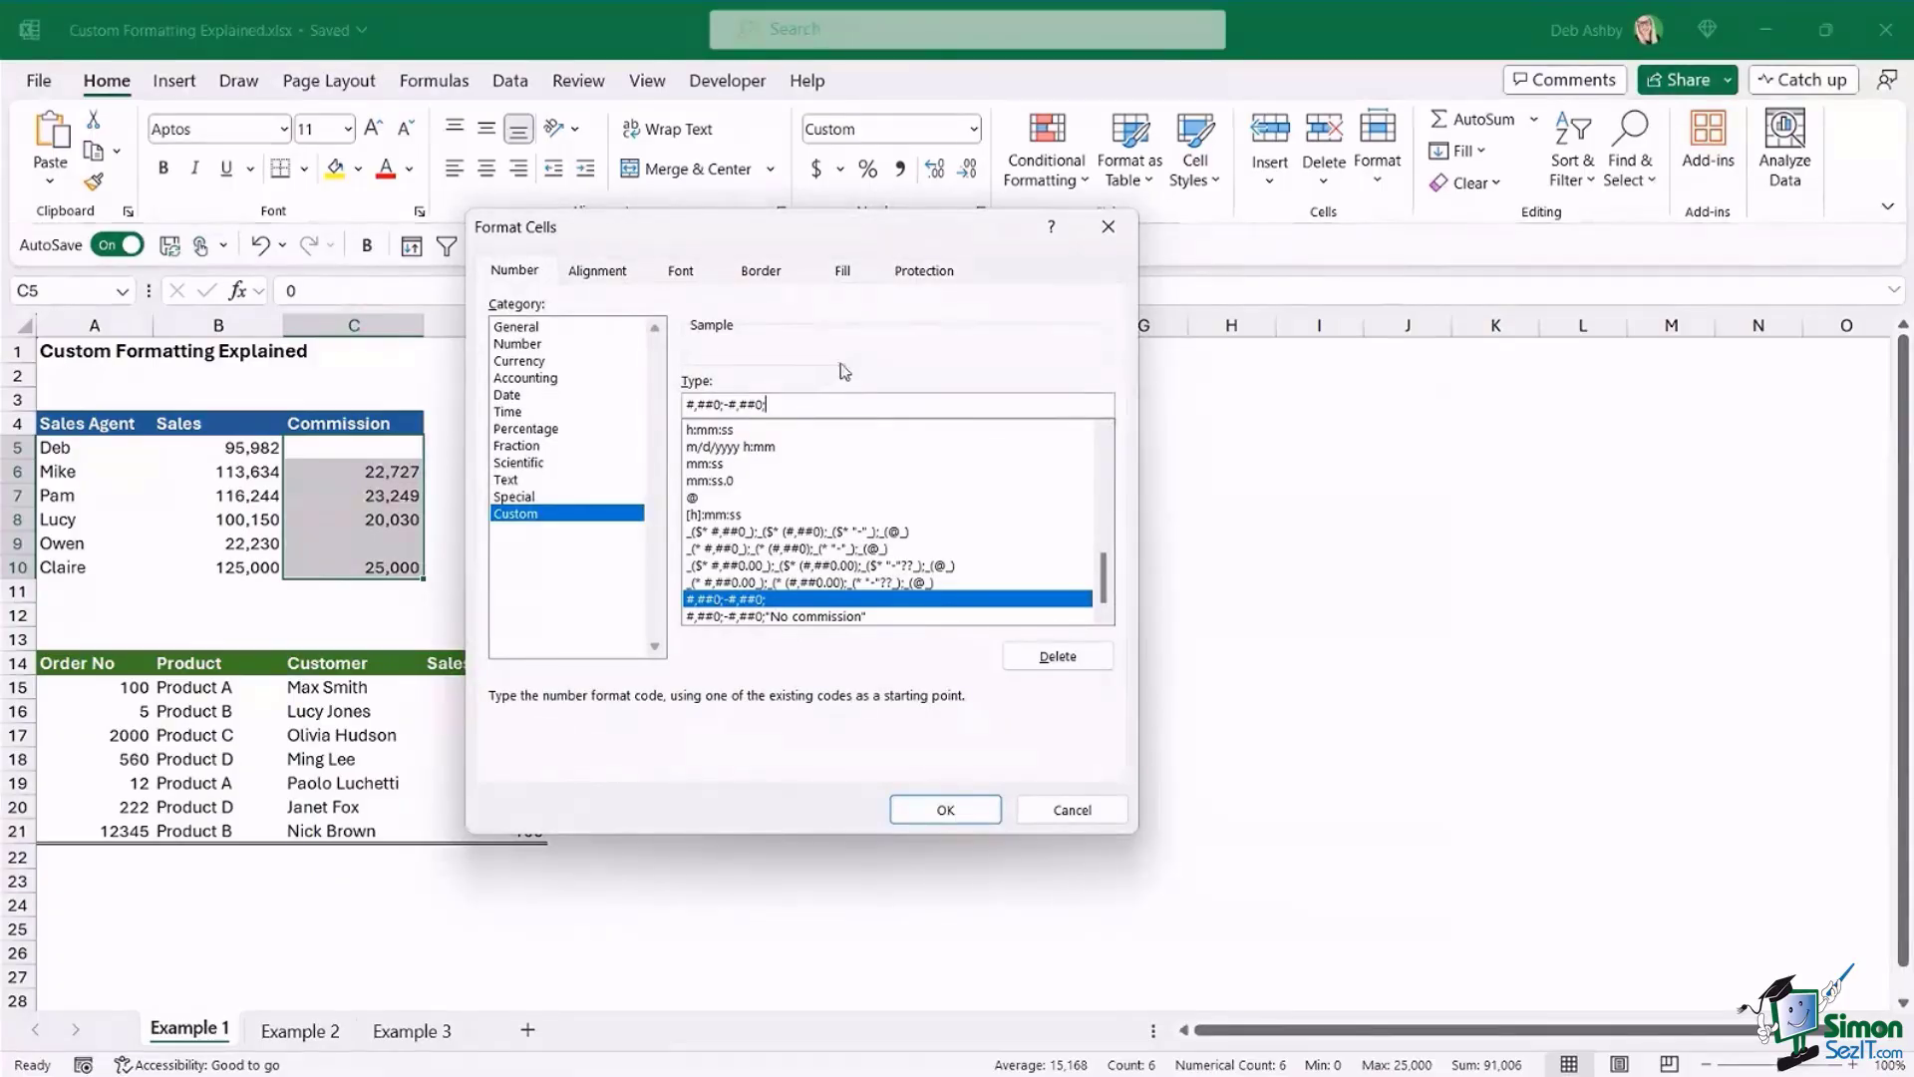
{"action": "type", "text": "\""}
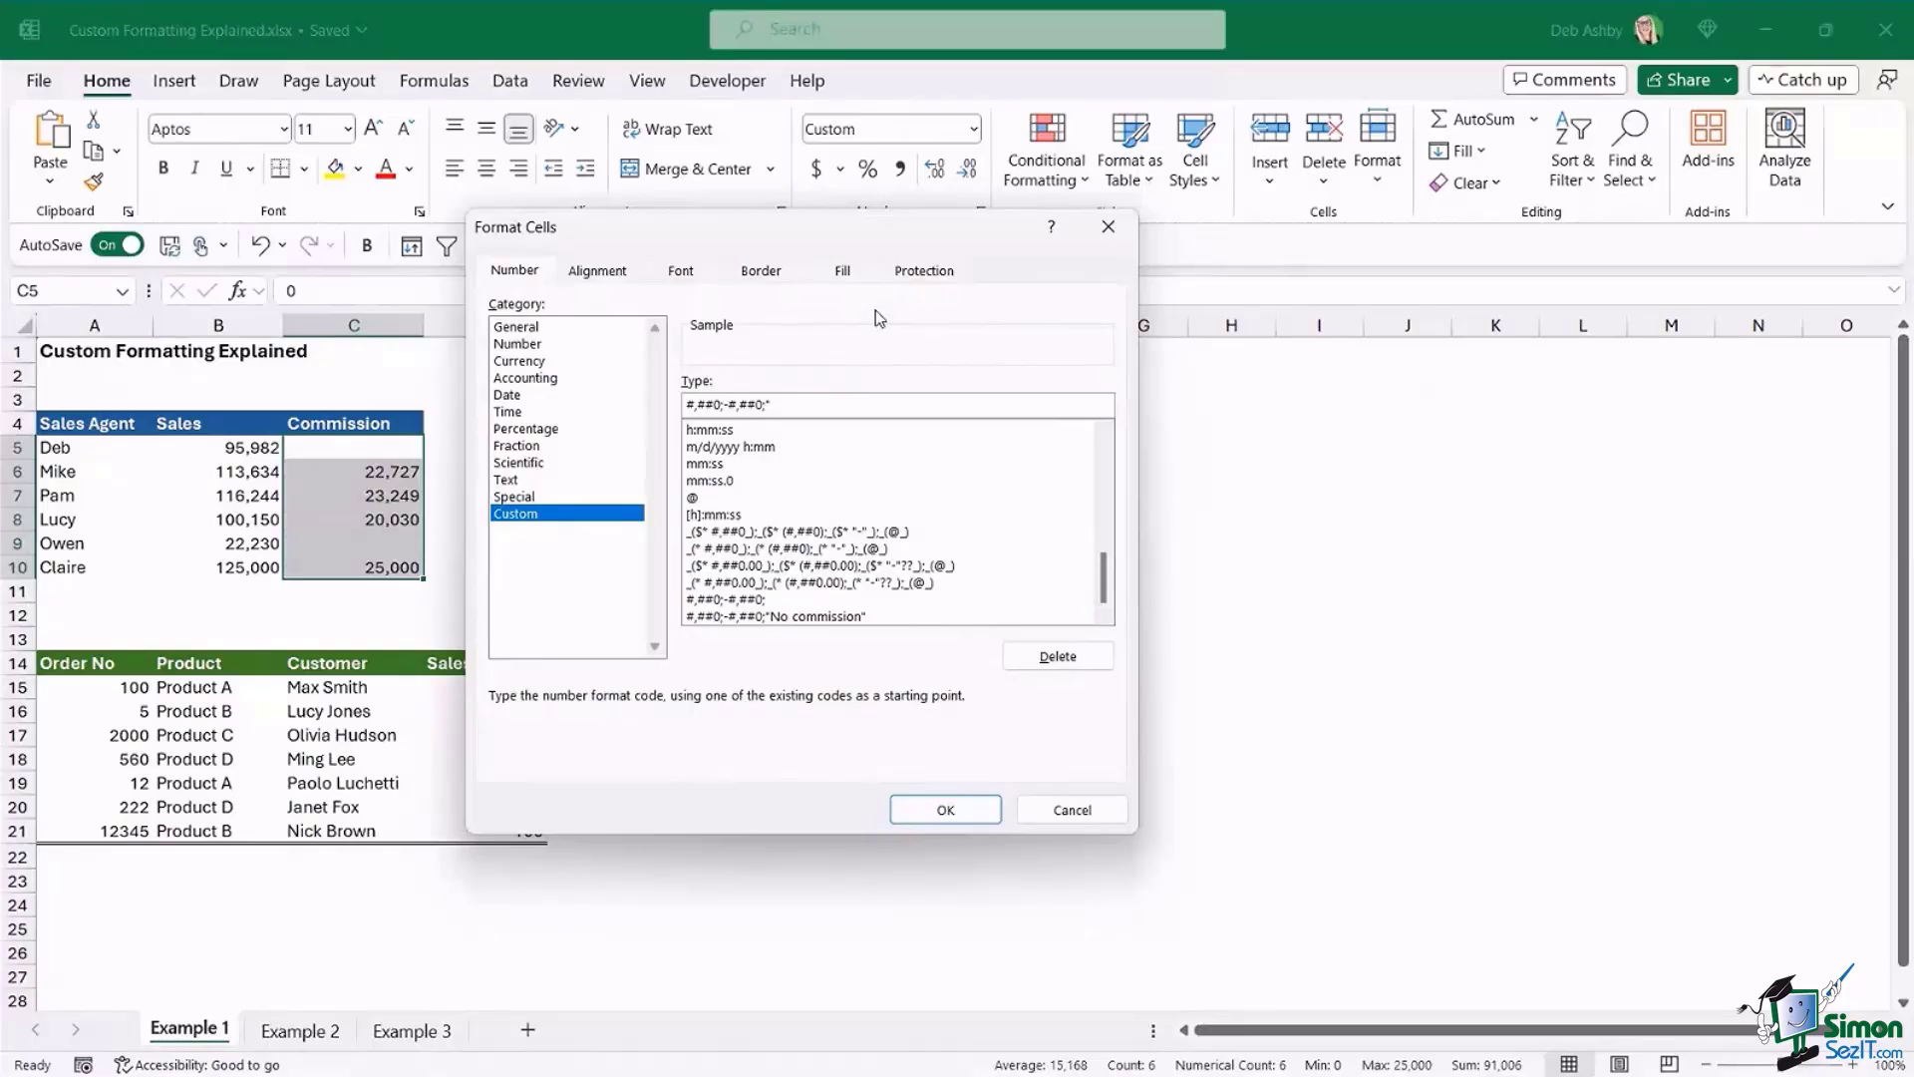
{"action": "type", "text": "No Coo"}
{"action": "key", "text": "BackSpace"}
{"action": "type", "text": "mmission\""}
{"action": "left_click", "coordinate": [960, 811]}
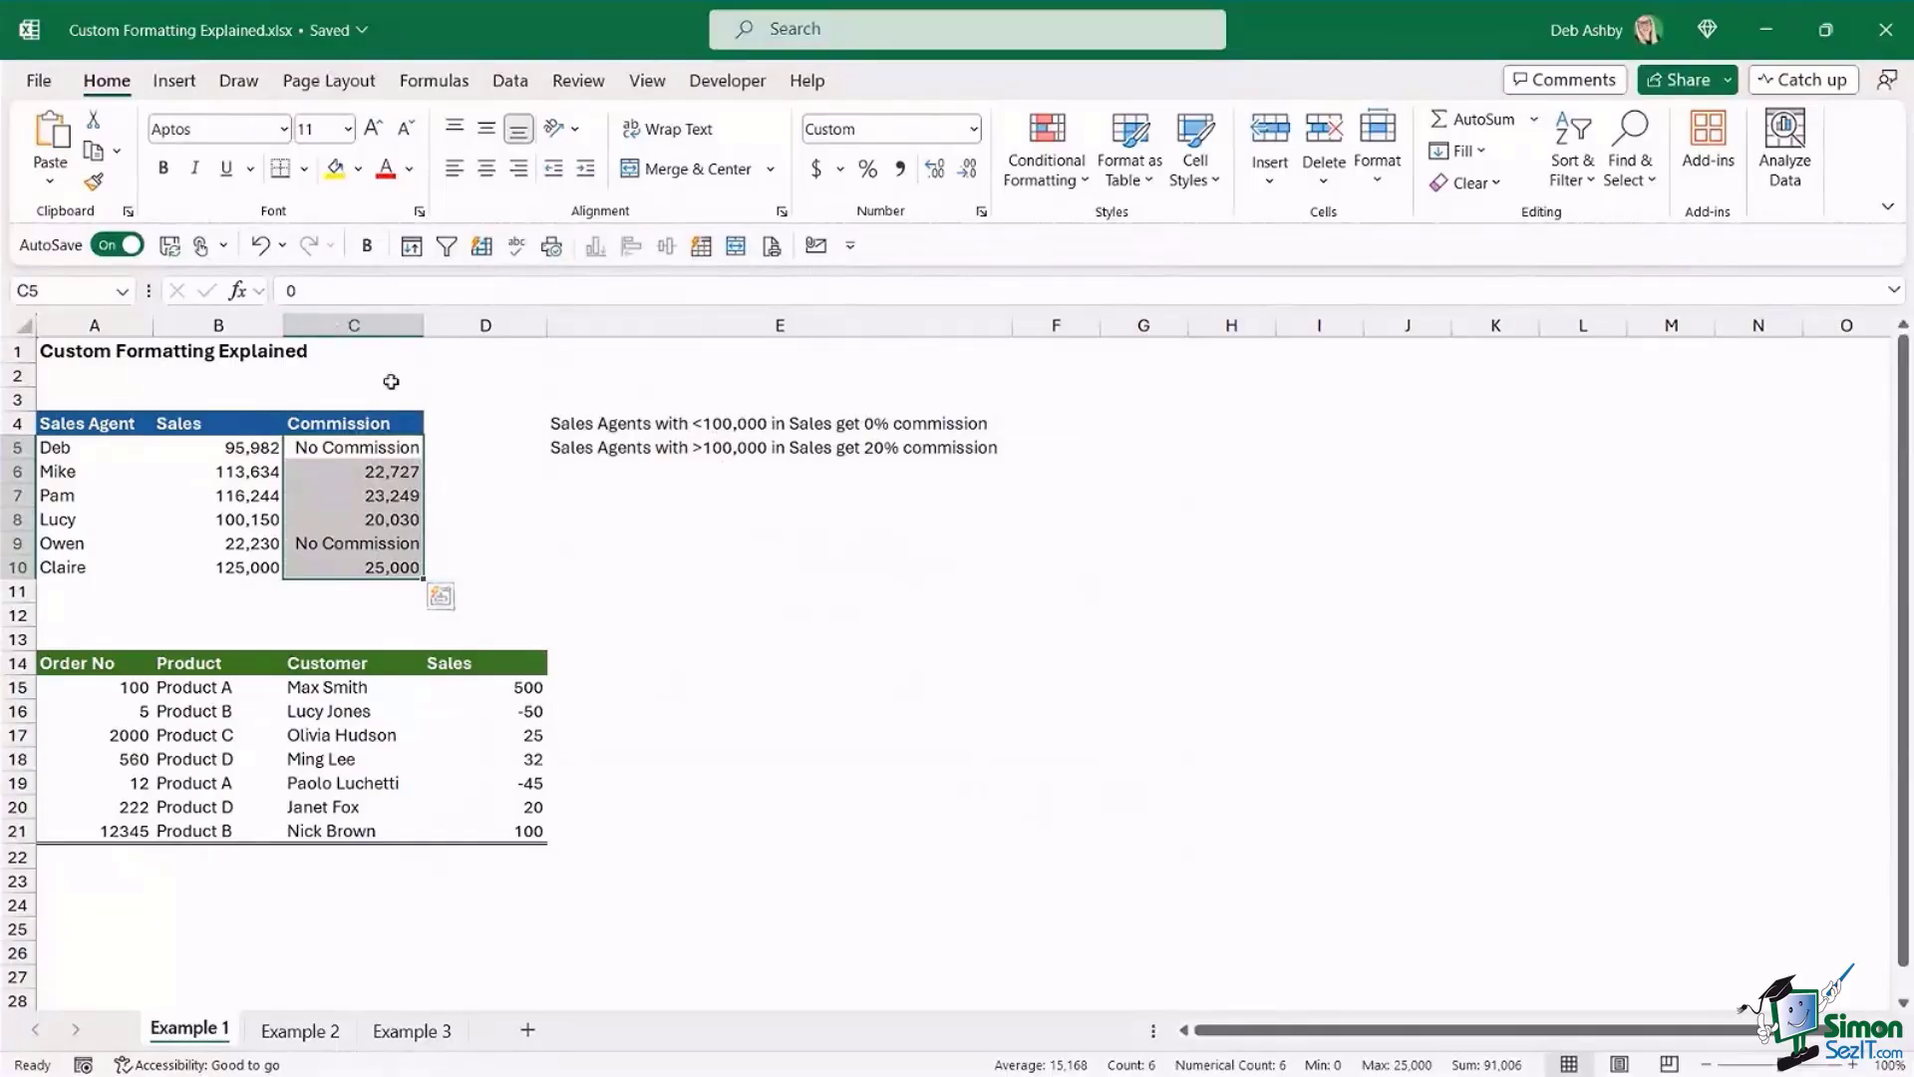
- Adjust the width of column C to fit the Commission text, and check the underlying values of C5 and C6
{"action": "left_click_drag", "start_coordinate": [423, 327], "coordinate": [516, 348]}
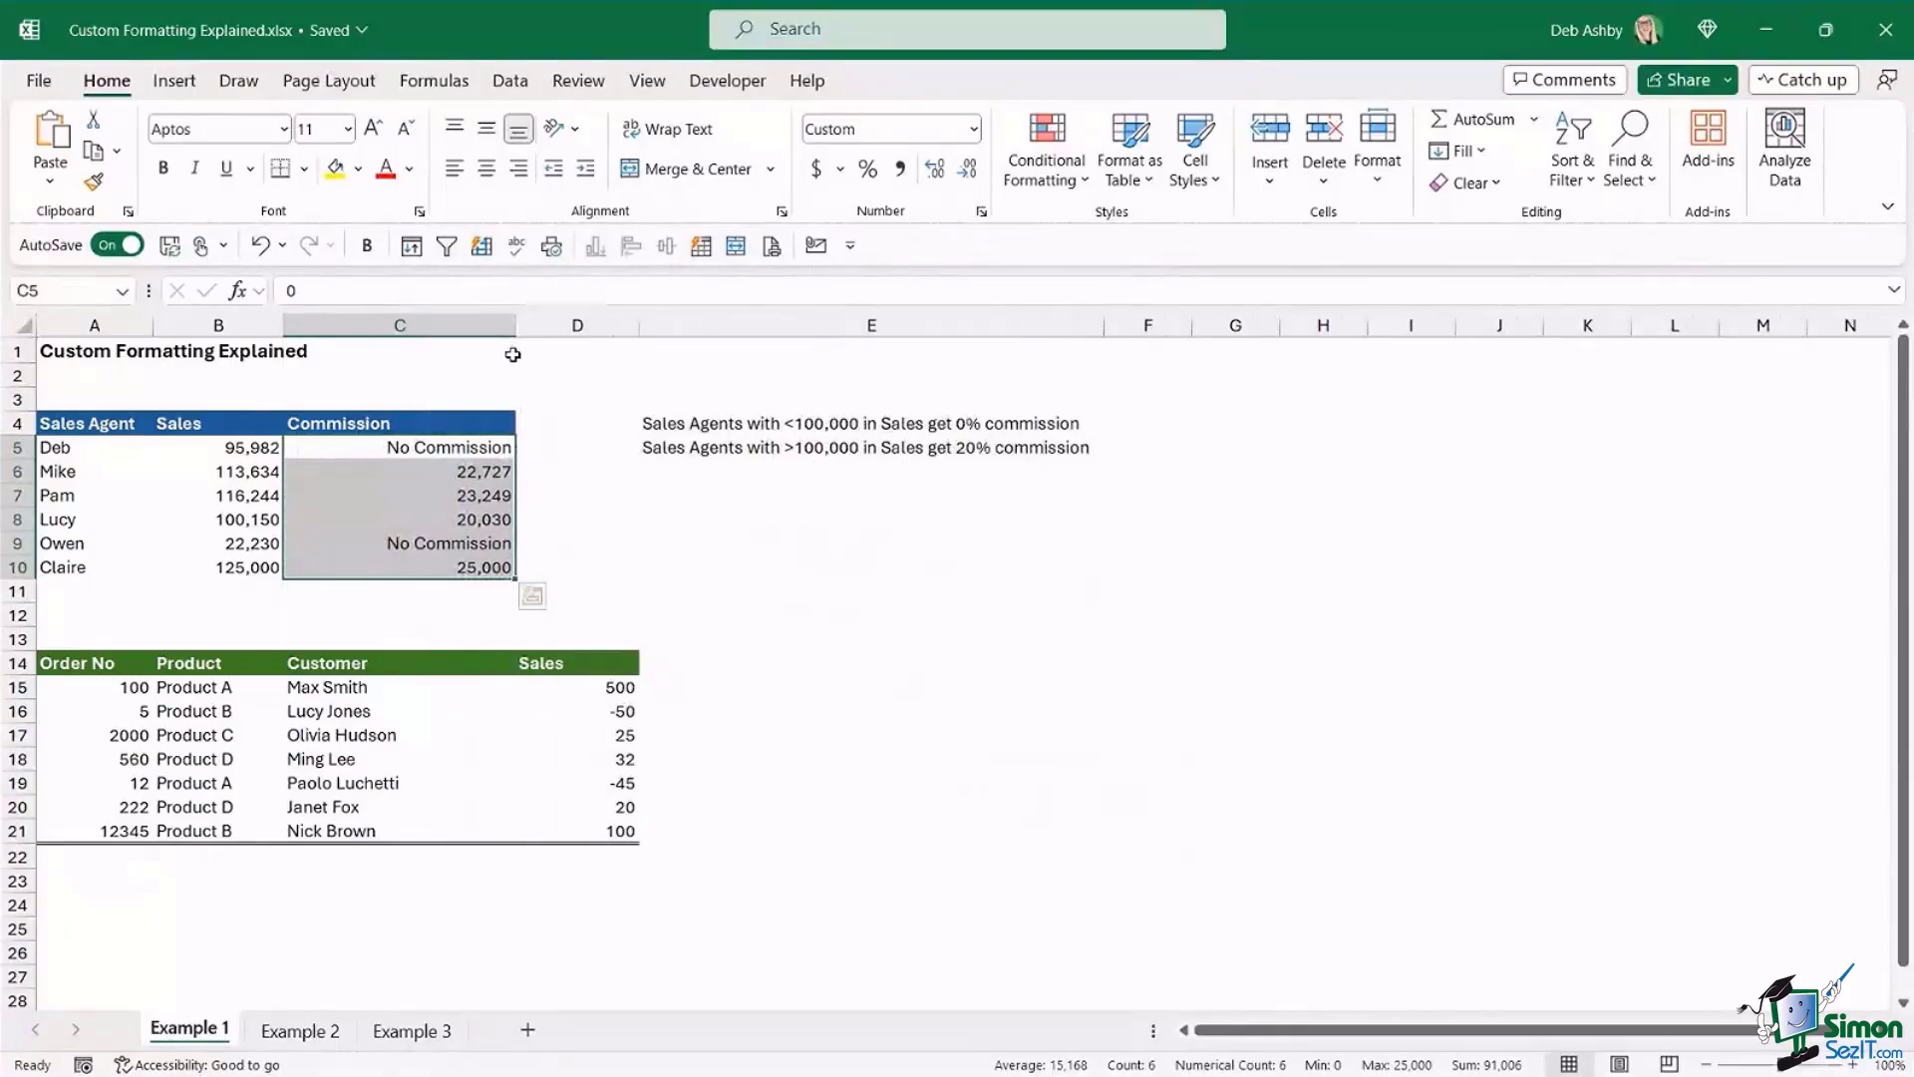
{"action": "left_click", "coordinate": [582, 490]}
{"action": "left_click", "coordinate": [458, 453]}
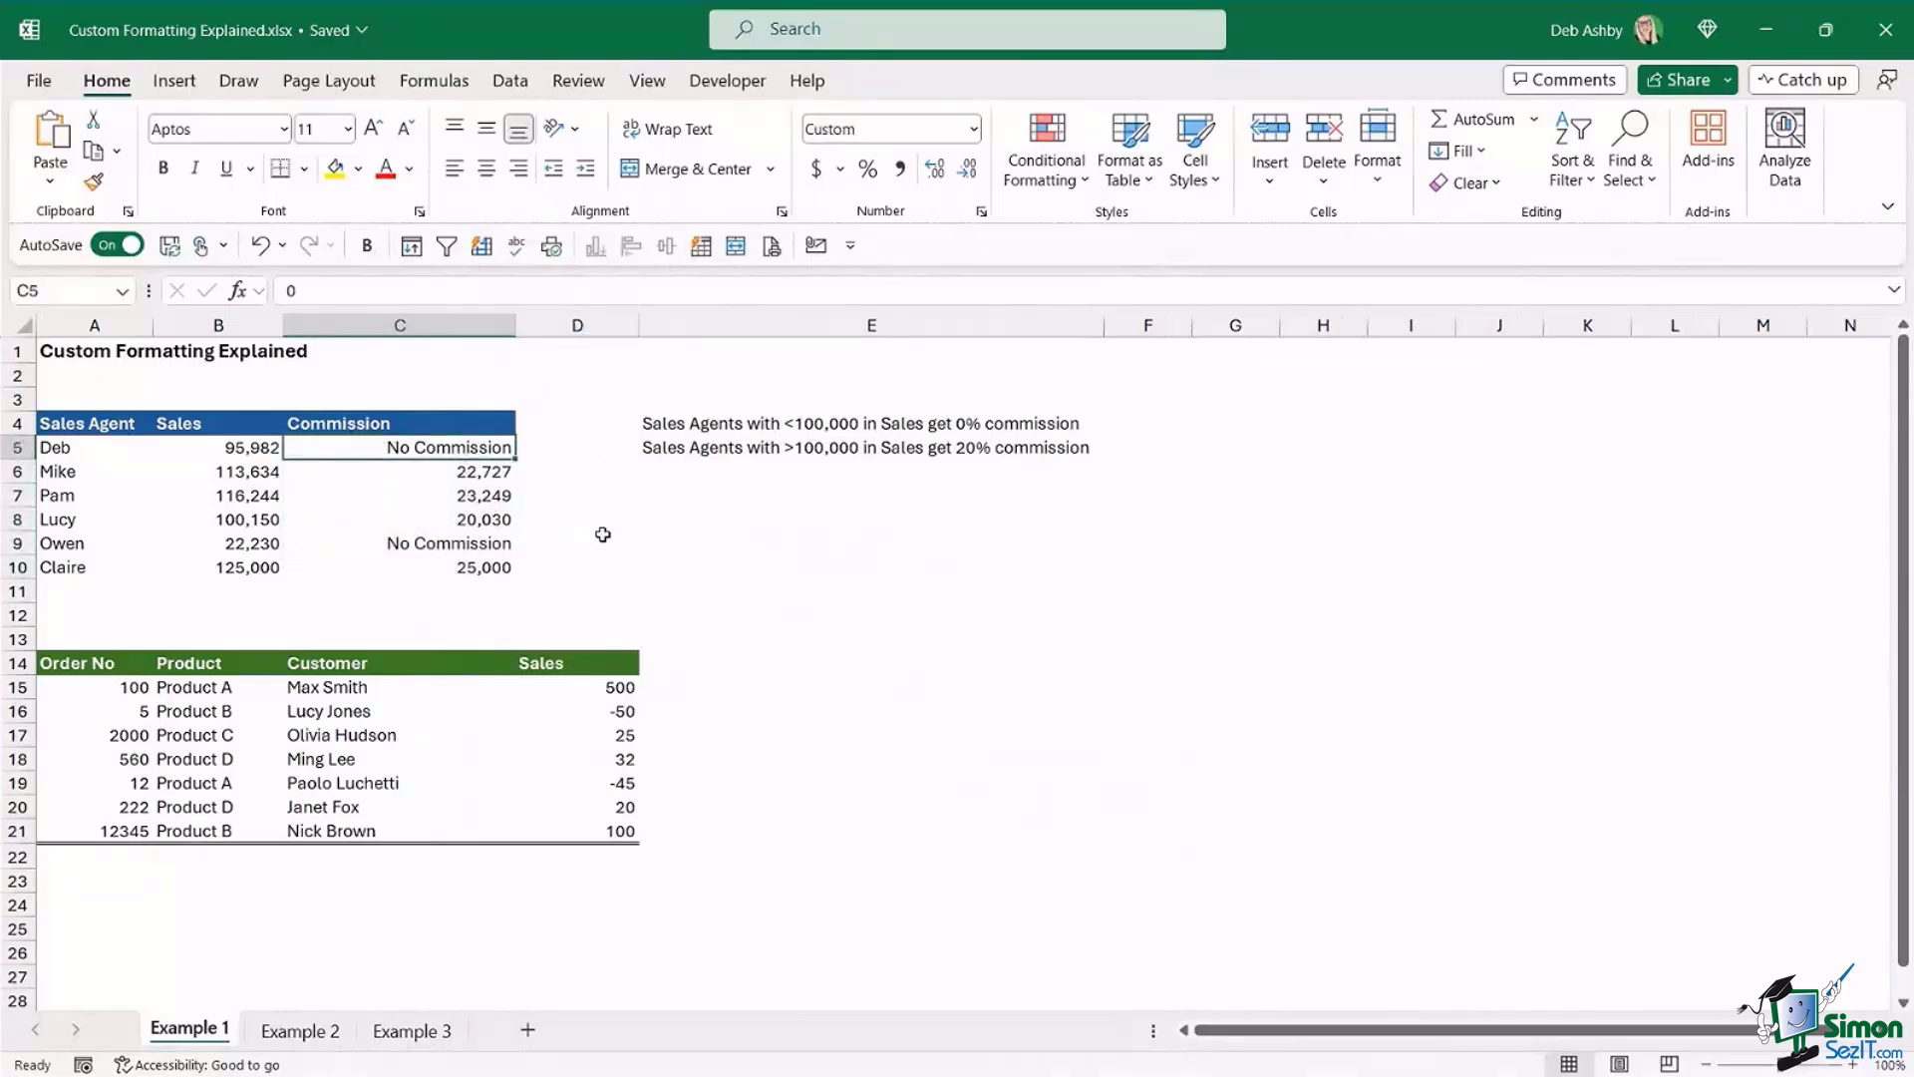
{"action": "left_click", "coordinate": [463, 472]}
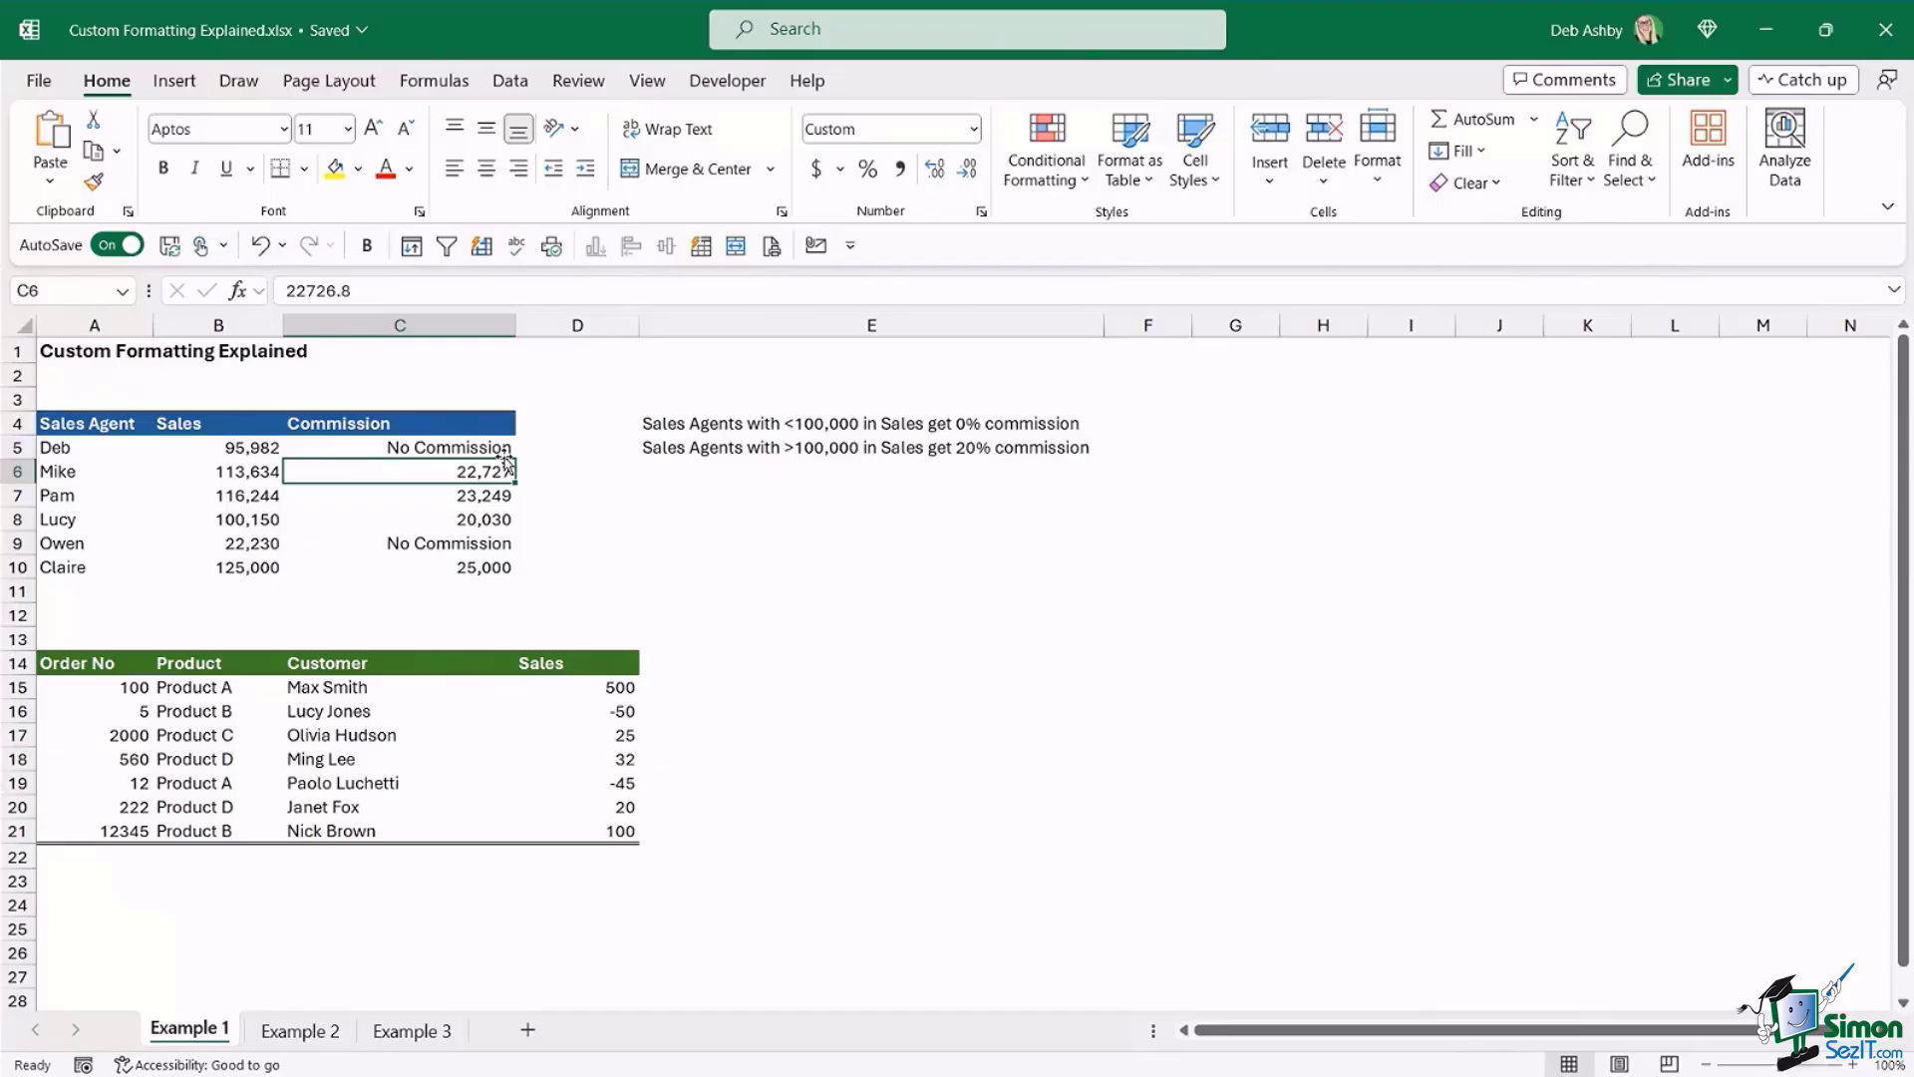
{"action": "left_click", "coordinate": [481, 446]}
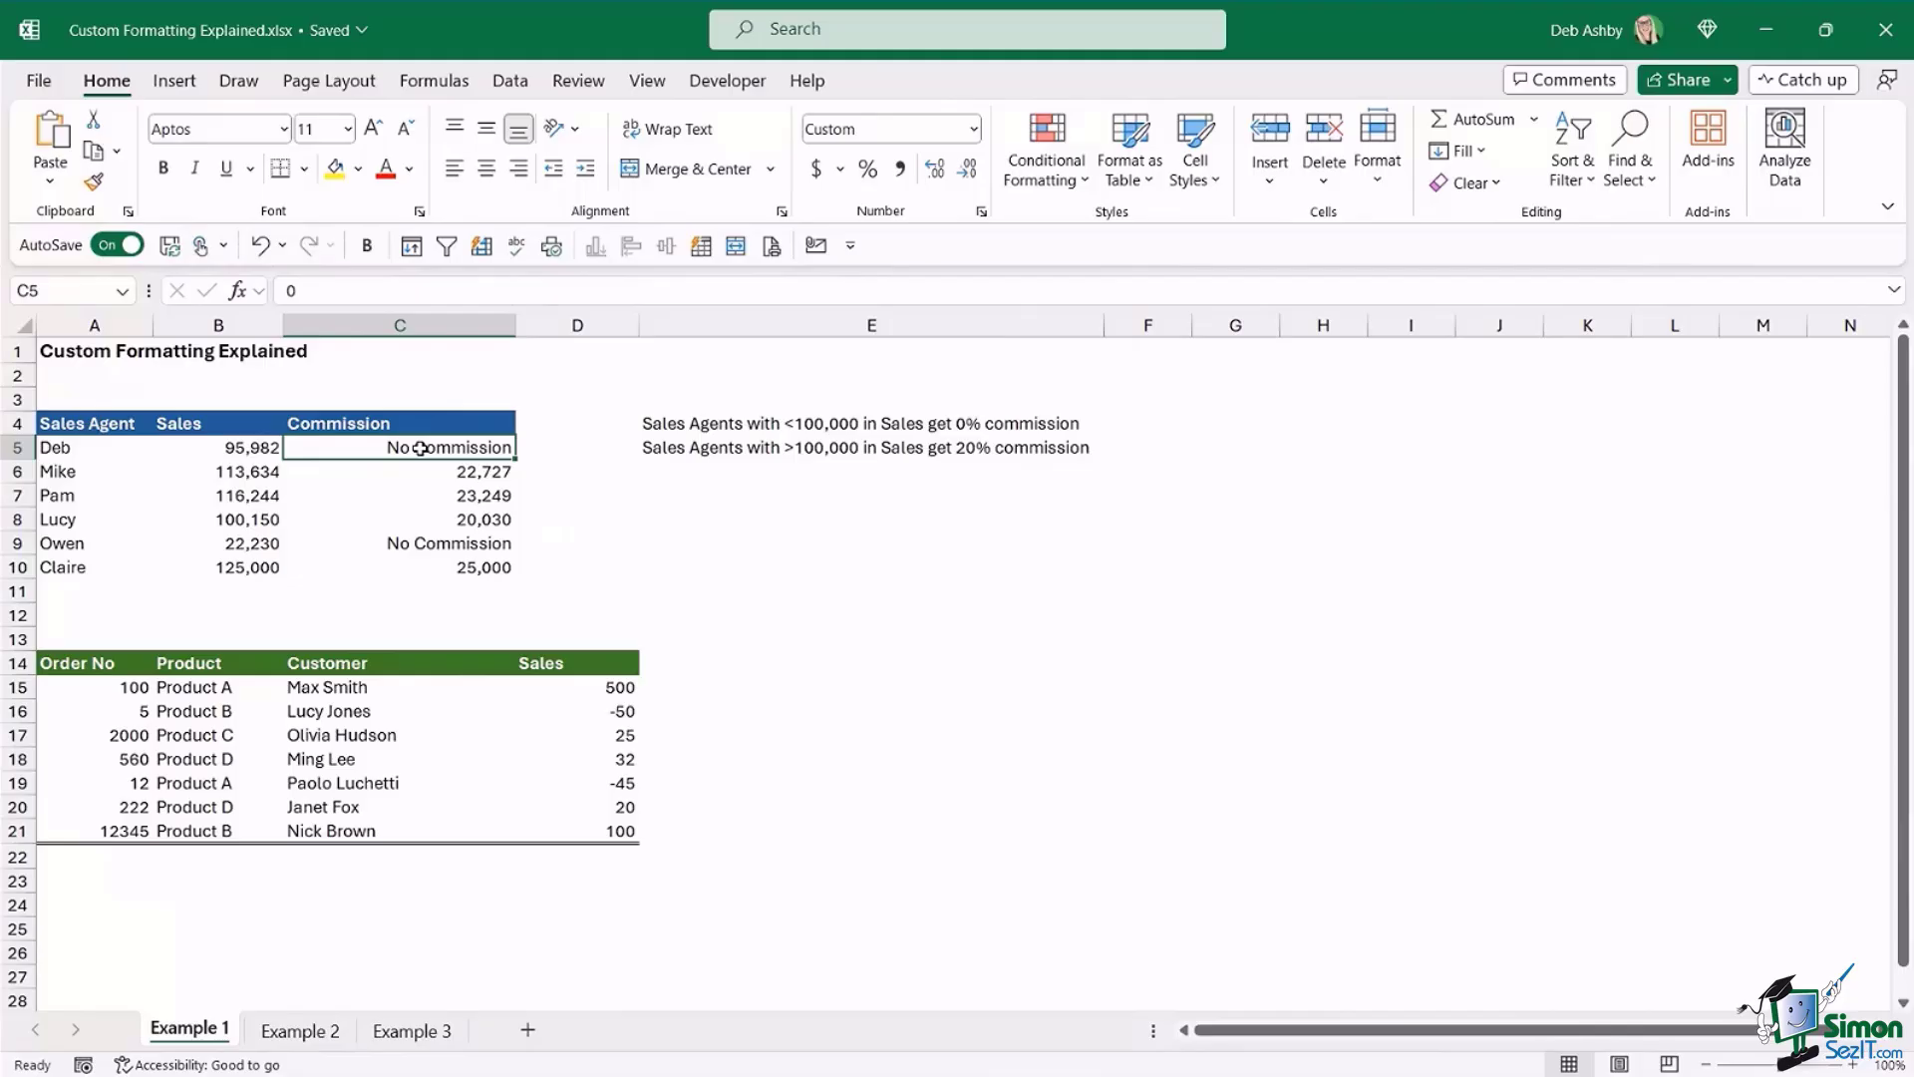
{"action": "left_click_drag", "start_coordinate": [516, 325], "coordinate": [427, 325]}
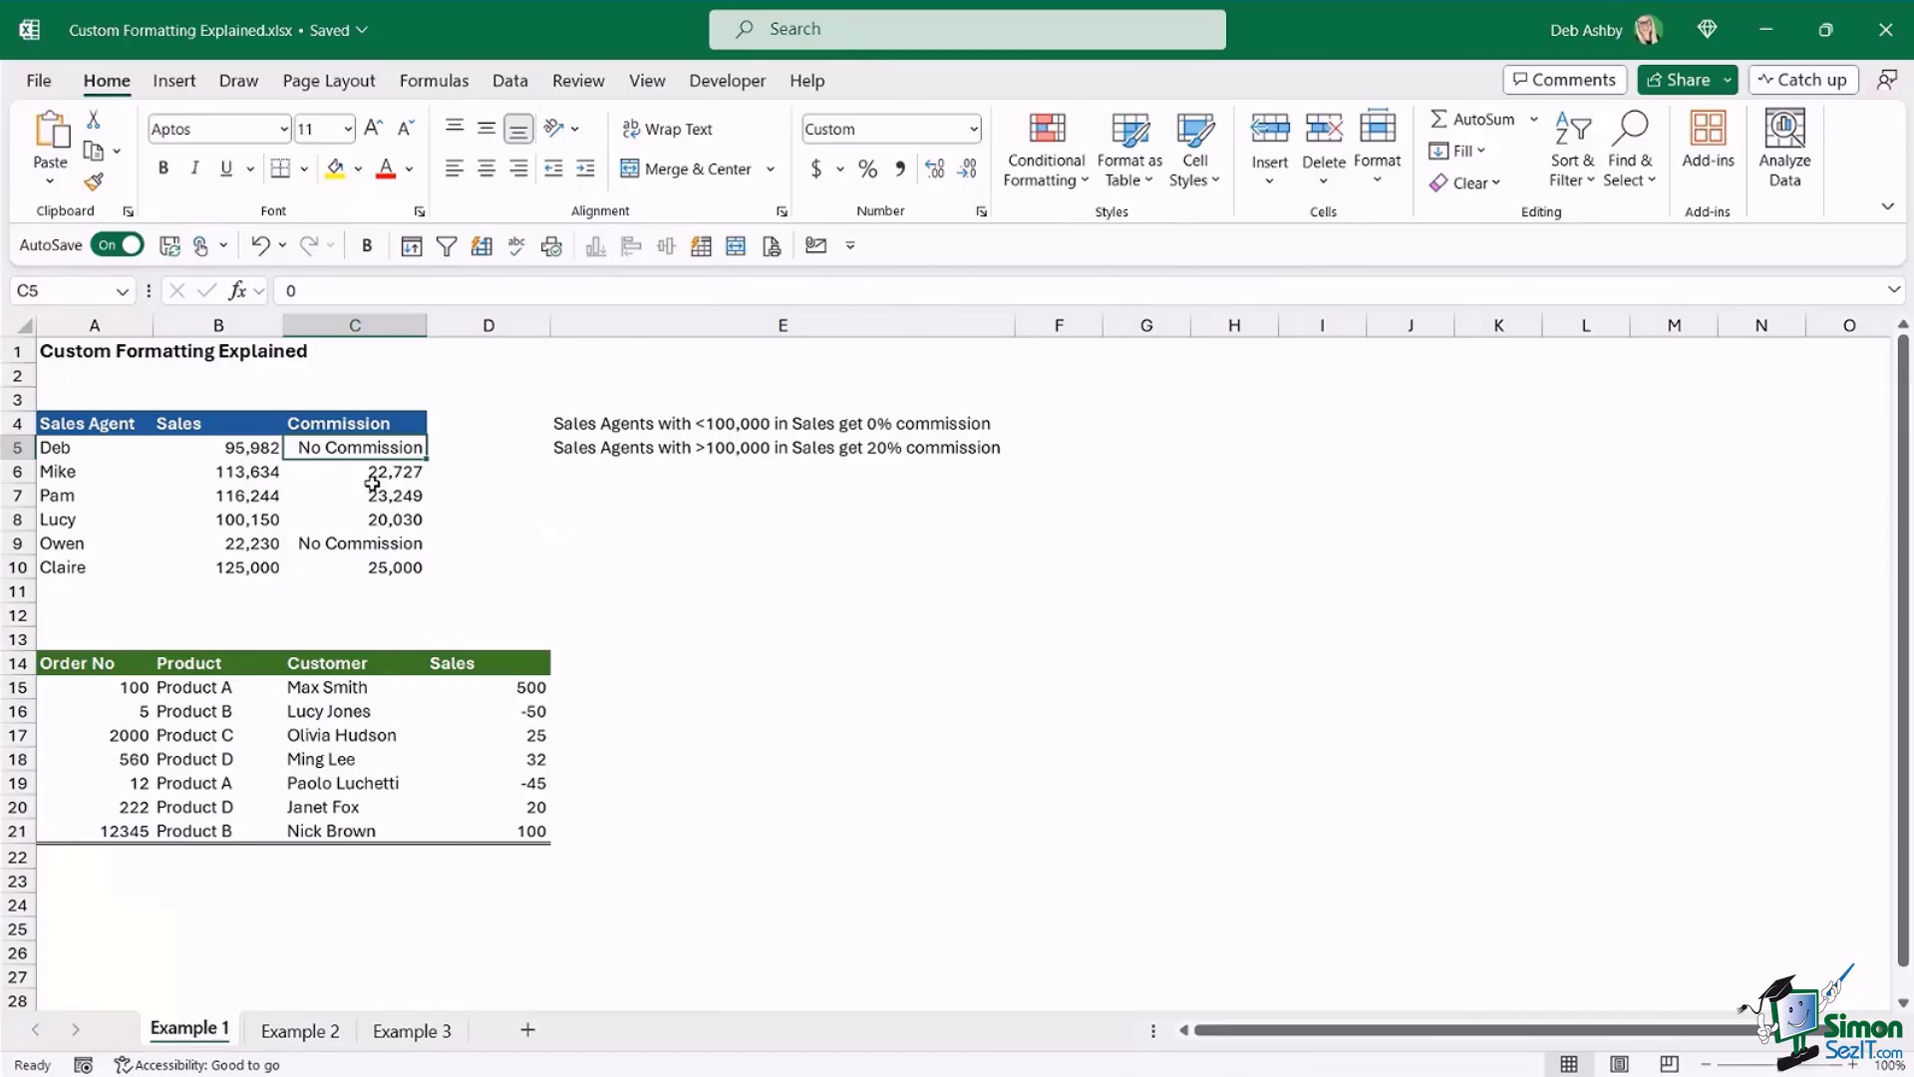
{"action": "left_click", "coordinate": [573, 614]}
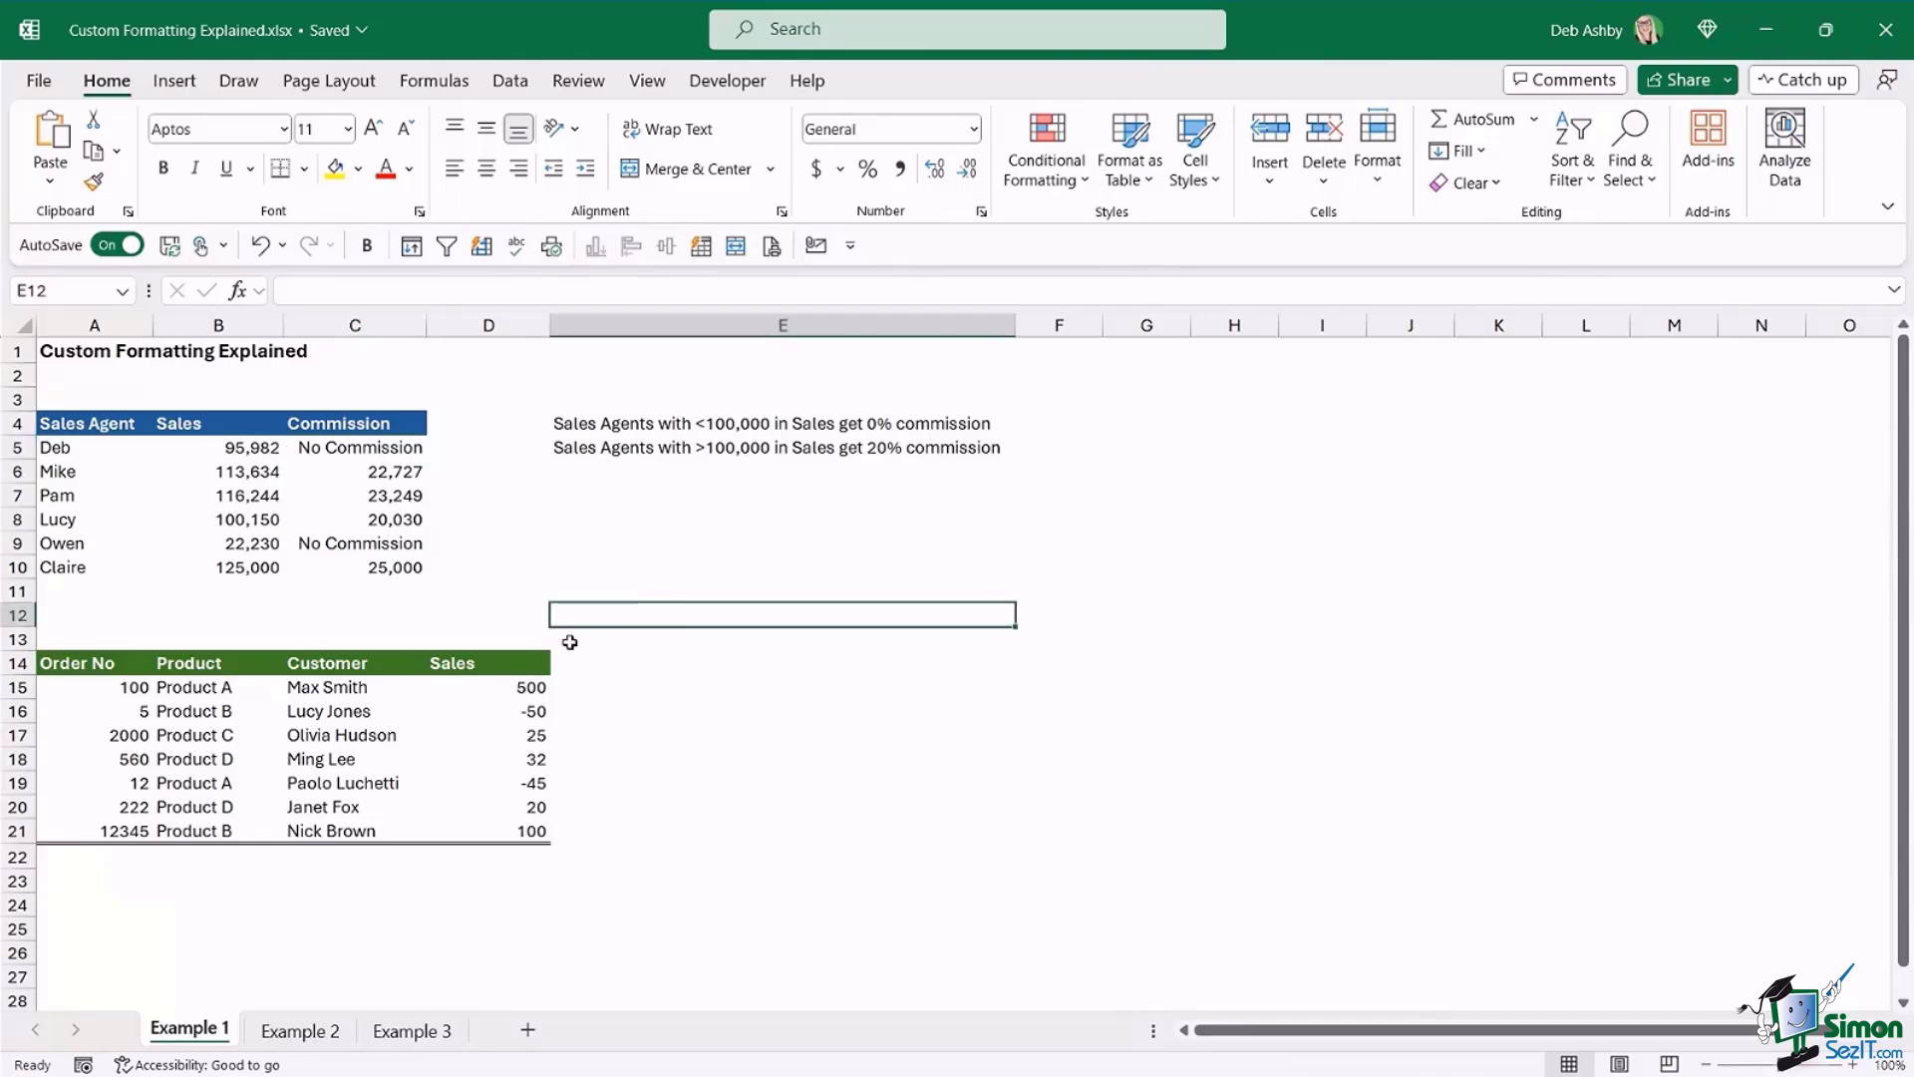
- Replace the custom format of C5:C10 with ;;; to hide all the Commission values
{"action": "left_click", "coordinate": [544, 519]}
{"action": "left_click_drag", "start_coordinate": [377, 447], "coordinate": [370, 565]}
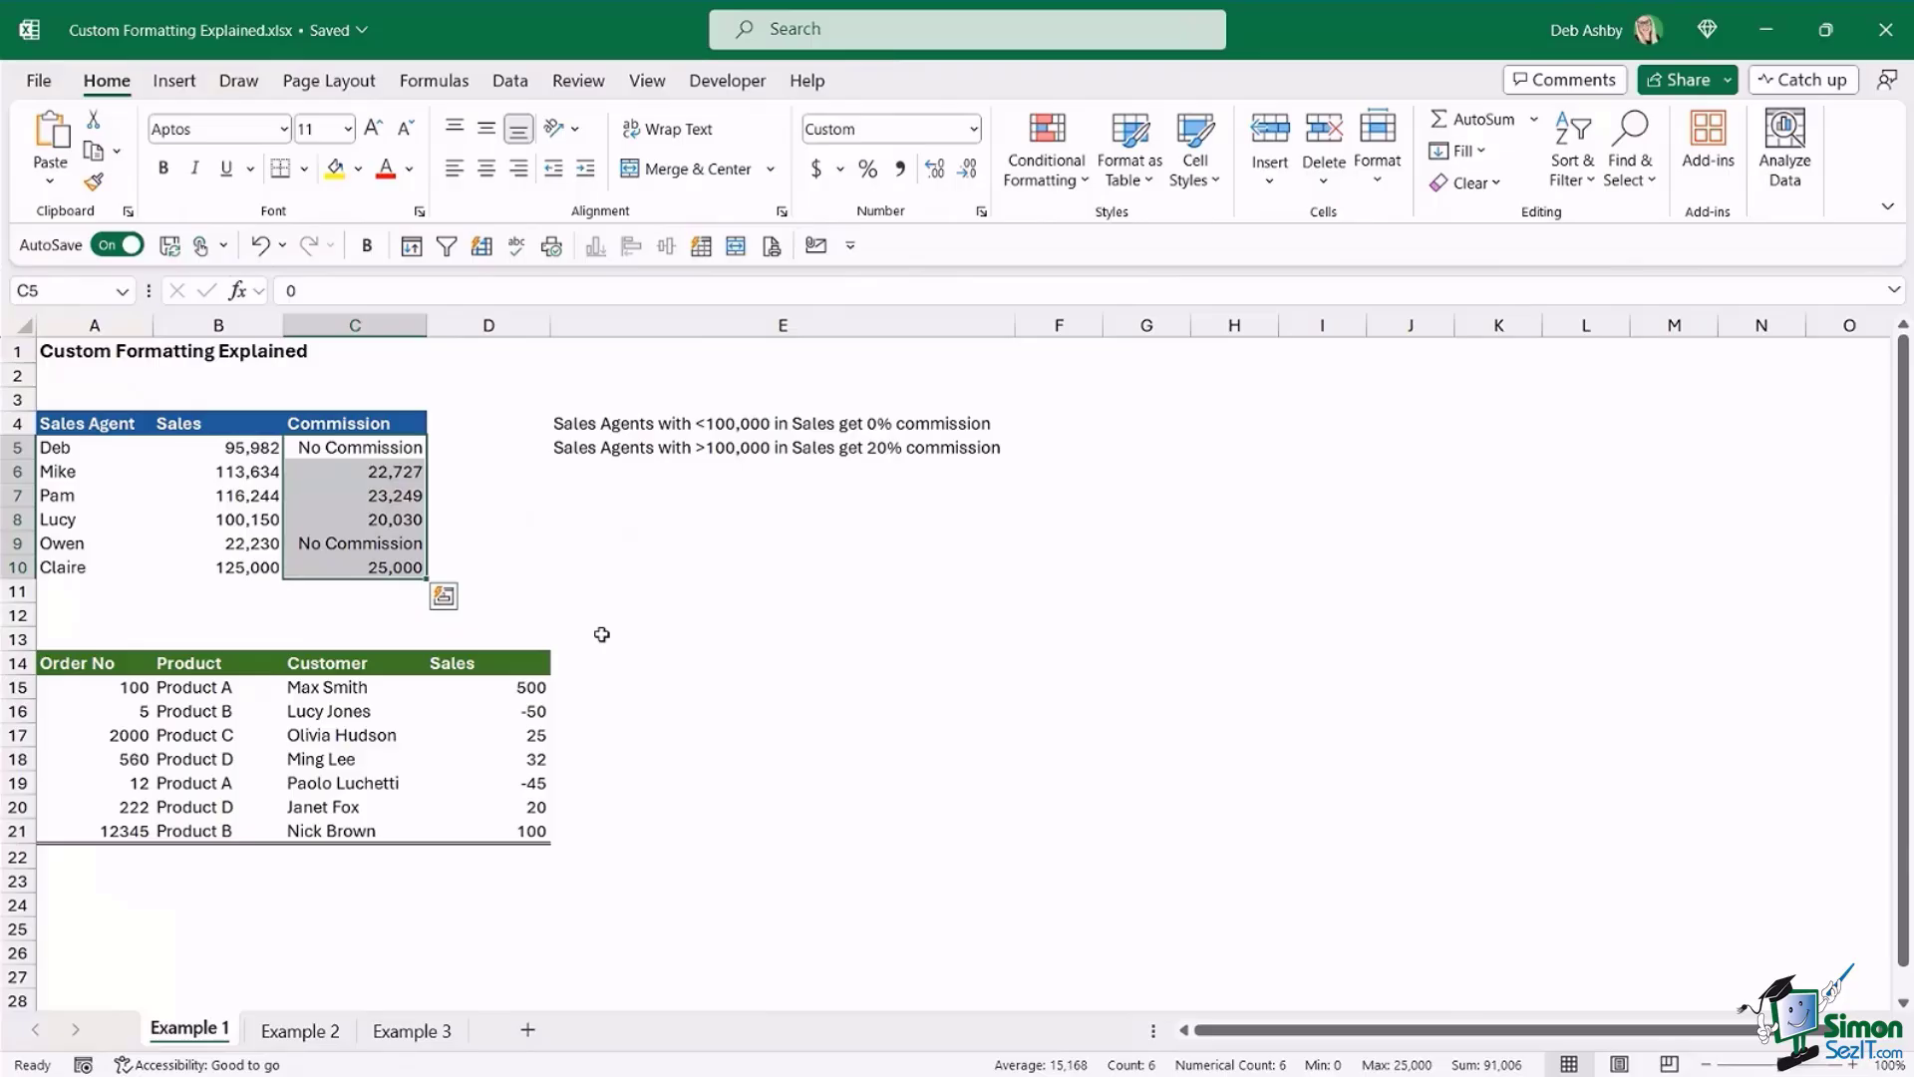
{"action": "key", "text": "ctrl+1"}
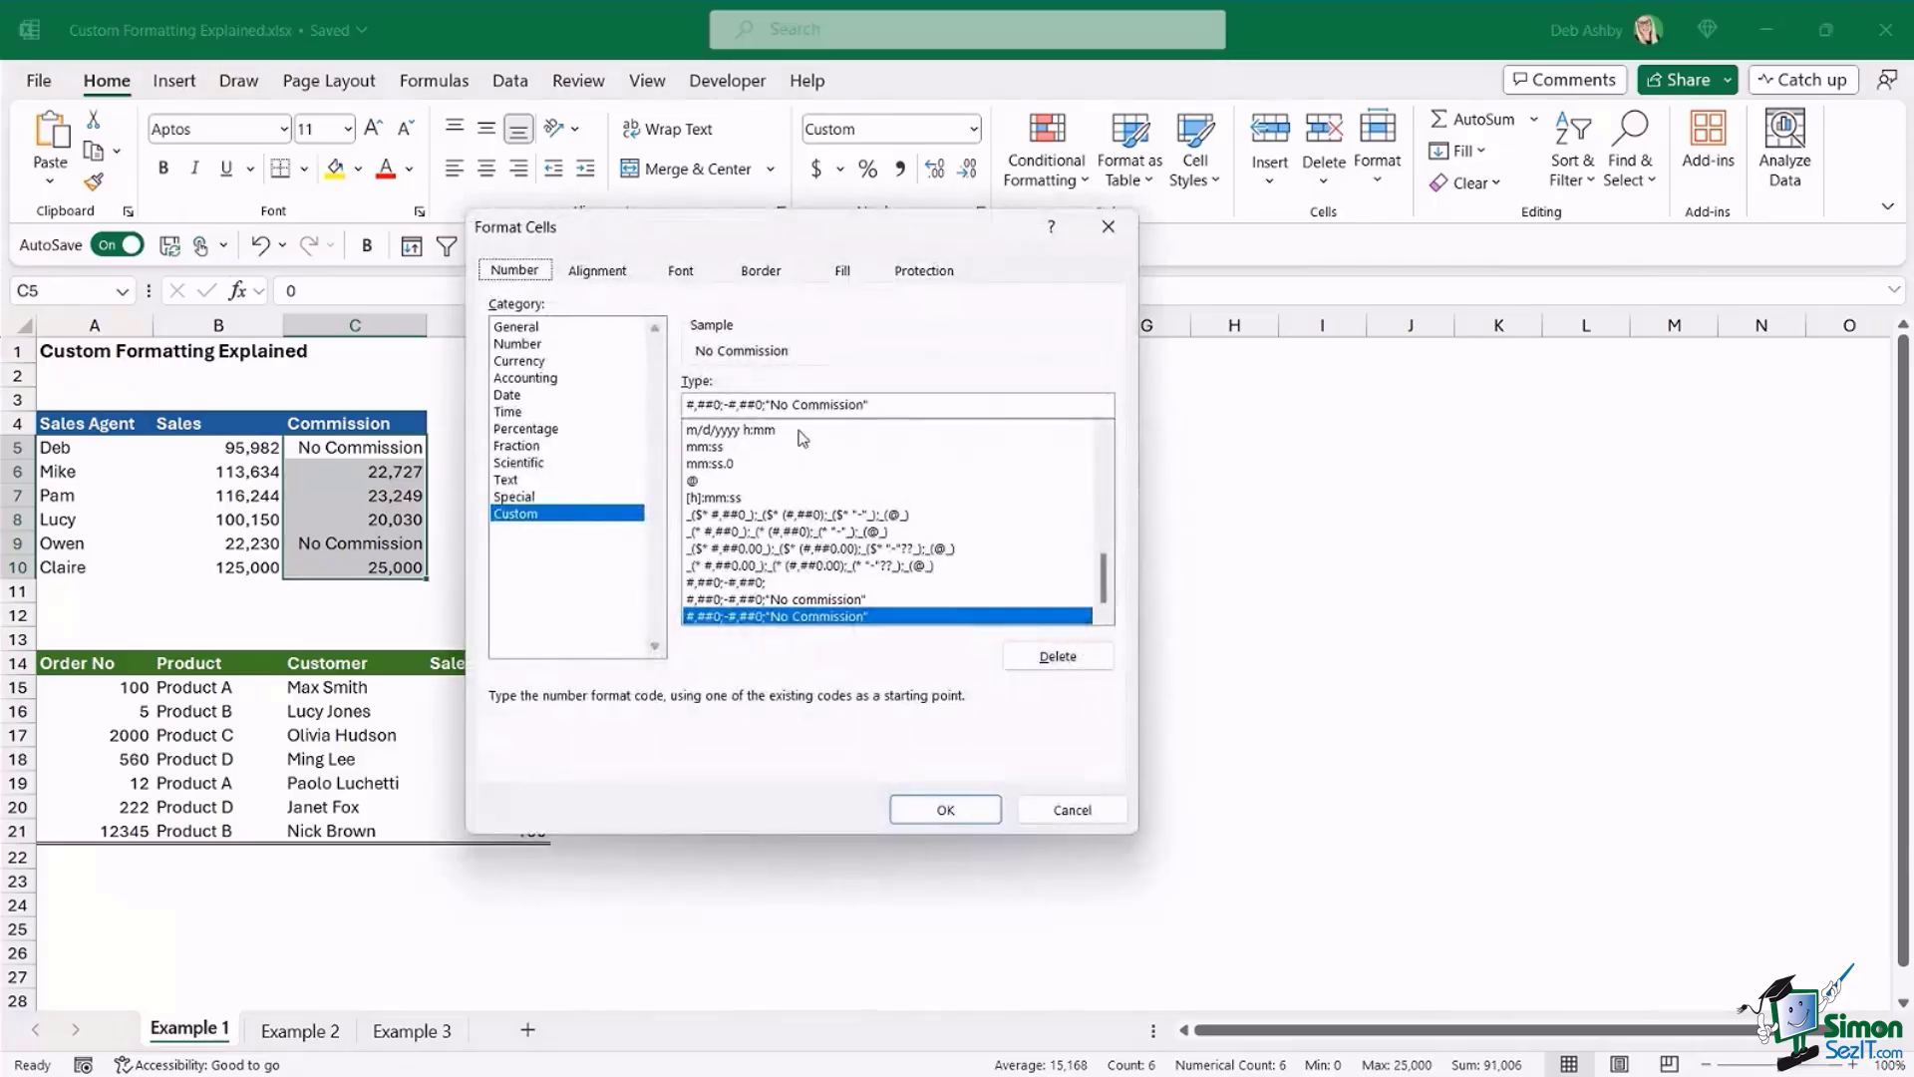
{"action": "left_click_drag", "start_coordinate": [876, 404], "coordinate": [623, 411]}
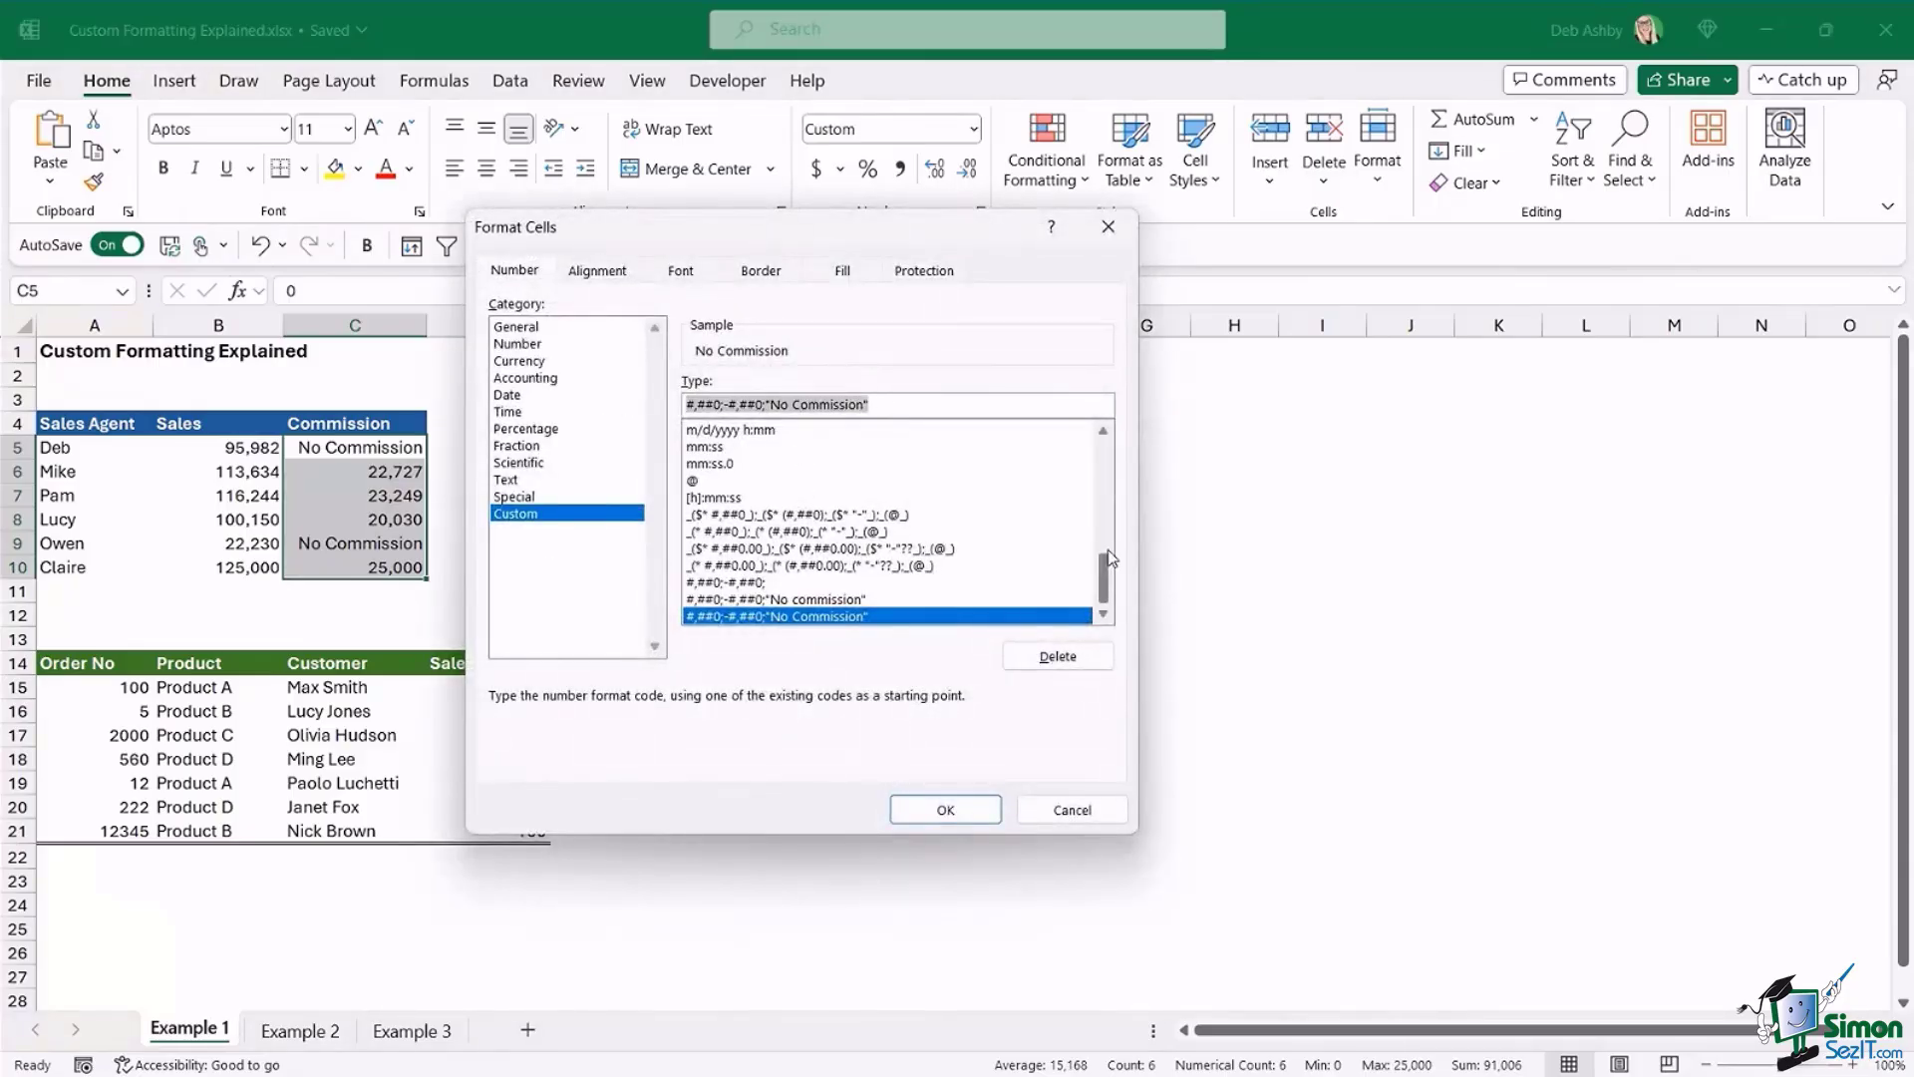
{"action": "type", "text": ";"}
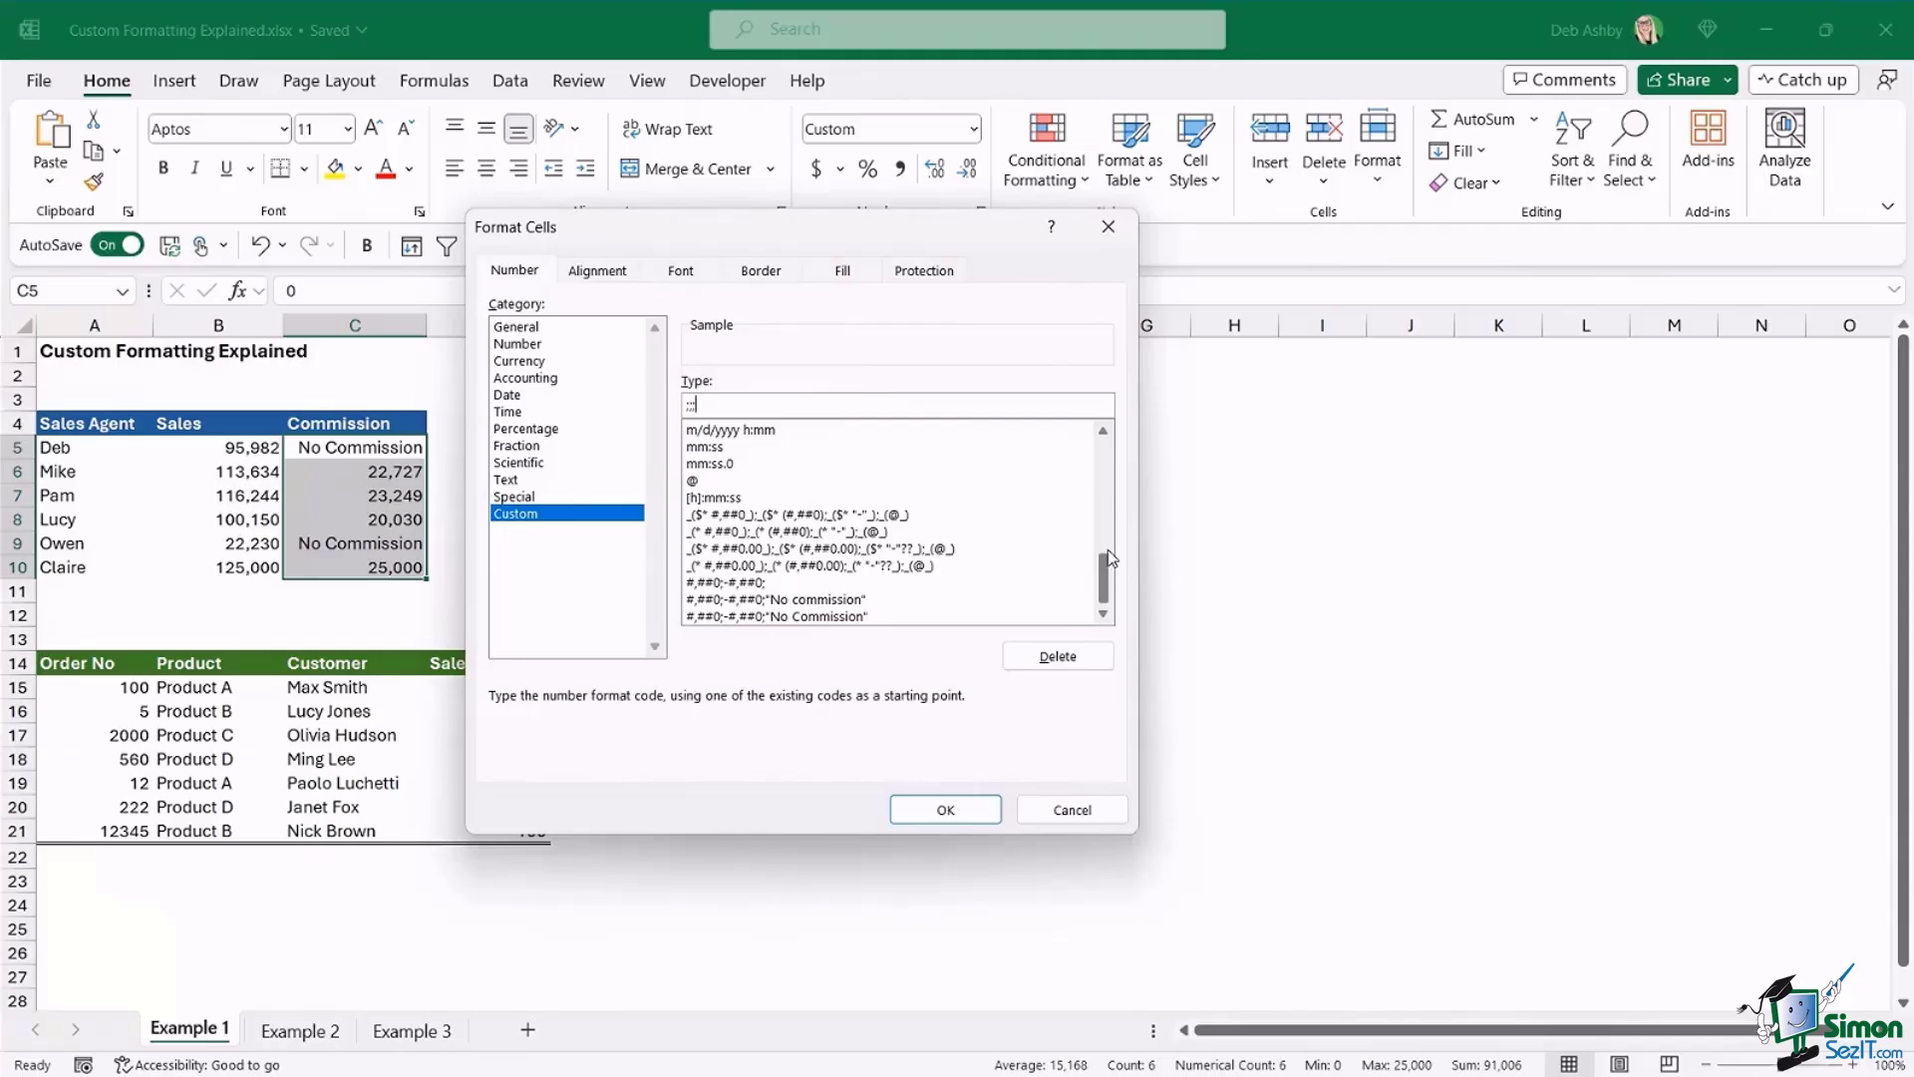
{"action": "type", "text": ";;"}
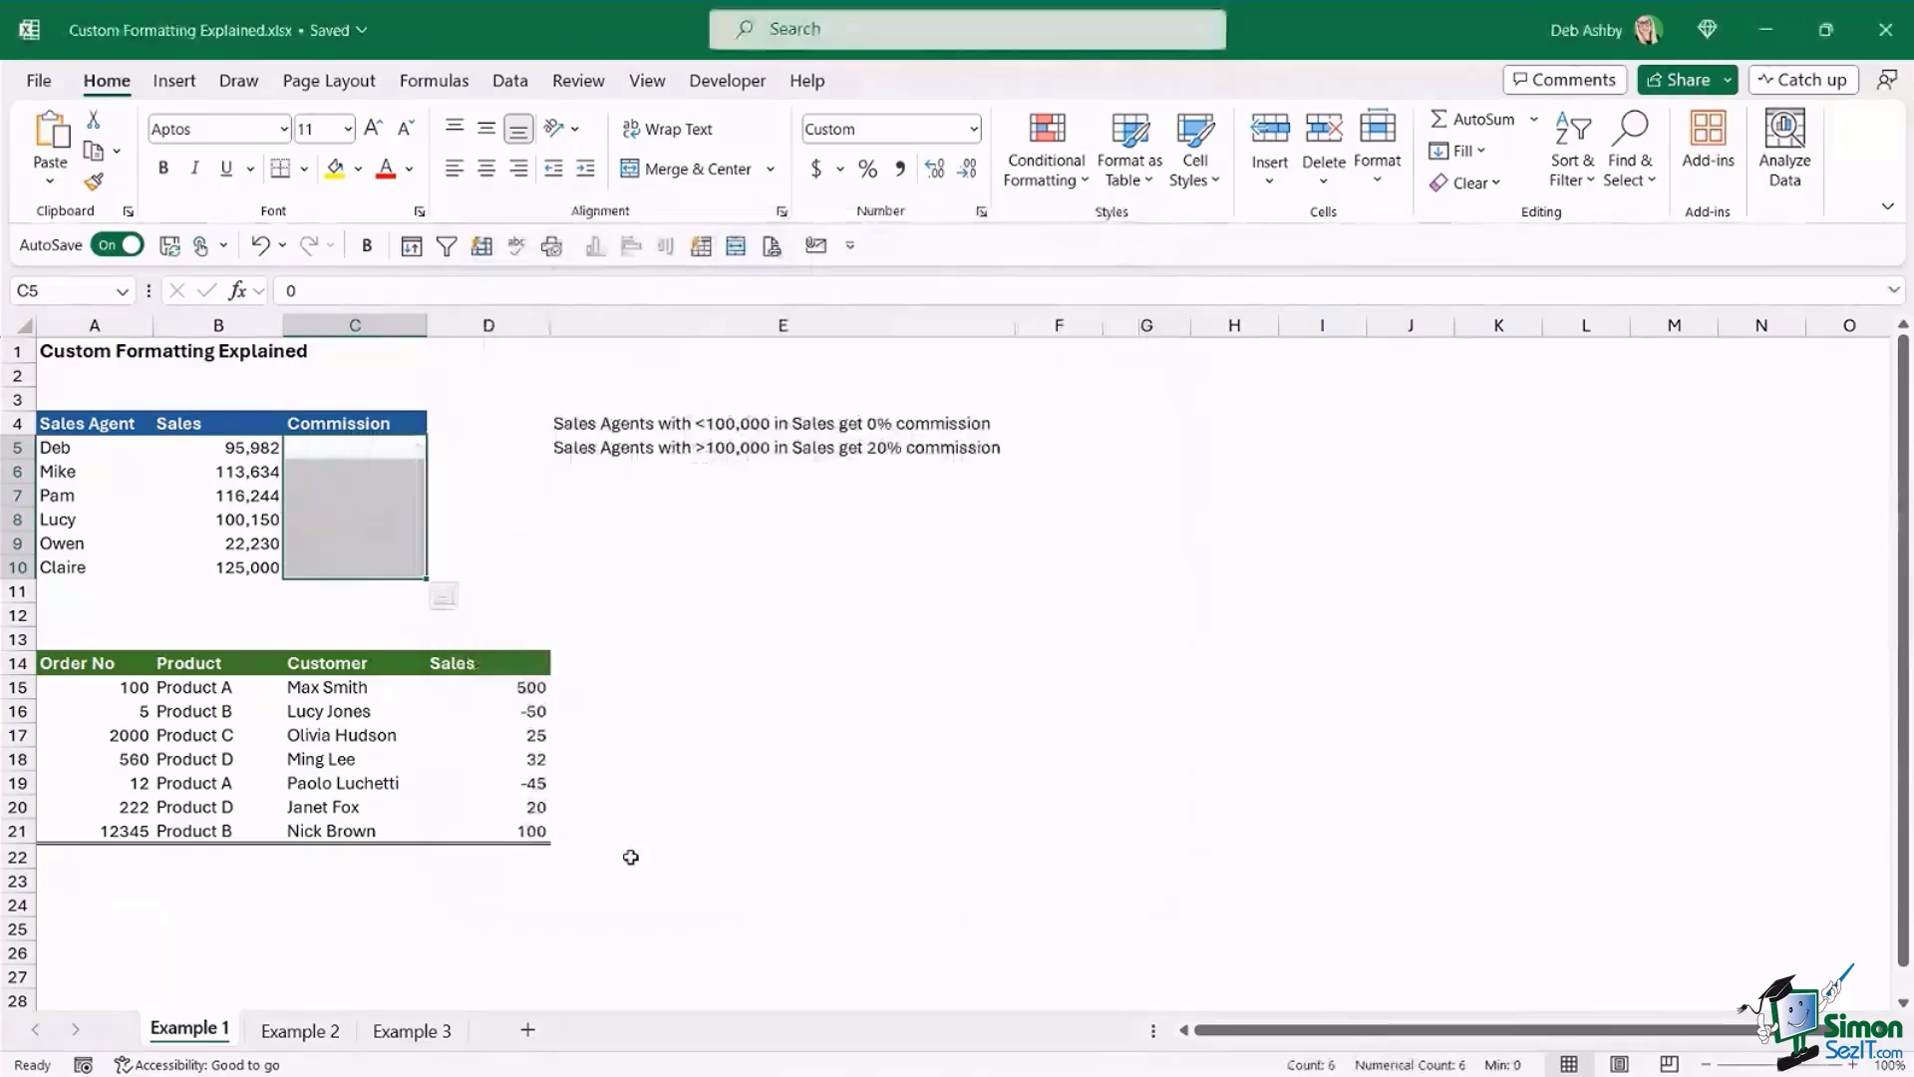
{"action": "left_click", "coordinate": [945, 809]}
- Check the underlying value of each hidden Commission cell from C5 to C10 in the formula bar
{"action": "left_click", "coordinate": [489, 544]}
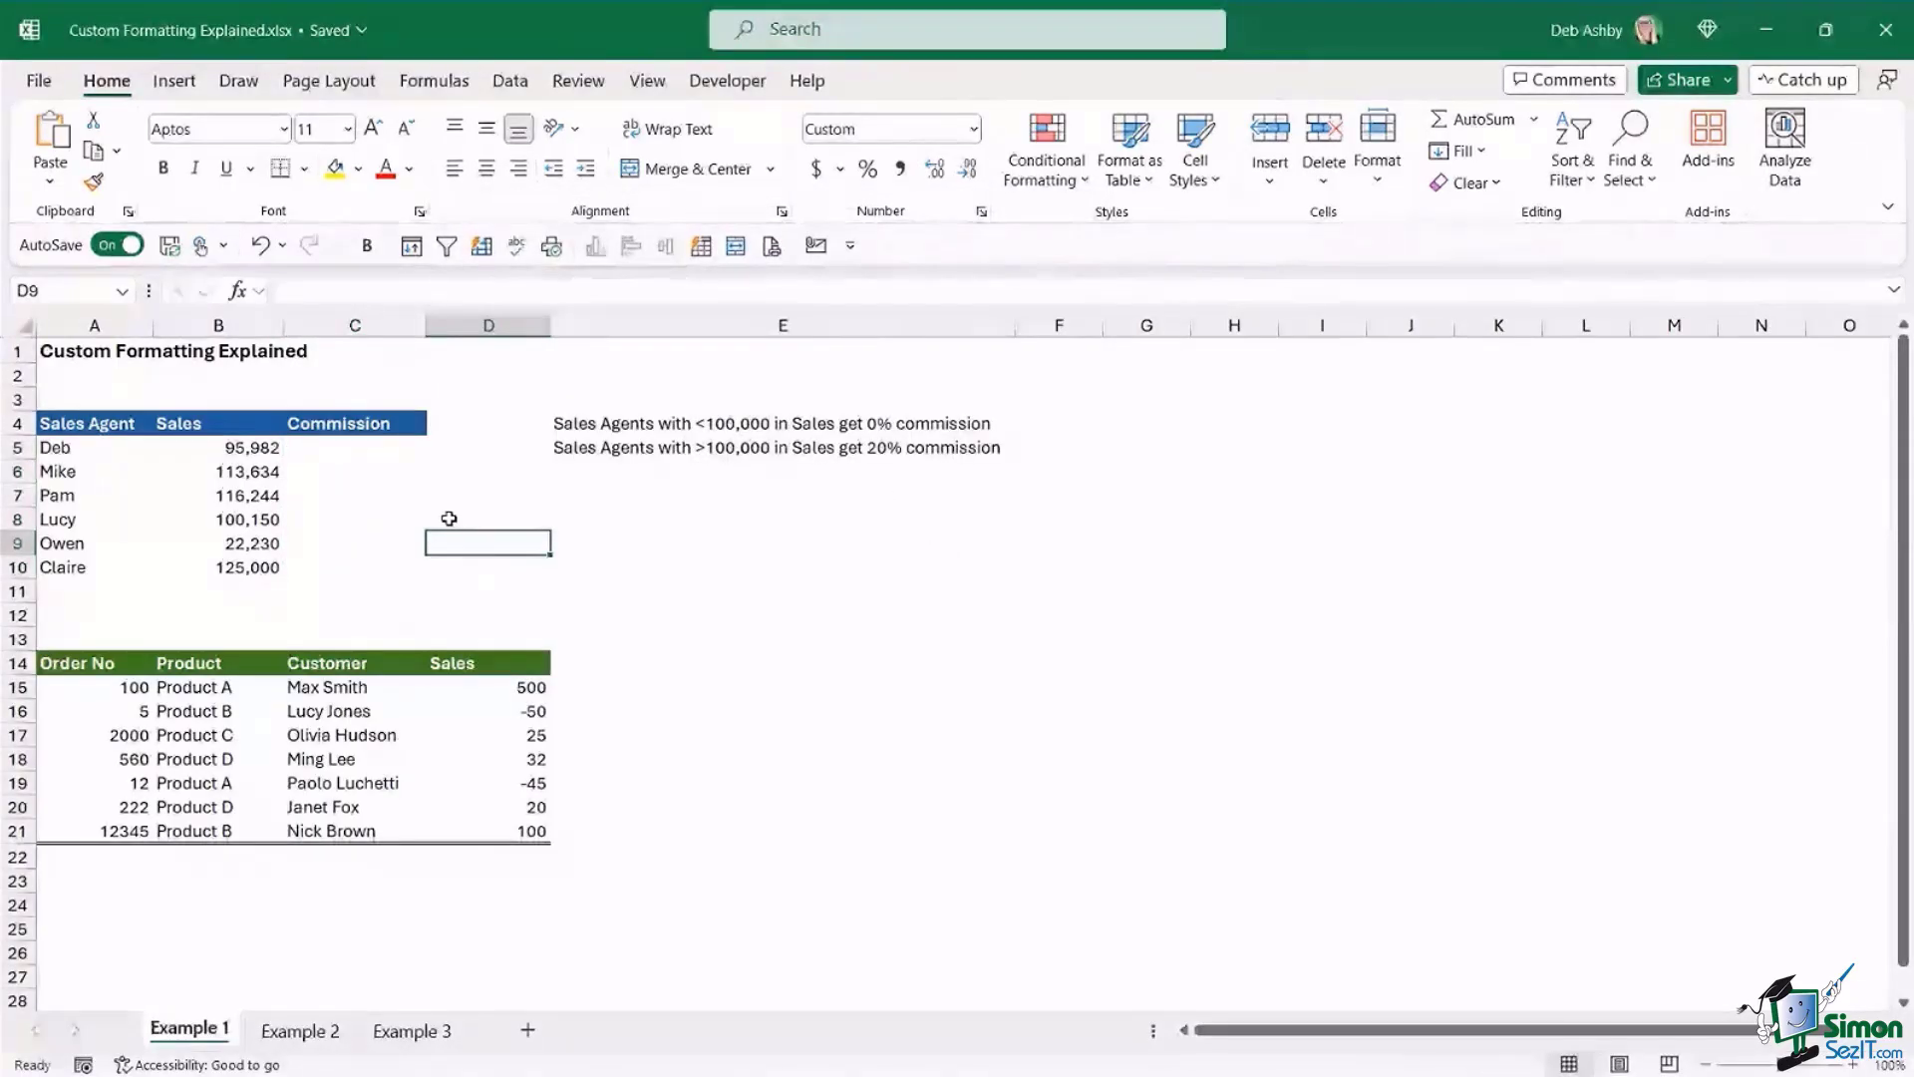
{"action": "left_click", "coordinate": [351, 456]}
{"action": "left_click", "coordinate": [350, 471]}
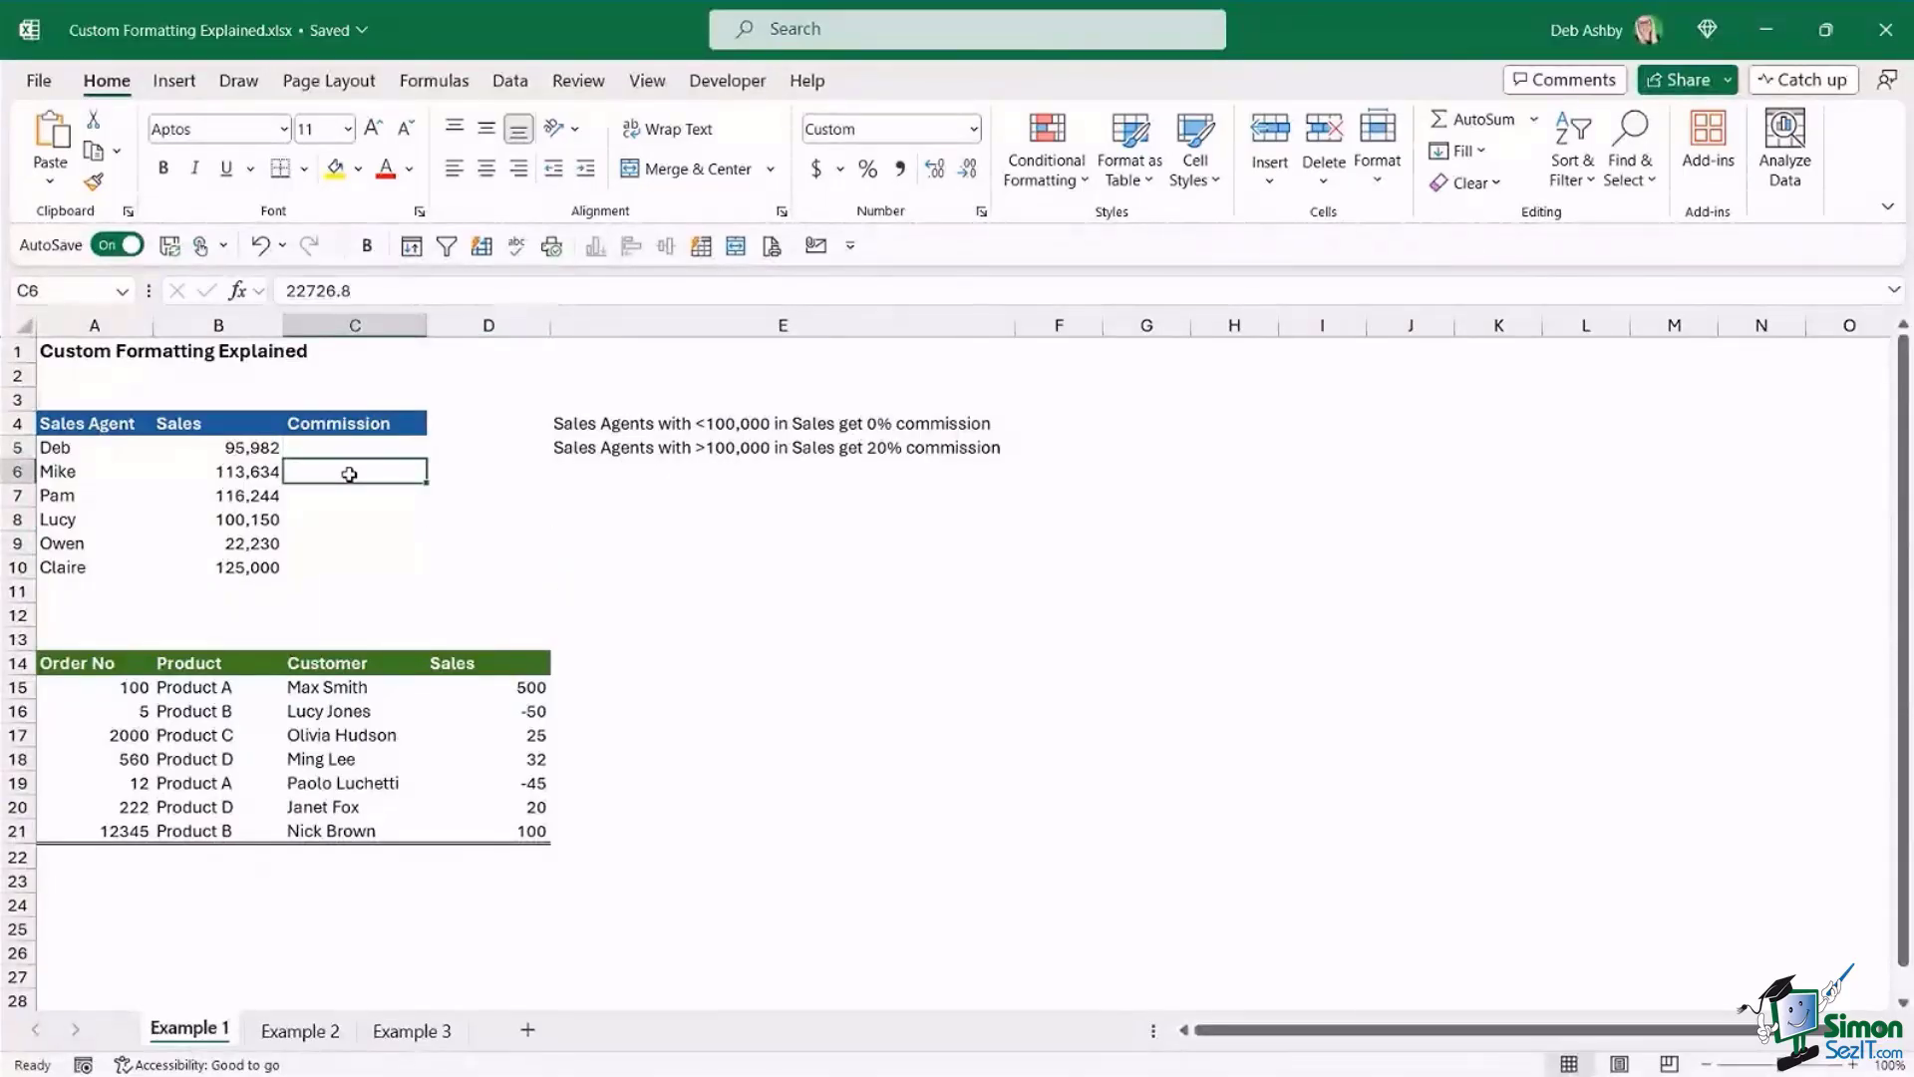
{"action": "left_click", "coordinate": [350, 493]}
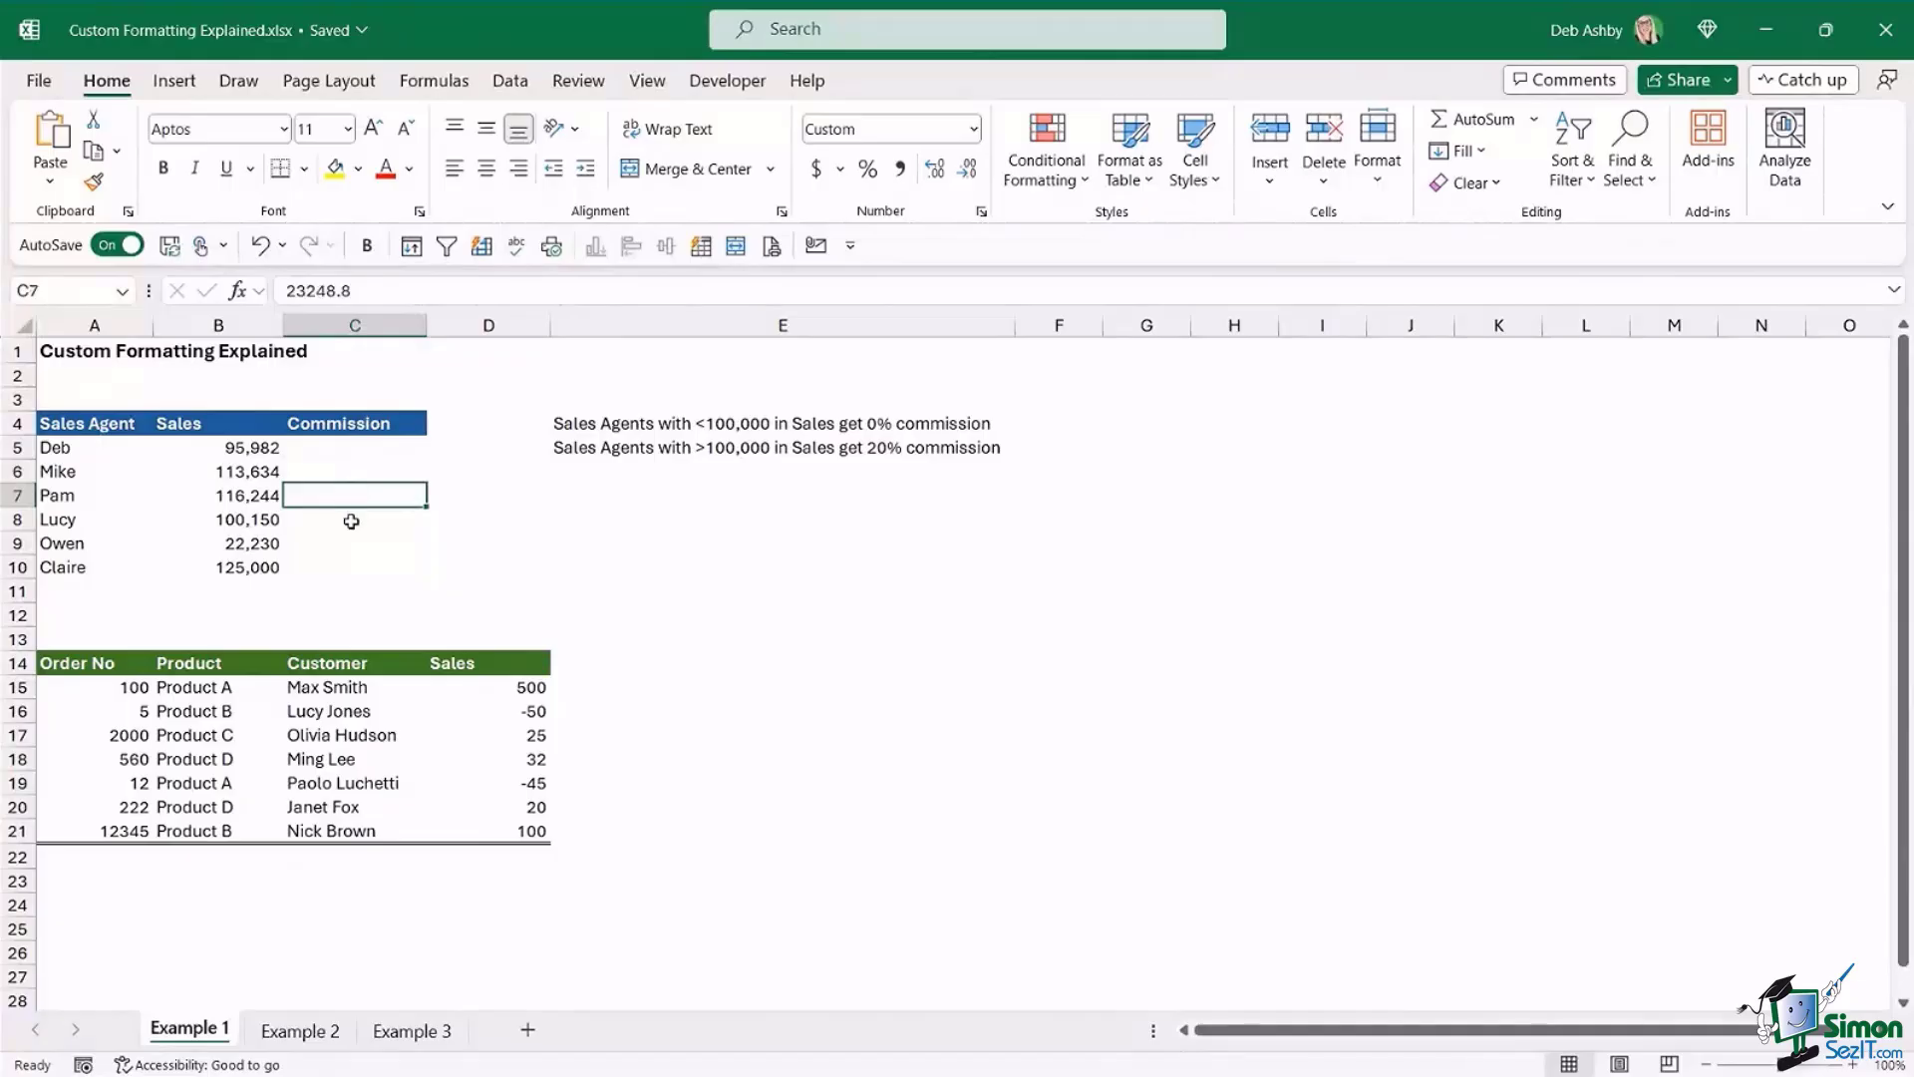
{"action": "left_click", "coordinate": [350, 518]}
{"action": "left_click", "coordinate": [351, 540]}
{"action": "left_click", "coordinate": [350, 567]}
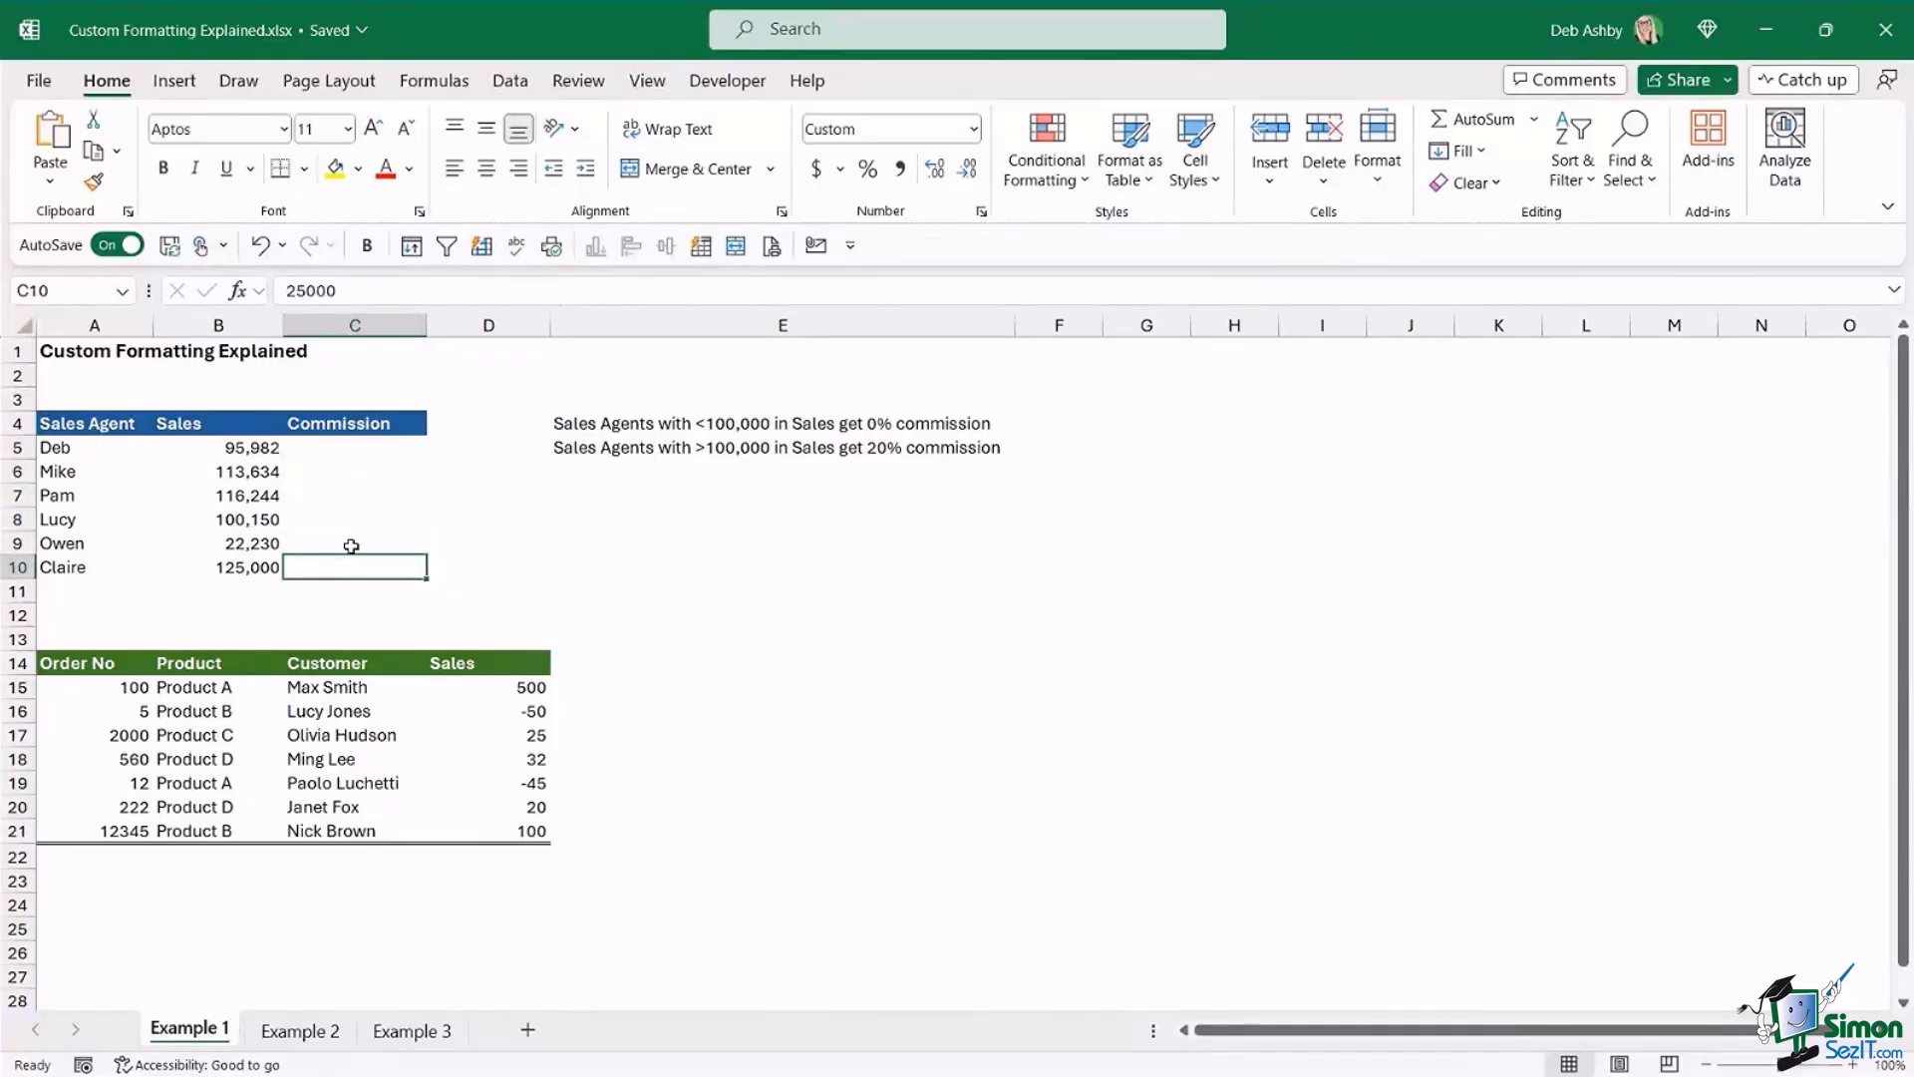
- Recheck the stored values behind the blank Commission cells, going back up from C9 to C5
{"action": "left_click", "coordinate": [350, 542]}
{"action": "left_click", "coordinate": [350, 517]}
{"action": "left_click", "coordinate": [352, 496]}
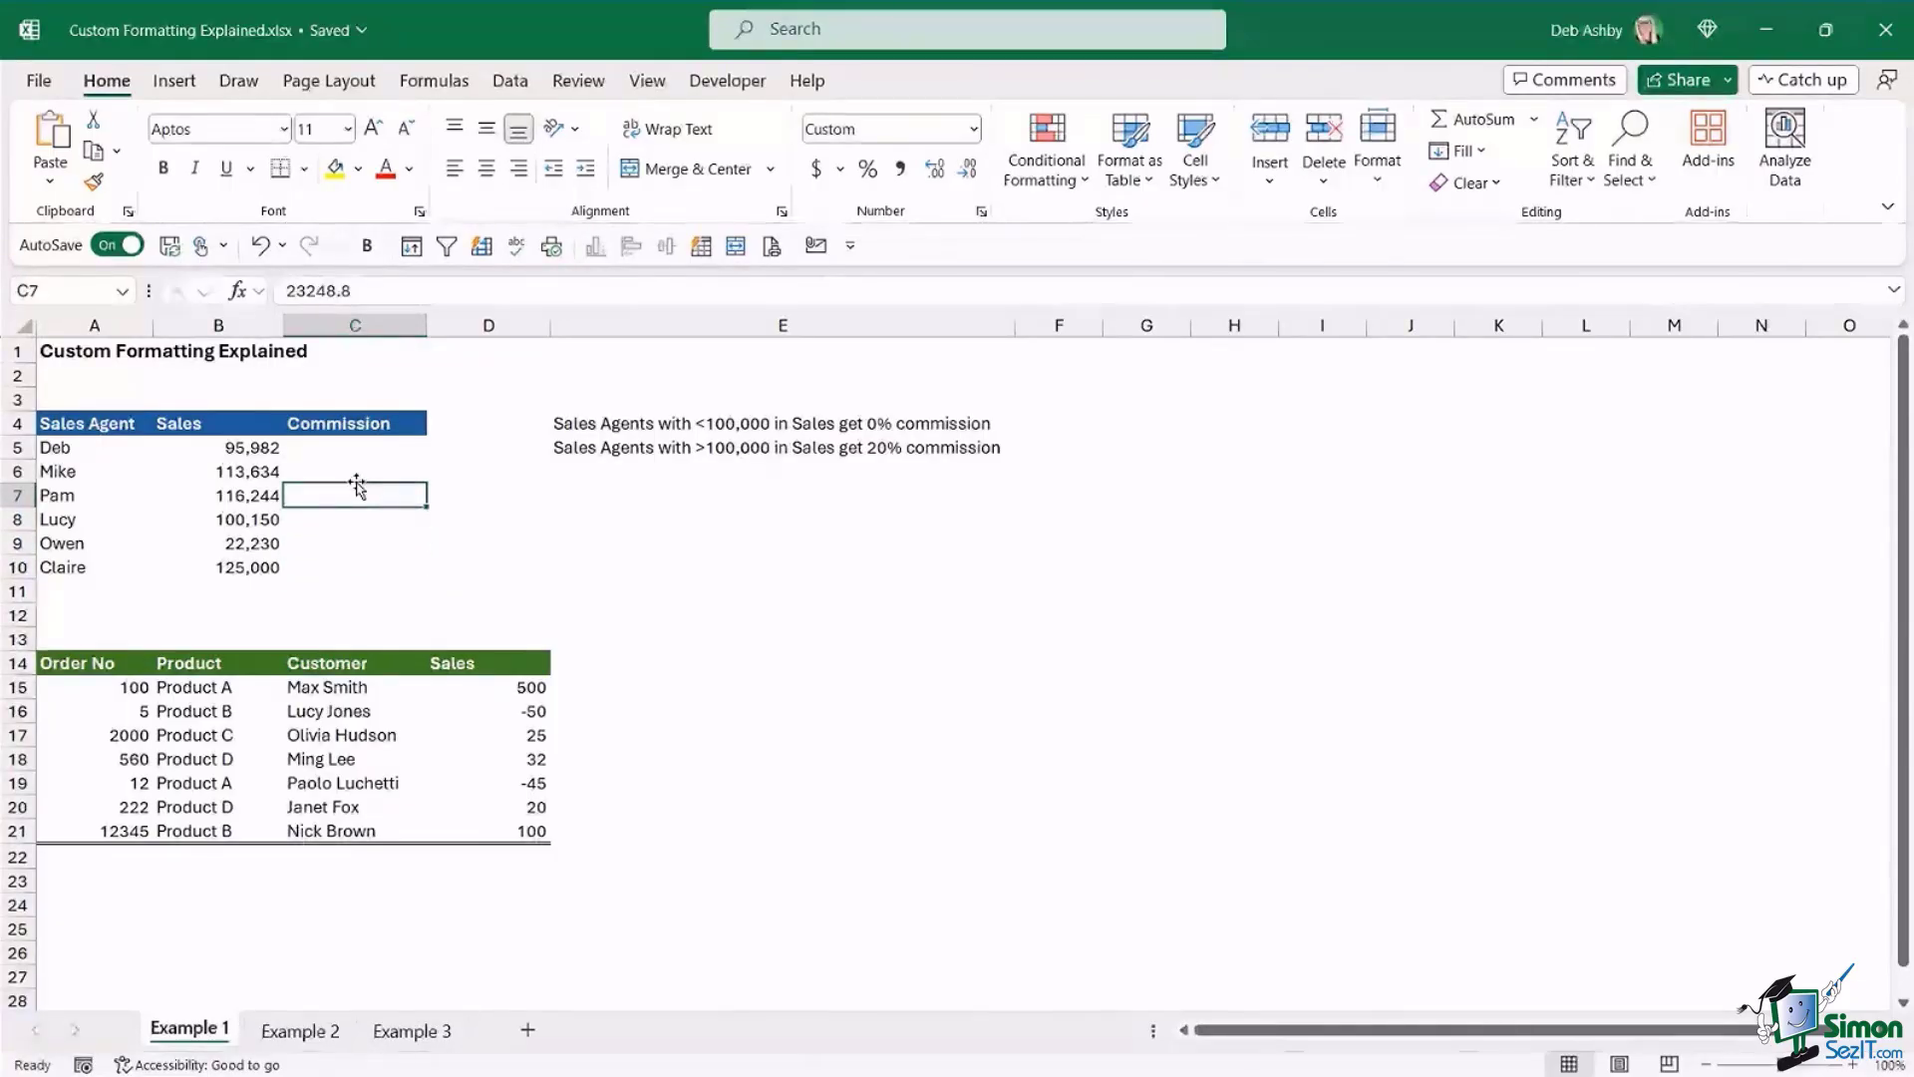
{"action": "left_click", "coordinate": [356, 470]}
{"action": "left_click", "coordinate": [359, 450]}
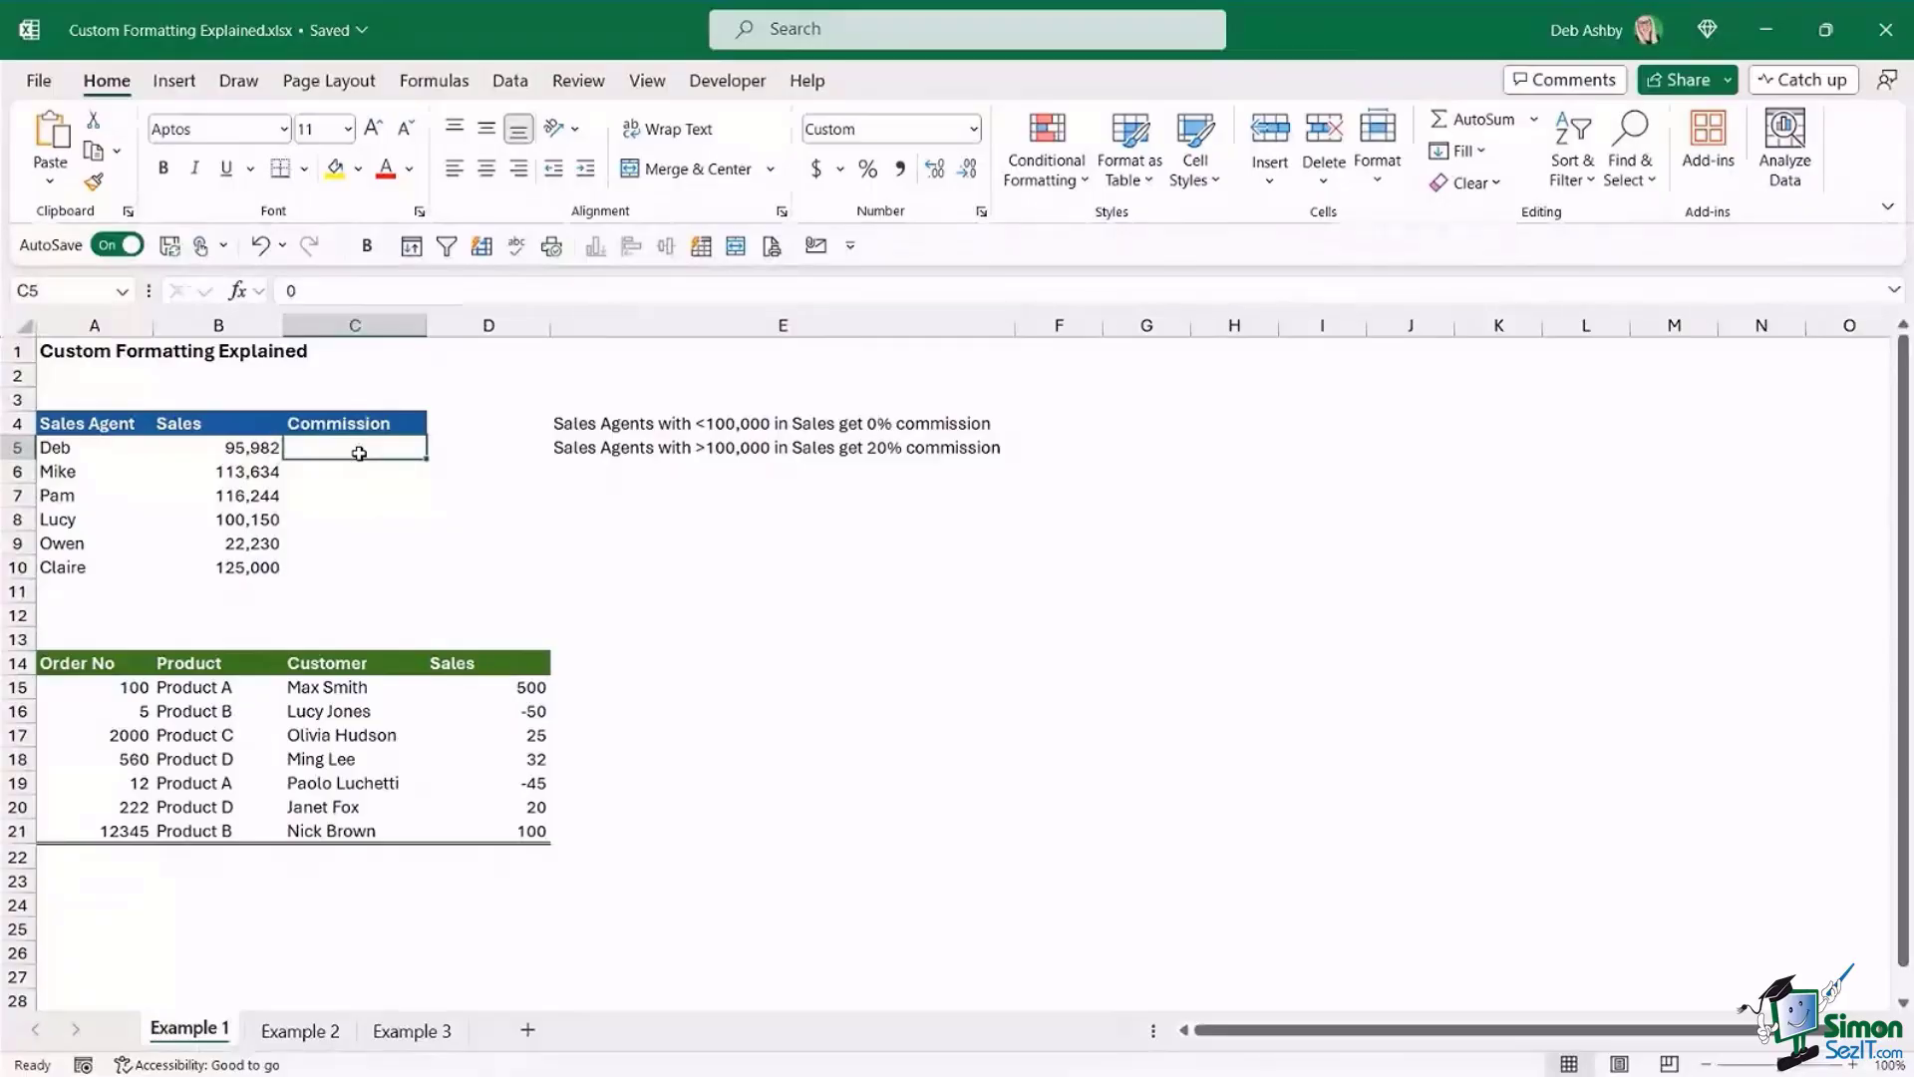
{"action": "left_click", "coordinate": [372, 472]}
{"action": "left_click", "coordinate": [356, 447]}
{"action": "left_click", "coordinate": [354, 469]}
{"action": "left_click", "coordinate": [339, 500]}
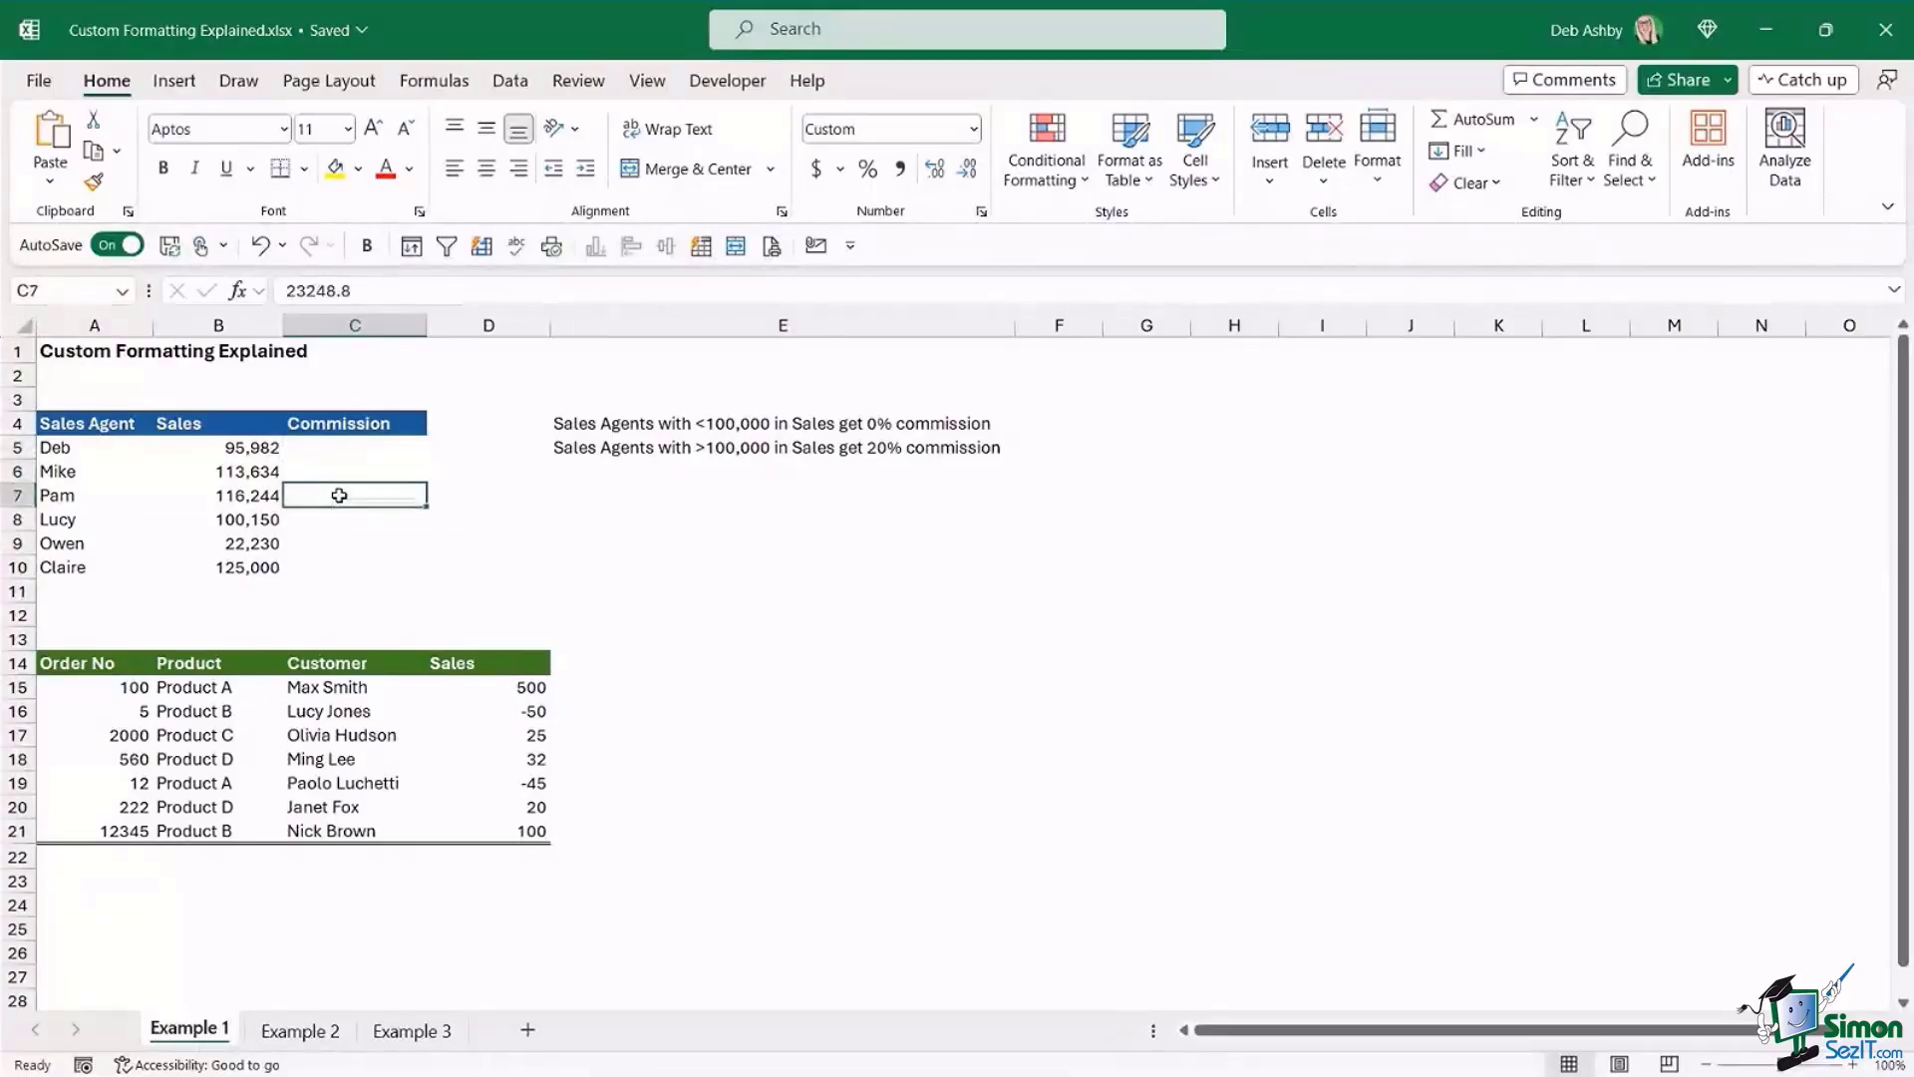
{"action": "left_click", "coordinate": [357, 451]}
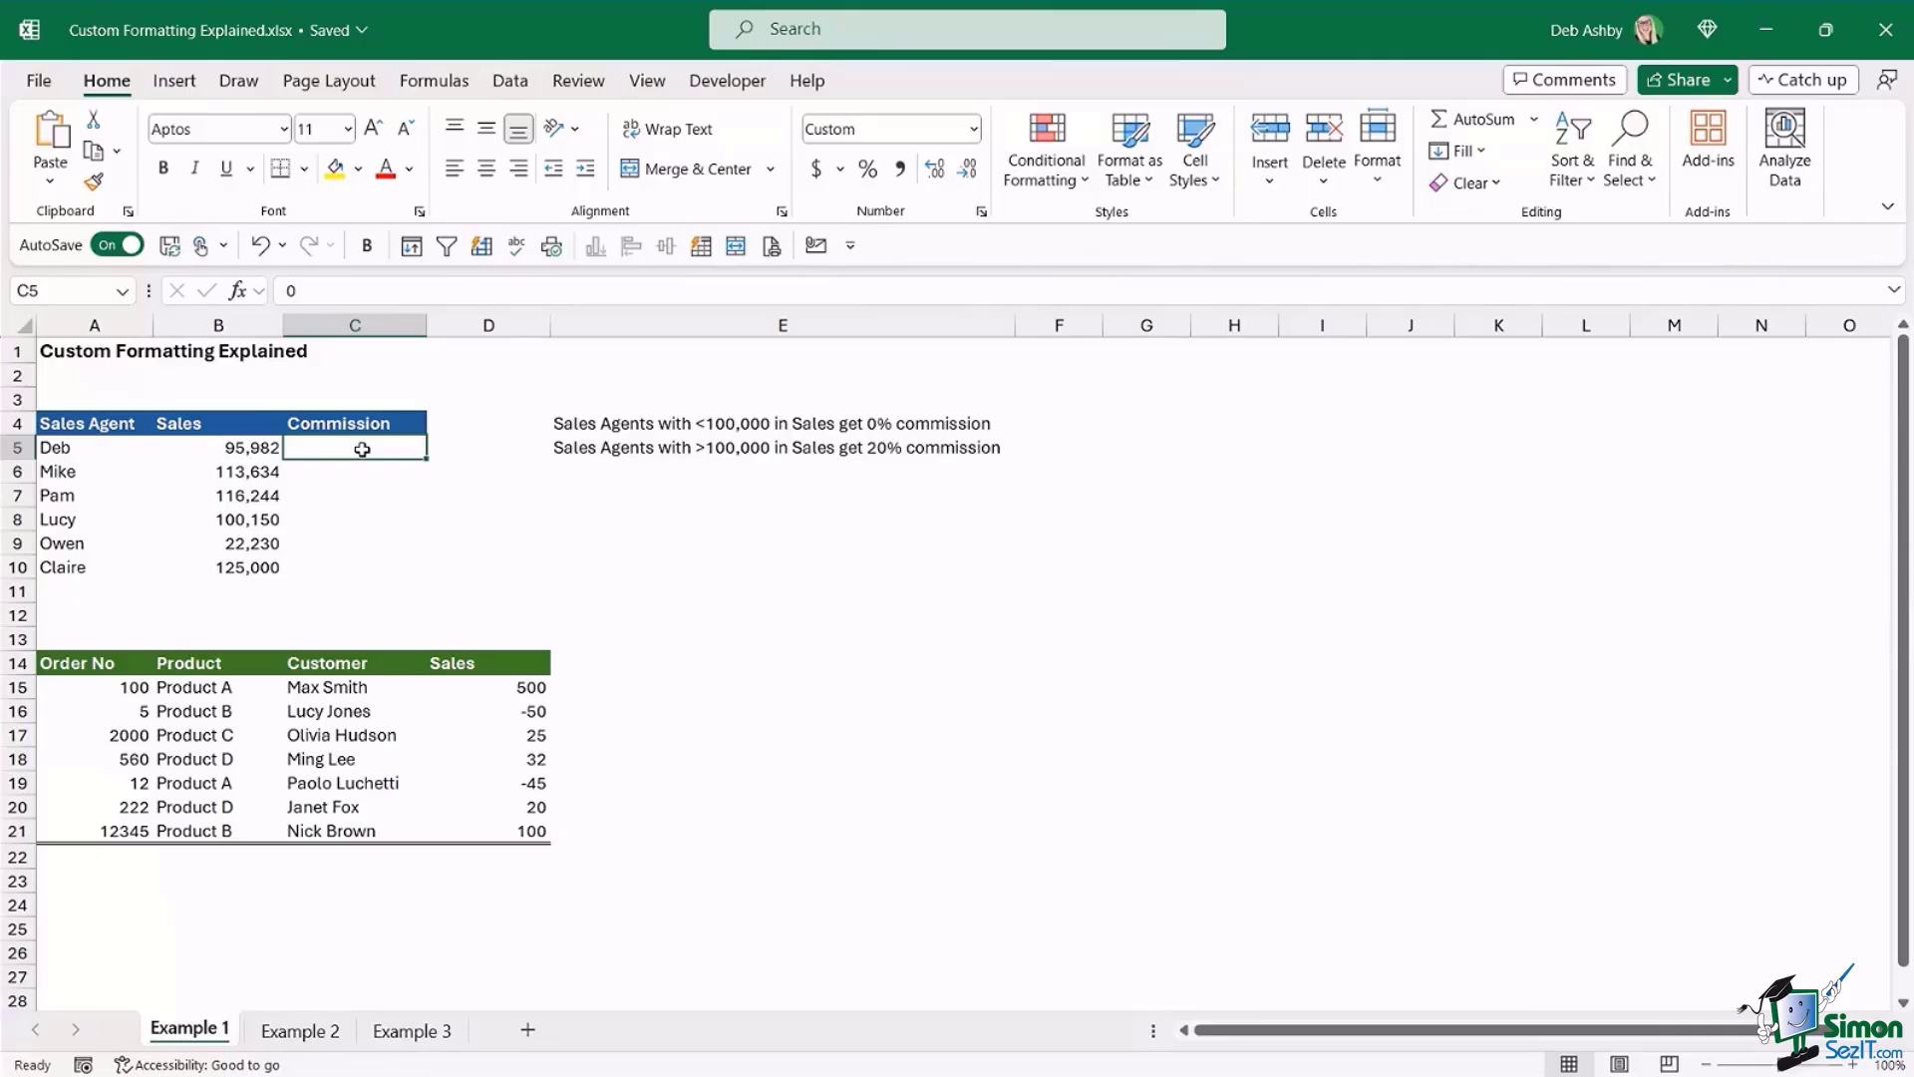
- Undo the ;;; format on the Commission cells and review the positive-number section of their restored custom format code
{"action": "left_click", "coordinate": [263, 246]}
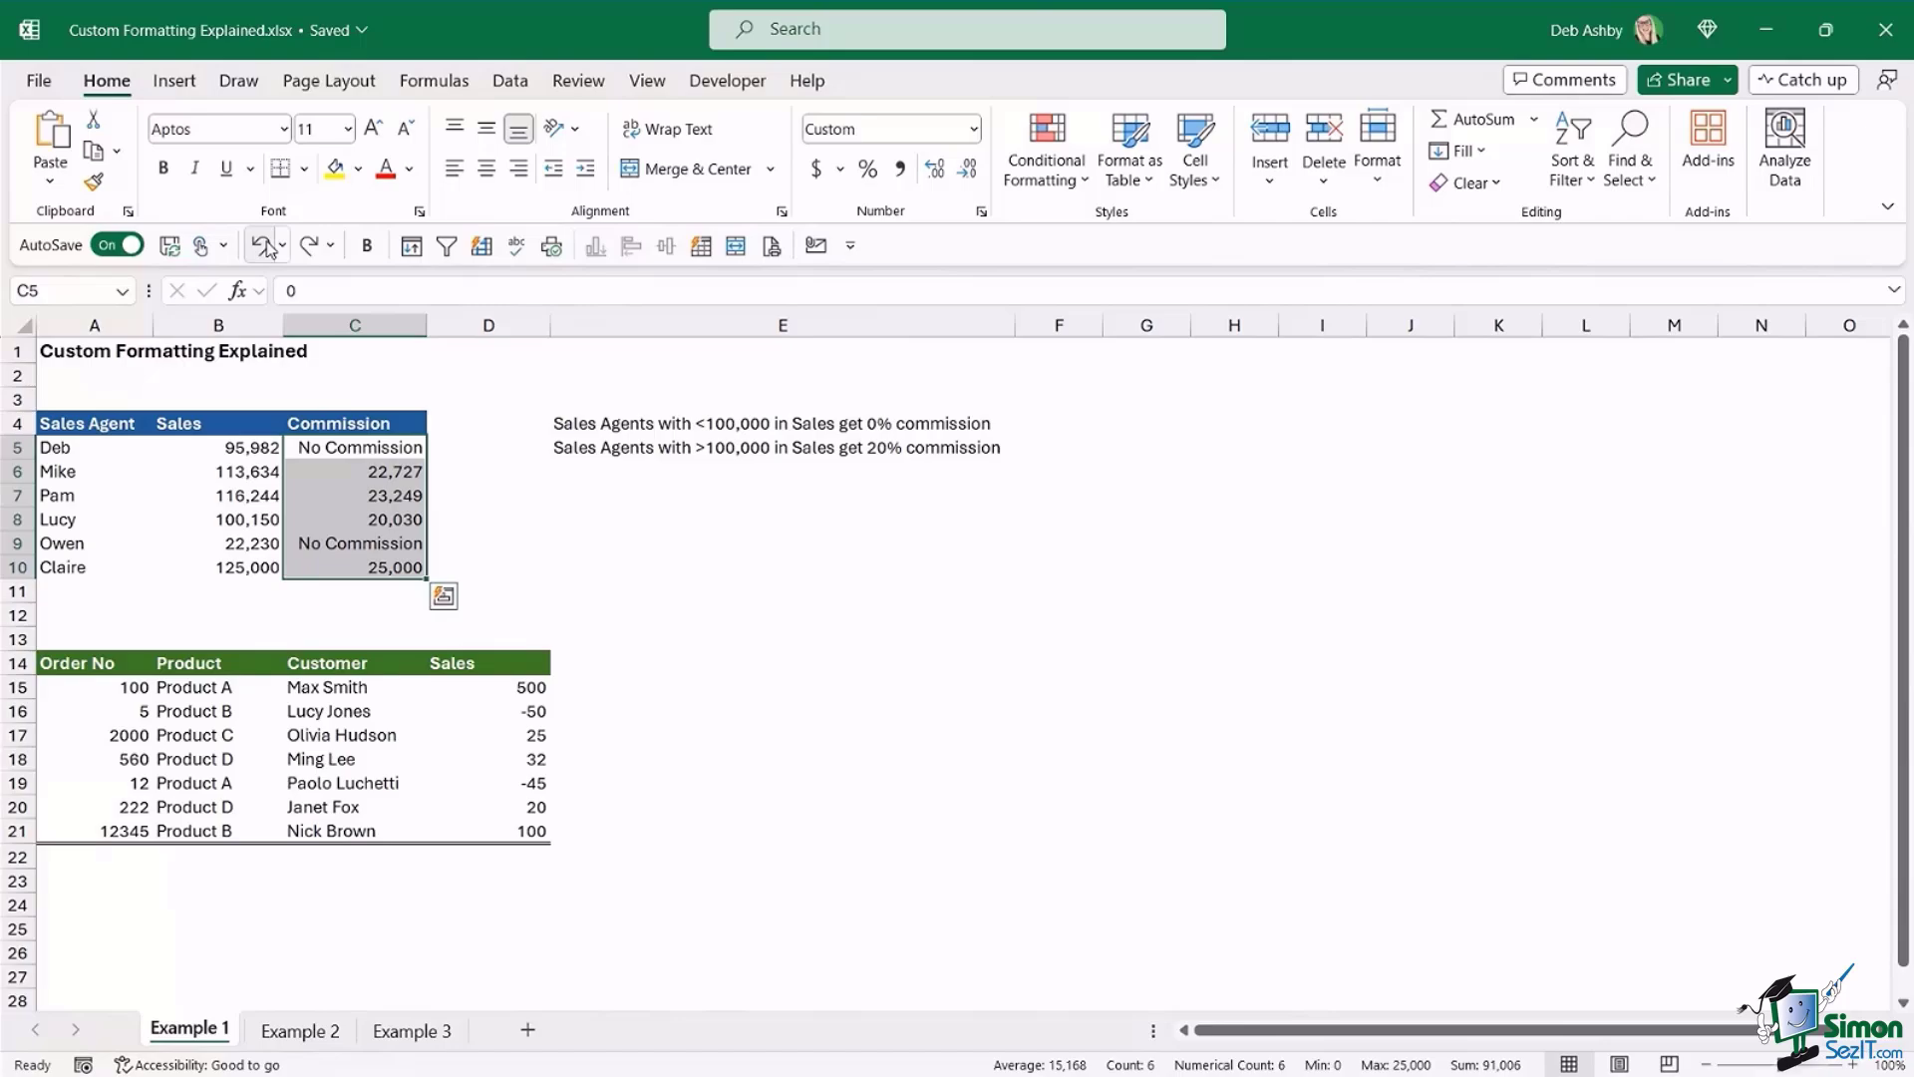
{"action": "key", "text": "ctrl+1"}
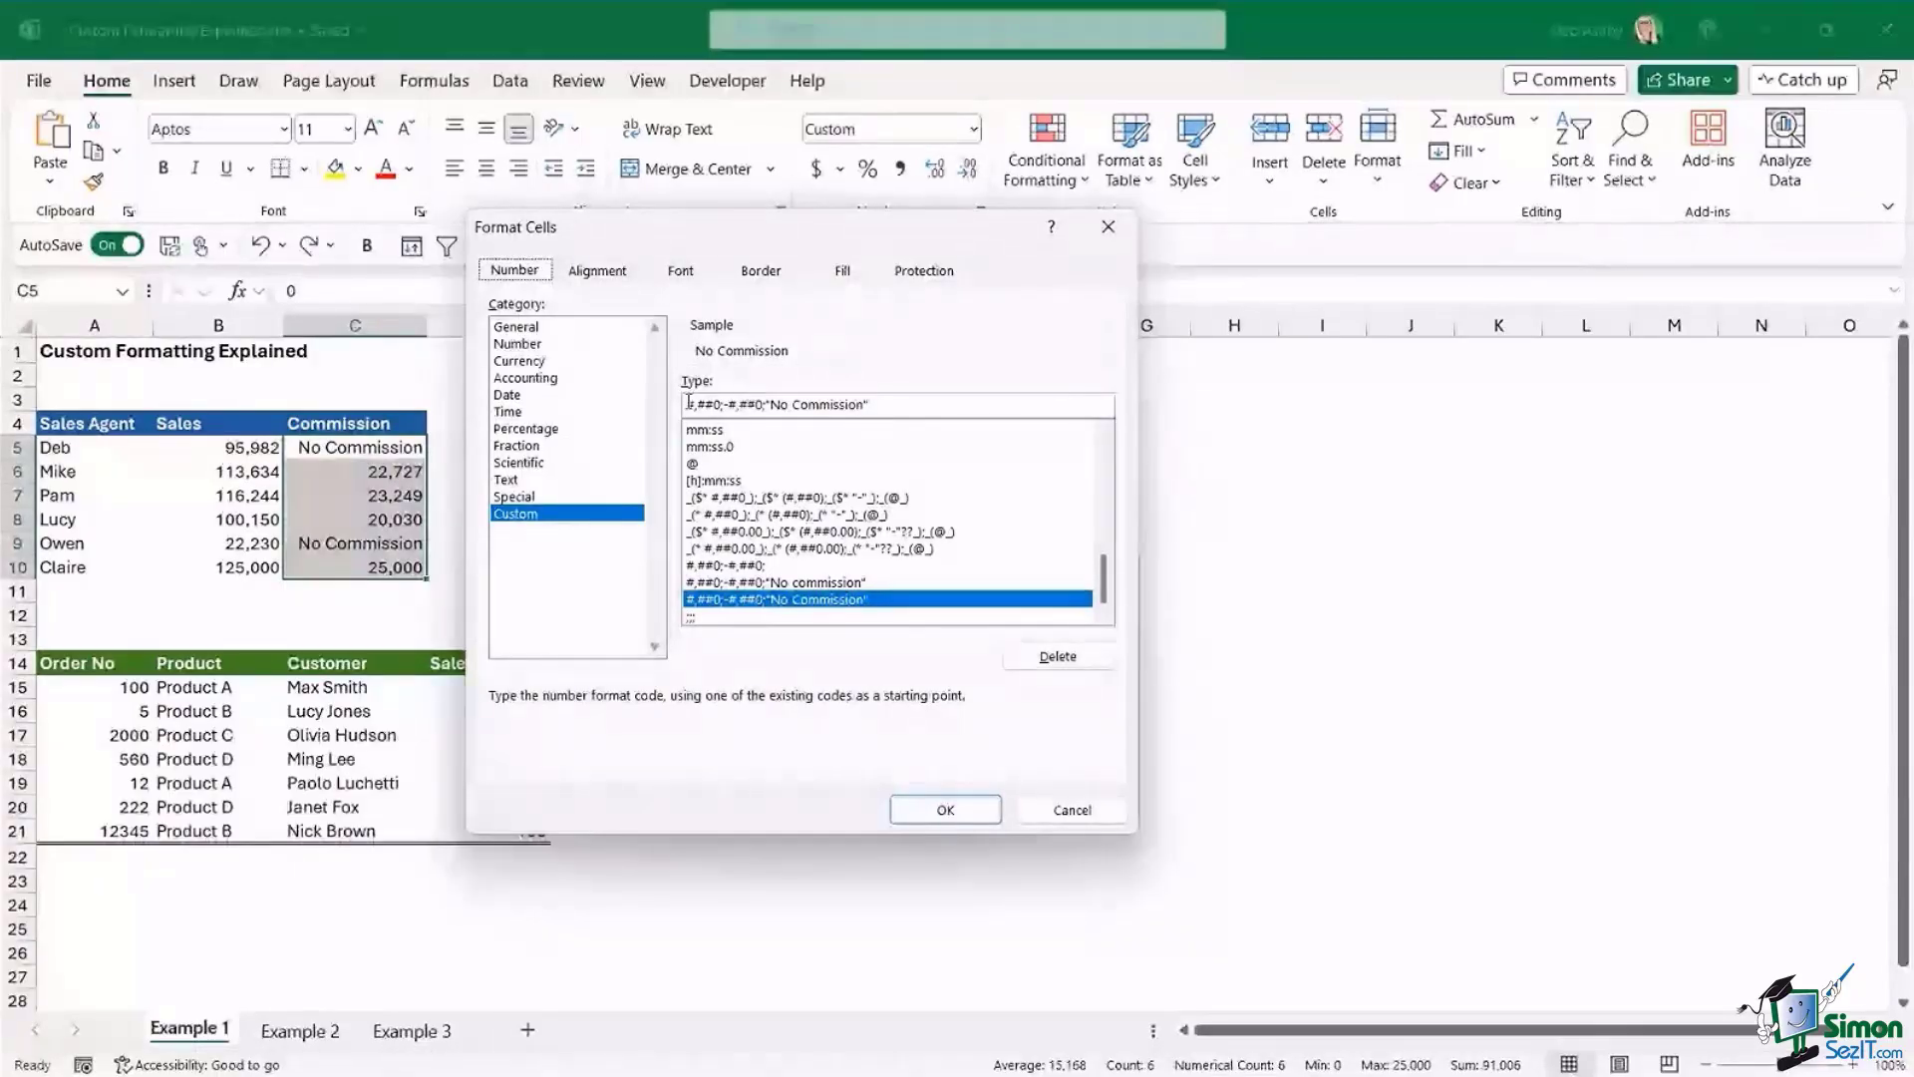
{"action": "left_click_drag", "start_coordinate": [687, 404], "coordinate": [720, 404]}
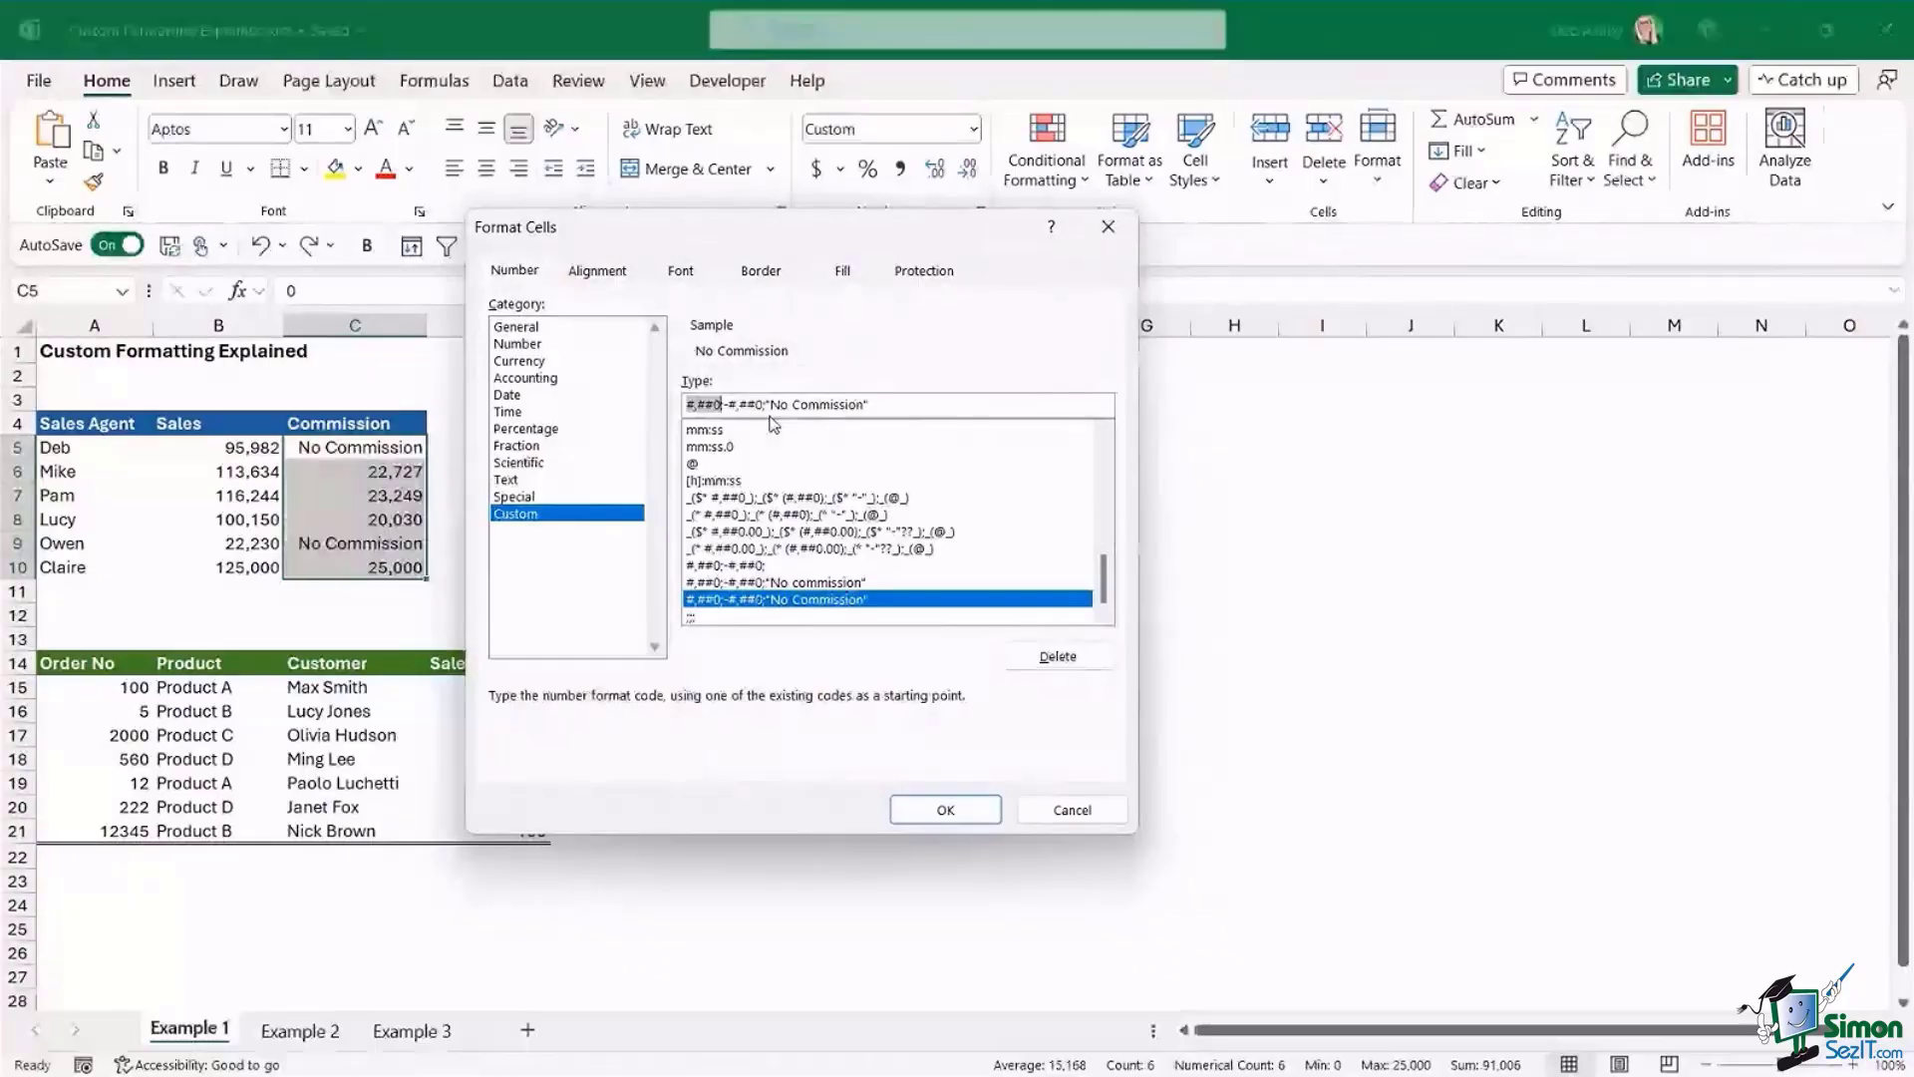
{"action": "left_click", "coordinate": [695, 405]}
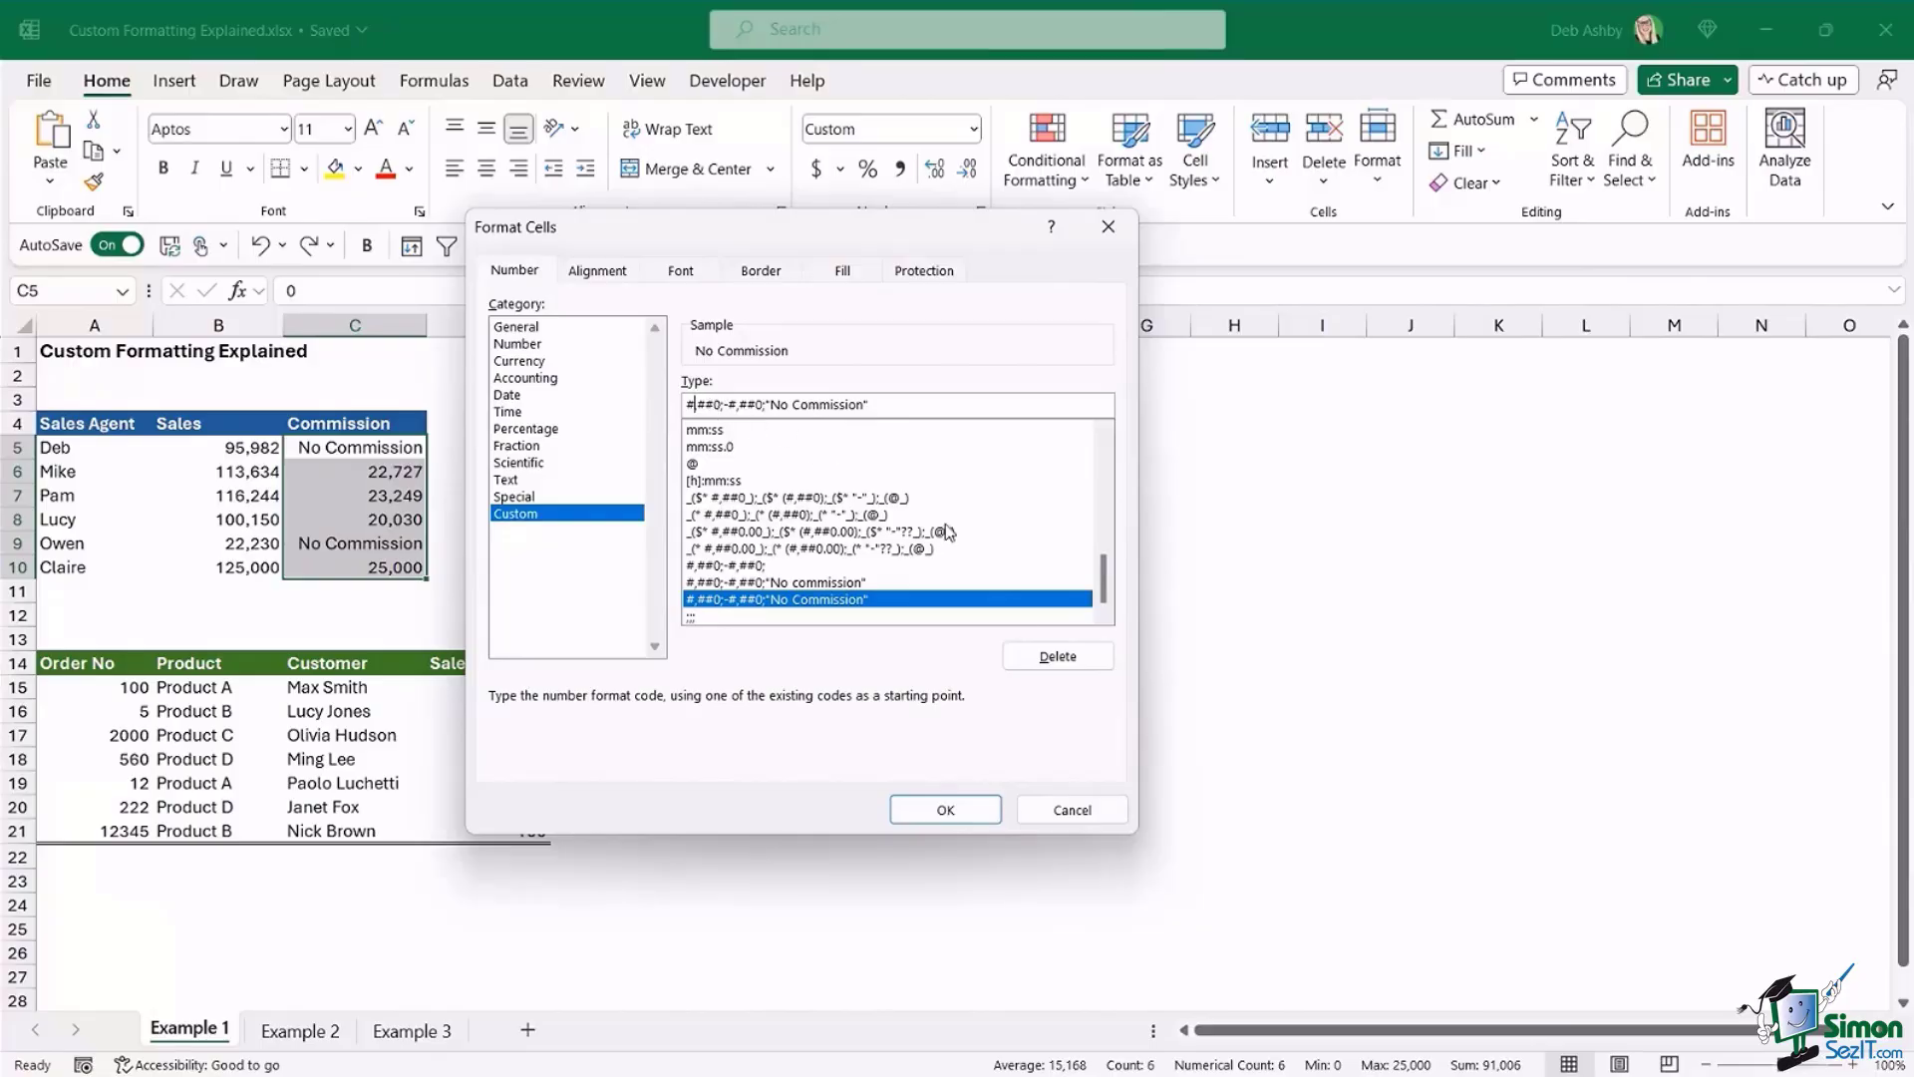
{"action": "left_click", "coordinate": [1084, 811]}
{"action": "left_click", "coordinate": [721, 686]}
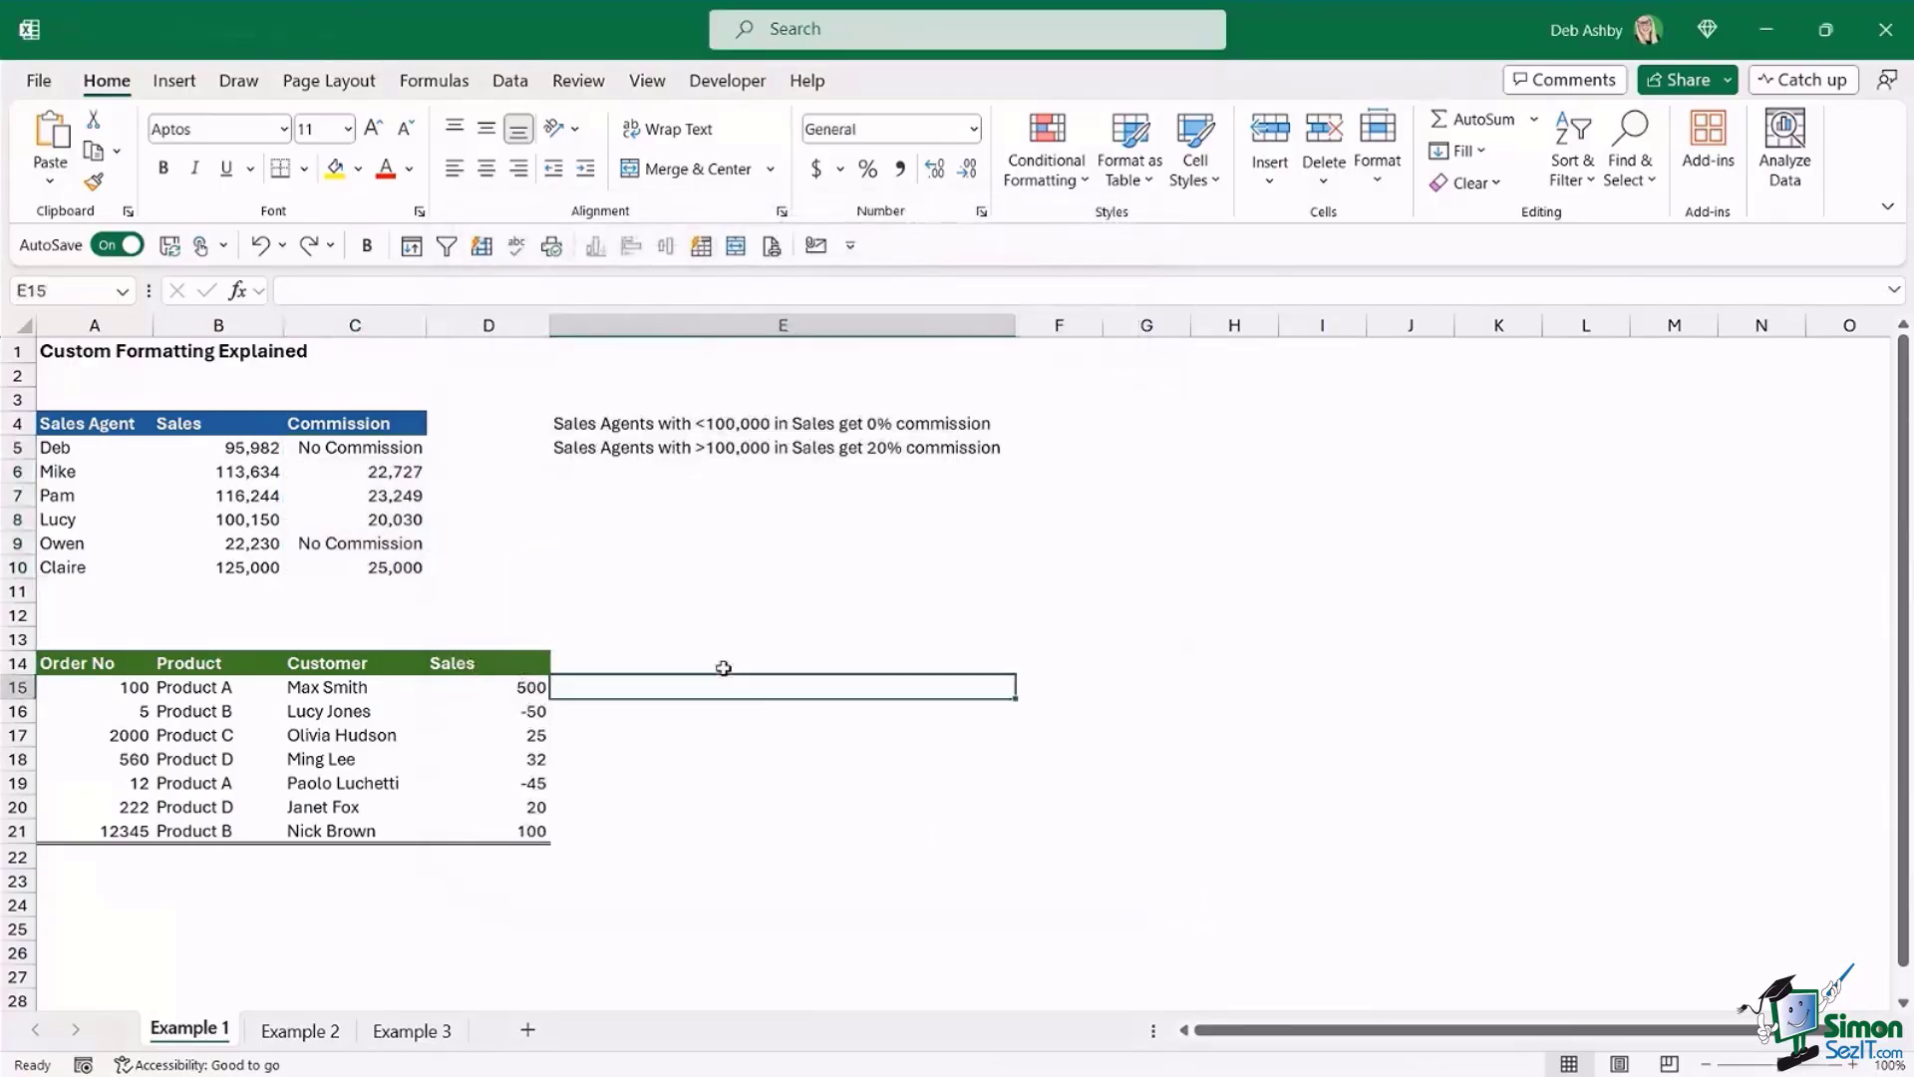
- Examine the Order No, Product, Customer and Sales columns of the order table in rows 14 to 21
{"action": "scroll", "coordinate": [712, 613], "scroll_direction": "down", "scroll_amount": 2}
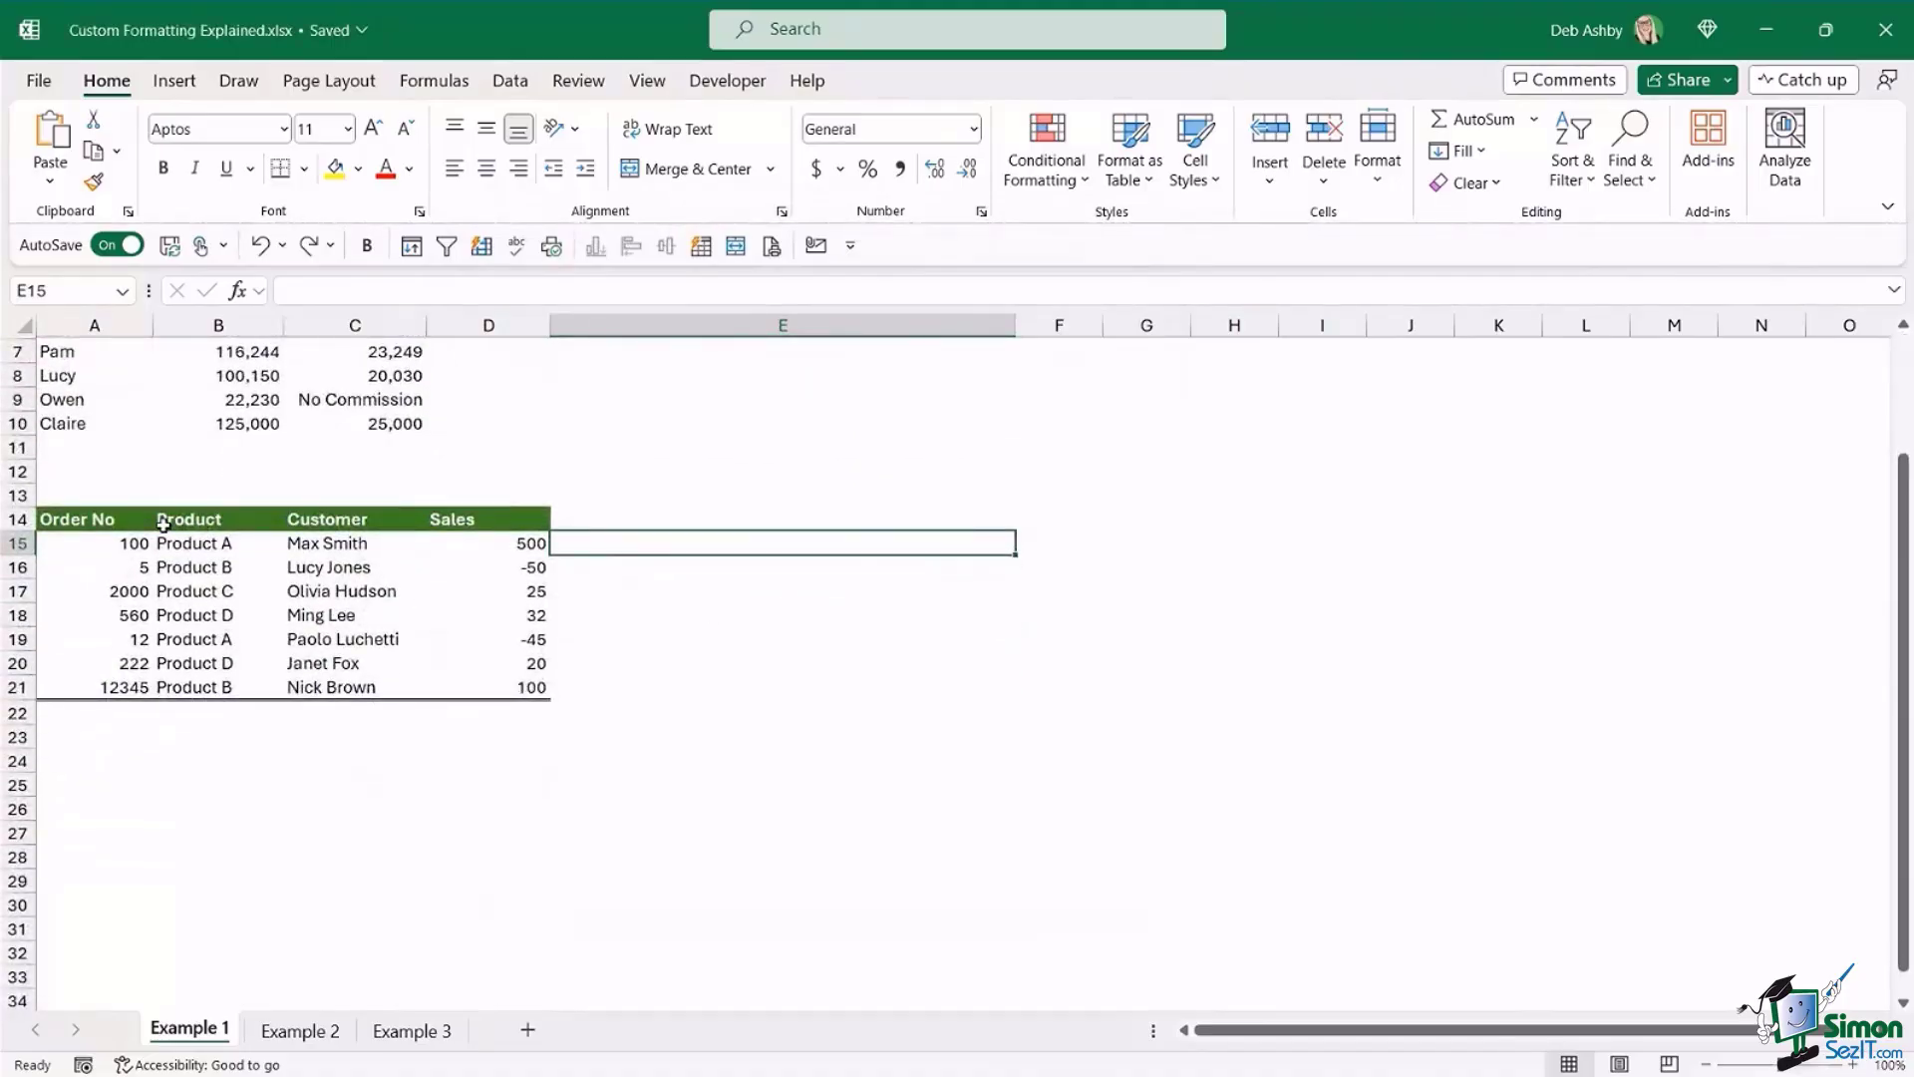
{"action": "left_click_drag", "start_coordinate": [106, 519], "coordinate": [448, 667]}
{"action": "left_click", "coordinate": [648, 632]}
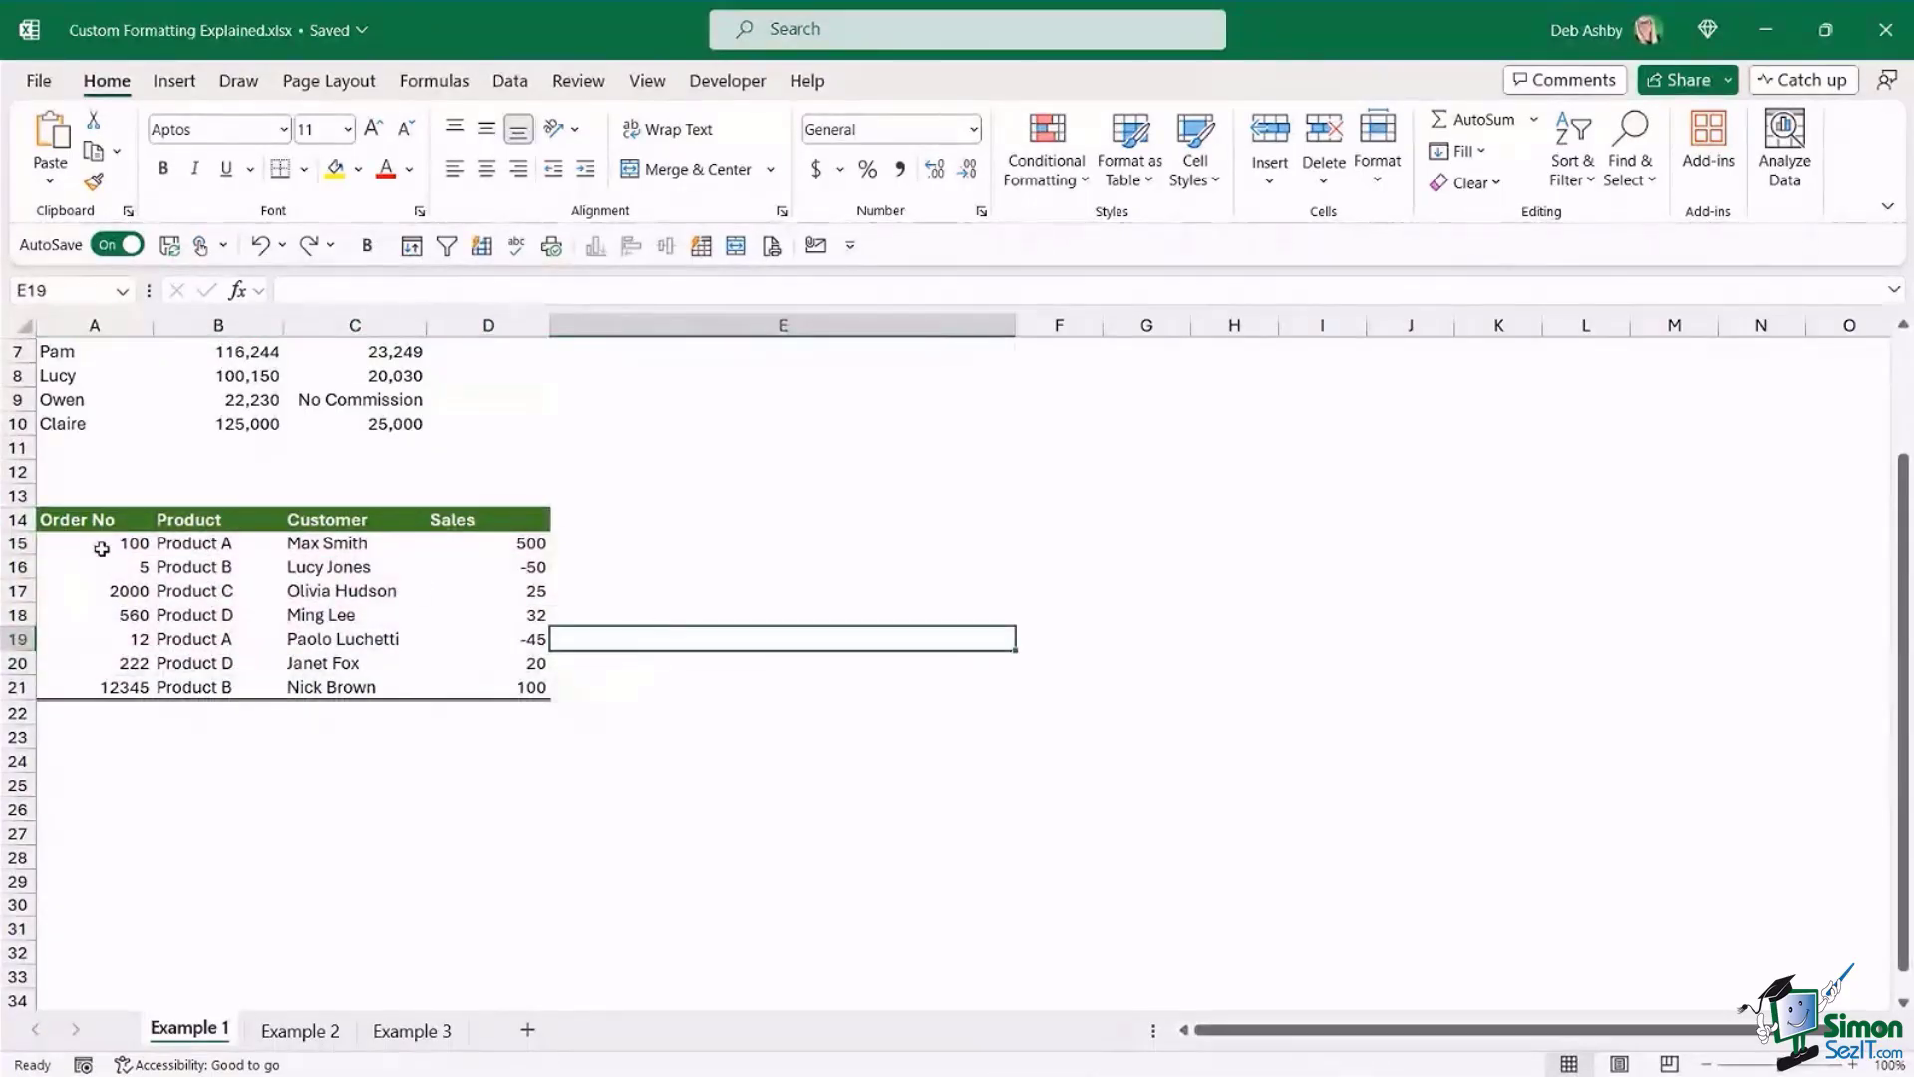
{"action": "left_click_drag", "start_coordinate": [112, 540], "coordinate": [99, 684]}
{"action": "left_click_drag", "start_coordinate": [205, 543], "coordinate": [204, 682]}
{"action": "left_click_drag", "start_coordinate": [329, 543], "coordinate": [309, 688]}
{"action": "left_click_drag", "start_coordinate": [495, 543], "coordinate": [484, 689]}
{"action": "left_click", "coordinate": [787, 601]}
{"action": "left_click_drag", "start_coordinate": [100, 544], "coordinate": [100, 678]}
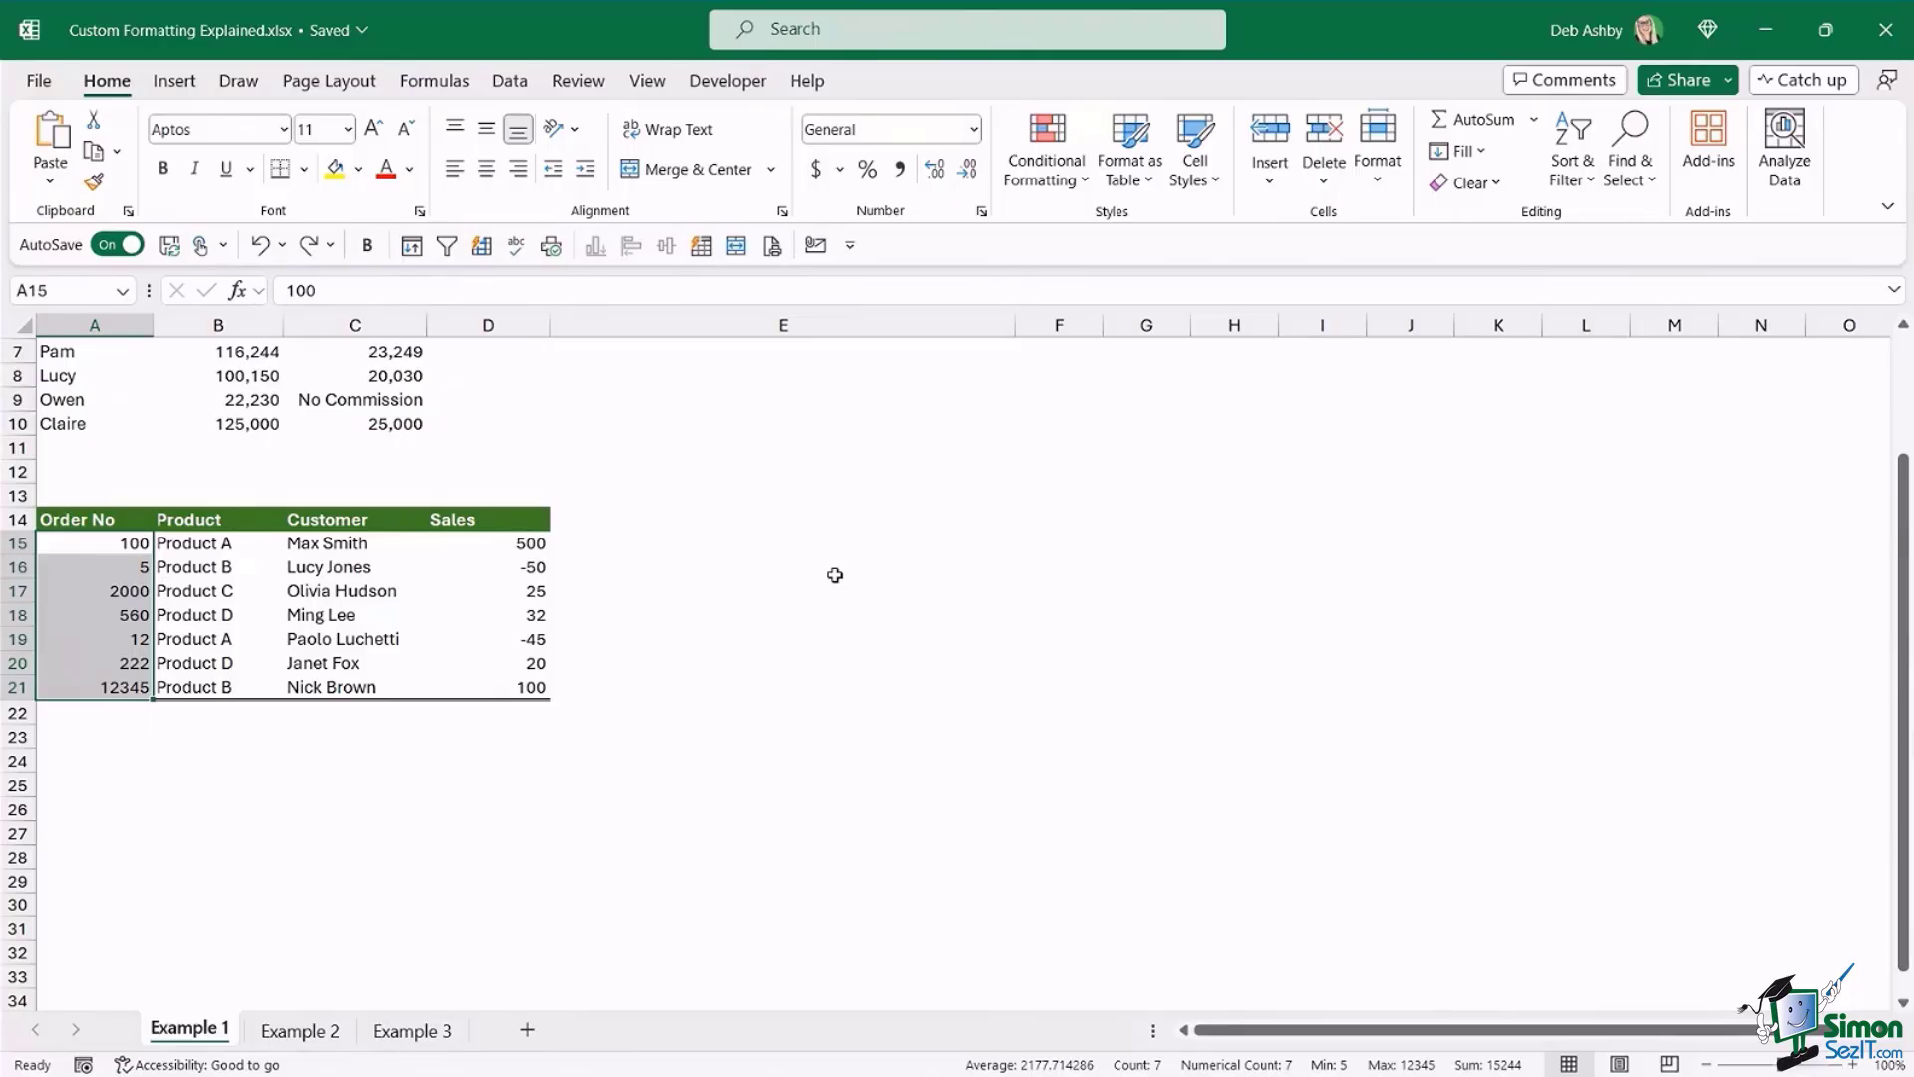
{"action": "left_click", "coordinate": [99, 544]}
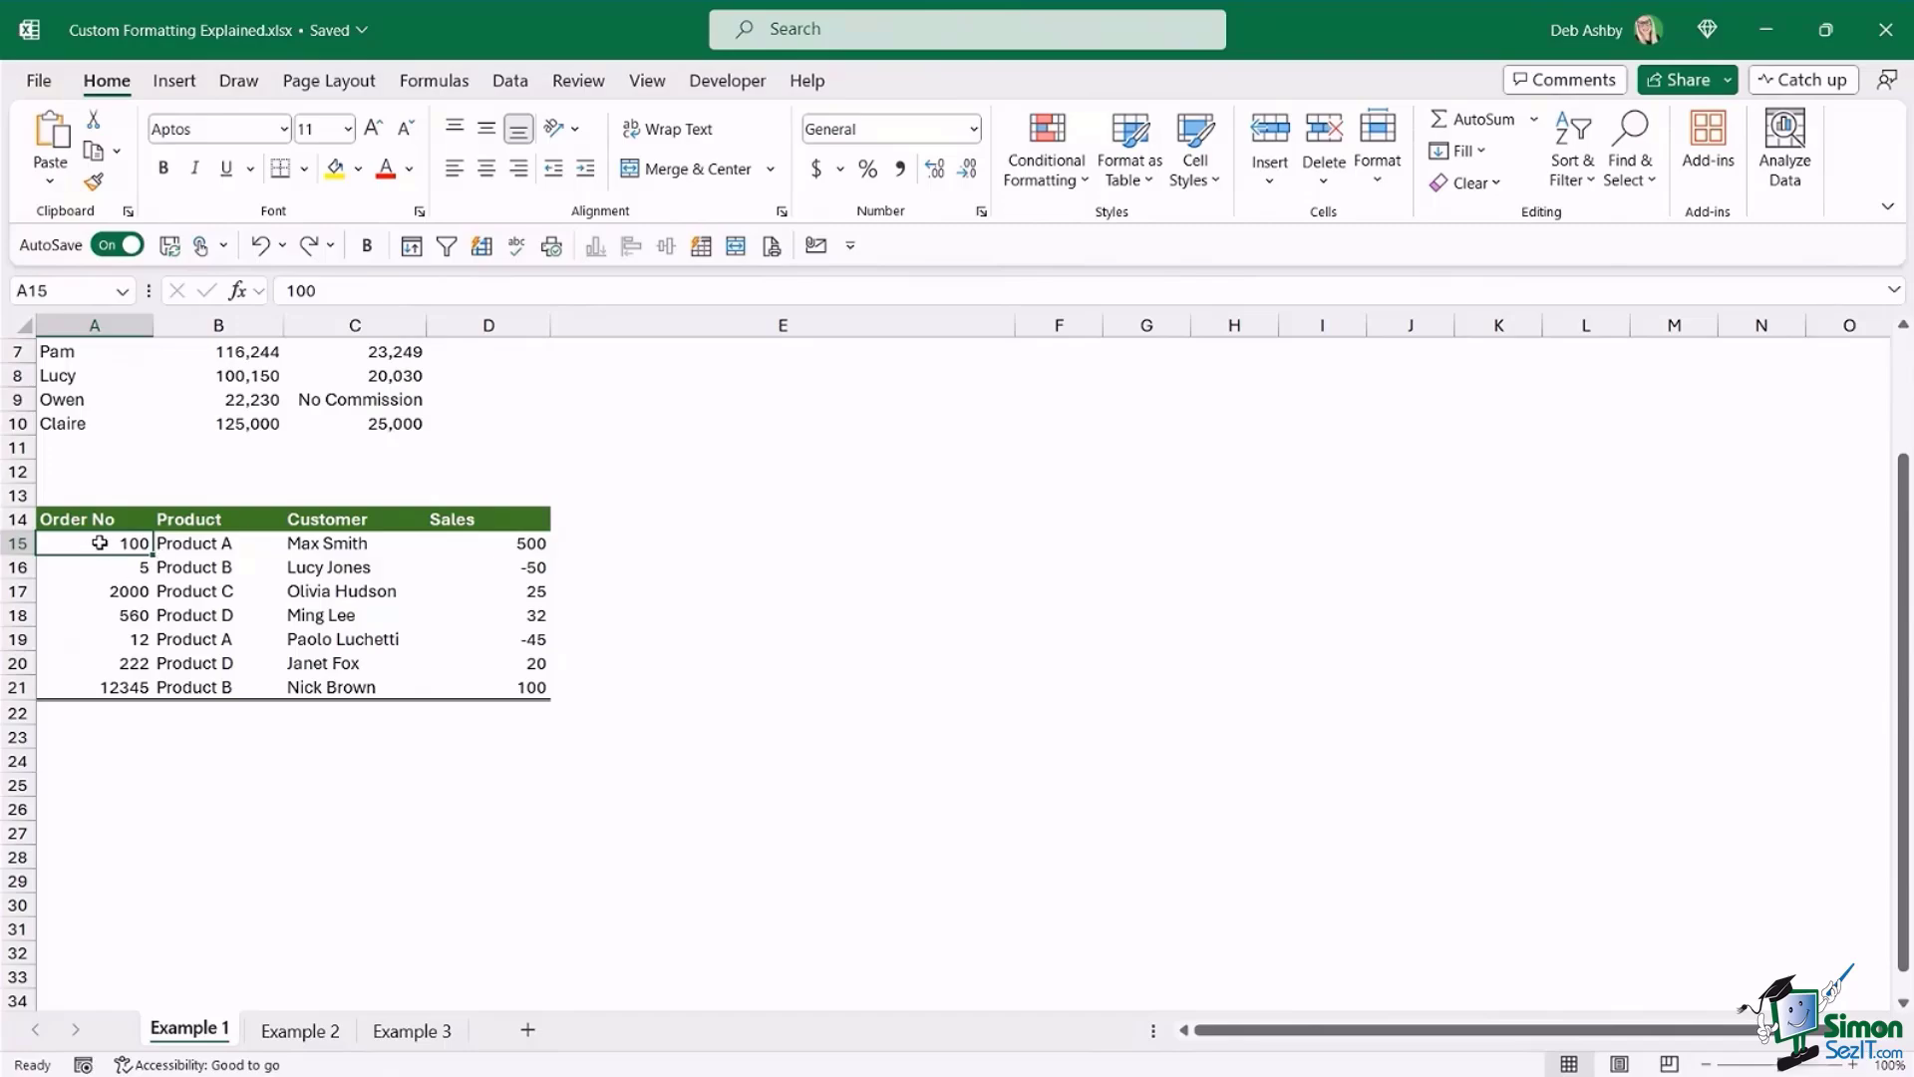
- Apply the custom number format ##### to the order numbers in A15:A21
{"action": "left_click_drag", "start_coordinate": [93, 542], "coordinate": [98, 690]}
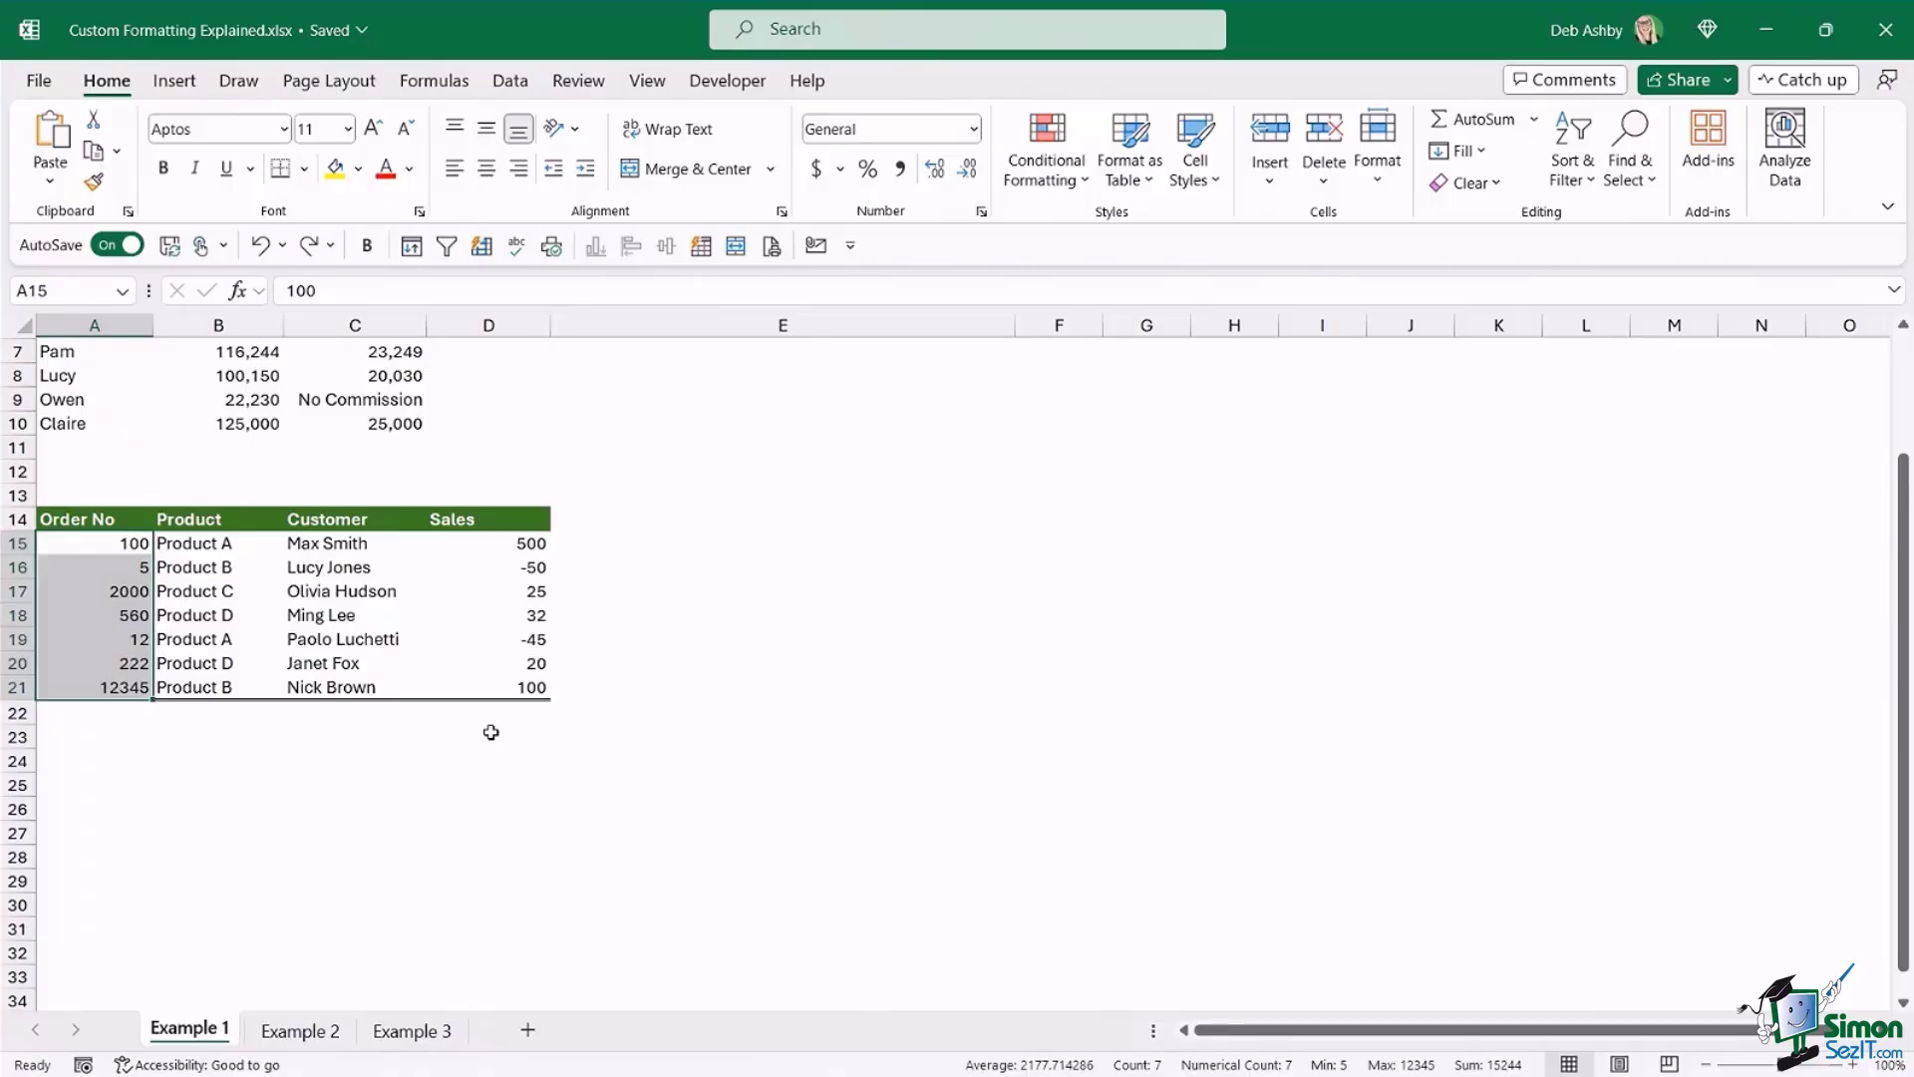
{"action": "key", "text": "ctrl+1"}
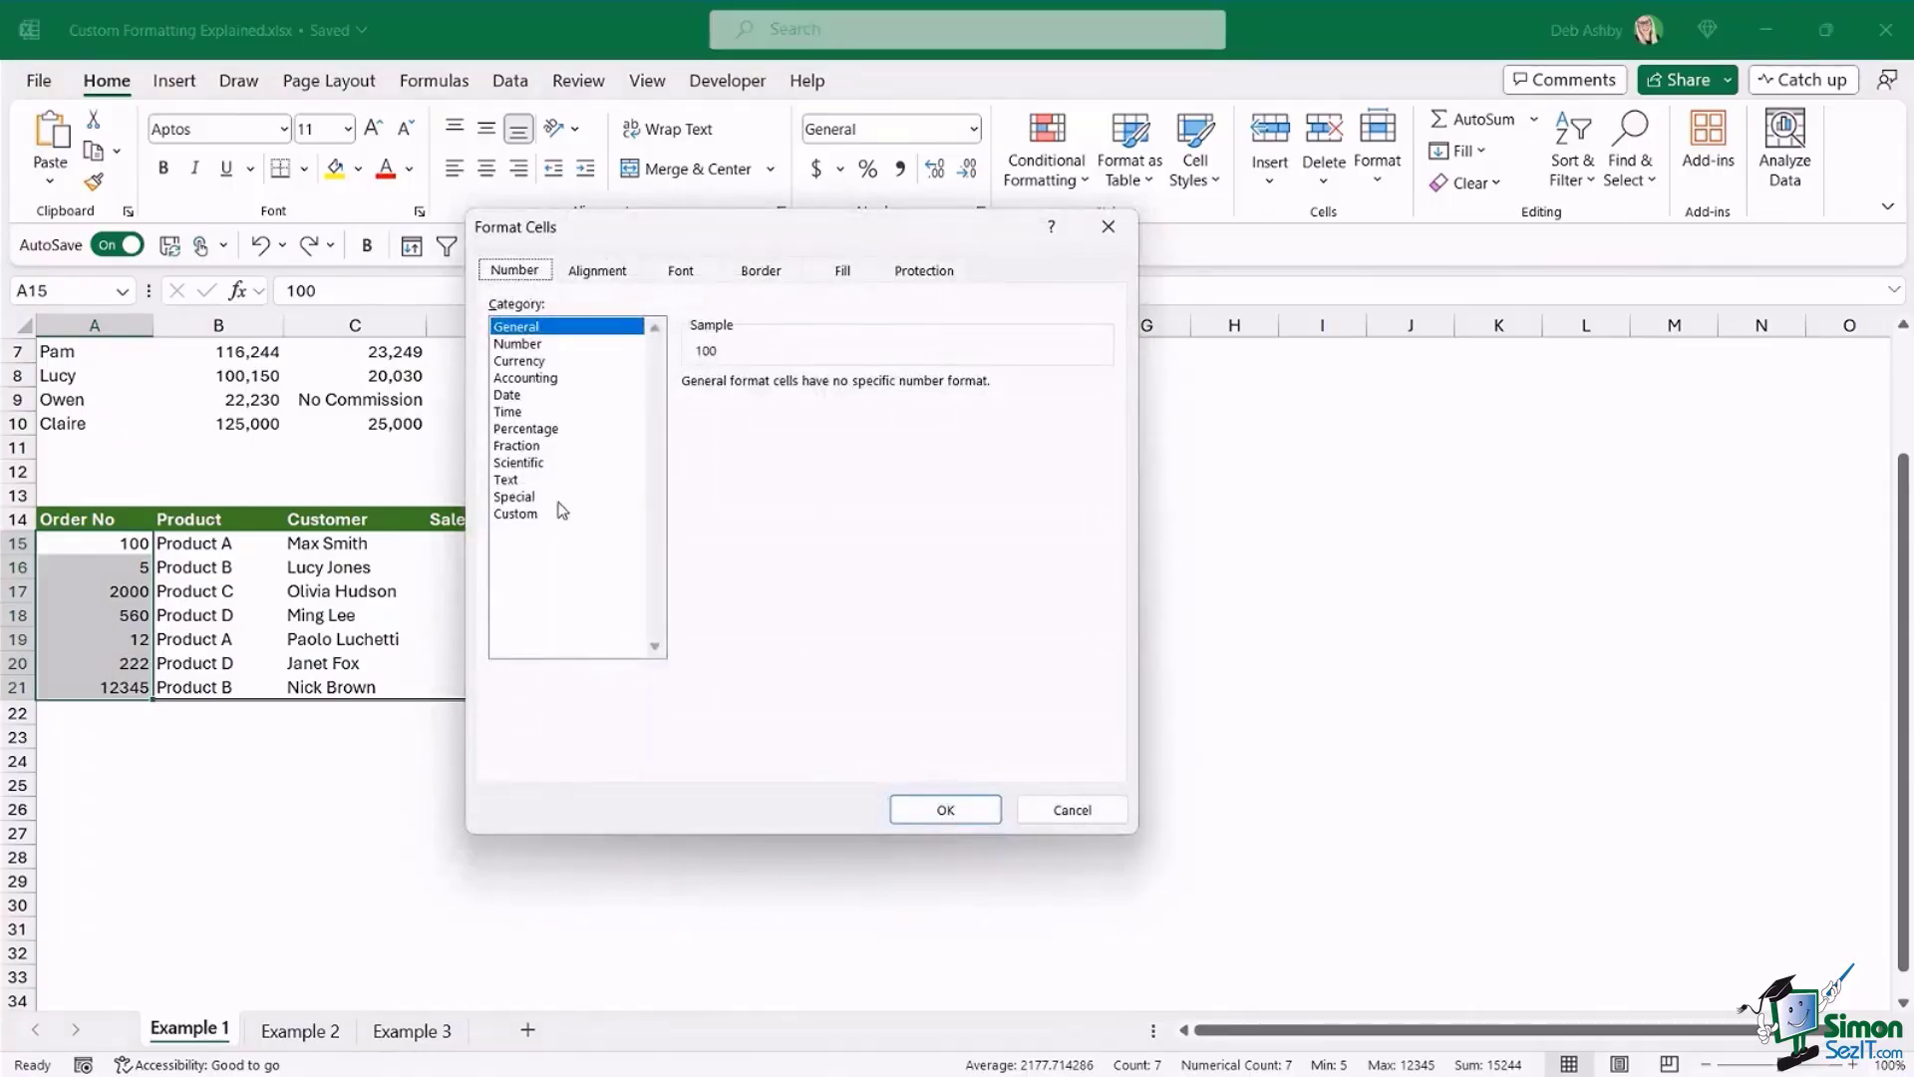
{"action": "left_click", "coordinate": [546, 513]}
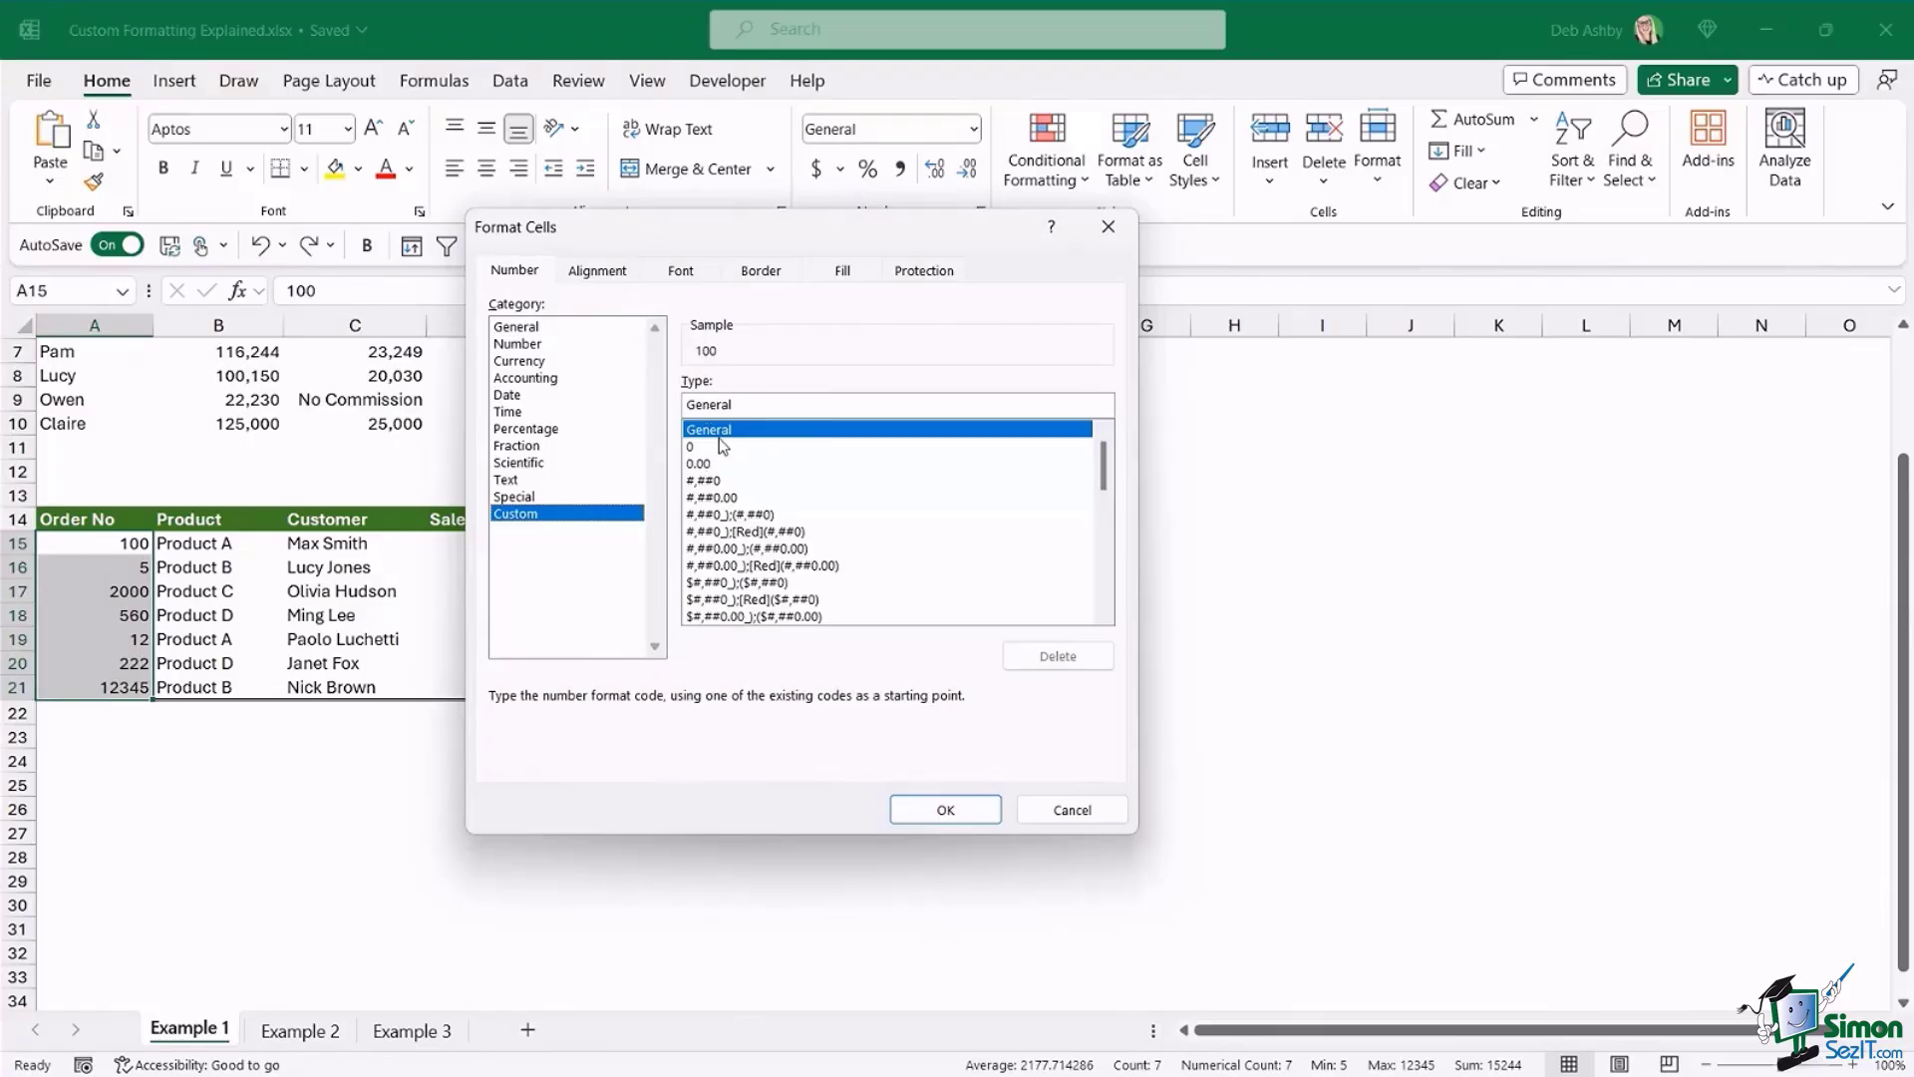
{"action": "left_click", "coordinate": [749, 404]}
{"action": "key", "text": "BackSpace"}
{"action": "key", "text": "BackSpace"}
{"action": "key", "text": "BackSpace"}
{"action": "key", "text": "BackSpace"}
{"action": "key", "text": "BackSpace"}
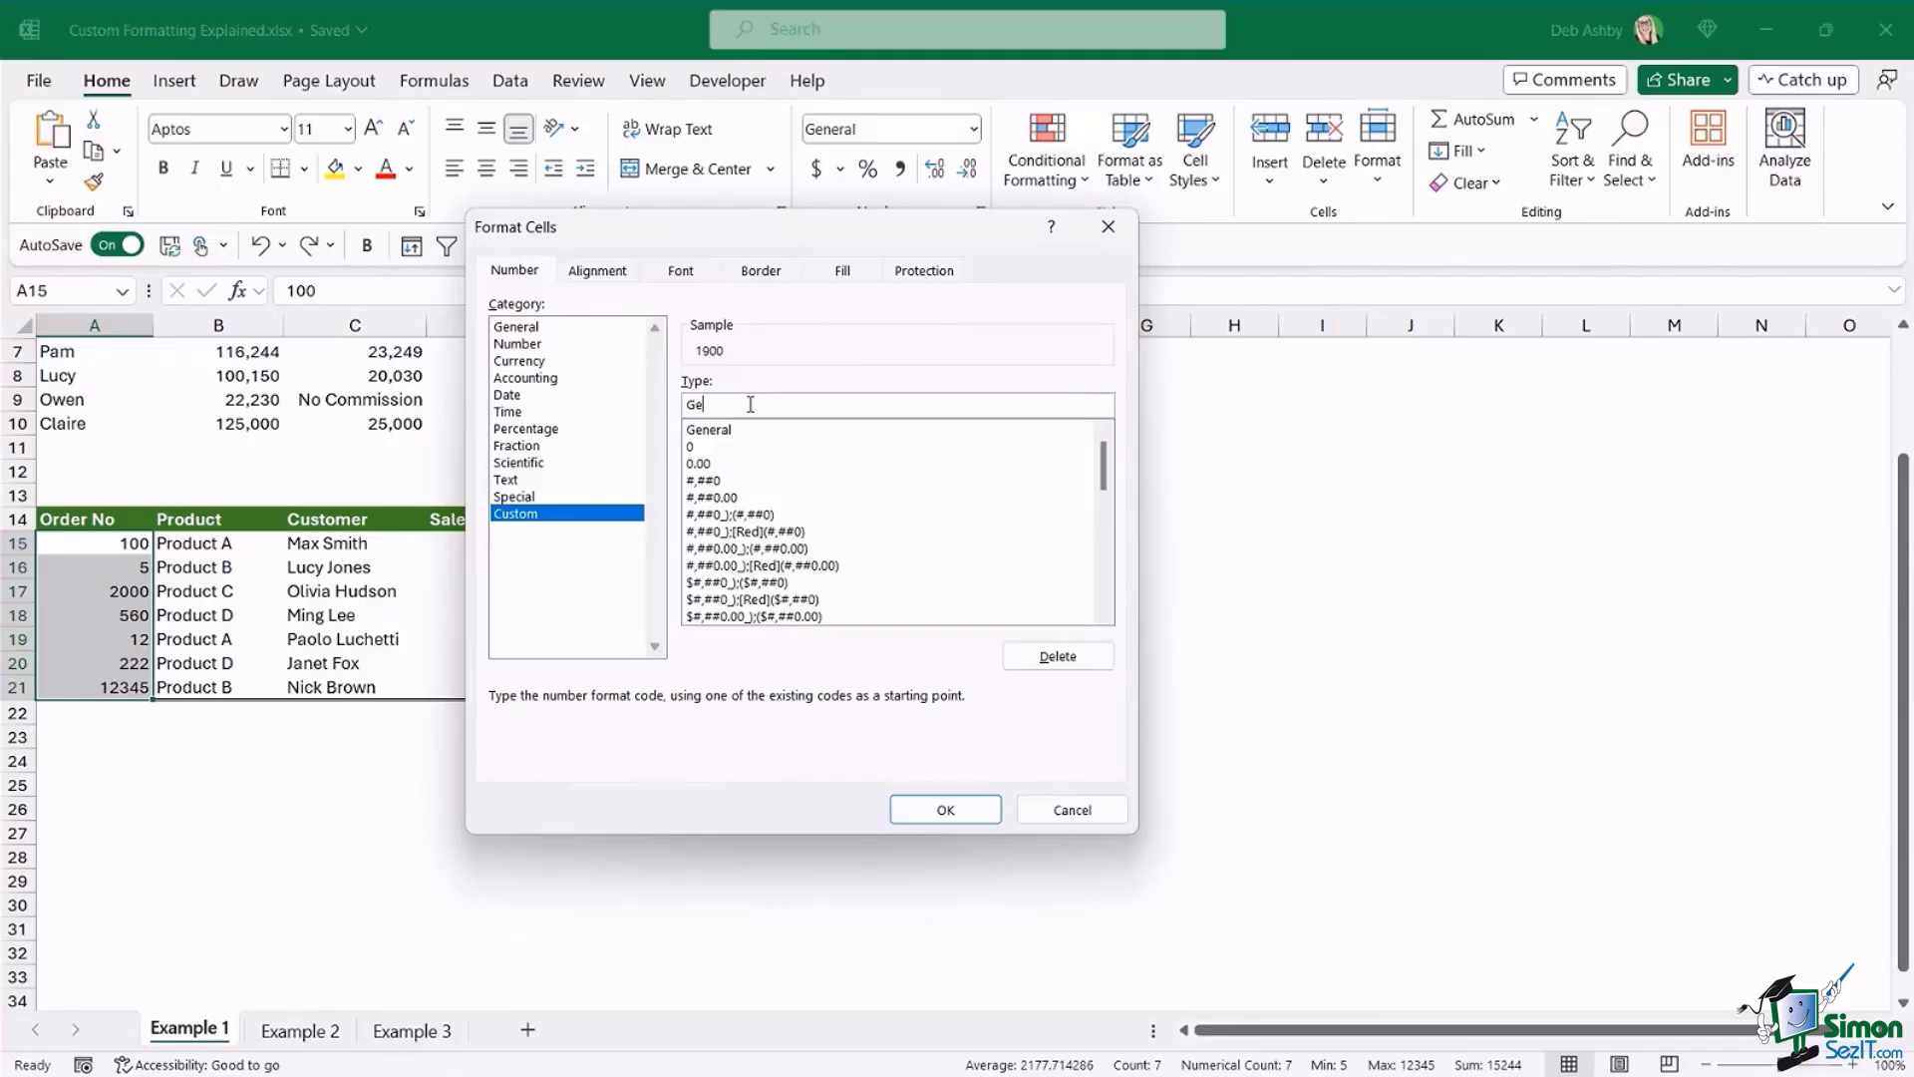
{"action": "key", "text": "BackSpace"}
{"action": "key", "text": "BackSpace"}
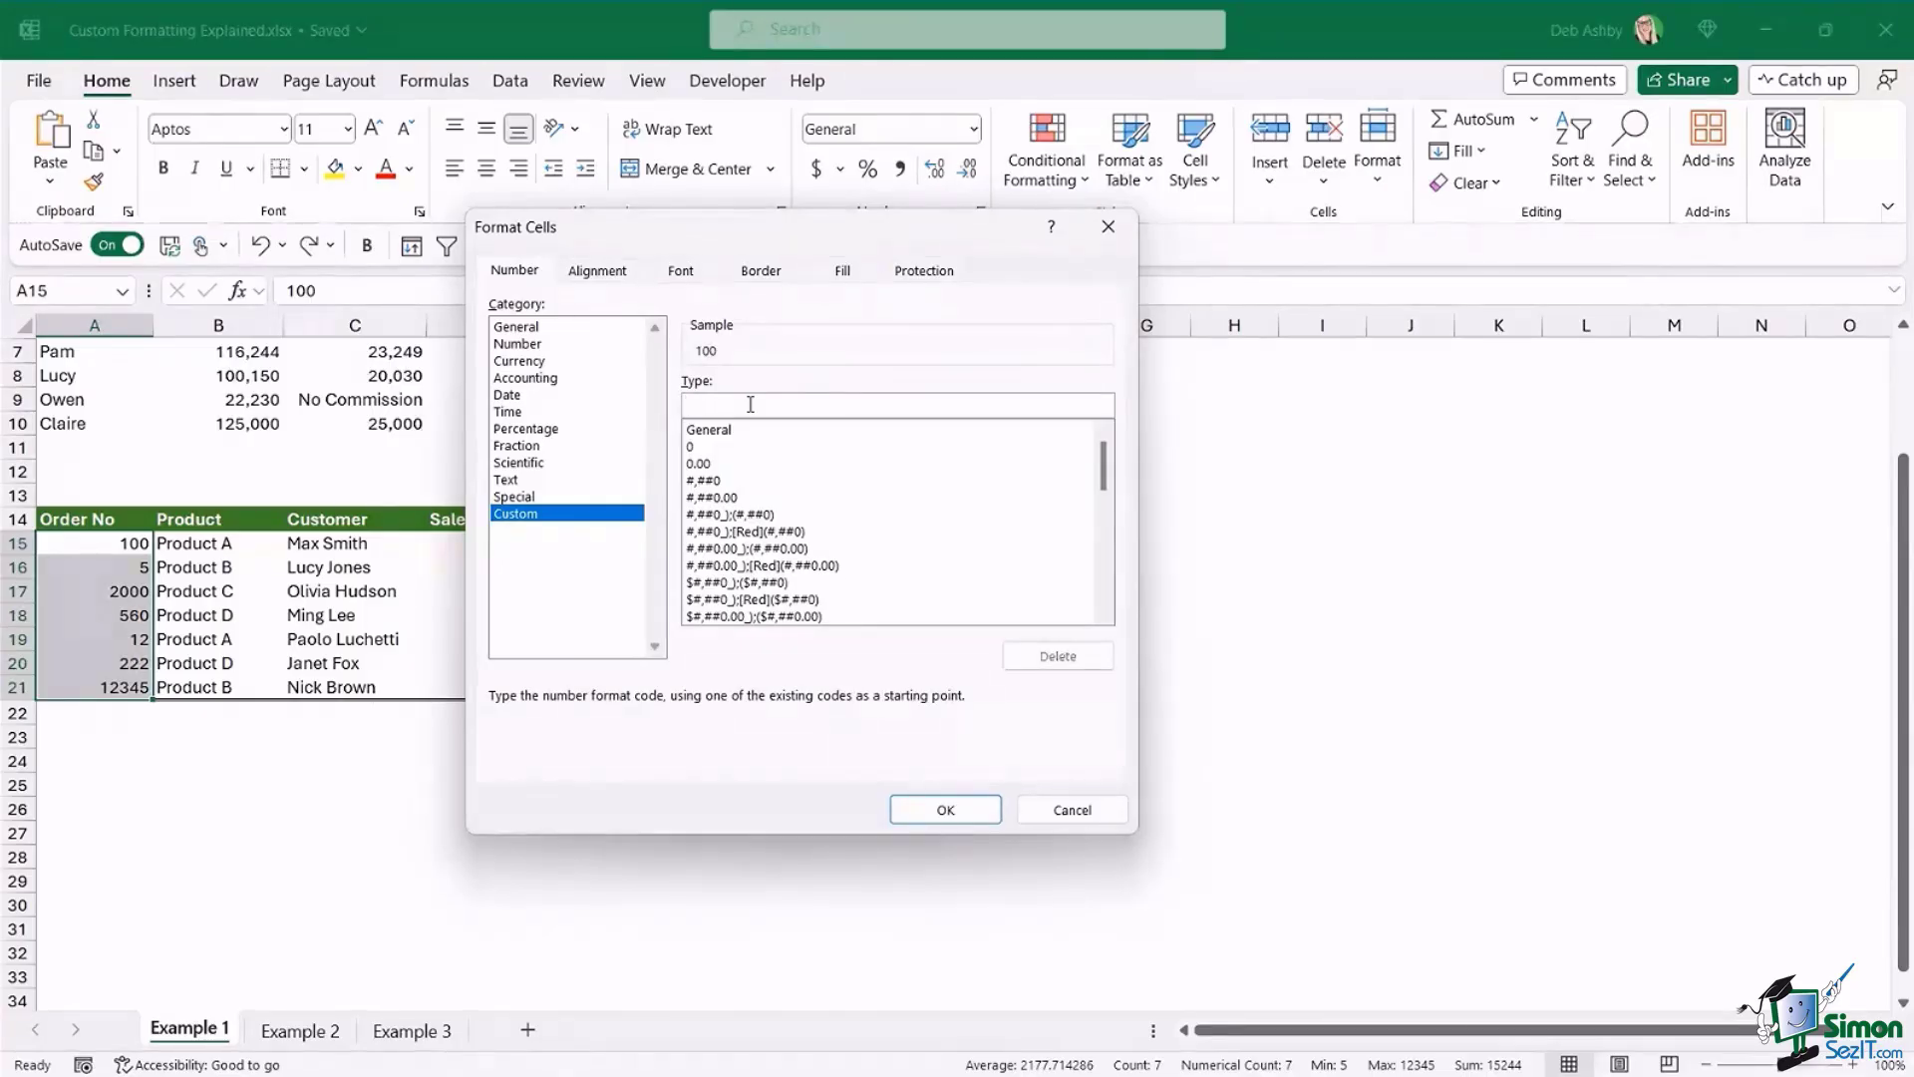
{"action": "type", "text": "#####"}
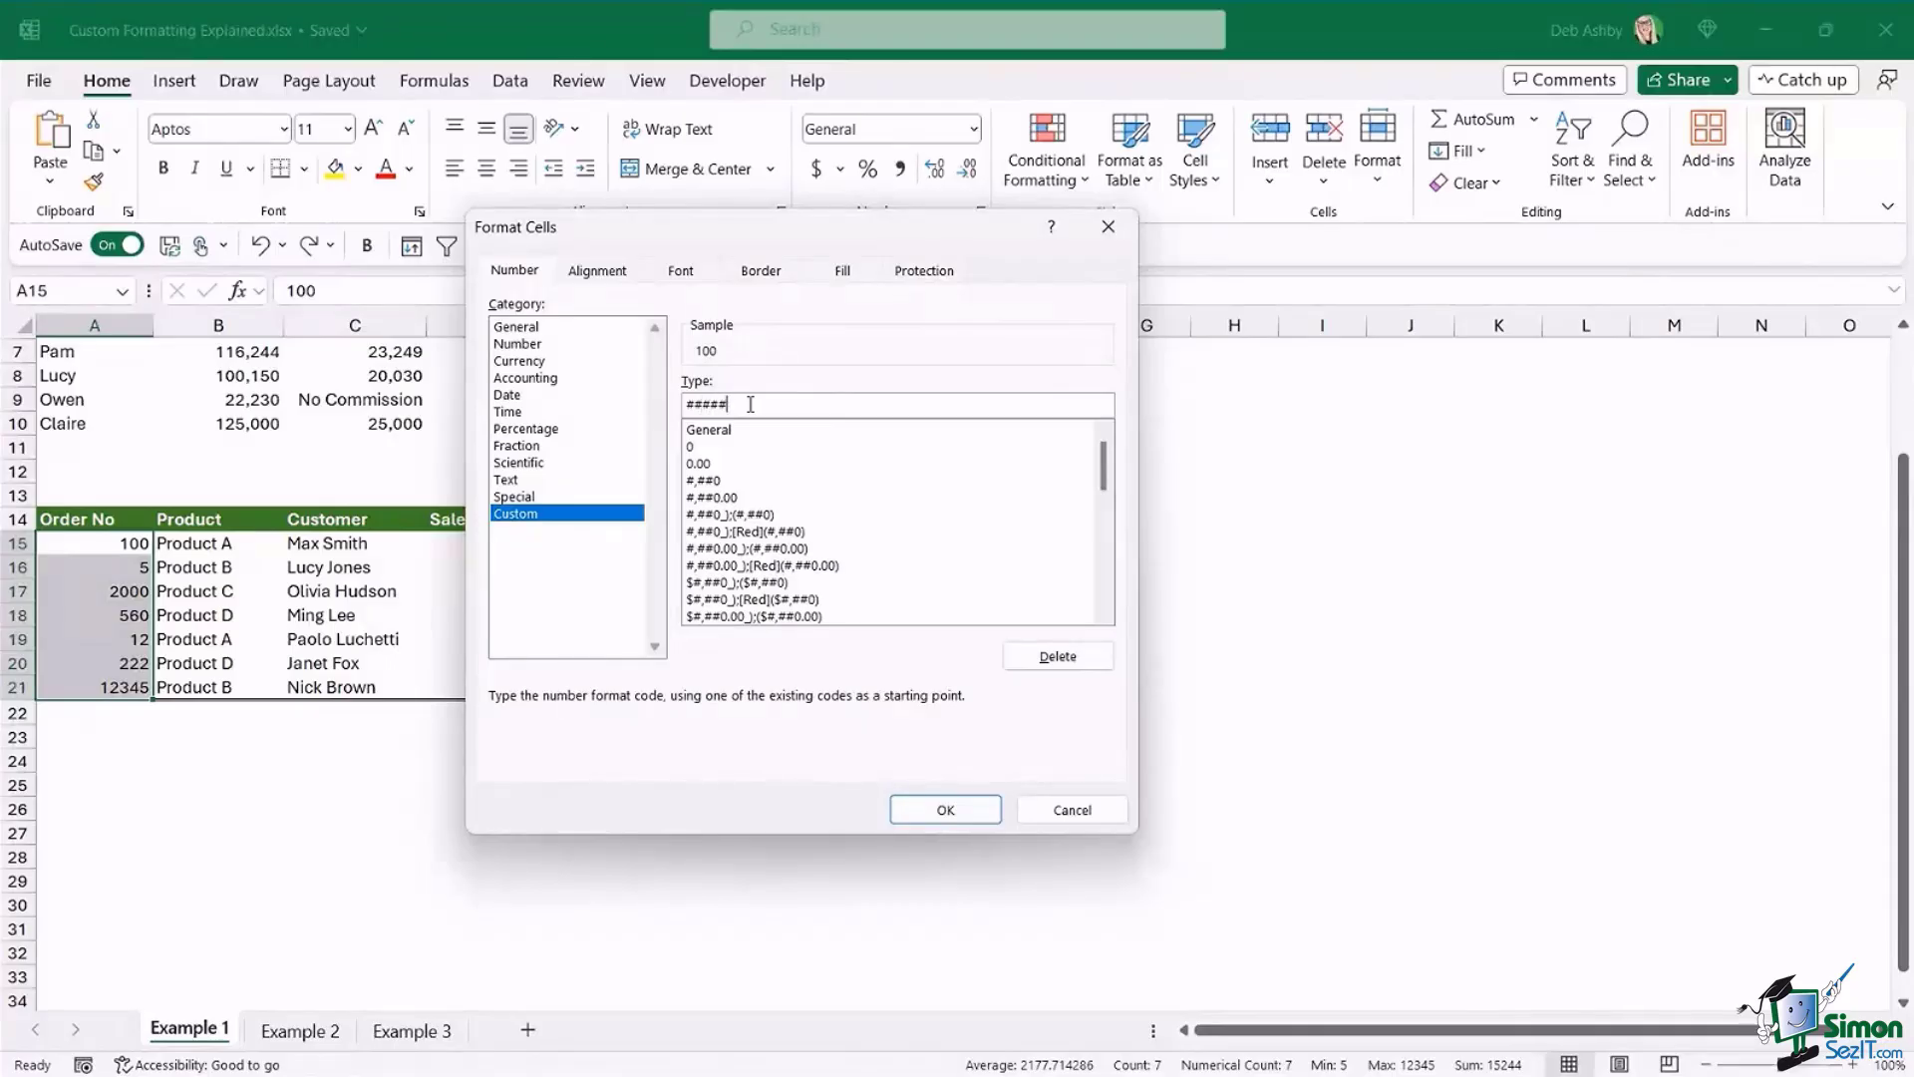
{"action": "left_click", "coordinate": [945, 809]}
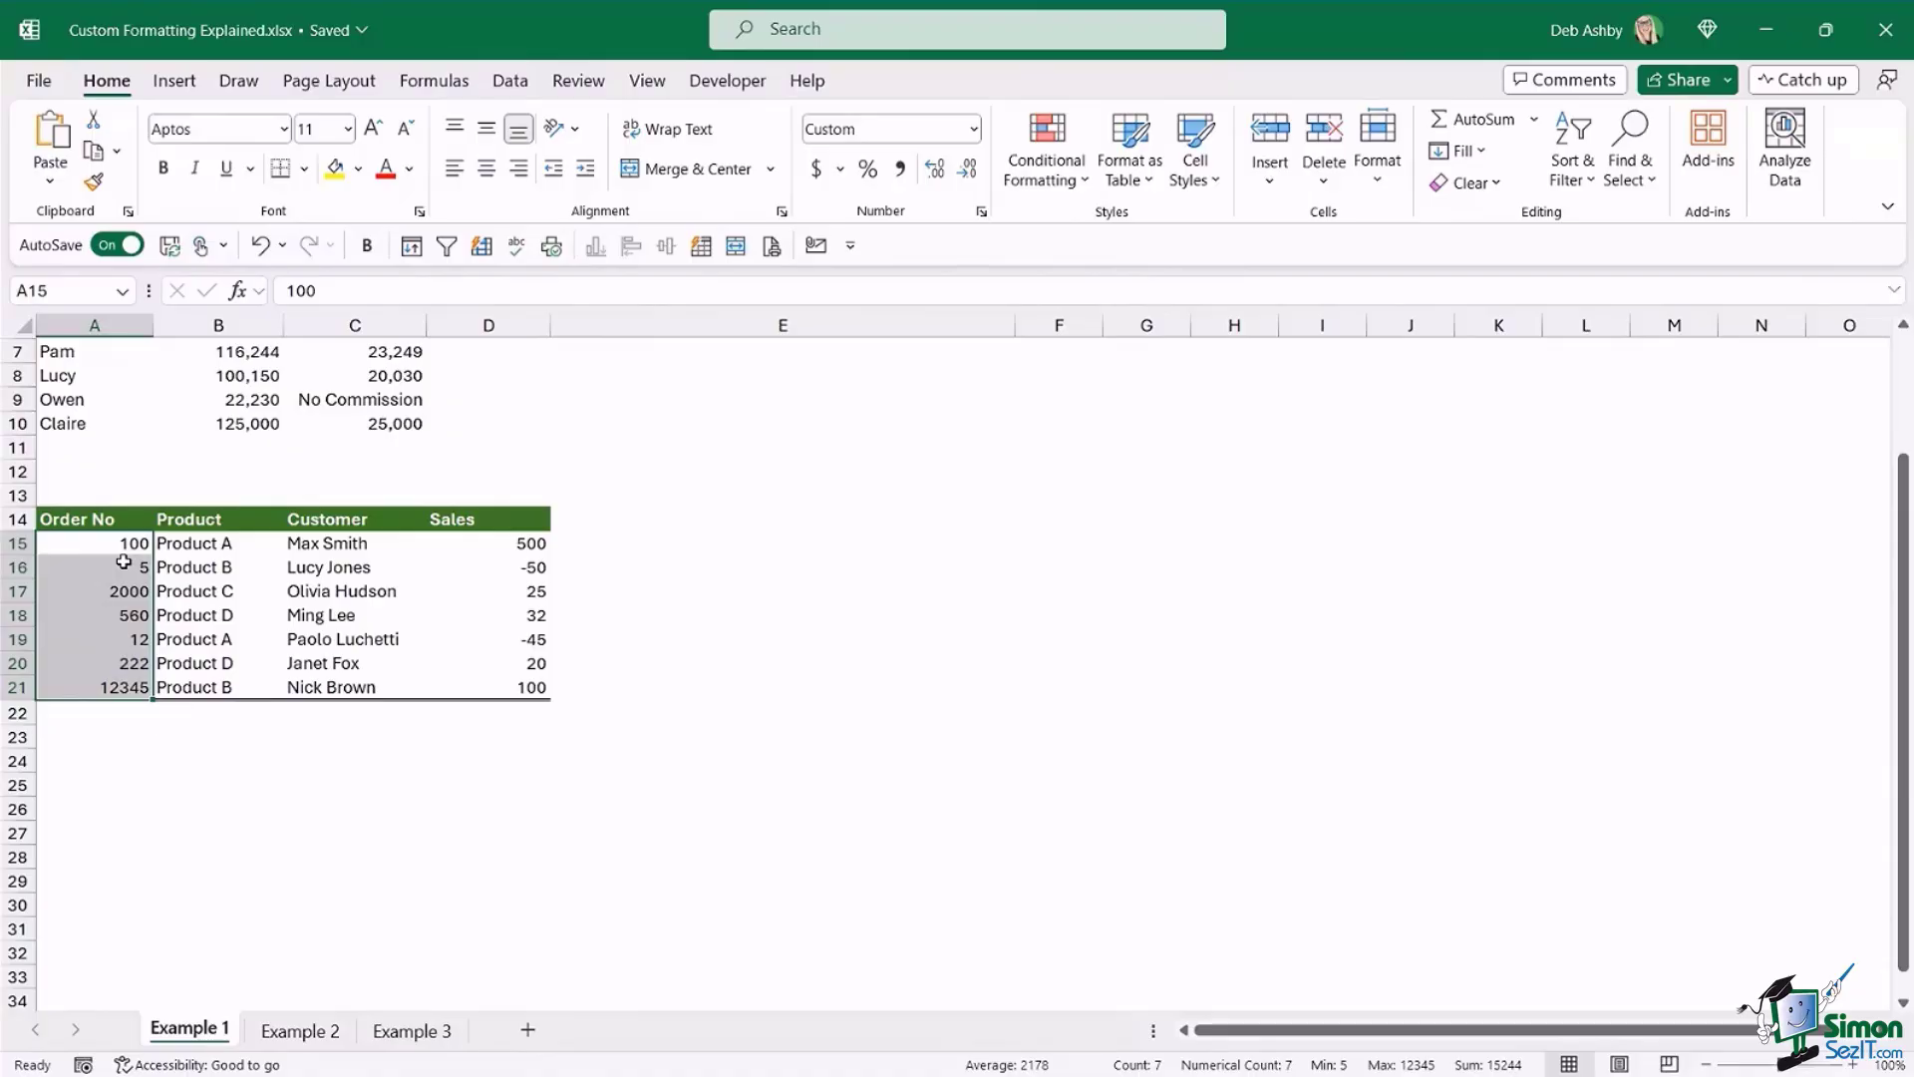
- Replace the custom format of the order numbers in A15:A21 with 00000 to pad them to five digits
{"action": "key", "text": "ctrl+1"}
{"action": "left_click", "coordinate": [742, 403]}
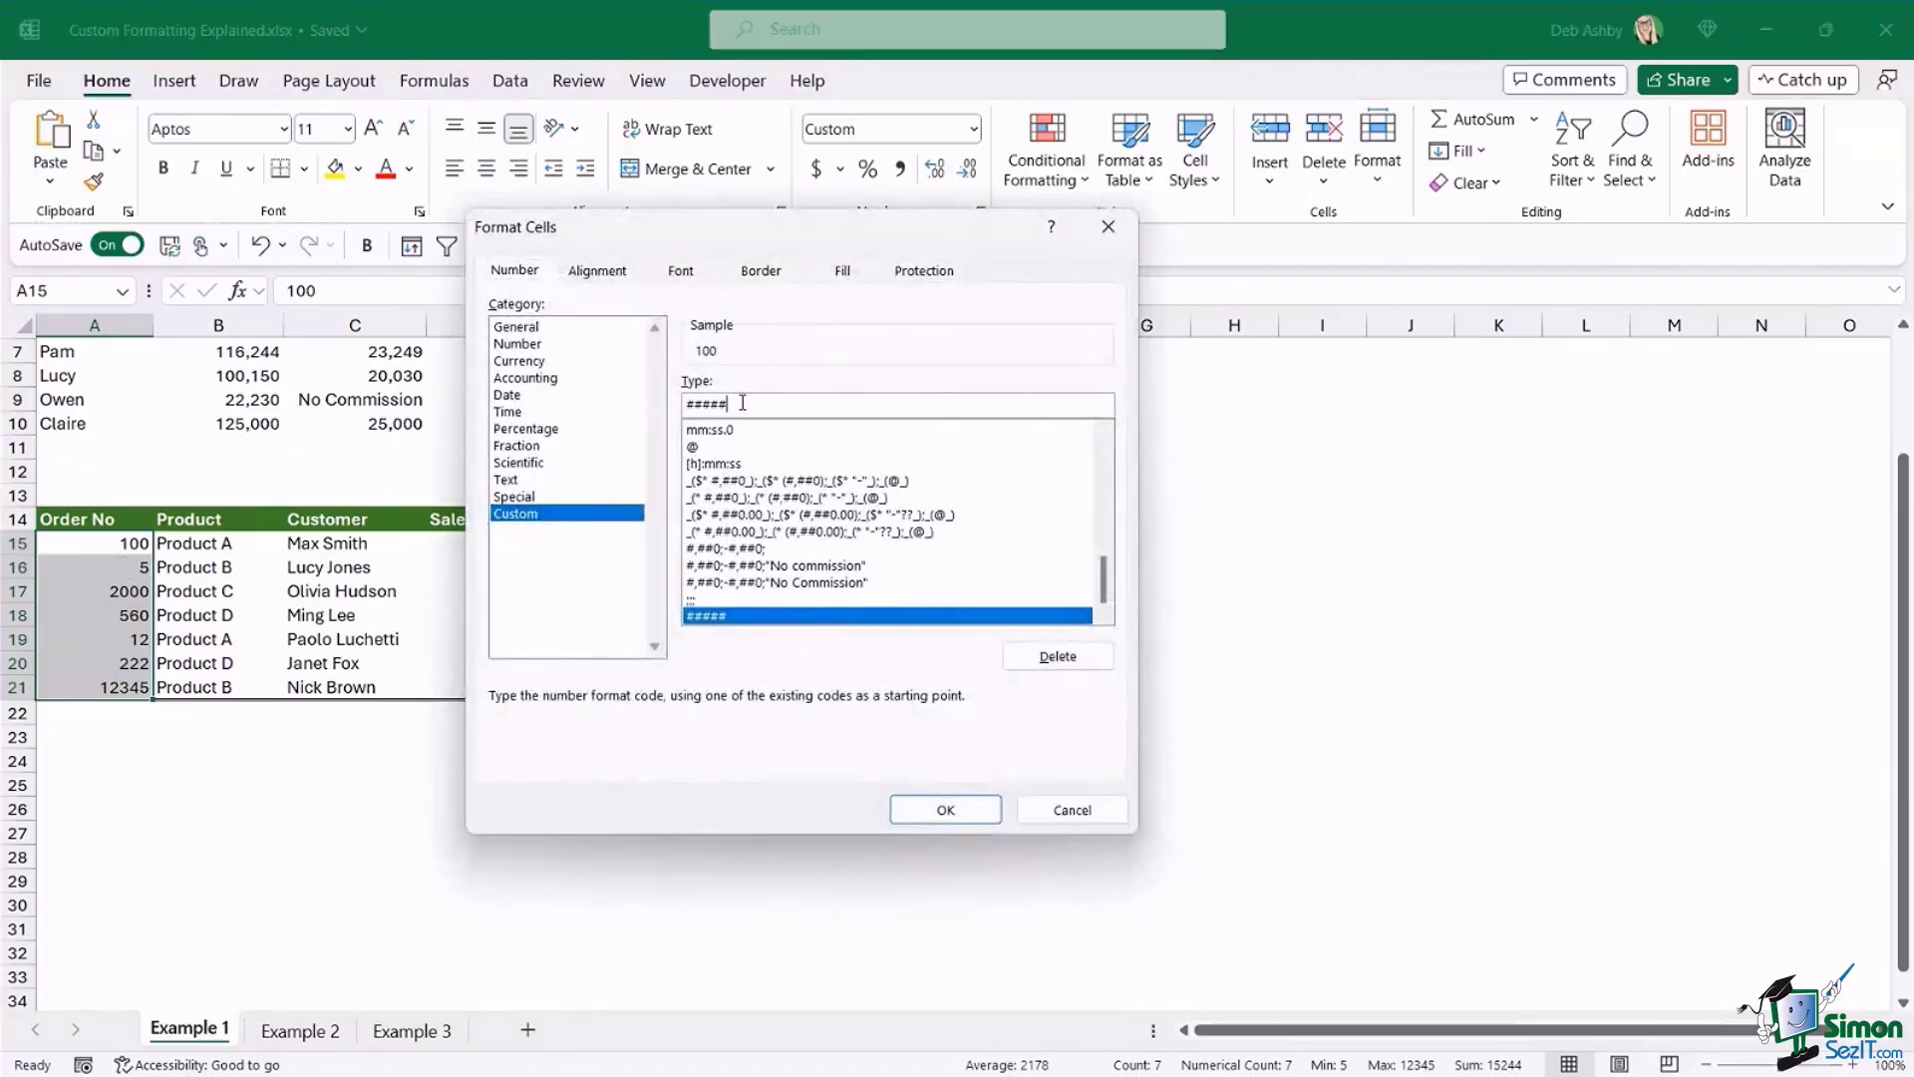
{"action": "key", "text": "BackSpace"}
{"action": "key", "text": "BackSpace"}
{"action": "key", "text": "BackSpace"}
{"action": "key", "text": "BackSpace"}
{"action": "key", "text": "BackSpace"}
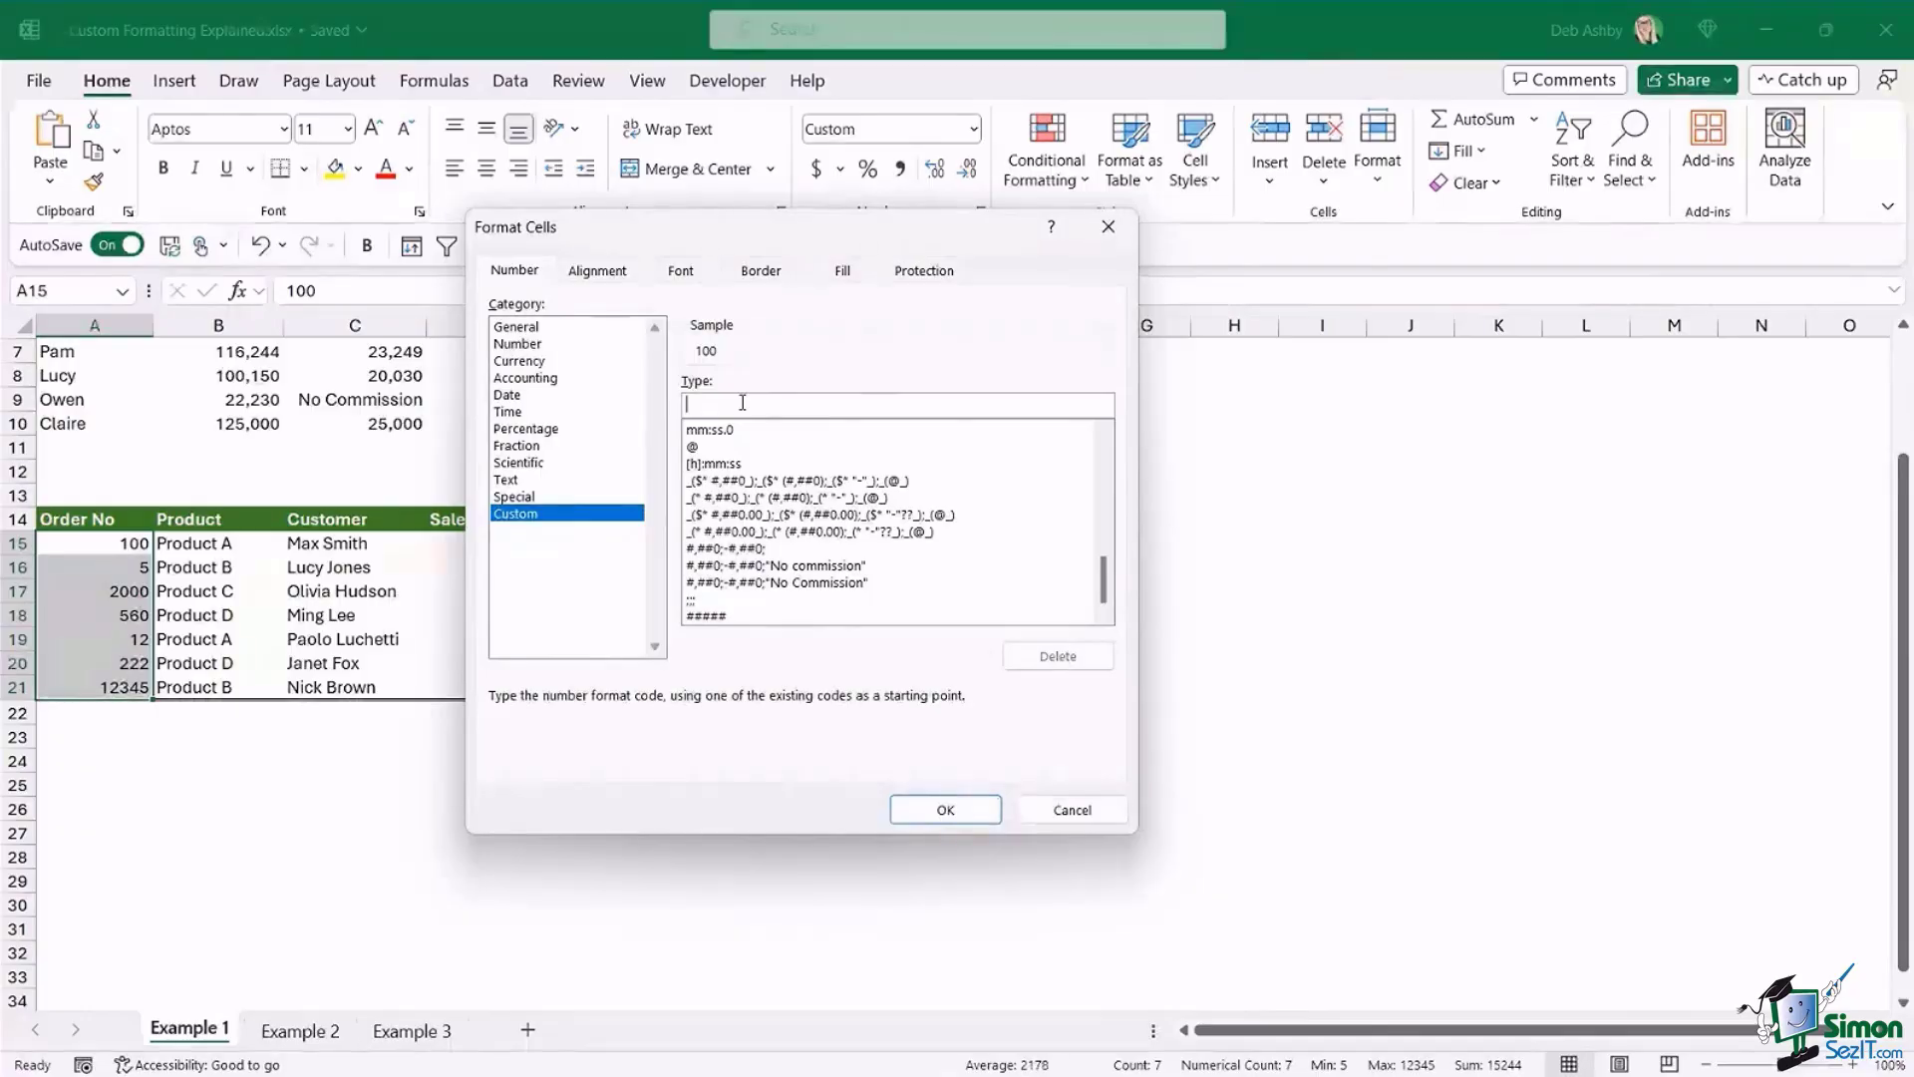
{"action": "type", "text": "00000"}
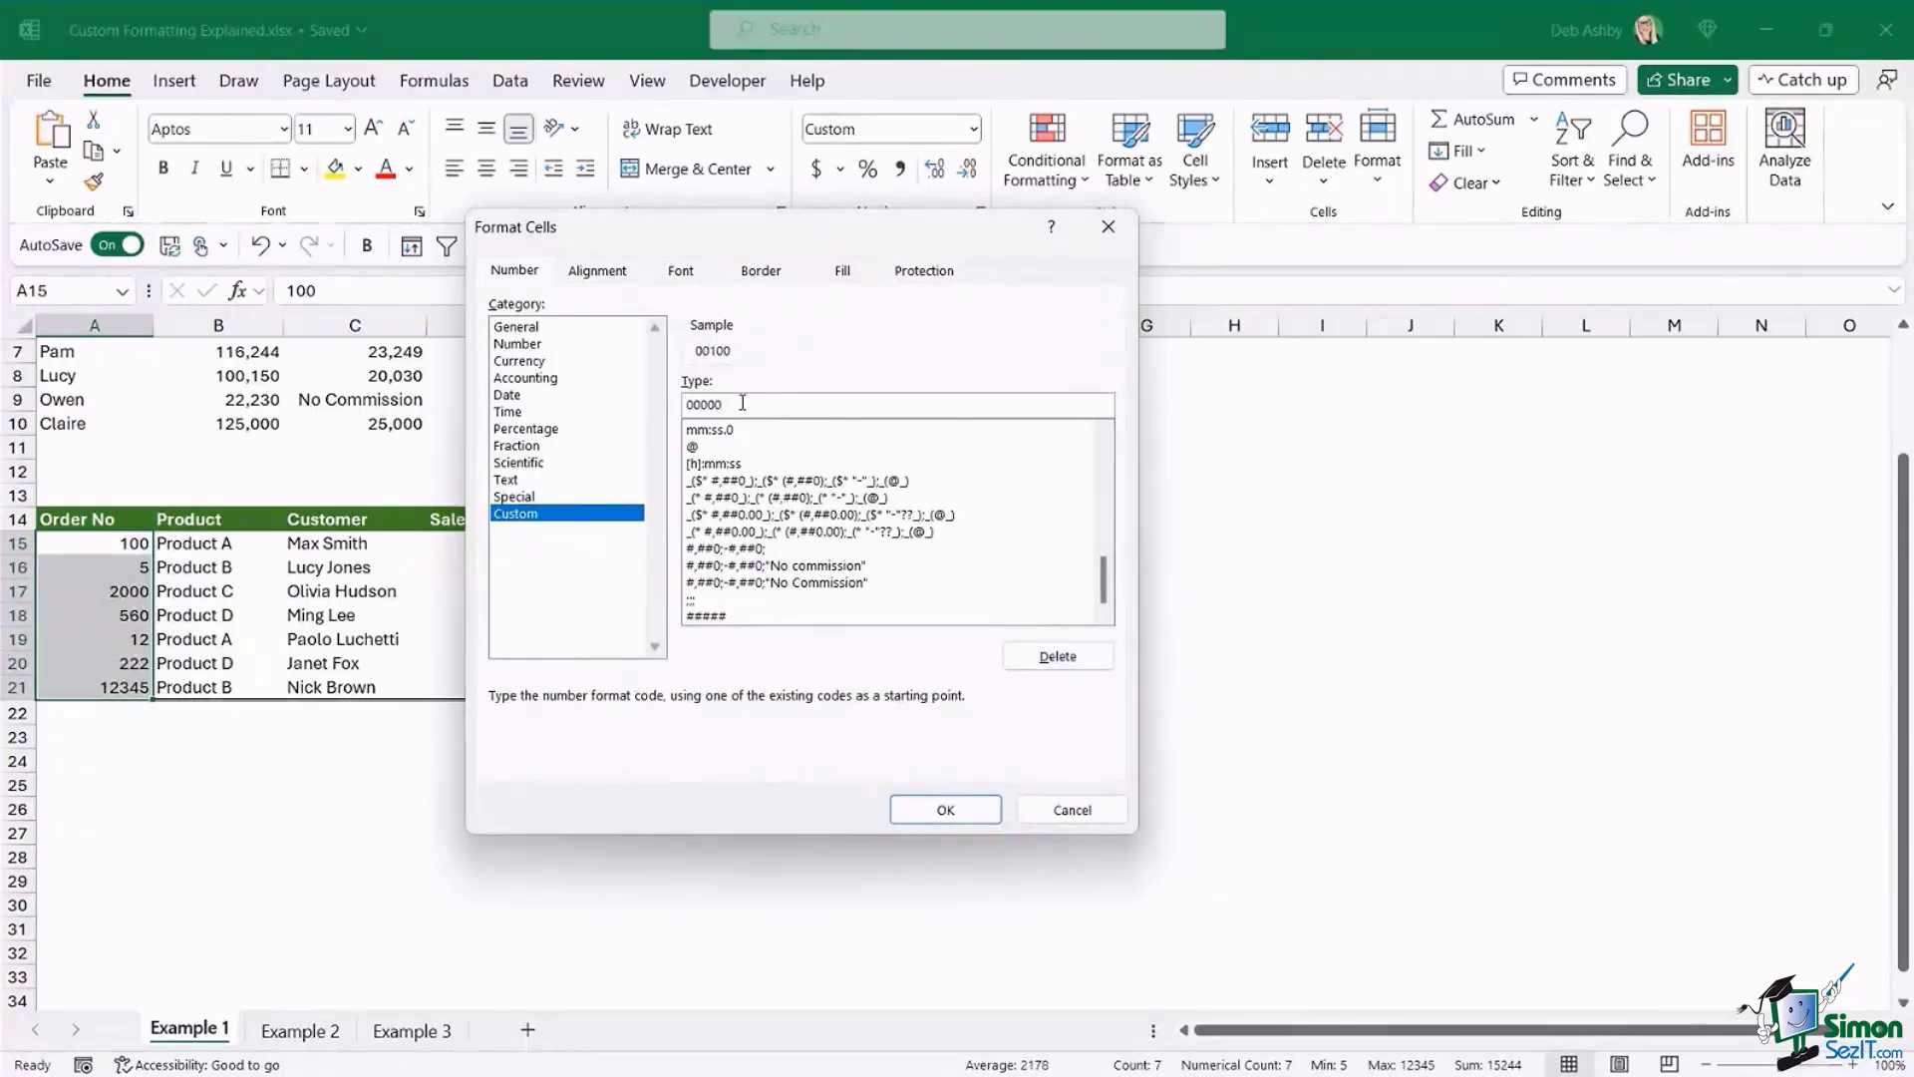
{"action": "left_click", "coordinate": [991, 817]}
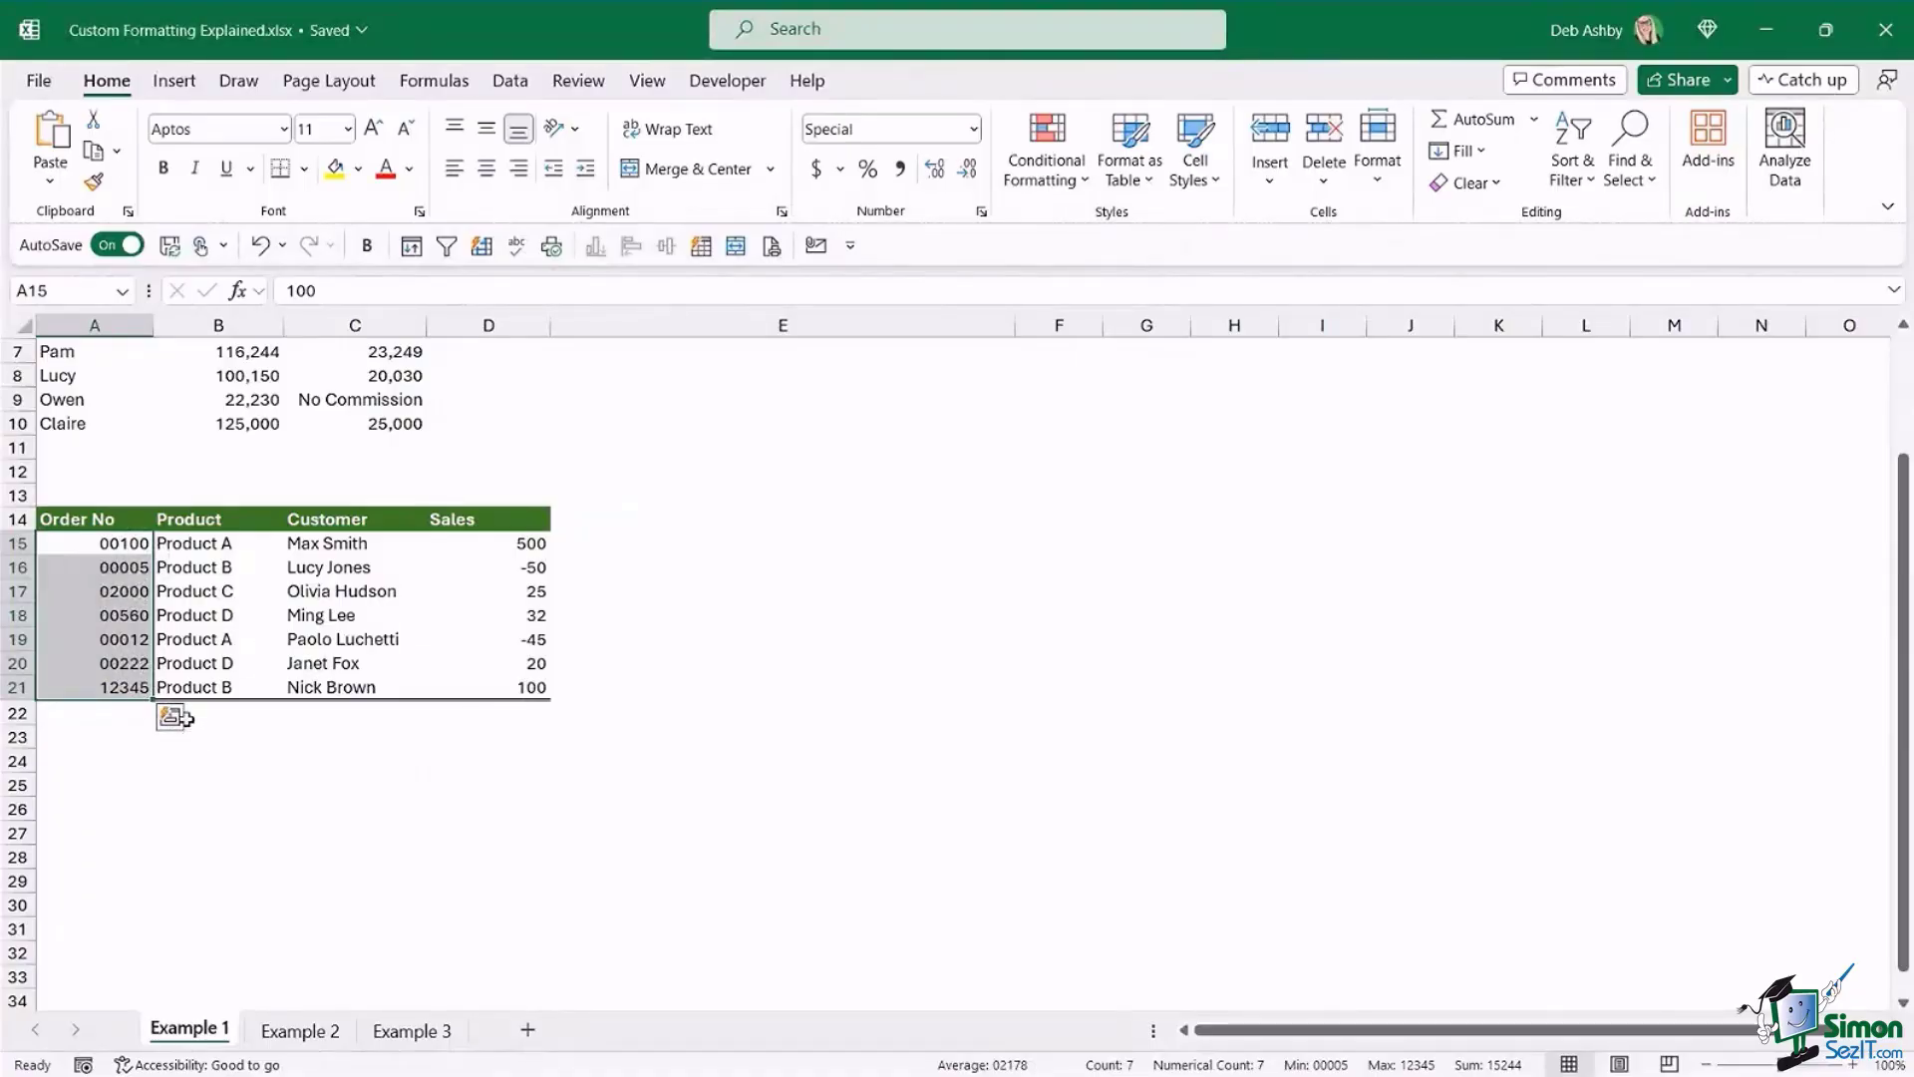
- Compare the padded order numbers in column A with their underlying values in the formula bar
{"action": "left_click", "coordinate": [197, 568]}
{"action": "left_click", "coordinate": [144, 551]}
{"action": "left_click", "coordinate": [118, 568]}
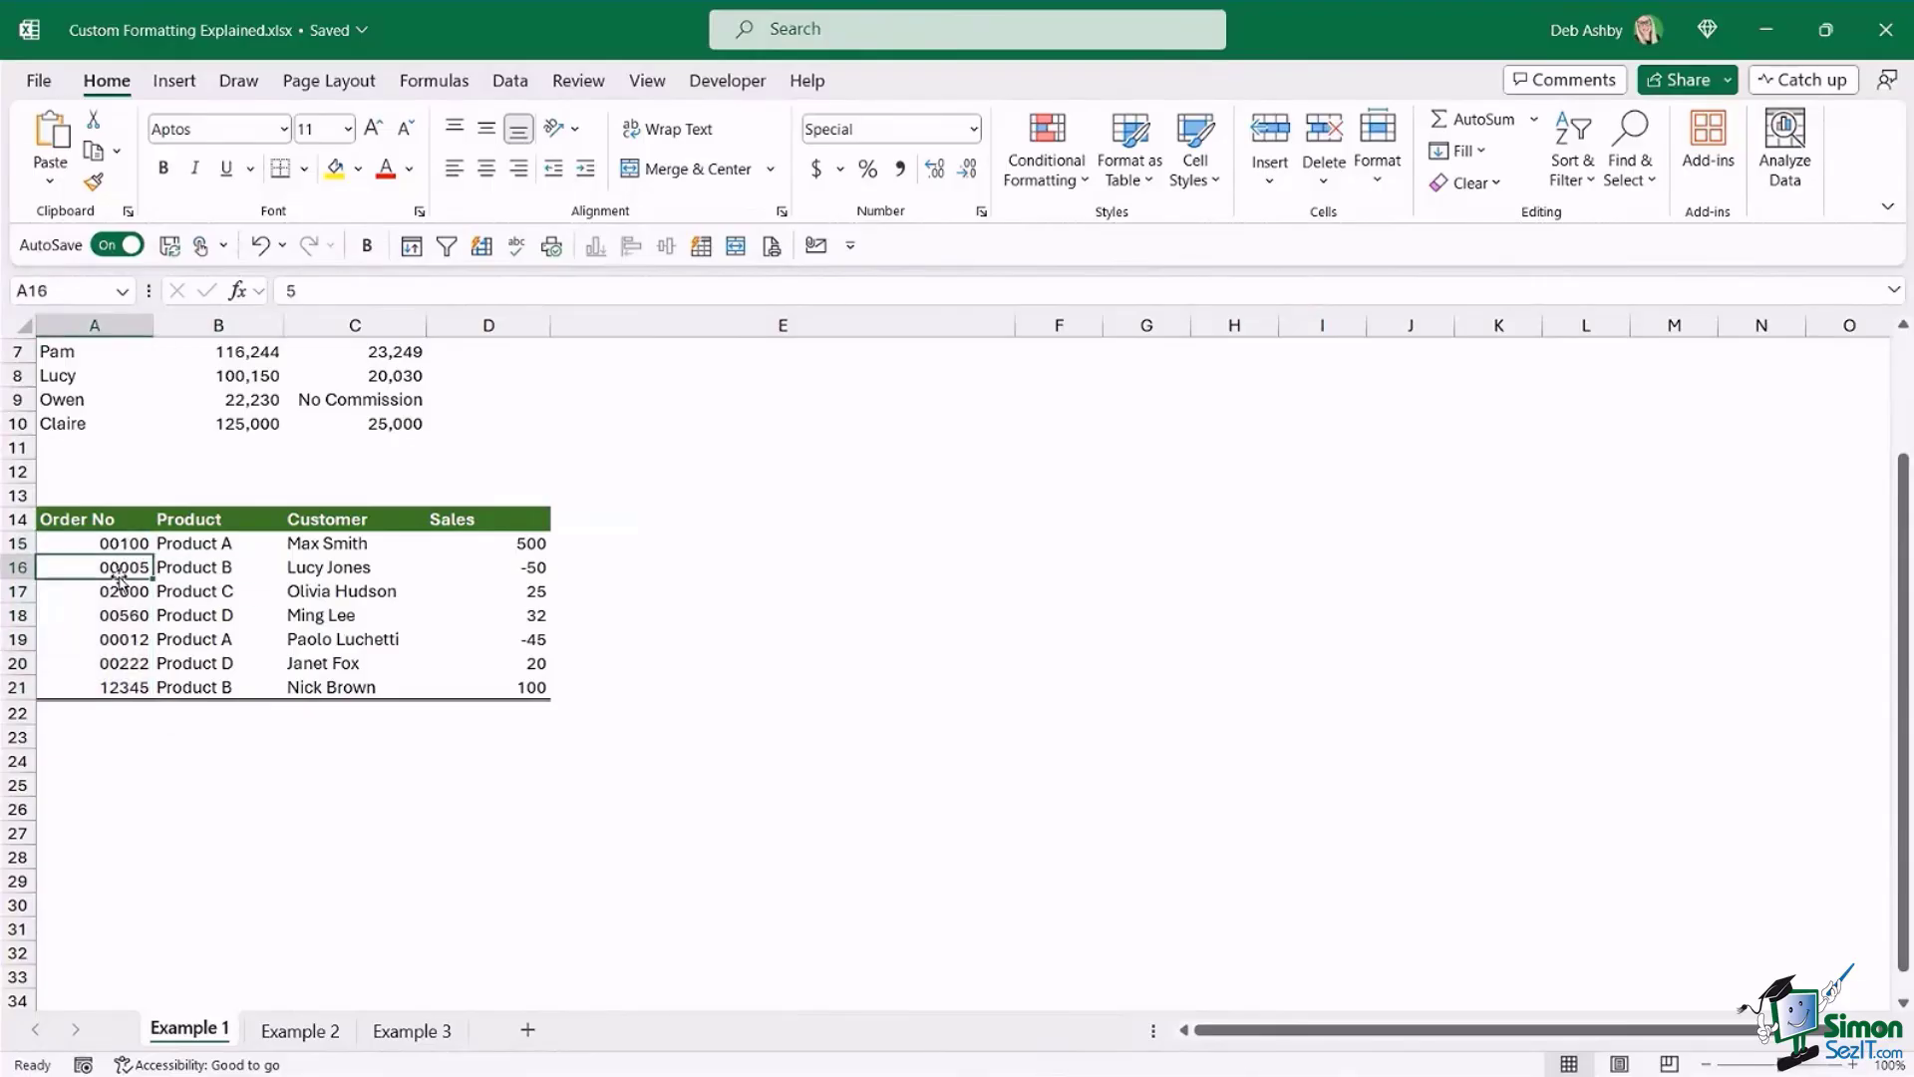
{"action": "left_click", "coordinate": [120, 592]}
{"action": "left_click", "coordinate": [119, 617]}
{"action": "left_click", "coordinate": [121, 641]}
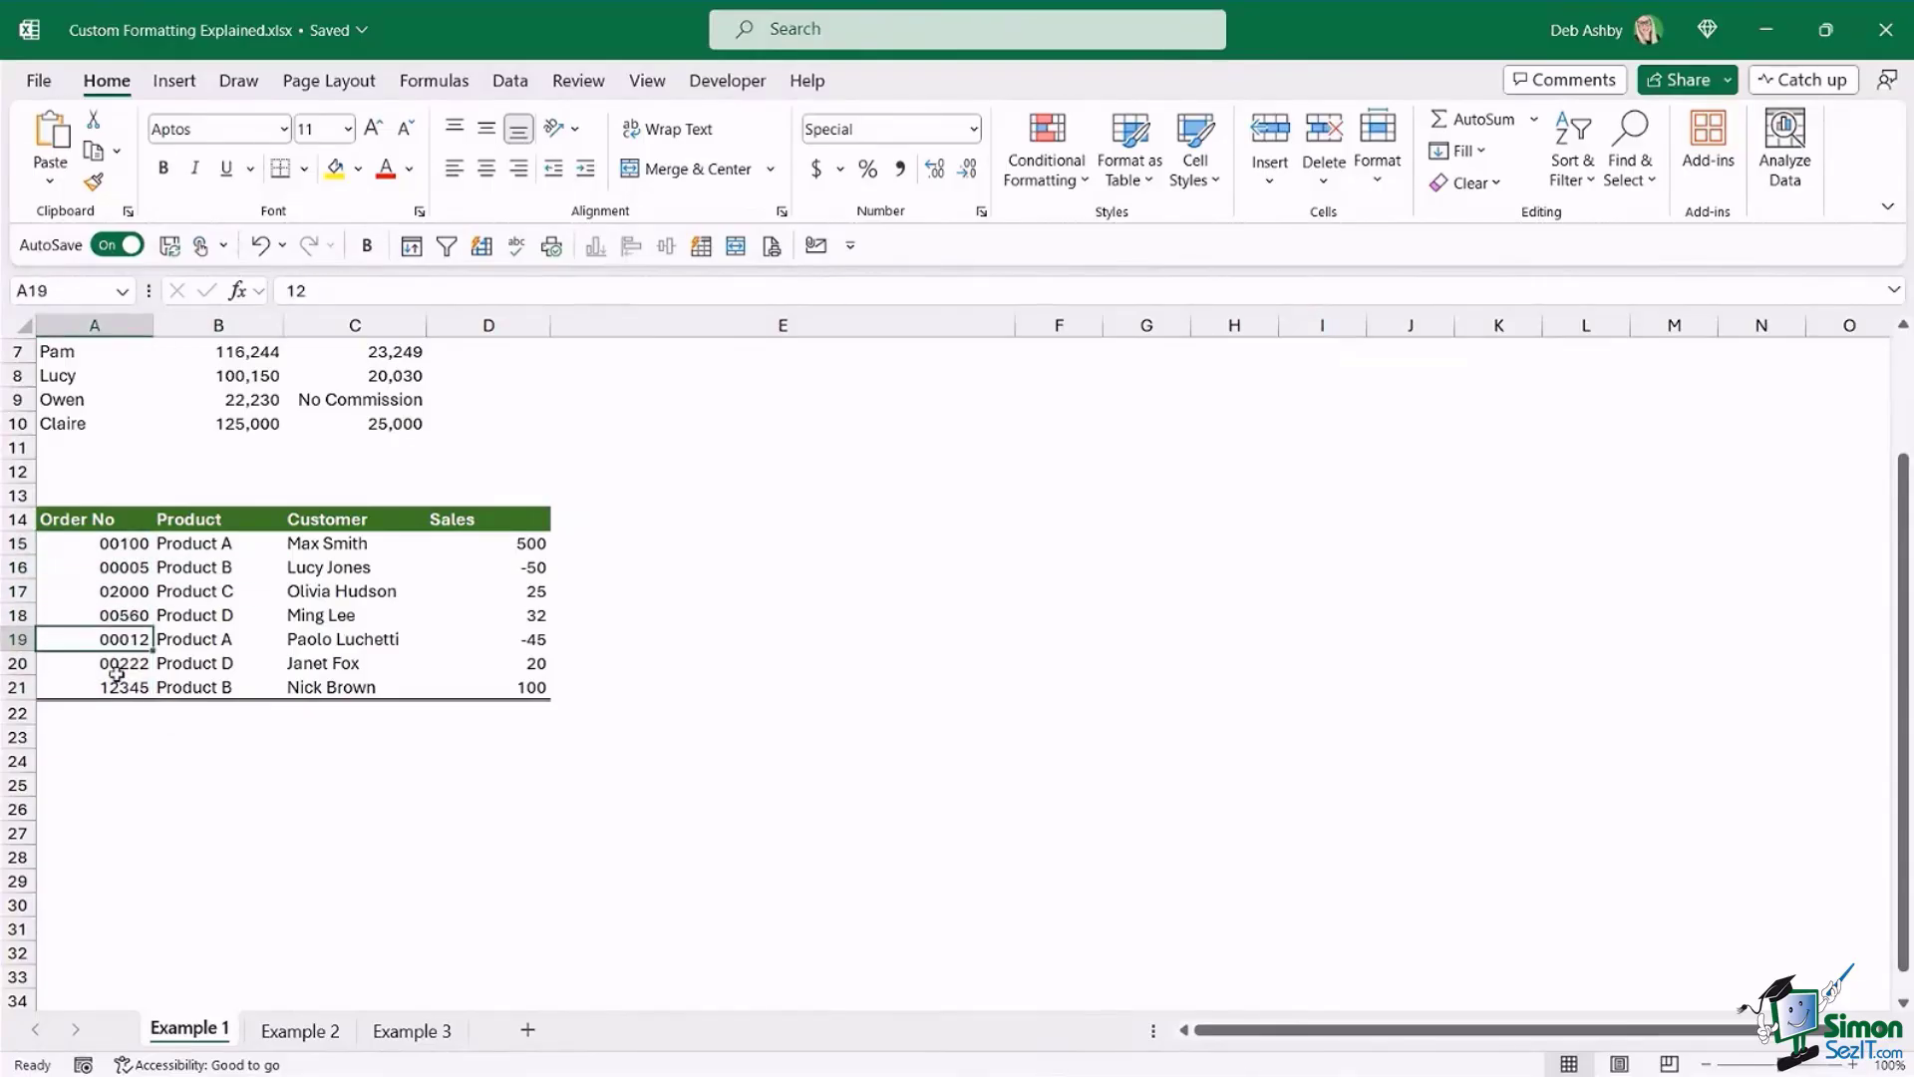
{"action": "left_click", "coordinate": [116, 685]}
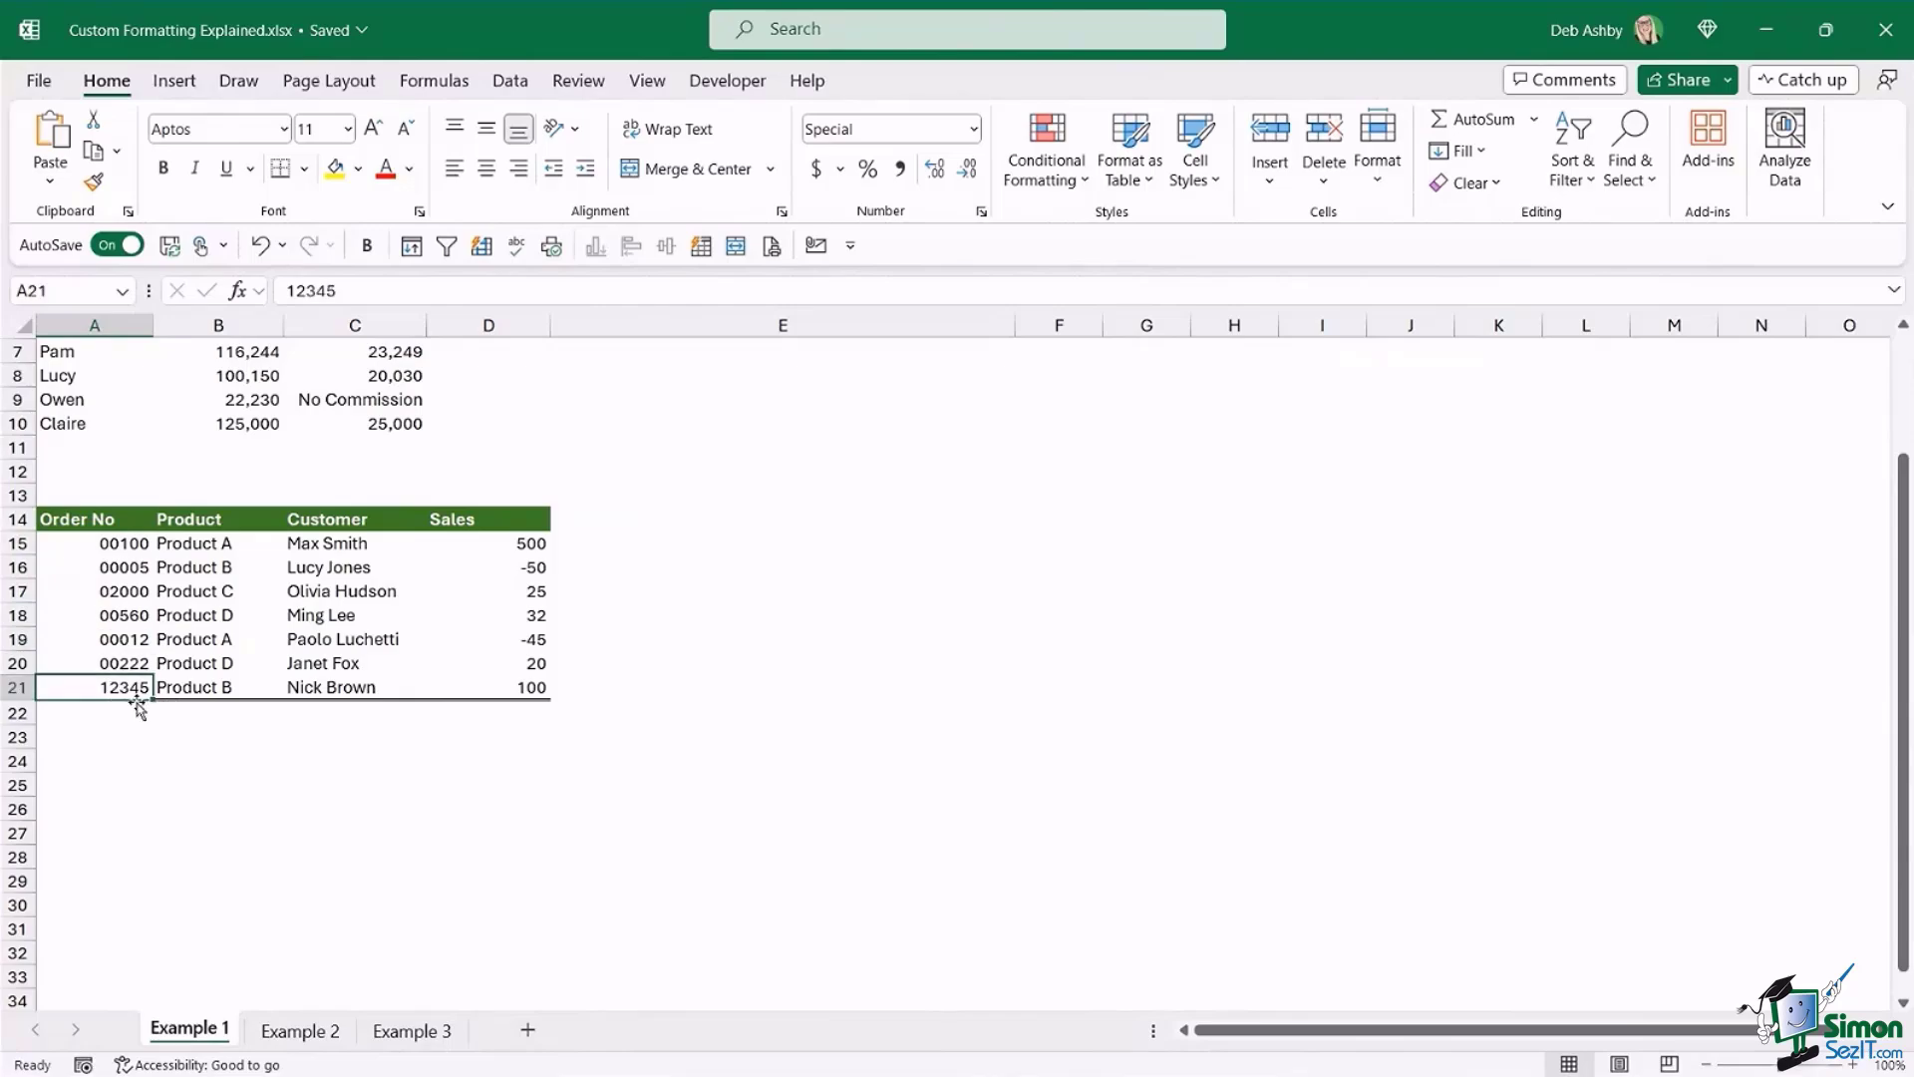
- Review the custom format code applied to A15:A21 in the Format Cells dialog without changing it
{"action": "left_click", "coordinate": [111, 551]}
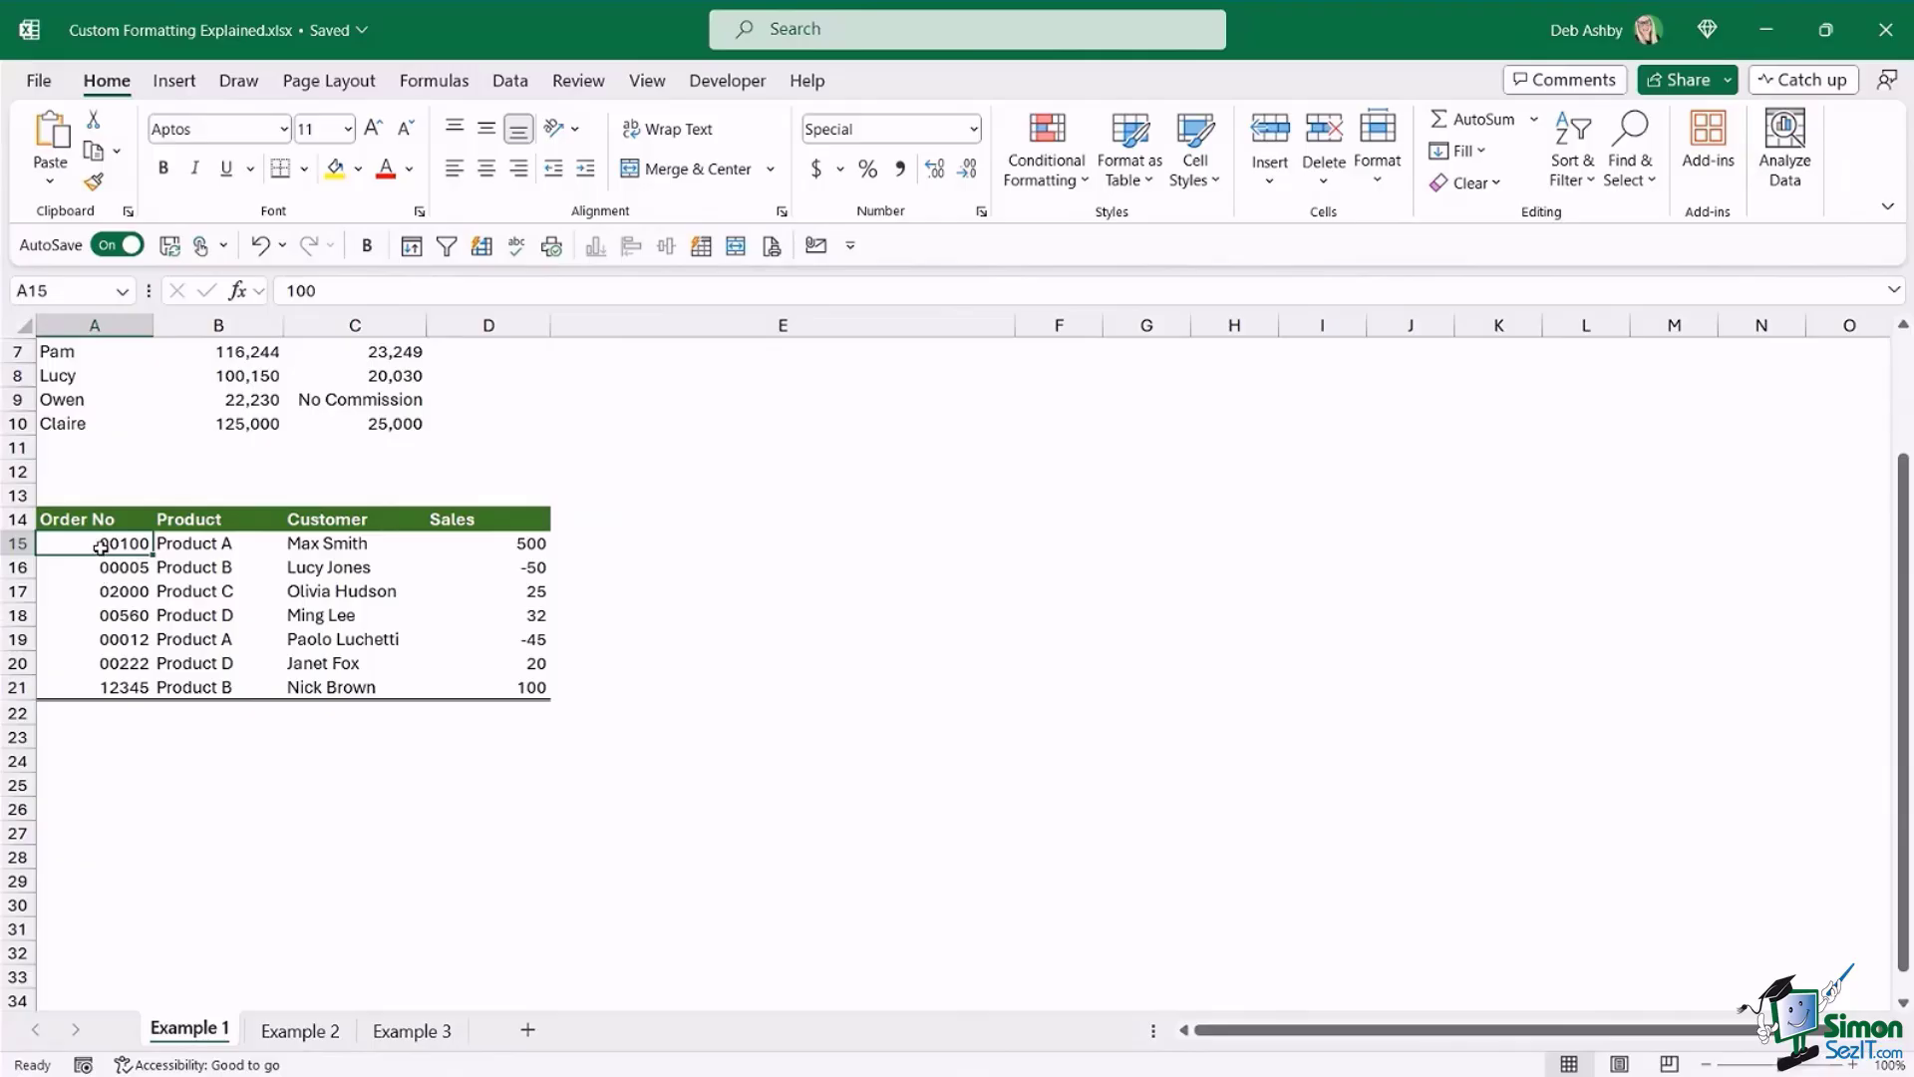
{"action": "left_click_drag", "start_coordinate": [100, 547], "coordinate": [103, 705]}
{"action": "key", "text": "ctrl+1"}
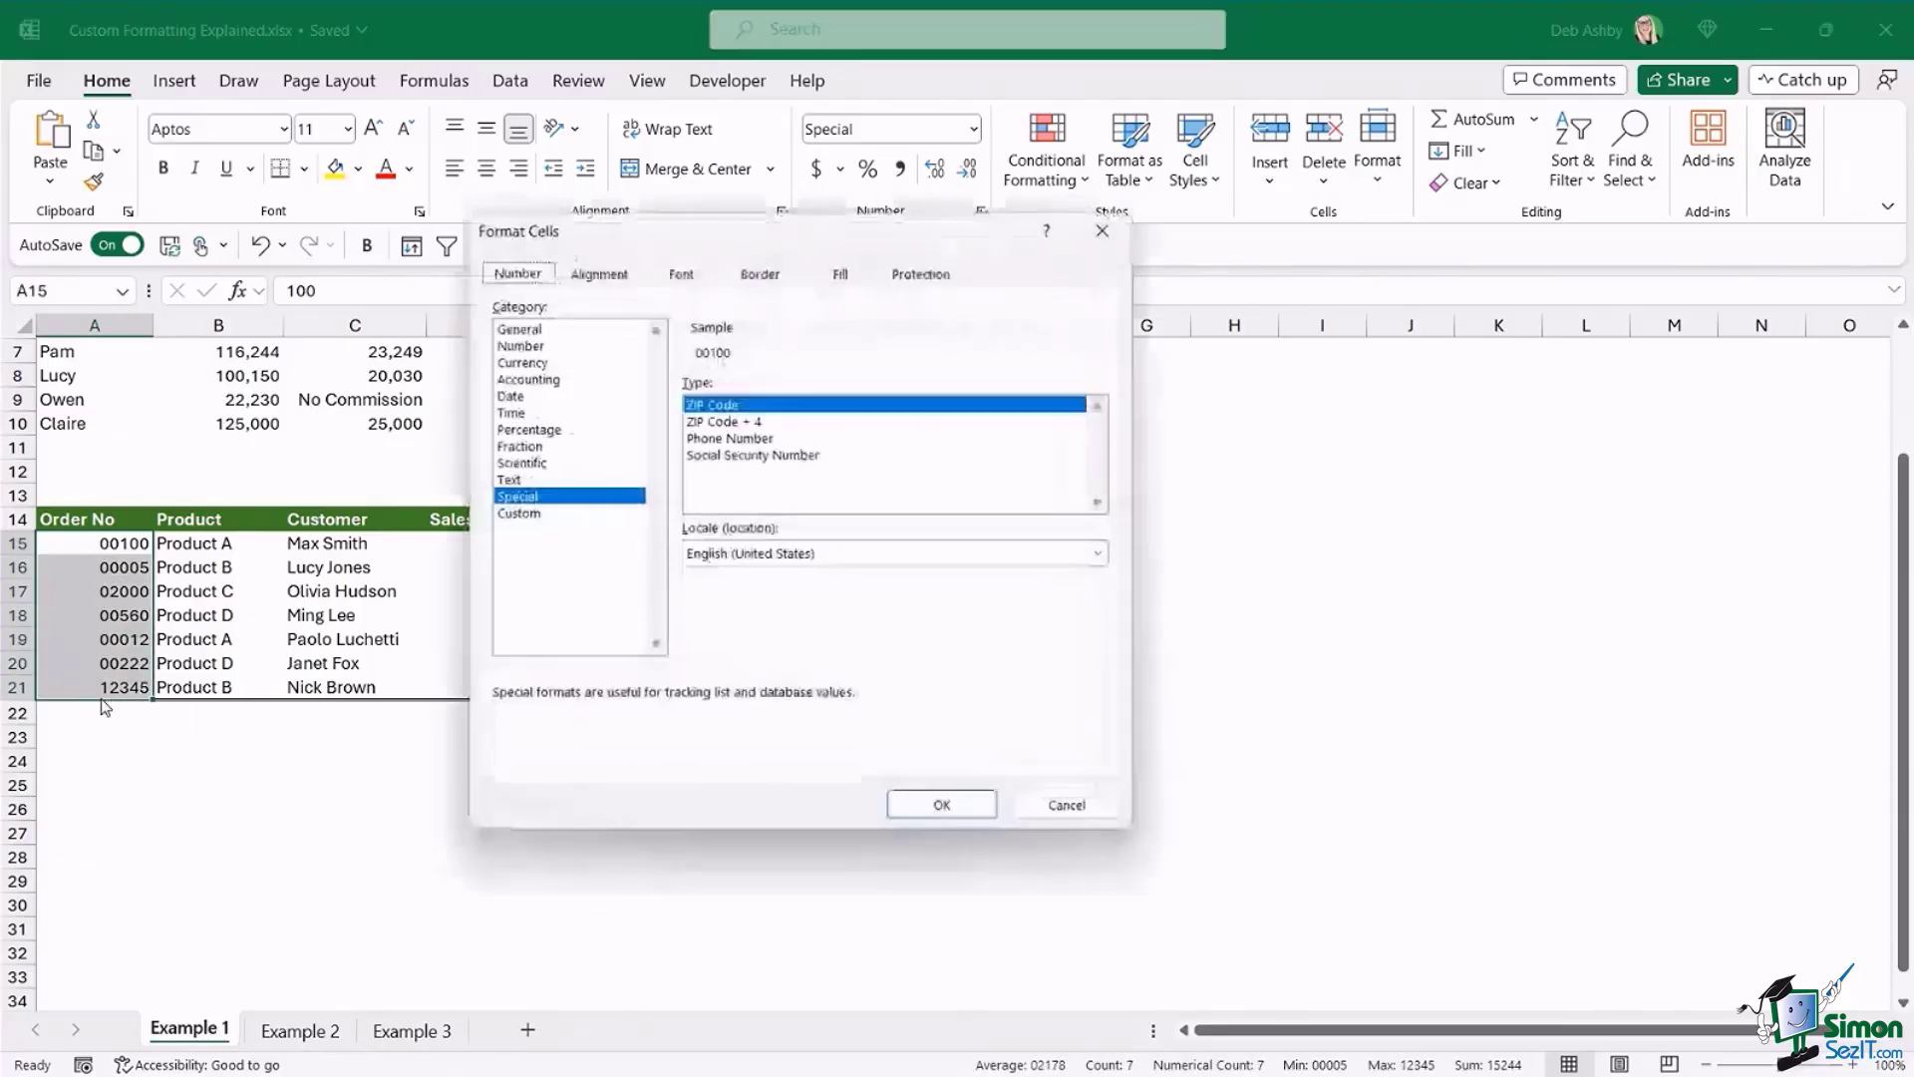
{"action": "left_click", "coordinate": [568, 515]}
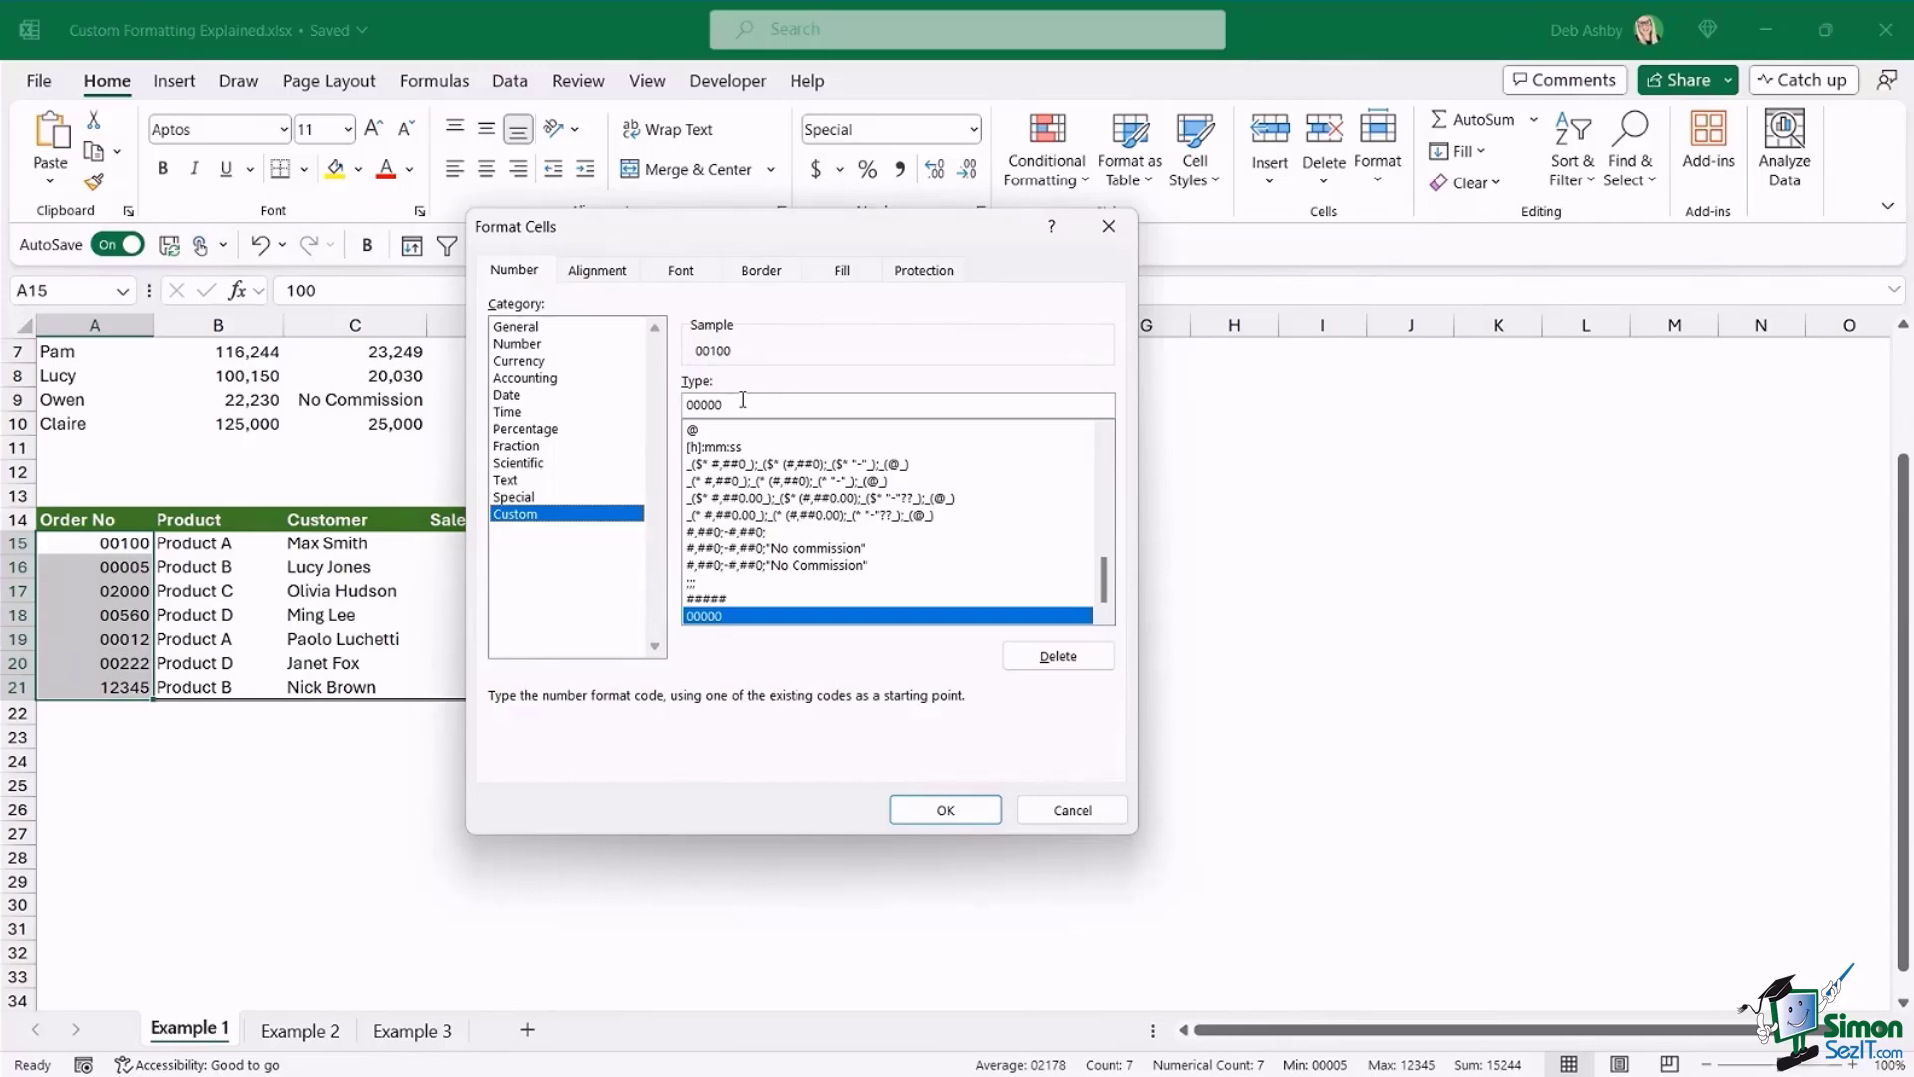
{"action": "left_click", "coordinate": [1060, 813]}
{"action": "left_click", "coordinate": [746, 538]}
- Examine the Sales values in D15:D21, checking the negative amounts in D16 and D19
{"action": "left_click", "coordinate": [471, 540]}
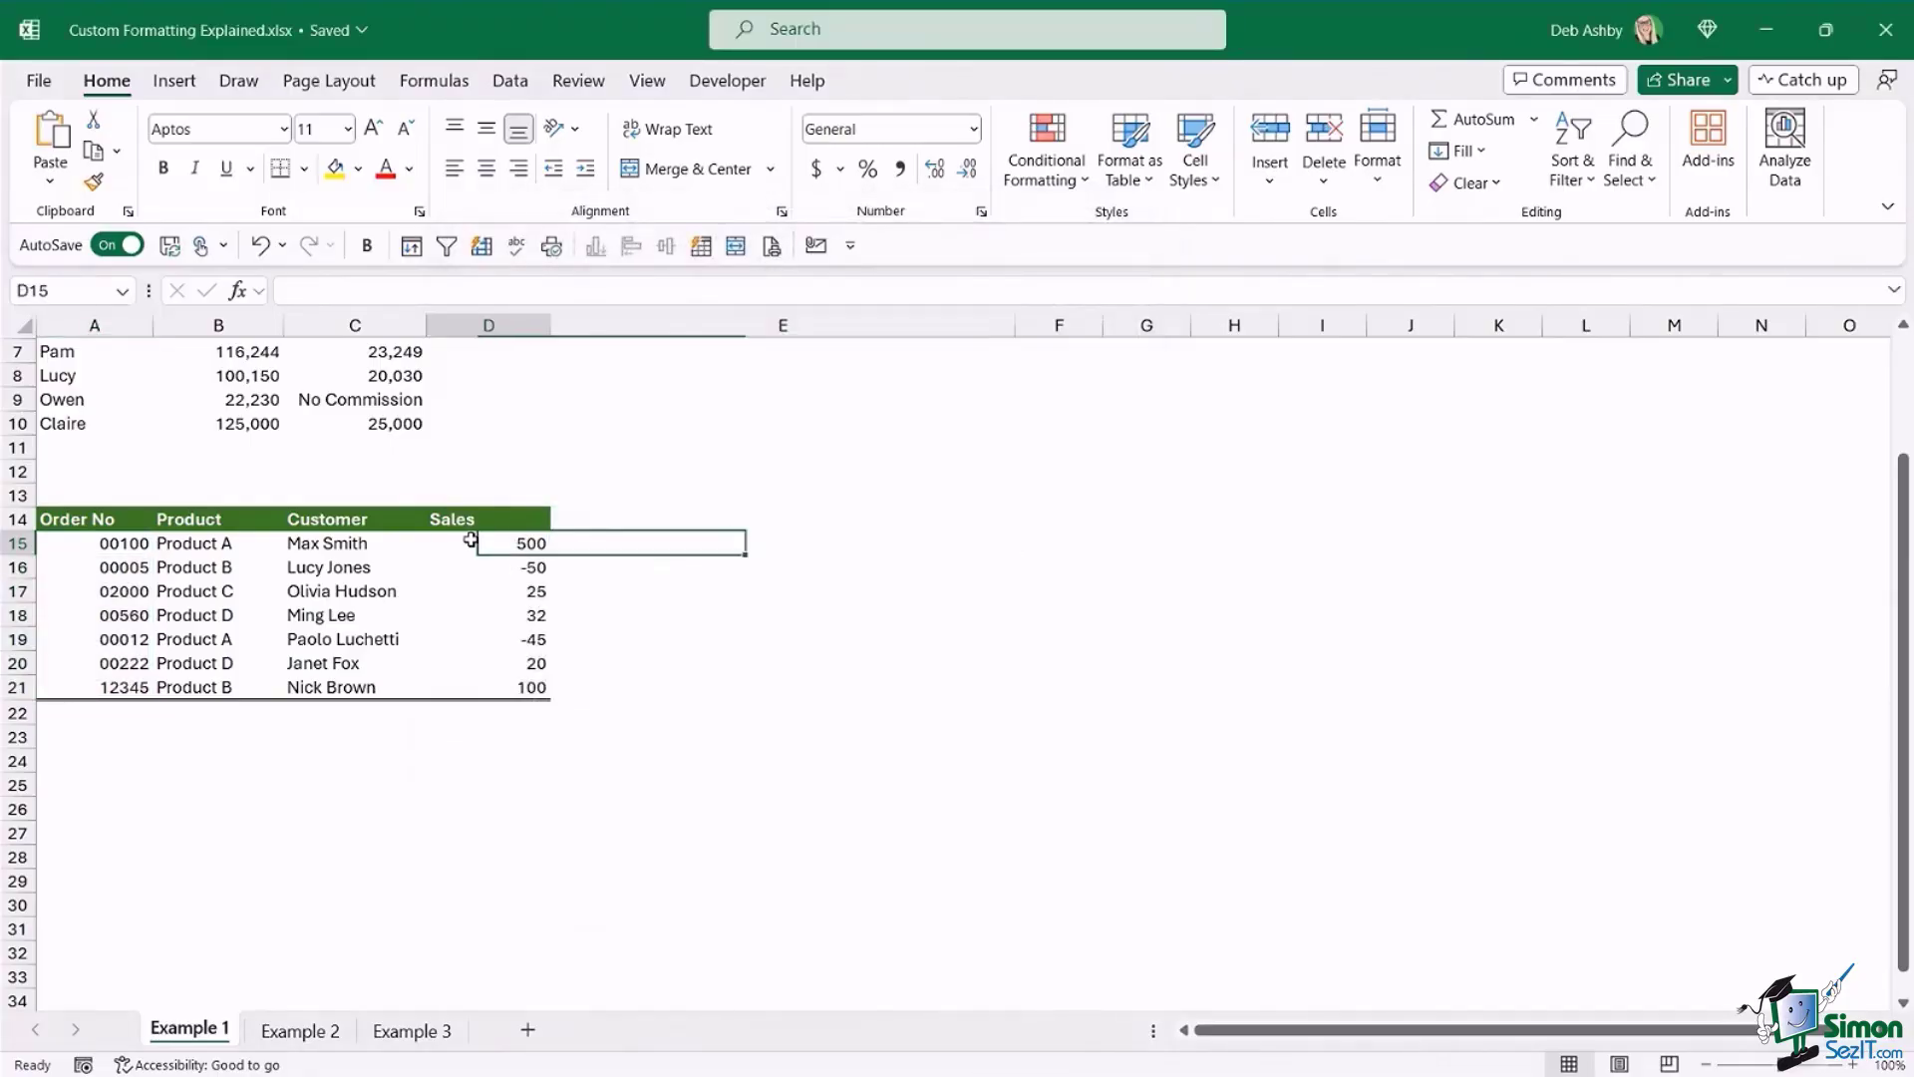
{"action": "left_click_drag", "start_coordinate": [470, 539], "coordinate": [504, 684]}
{"action": "mouse_move", "coordinate": [1727, 1055]}
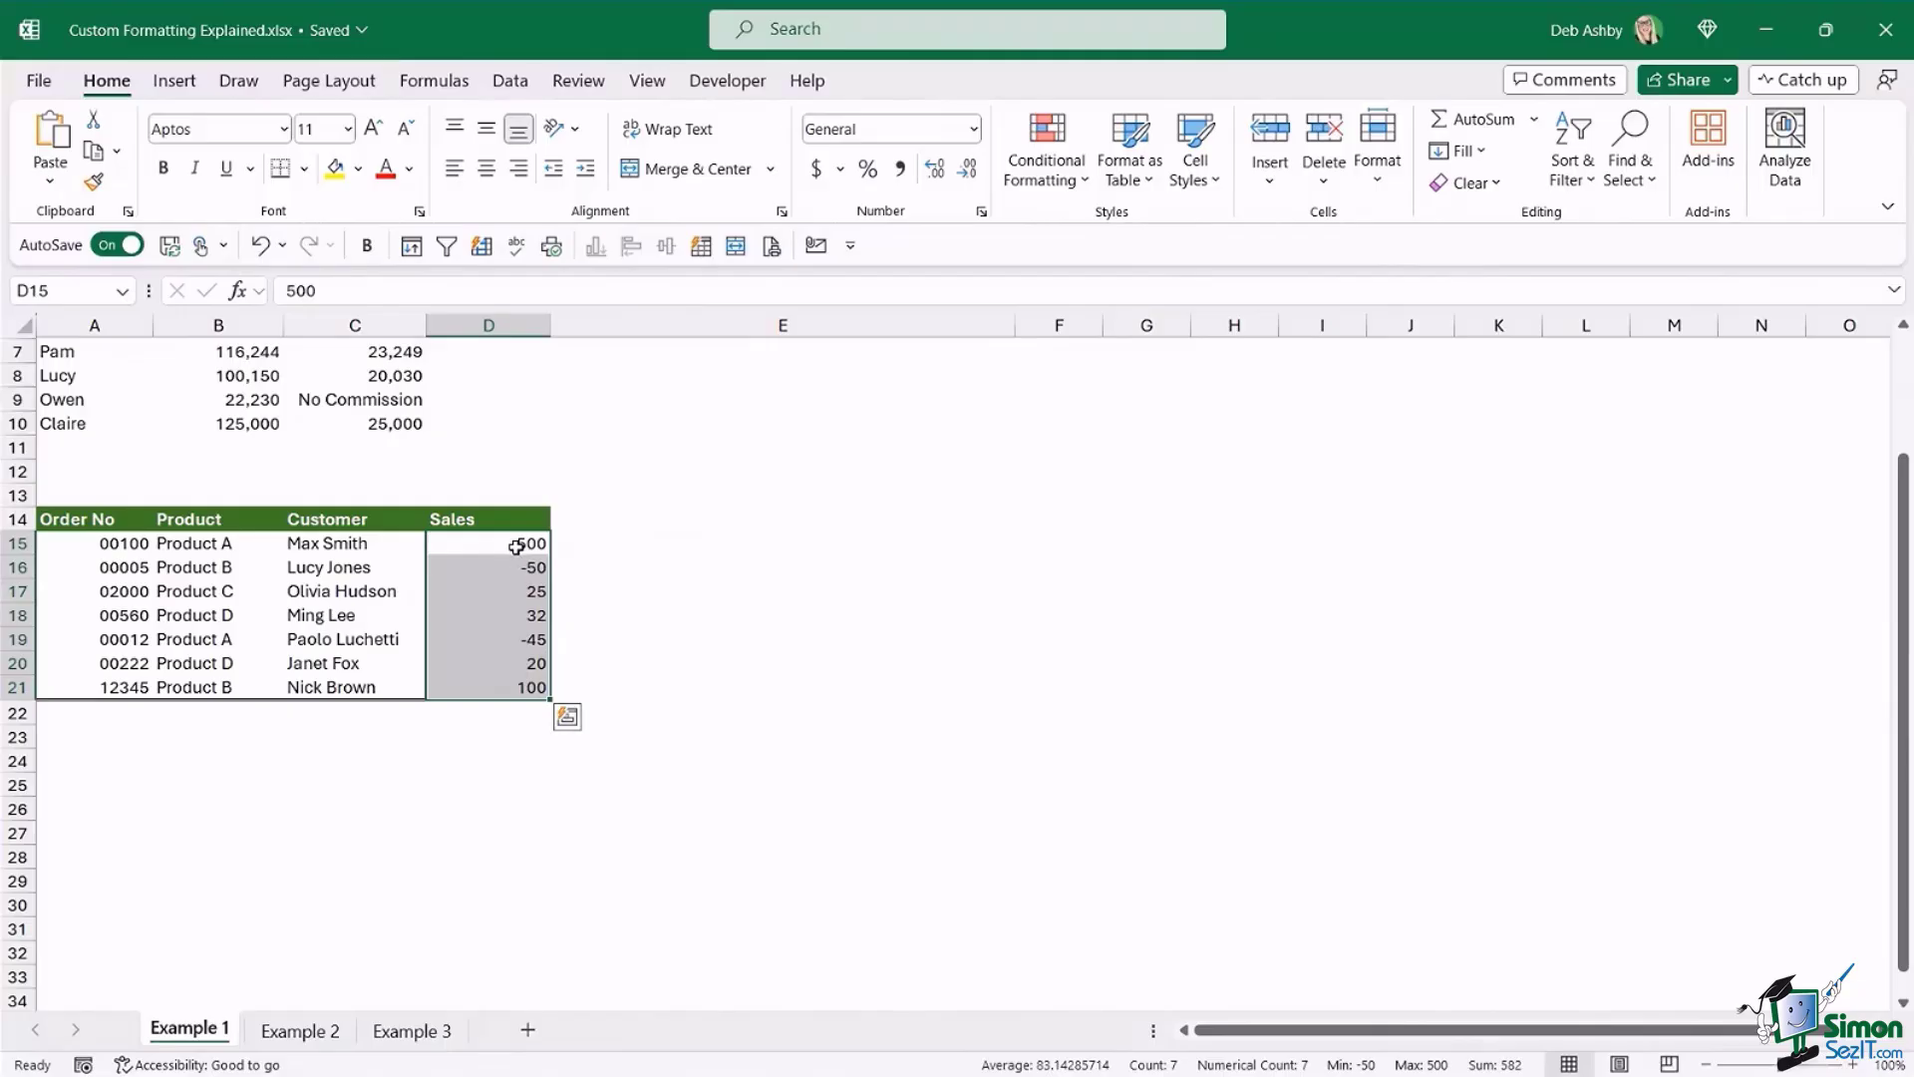
{"action": "left_click", "coordinate": [502, 567]}
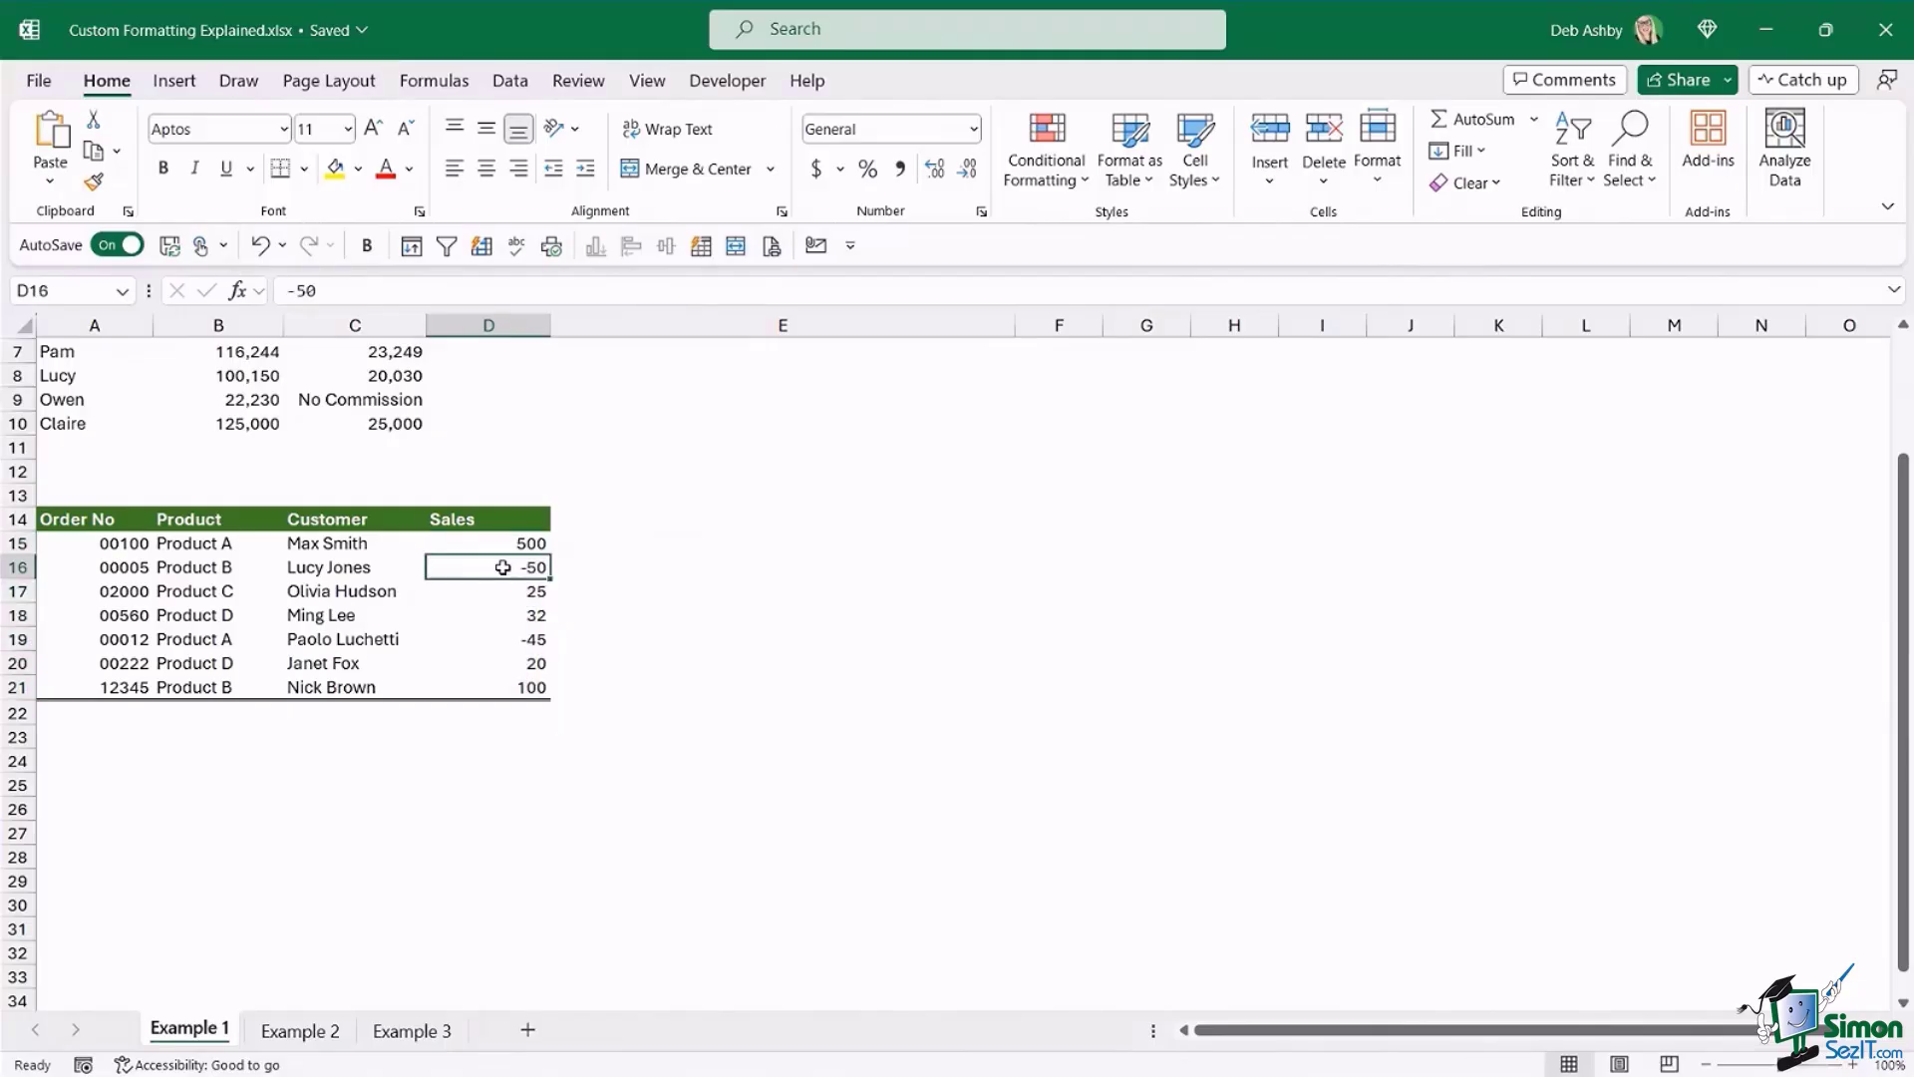
{"action": "left_click", "coordinate": [509, 642]}
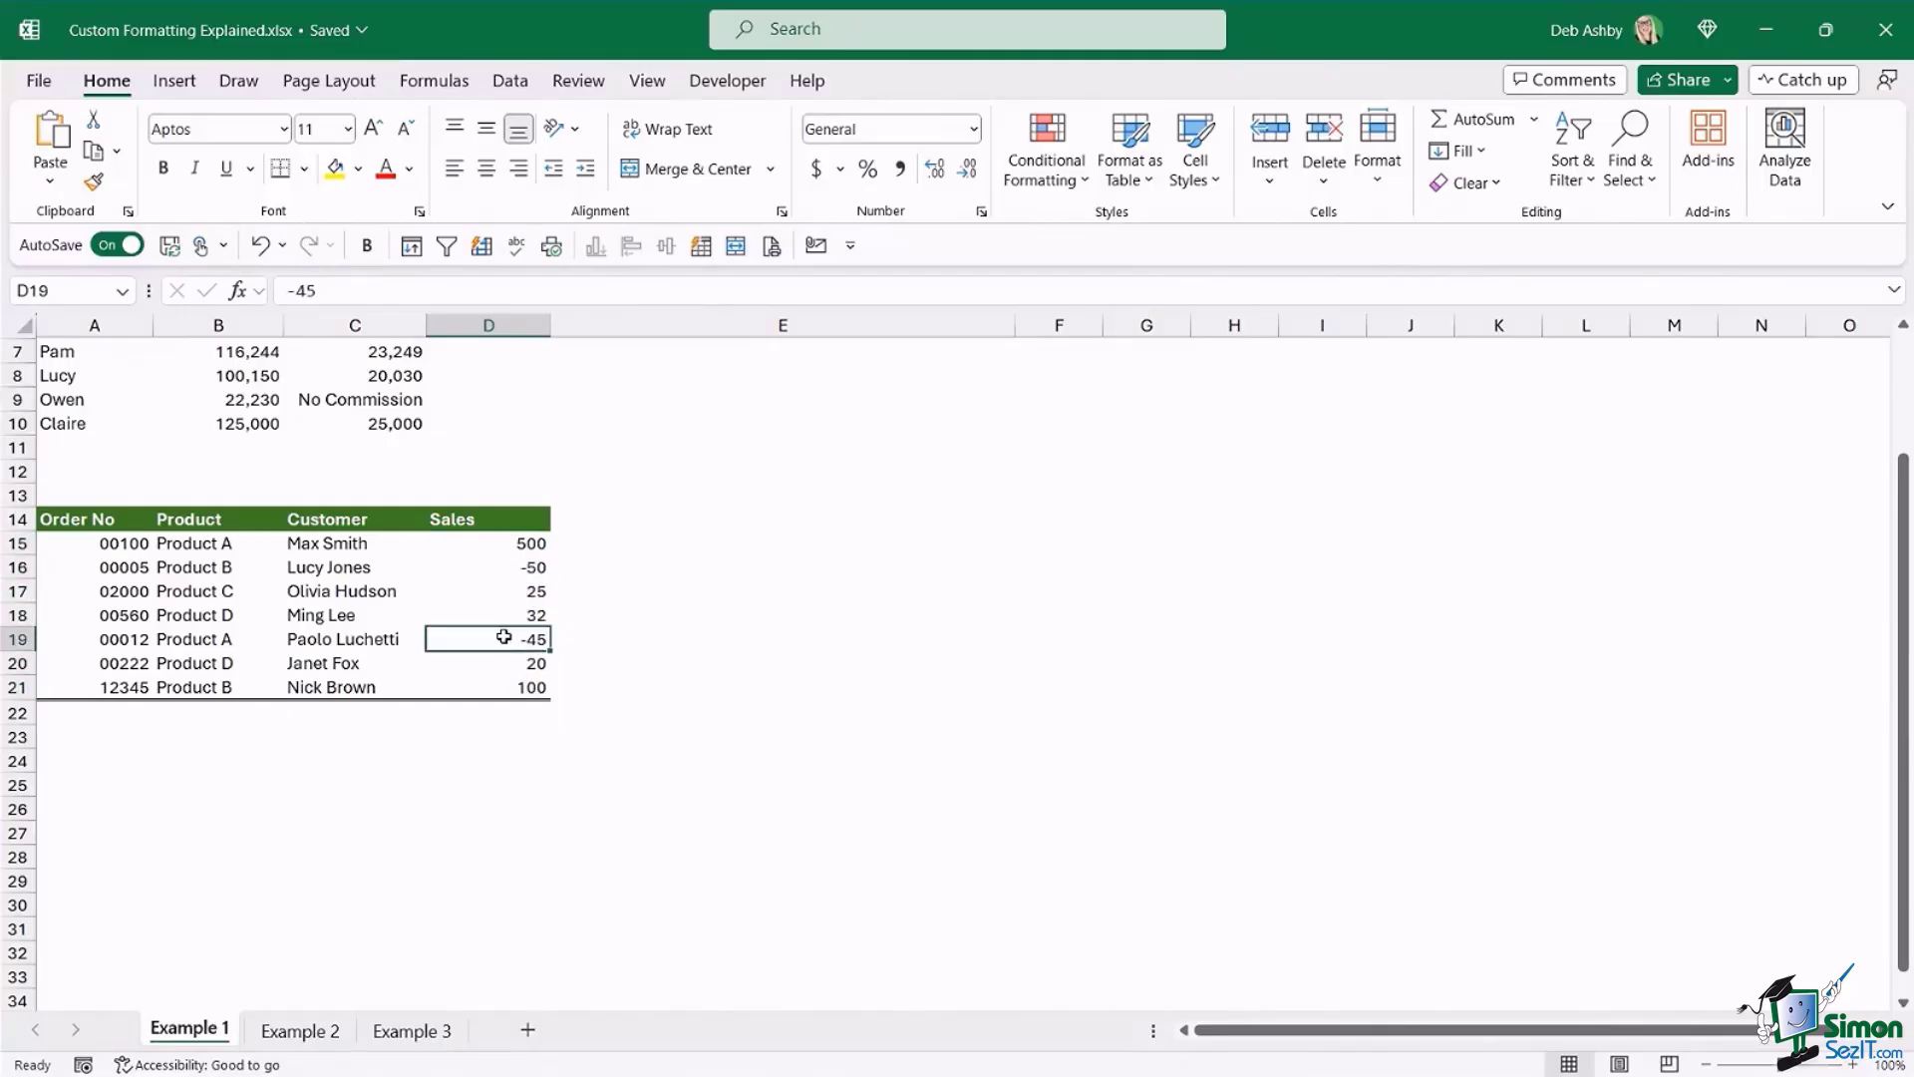
{"action": "left_click", "coordinate": [511, 565]}
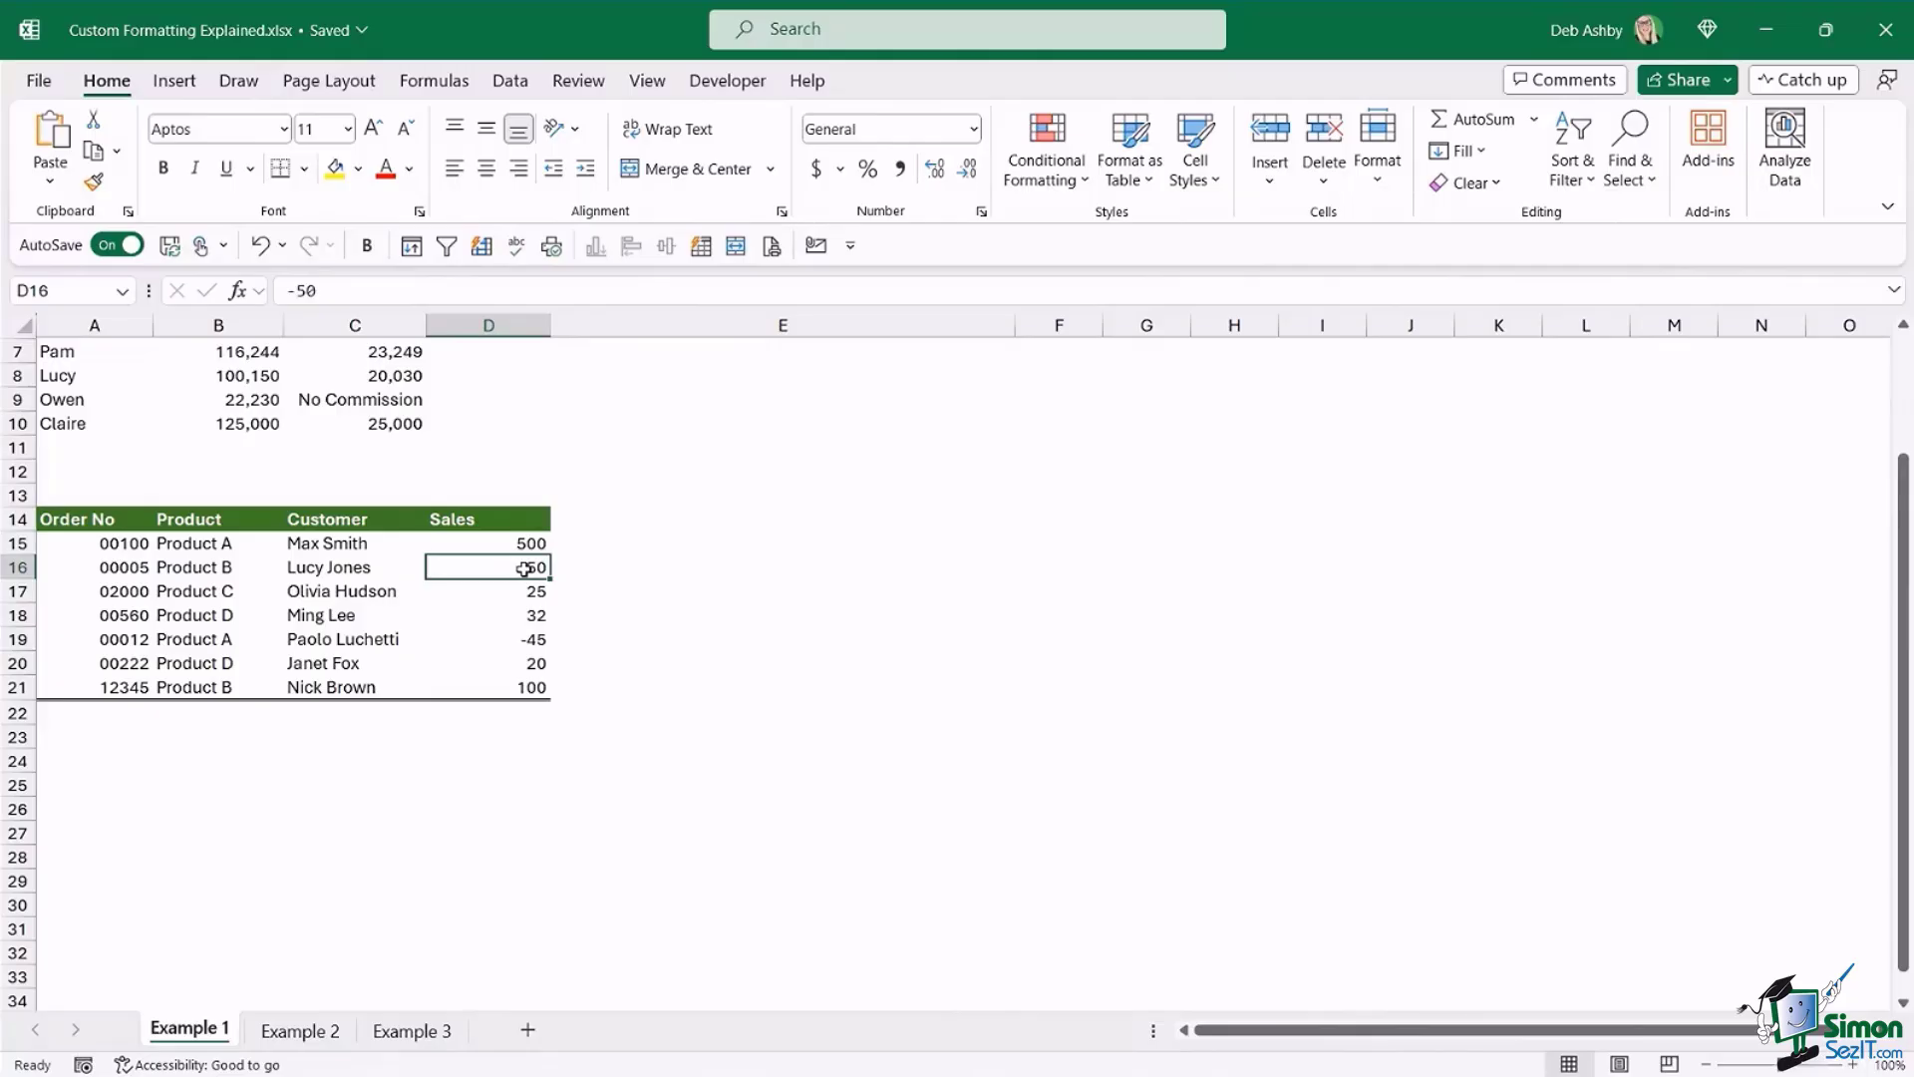
- Compare the positive Sales amounts in D15 and D18 with the negative ones in D16 and D19
{"action": "left_click", "coordinate": [537, 641]}
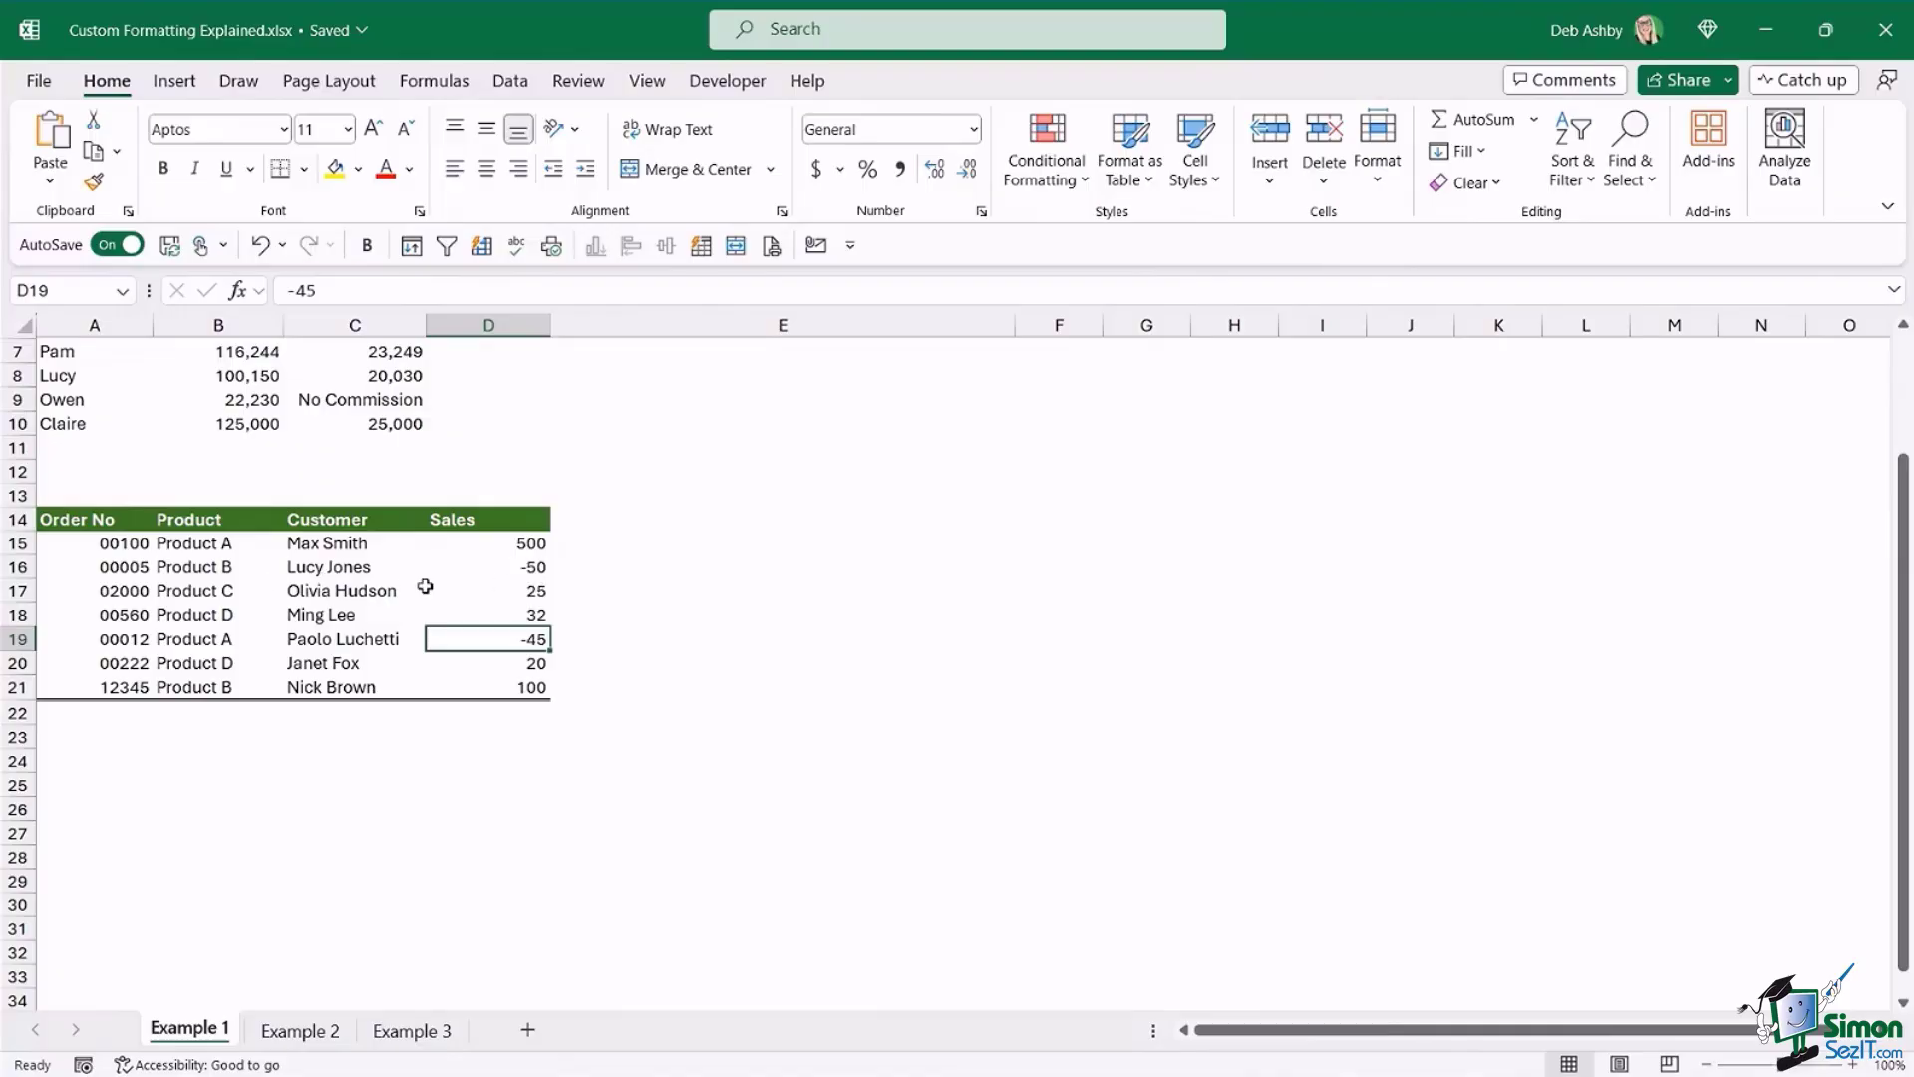
{"action": "left_click", "coordinate": [501, 568]}
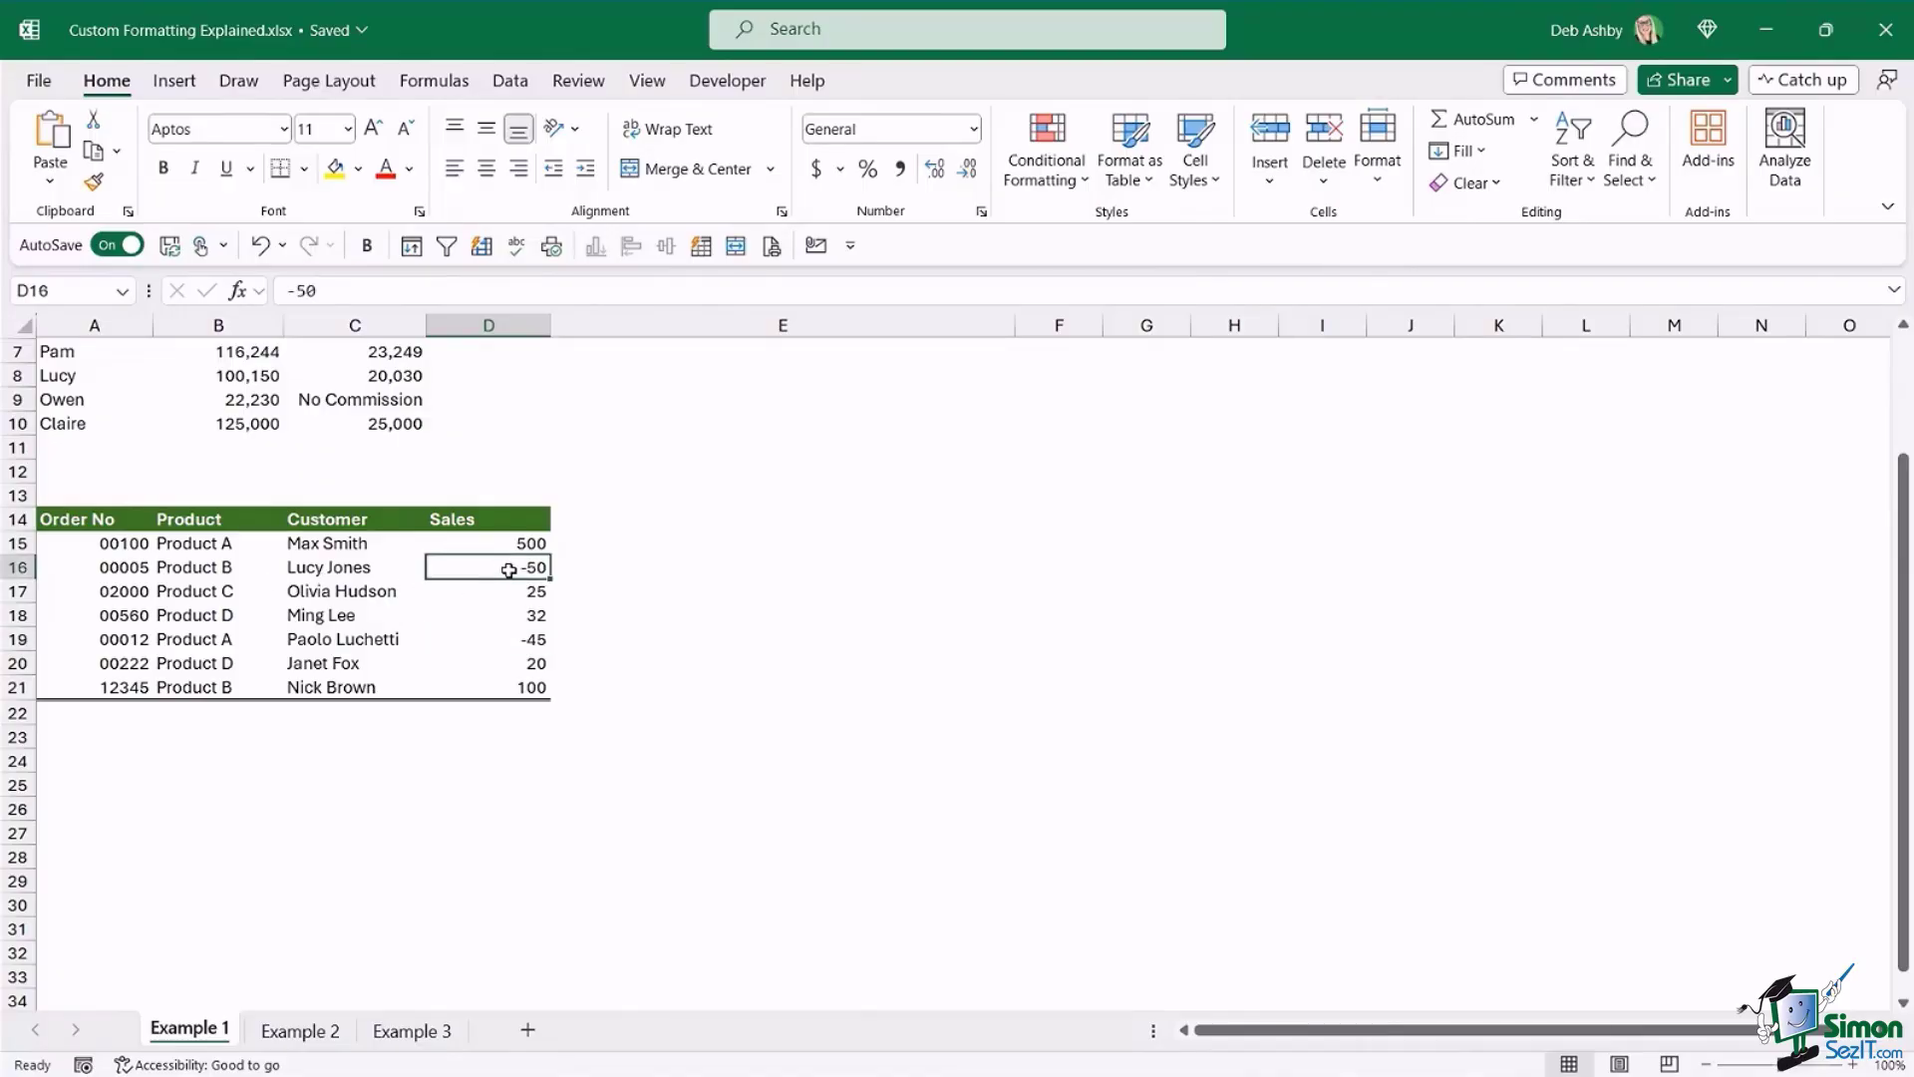
{"action": "left_click", "coordinate": [503, 544]}
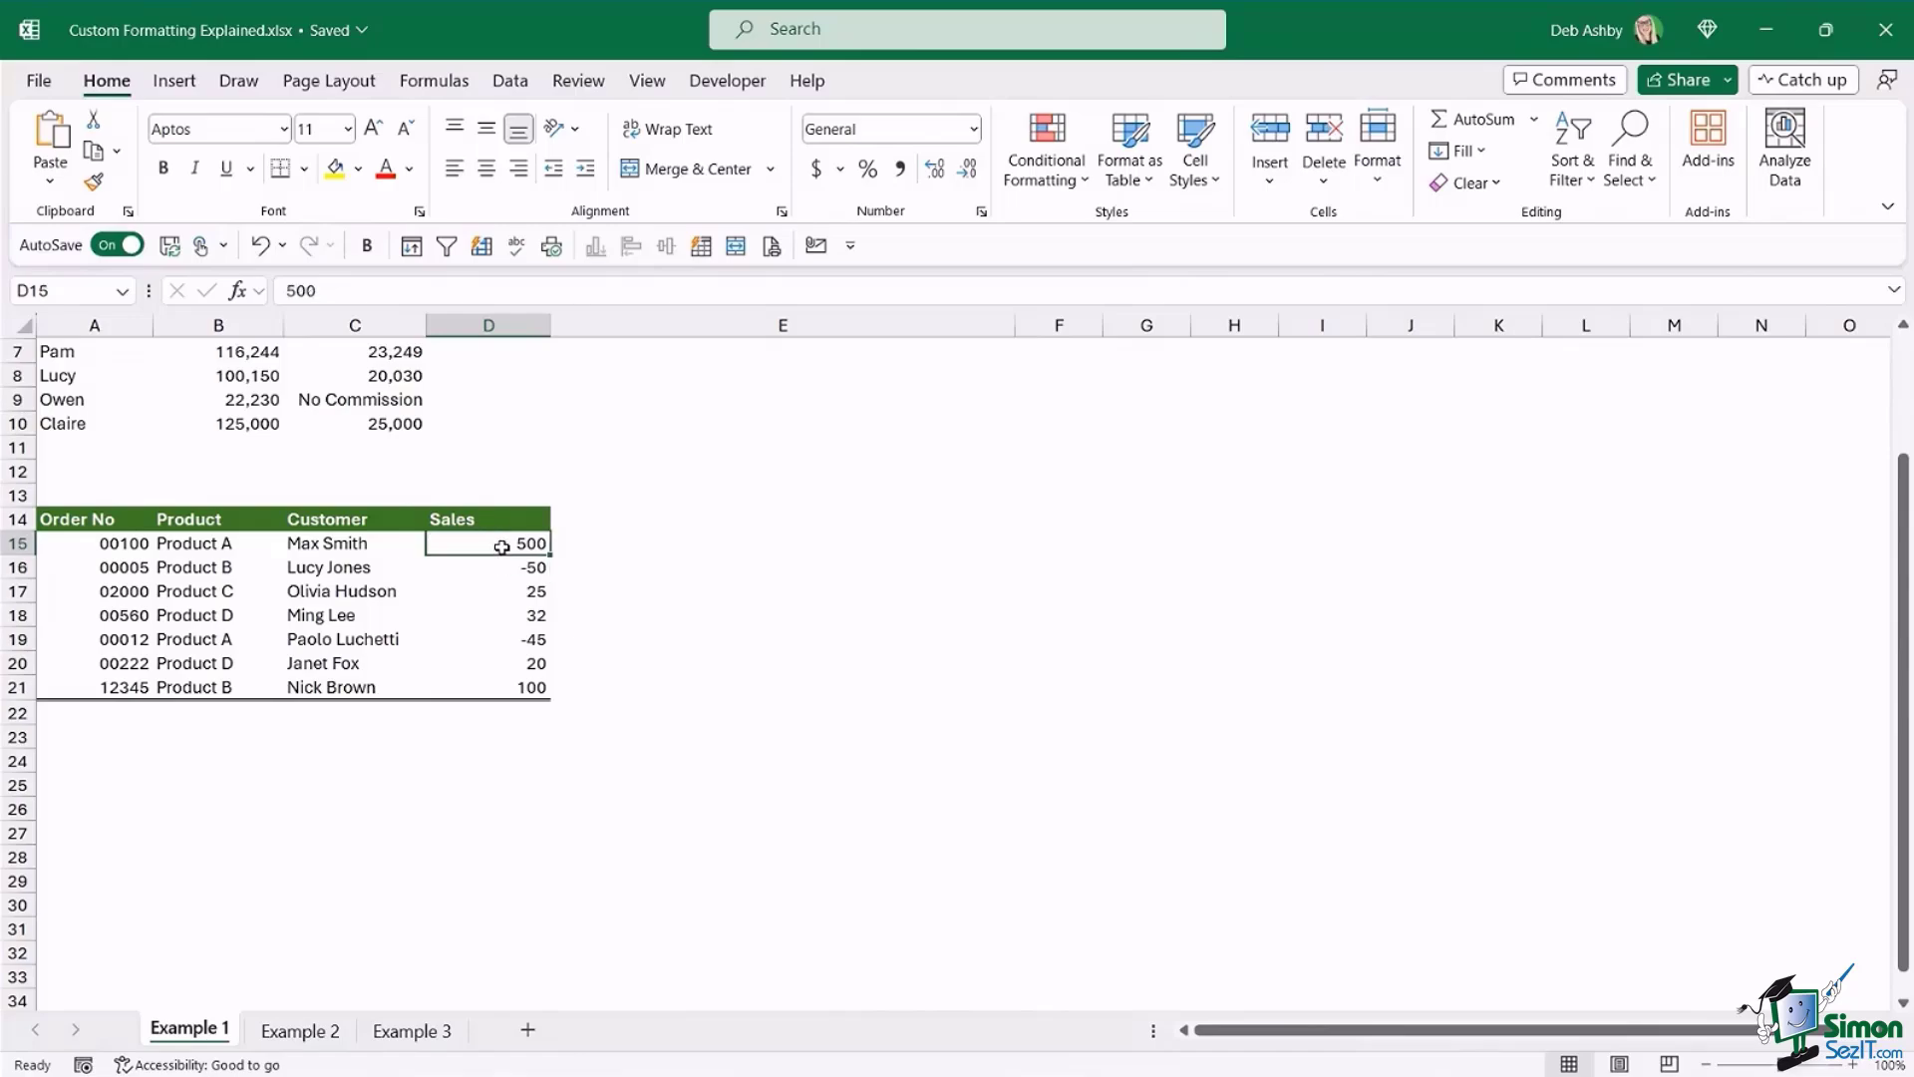
{"action": "left_click", "coordinate": [499, 566]}
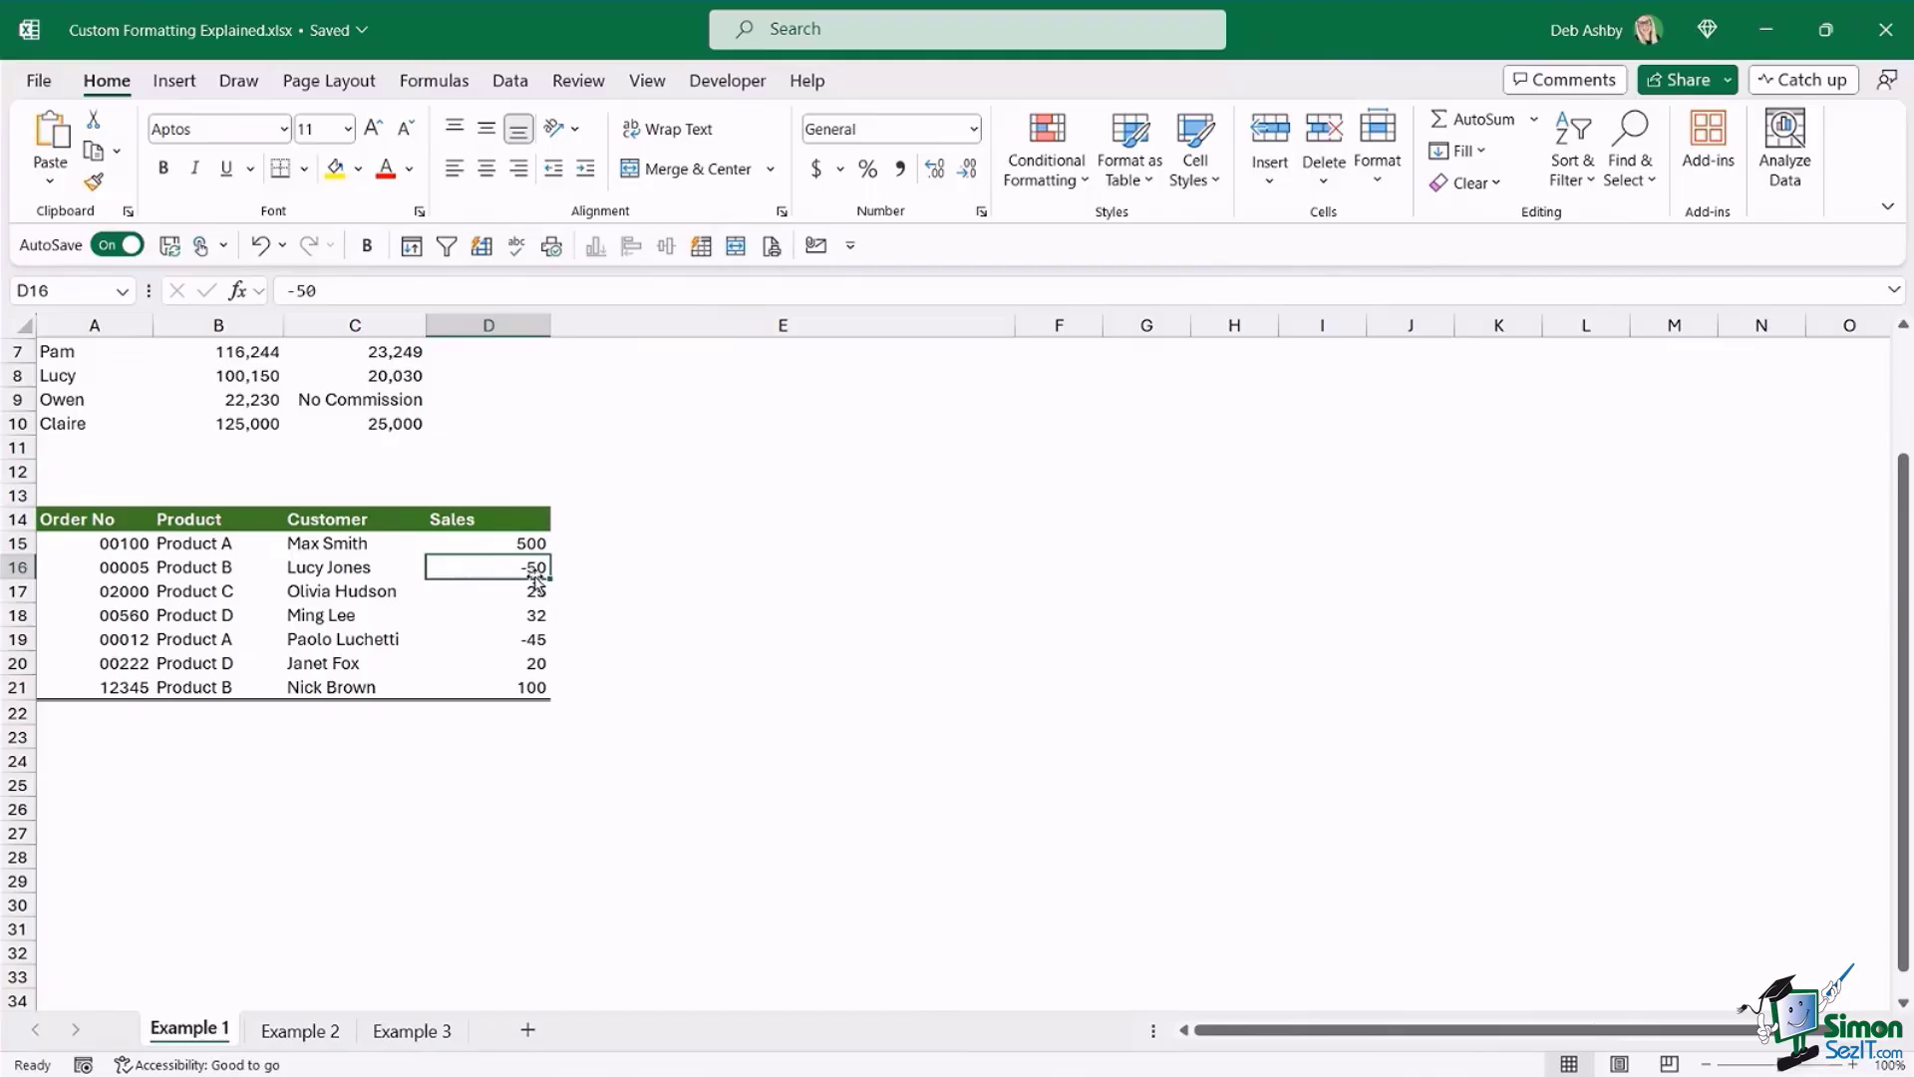
{"action": "left_click", "coordinate": [518, 618]}
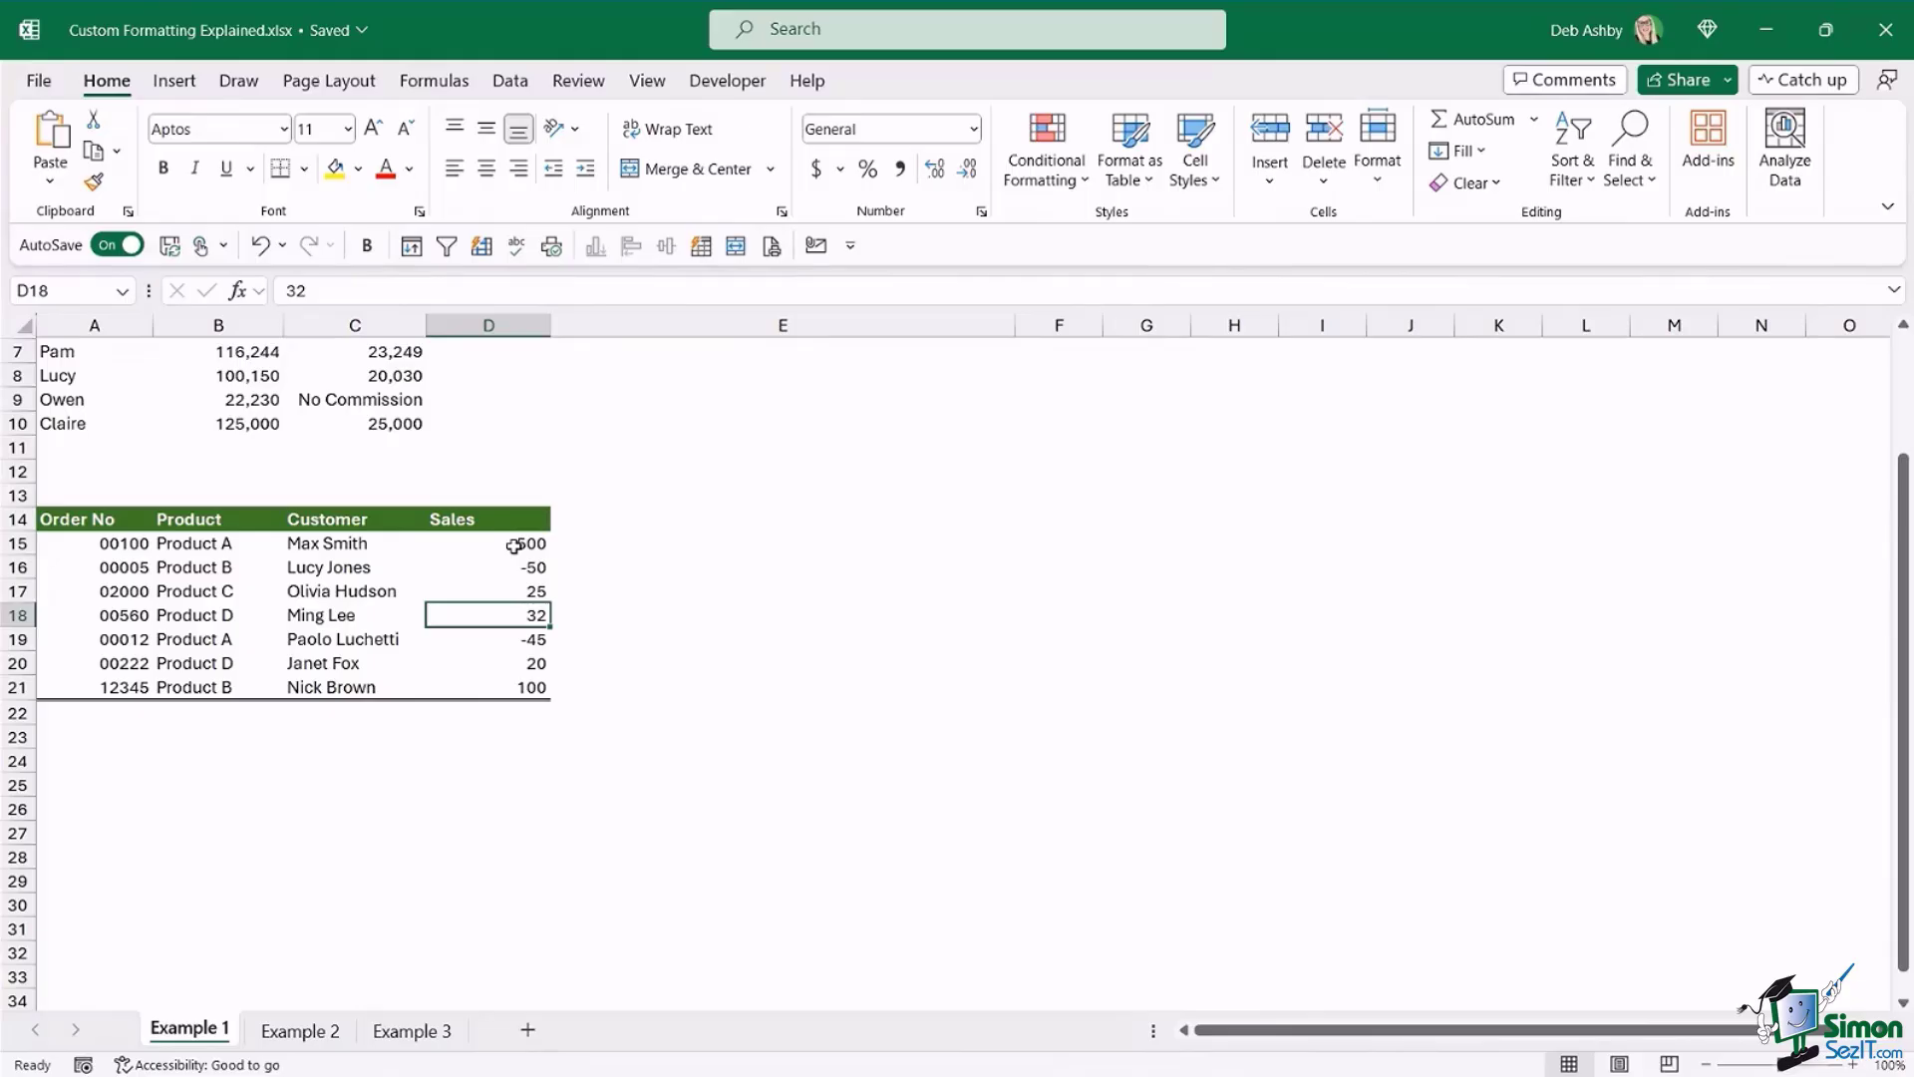
- Insert the text "Voucher " in front of the amount in D16, making the entry Voucher -50
{"action": "left_click", "coordinate": [506, 568]}
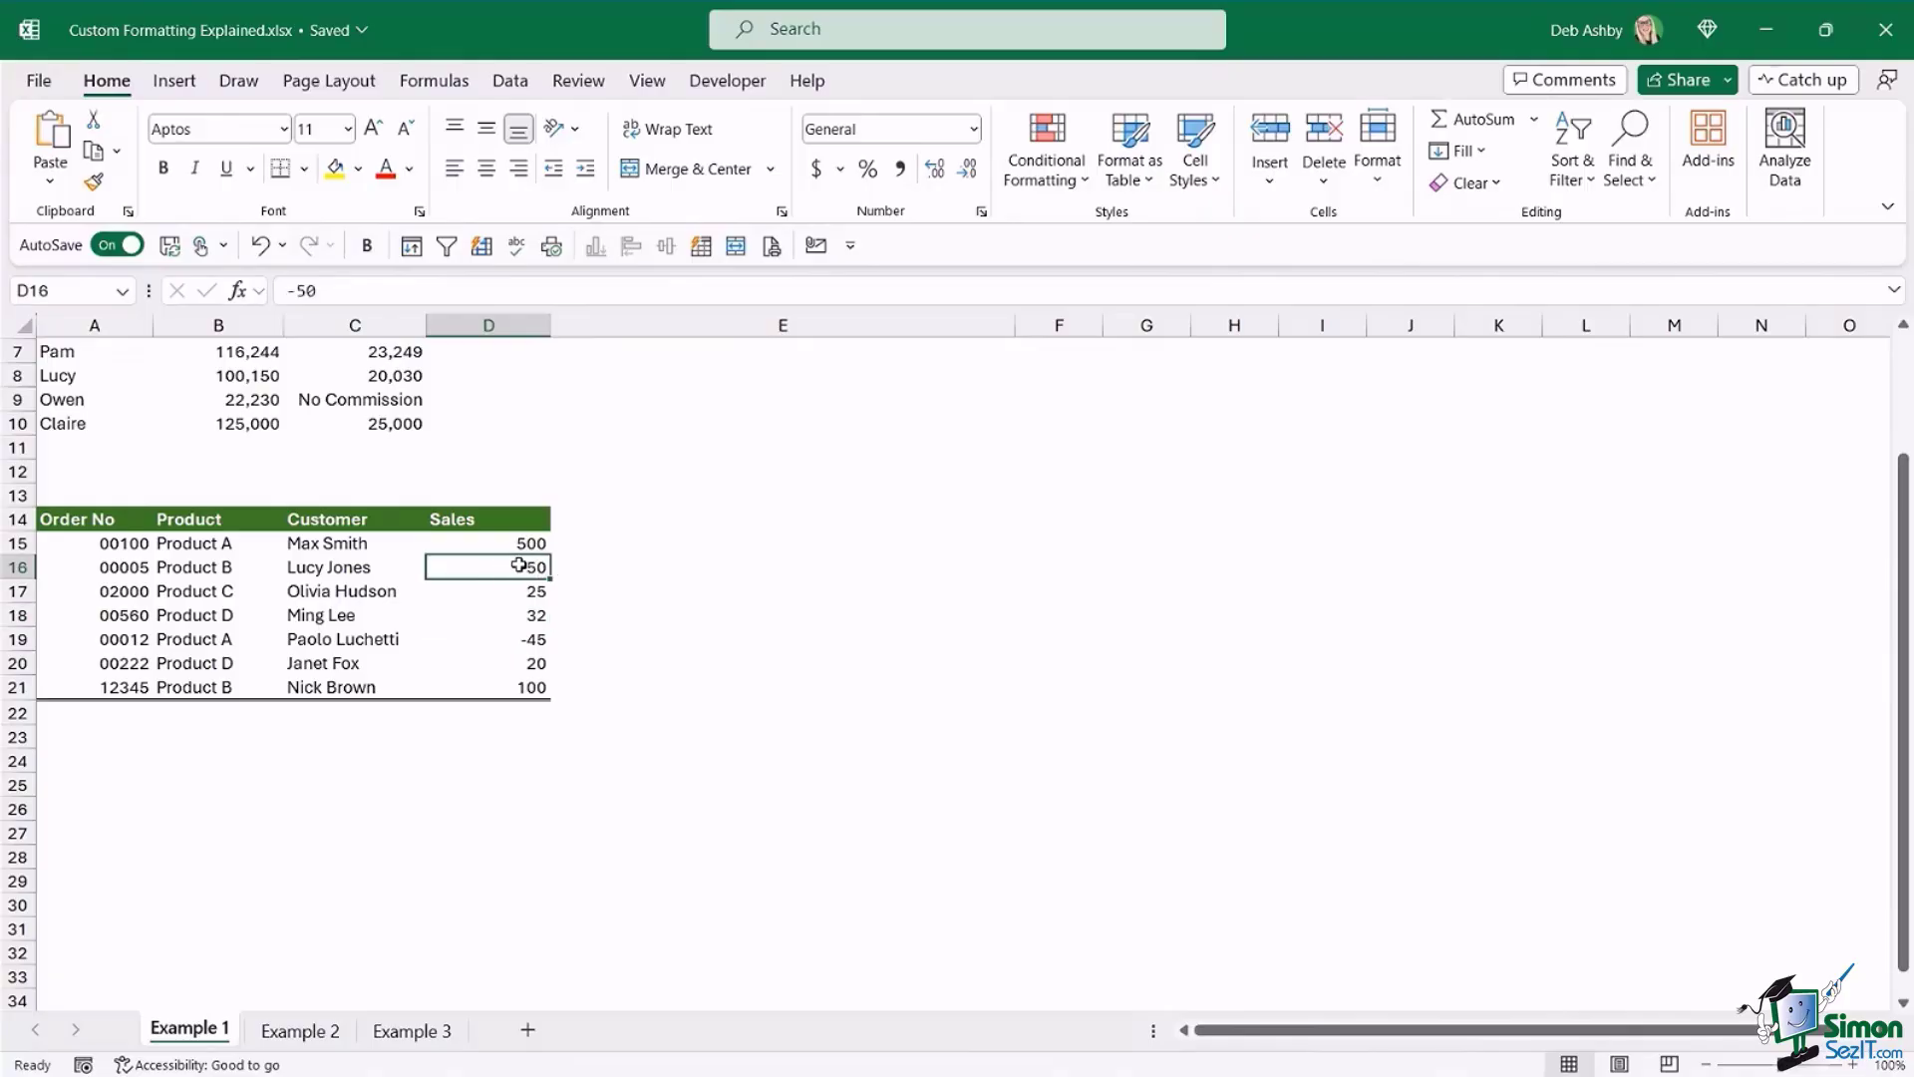
{"action": "left_click", "coordinate": [286, 291]}
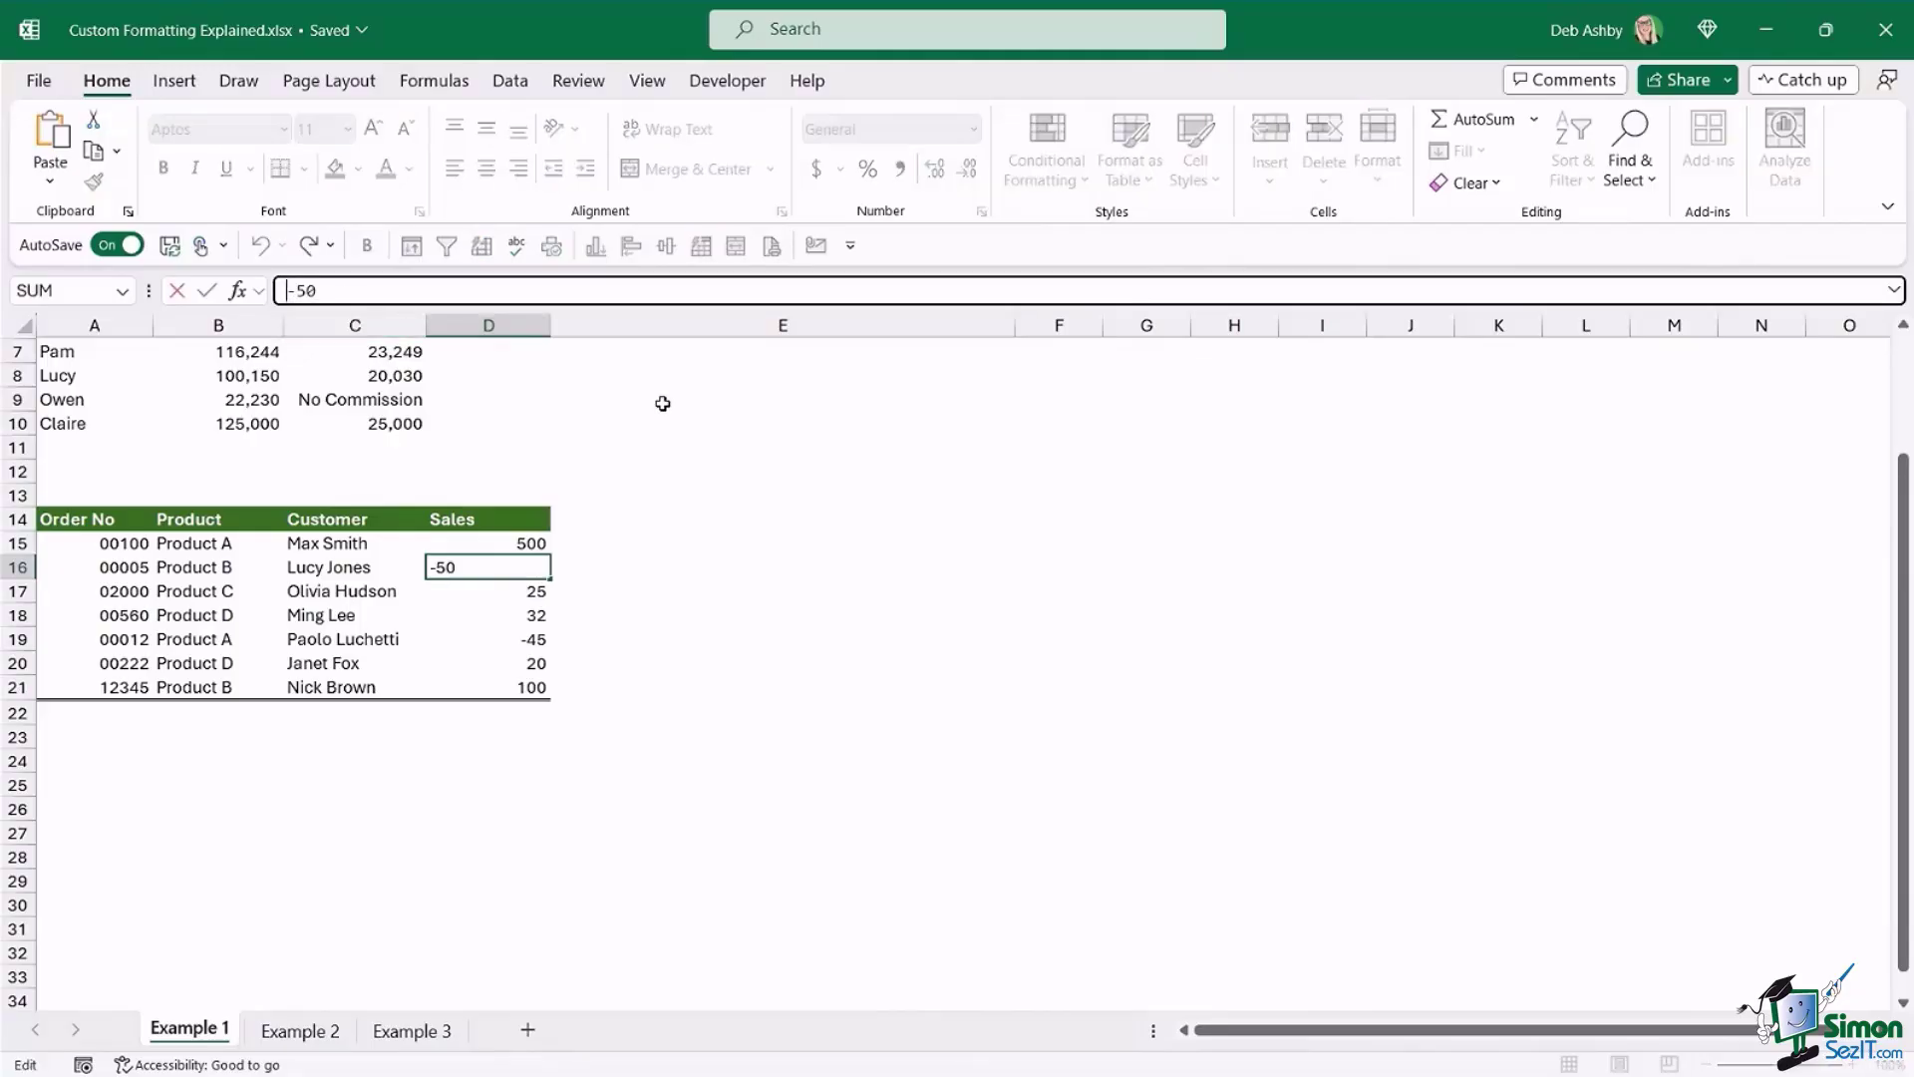
{"action": "type", "text": "Voucher"}
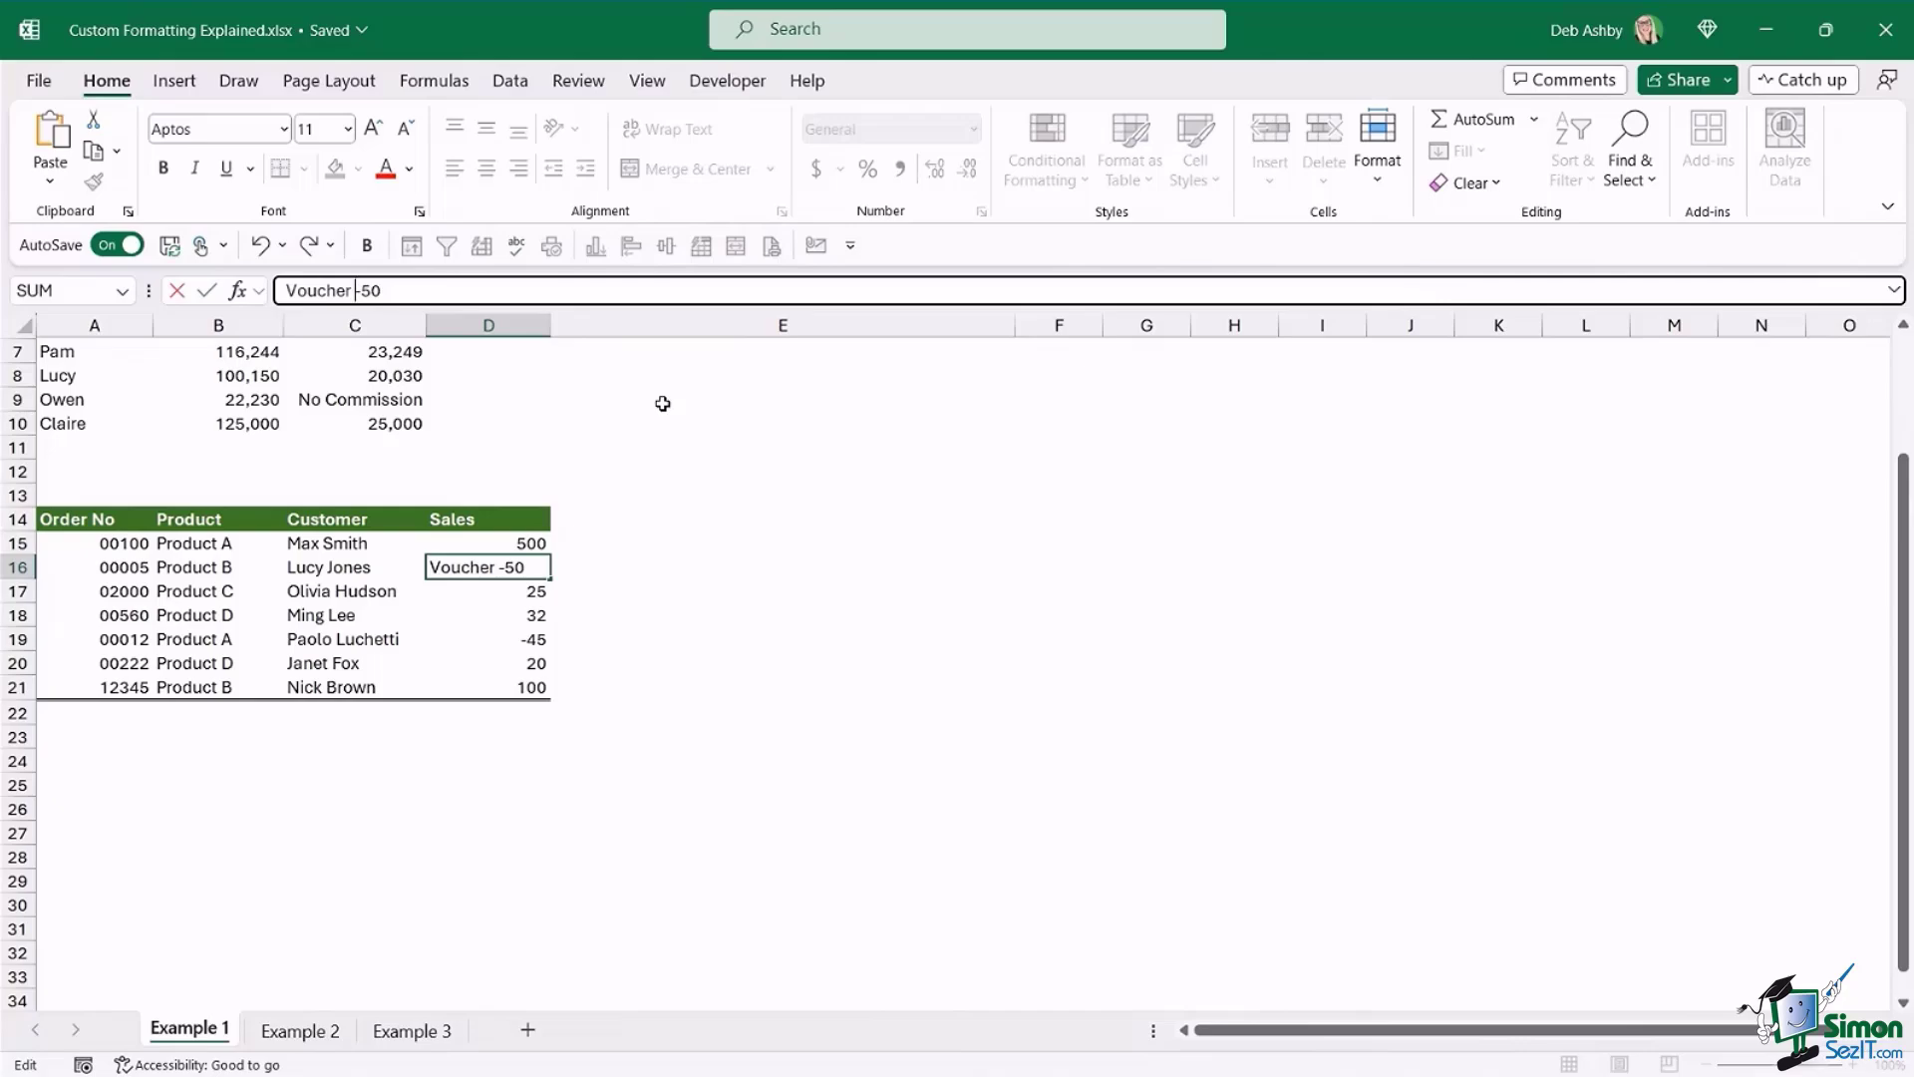
{"action": "key", "text": "Return"}
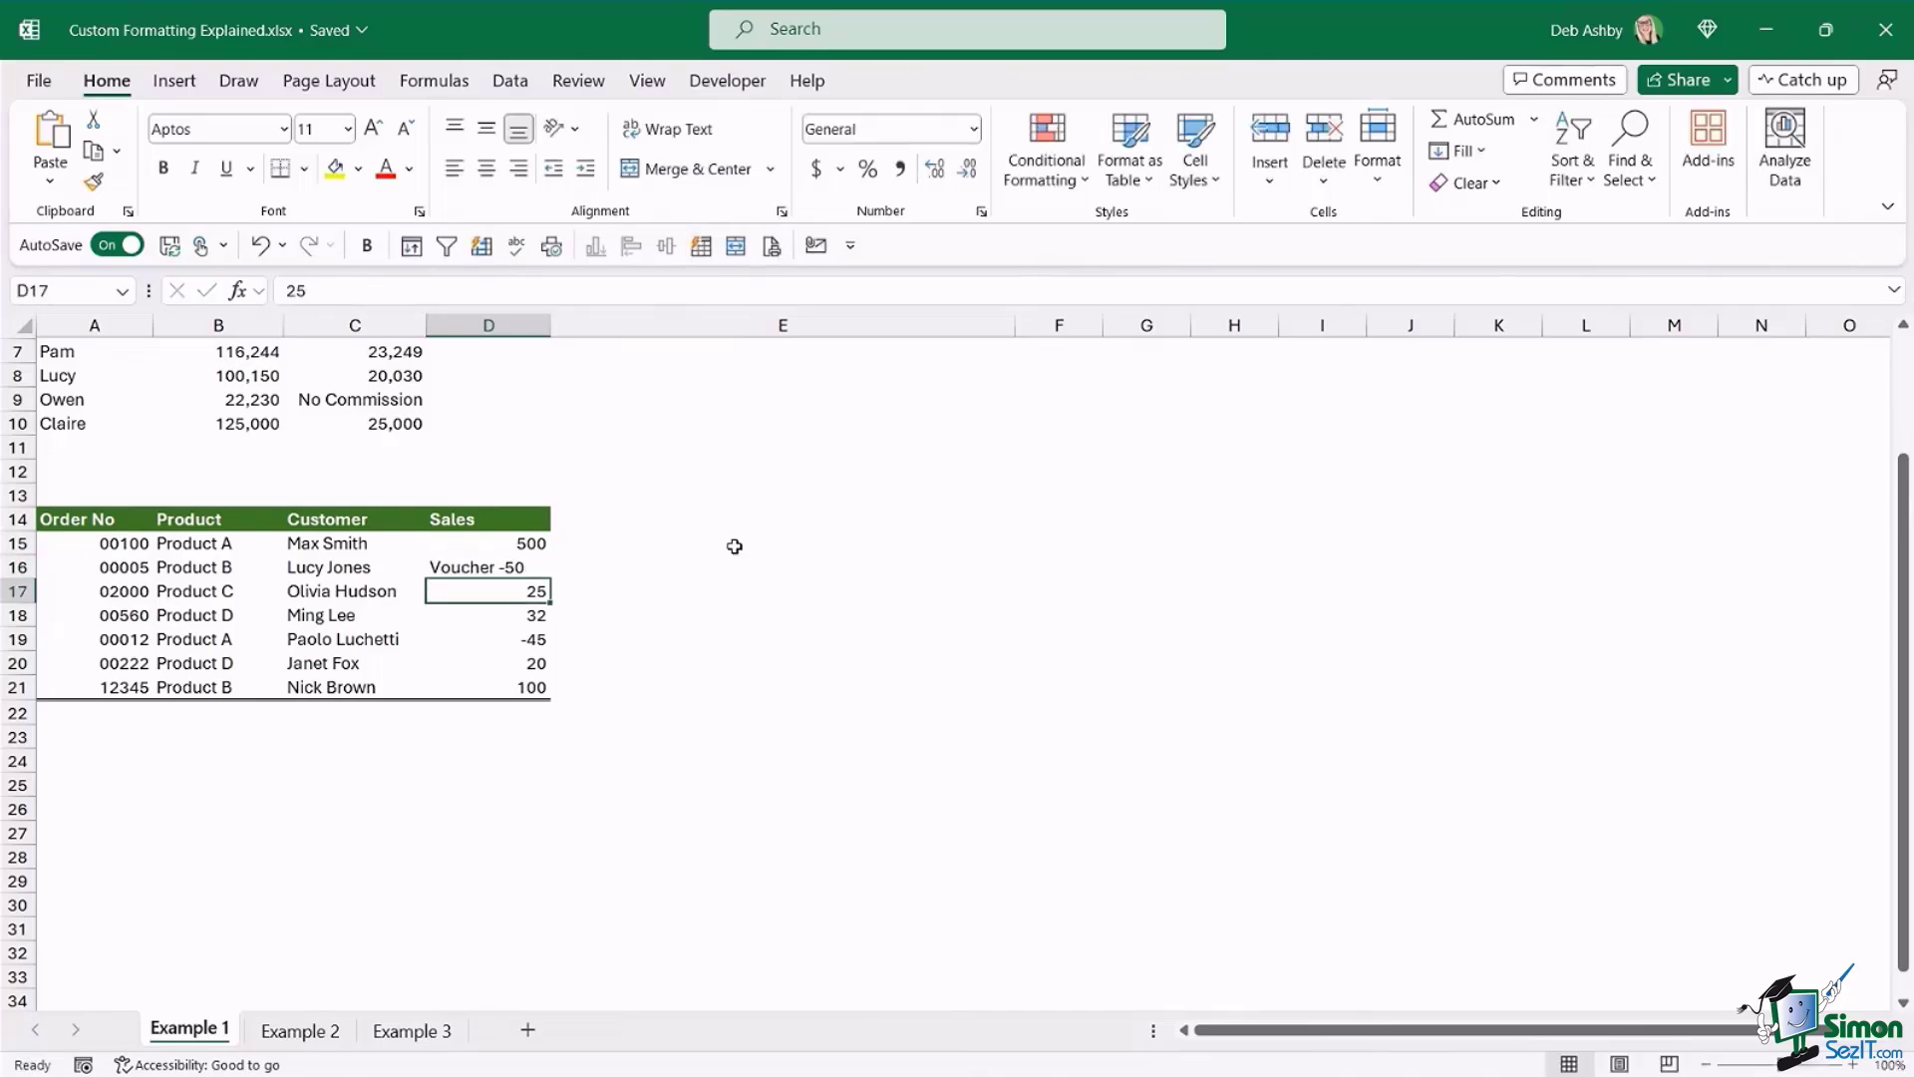
{"action": "left_click", "coordinate": [654, 550]}
{"action": "left_click", "coordinate": [500, 565]}
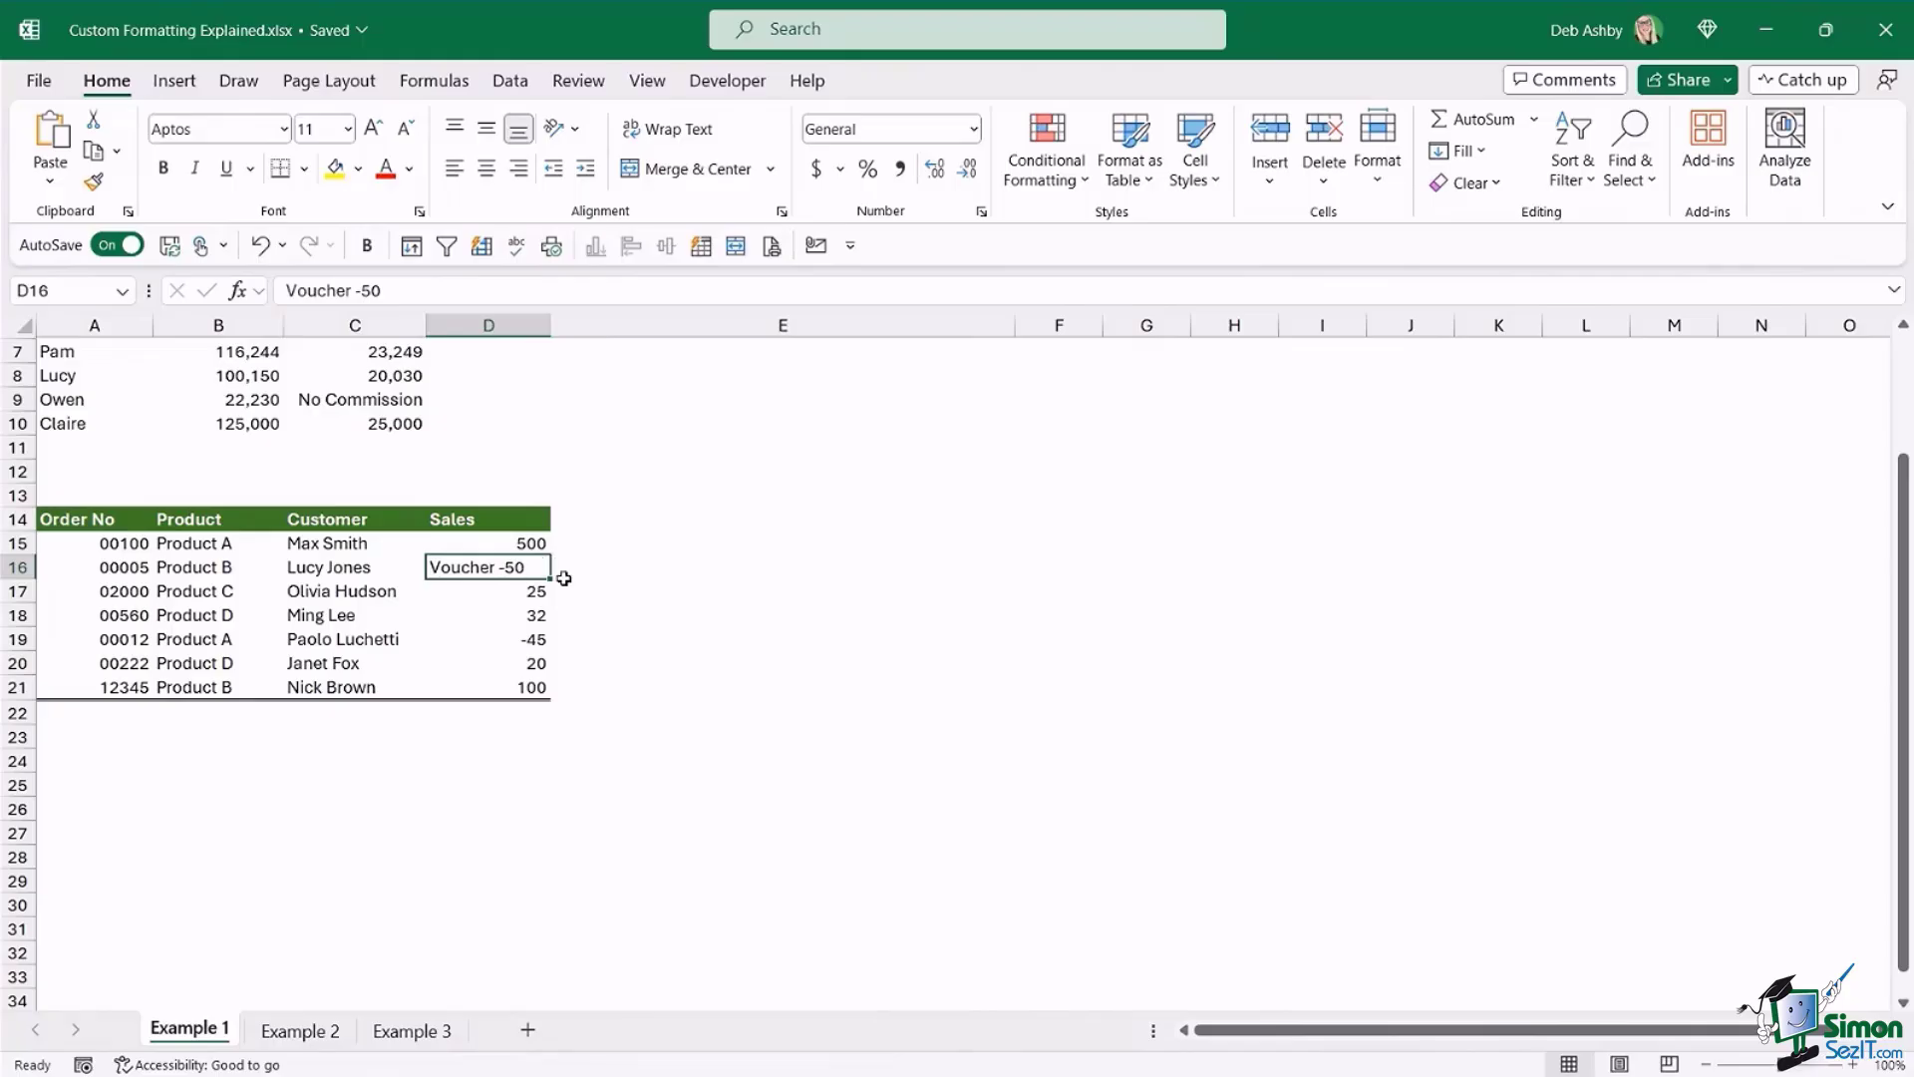
- Widen the Sales column to inspect the alignment of the entry in D16, and narrow the column back
{"action": "left_click", "coordinate": [637, 568]}
{"action": "left_click", "coordinate": [513, 566]}
{"action": "left_click_drag", "start_coordinate": [551, 325], "coordinate": [651, 325]}
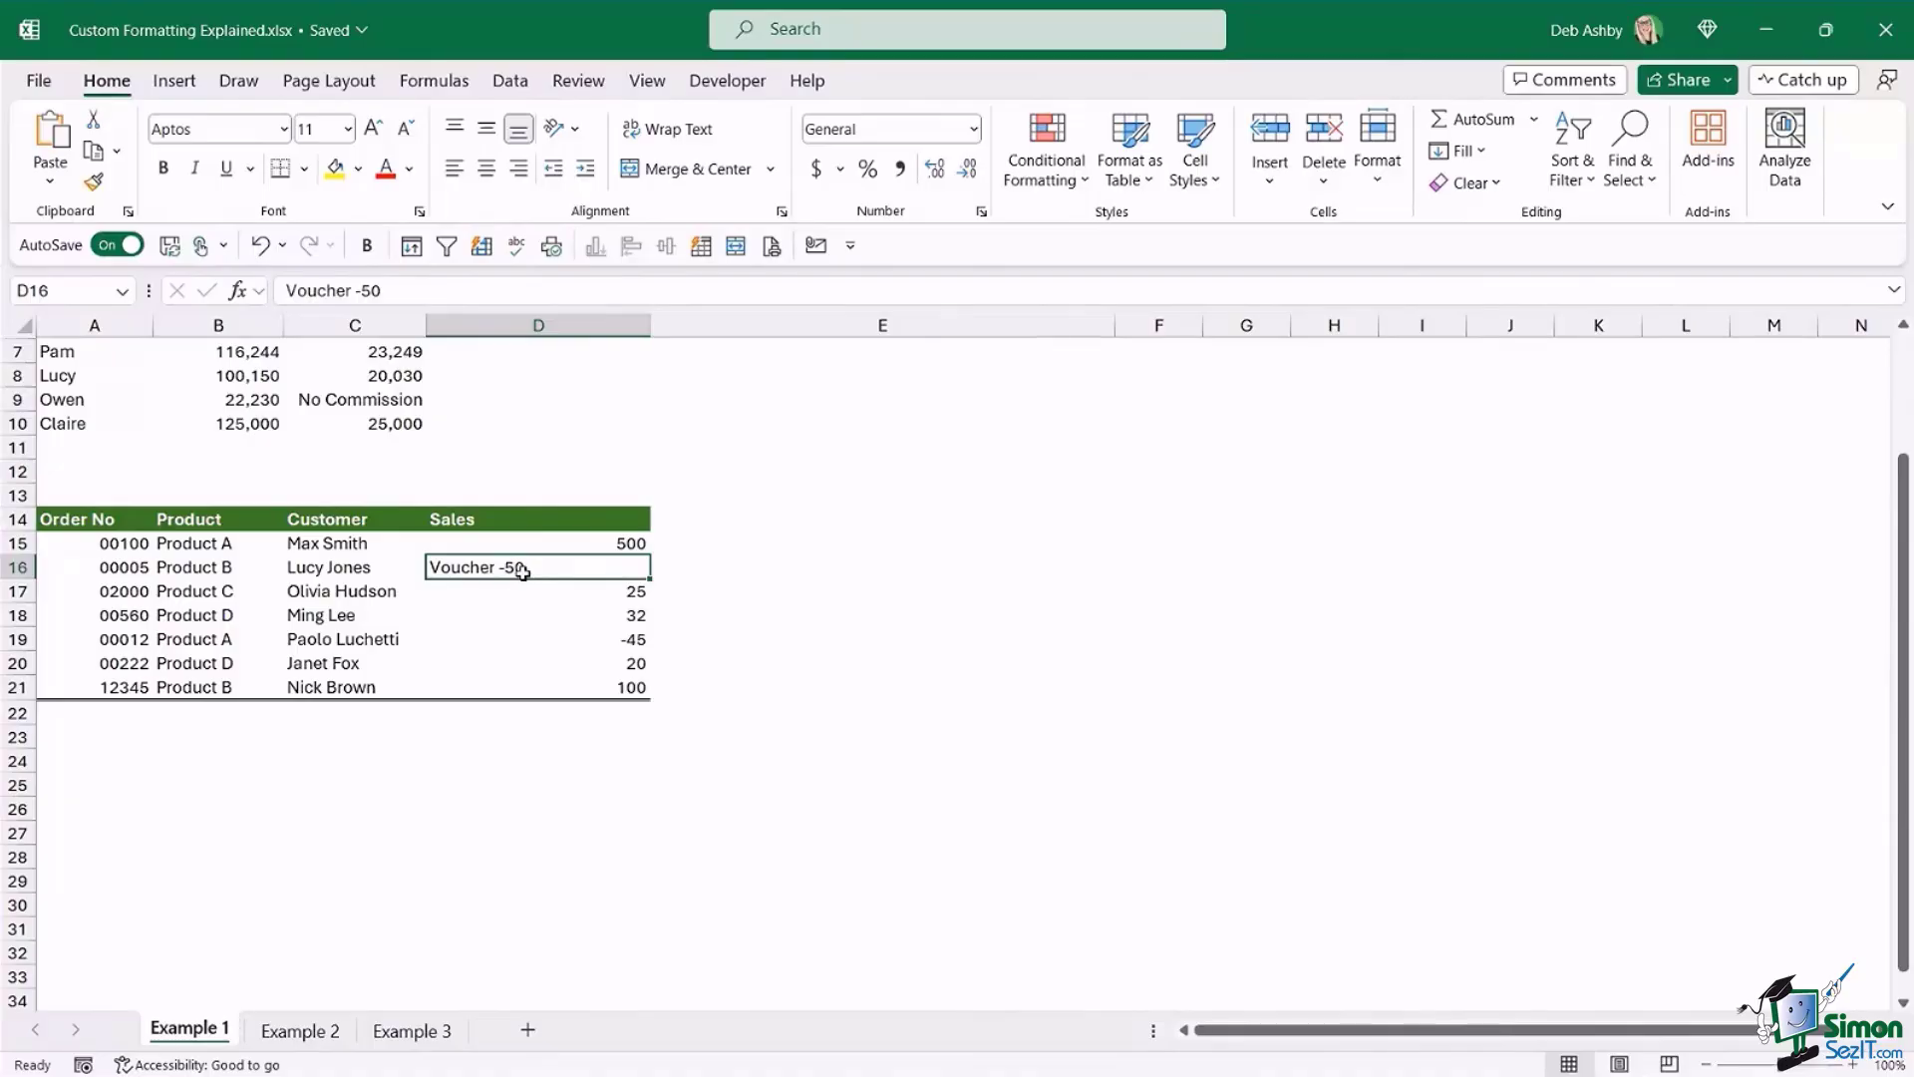
{"action": "left_click_drag", "start_coordinate": [655, 323], "coordinate": [547, 333]}
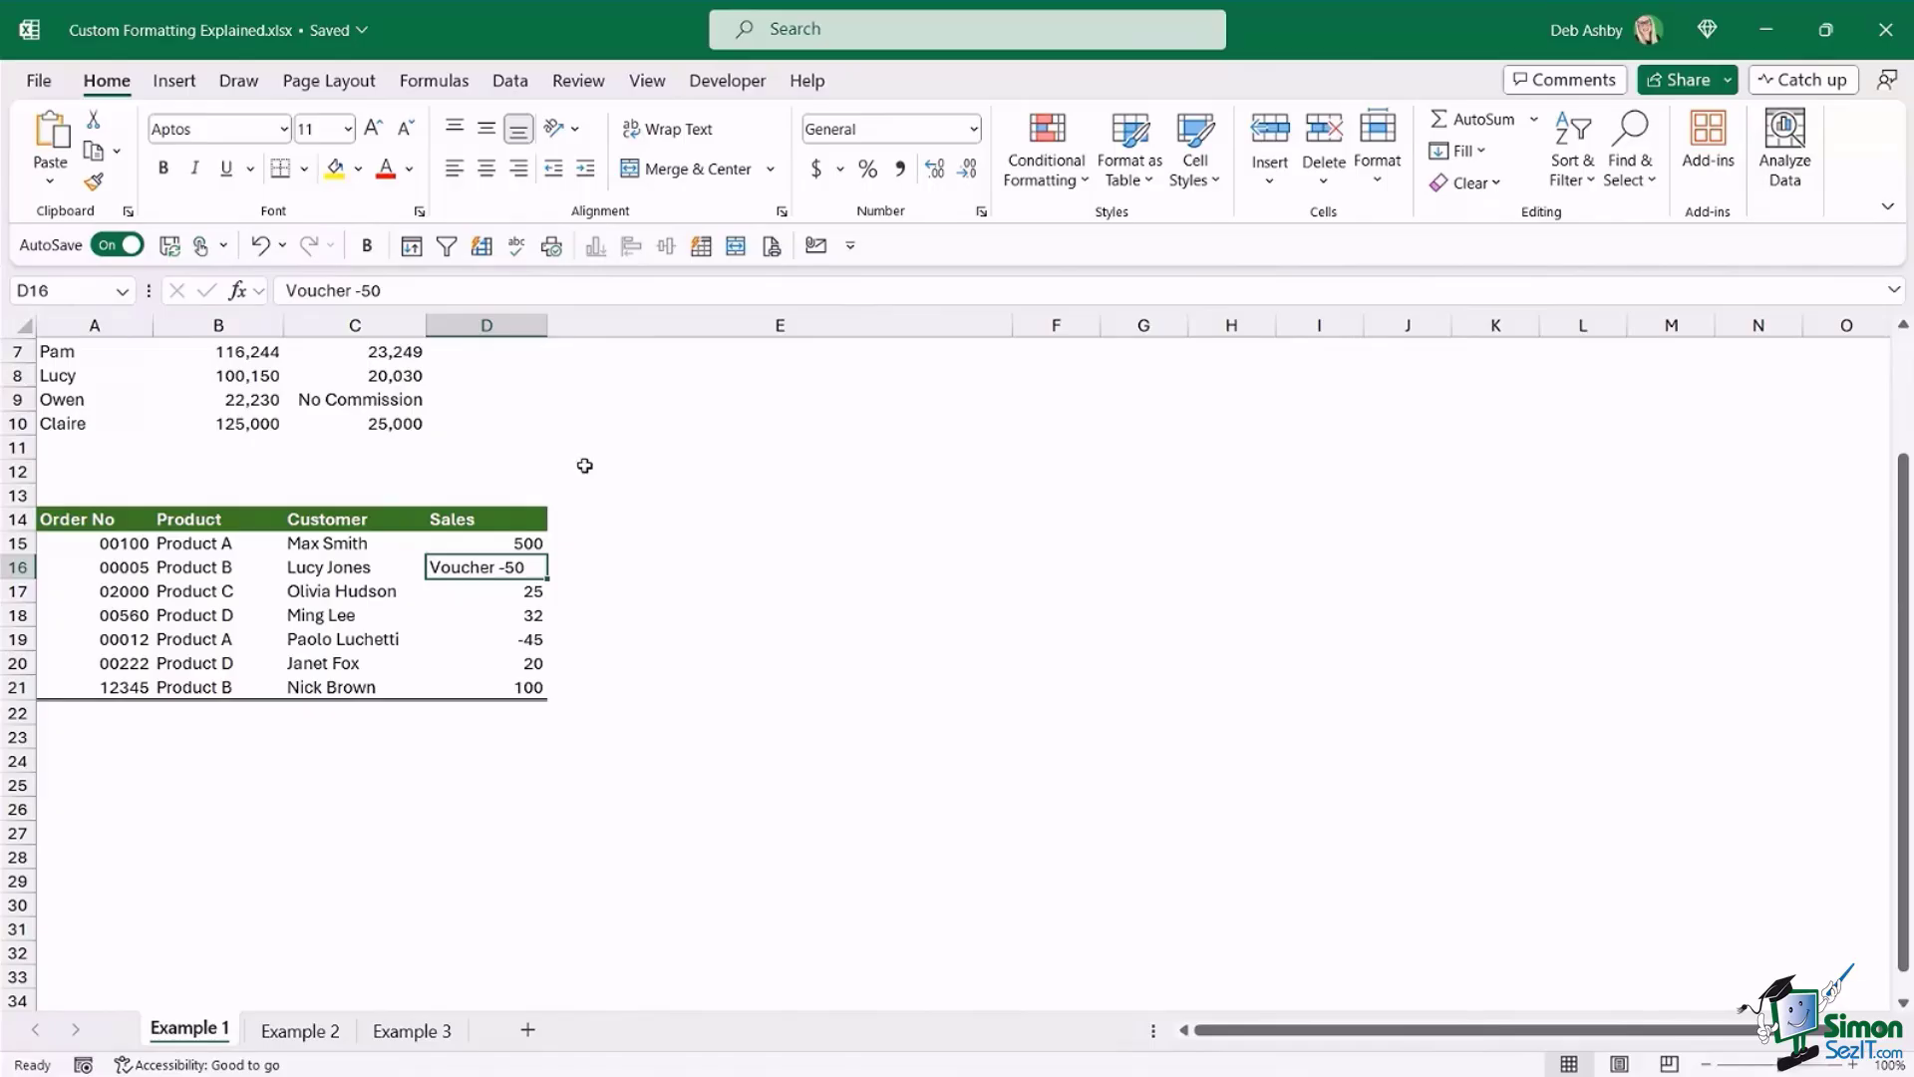
- Total the Sales column in D22 with =SUM(D15:D21) and compare the formula cell with the voucher entry in D16
{"action": "left_click", "coordinate": [476, 717]}
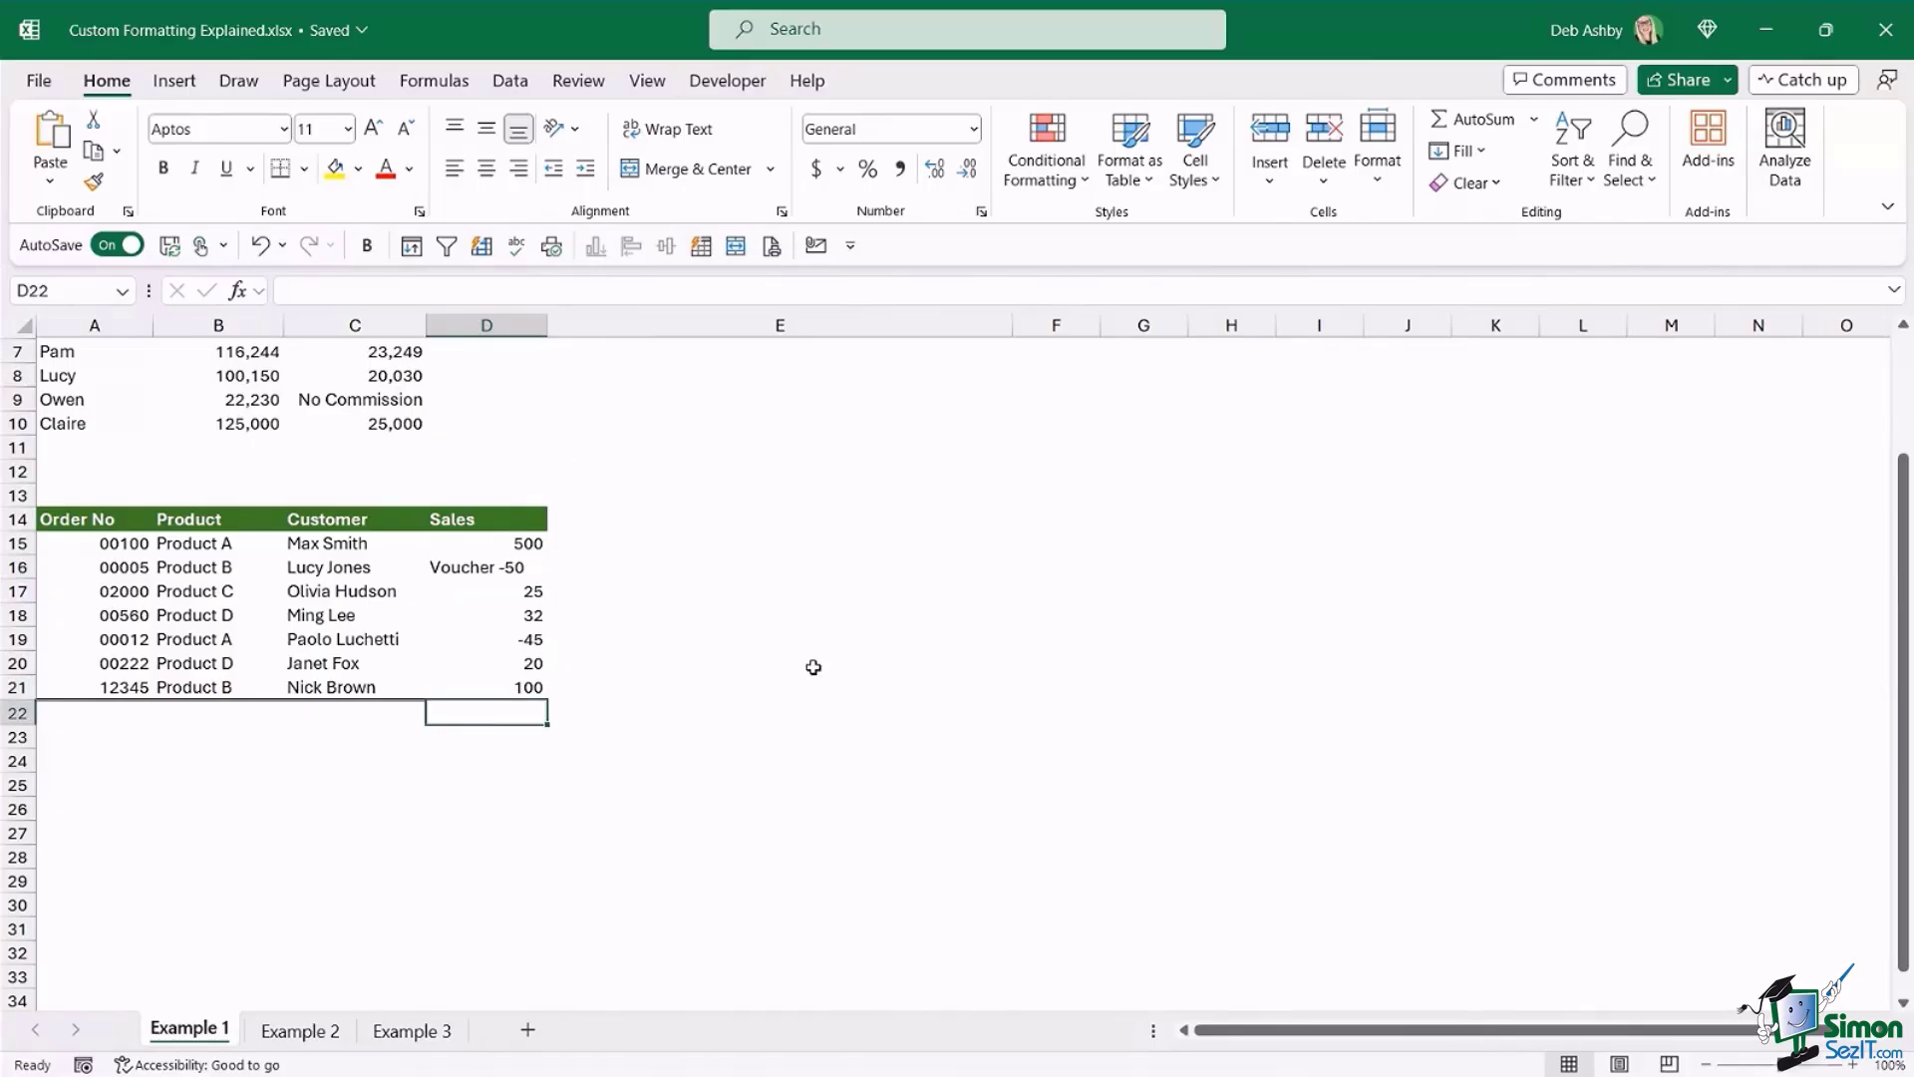
{"action": "key", "text": "alt+equal"}
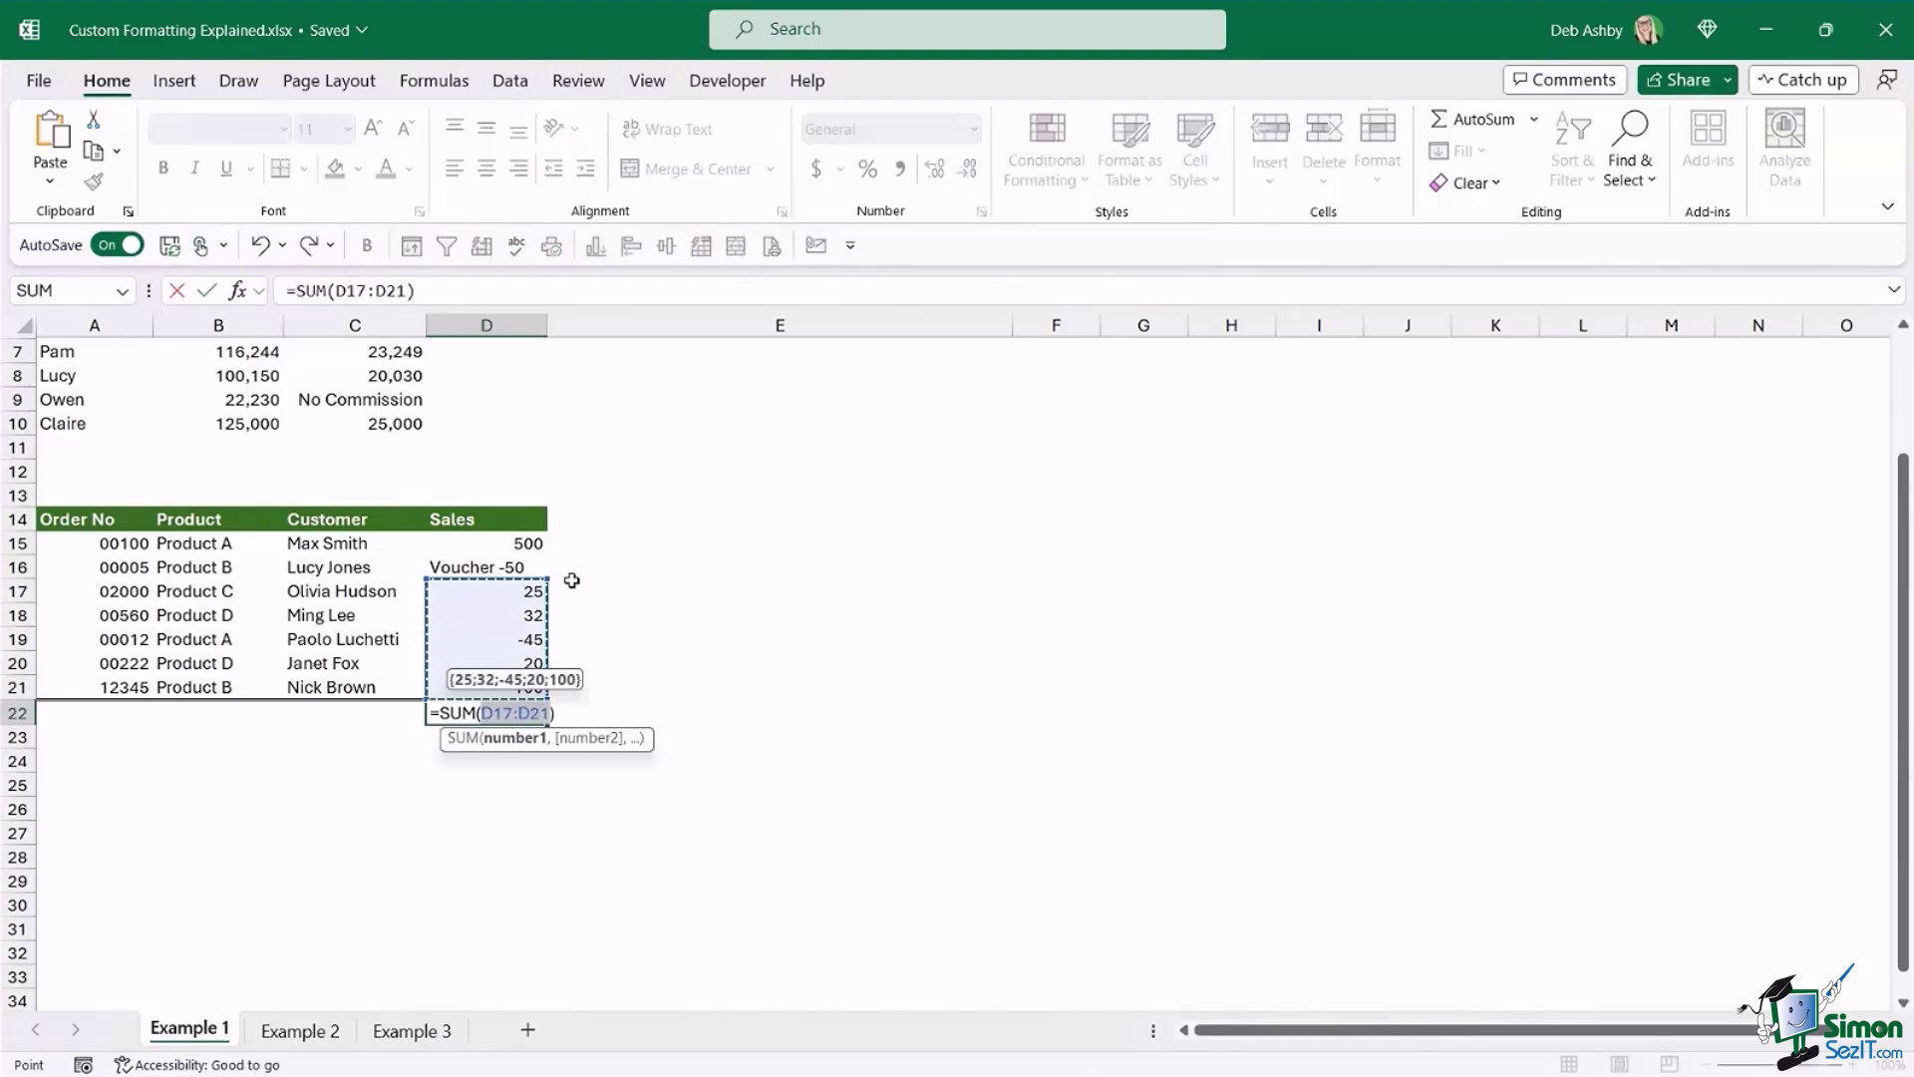
{"action": "left_click_drag", "start_coordinate": [547, 578], "coordinate": [546, 531]}
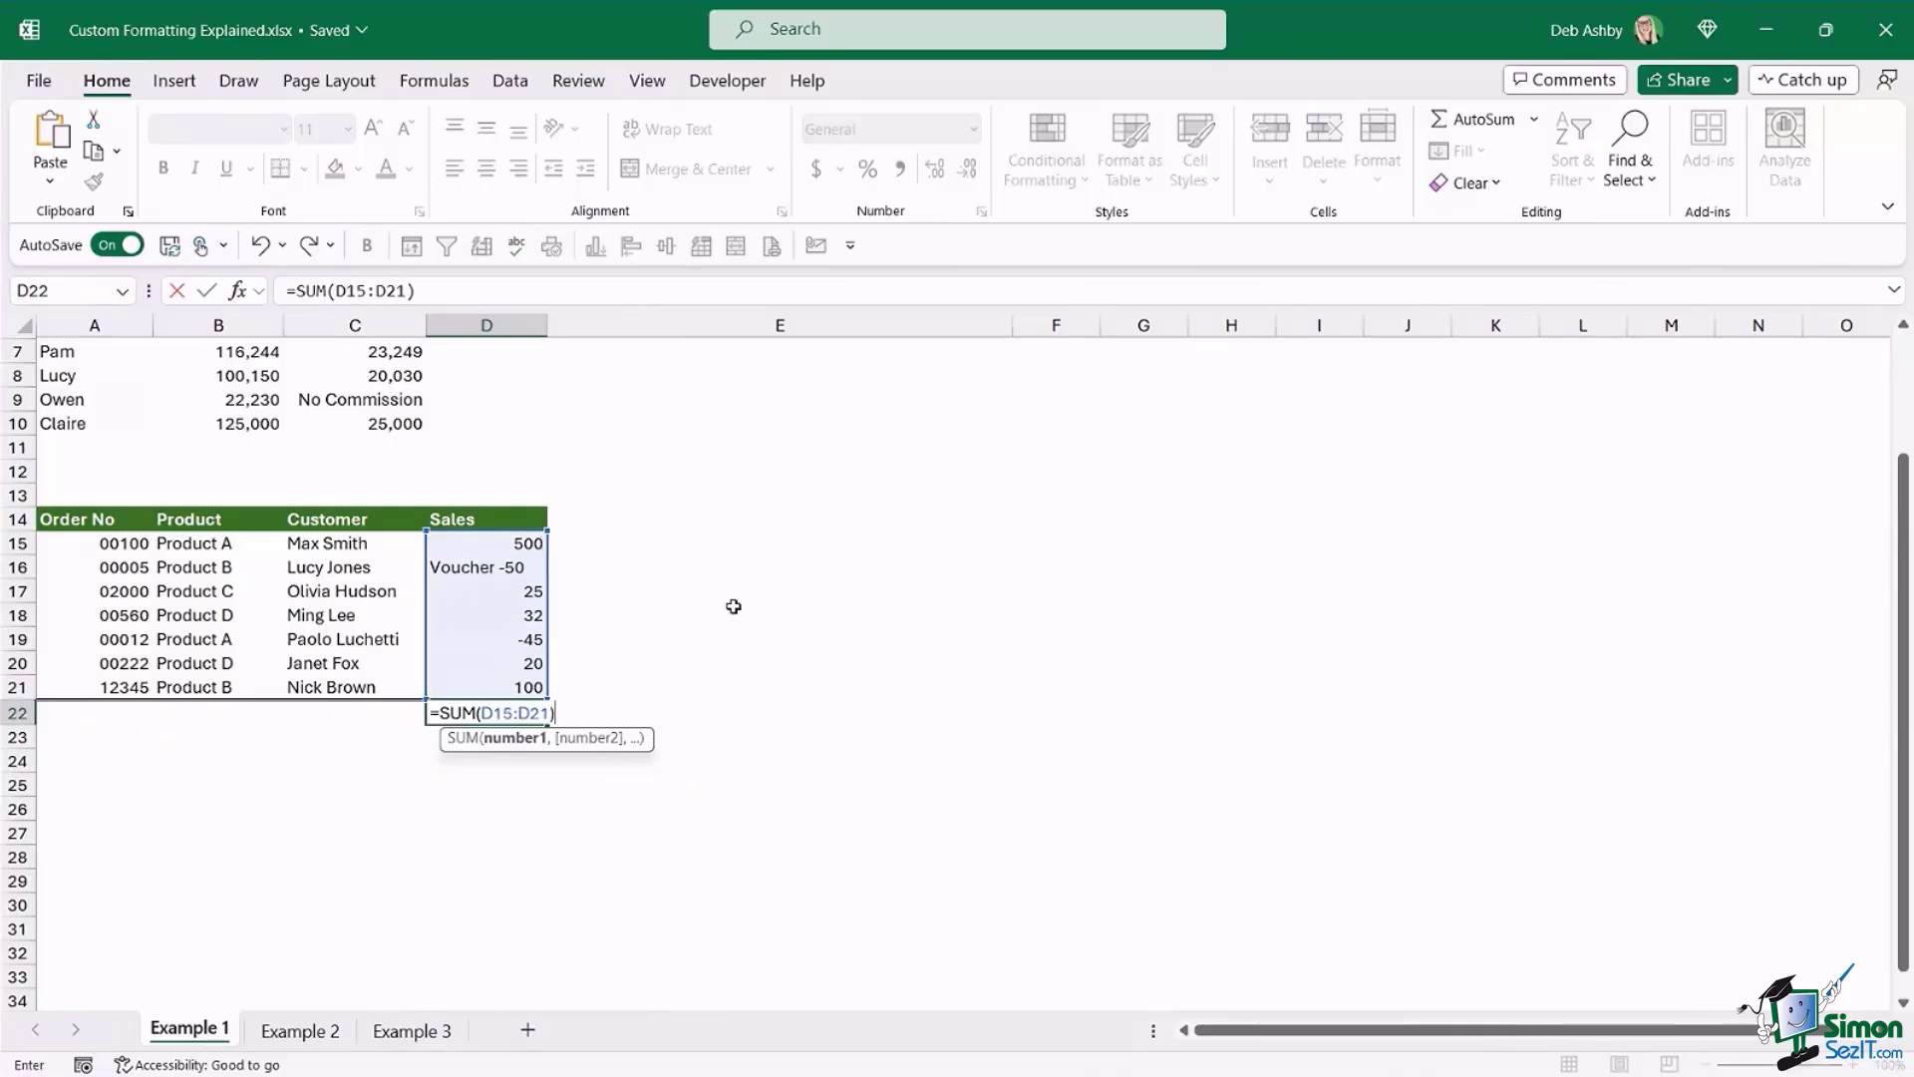
{"action": "key", "text": "Return"}
{"action": "left_click", "coordinate": [470, 714]}
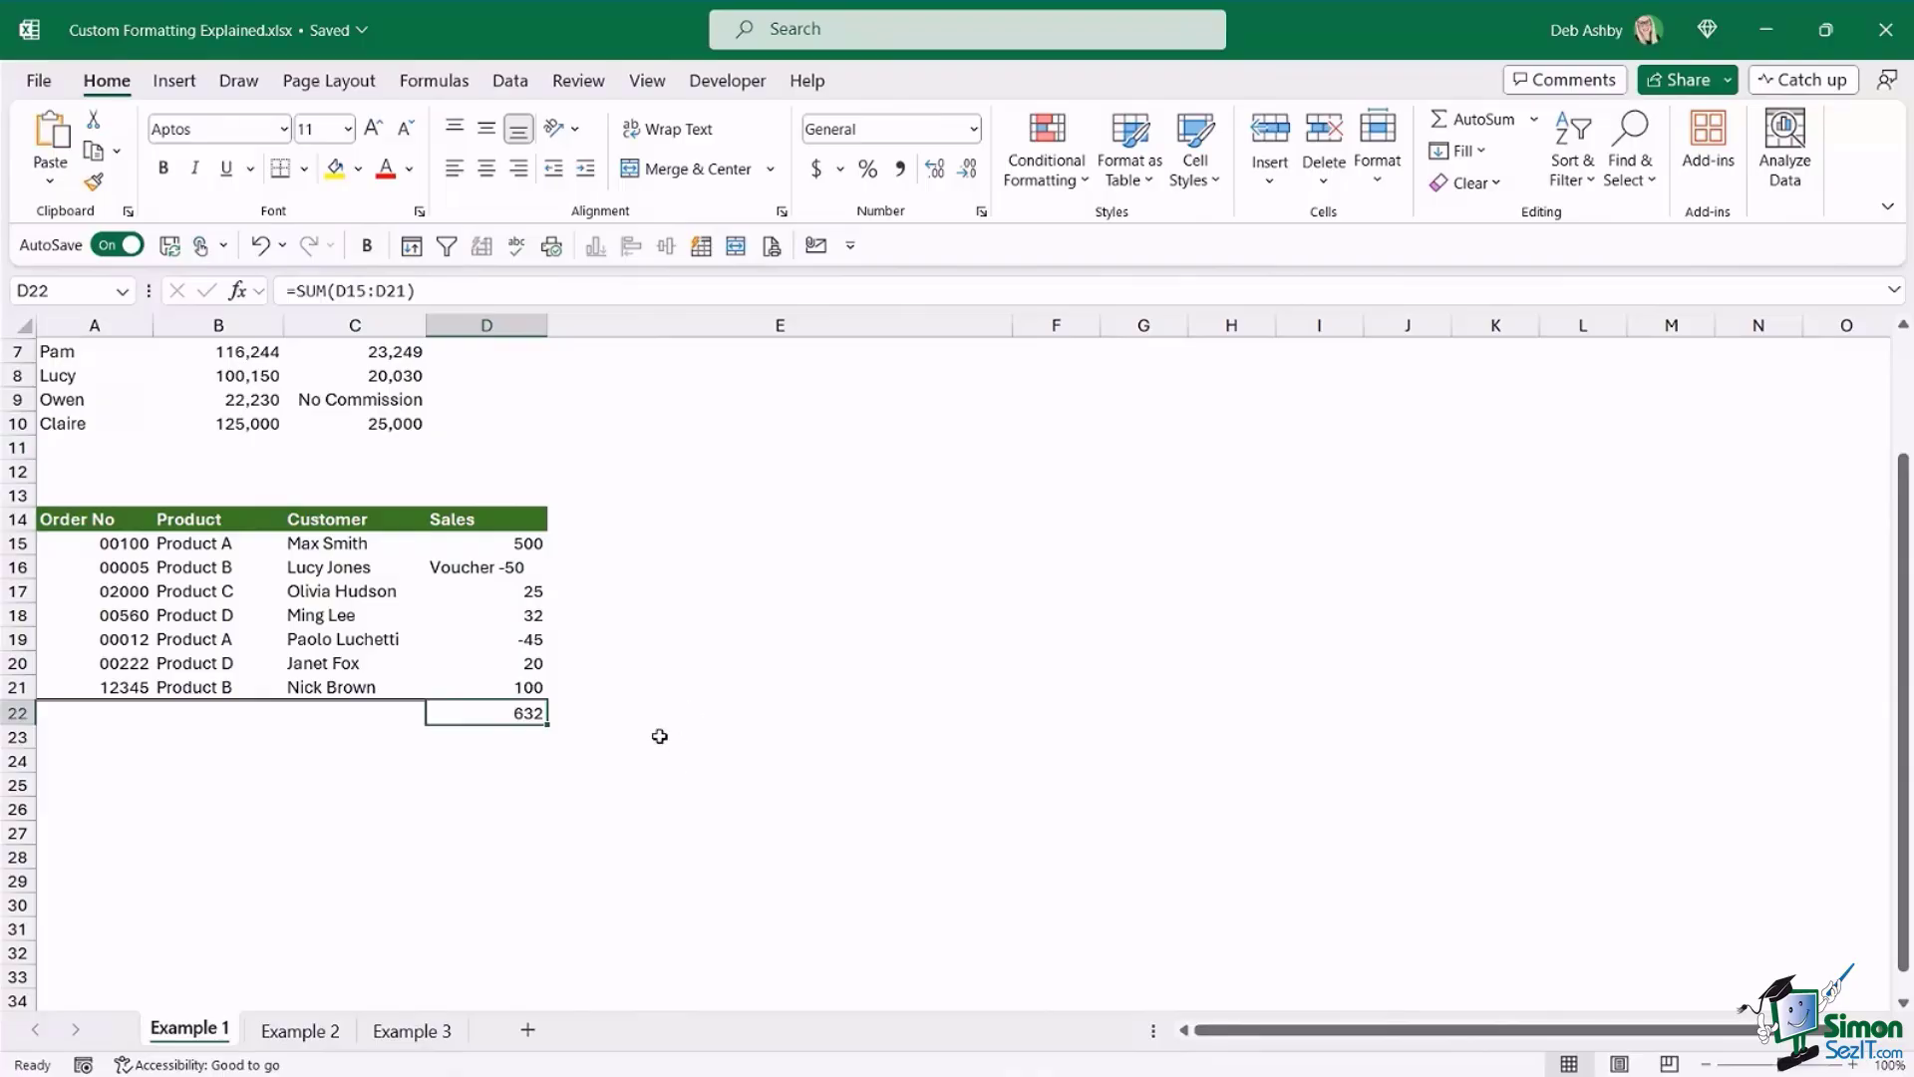
{"action": "left_click", "coordinate": [470, 570]}
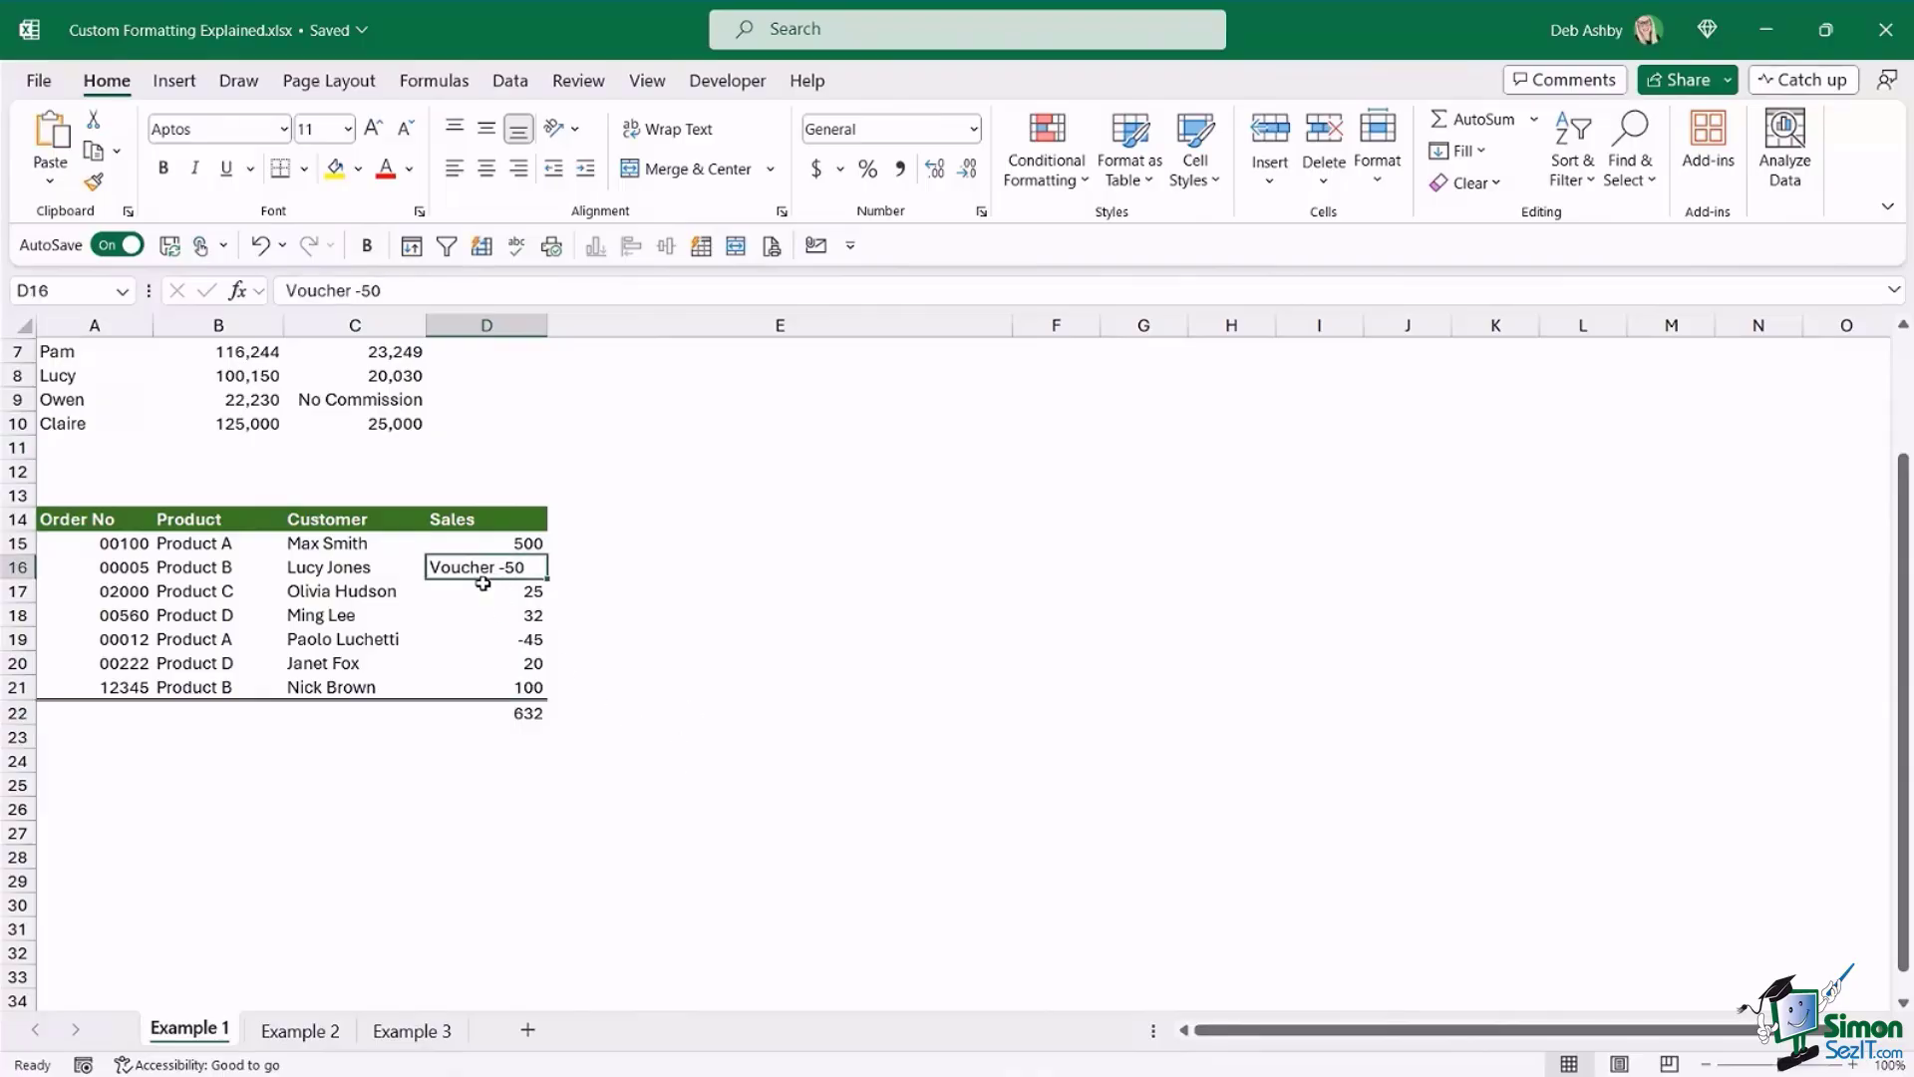
{"action": "left_click", "coordinate": [534, 714]}
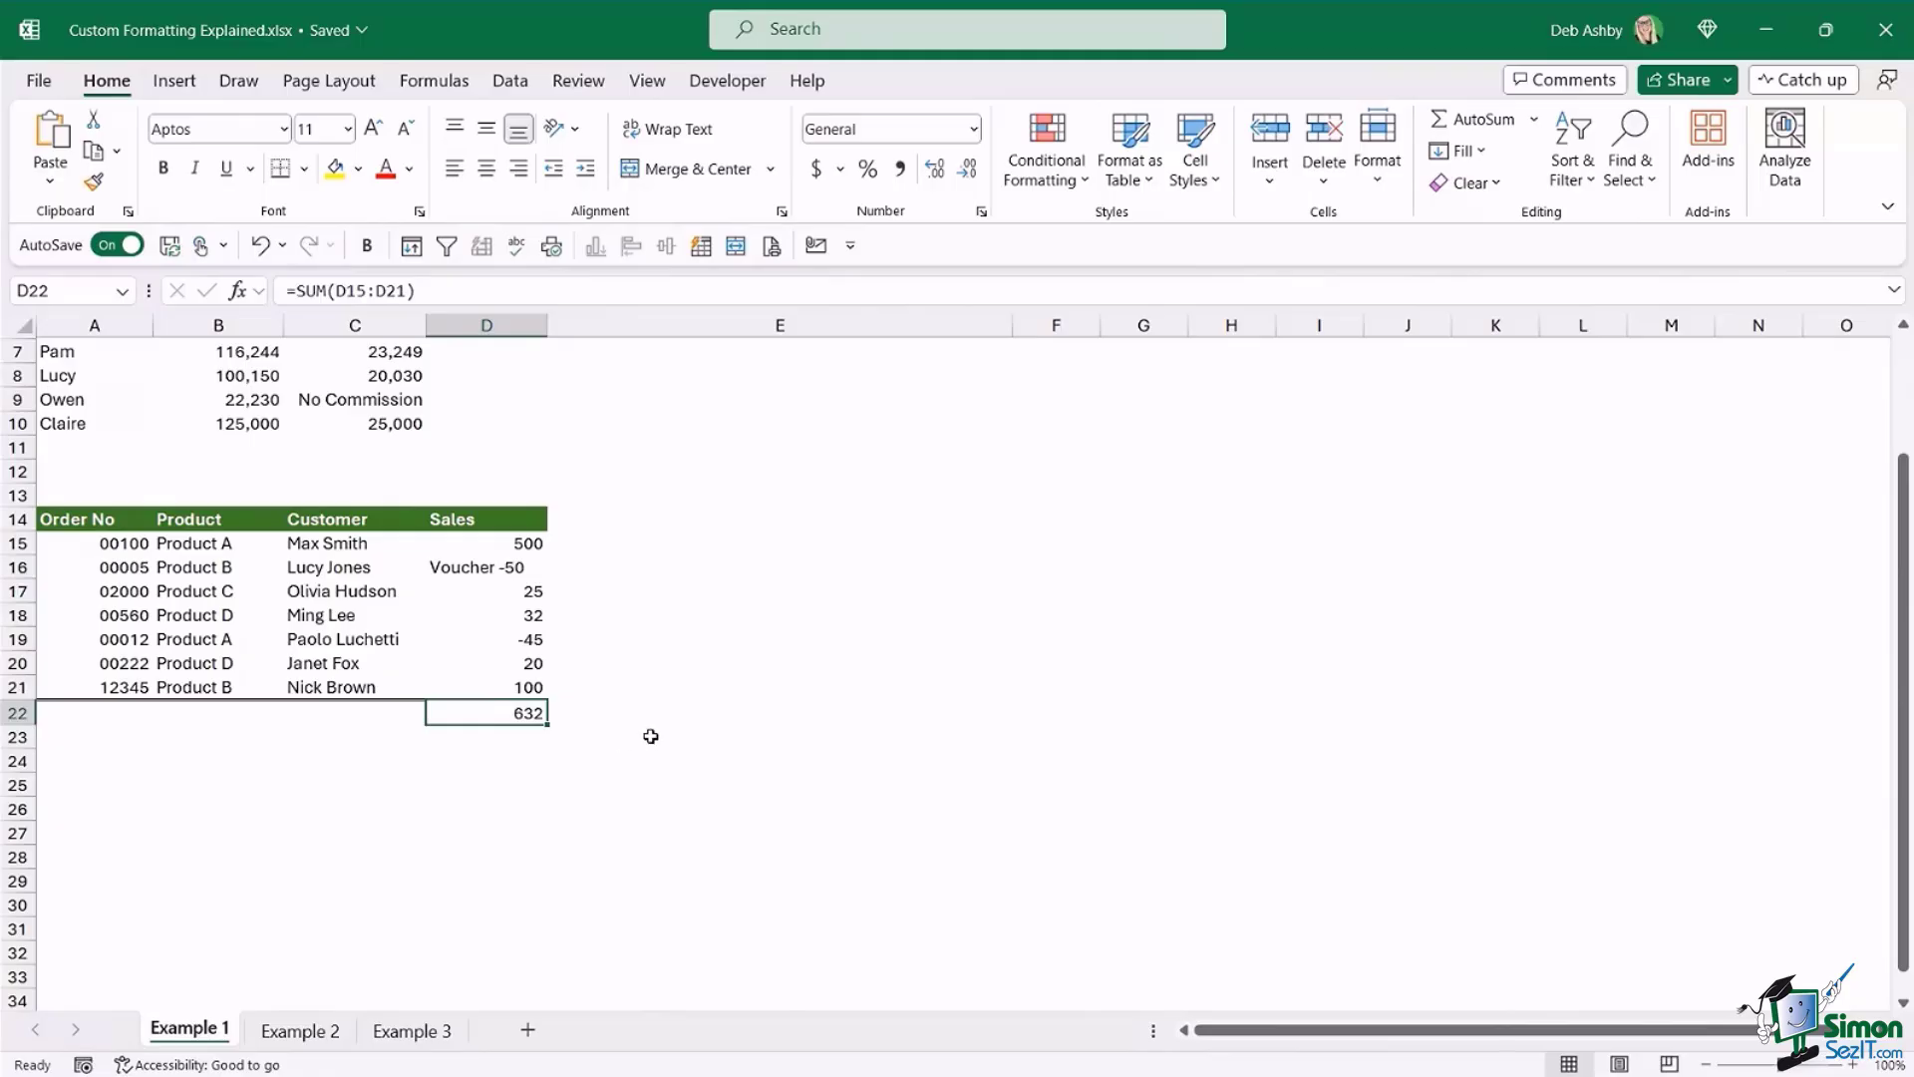
- Clear the total from D22 and undo the recent edits back through the Voucher text in D16
{"action": "key", "text": "Delete"}
{"action": "left_click", "coordinate": [473, 568]}
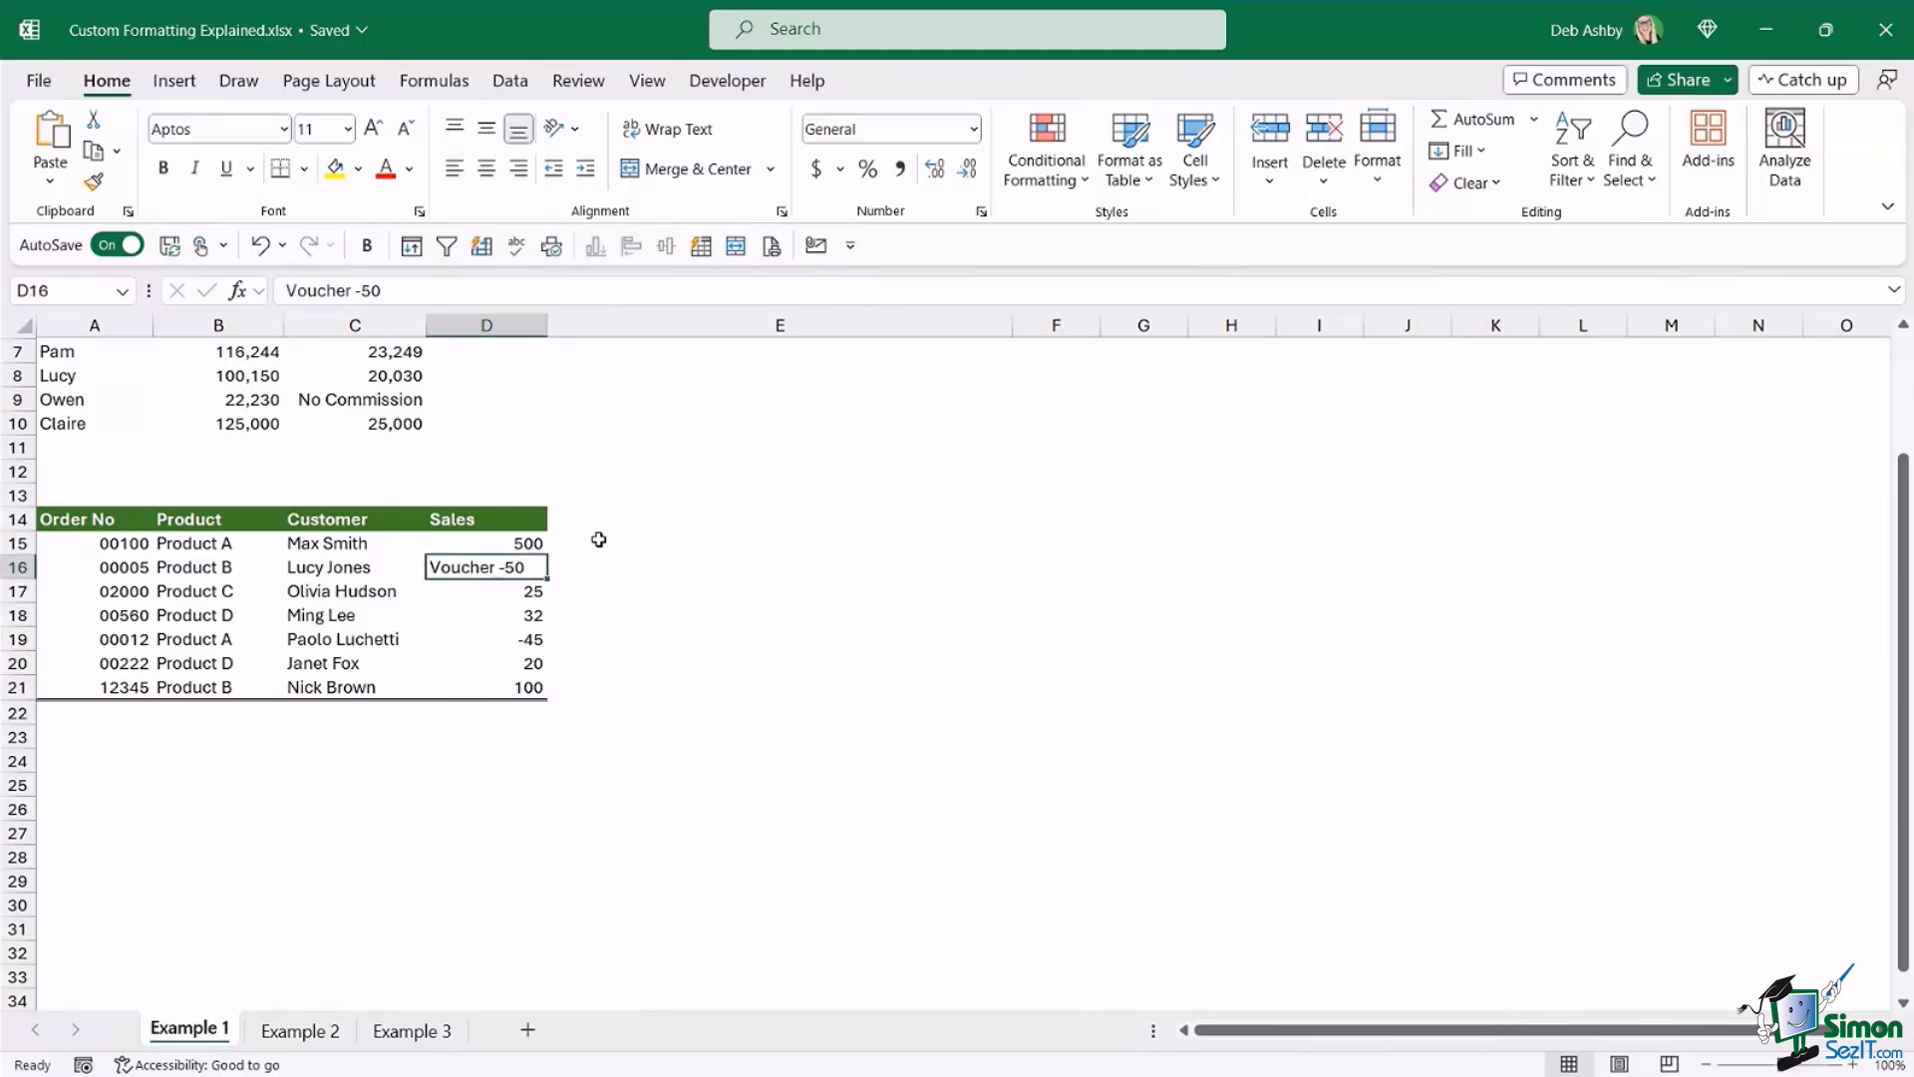
{"action": "left_click", "coordinate": [259, 246]}
{"action": "left_click", "coordinate": [260, 247]}
{"action": "left_click", "coordinate": [260, 246]}
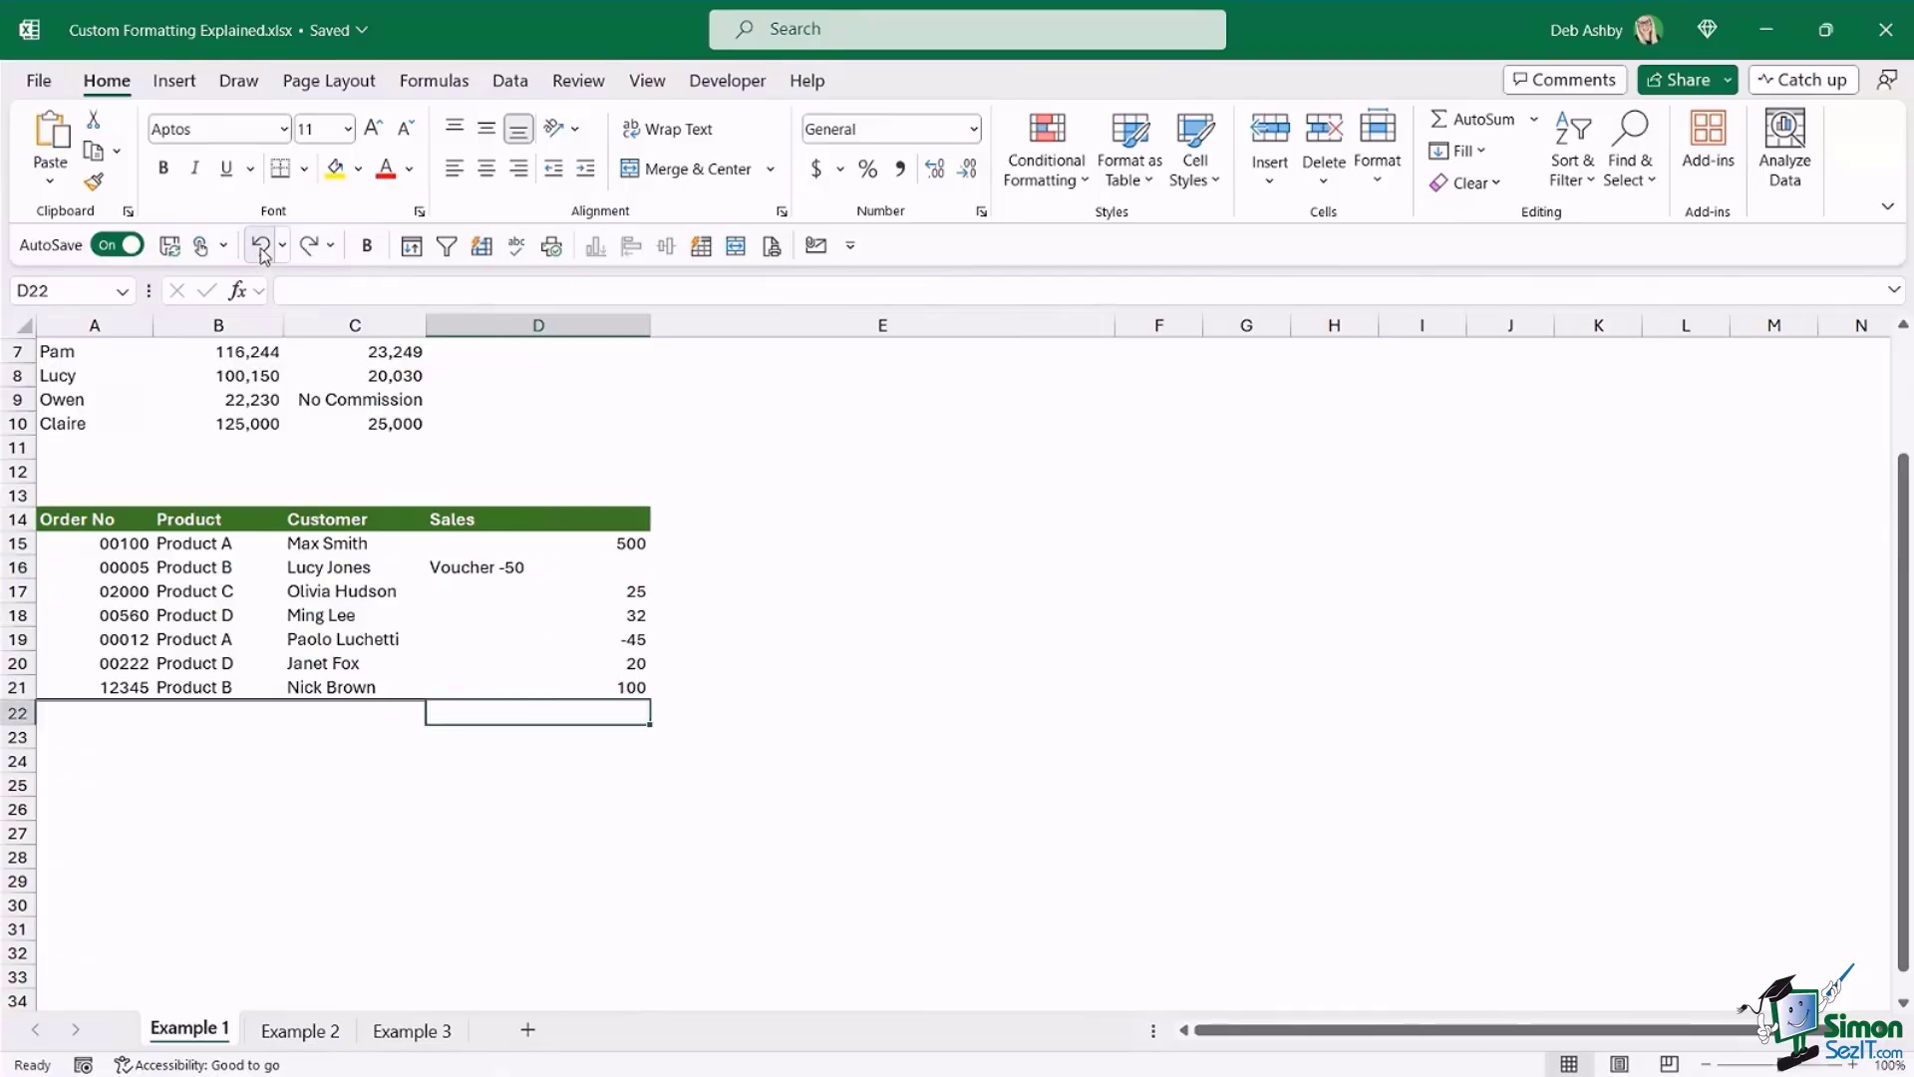
{"action": "left_click", "coordinate": [259, 247]}
{"action": "left_click", "coordinate": [260, 247]}
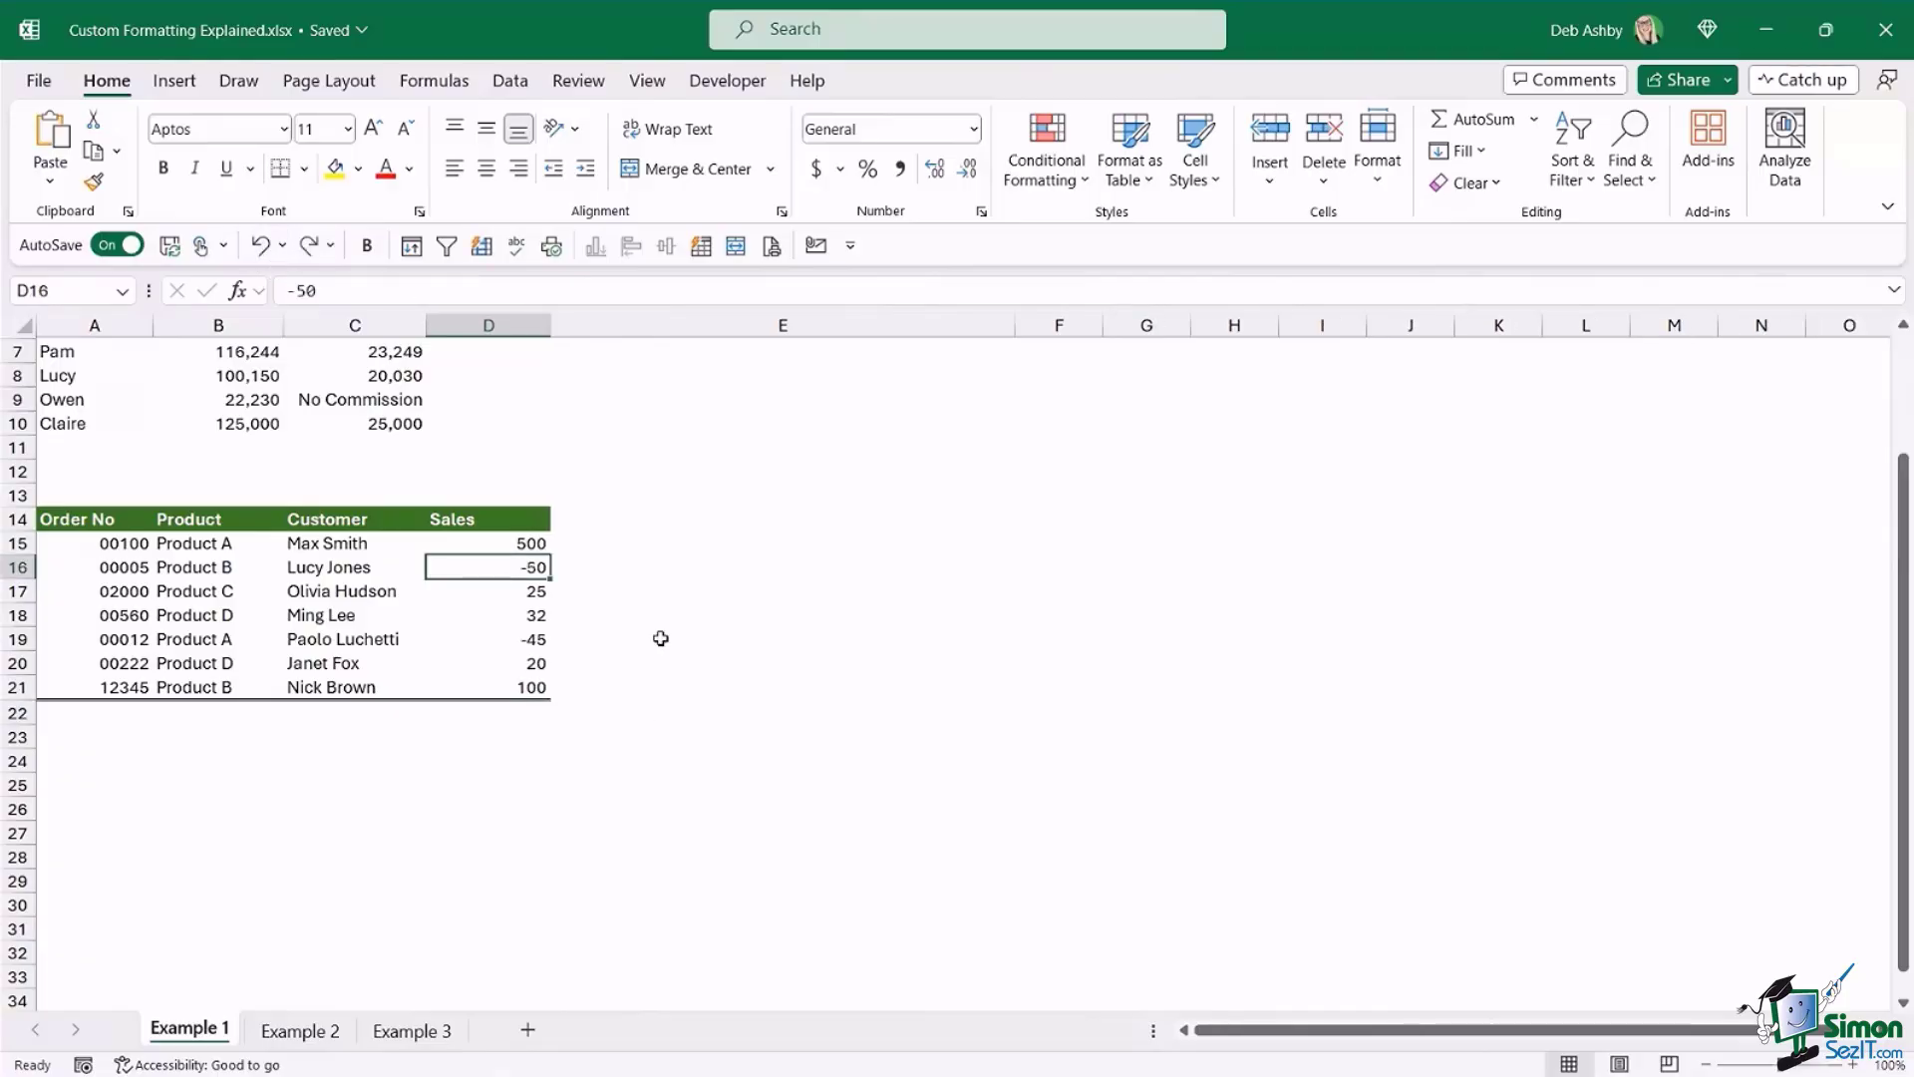
{"action": "left_click", "coordinate": [750, 638]}
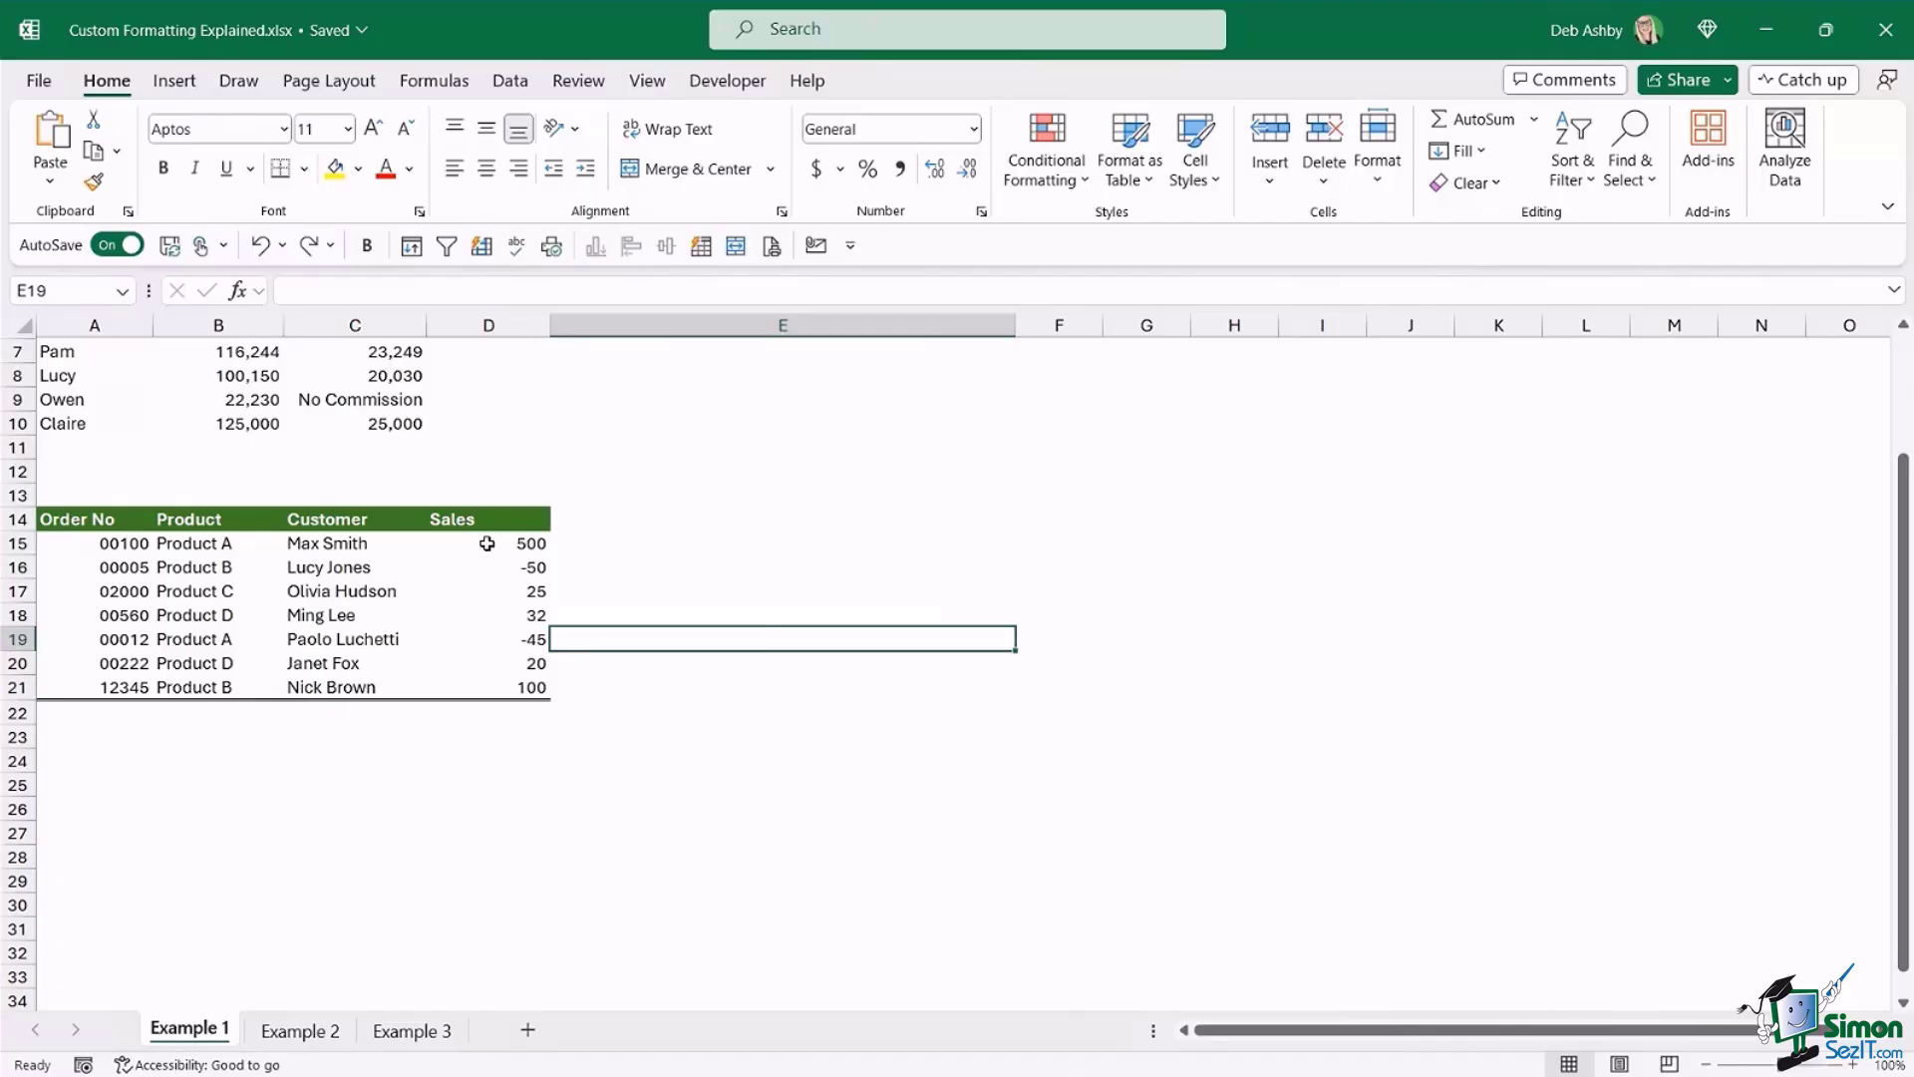
- Choose #,##0 as the base custom number format for the Sales values in D15:D21
{"action": "left_click_drag", "start_coordinate": [486, 544], "coordinate": [489, 677]}
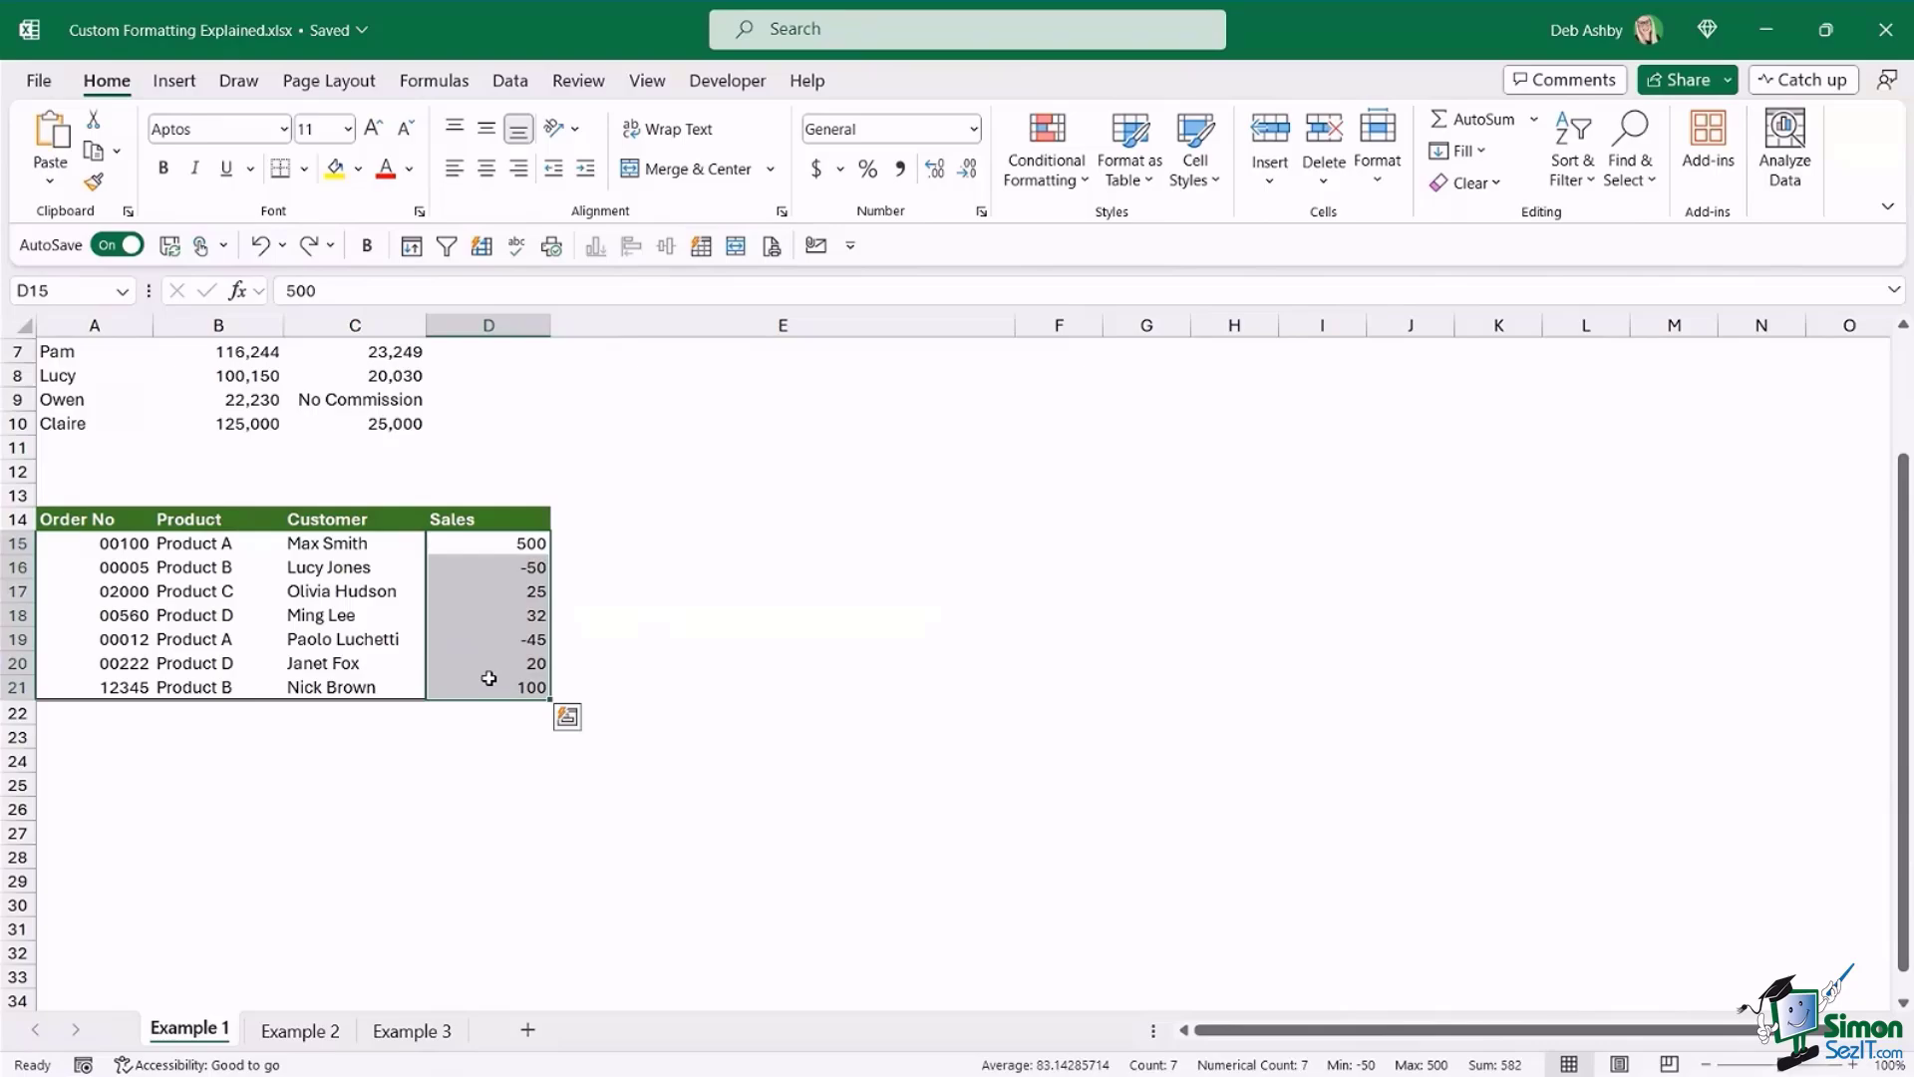
{"action": "key", "text": "ctrl+1"}
{"action": "left_click", "coordinate": [538, 513]}
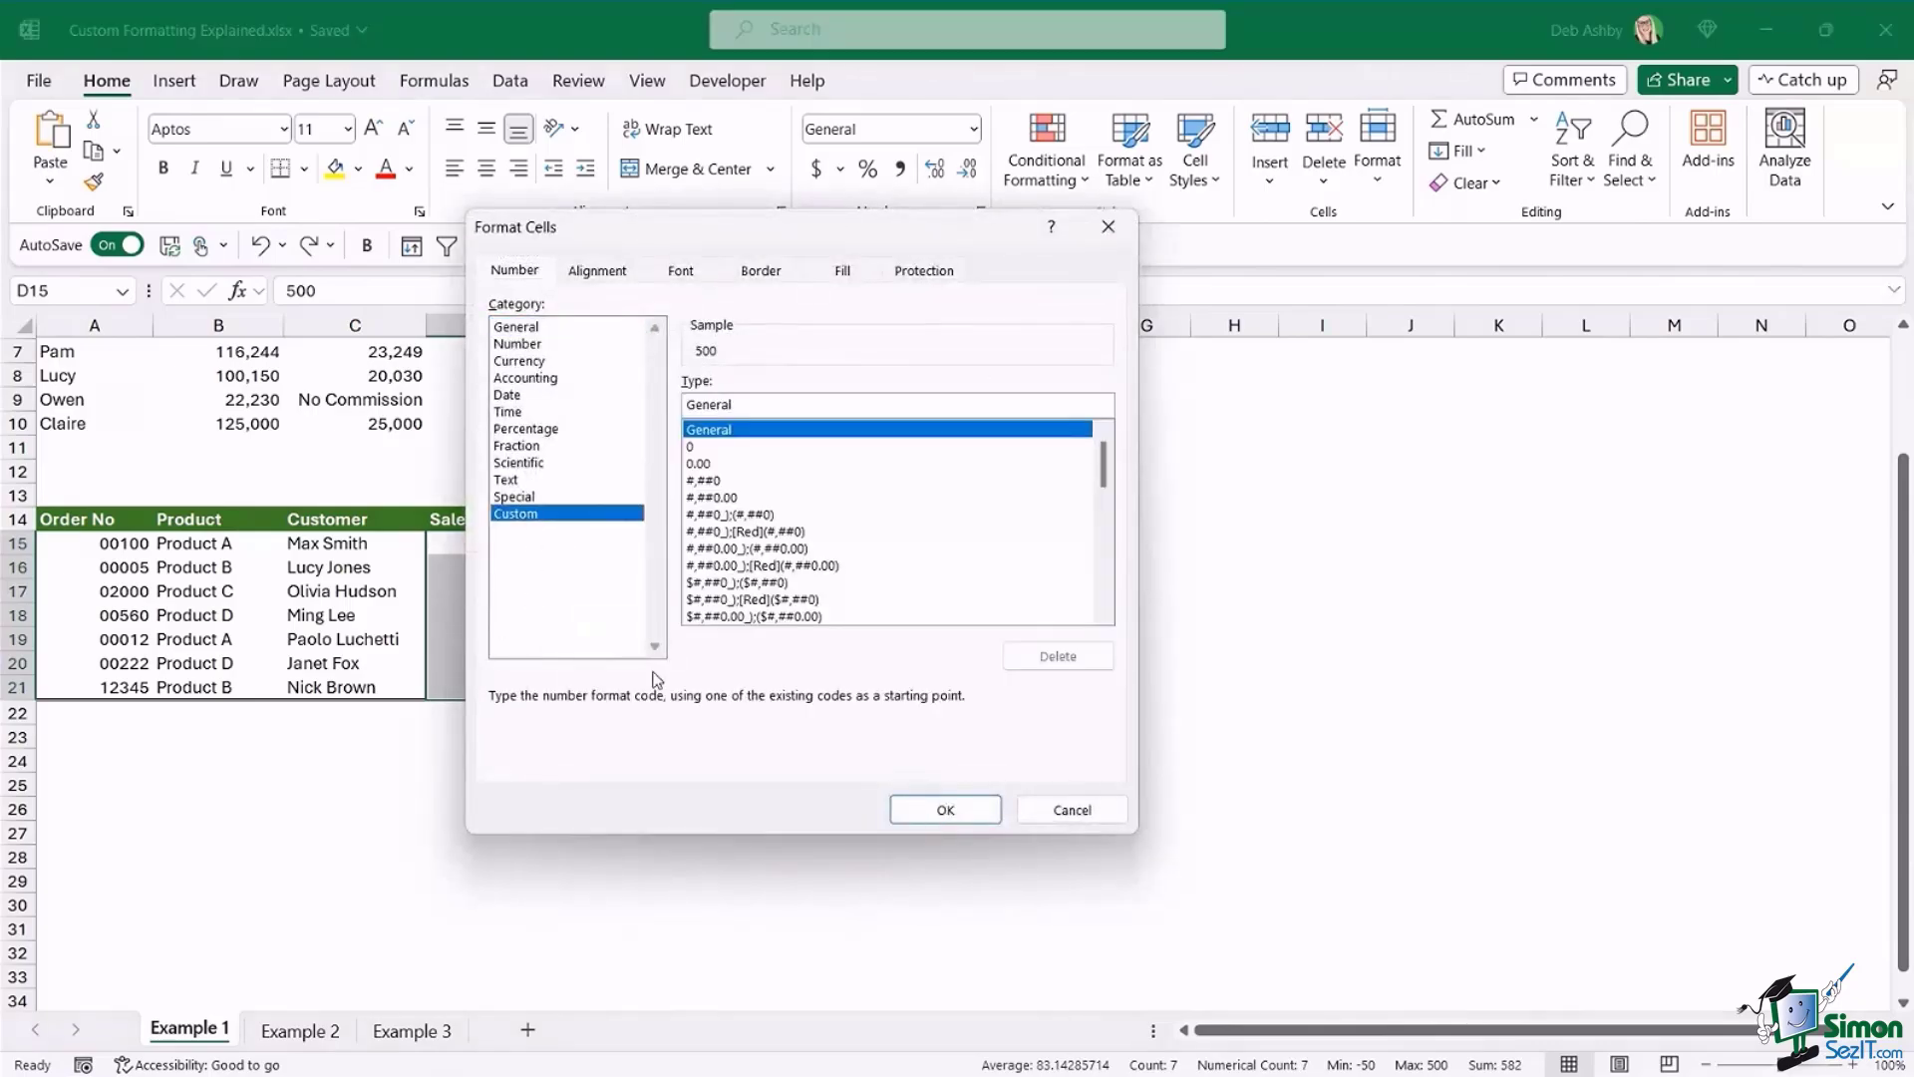
{"action": "left_click_drag", "start_coordinate": [738, 229], "coordinate": [898, 234]}
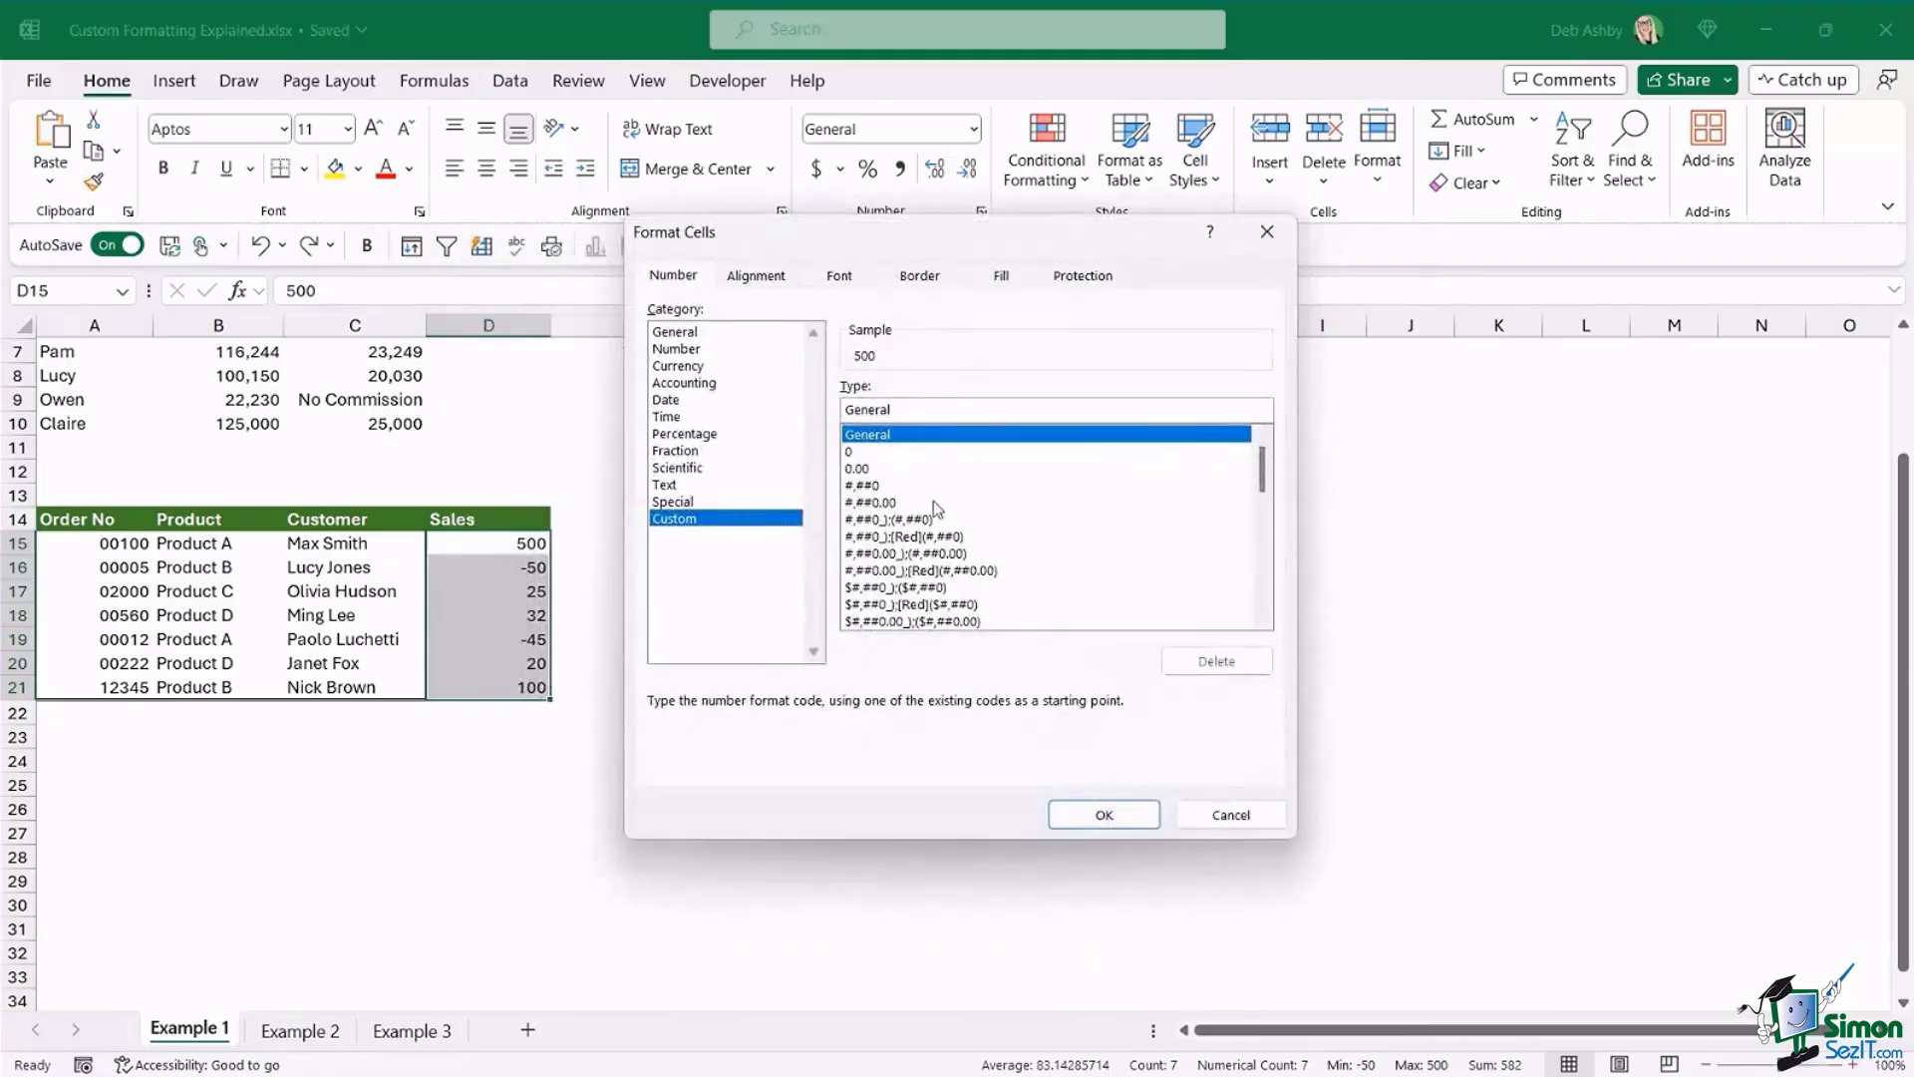
{"action": "left_click", "coordinate": [864, 487]}
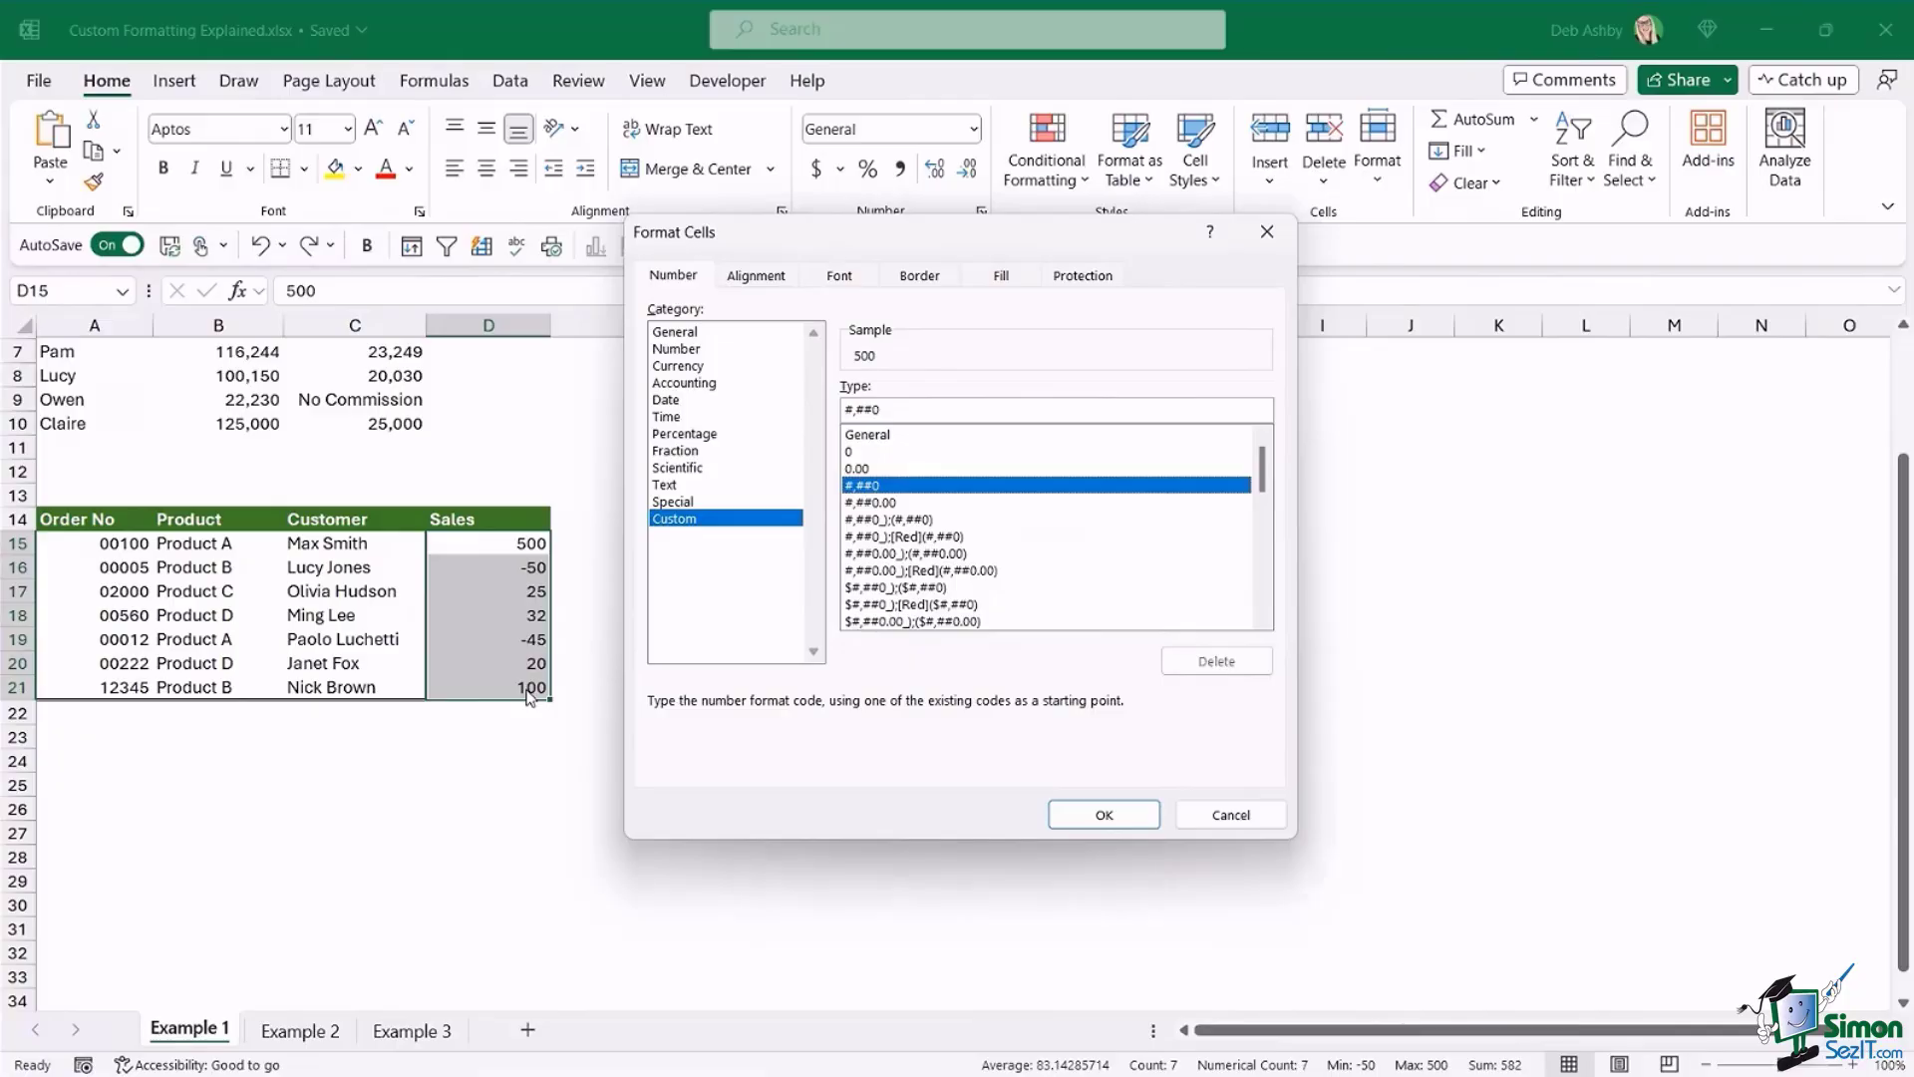
- Put a dollar sign at the start of the format code, making it $#,##0 for positive values
{"action": "left_click", "coordinate": [873, 405]}
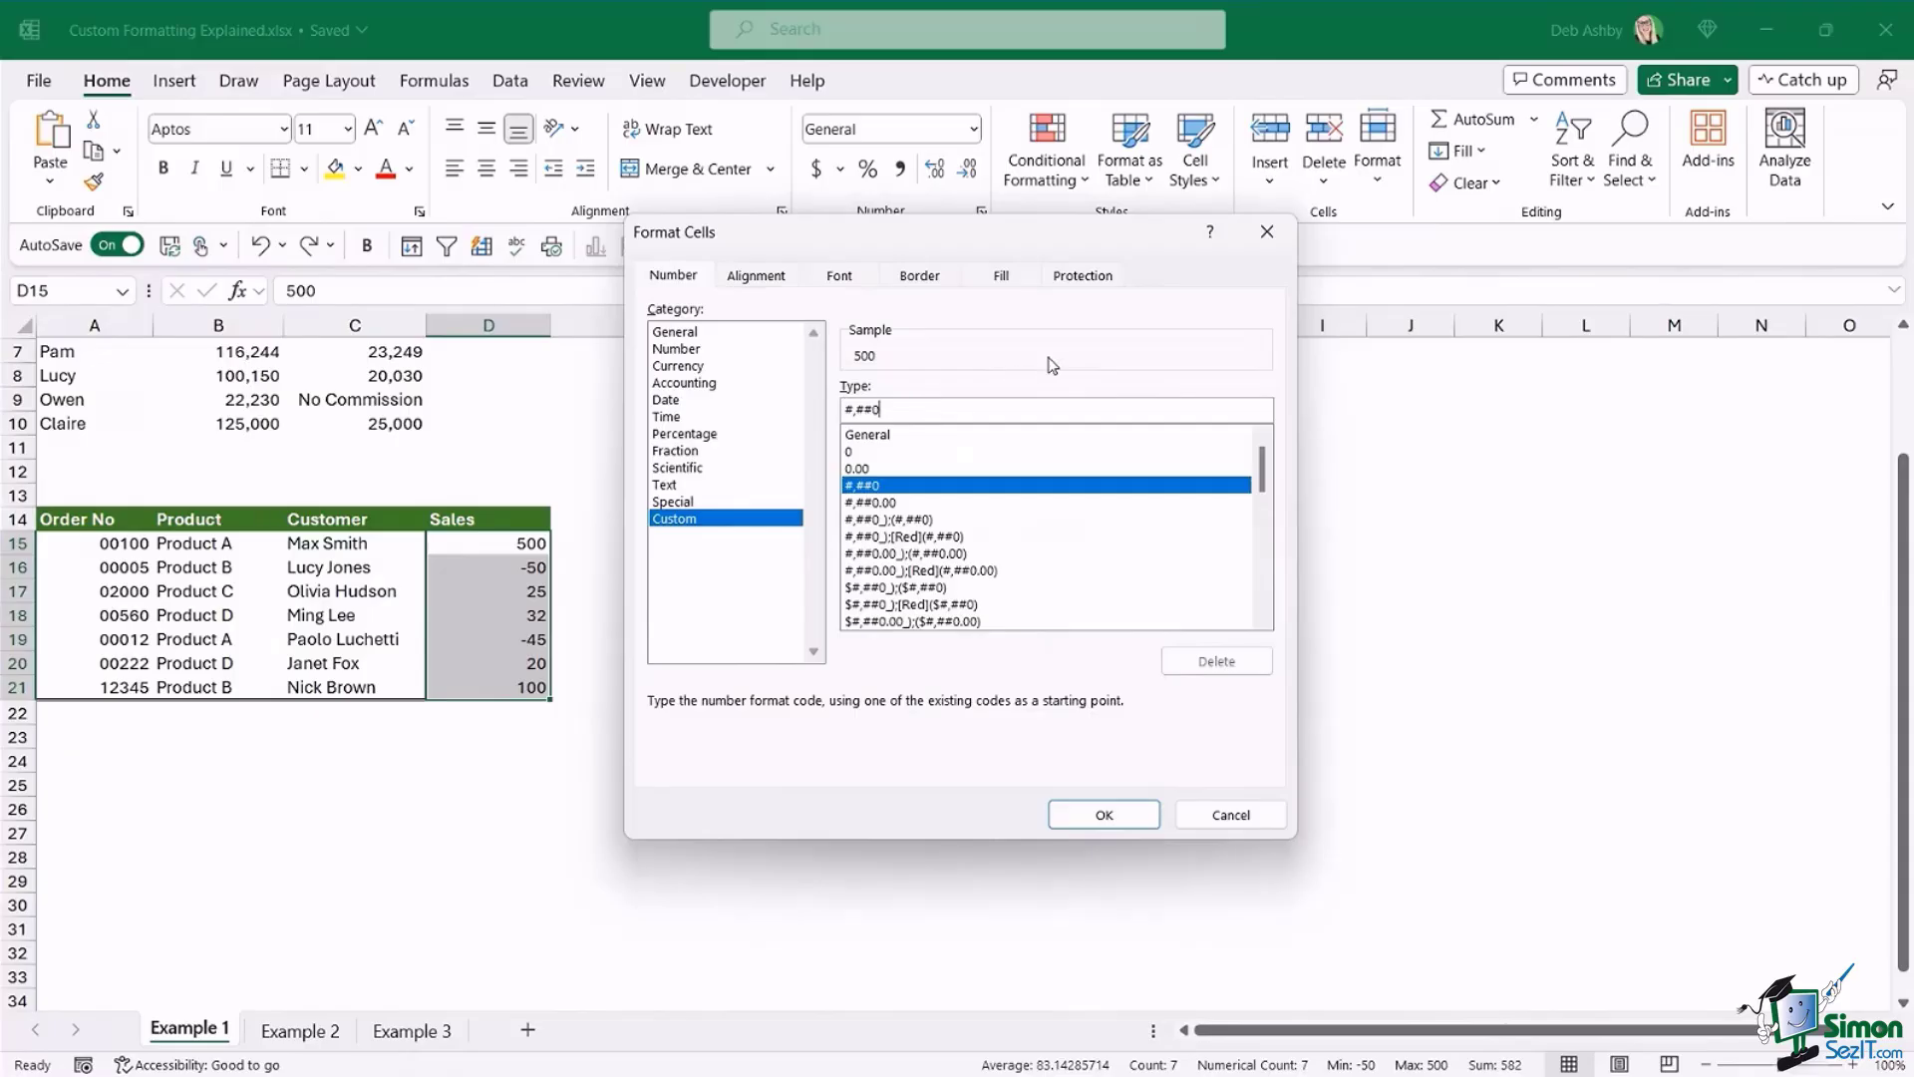
{"action": "key", "text": "Left"}
{"action": "key", "text": "Left"}
{"action": "key", "text": "Left"}
{"action": "key", "text": "Left"}
{"action": "type", "text": "$"}
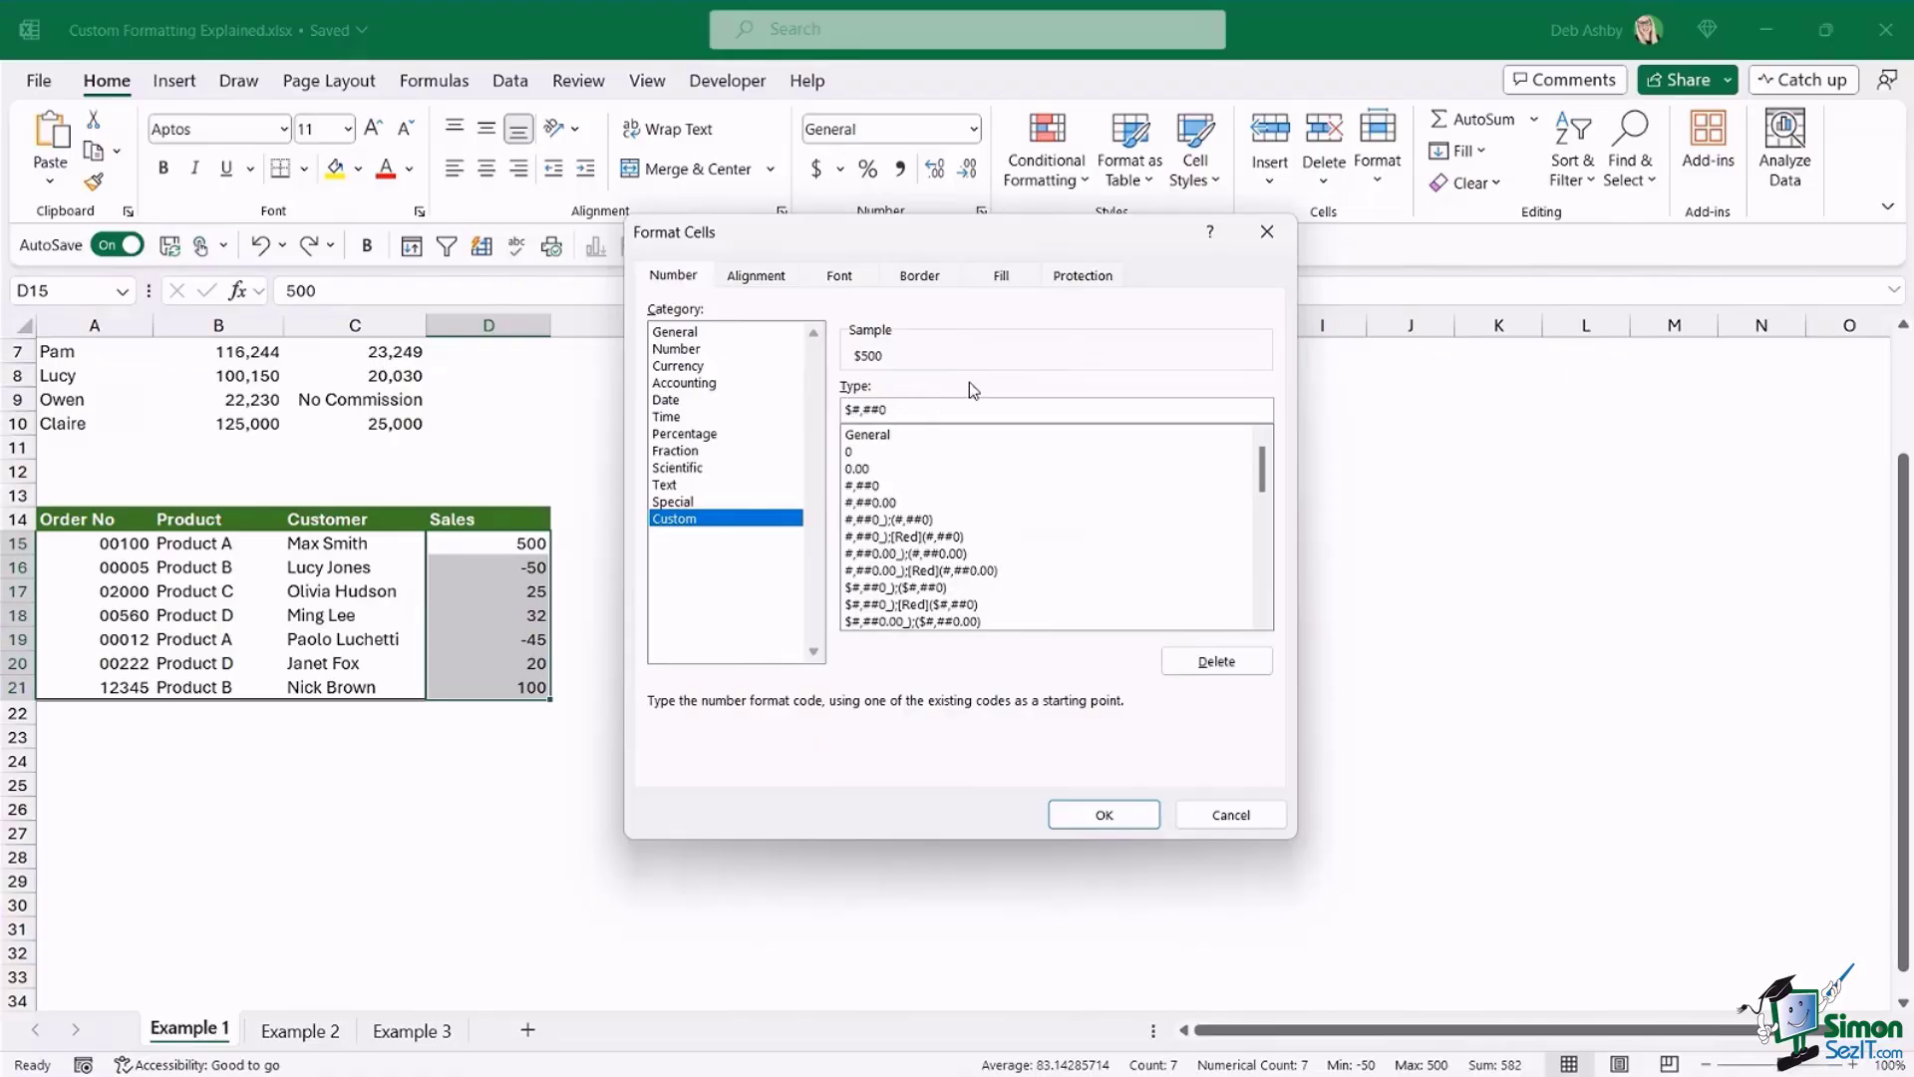
- Append the negative-value section ;"Voucher - "$#,##0 to the format code and apply it to D15:D21
{"action": "type", "text": ";"}
{"action": "type", "text": "\"Voucher - \""}
{"action": "type", "text": "$#,##0"}
{"action": "left_click", "coordinate": [1112, 825]}
{"action": "left_click", "coordinate": [893, 598]}
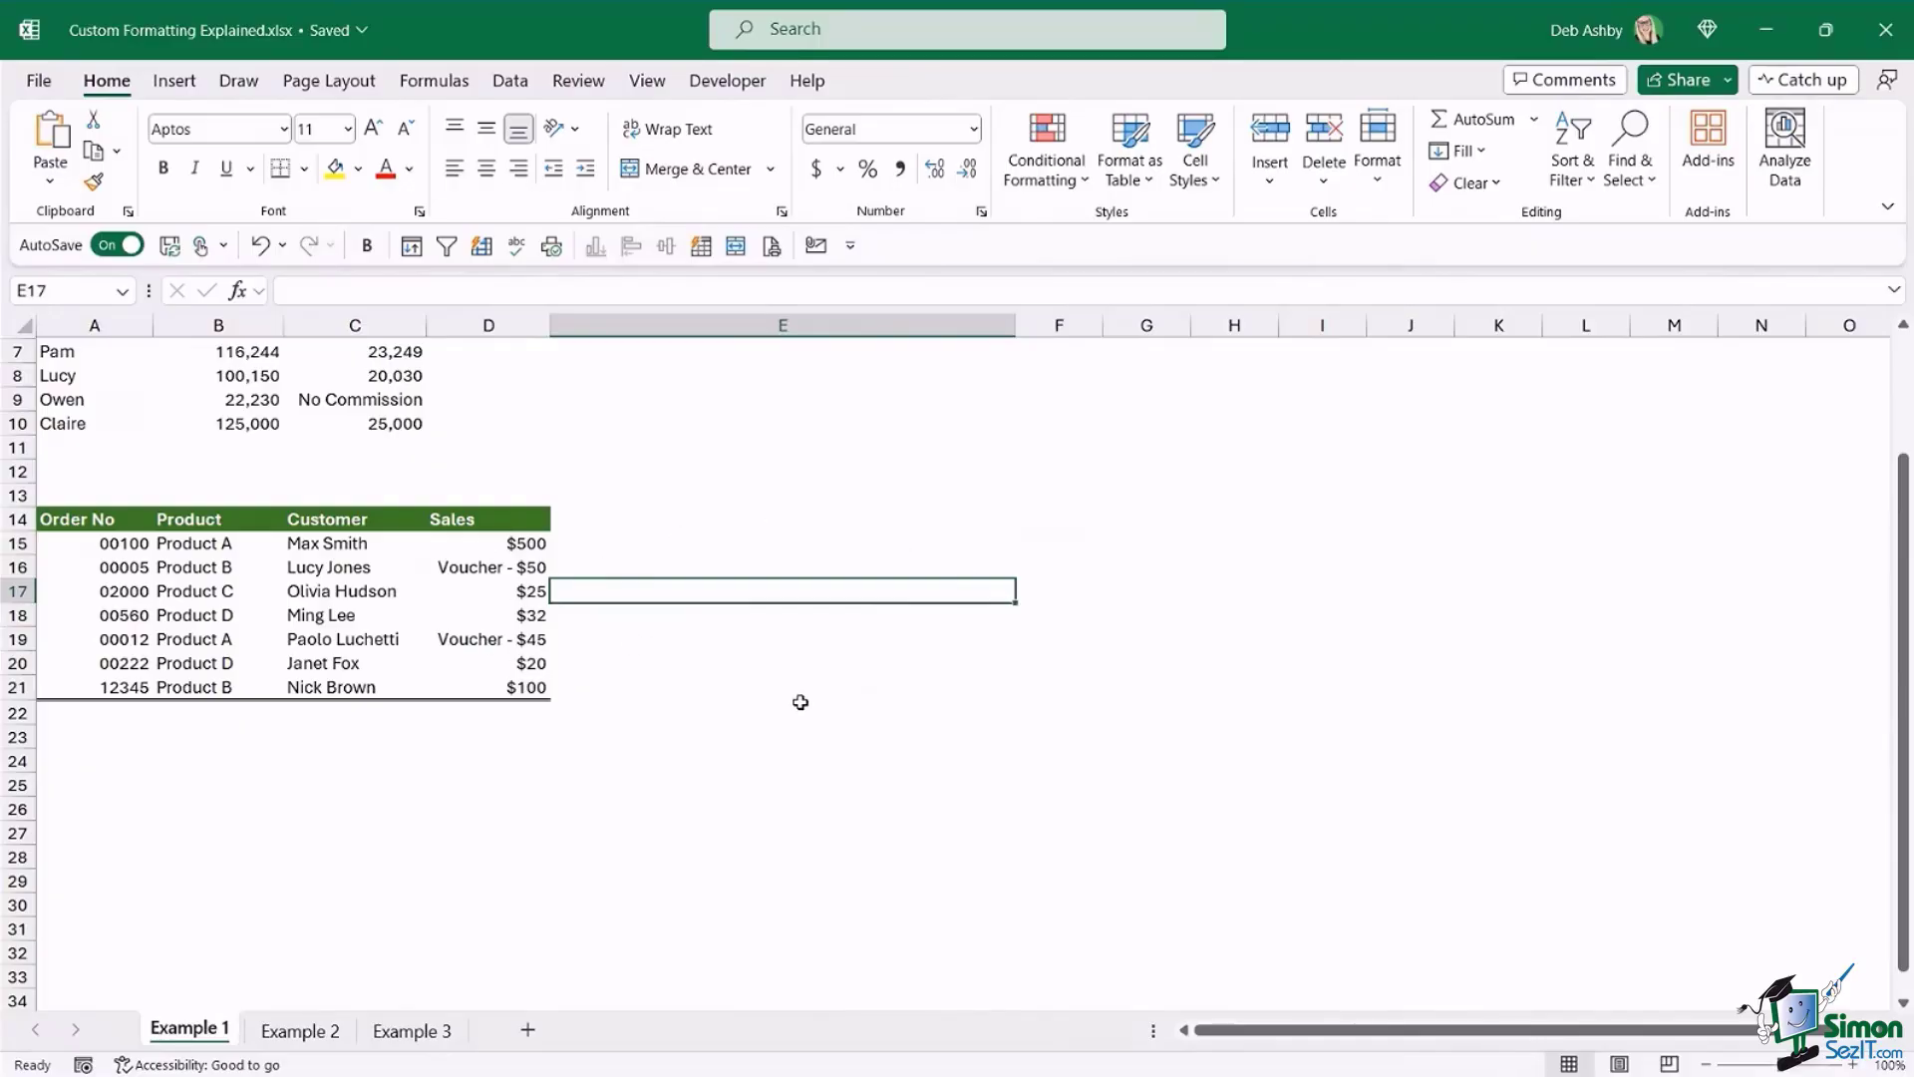
- Check the underlying values of the voucher cells D16 and D19, leaving the Sales column slightly wider than before
{"action": "left_click_drag", "start_coordinate": [550, 325], "coordinate": [668, 325]}
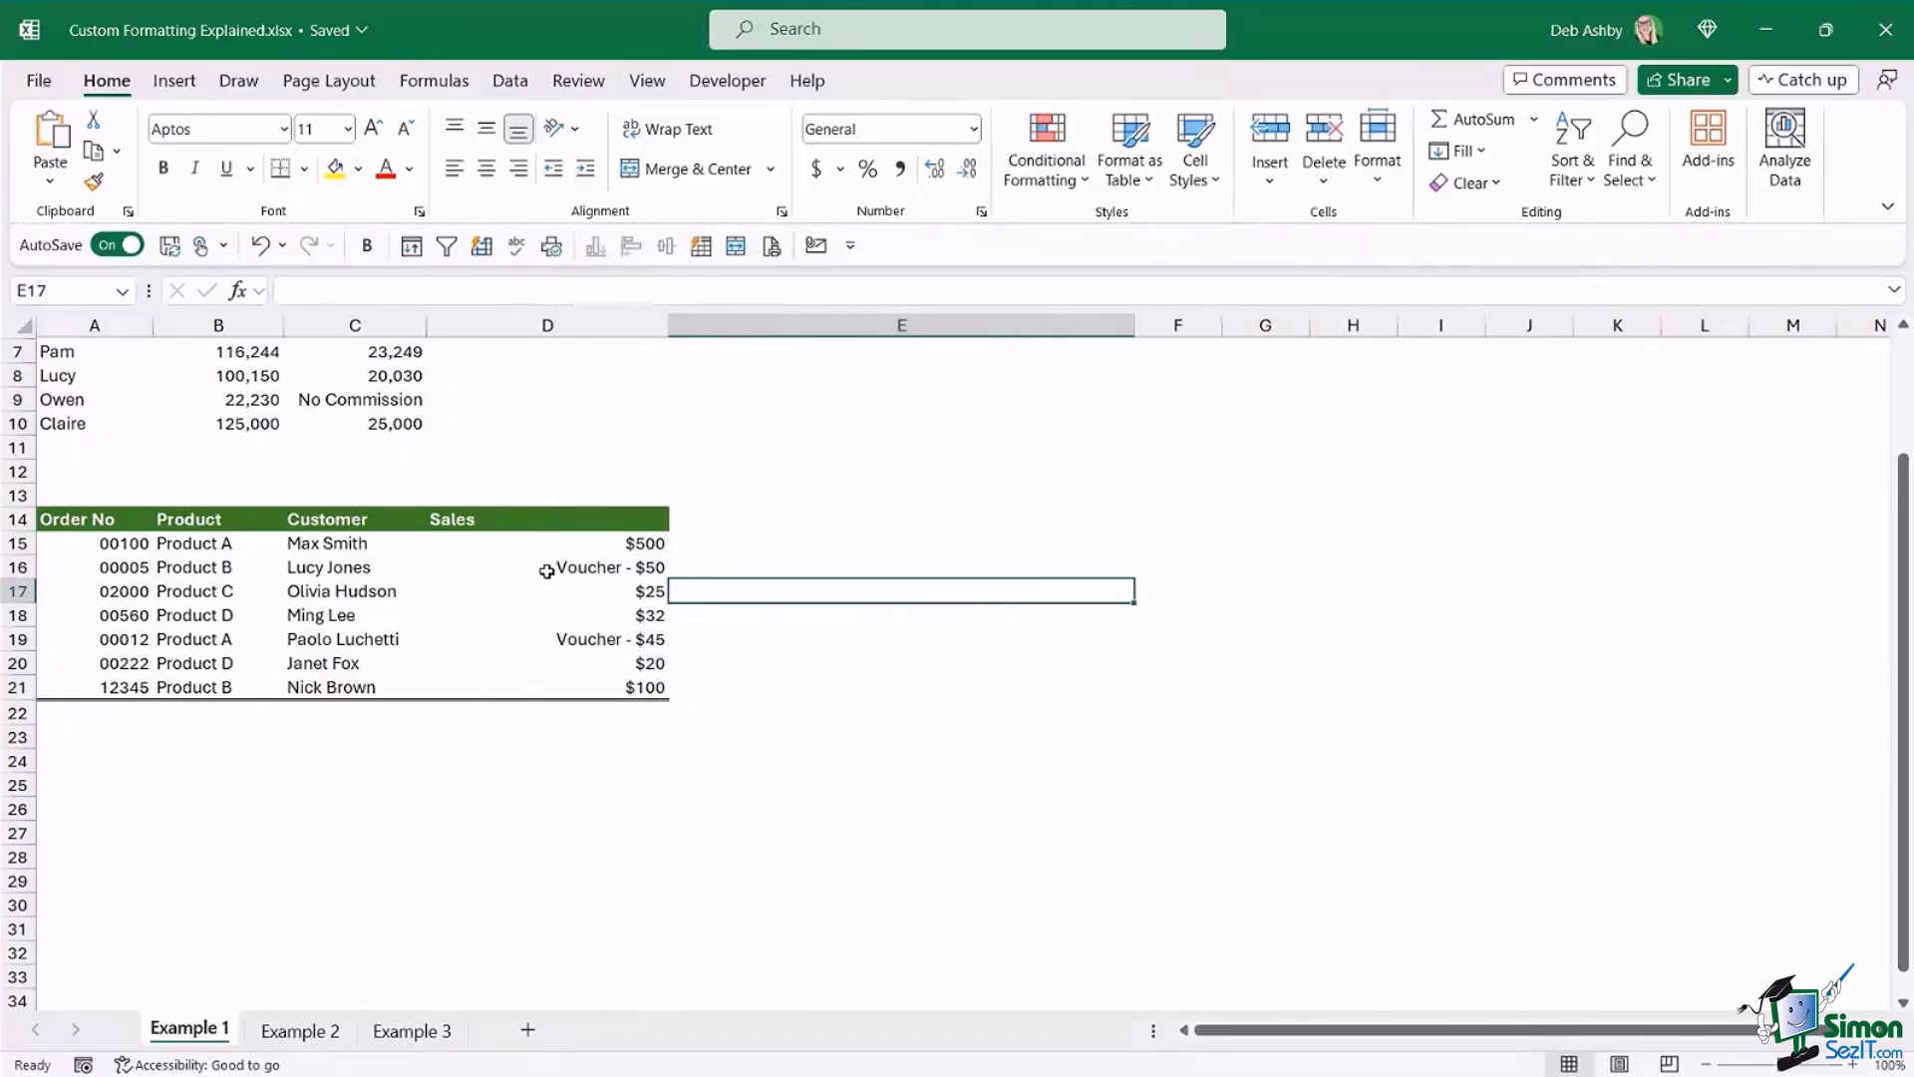
{"action": "left_click", "coordinate": [613, 574]}
{"action": "left_click", "coordinate": [605, 641]}
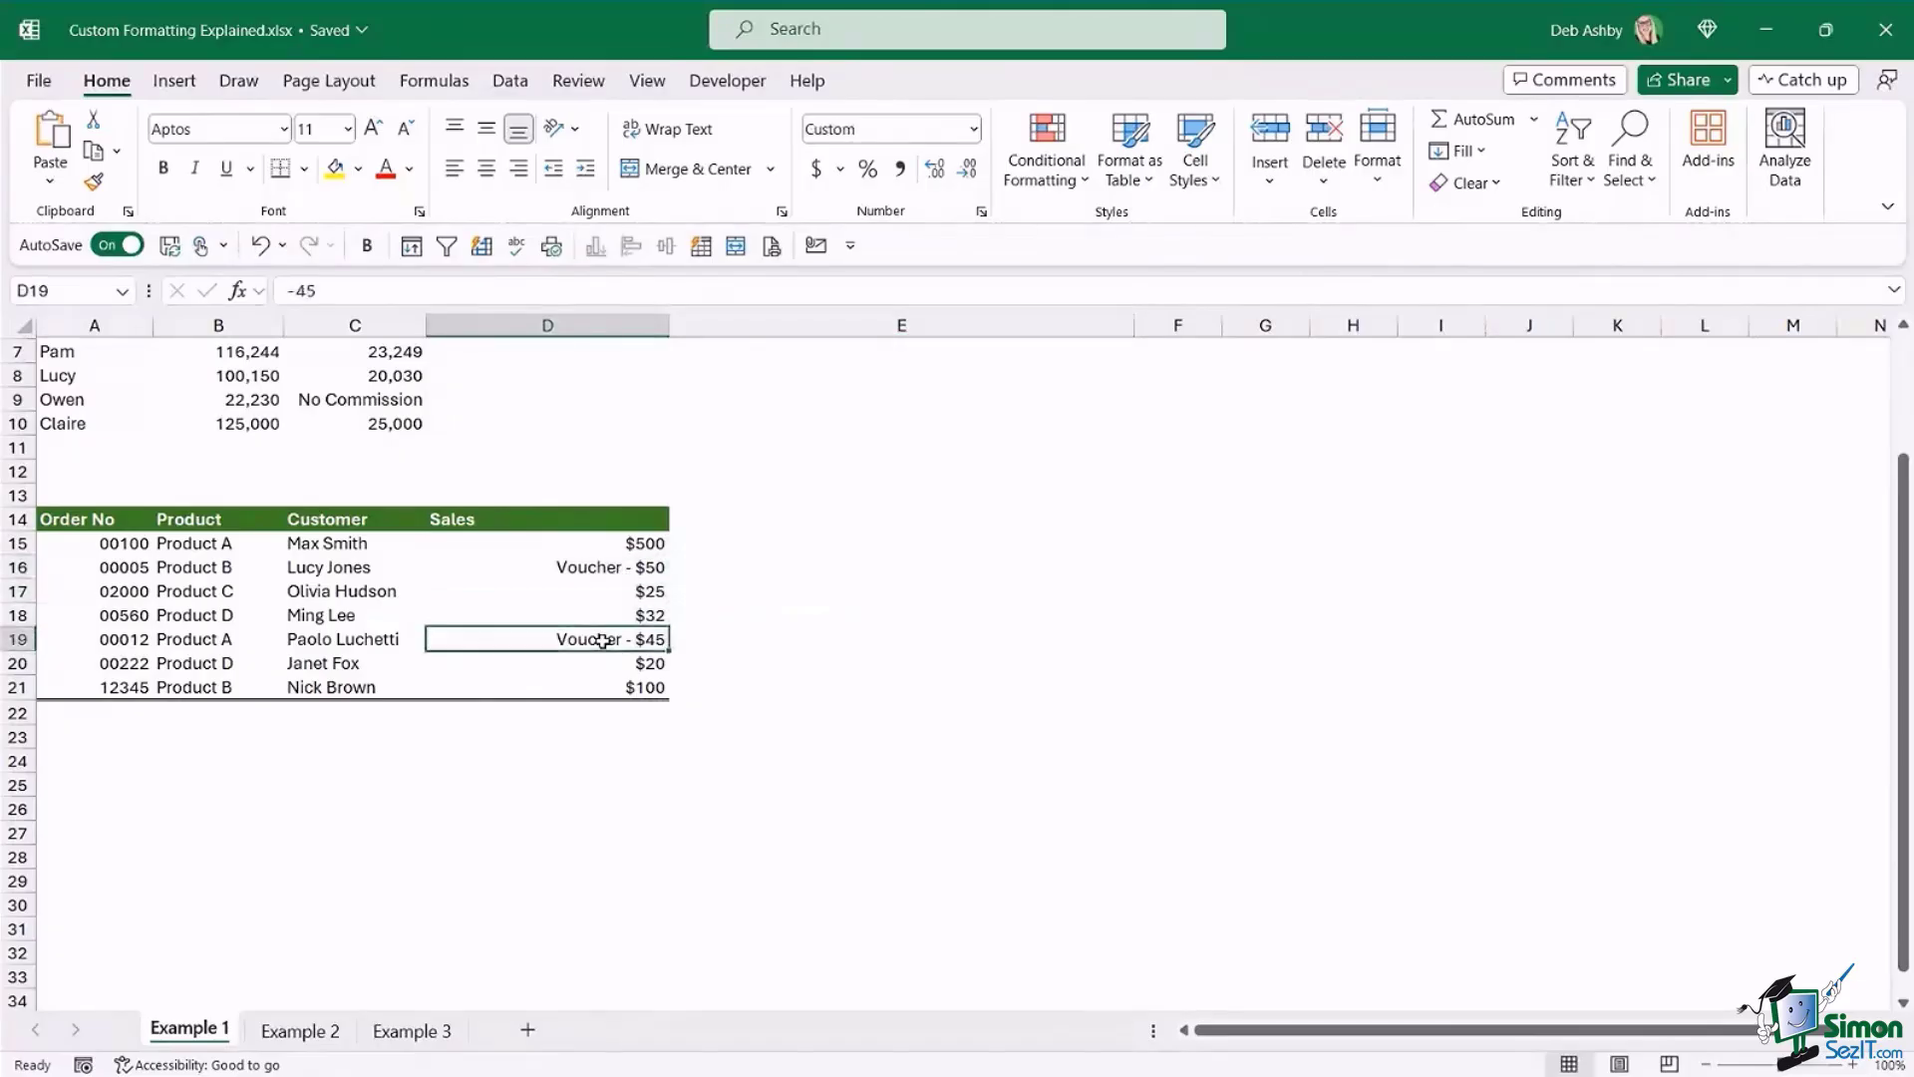
{"action": "left_click", "coordinate": [647, 565]}
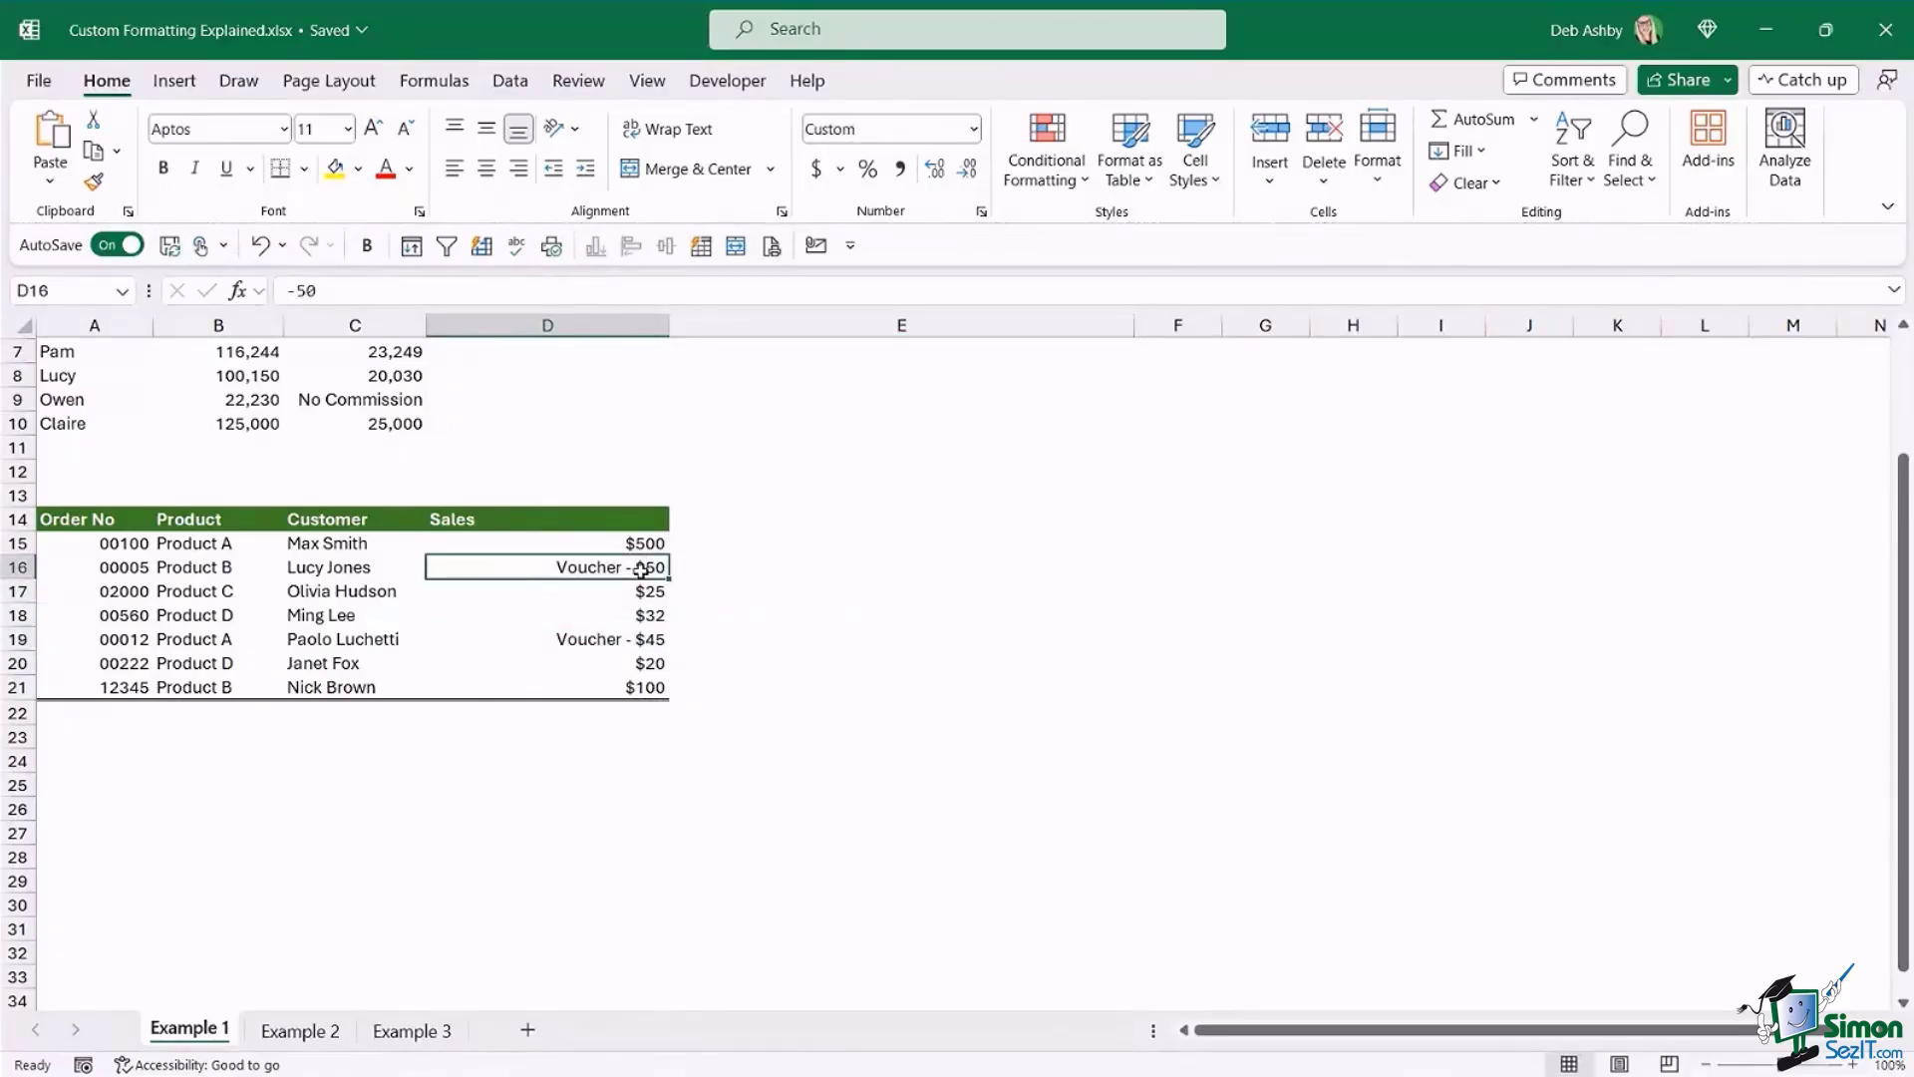
{"action": "left_click", "coordinate": [631, 641]}
{"action": "left_click", "coordinate": [598, 571]}
{"action": "left_click_drag", "start_coordinate": [668, 332], "coordinate": [561, 335]}
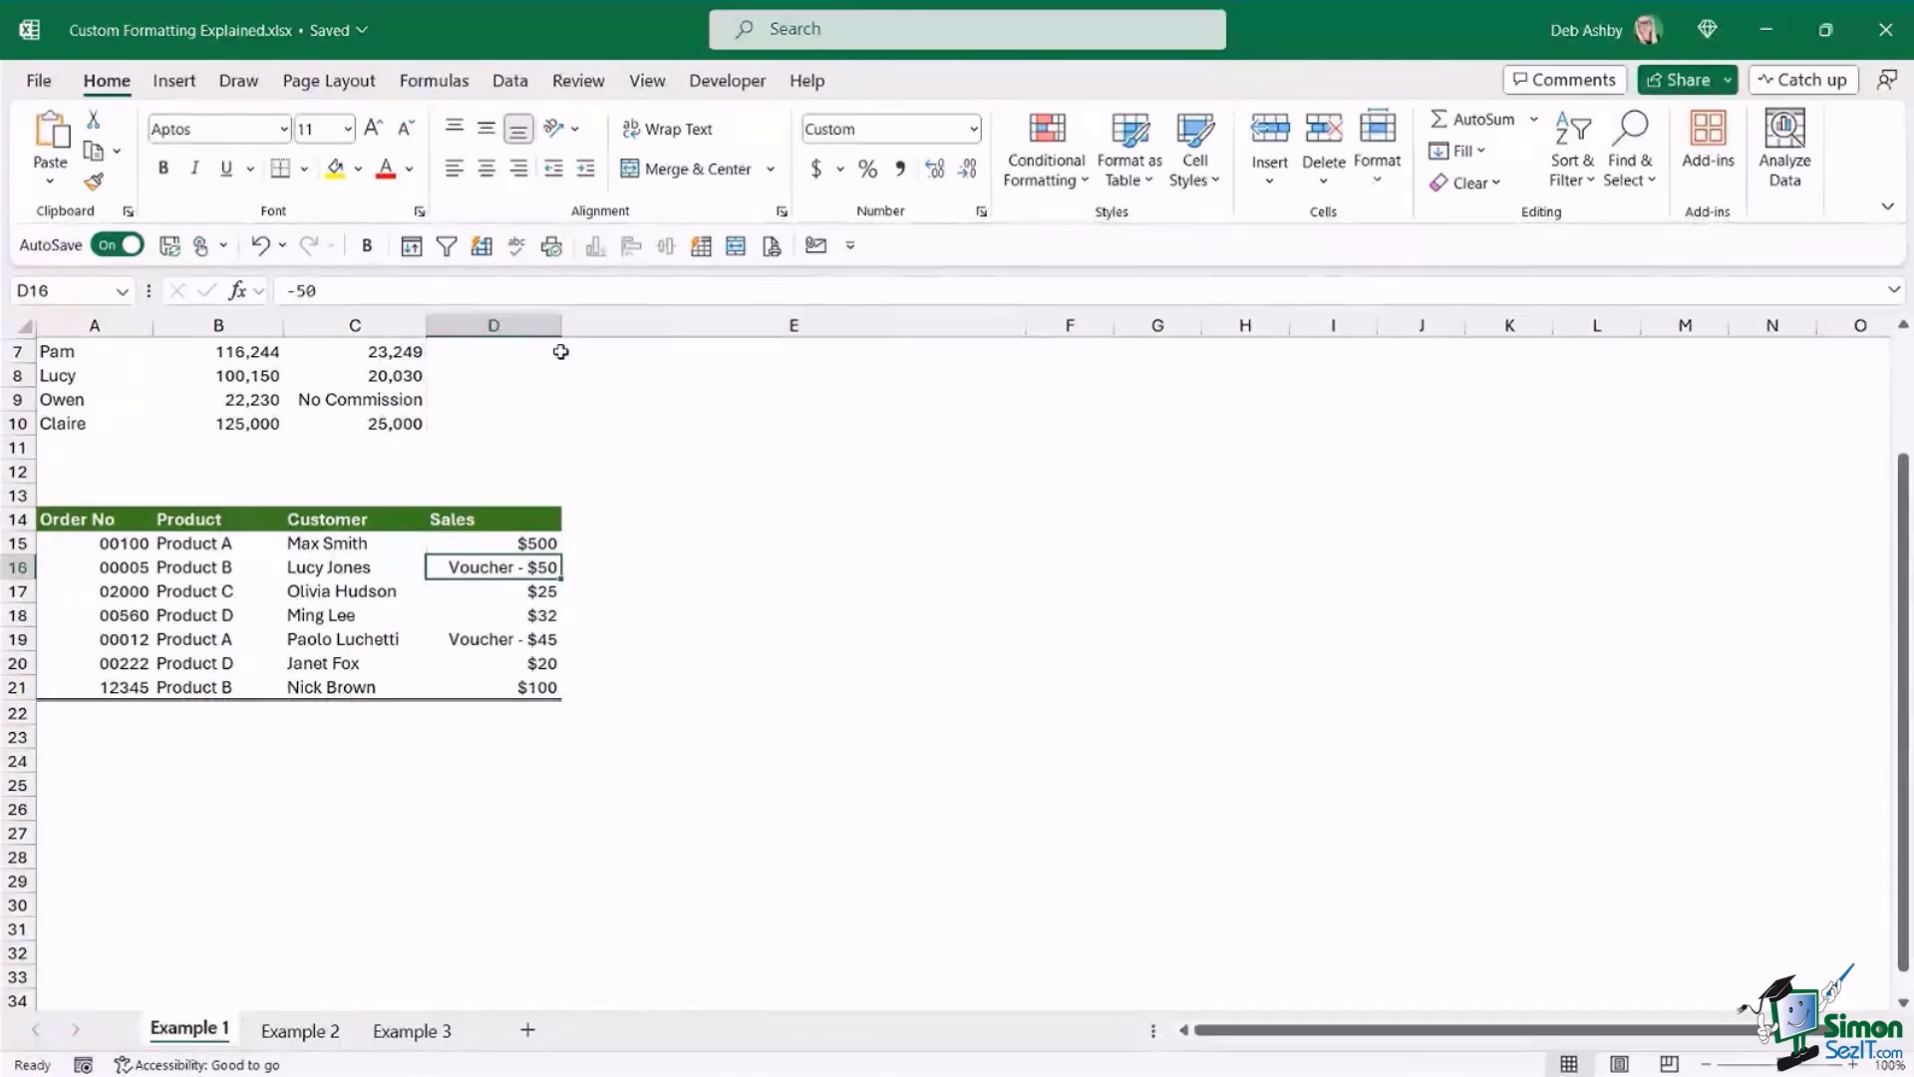
- Total the Sales values in D22 with =SUM(D15:D21), and clear the total again
{"action": "left_click", "coordinate": [515, 713]}
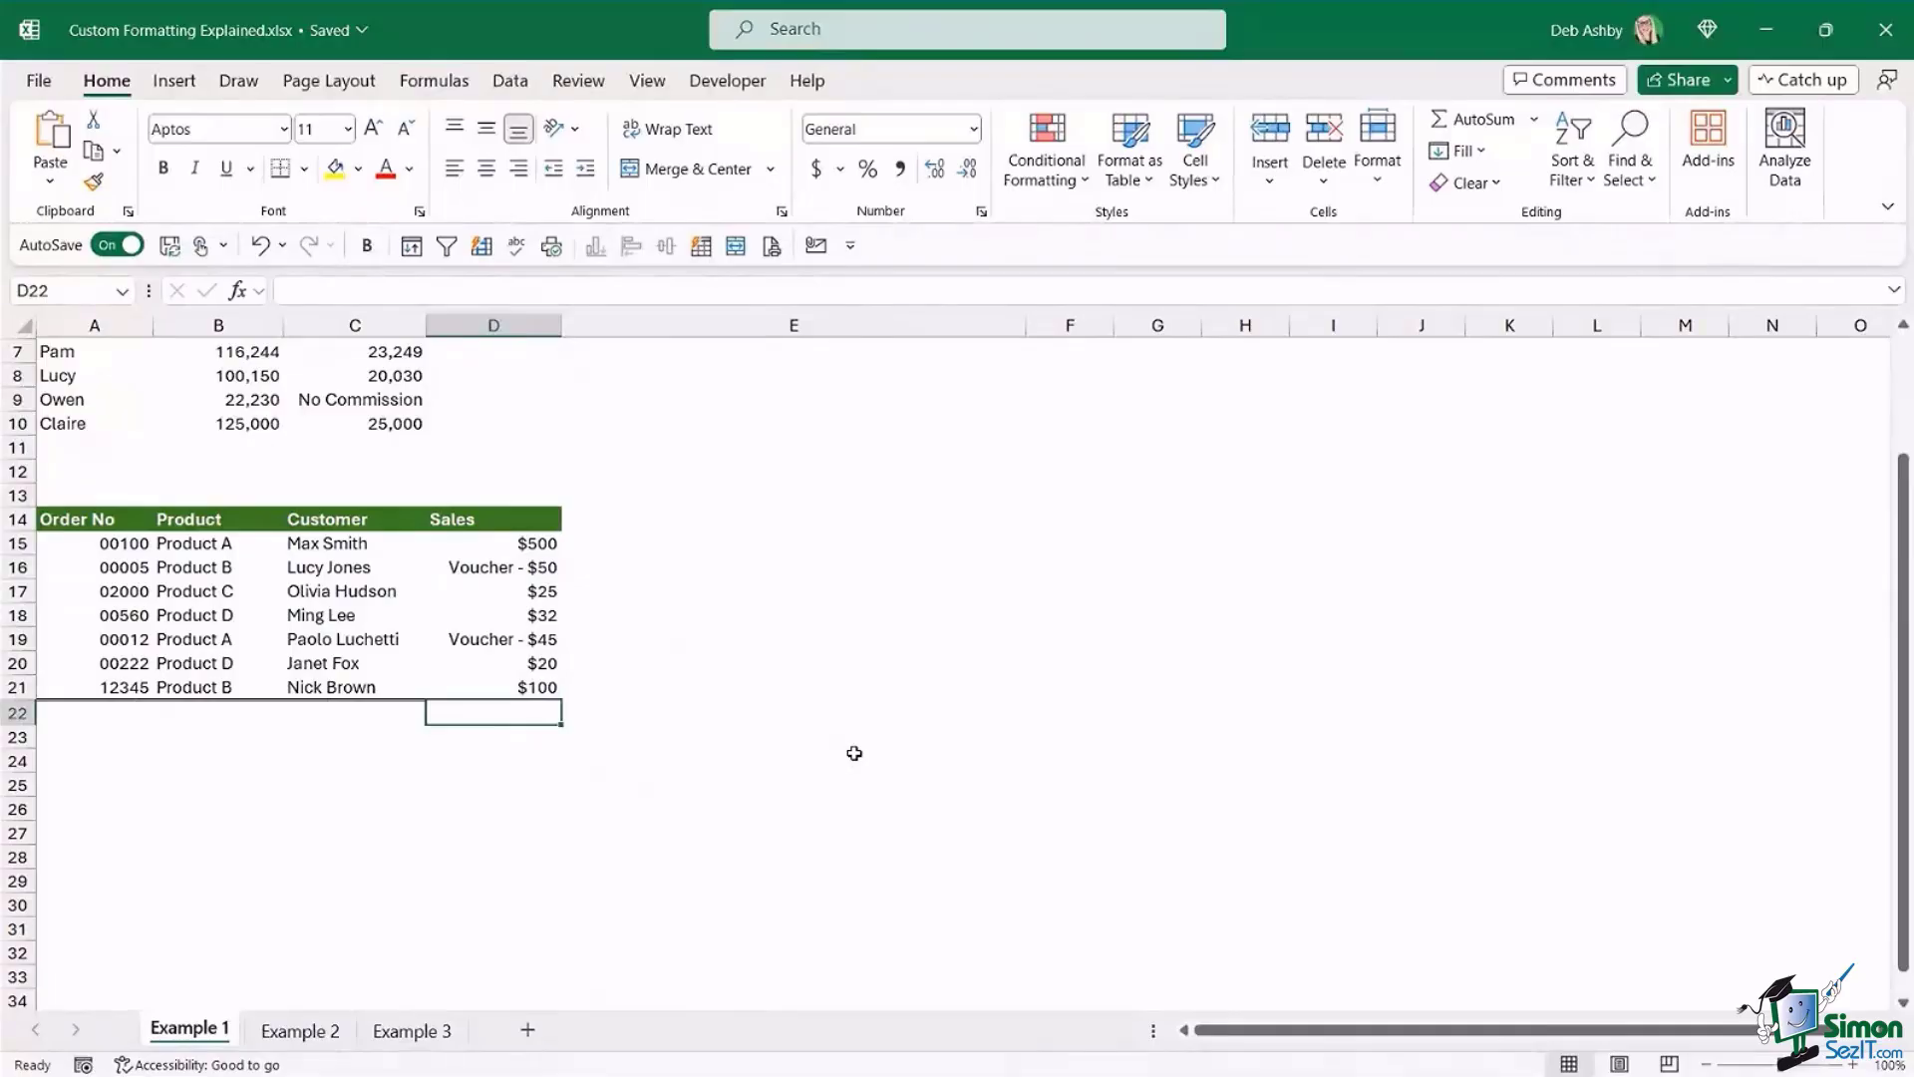
{"action": "key", "text": "alt+equal"}
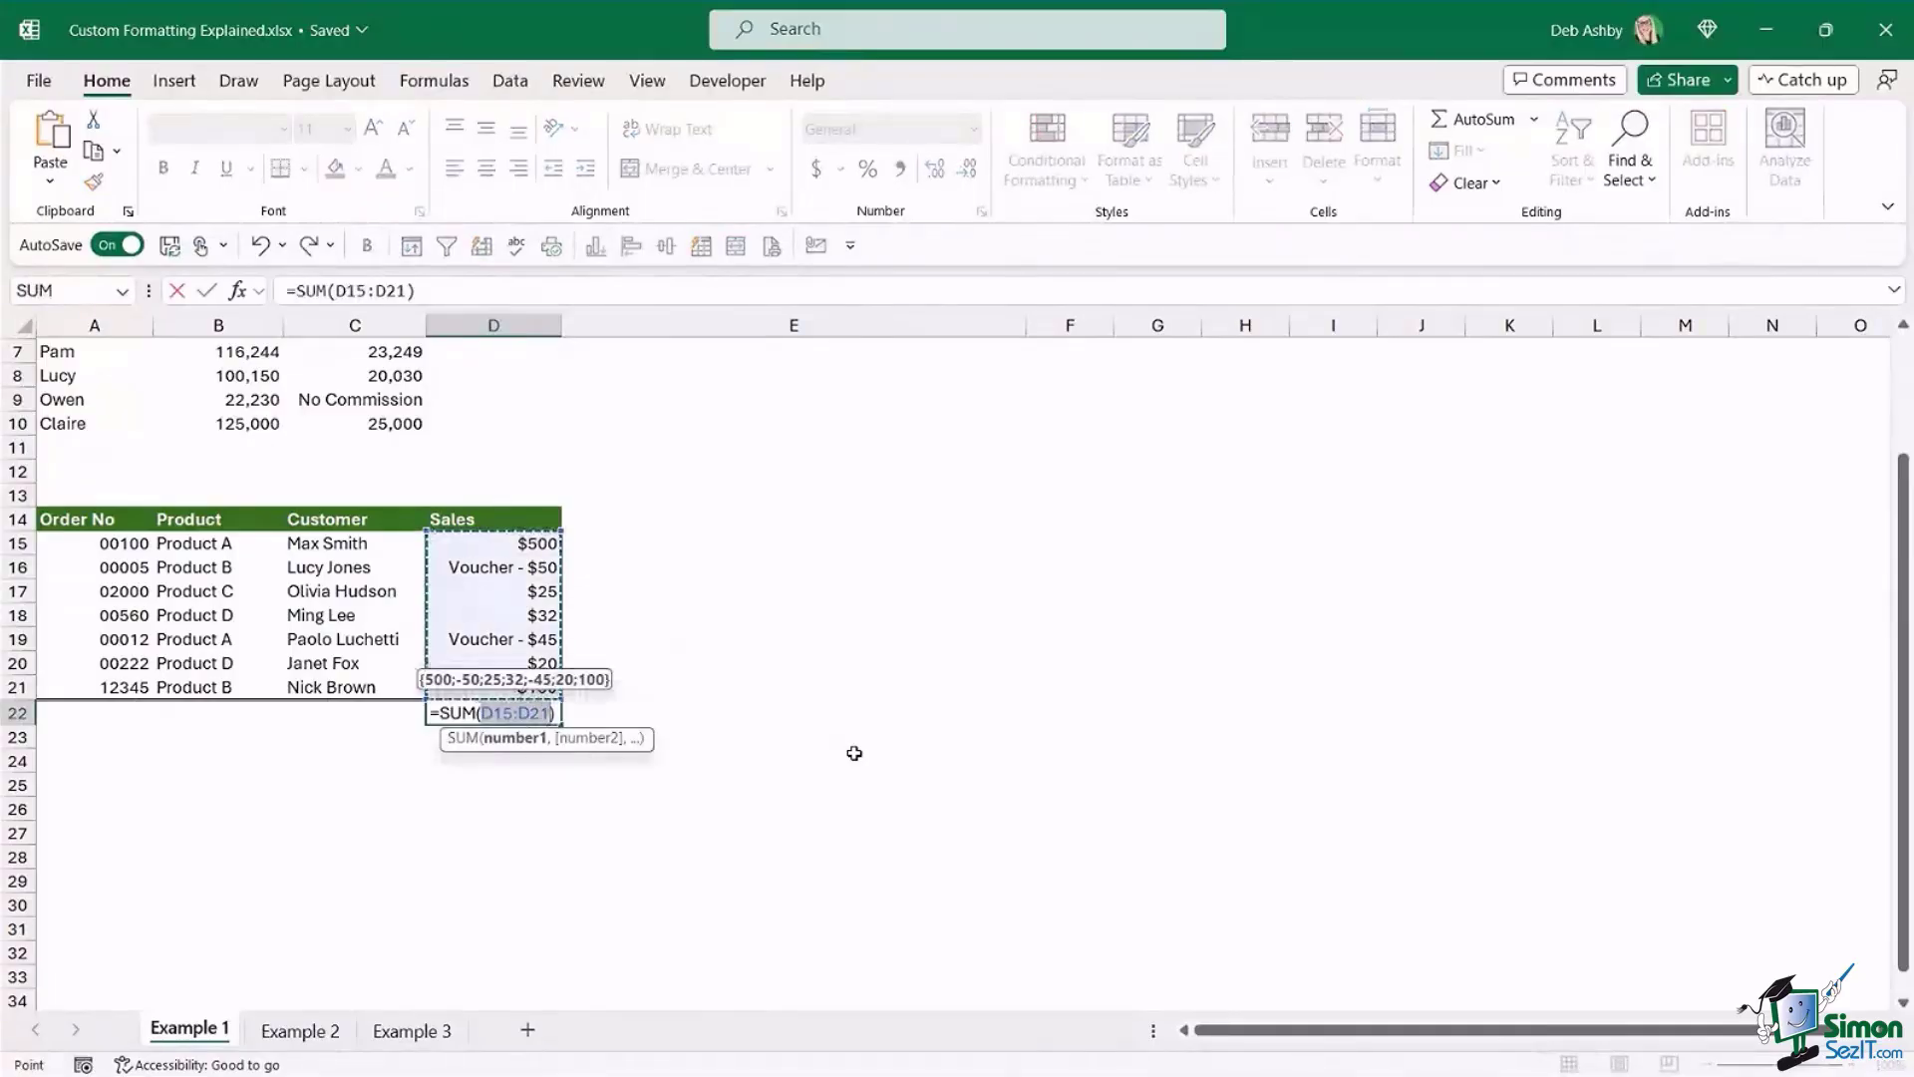
{"action": "key", "text": "Return"}
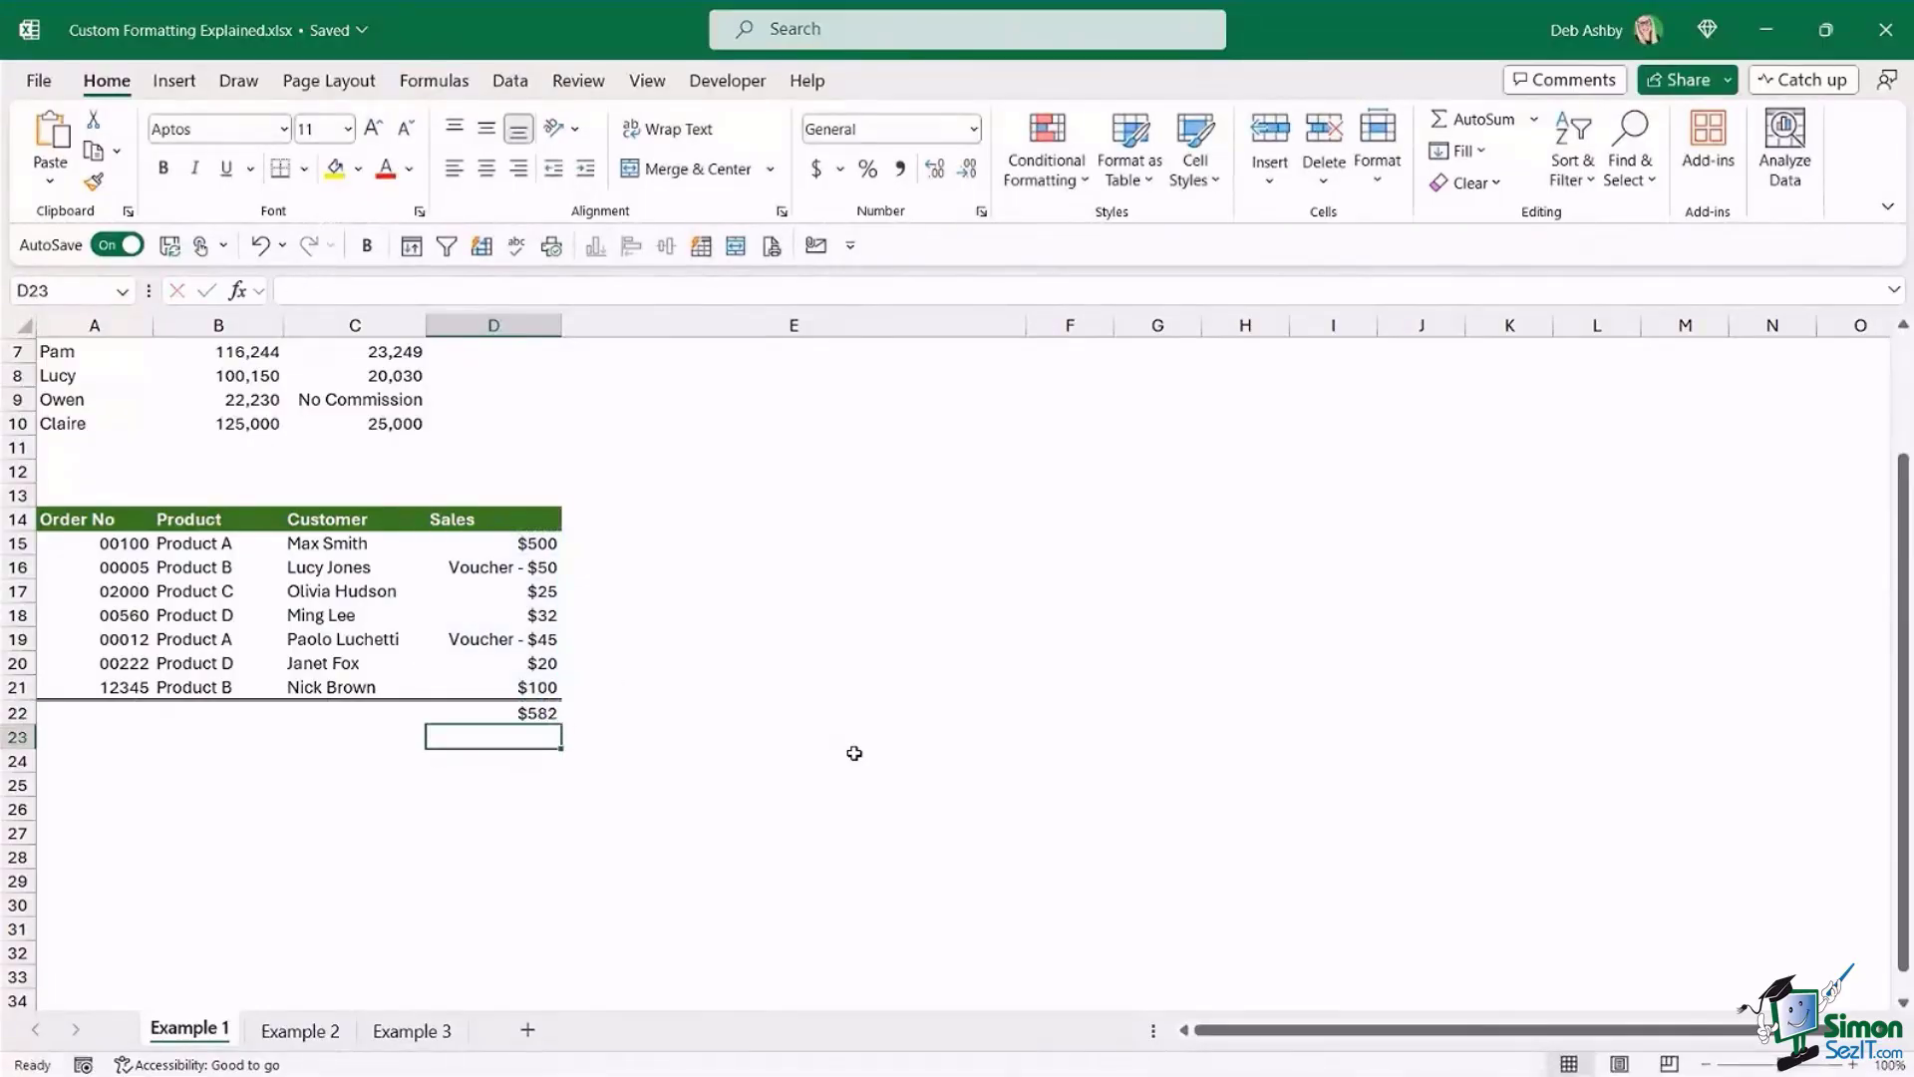
{"action": "left_click", "coordinate": [527, 714]}
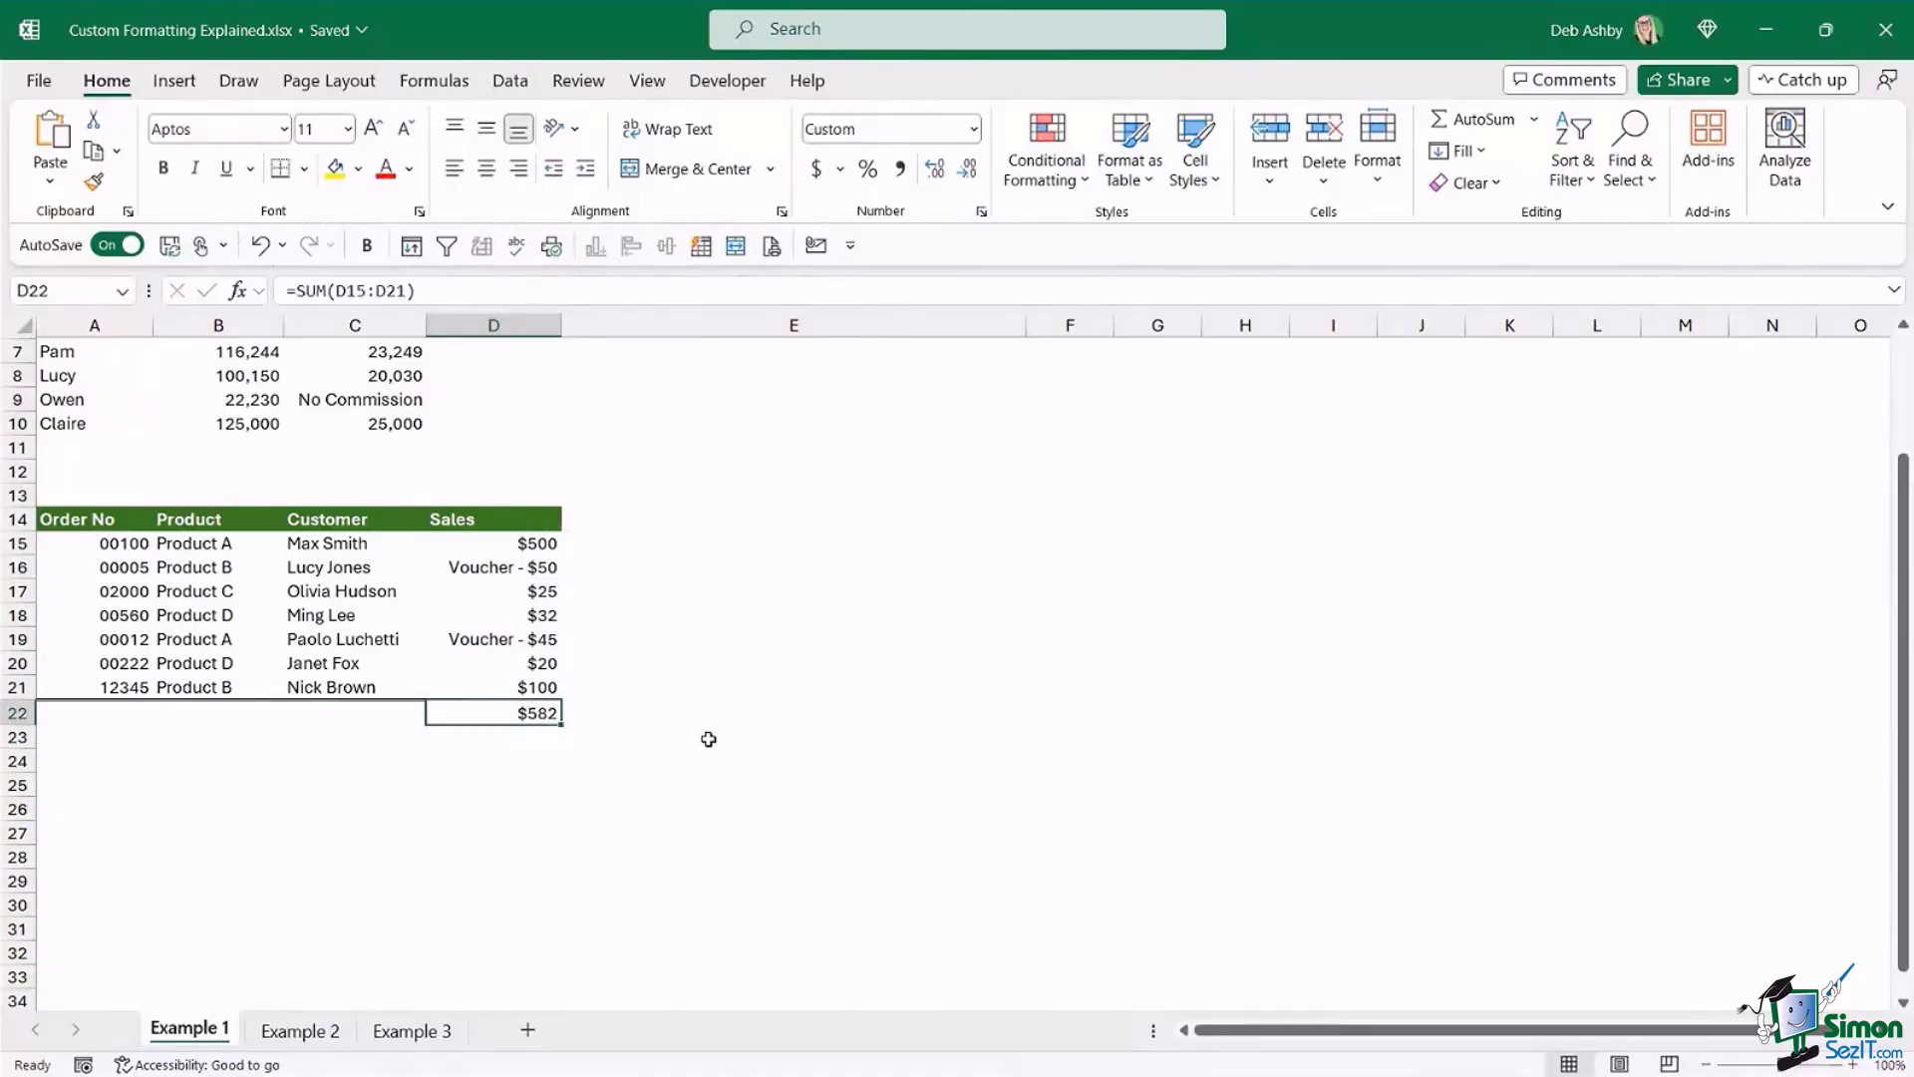
{"action": "key", "text": "Delete"}
- Insert [Red] before "Voucher - " in the custom format code of D15:D21, making it $#,##0;[Red]"Voucher - "$#,##0, and apply it
{"action": "left_click", "coordinate": [514, 569]}
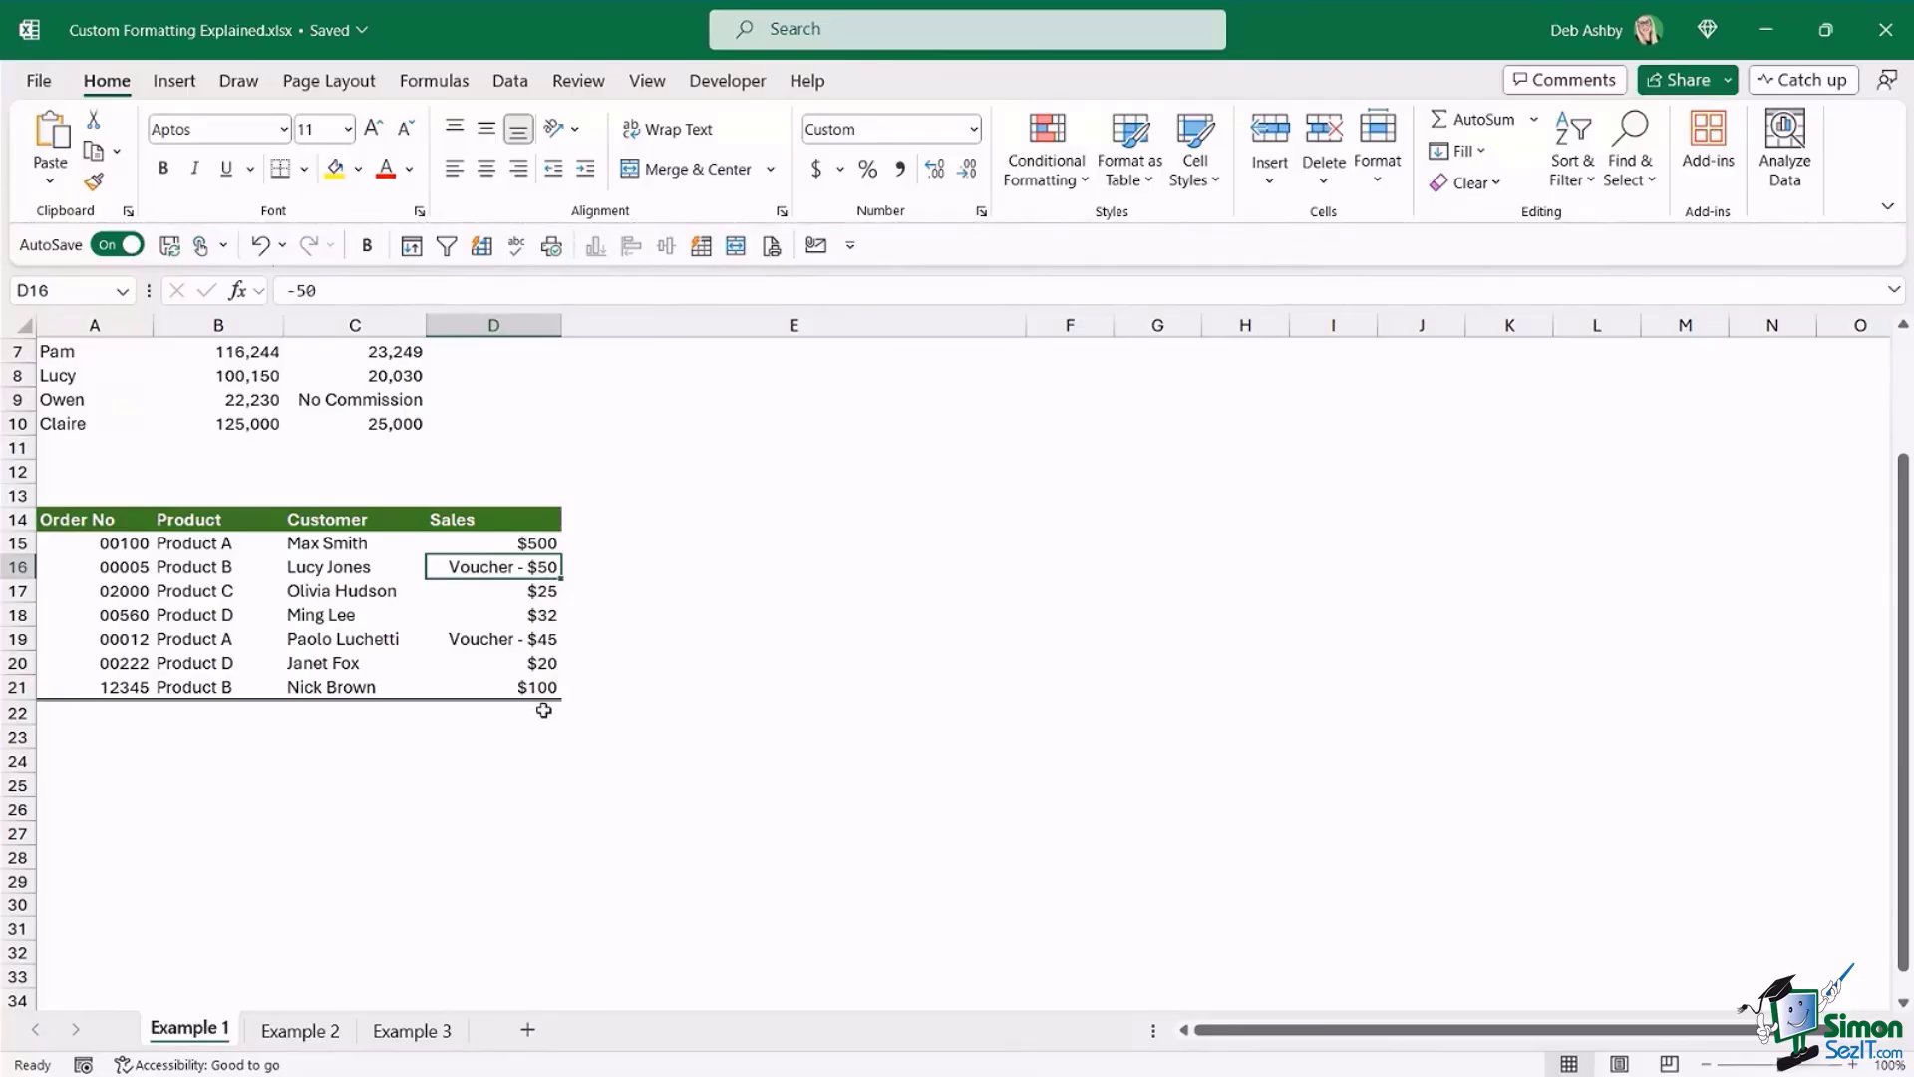
{"action": "left_click_drag", "start_coordinate": [500, 539], "coordinate": [512, 683]}
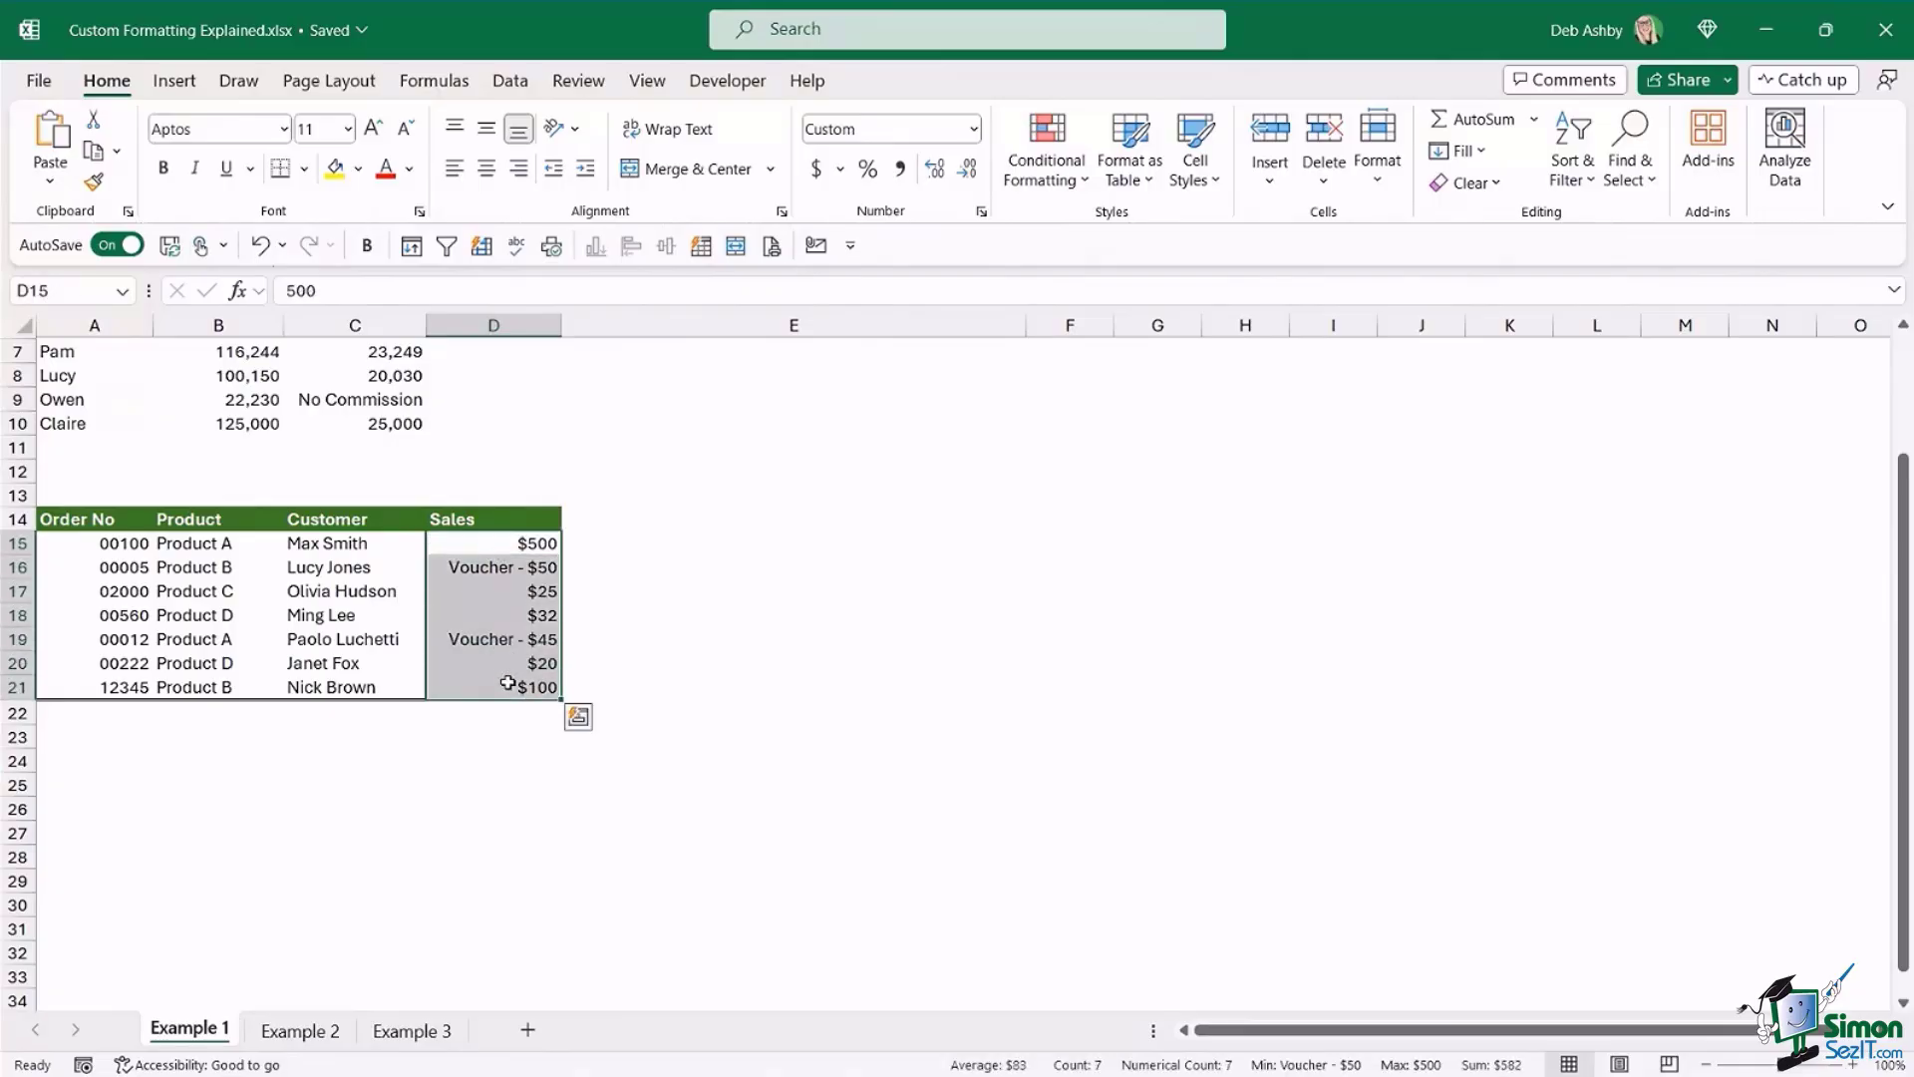
{"action": "key", "text": "ctrl+1"}
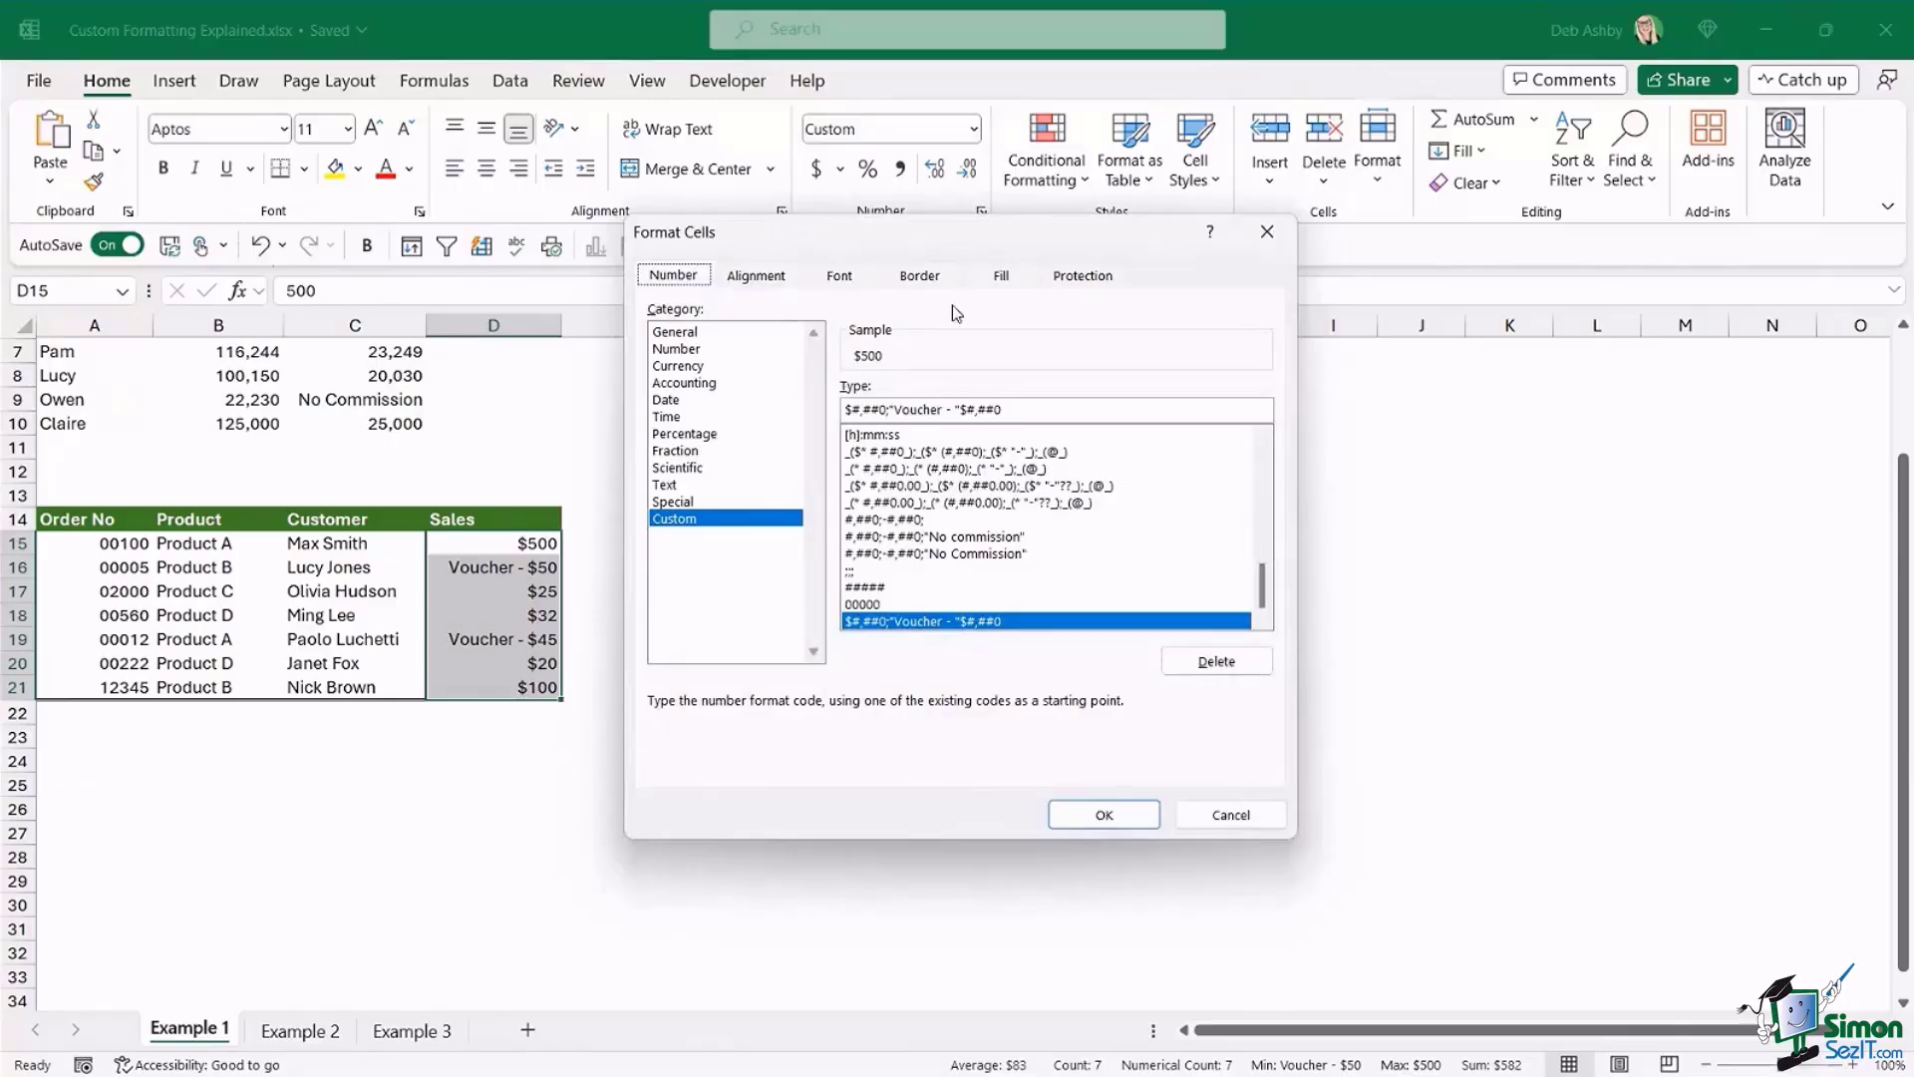
{"action": "left_click_drag", "start_coordinate": [936, 240], "coordinate": [919, 221]}
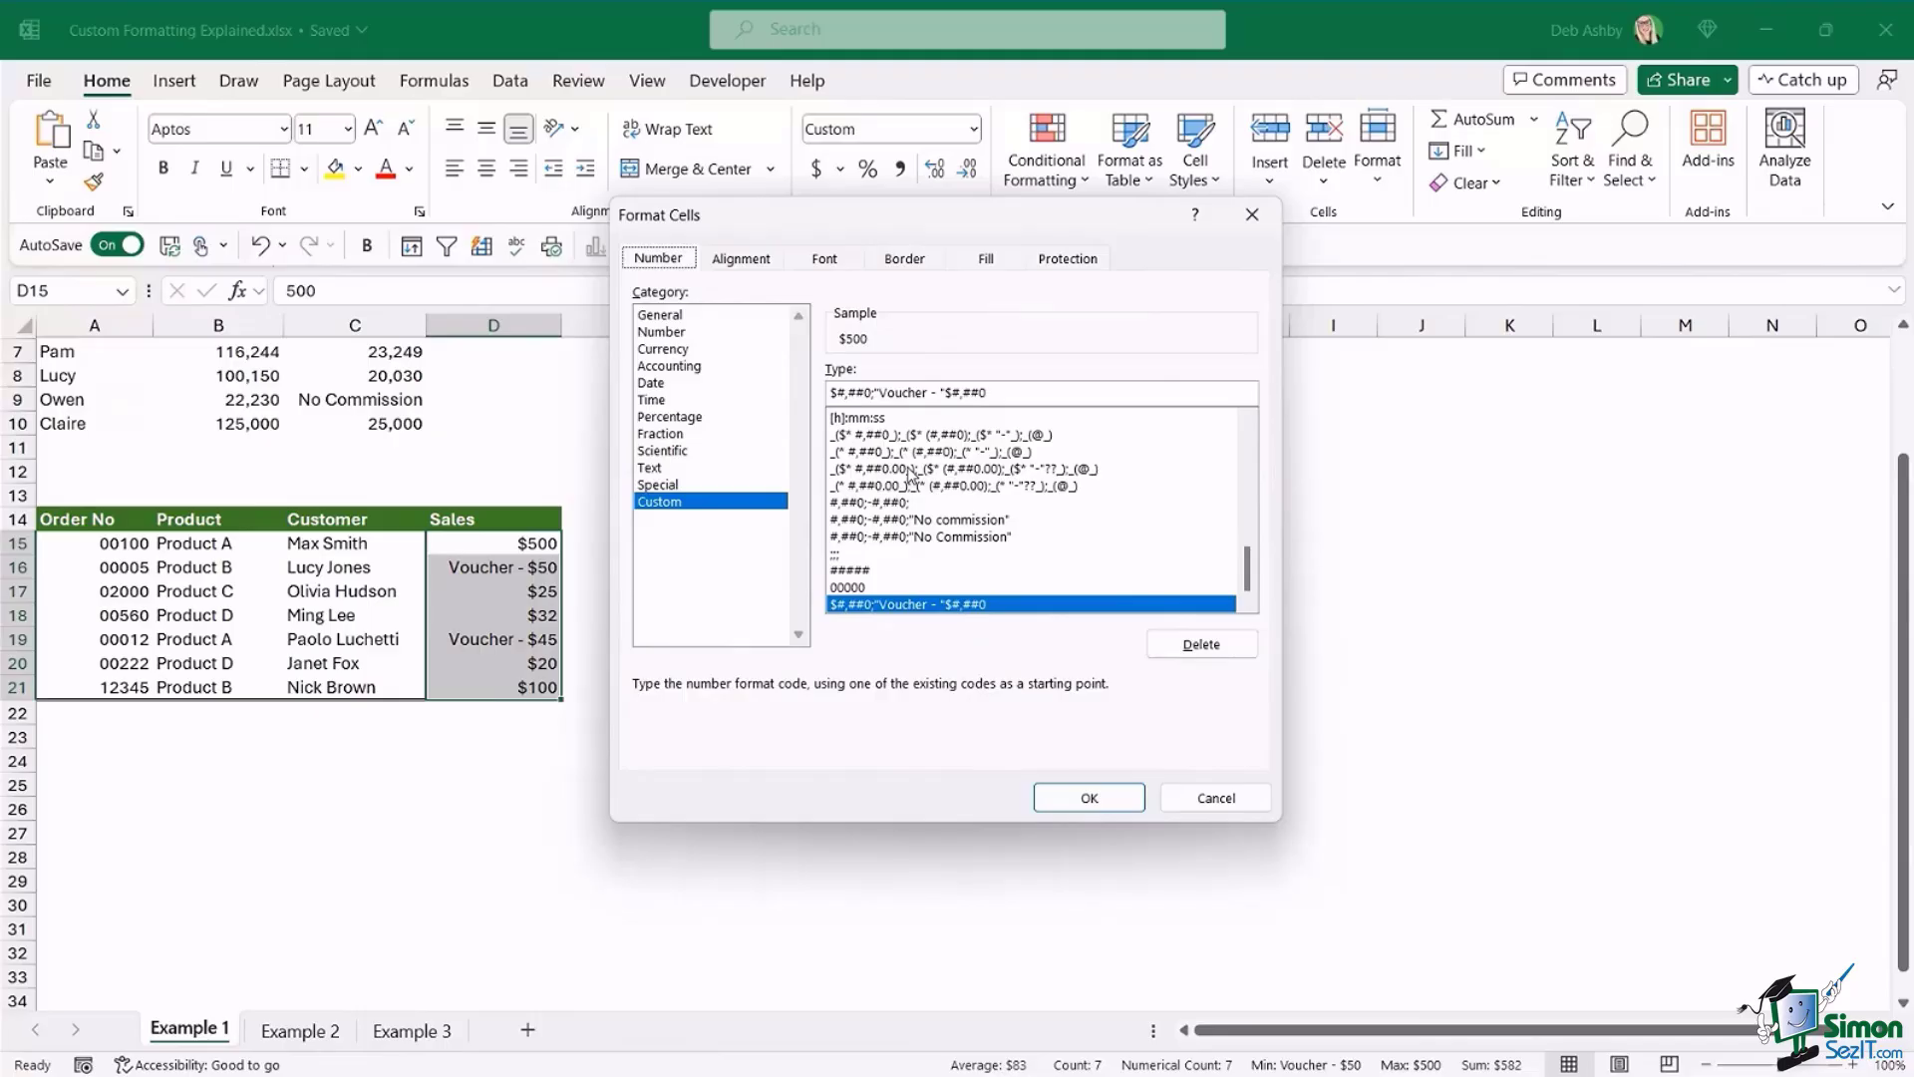
{"action": "left_click", "coordinate": [876, 394]}
{"action": "key", "text": "End"}
{"action": "key", "text": "Left"}
{"action": "key", "text": "Left"}
{"action": "key", "text": "Left"}
{"action": "key", "text": "Left"}
{"action": "key", "text": "Left"}
{"action": "key", "text": "Left"}
{"action": "key", "text": "Right"}
{"action": "key", "text": "Right"}
{"action": "key", "text": "Left"}
{"action": "type", "text": "["}
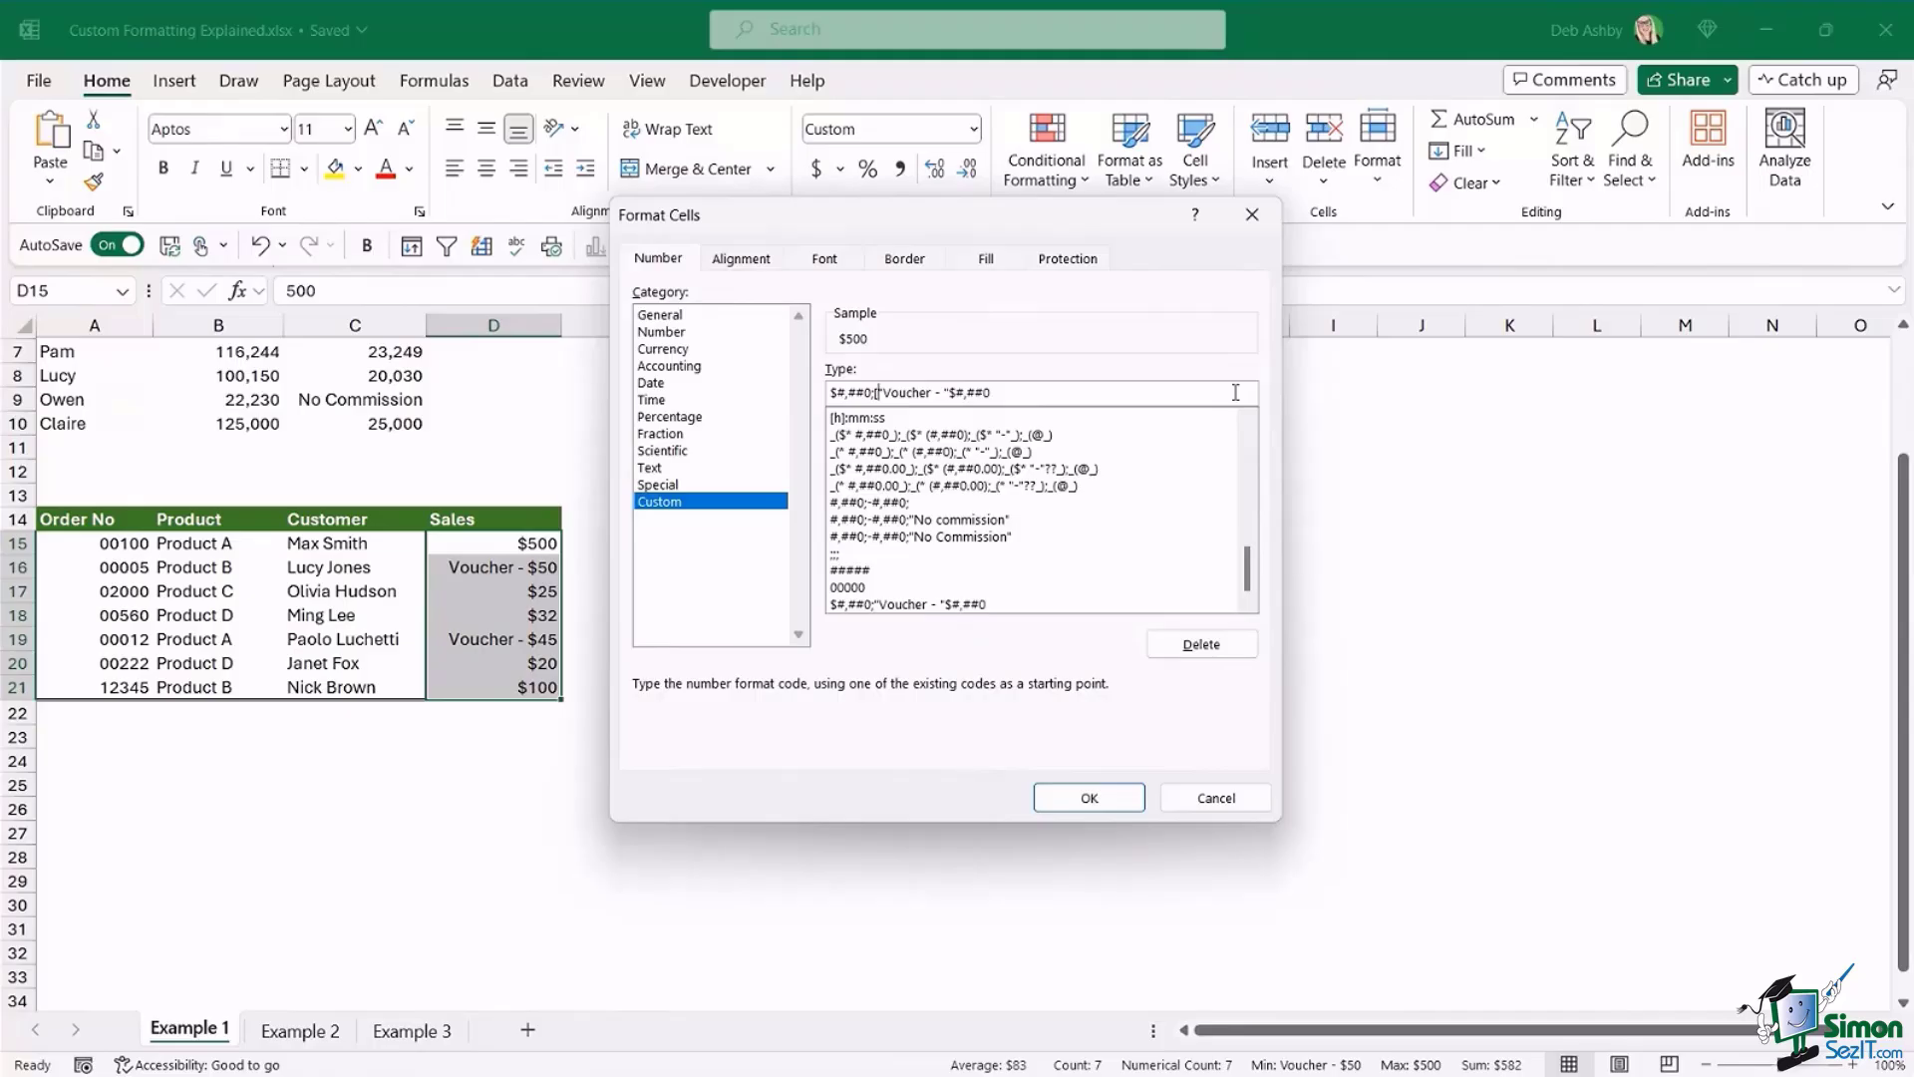
{"action": "type", "text": "REd"}
{"action": "key", "text": "BackSpace"}
{"action": "key", "text": "BackSpace"}
{"action": "type", "text": "ed]"}
{"action": "left_click", "coordinate": [1091, 798]}
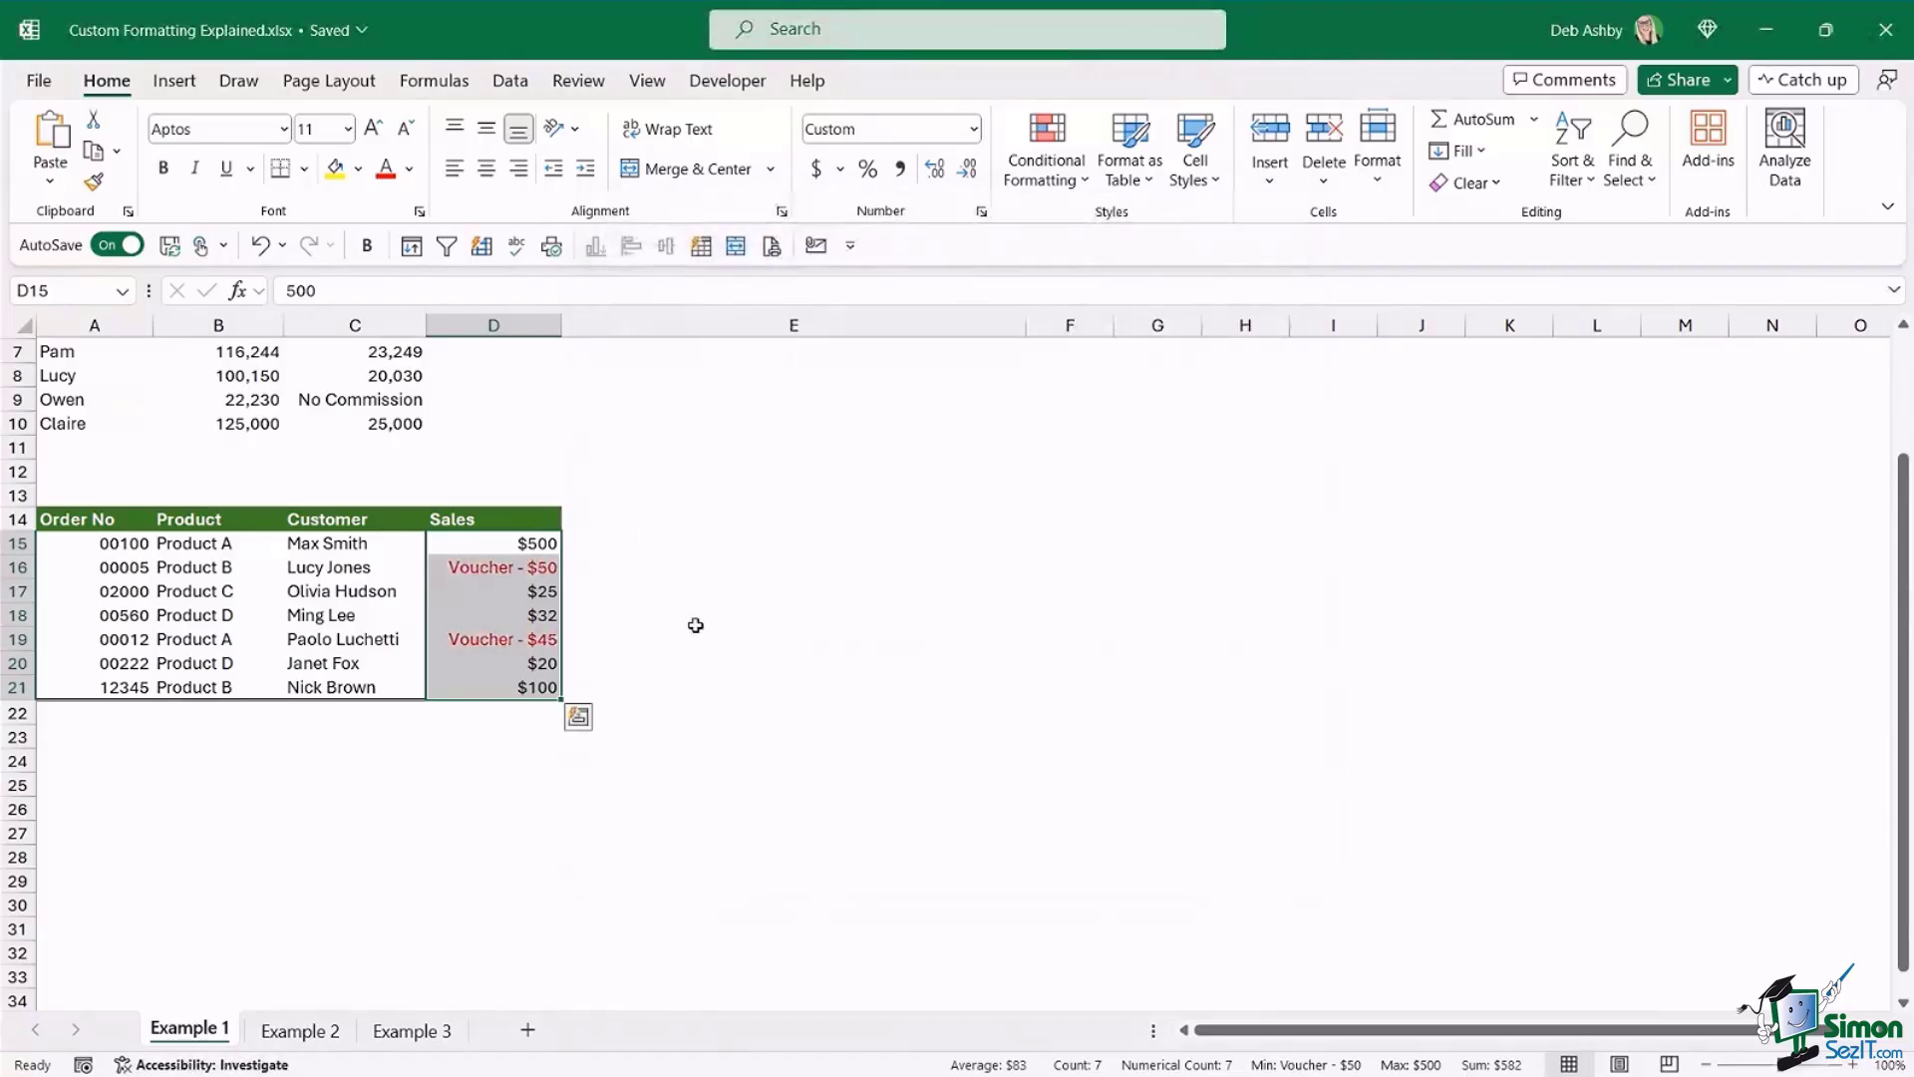
{"action": "left_click", "coordinate": [696, 625]}
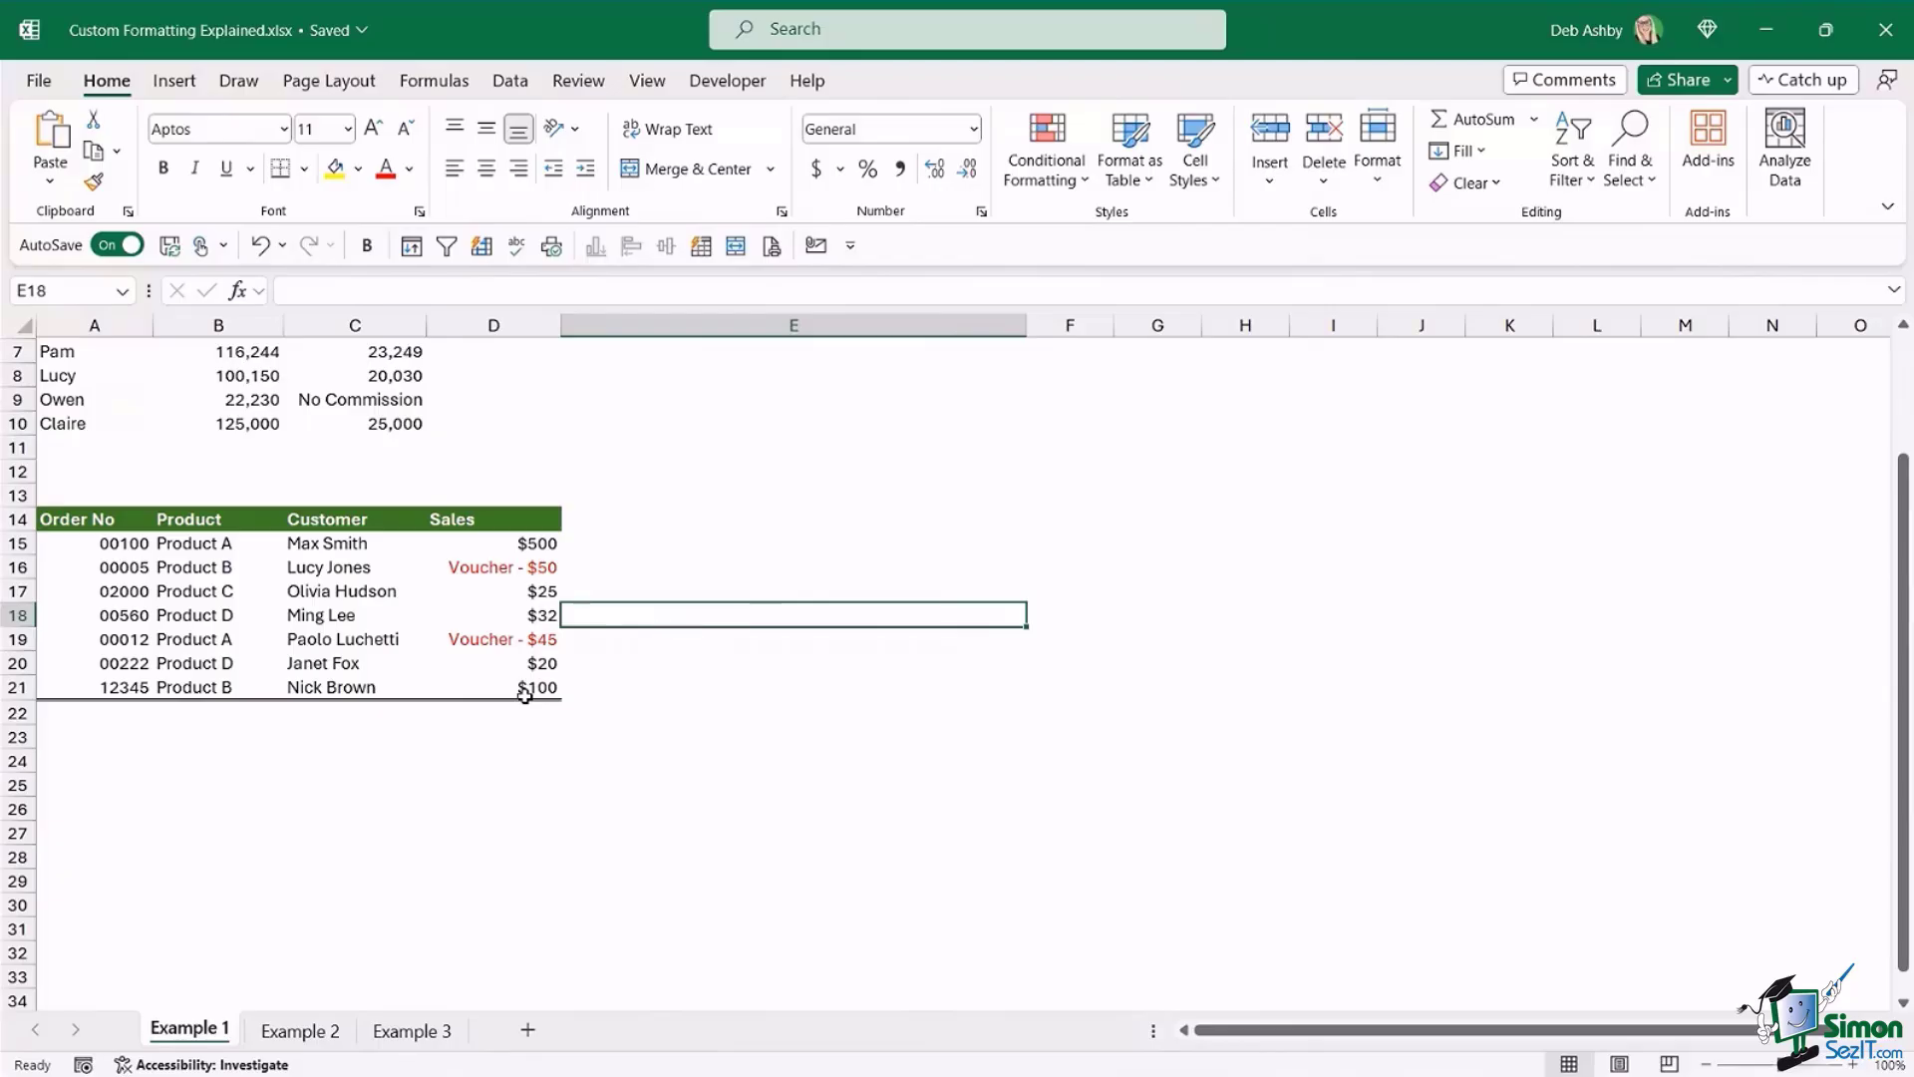
- Add [Green] at the start of the custom format code for D15:D21 to color positive Sales values, and apply it
{"action": "left_click_drag", "start_coordinate": [494, 544], "coordinate": [493, 680]}
{"action": "key", "text": "ctrl+1"}
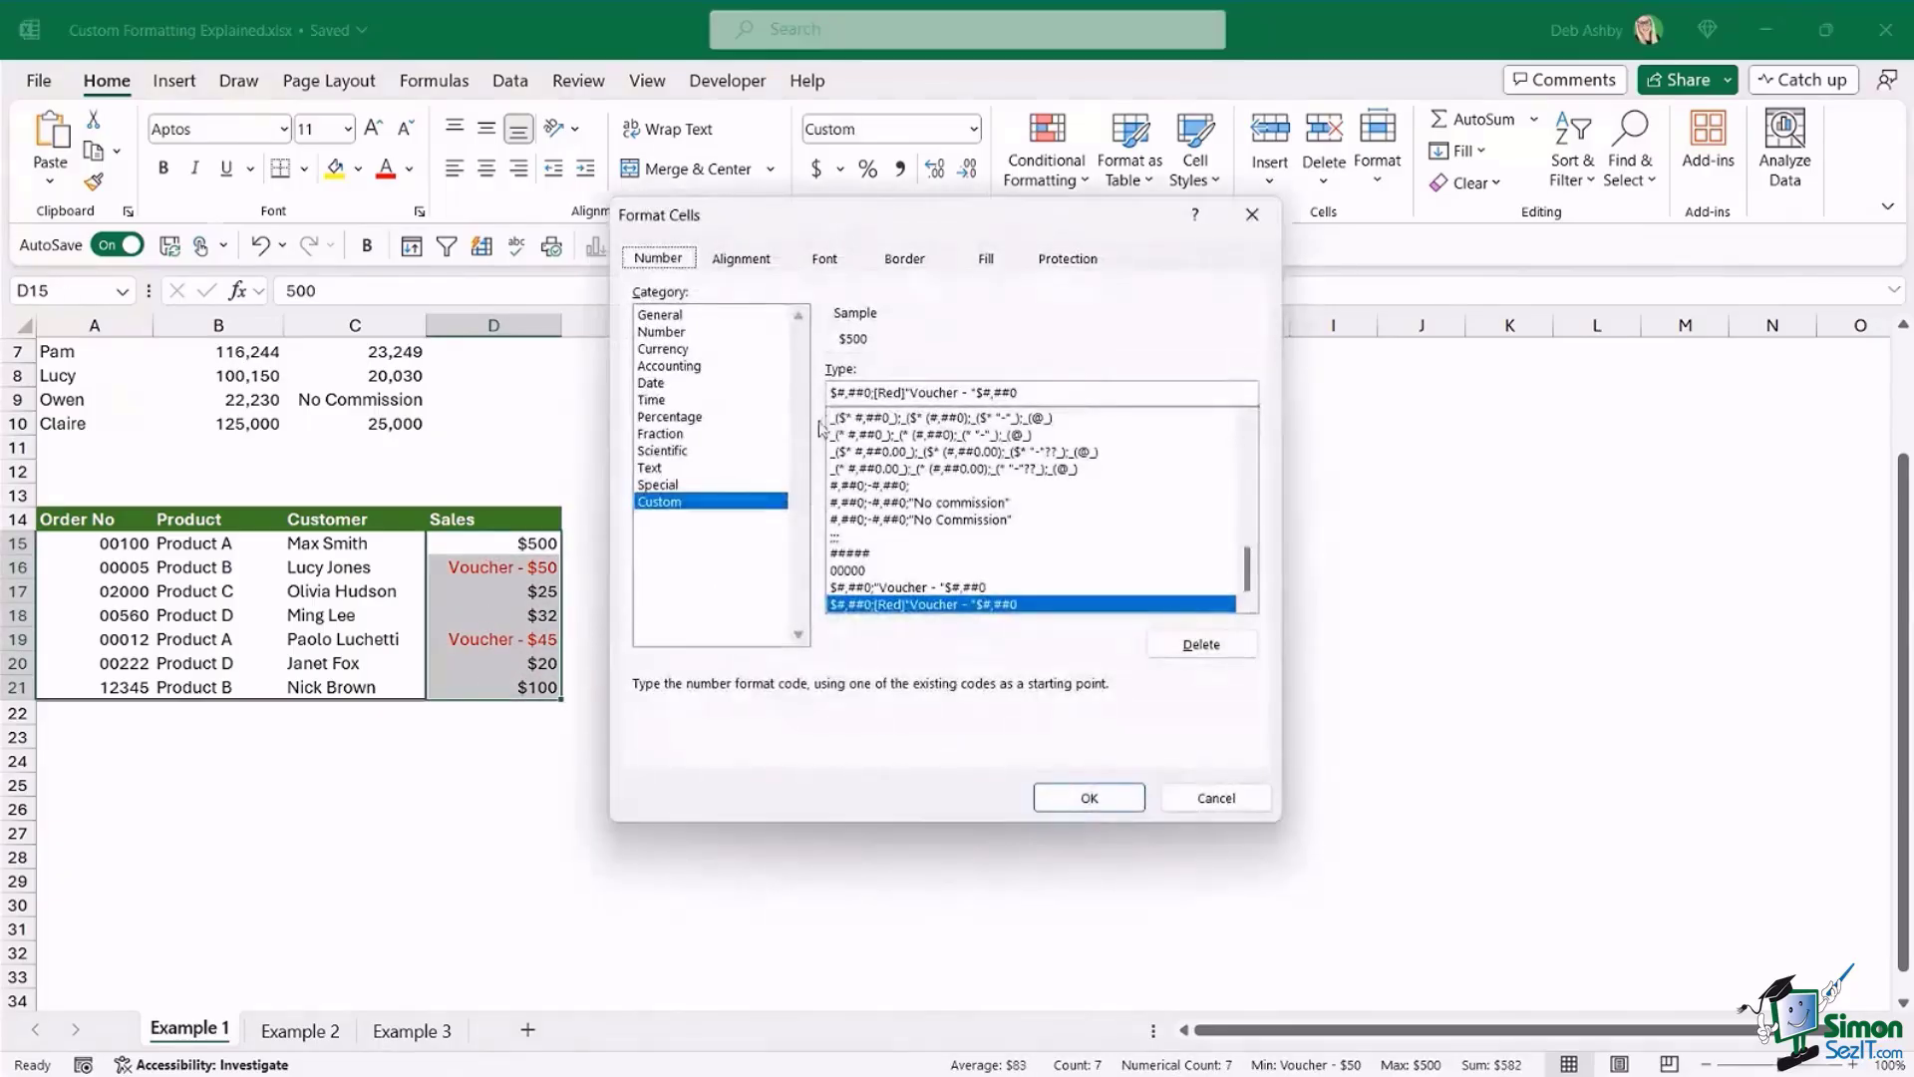
{"action": "left_click", "coordinate": [1044, 393]}
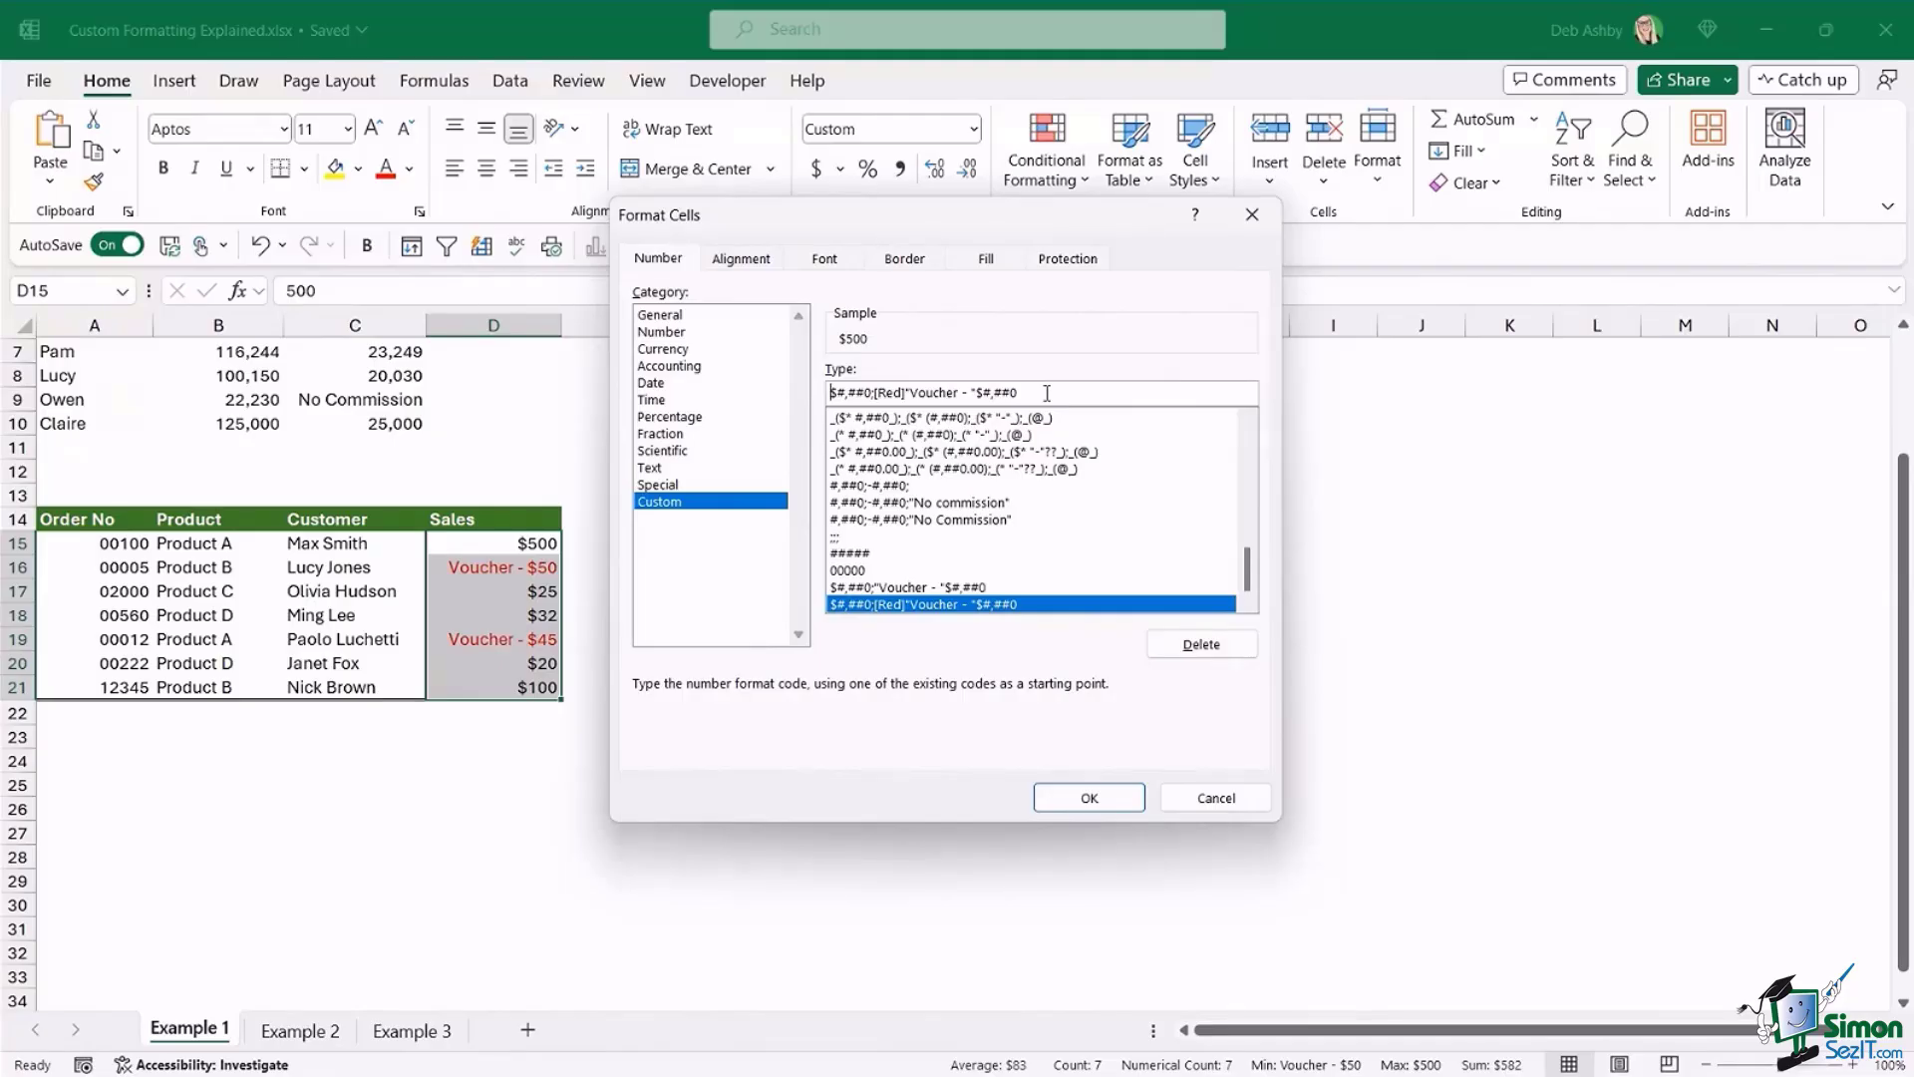
{"action": "type", "text": "[Green"}
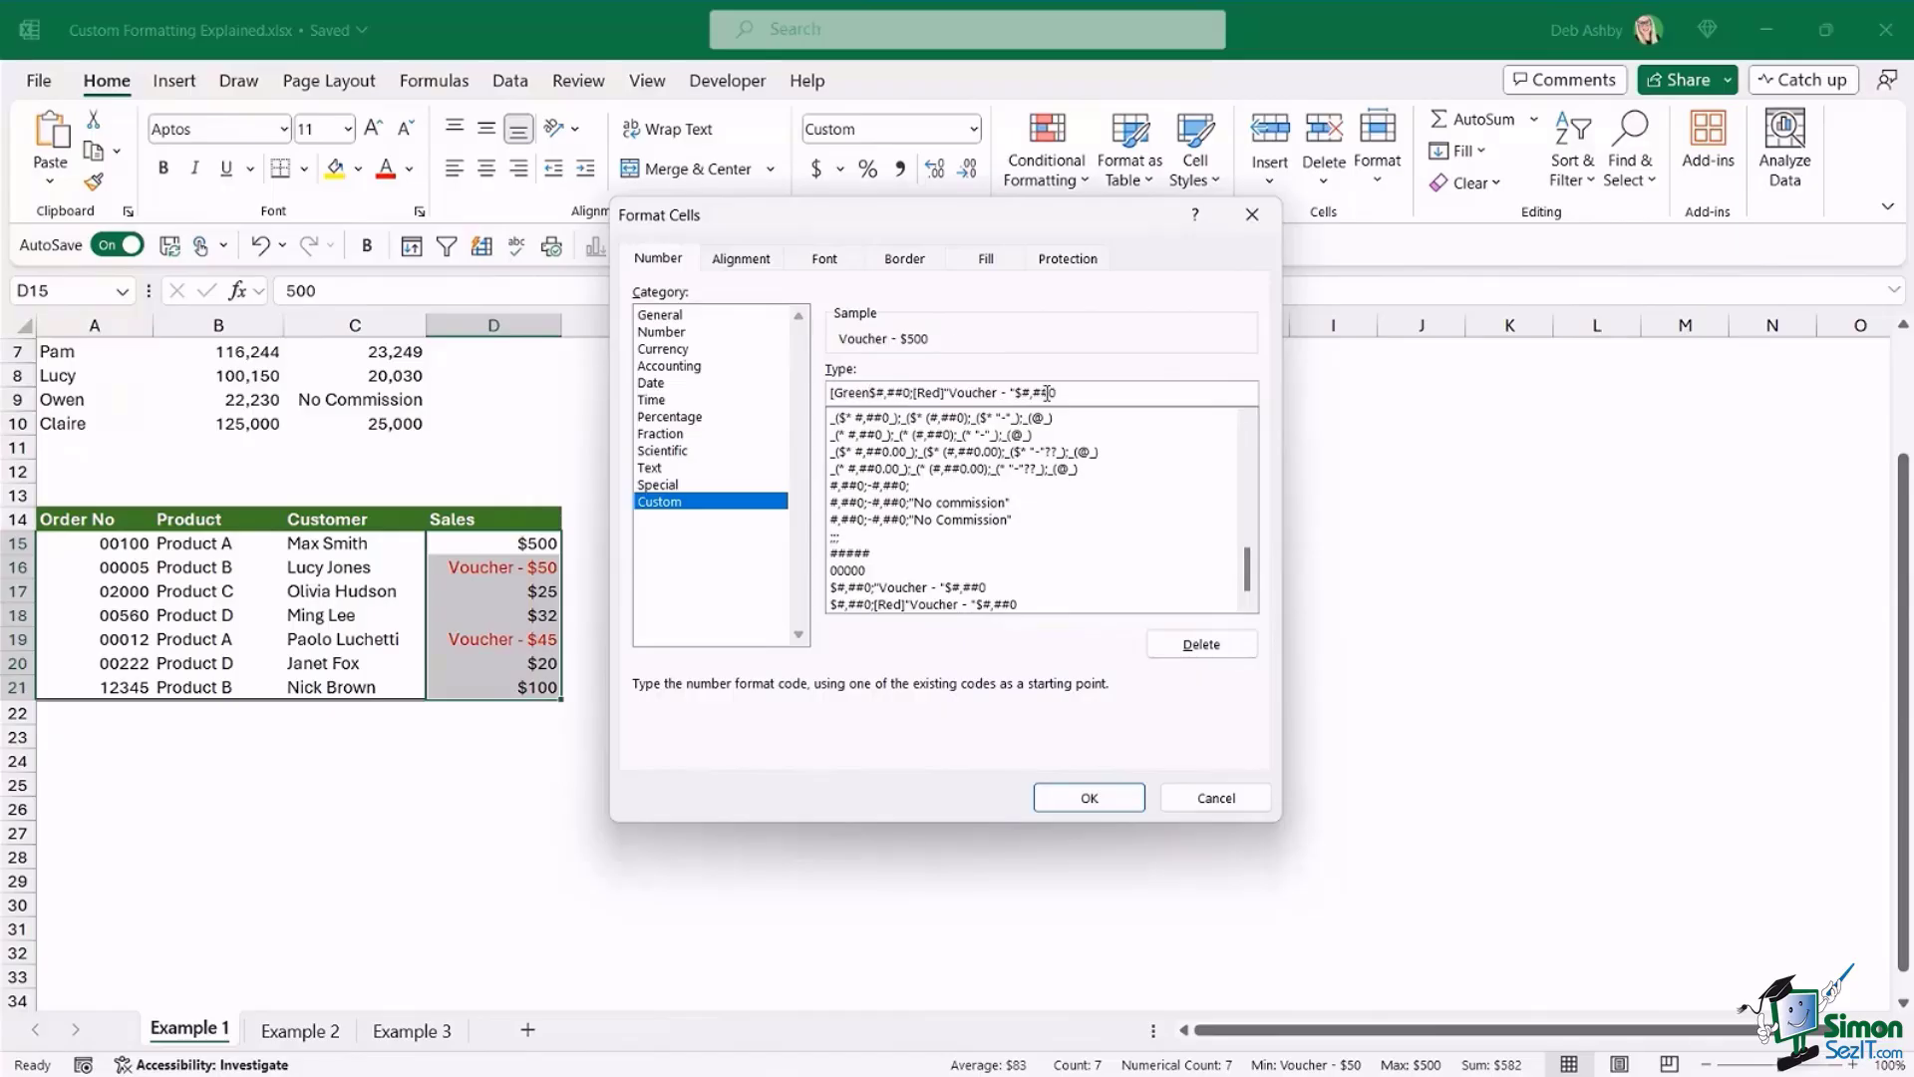
{"action": "type", "text": "]"}
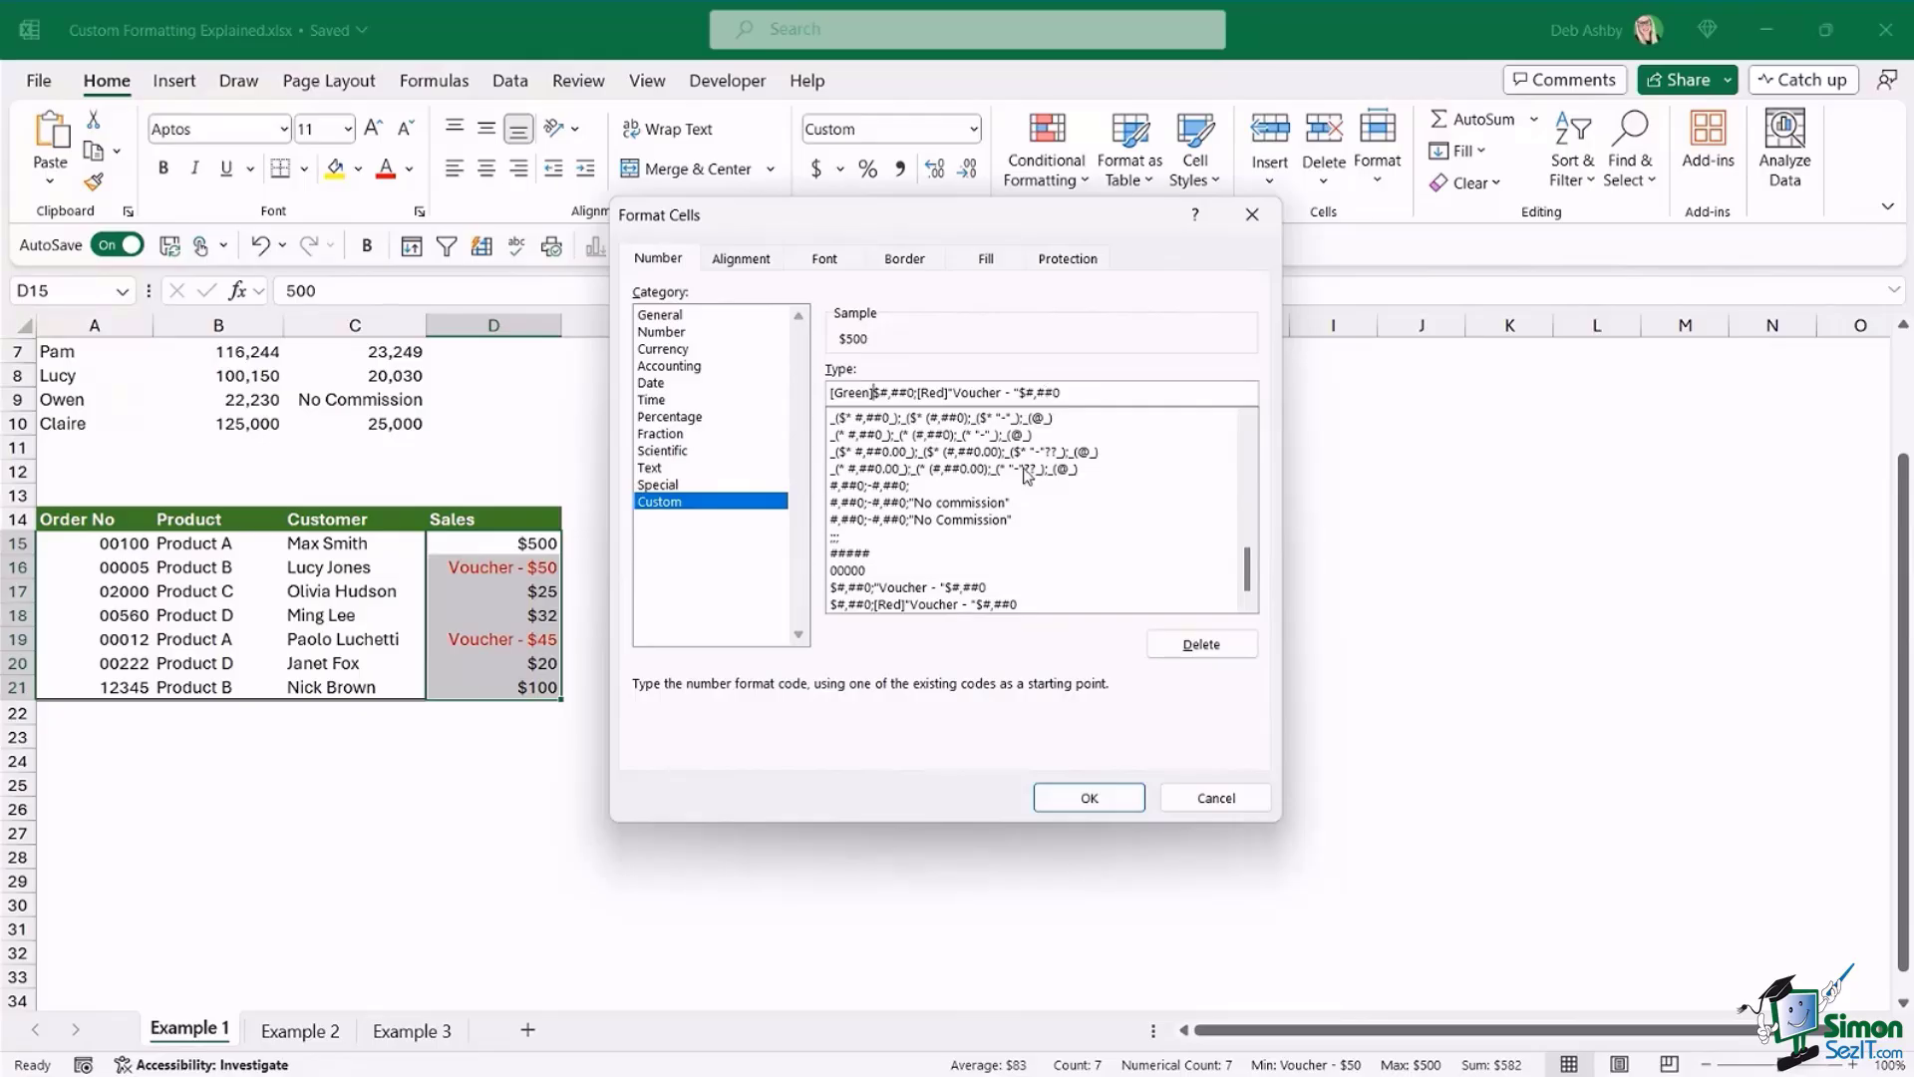
{"action": "left_click", "coordinate": [1092, 801]}
{"action": "left_click", "coordinate": [817, 590]}
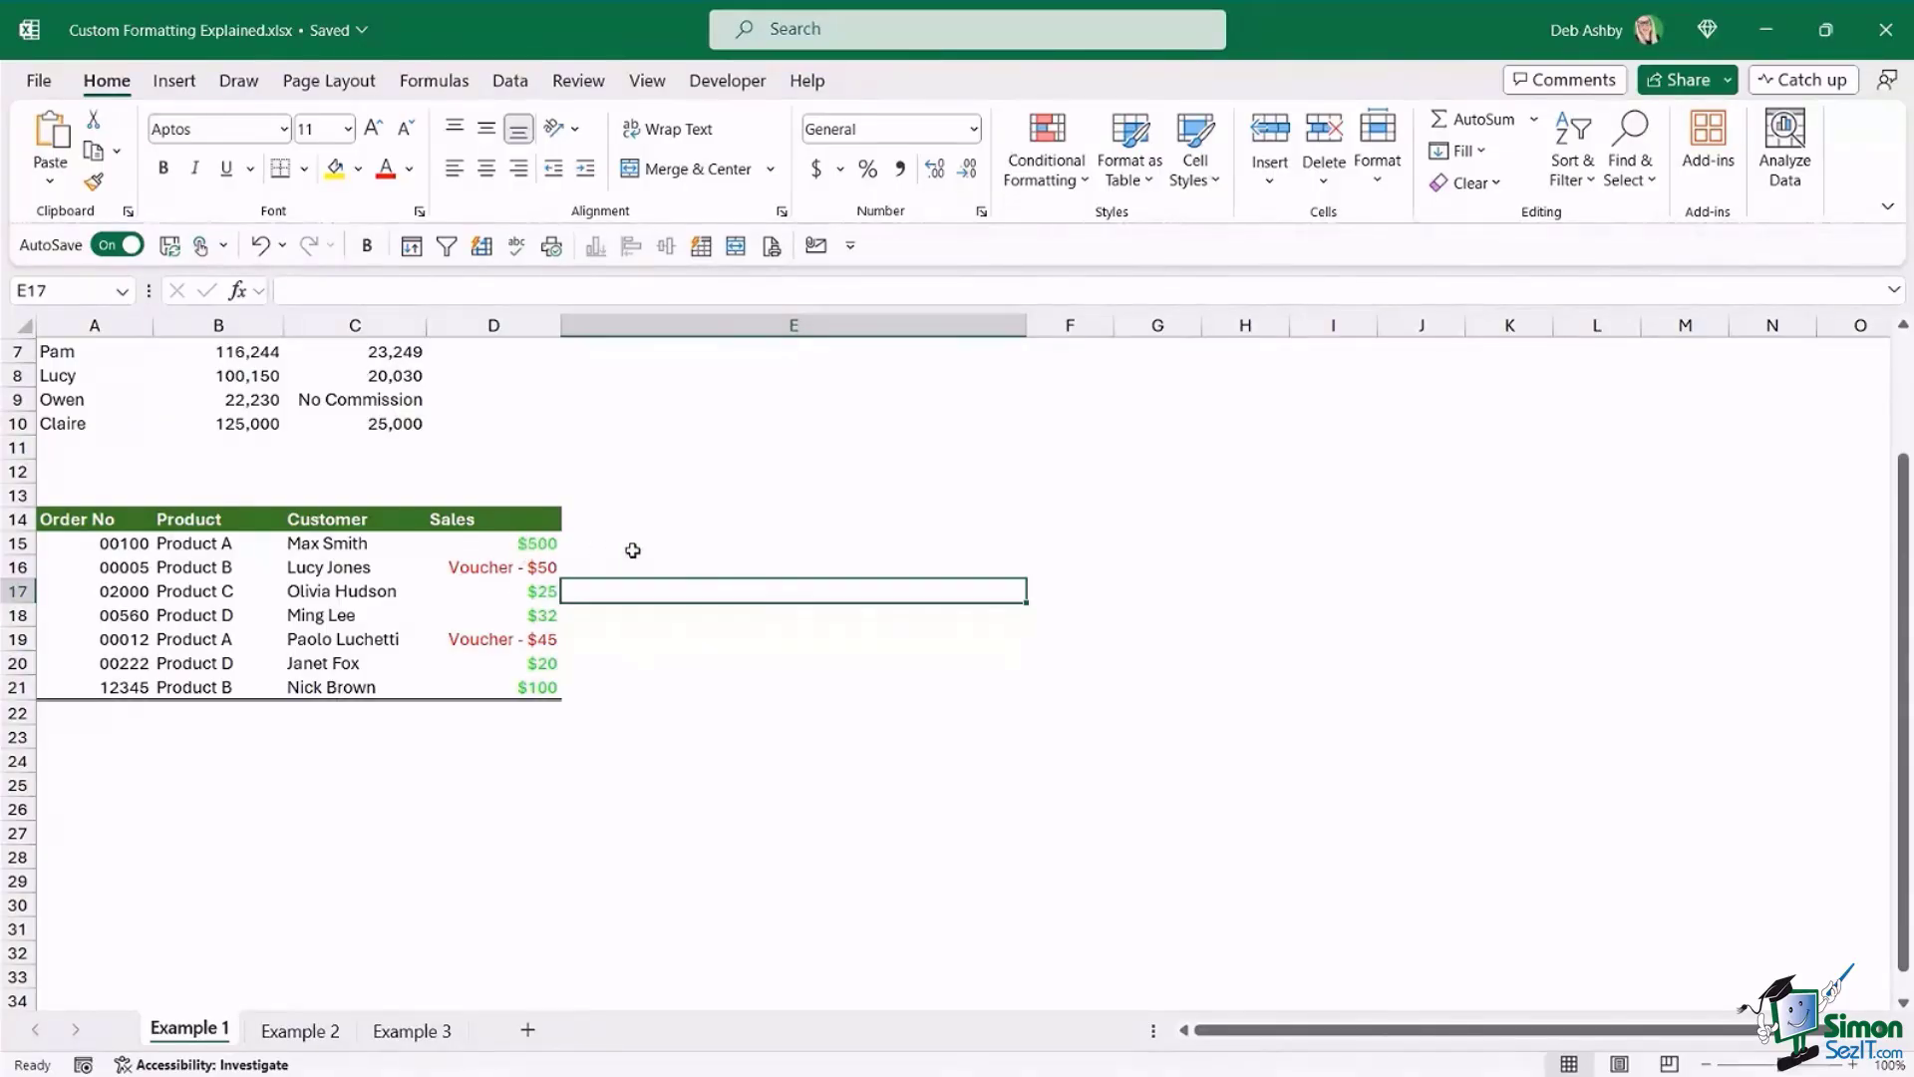
- Replace Green with Color10 in the positive section of the D15:D21 format code and apply it
{"action": "left_click_drag", "start_coordinate": [504, 543], "coordinate": [503, 686]}
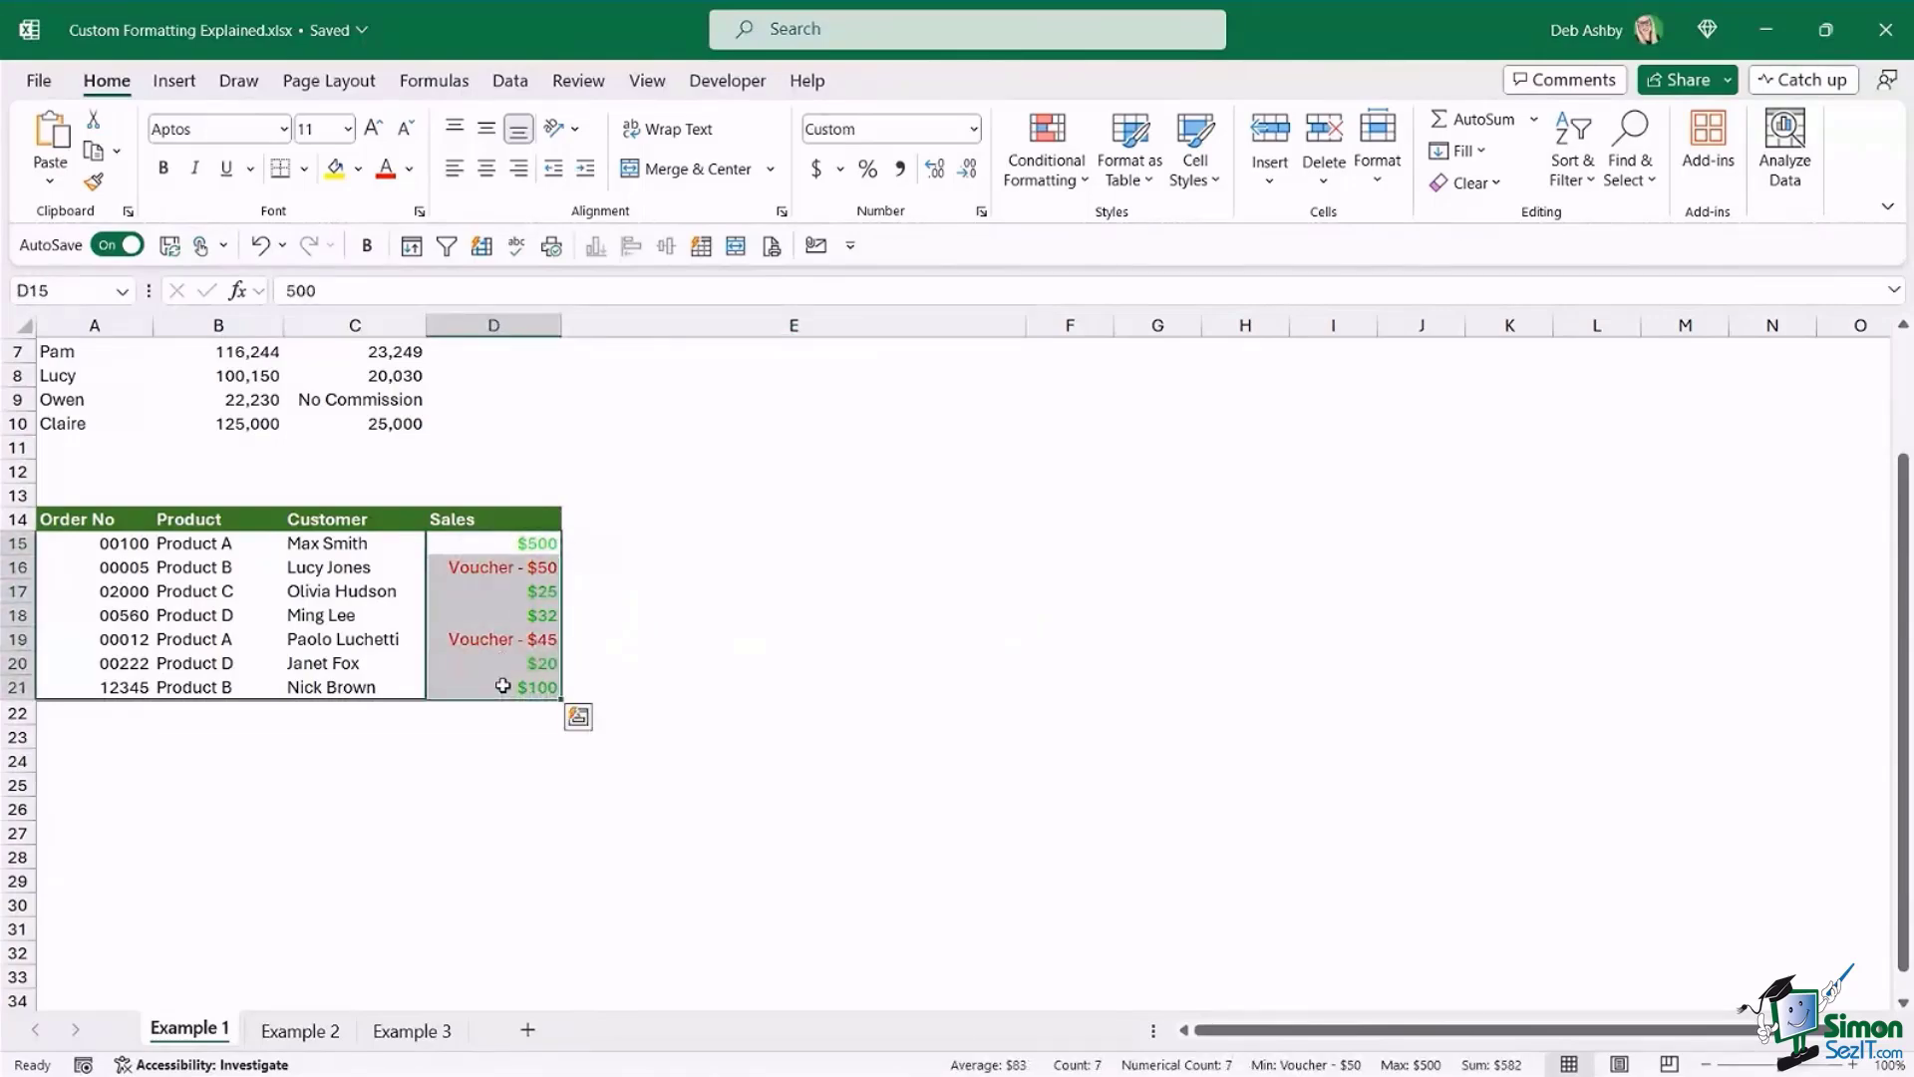
{"action": "key", "text": "ctrl+1"}
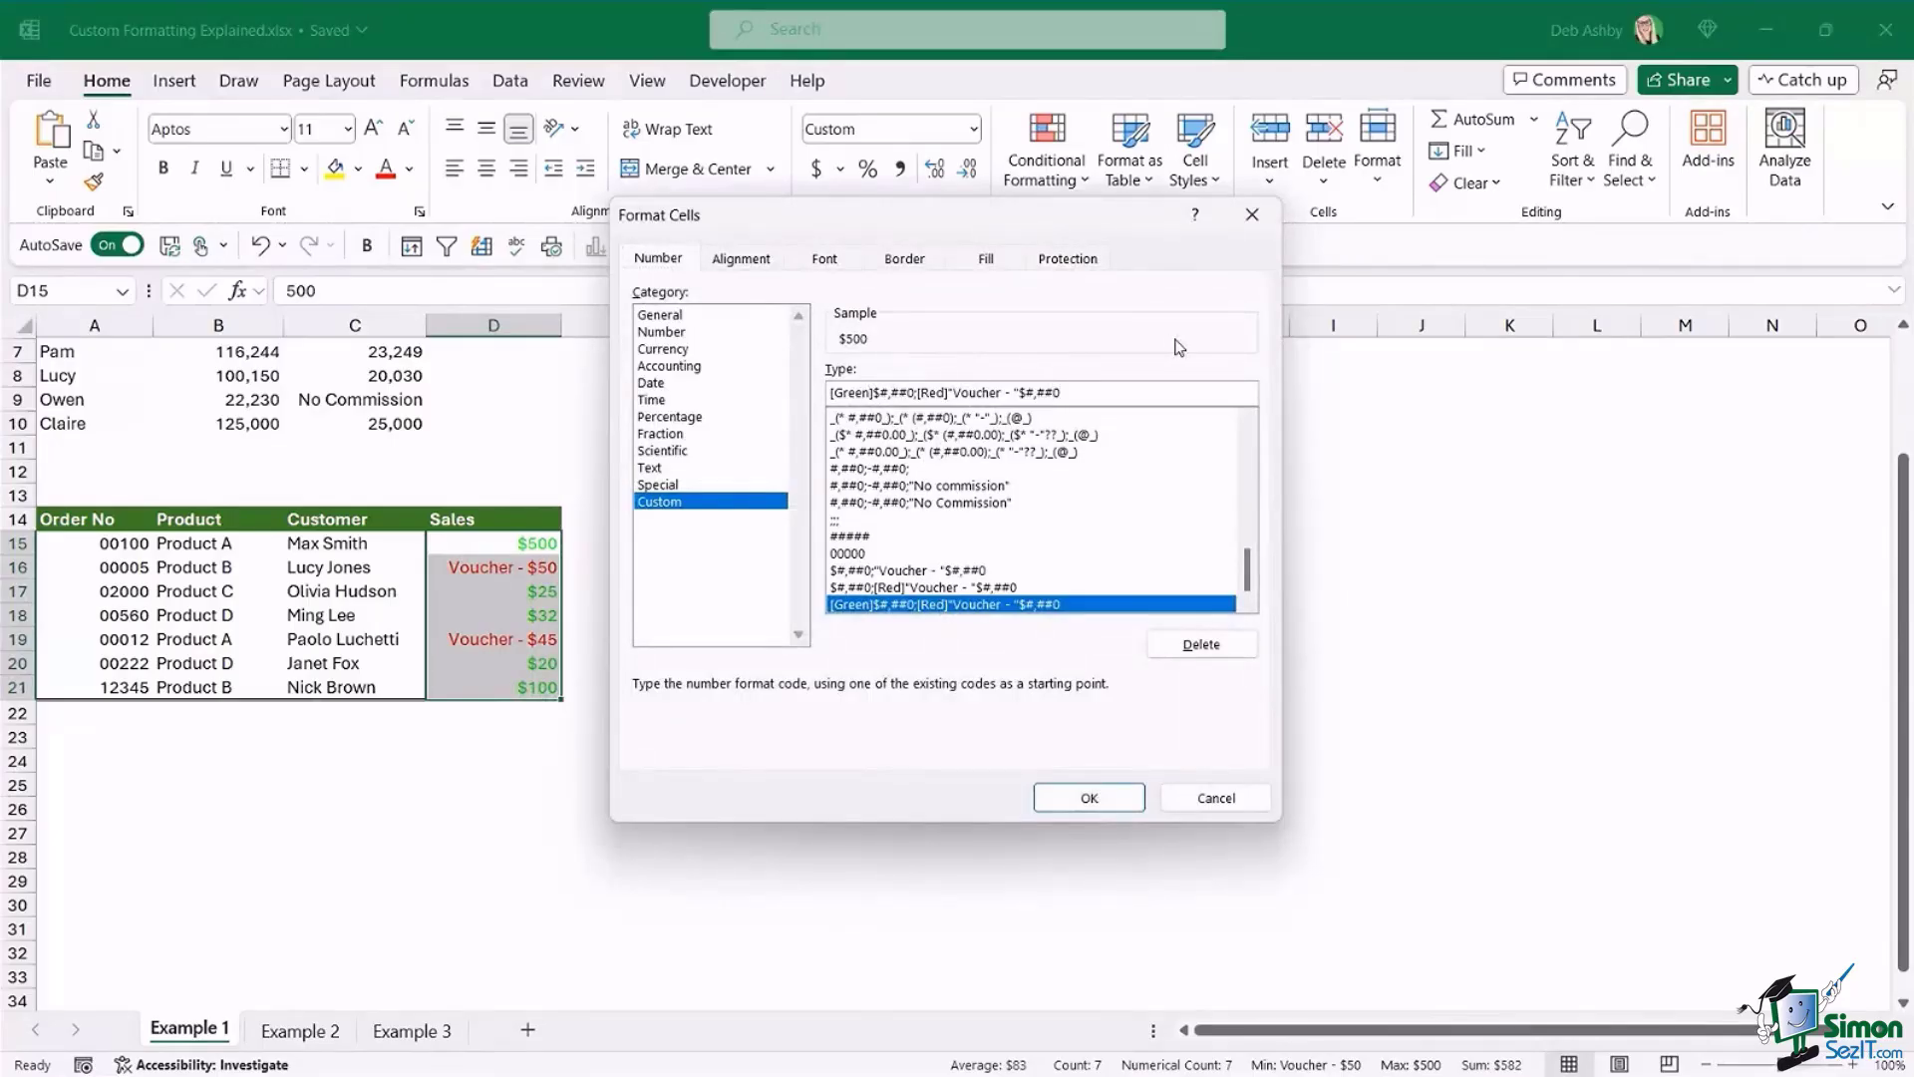
{"action": "key", "text": "Home"}
{"action": "key", "text": "Delete"}
{"action": "key", "text": "Delete"}
{"action": "key", "text": "Delete"}
{"action": "key", "text": "Delete"}
{"action": "key", "text": "Delete"}
{"action": "key", "text": "Delete"}
{"action": "key", "text": "Delete"}
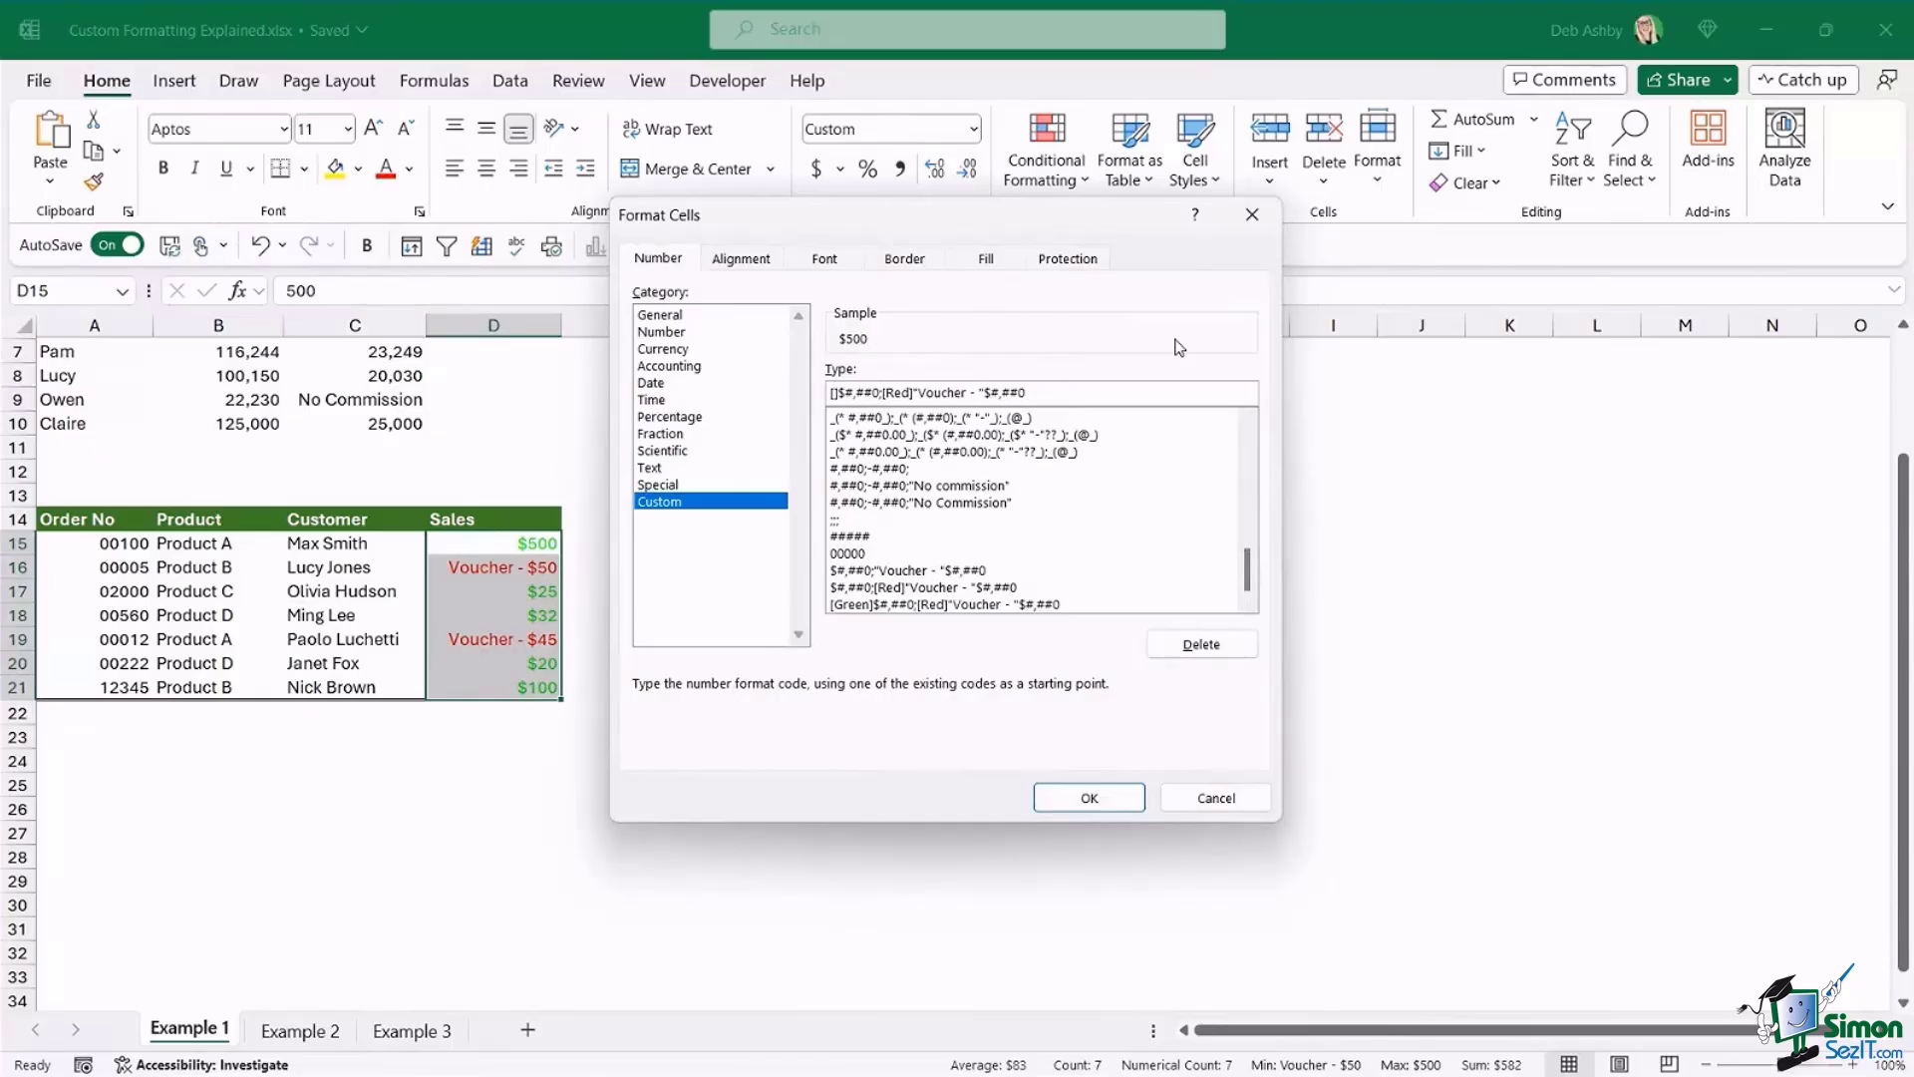
{"action": "type", "text": "Color10"}
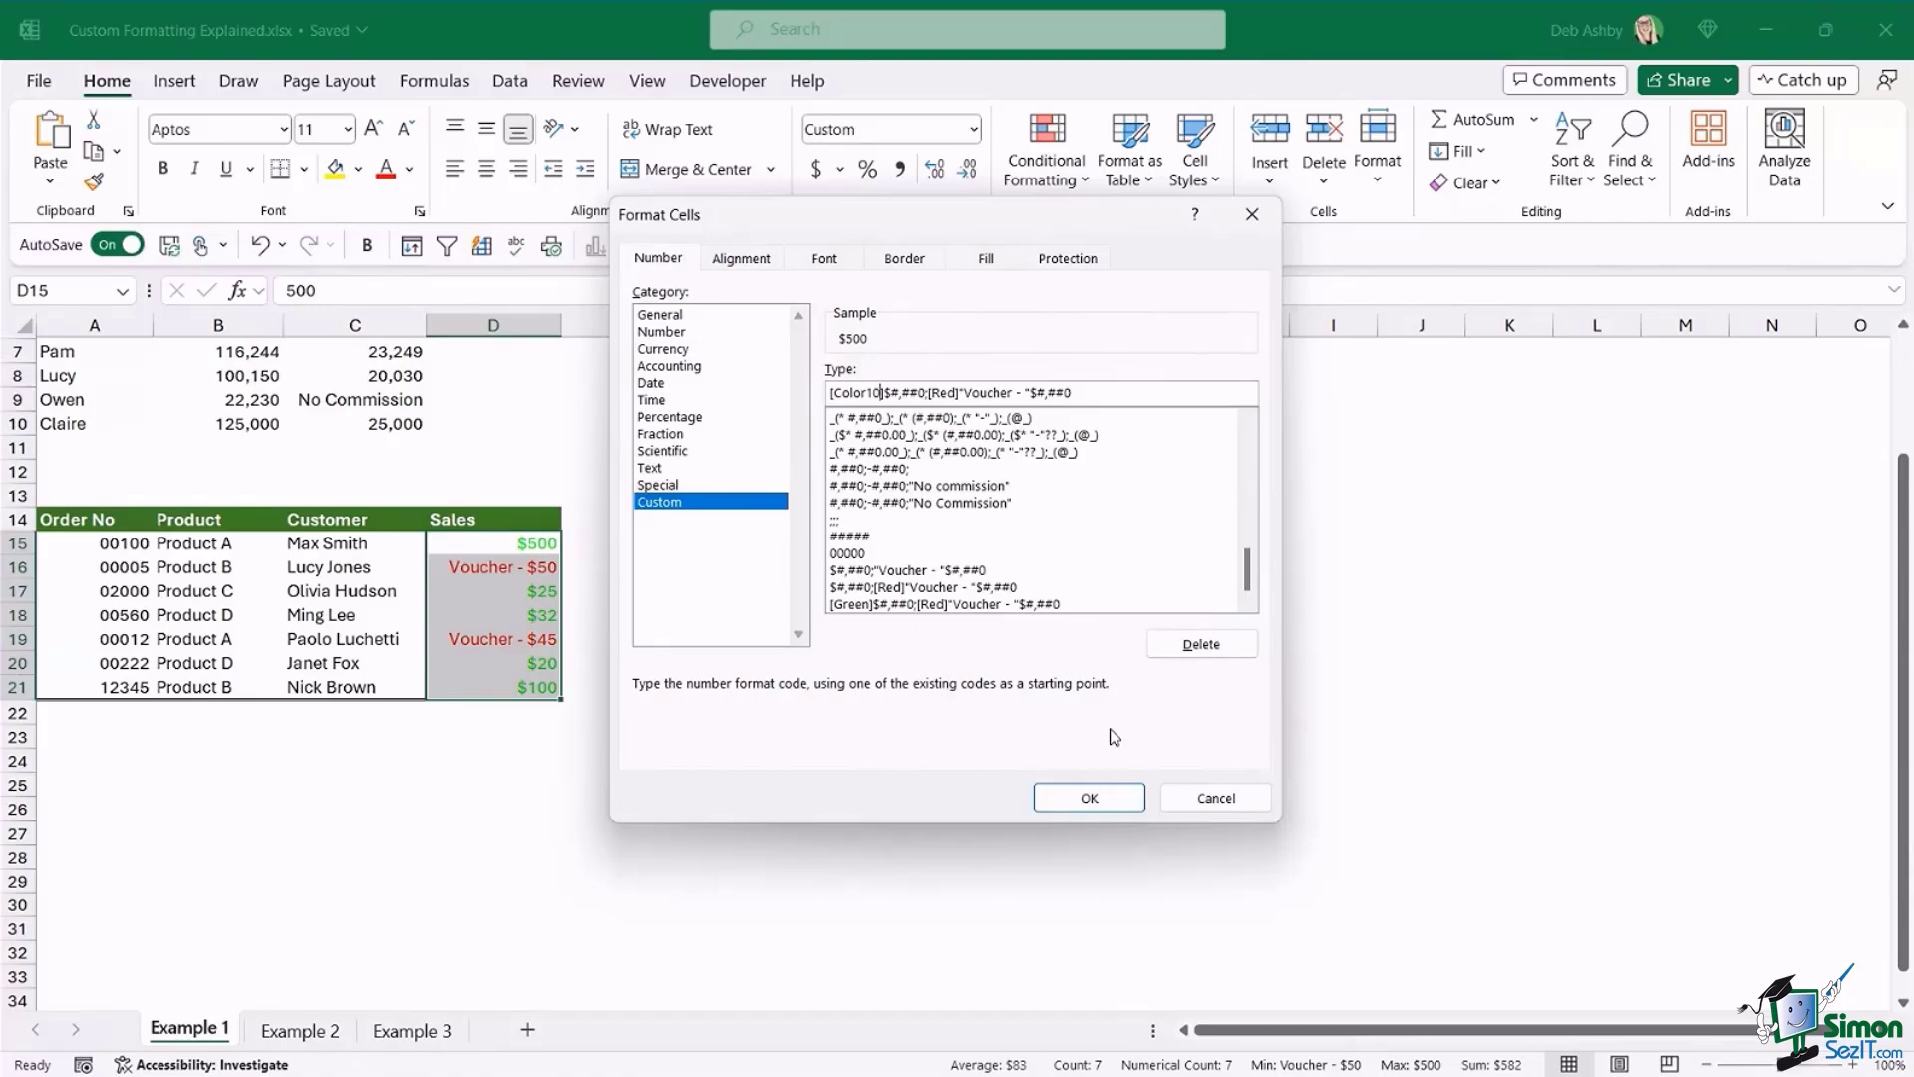
{"action": "left_click", "coordinate": [1085, 799]}
{"action": "left_click", "coordinate": [937, 560]}
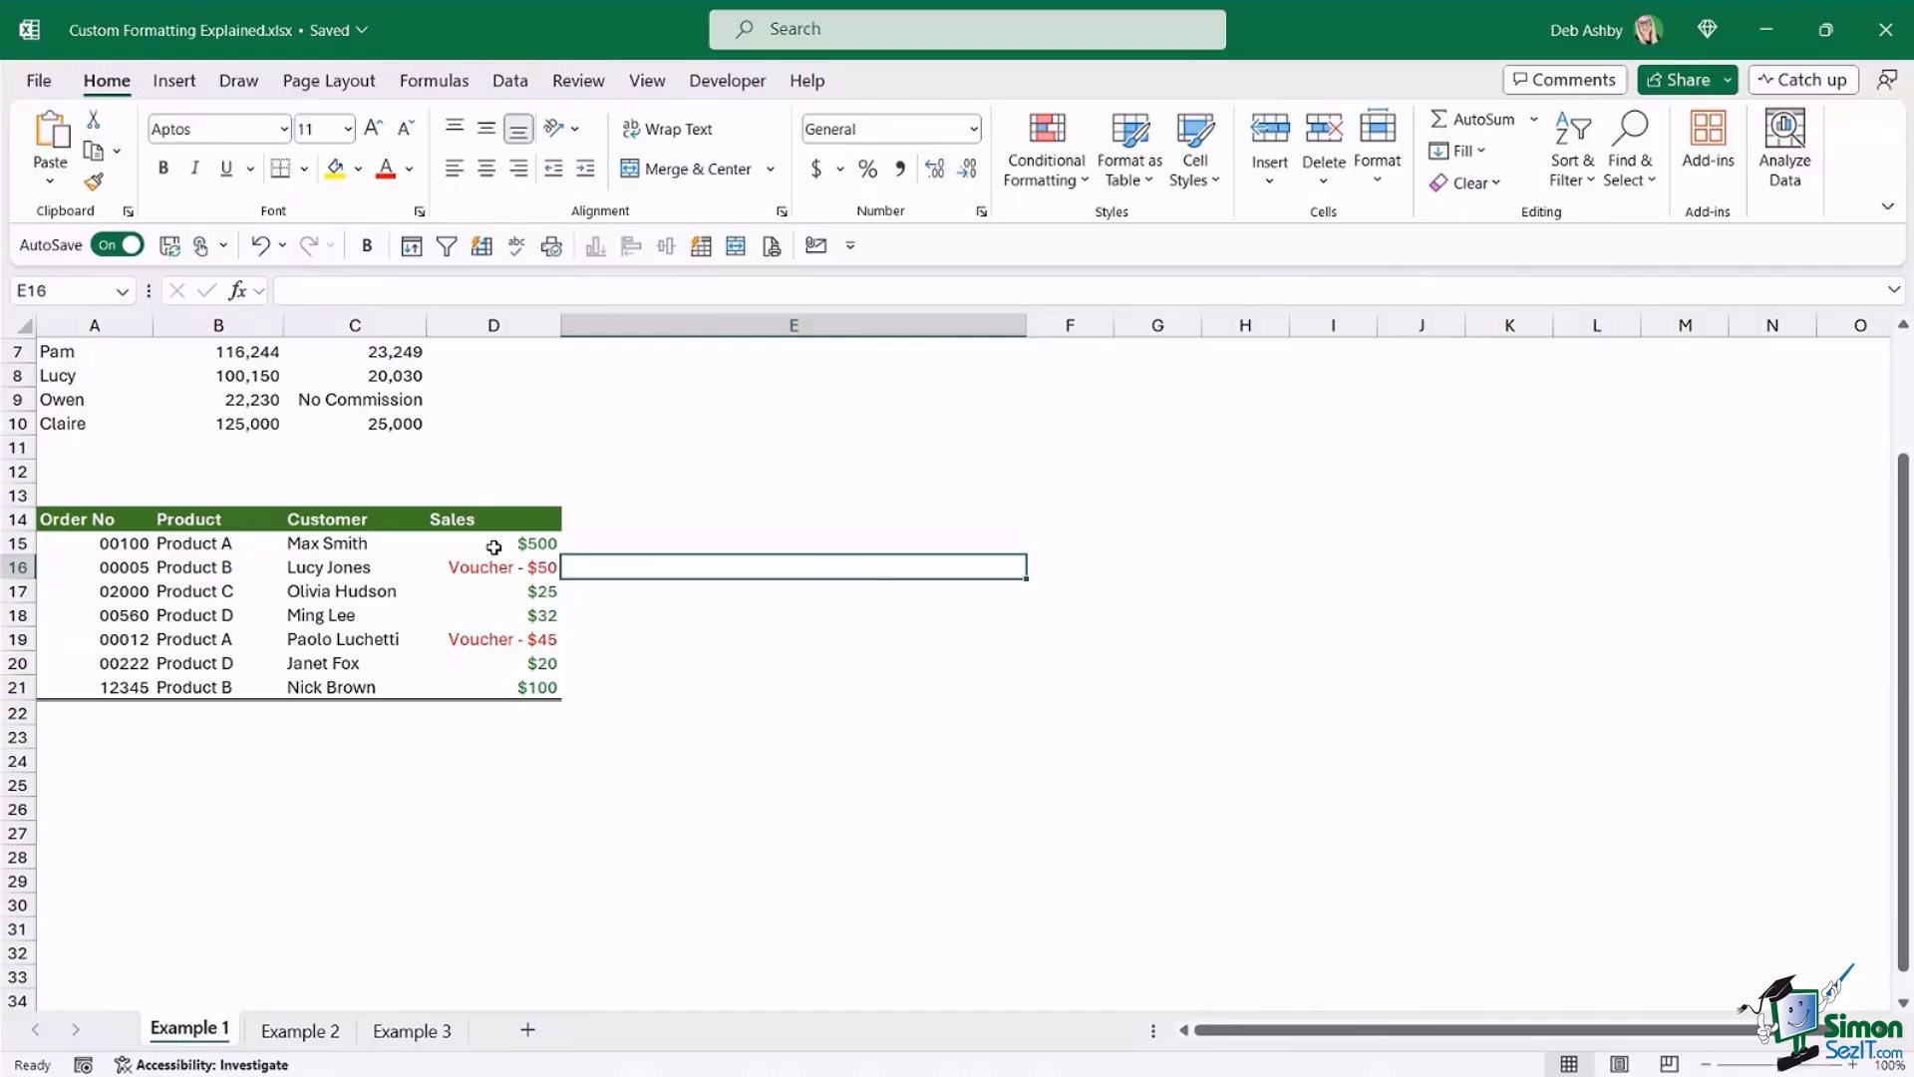
{"action": "left_click", "coordinate": [811, 721]}
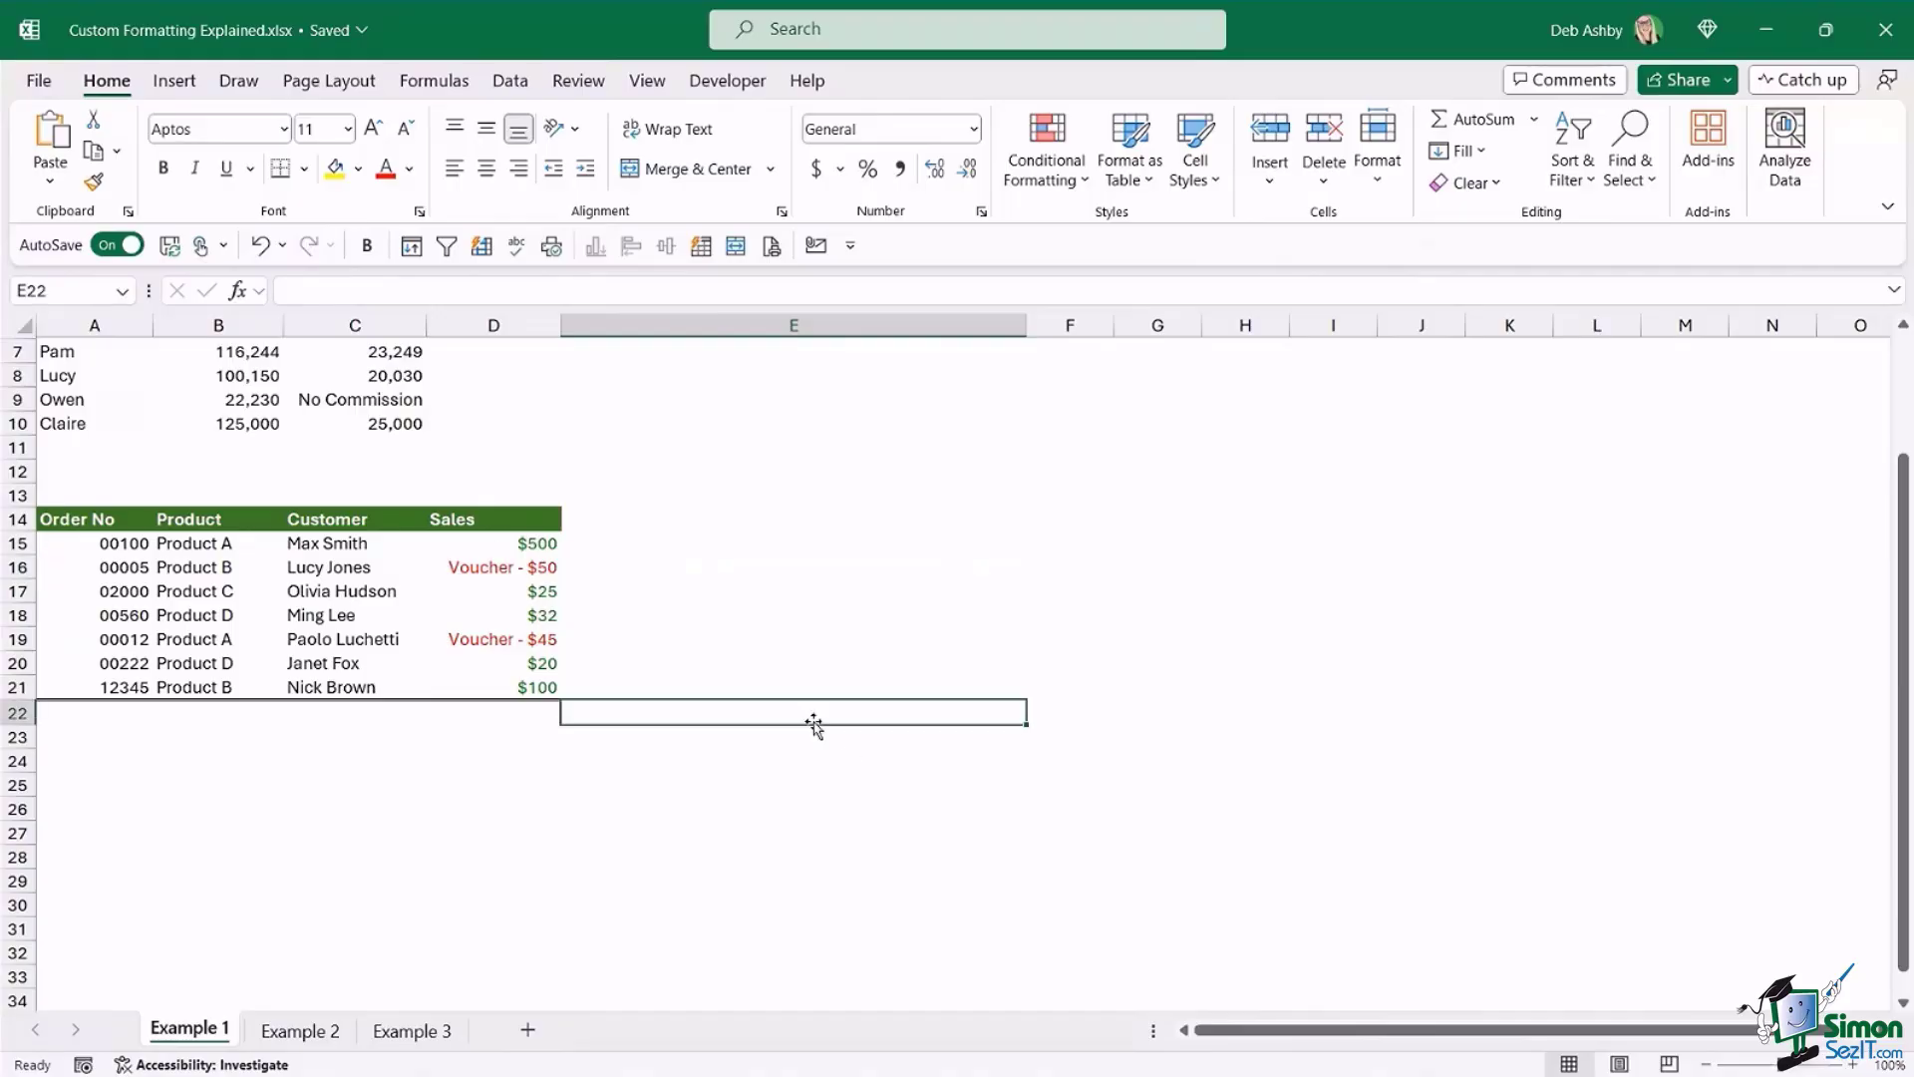
{"action": "left_click", "coordinate": [520, 710]}
{"action": "left_click", "coordinate": [688, 713]}
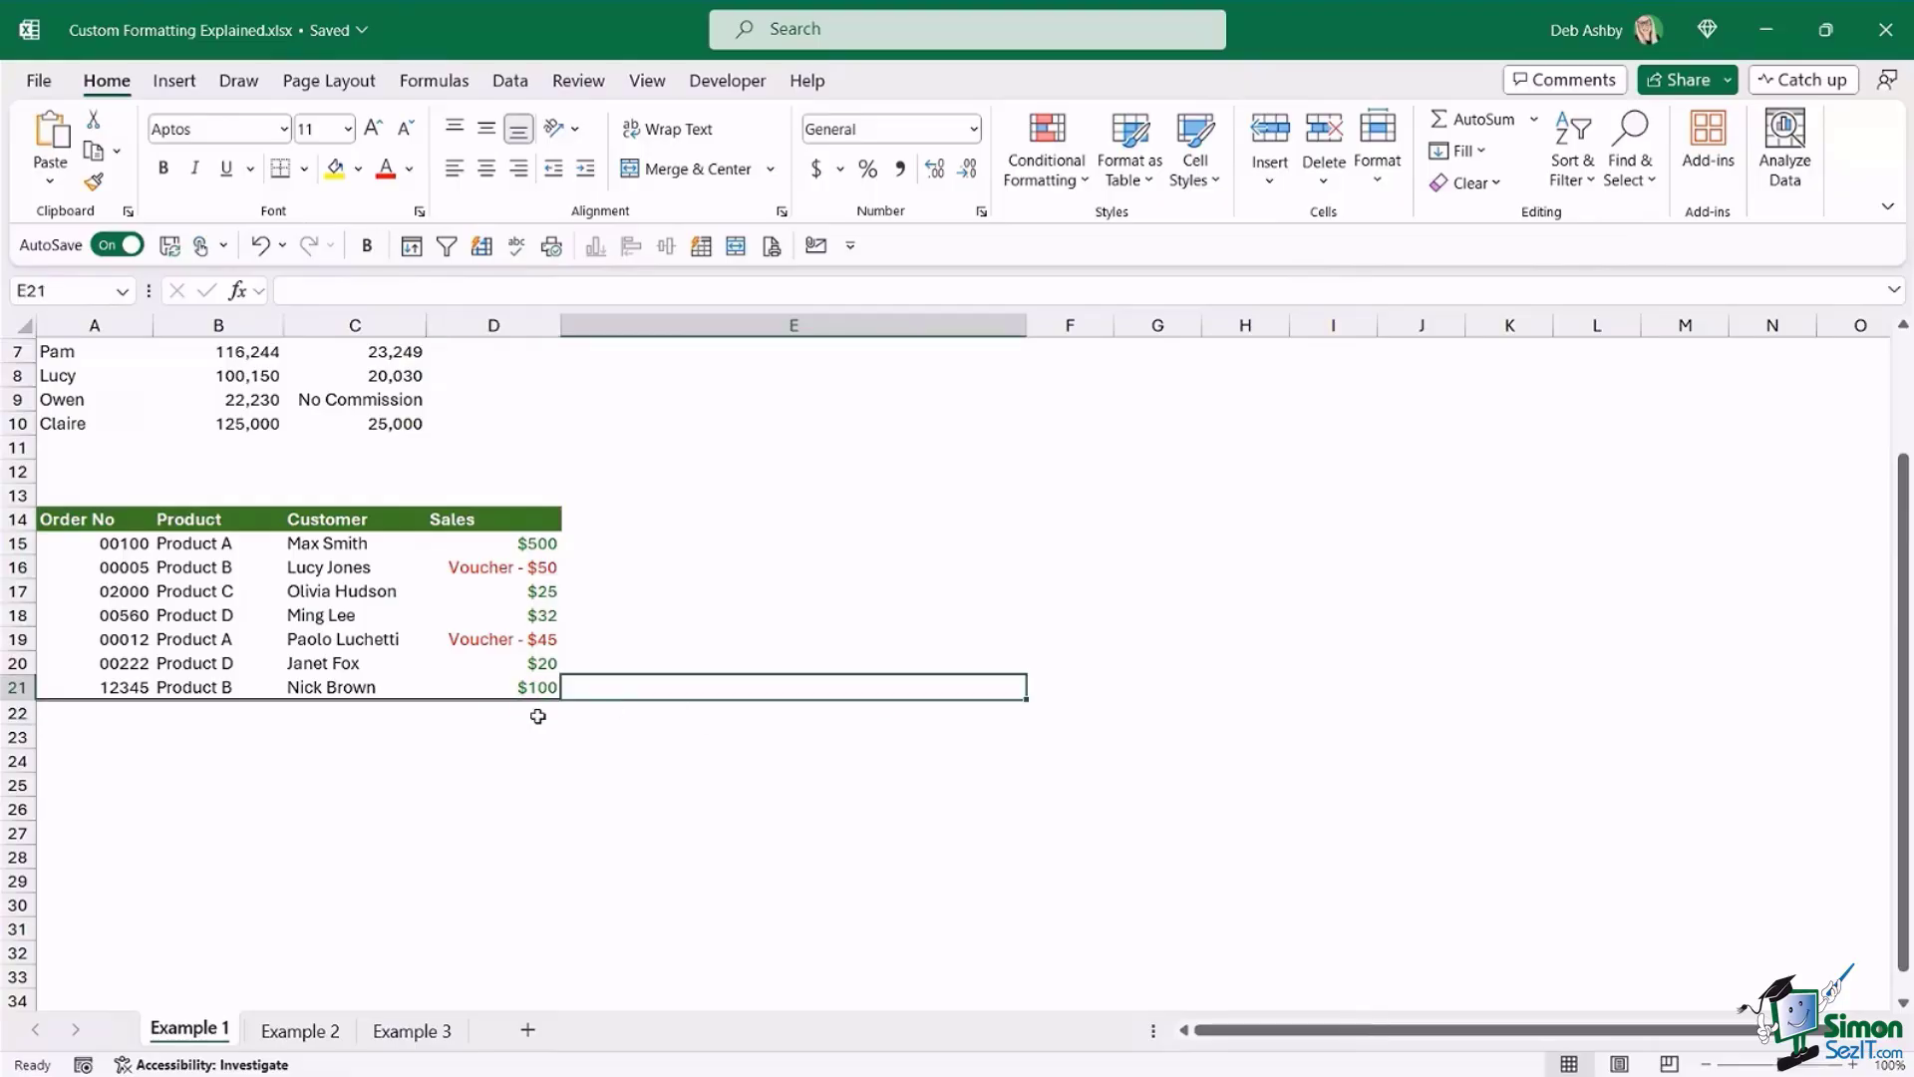
{"action": "left_click", "coordinate": [546, 709]}
{"action": "left_click", "coordinate": [479, 568]}
{"action": "left_click", "coordinate": [643, 658]}
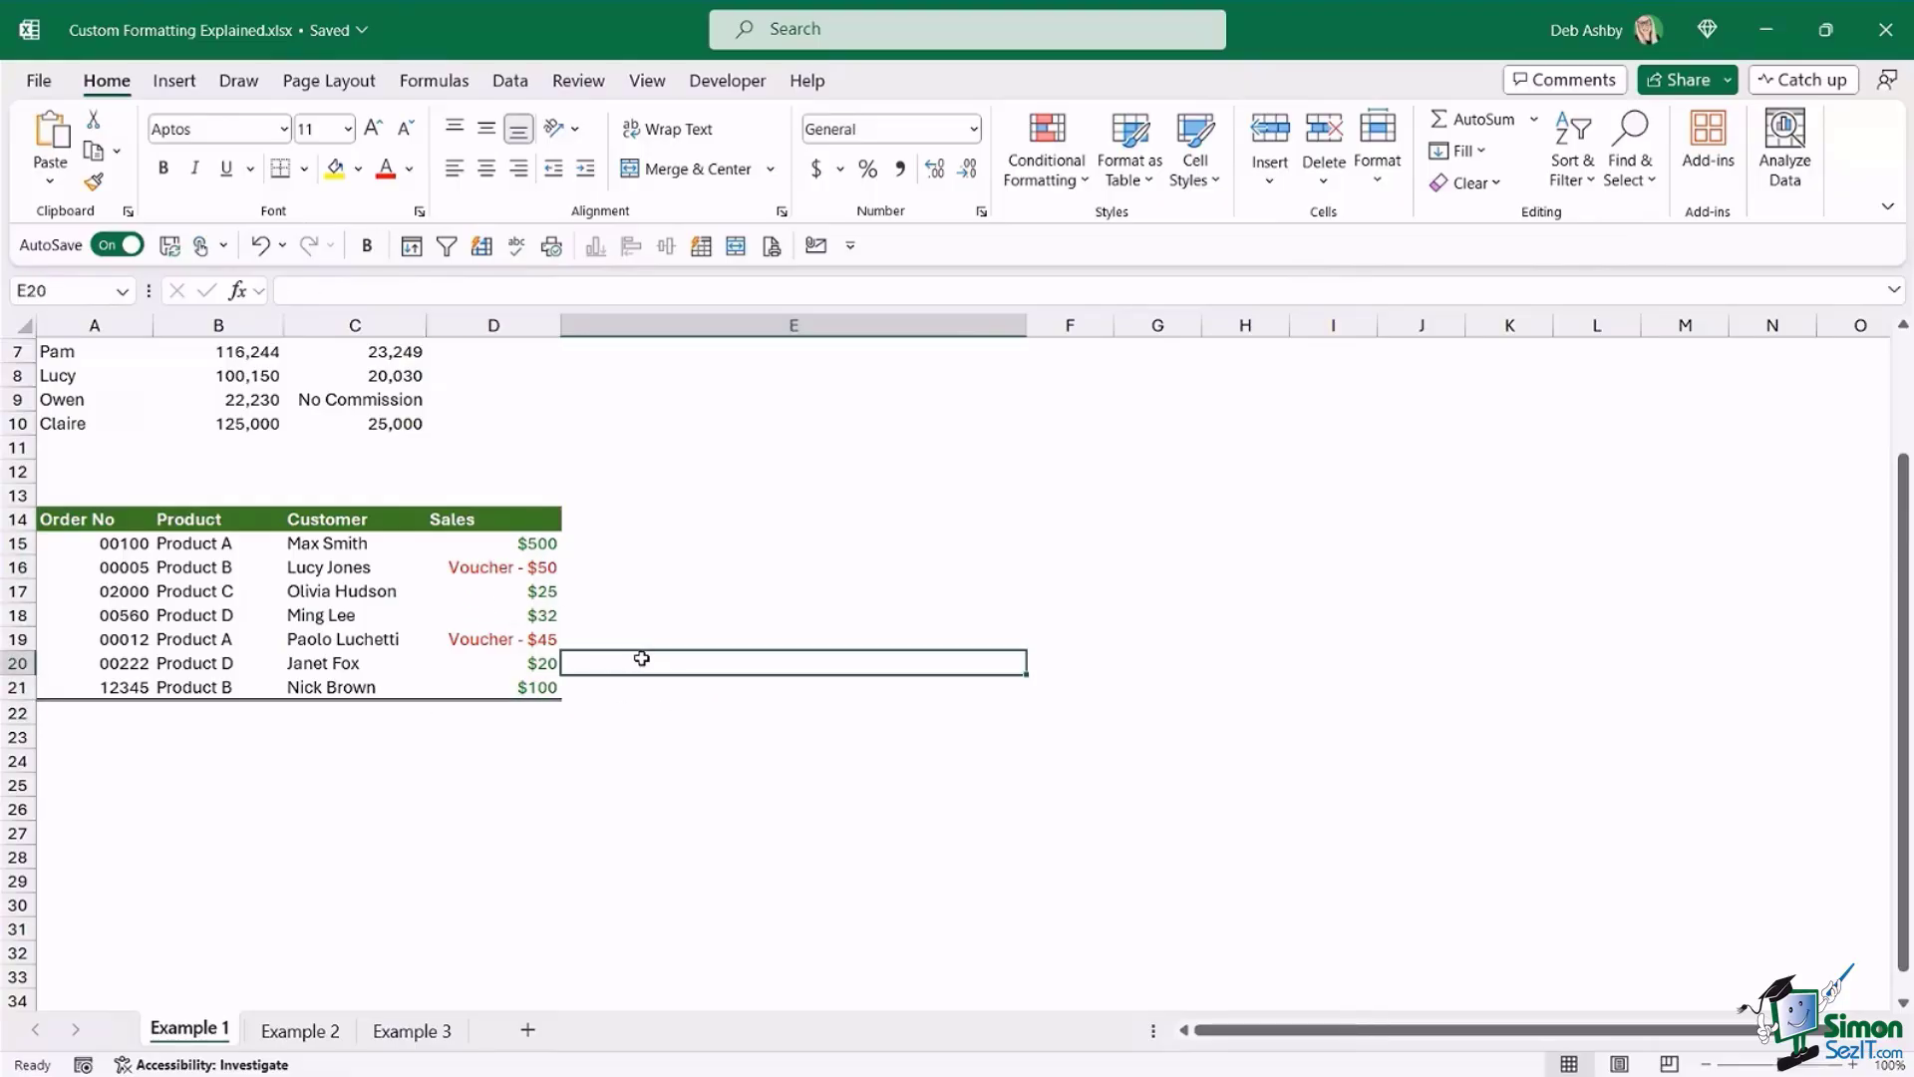
{"action": "left_click", "coordinate": [477, 616]}
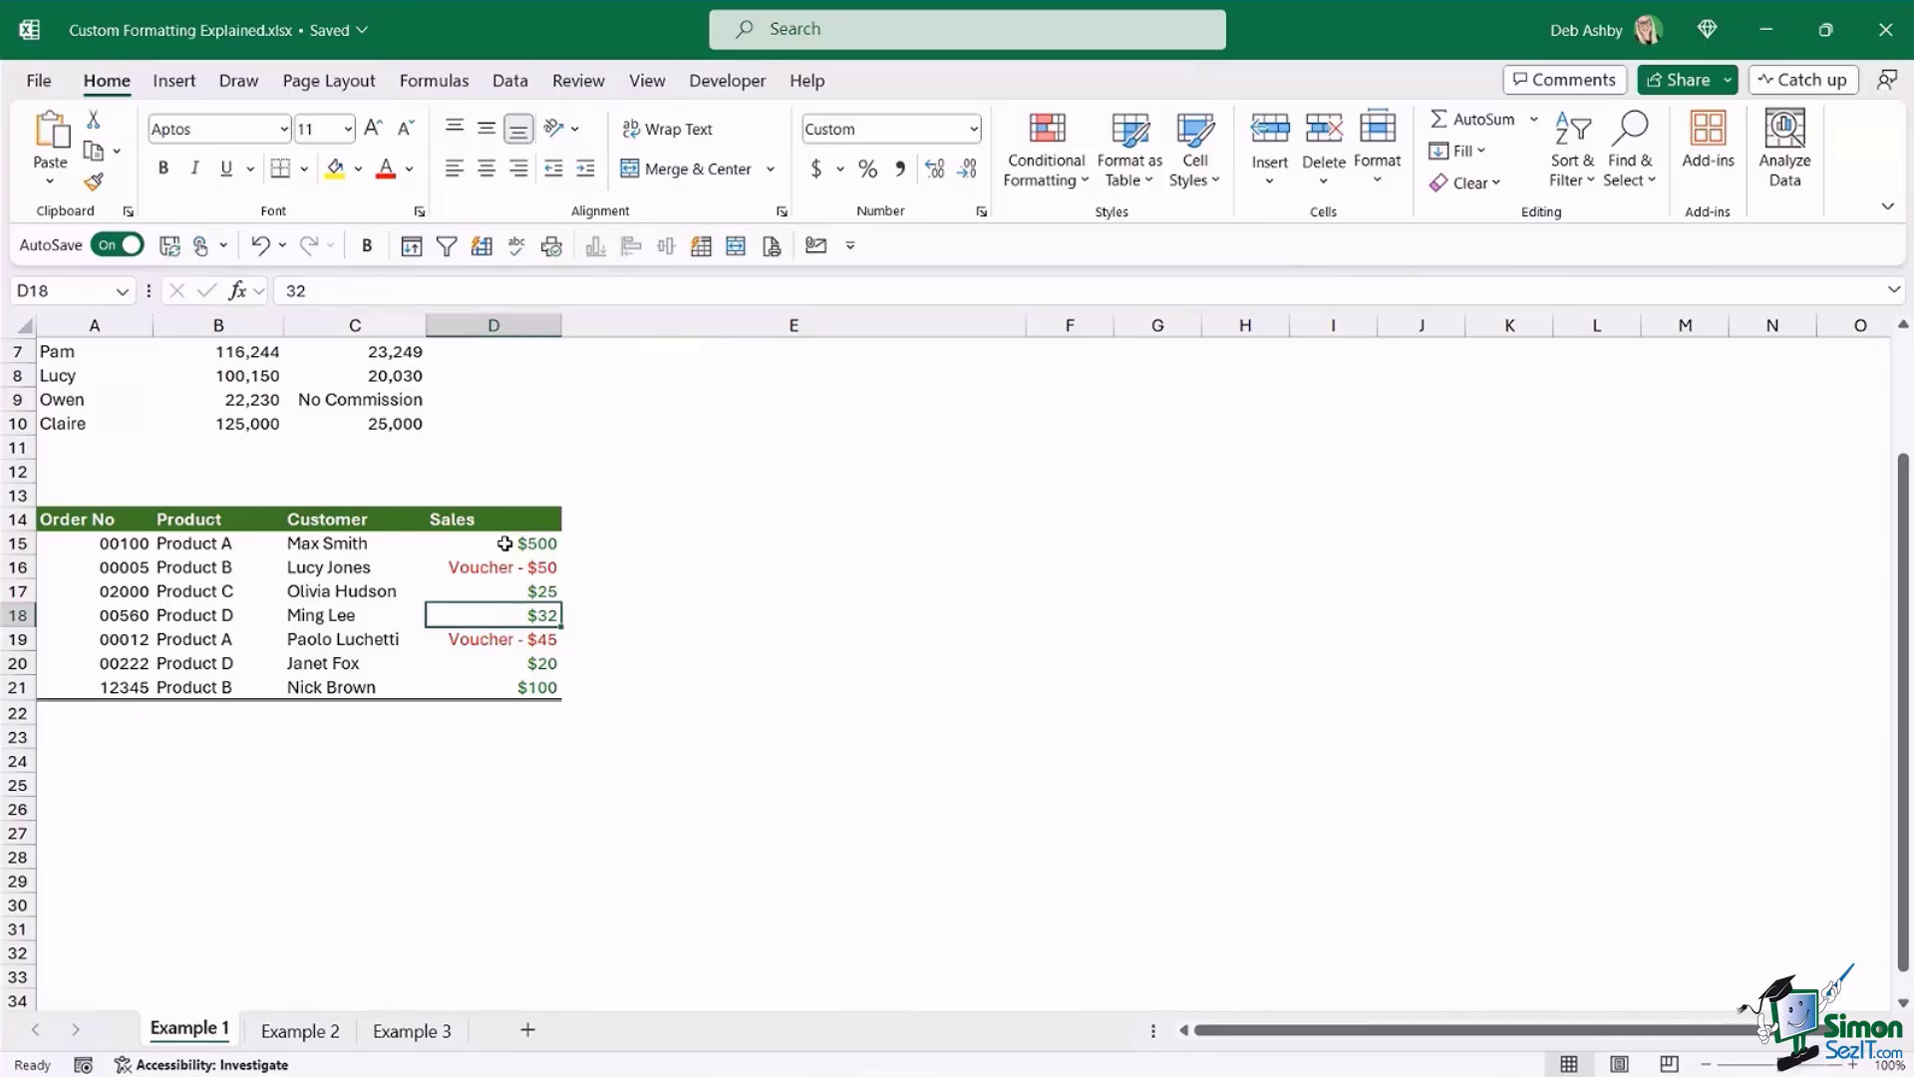
{"action": "left_click", "coordinate": [696, 604]}
{"action": "left_click", "coordinate": [508, 538]}
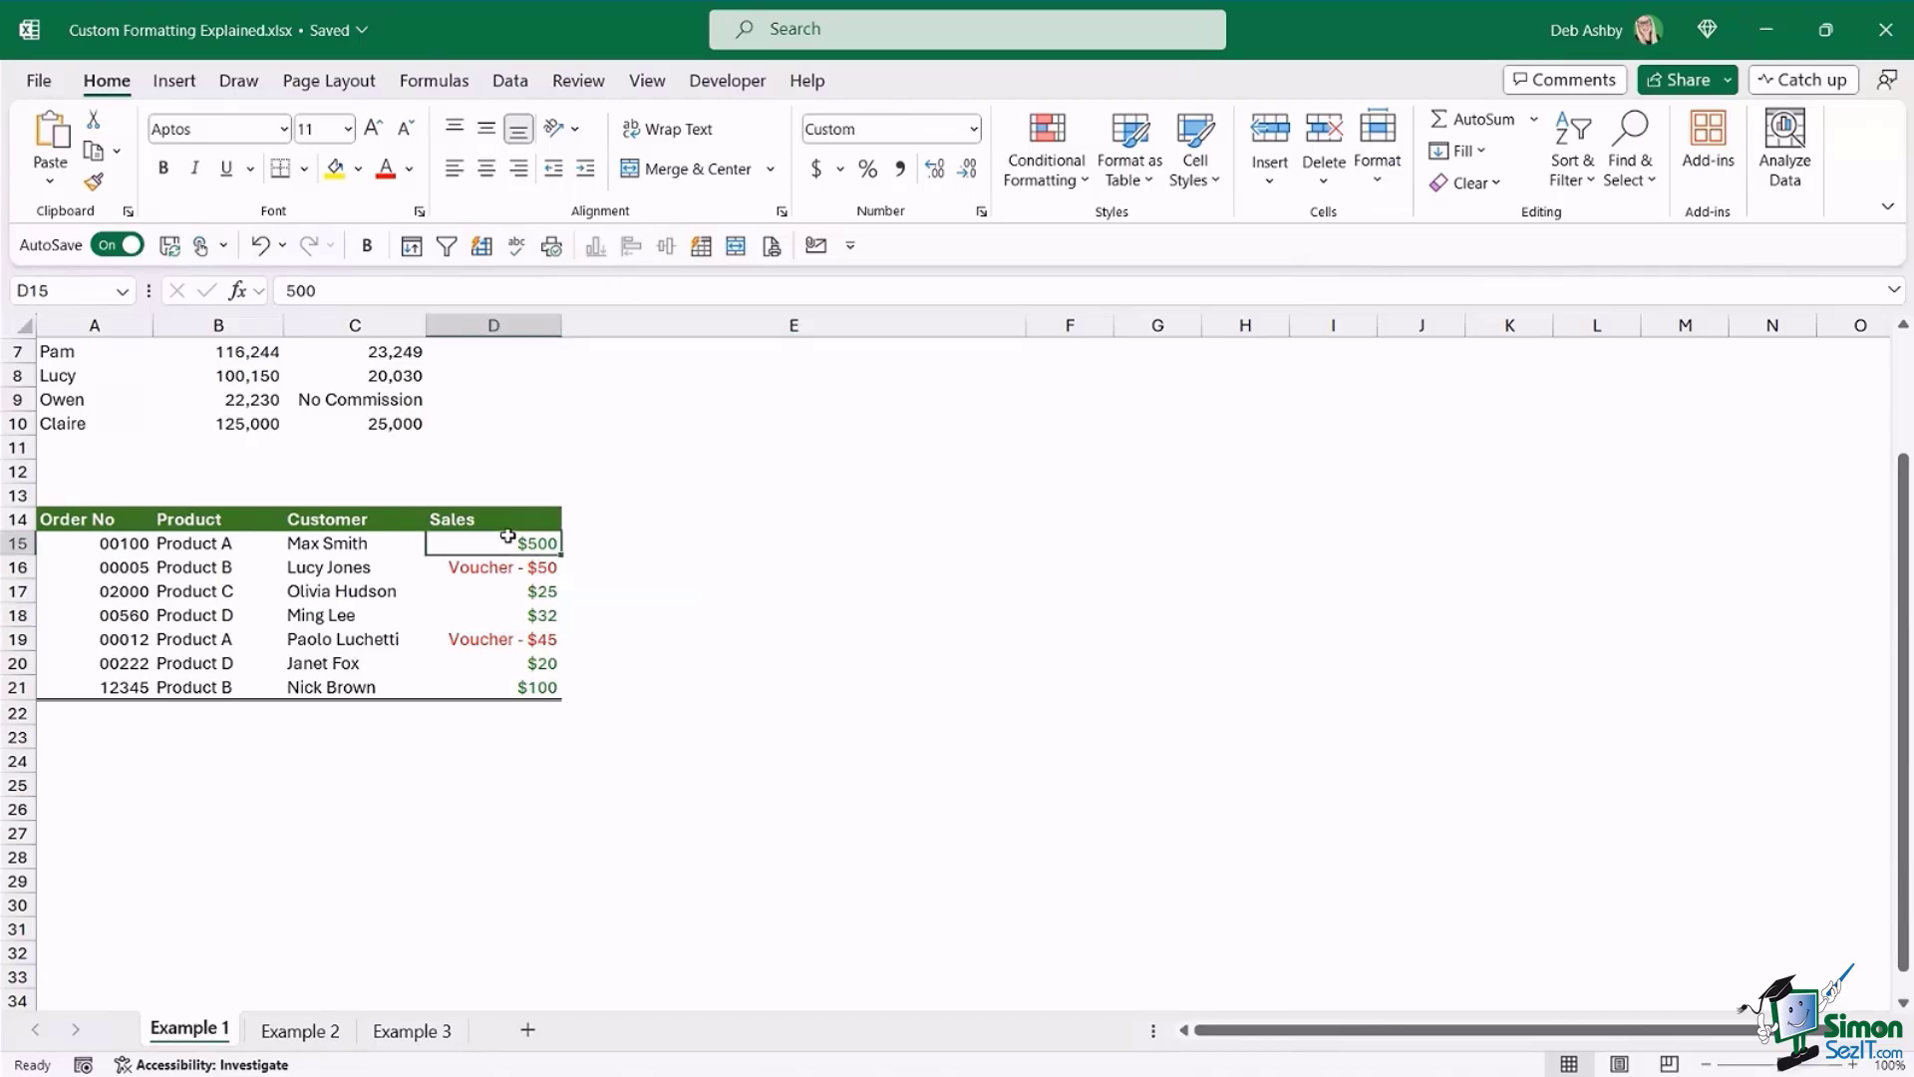
{"action": "scroll", "coordinate": [585, 576], "scroll_direction": "up", "scroll_amount": 2}
{"action": "left_click", "coordinate": [696, 588]}
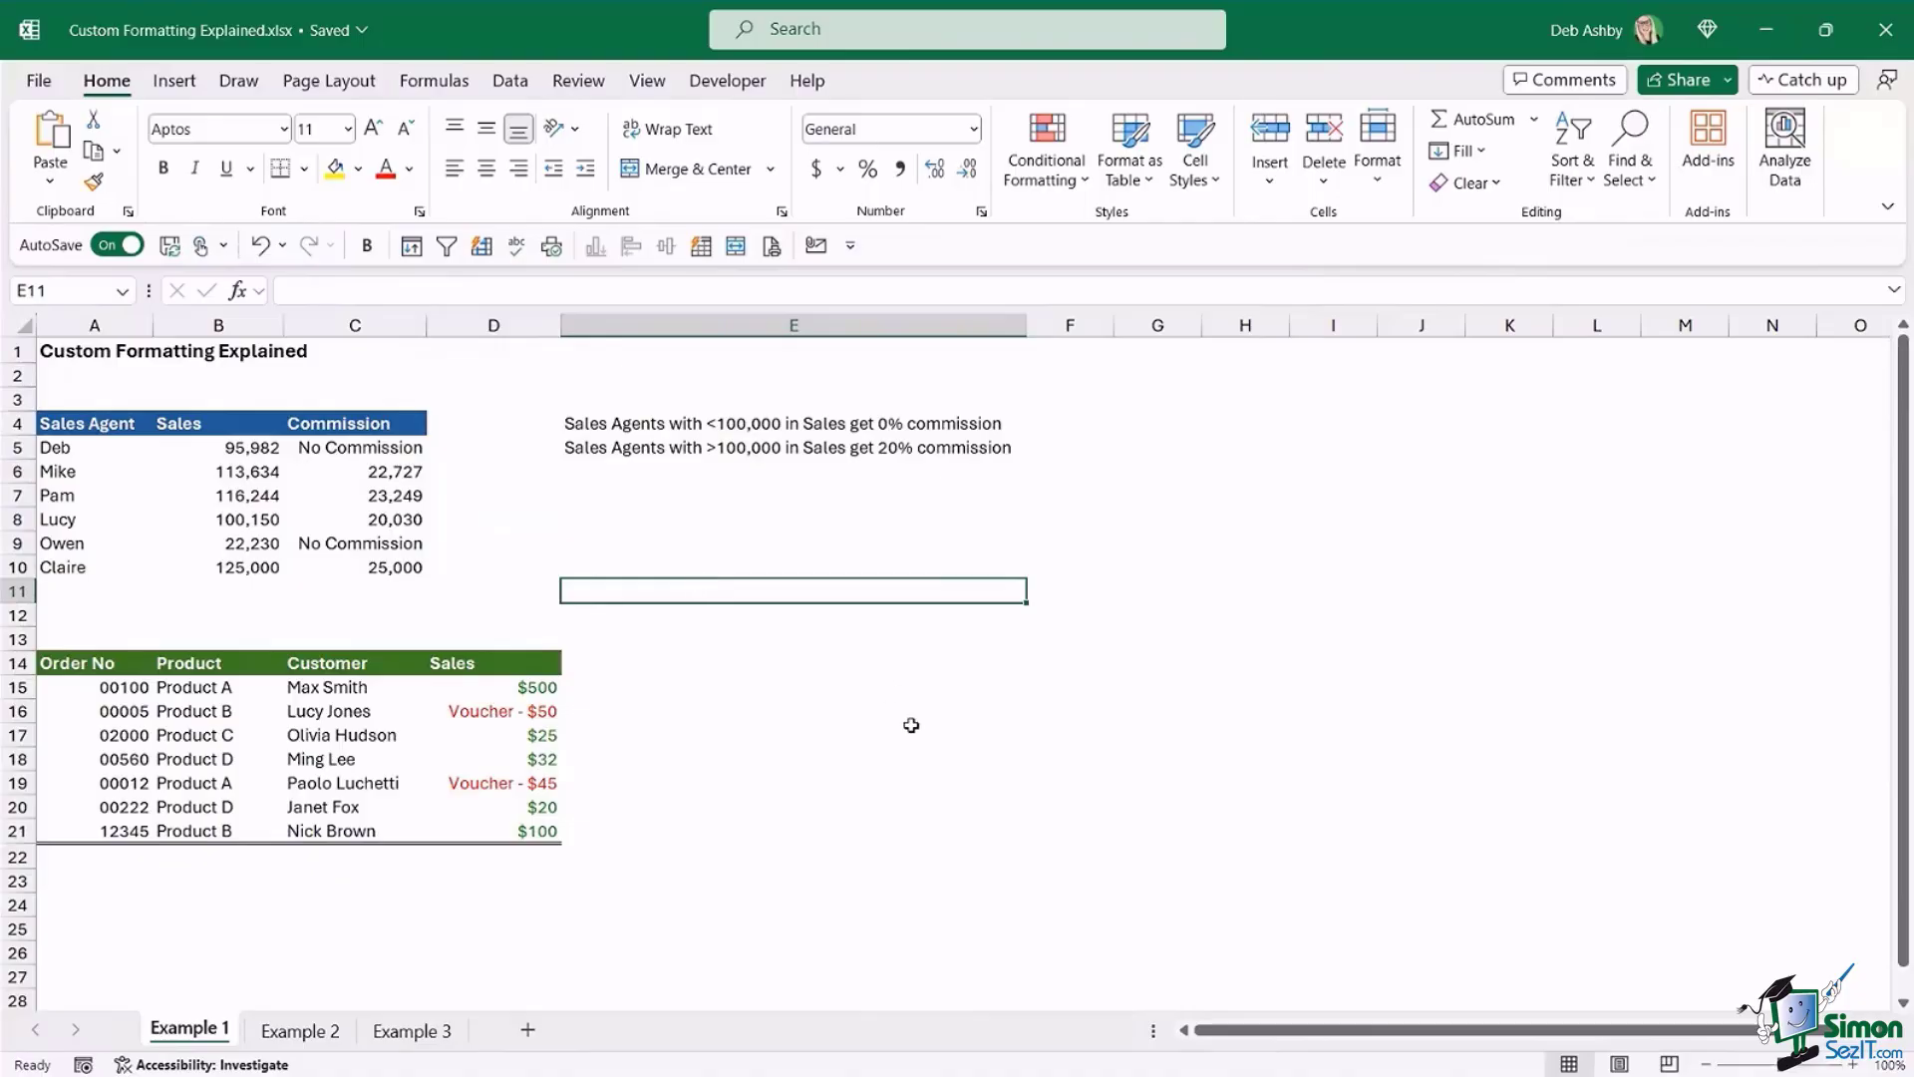
- Switch to the LiveWebinar browser window to check the attendees' chat, and return to the Custom Formatting Explained workbook in Excel
{"action": "mouse_move", "coordinate": [935, 1065]}
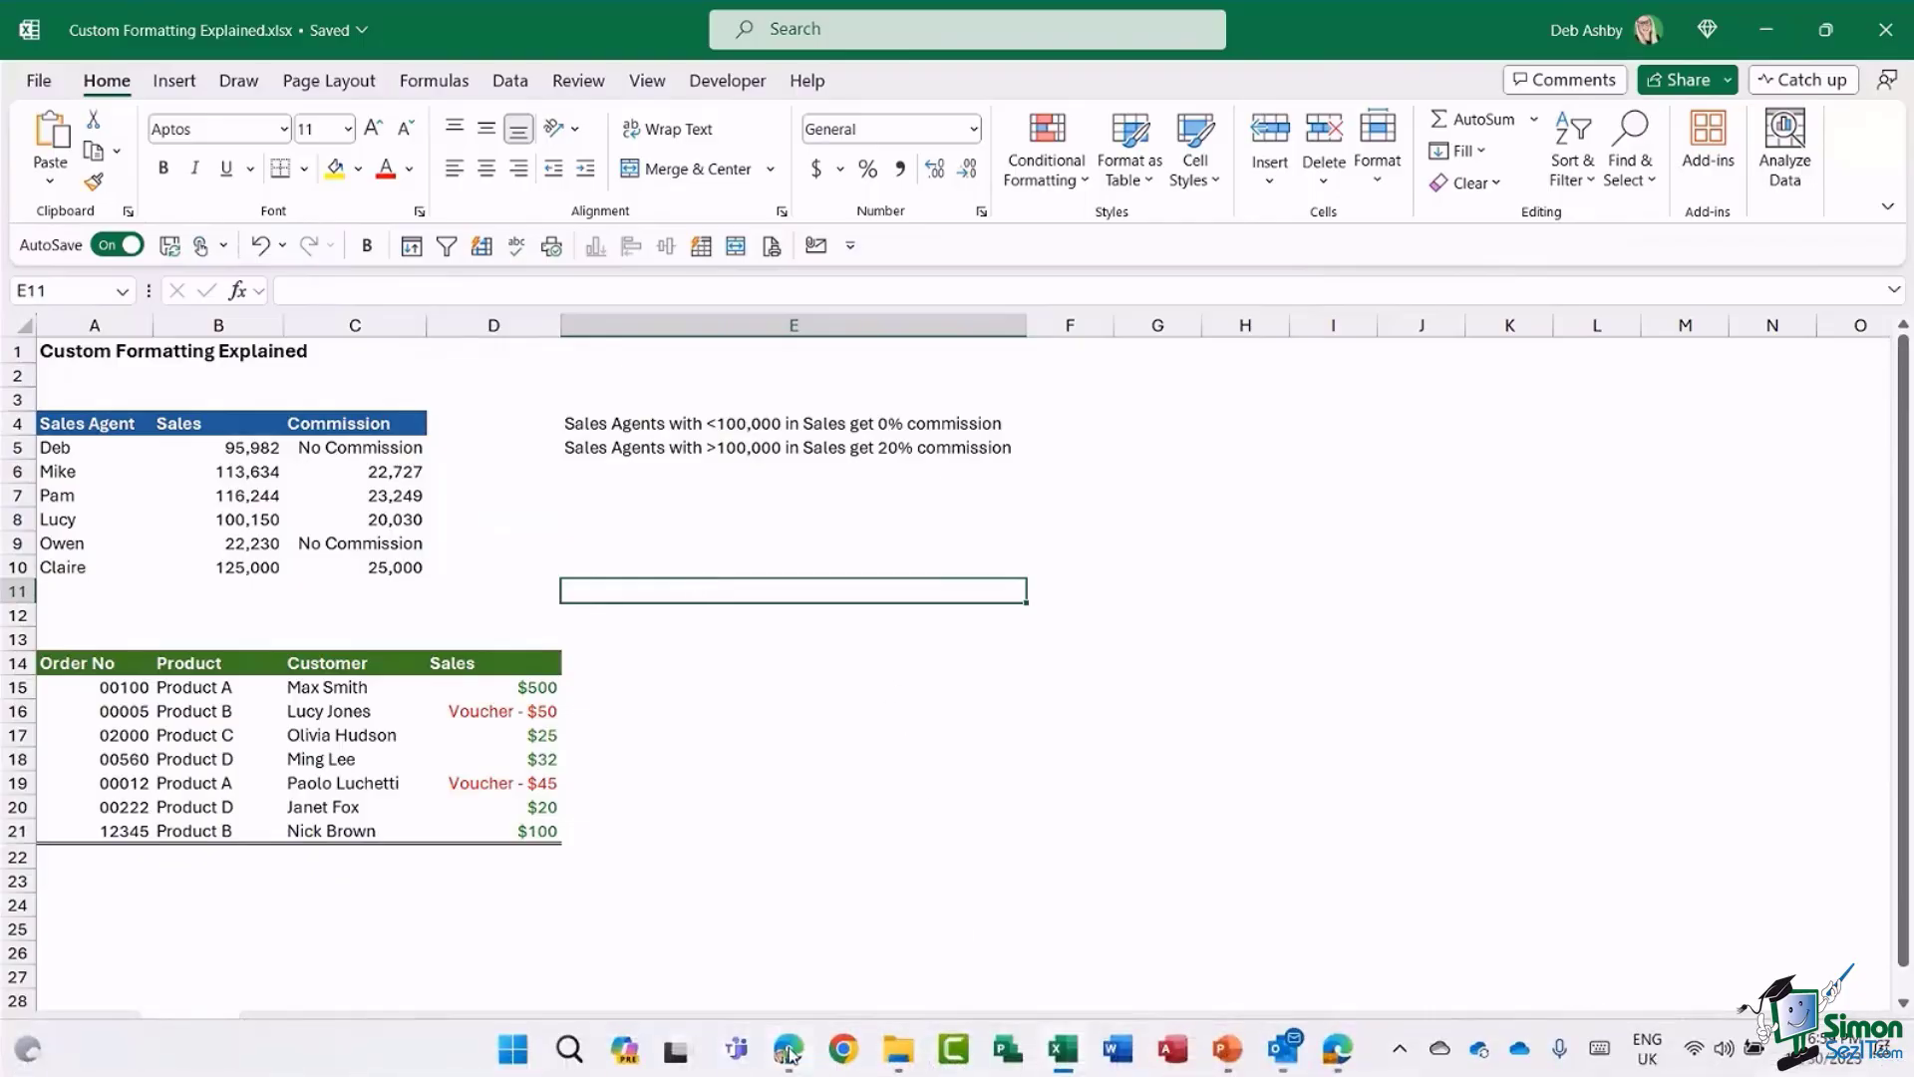
{"action": "left_click", "coordinate": [1774, 26]}
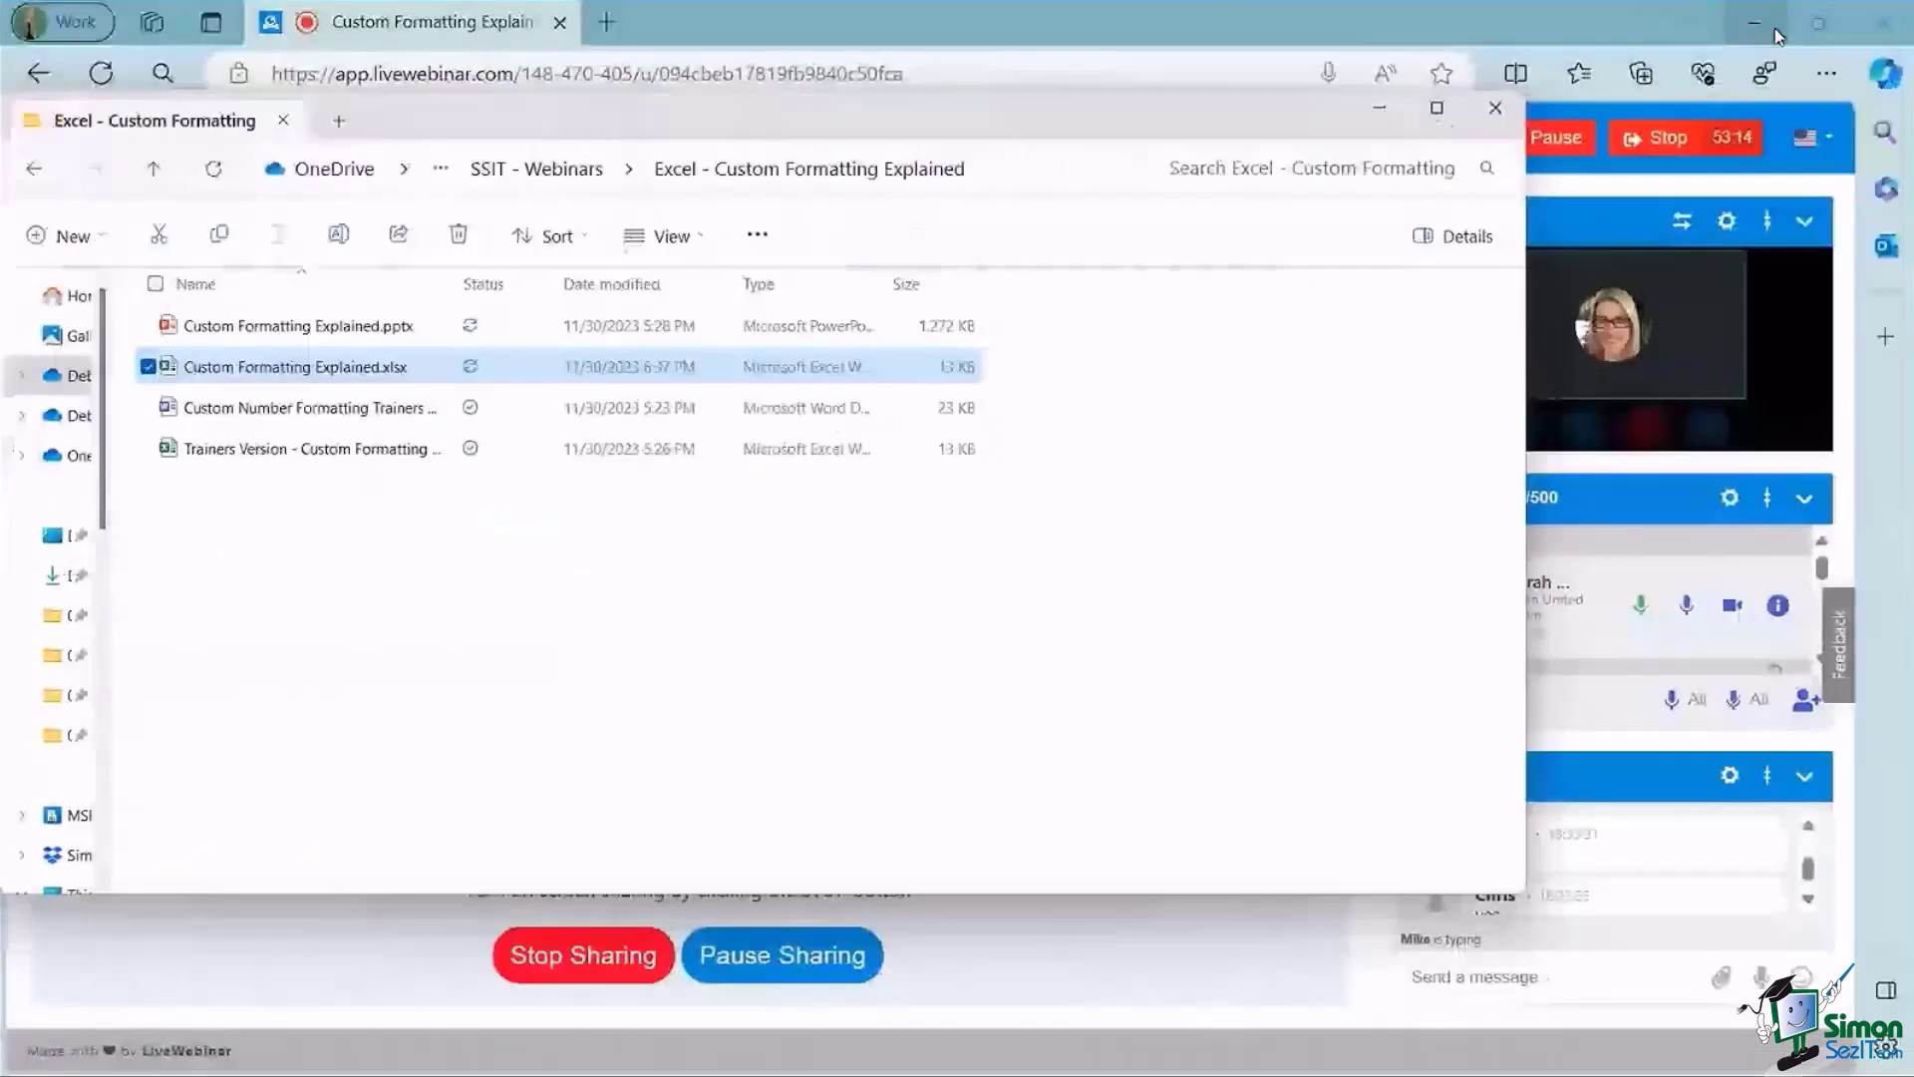
{"action": "left_click", "coordinate": [1382, 111]}
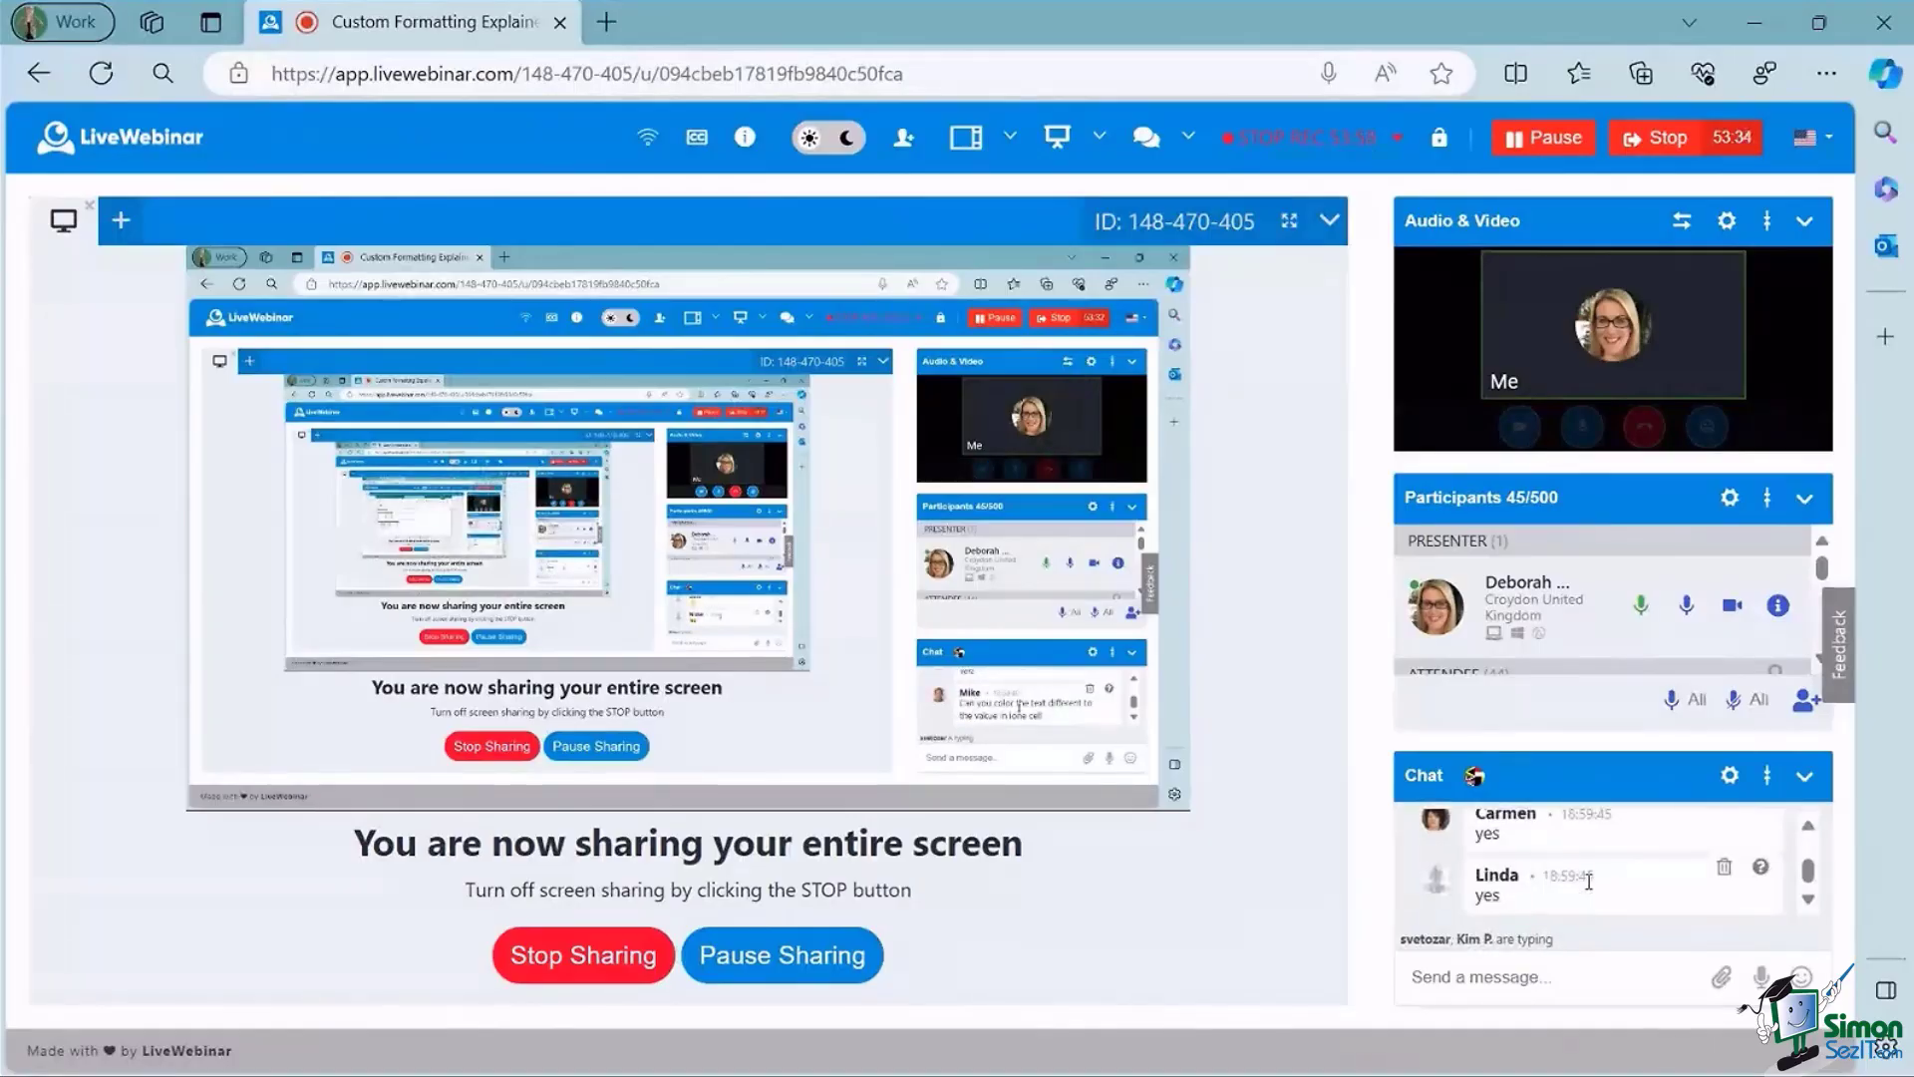
{"action": "mouse_move", "coordinate": [1083, 1067]}
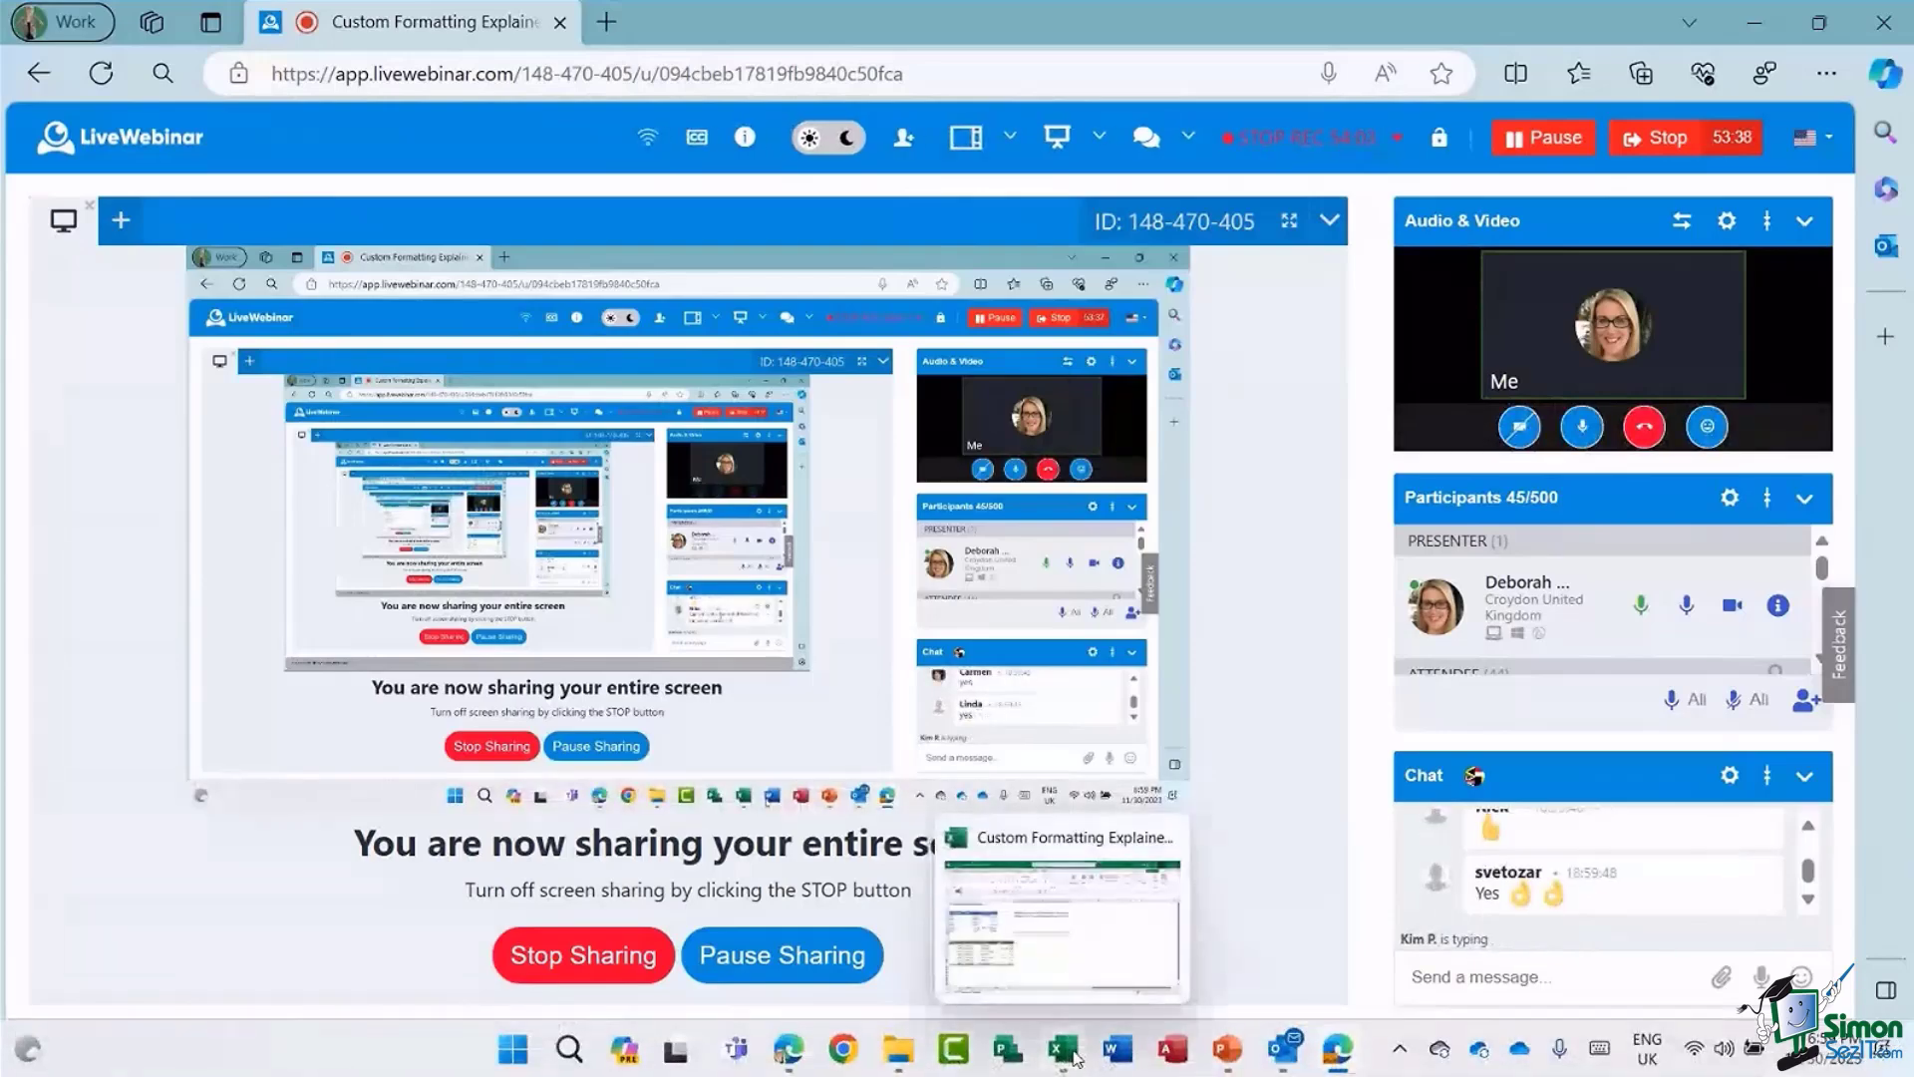
{"action": "left_click", "coordinate": [1068, 959]}
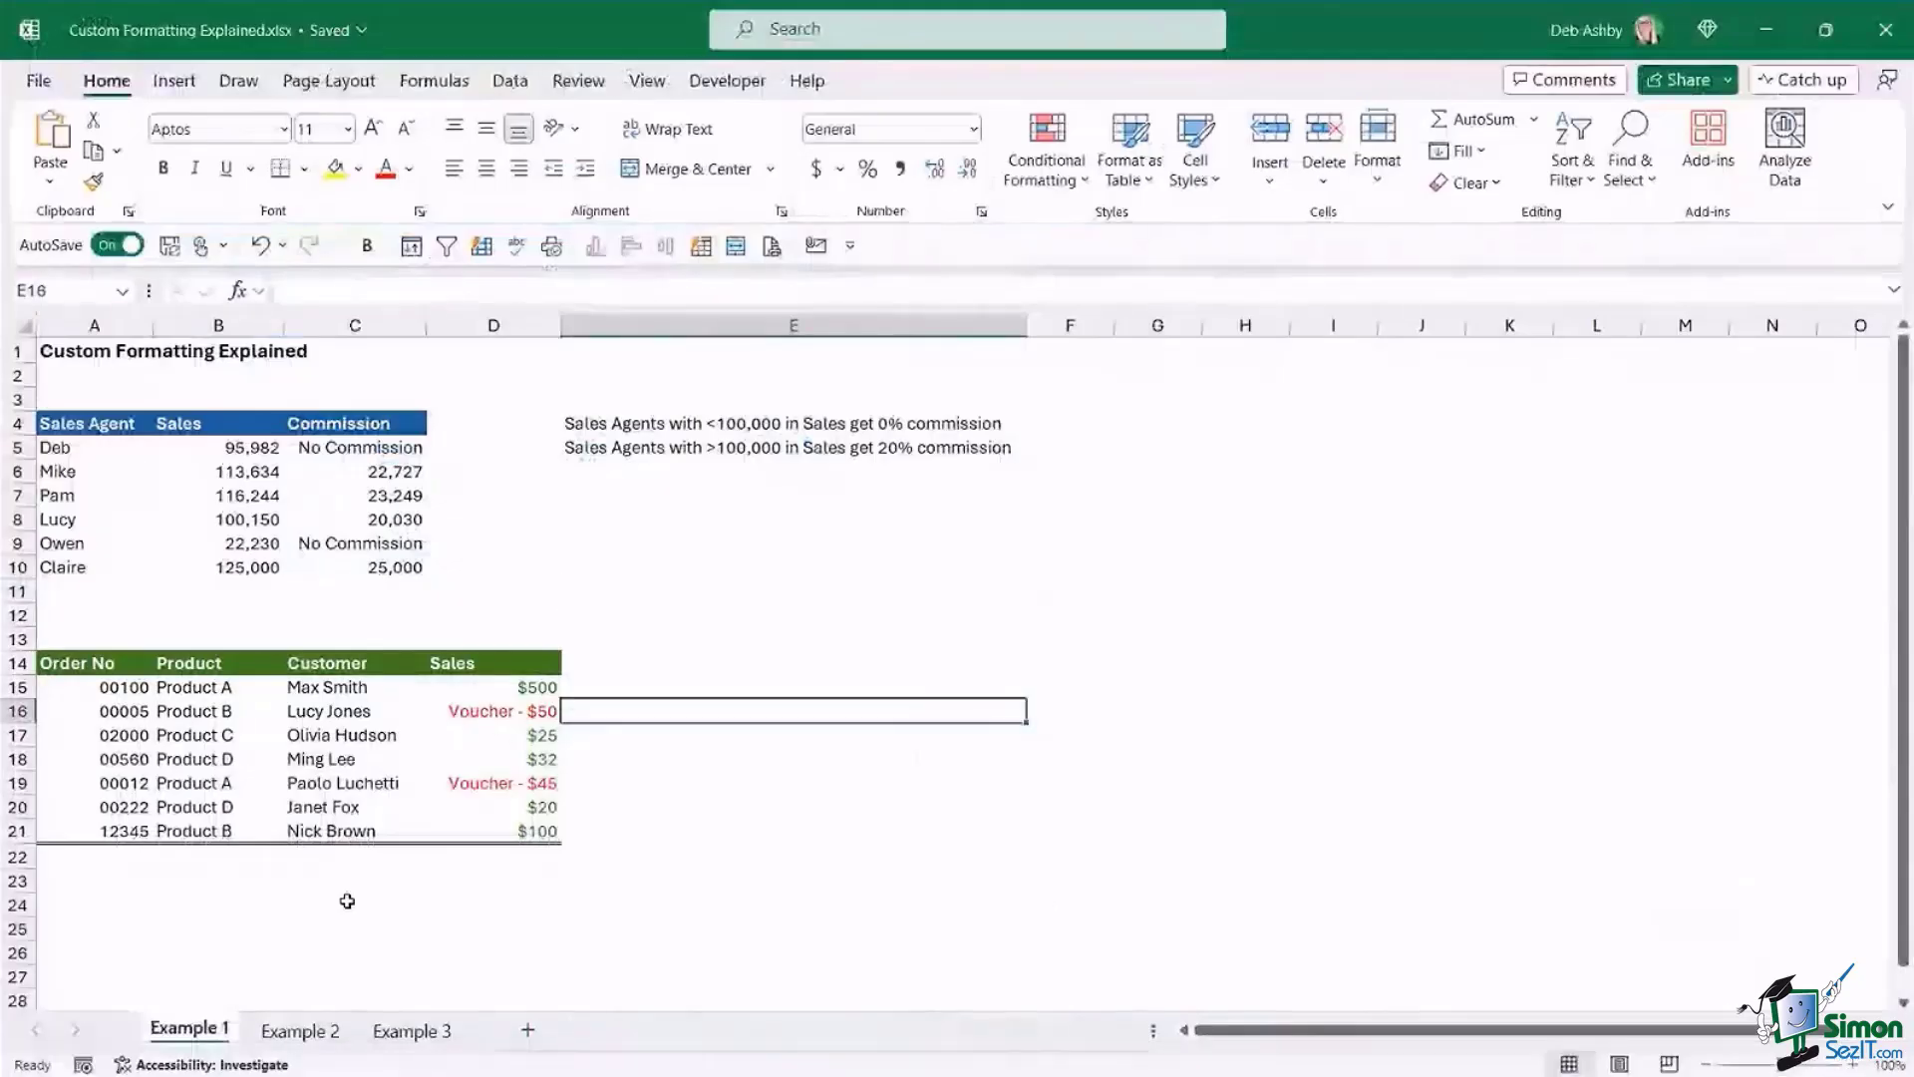
- Open the Example 2 worksheet with the Staff Job Rating table
{"action": "left_click", "coordinate": [334, 1031]}
{"action": "left_click", "coordinate": [575, 634]}
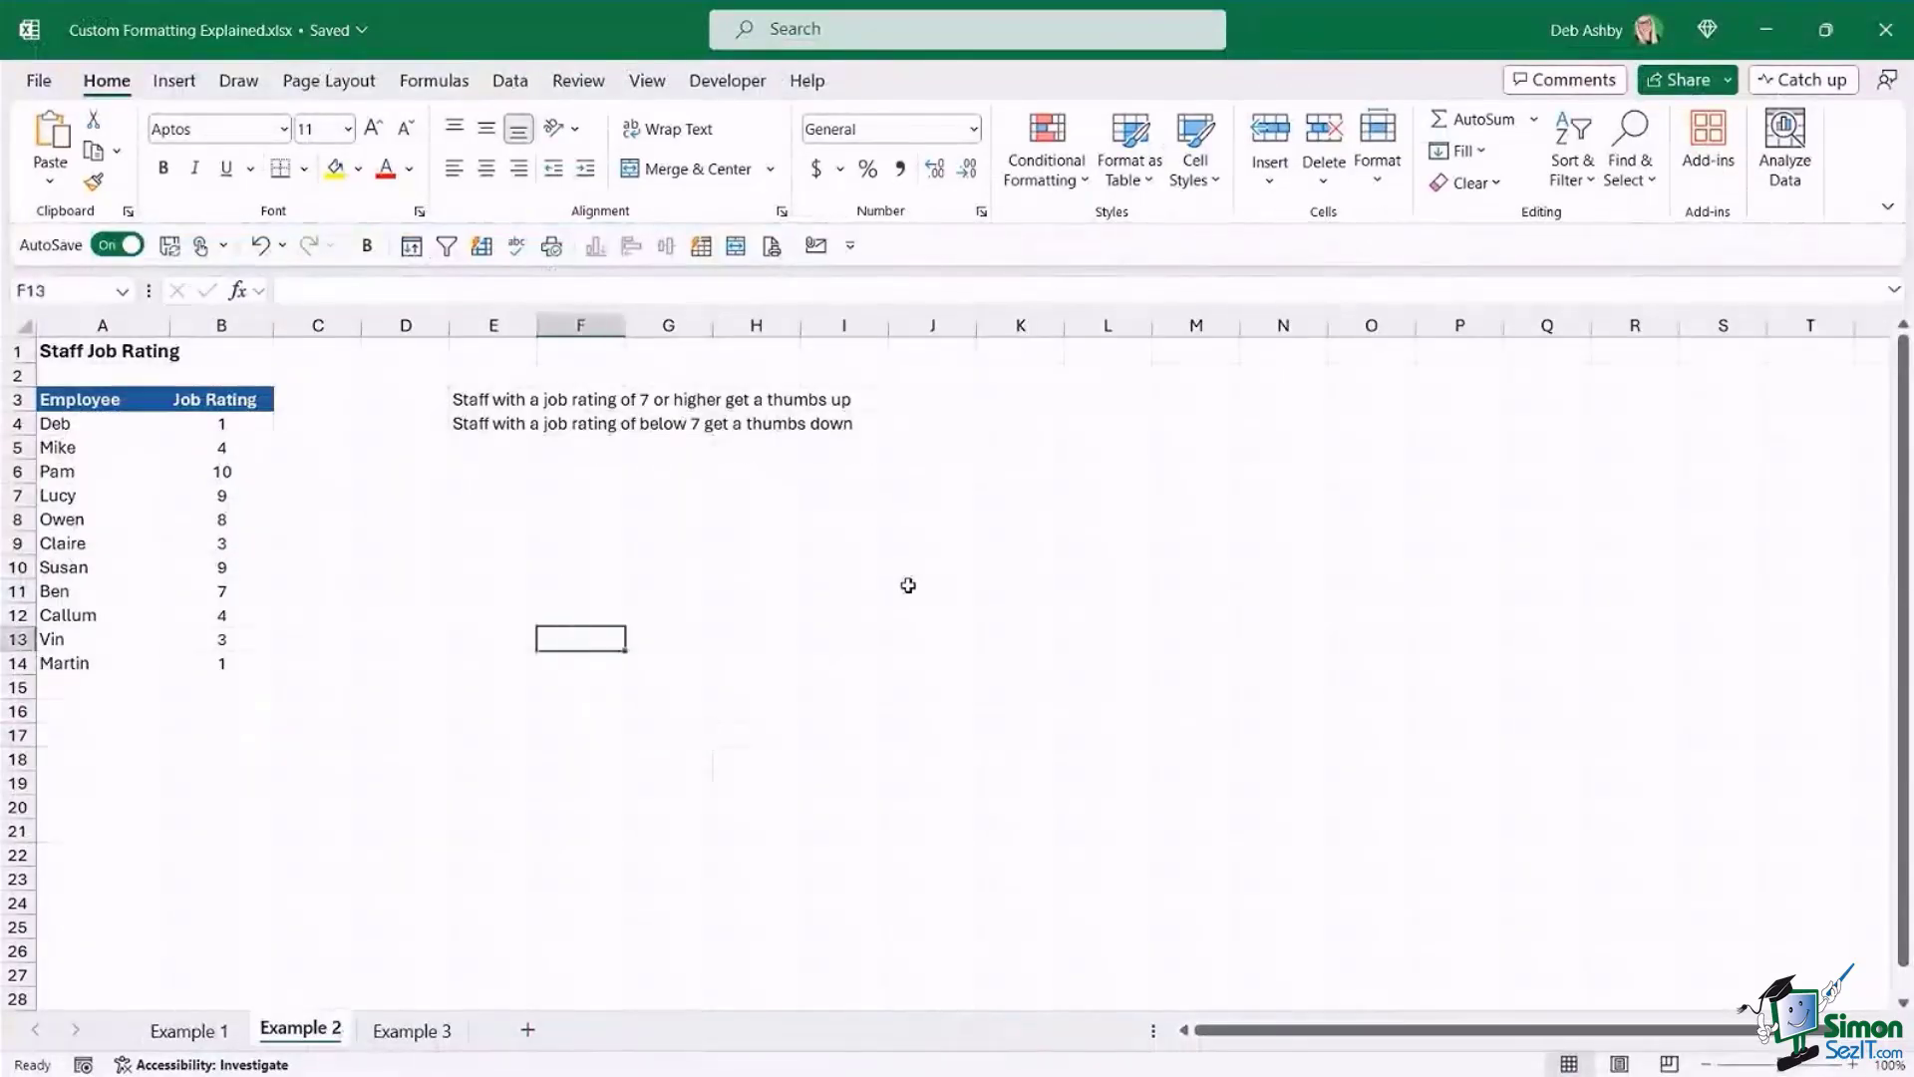
{"action": "left_click", "coordinate": [937, 568]}
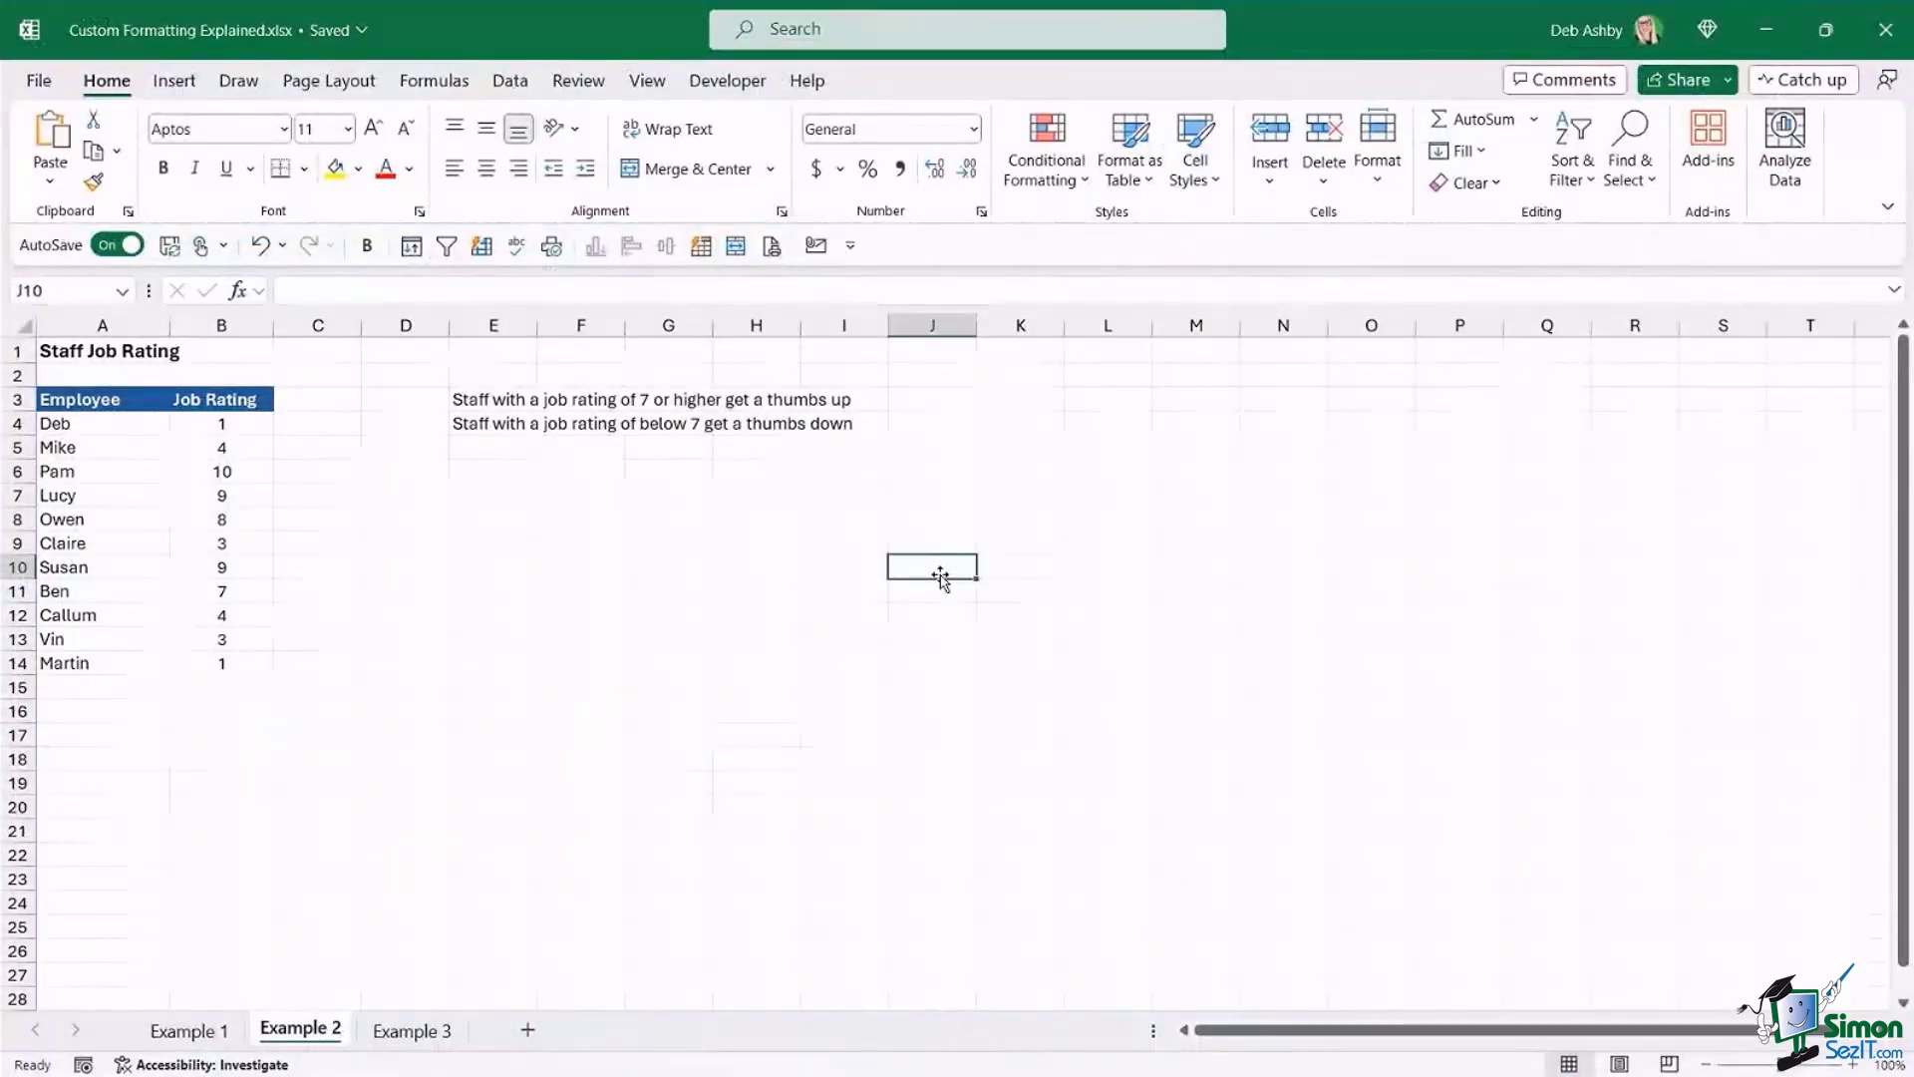
{"action": "left_click", "coordinate": [581, 493]}
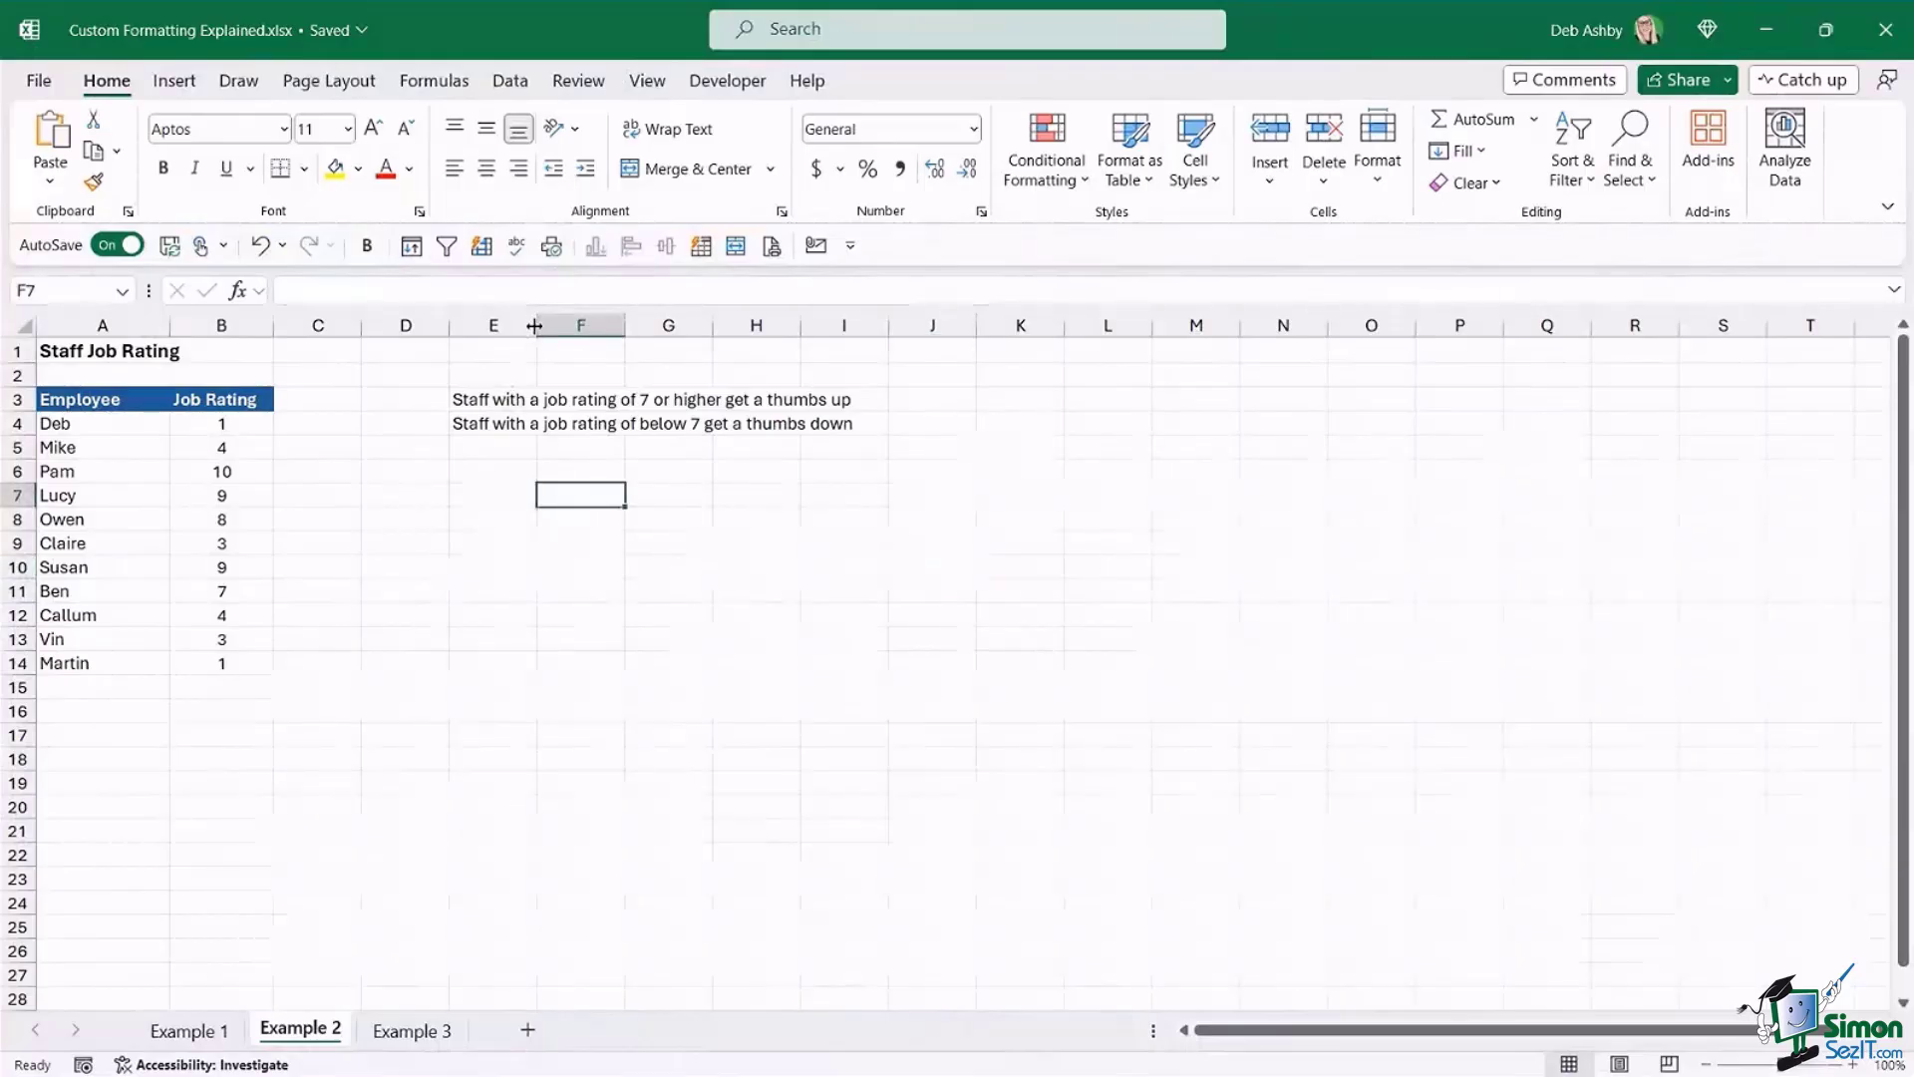
- Widen column E so that the full thumbs-up and thumbs-down rule text fits inside it
{"action": "left_click_drag", "start_coordinate": [534, 325], "coordinate": [867, 325]}
{"action": "left_click", "coordinate": [535, 643]}
{"action": "left_click", "coordinate": [888, 682]}
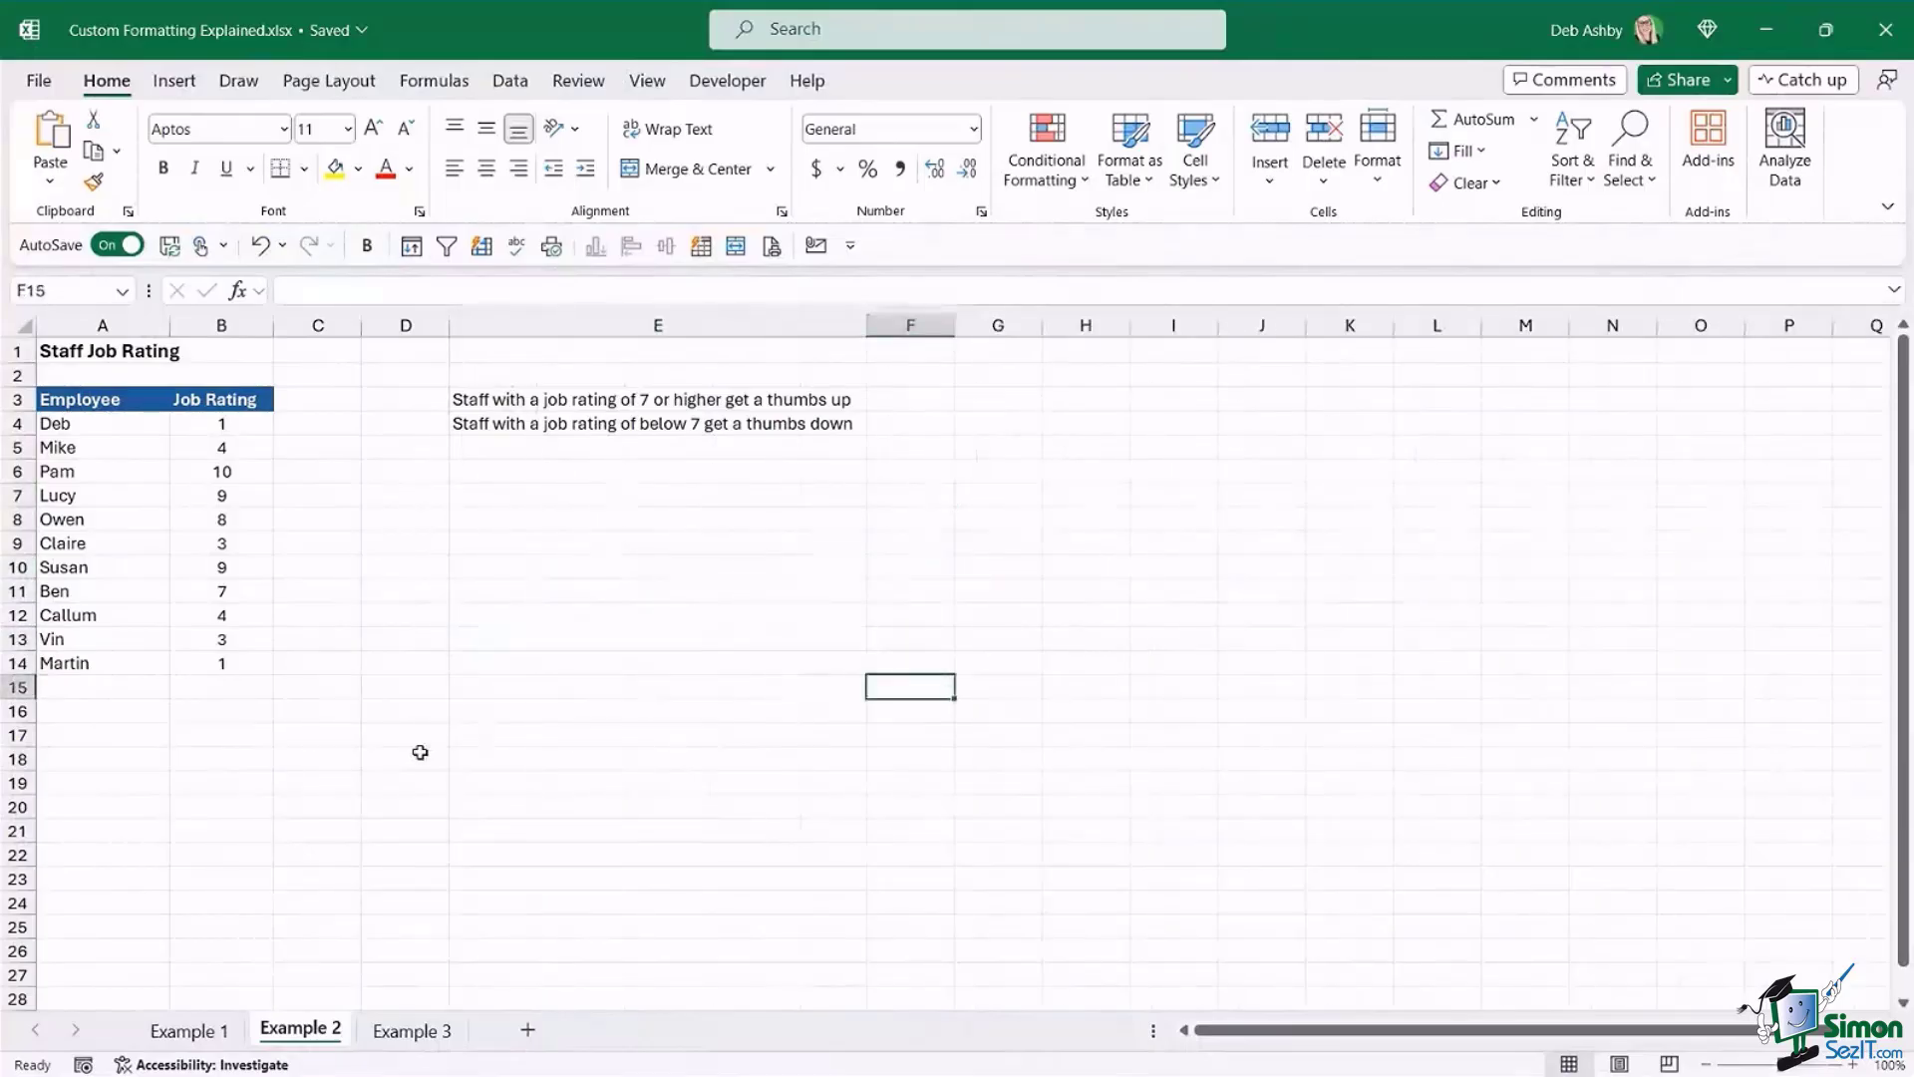
- Review the employees and job ratings in A4:B14 and the thumbs-up and thumbs-down rules in E3:E4
{"action": "left_click", "coordinate": [82, 358]}
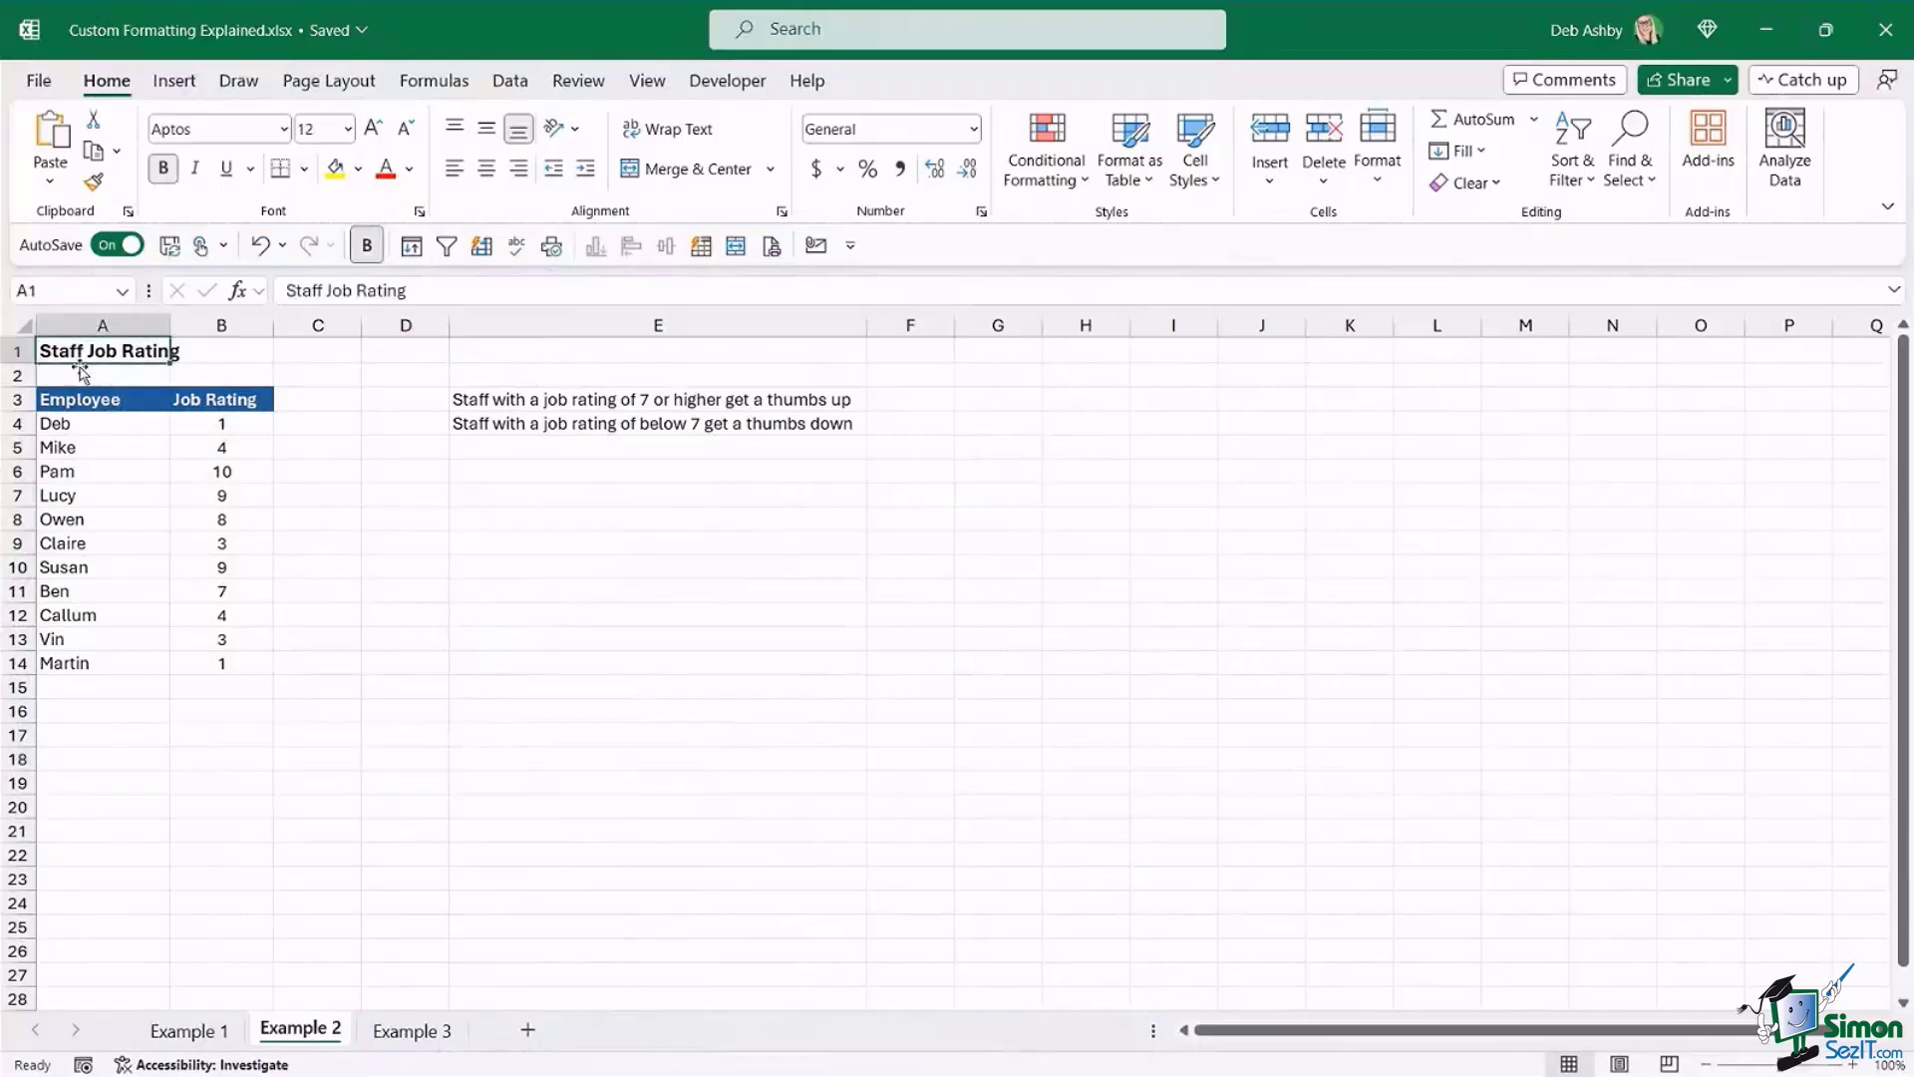
{"action": "left_click_drag", "start_coordinate": [108, 425], "coordinate": [76, 664]}
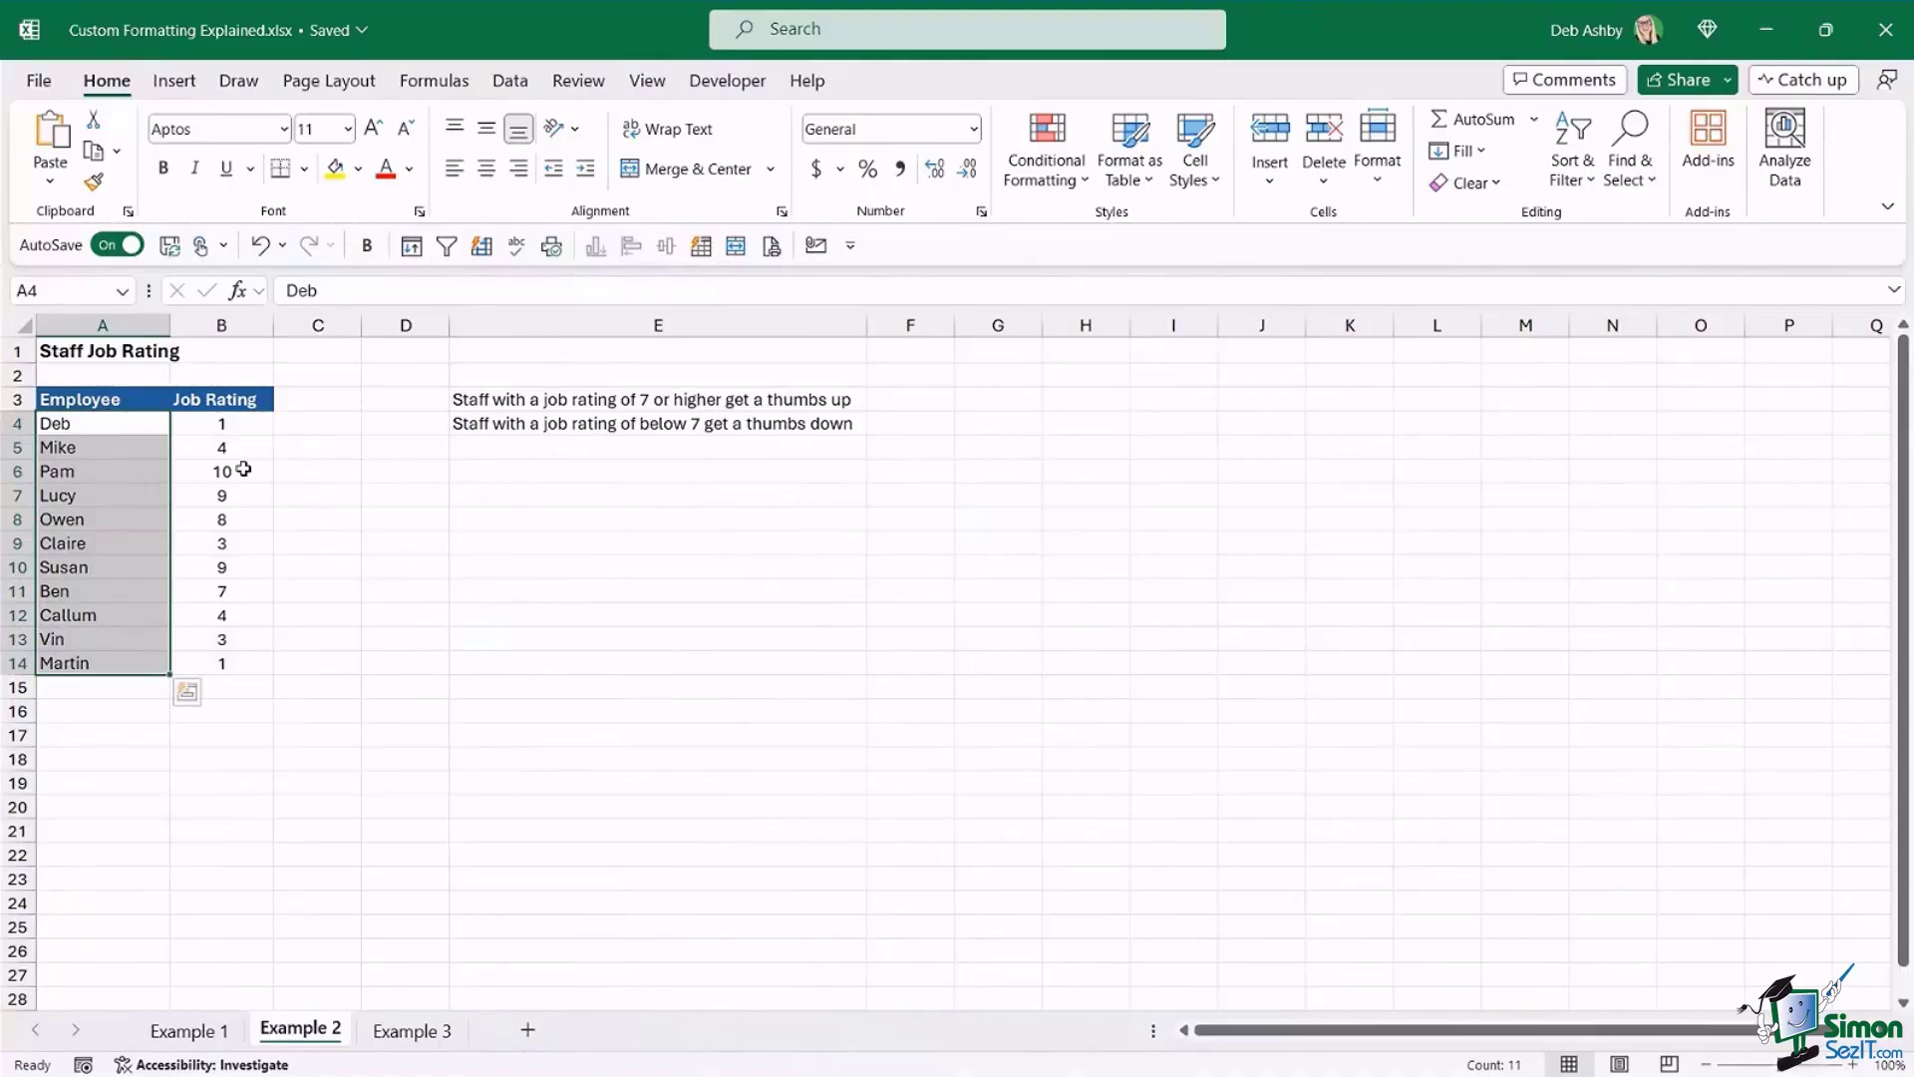
{"action": "left_click_drag", "start_coordinate": [234, 421], "coordinate": [241, 660]}
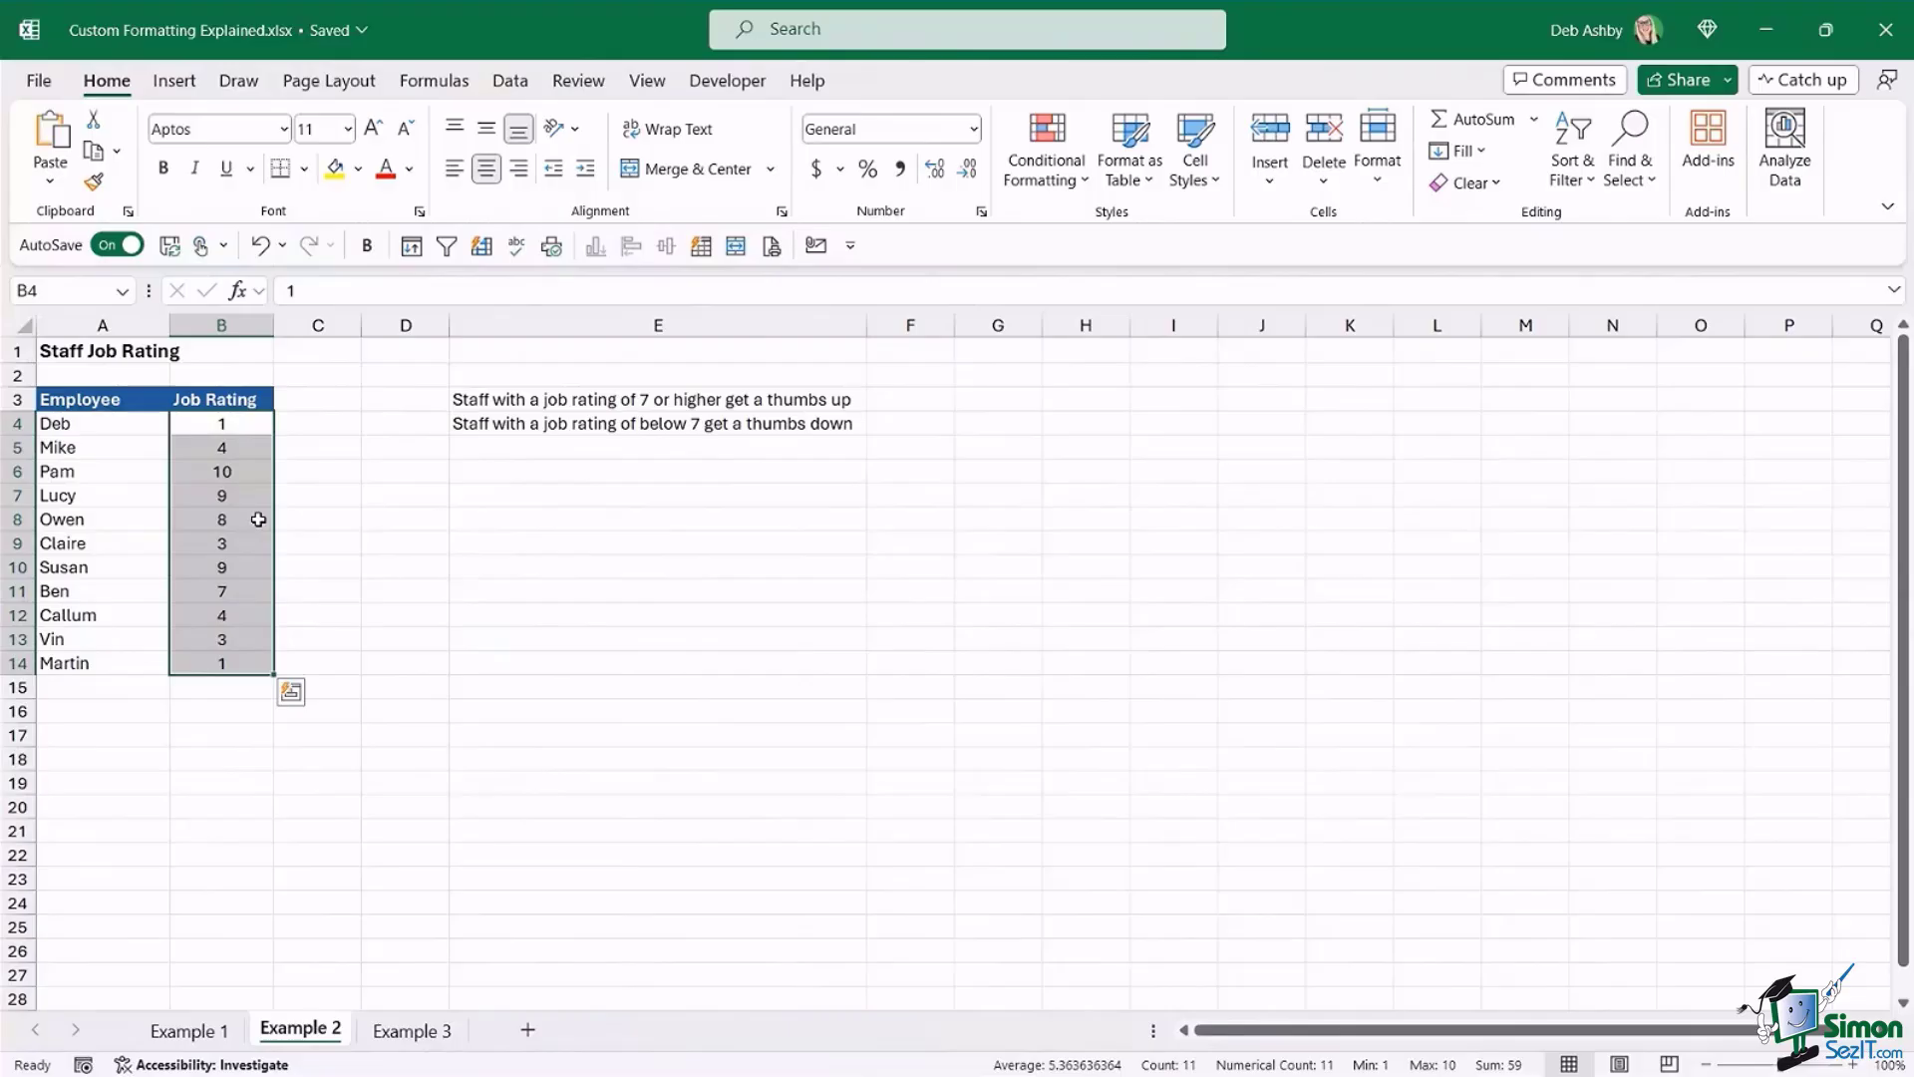
{"action": "left_click", "coordinate": [489, 467]}
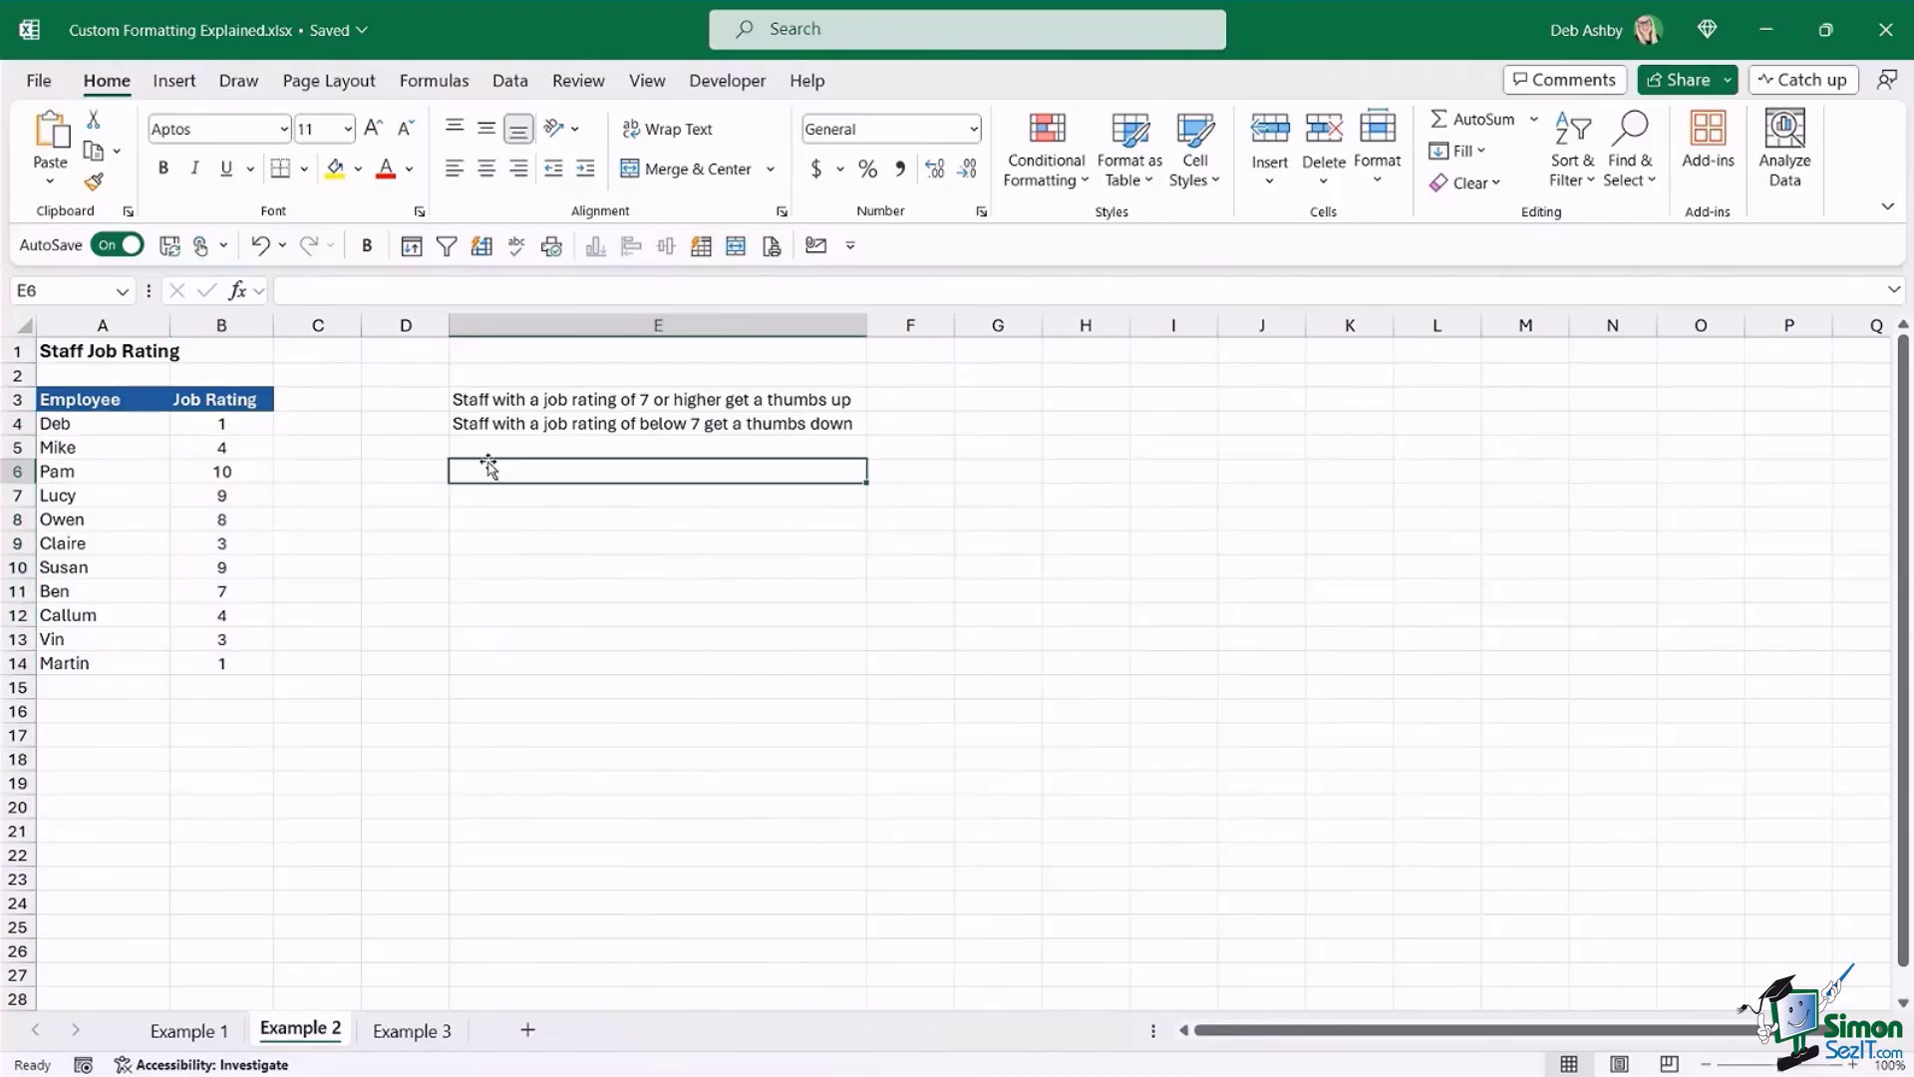
{"action": "left_click", "coordinate": [503, 398]}
{"action": "left_click", "coordinate": [575, 325]}
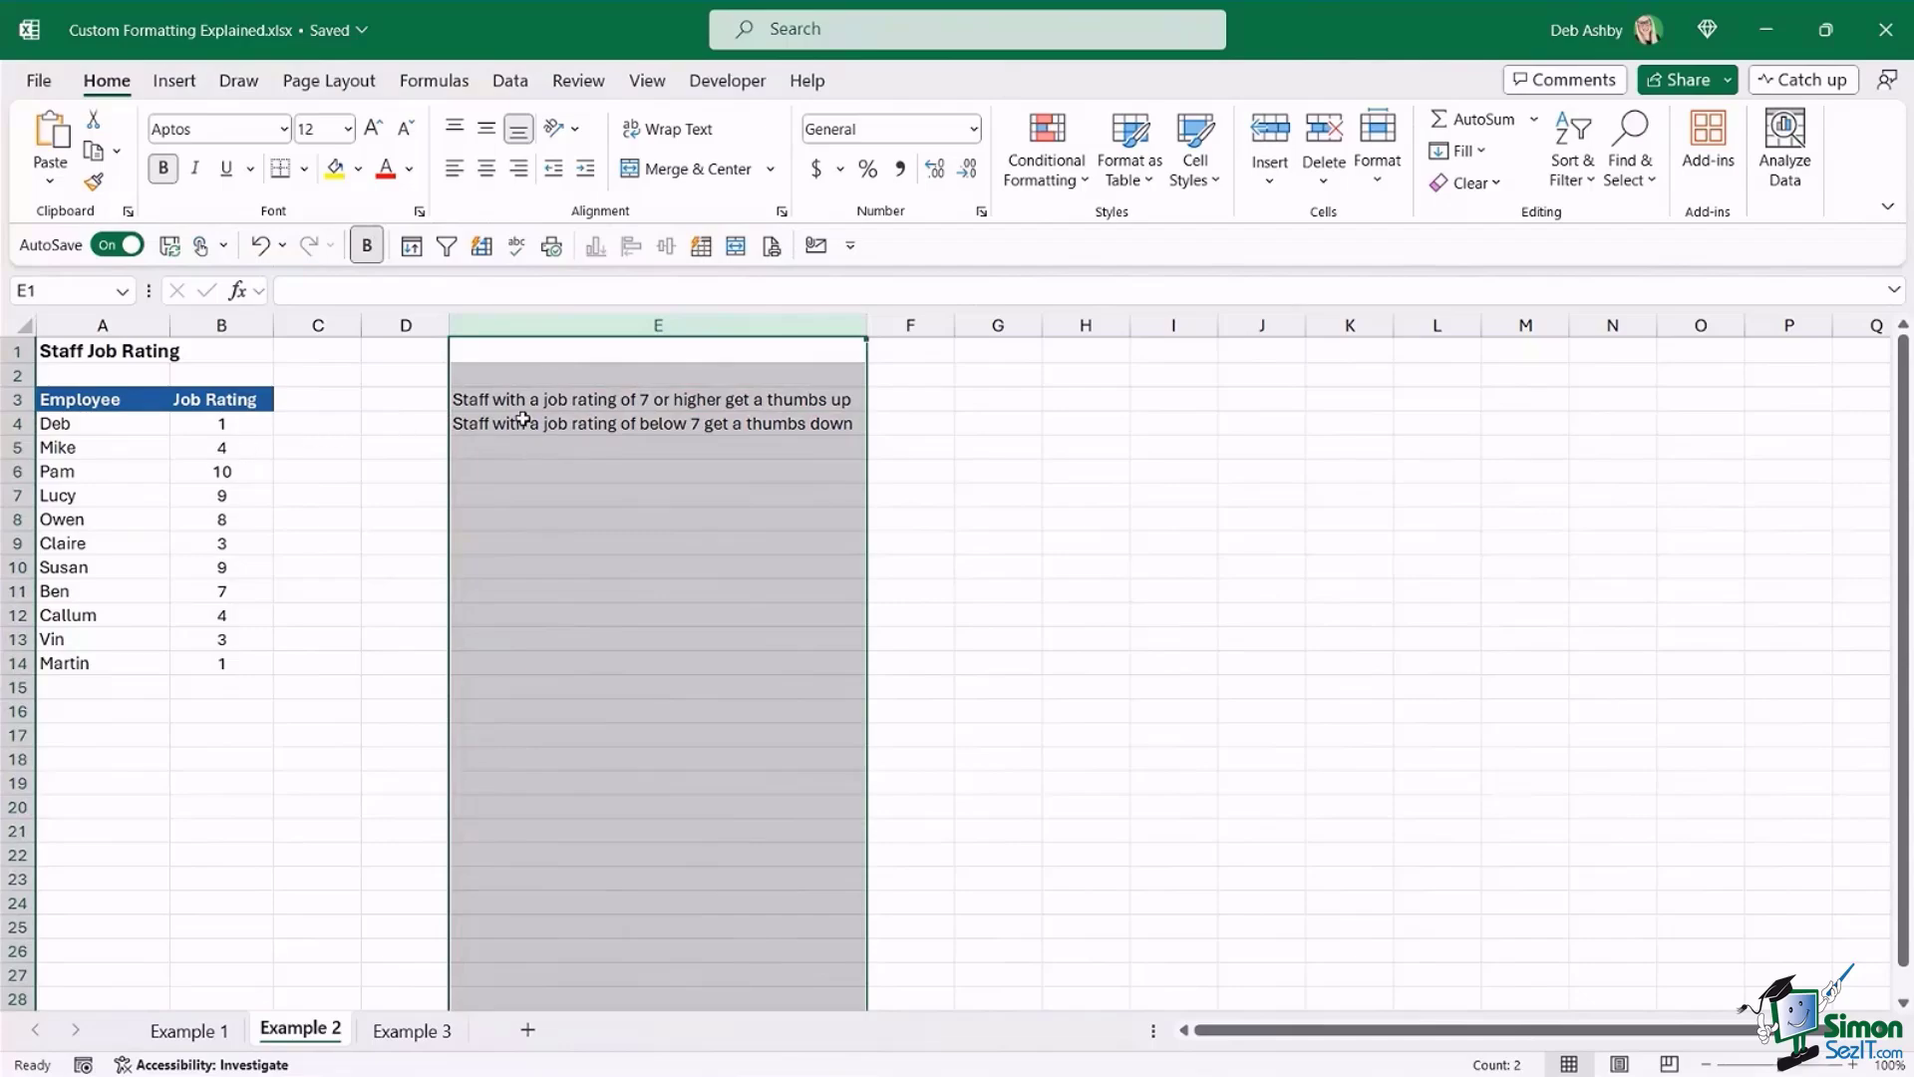
{"action": "left_click", "coordinate": [678, 401]}
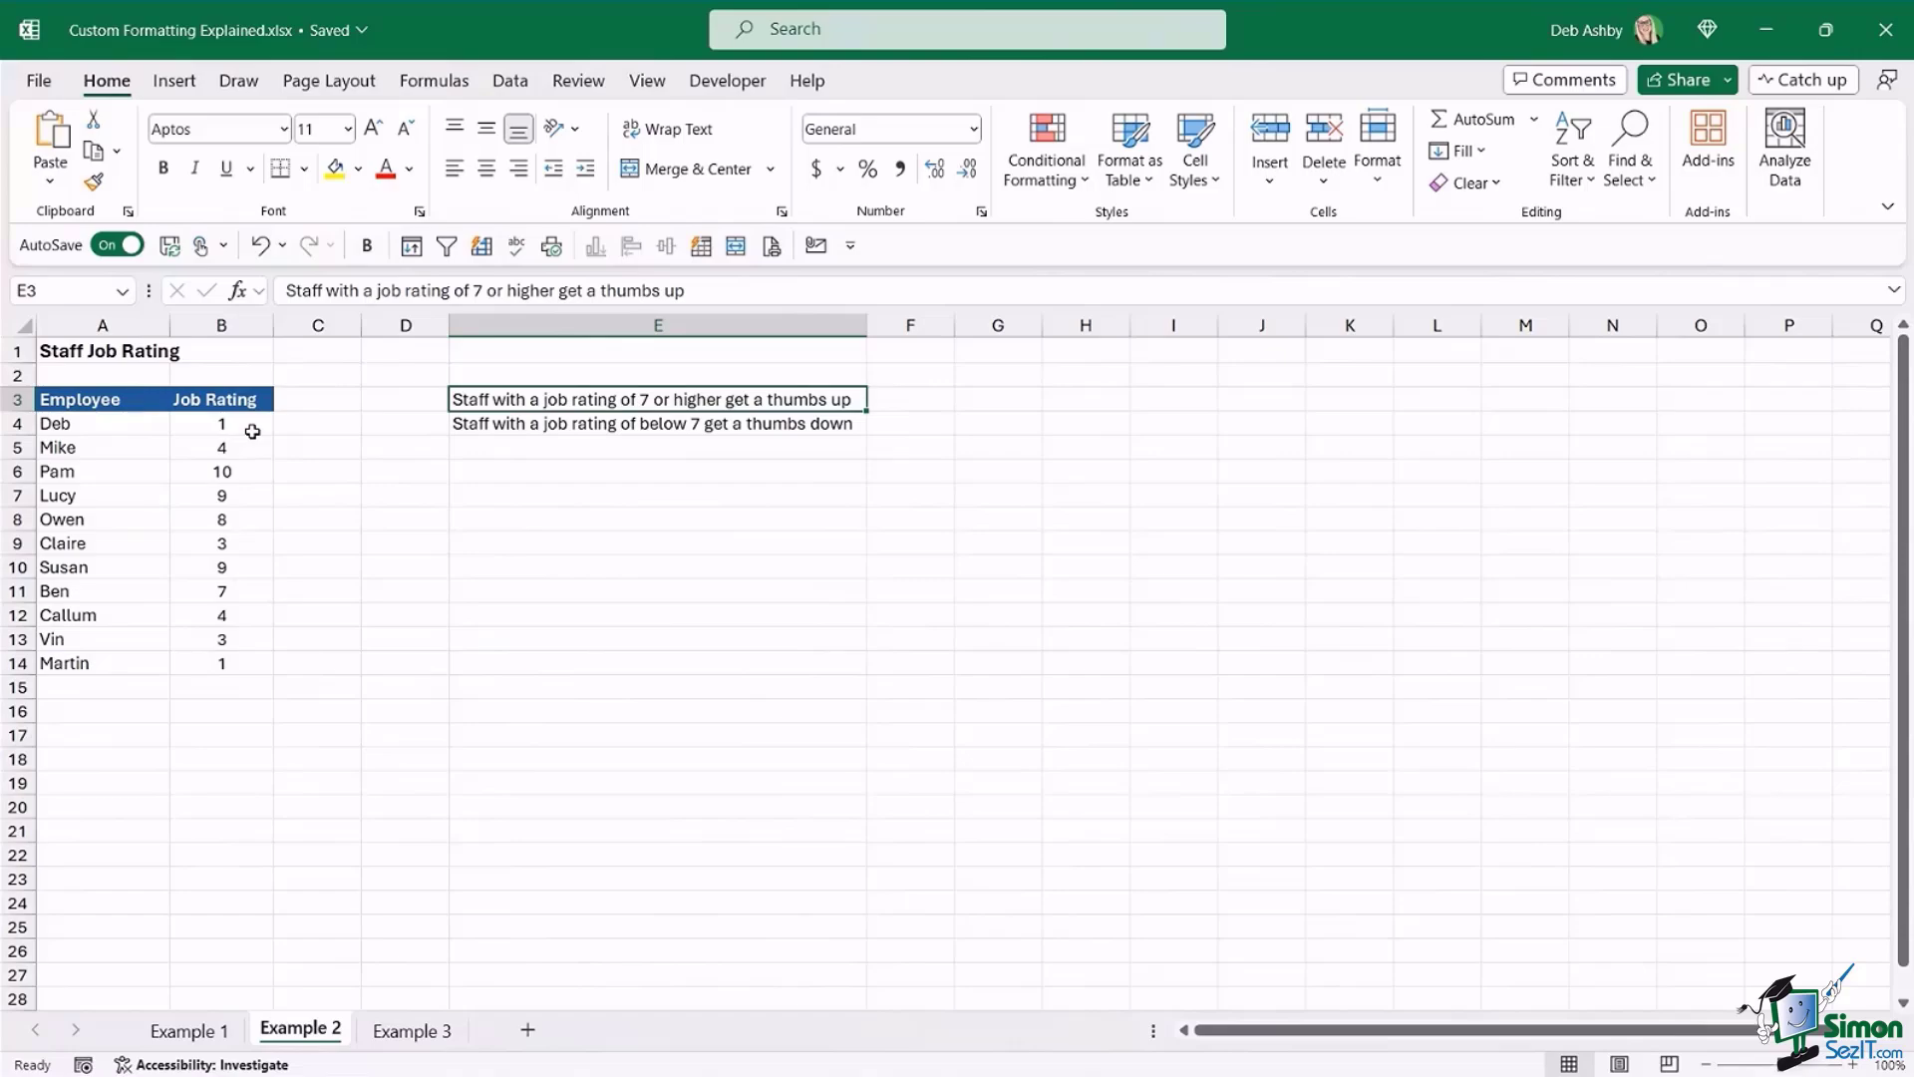
{"action": "left_click", "coordinate": [566, 427]}
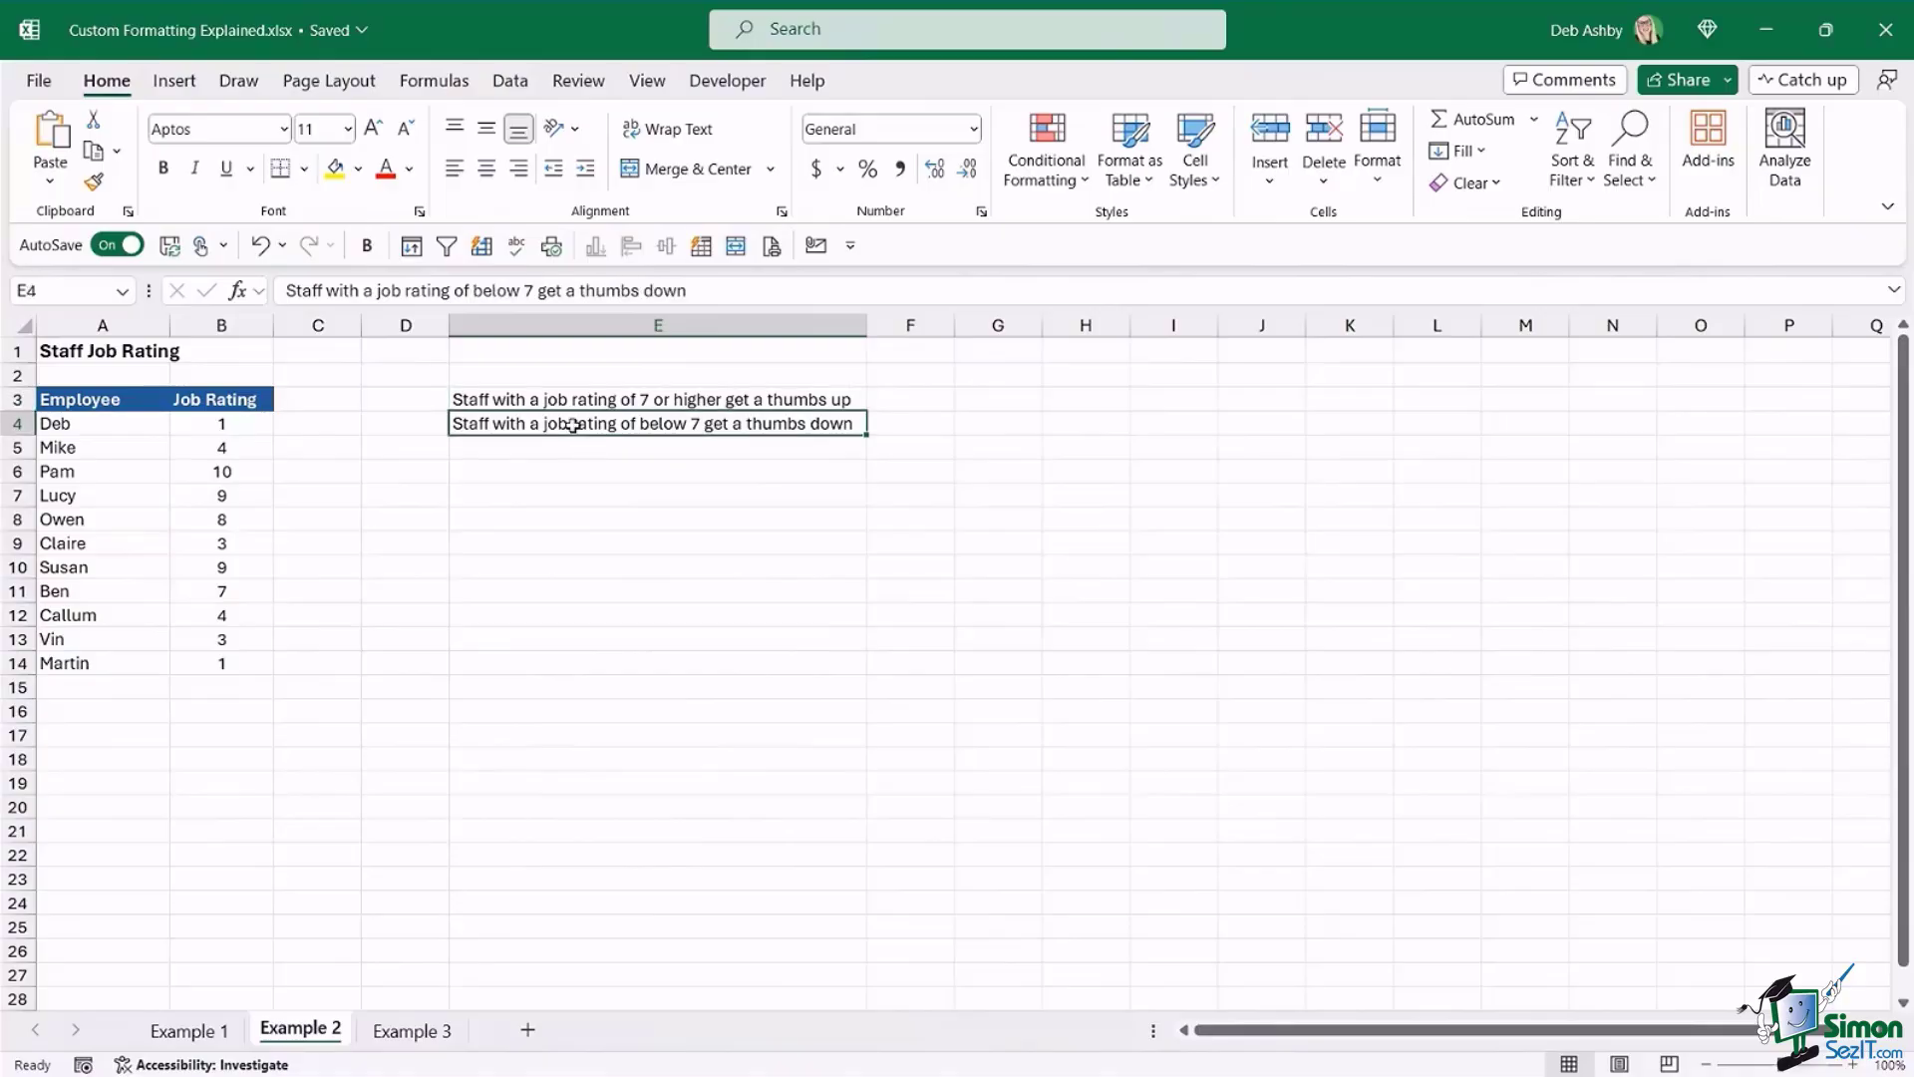
{"action": "left_click", "coordinate": [563, 398]}
{"action": "left_click", "coordinate": [559, 321]}
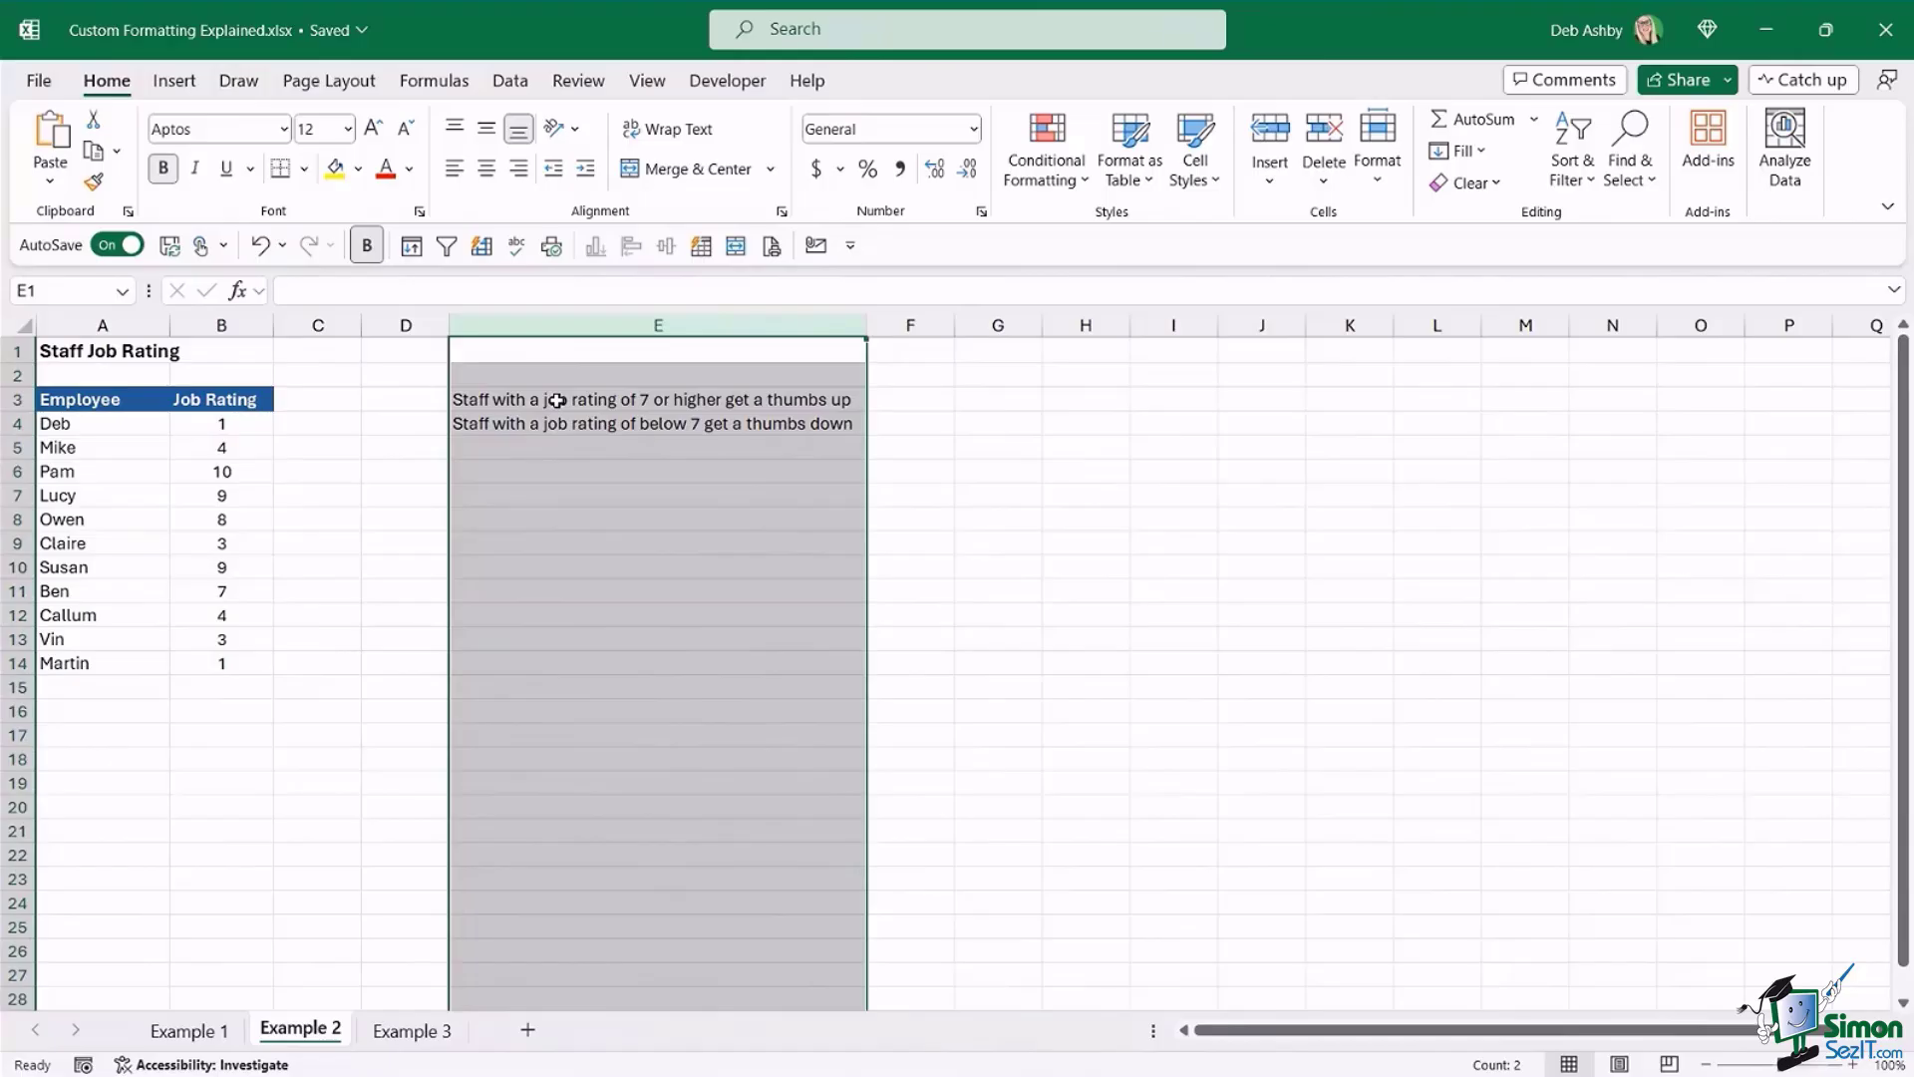
{"action": "left_click", "coordinate": [302, 424]}
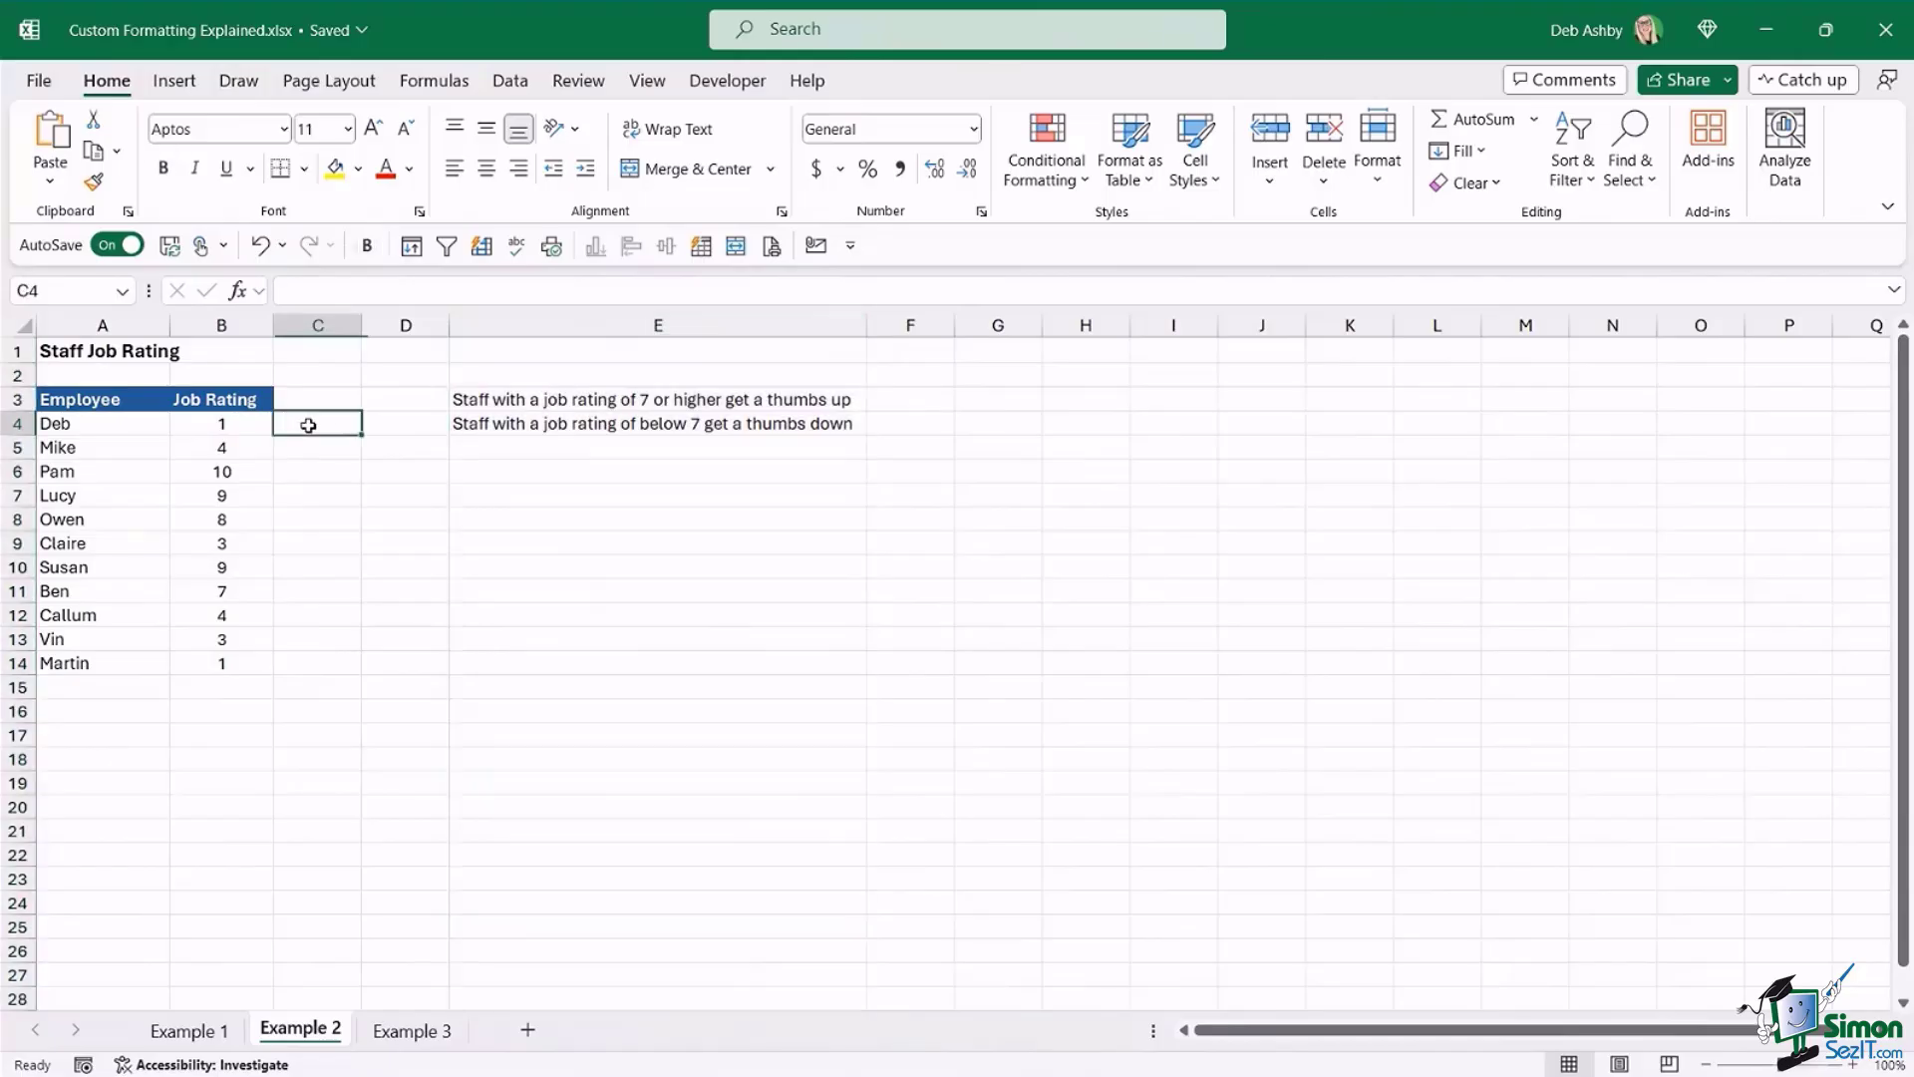
{"action": "left_click", "coordinate": [551, 404]}
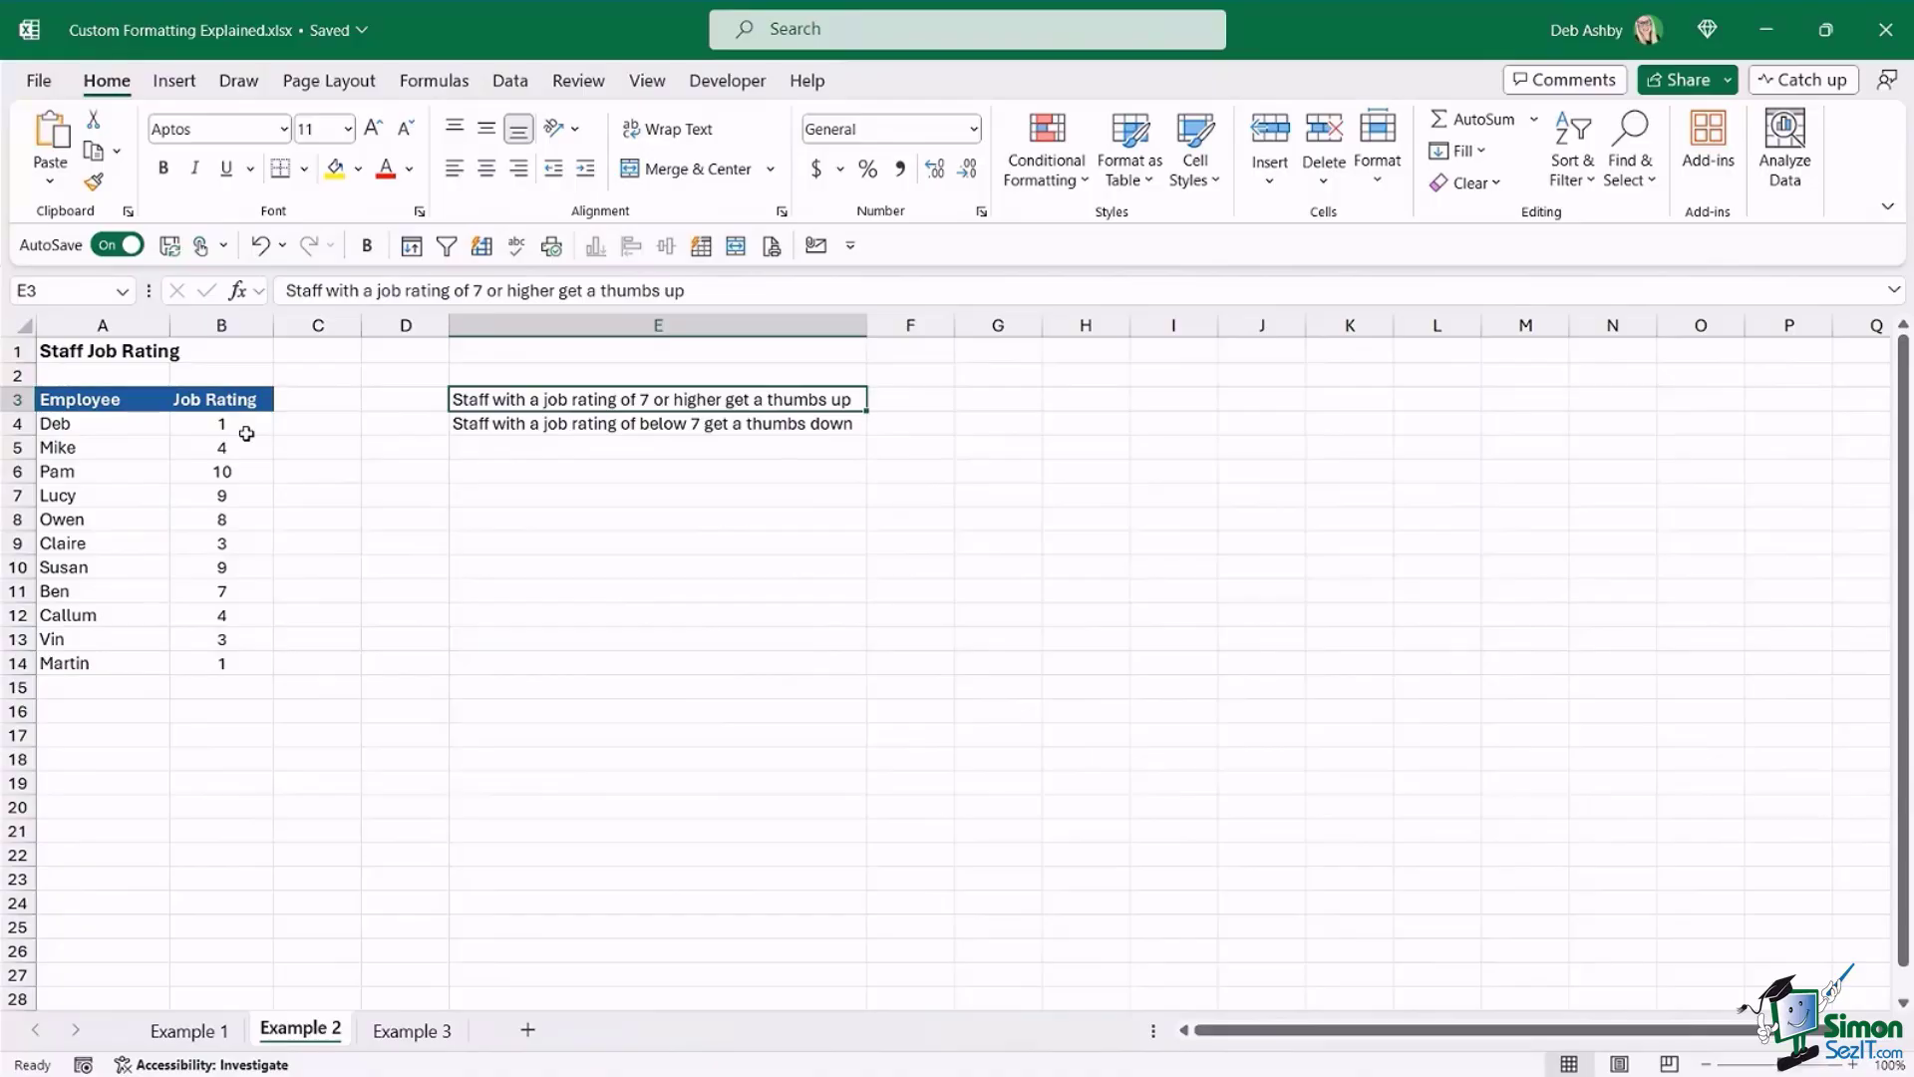
{"action": "left_click", "coordinate": [572, 511]}
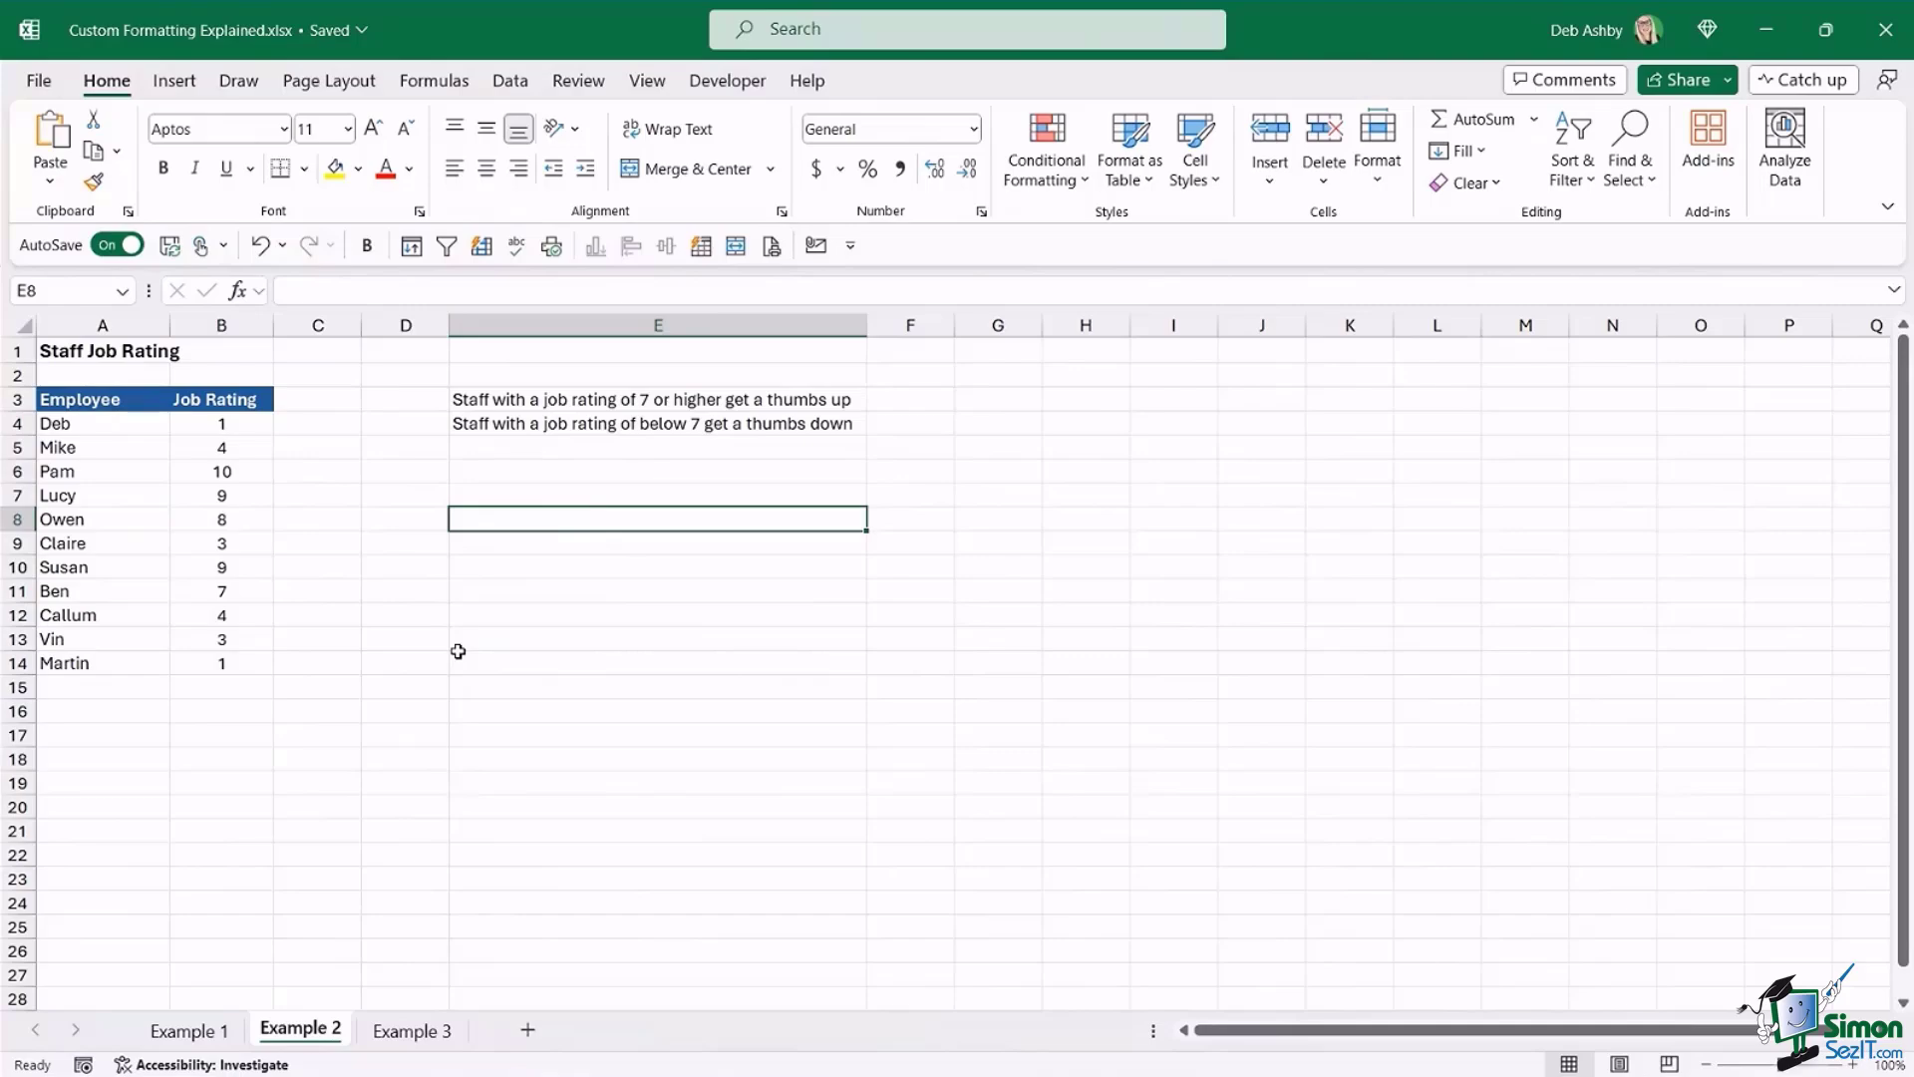
{"action": "left_click", "coordinate": [577, 589]}
{"action": "left_click", "coordinate": [577, 549]}
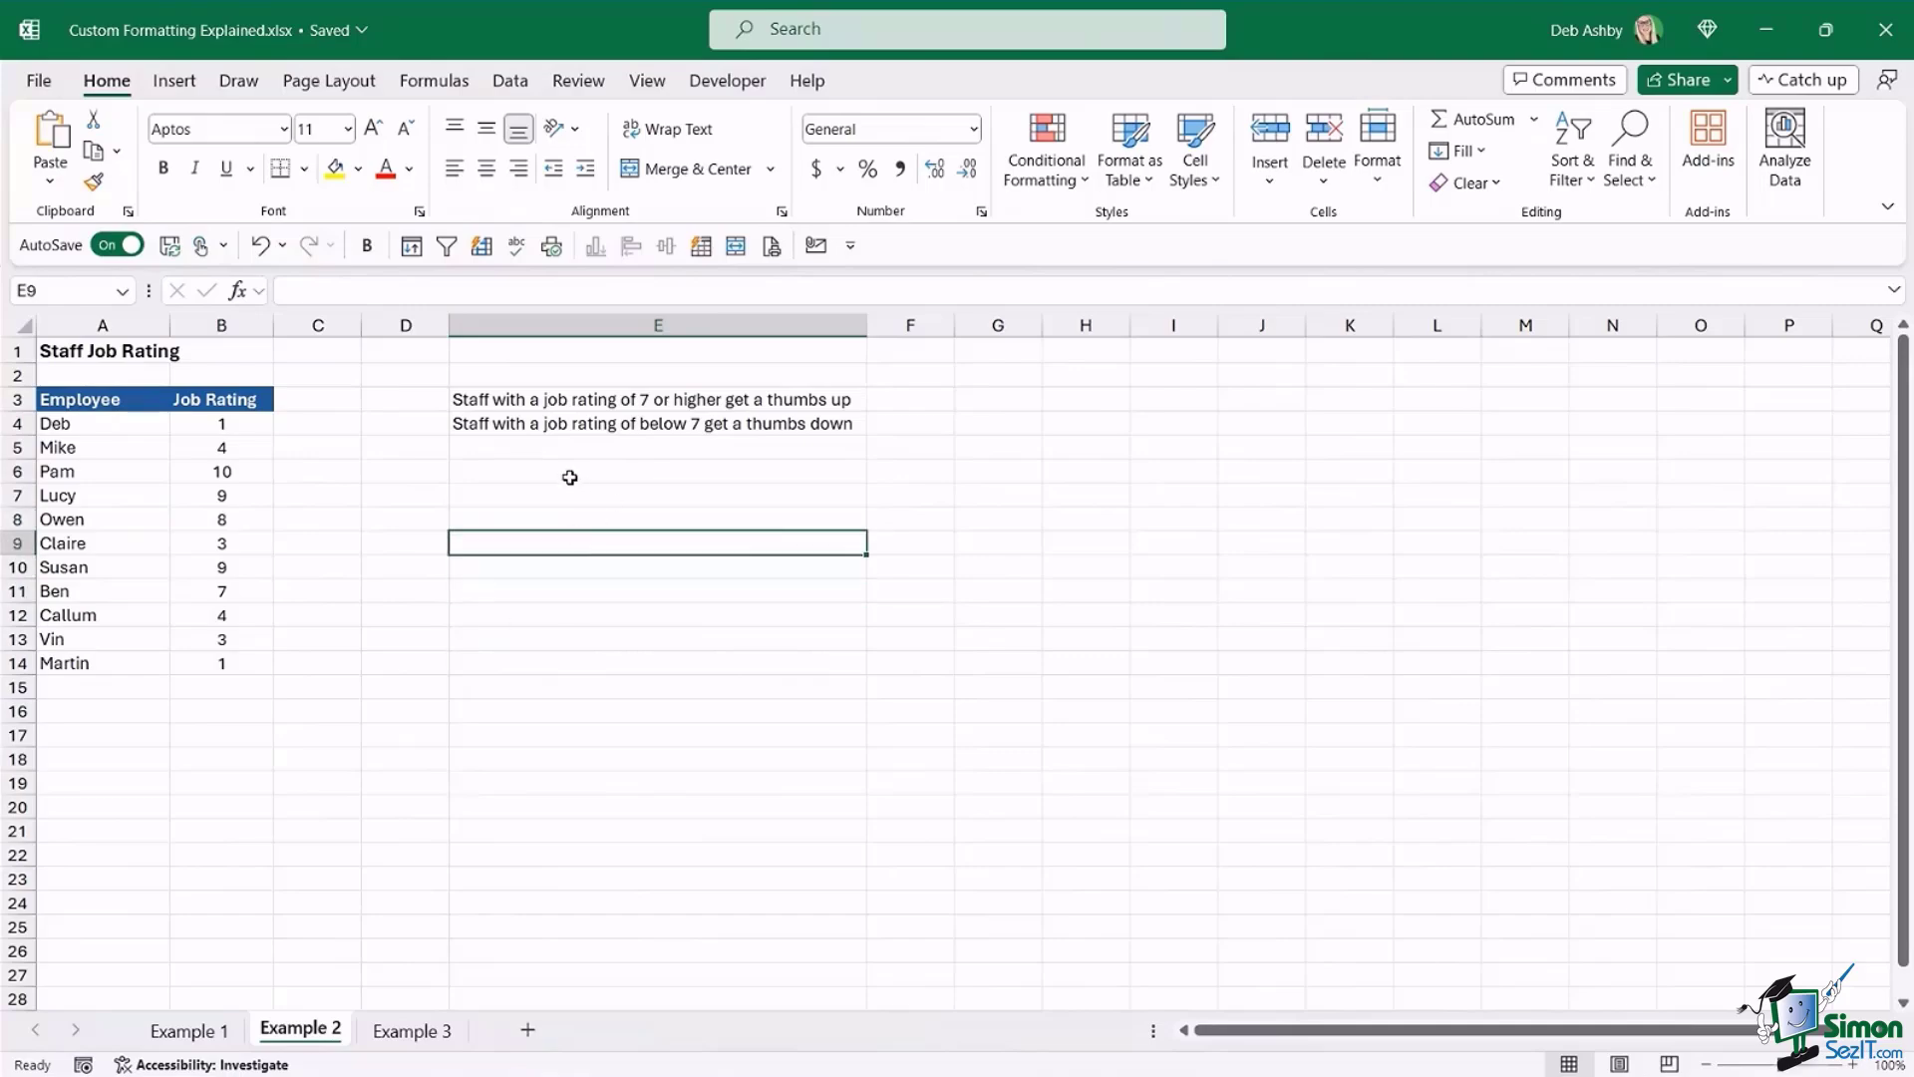
{"action": "left_click", "coordinate": [569, 477]}
- Open the Custom number format settings for the job ratings in B4:B14 and clear the General format code
{"action": "left_click_drag", "start_coordinate": [214, 424], "coordinate": [209, 661]}
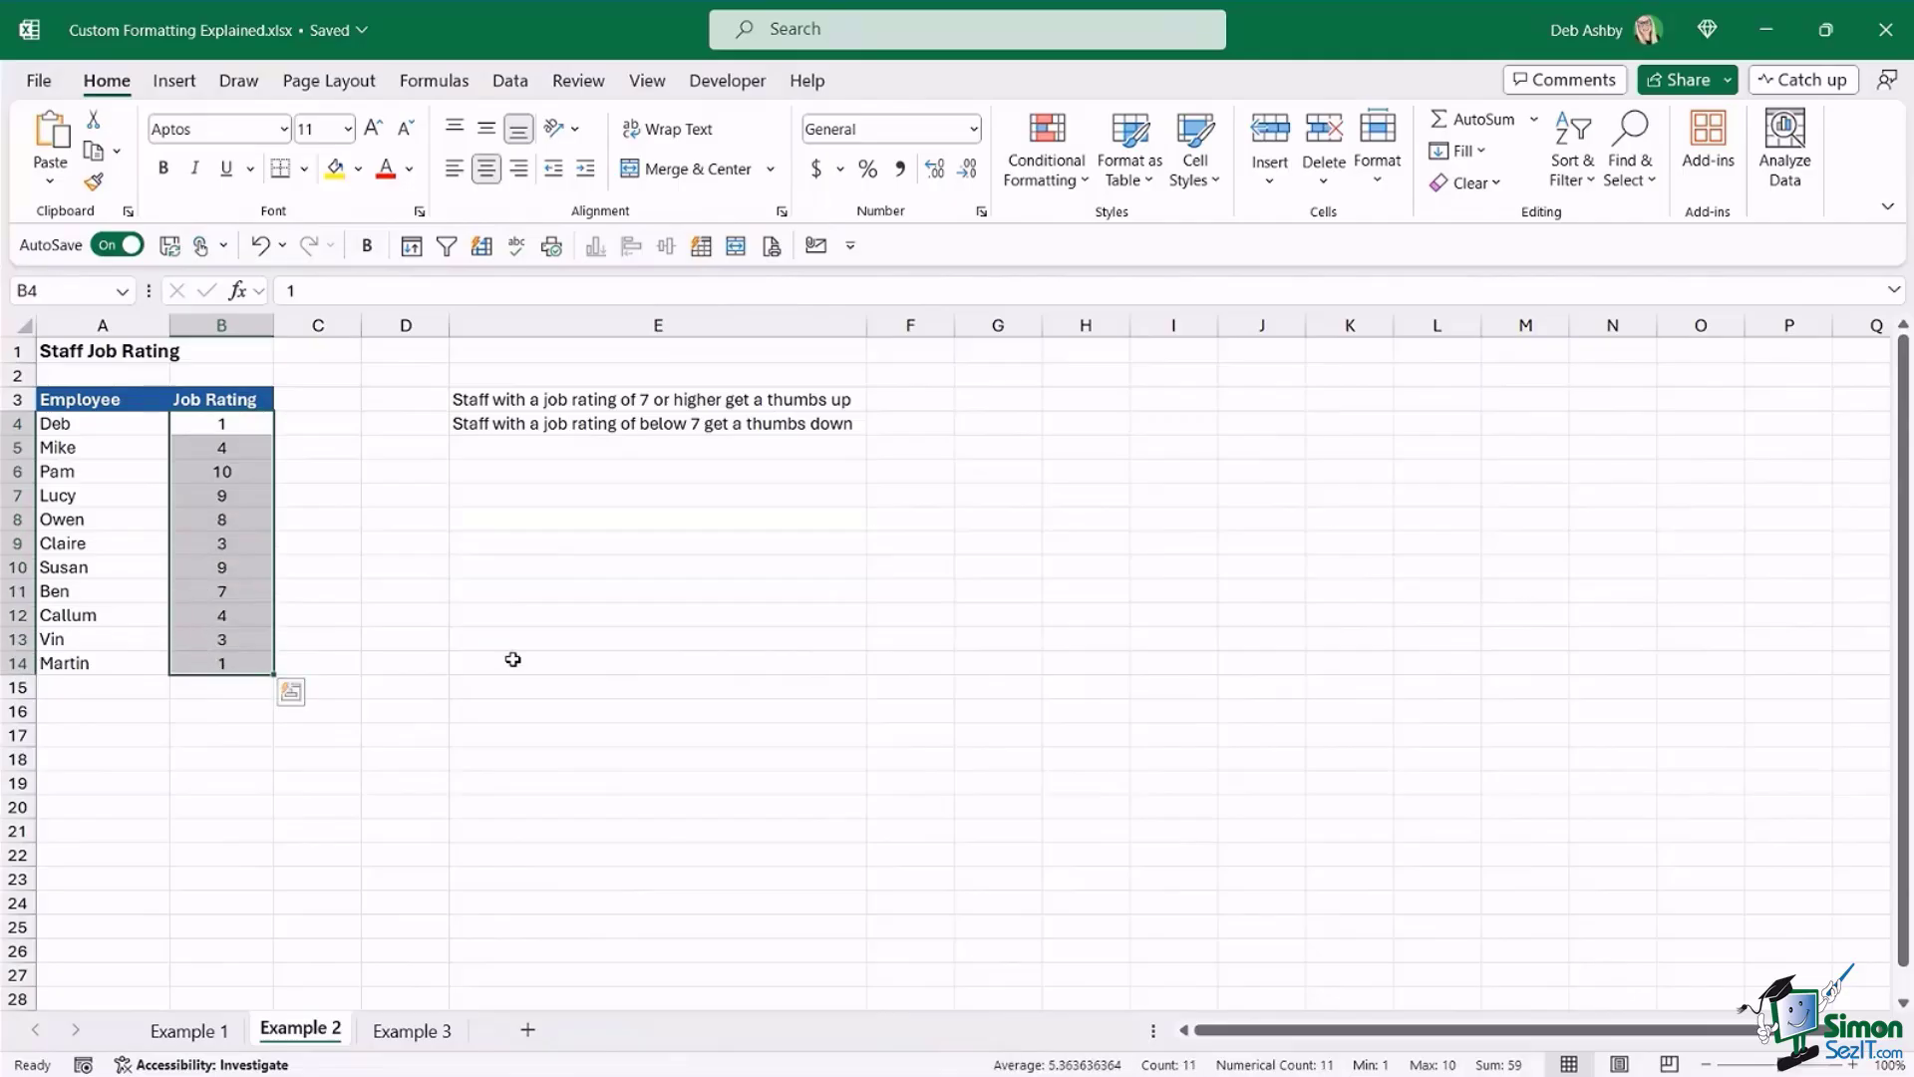
{"action": "key", "text": "ctrl+1"}
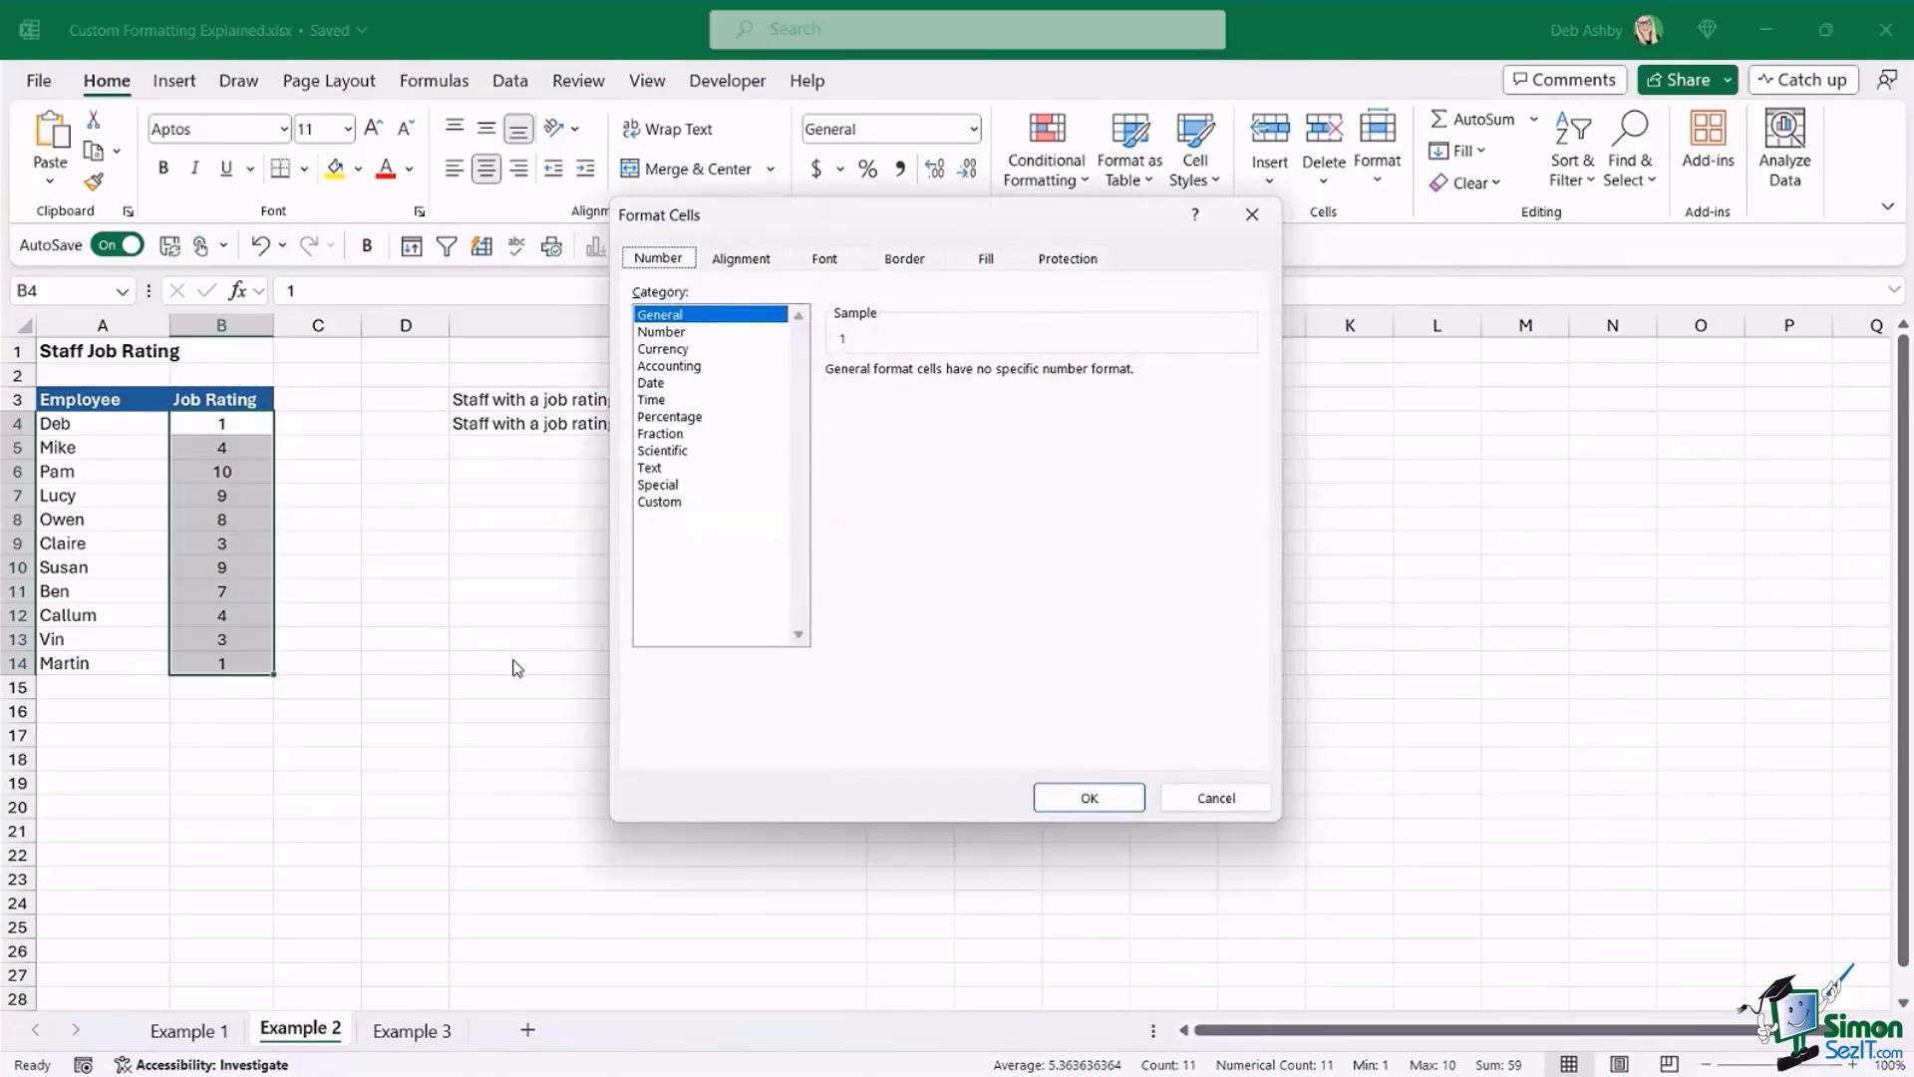
{"action": "left_click", "coordinate": [659, 502]}
{"action": "left_click_drag", "start_coordinate": [935, 236], "coordinate": [664, 253]}
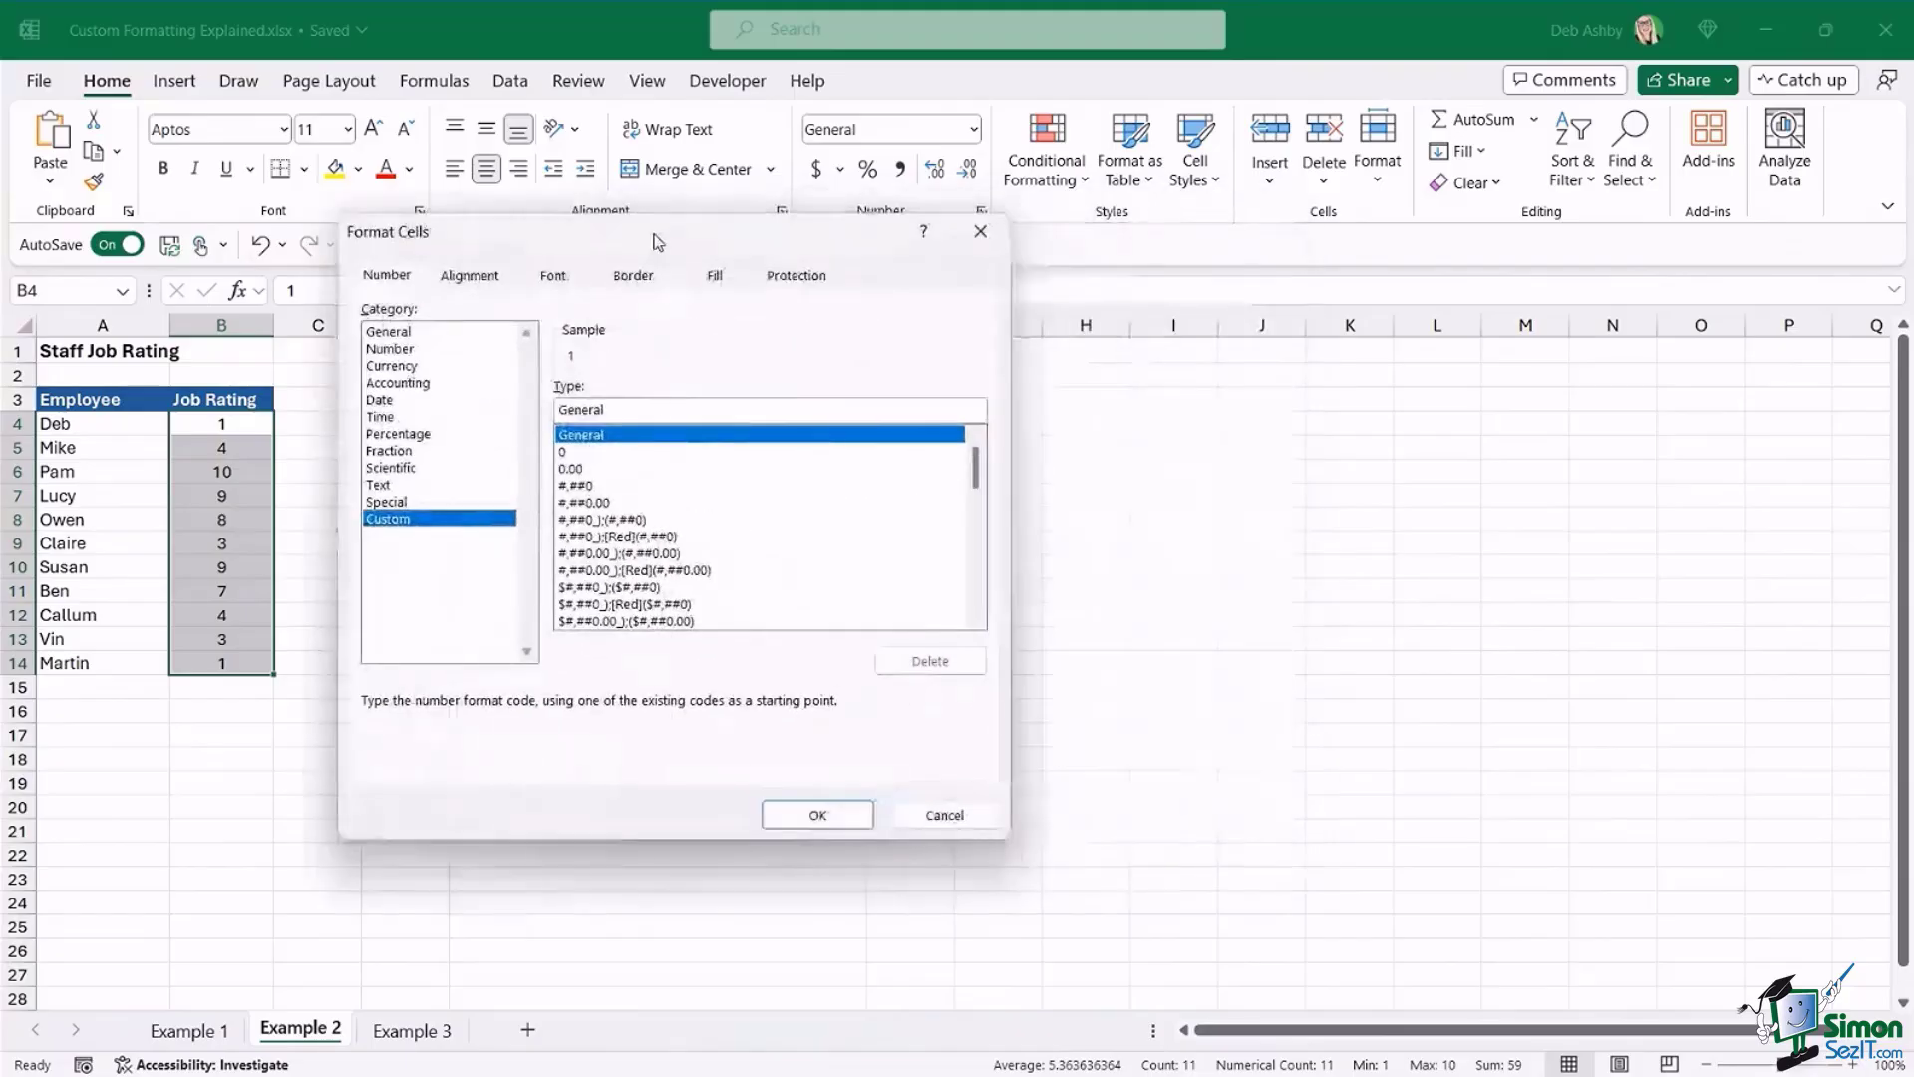
{"action": "left_click", "coordinate": [632, 414]}
{"action": "key", "text": "BackSpace"}
{"action": "key", "text": "BackSpace"}
{"action": "key", "text": "BackSpace"}
{"action": "key", "text": "BackSpace"}
{"action": "key", "text": "BackSpace"}
{"action": "key", "text": "BackSpace"}
{"action": "key", "text": "BackSpace"}
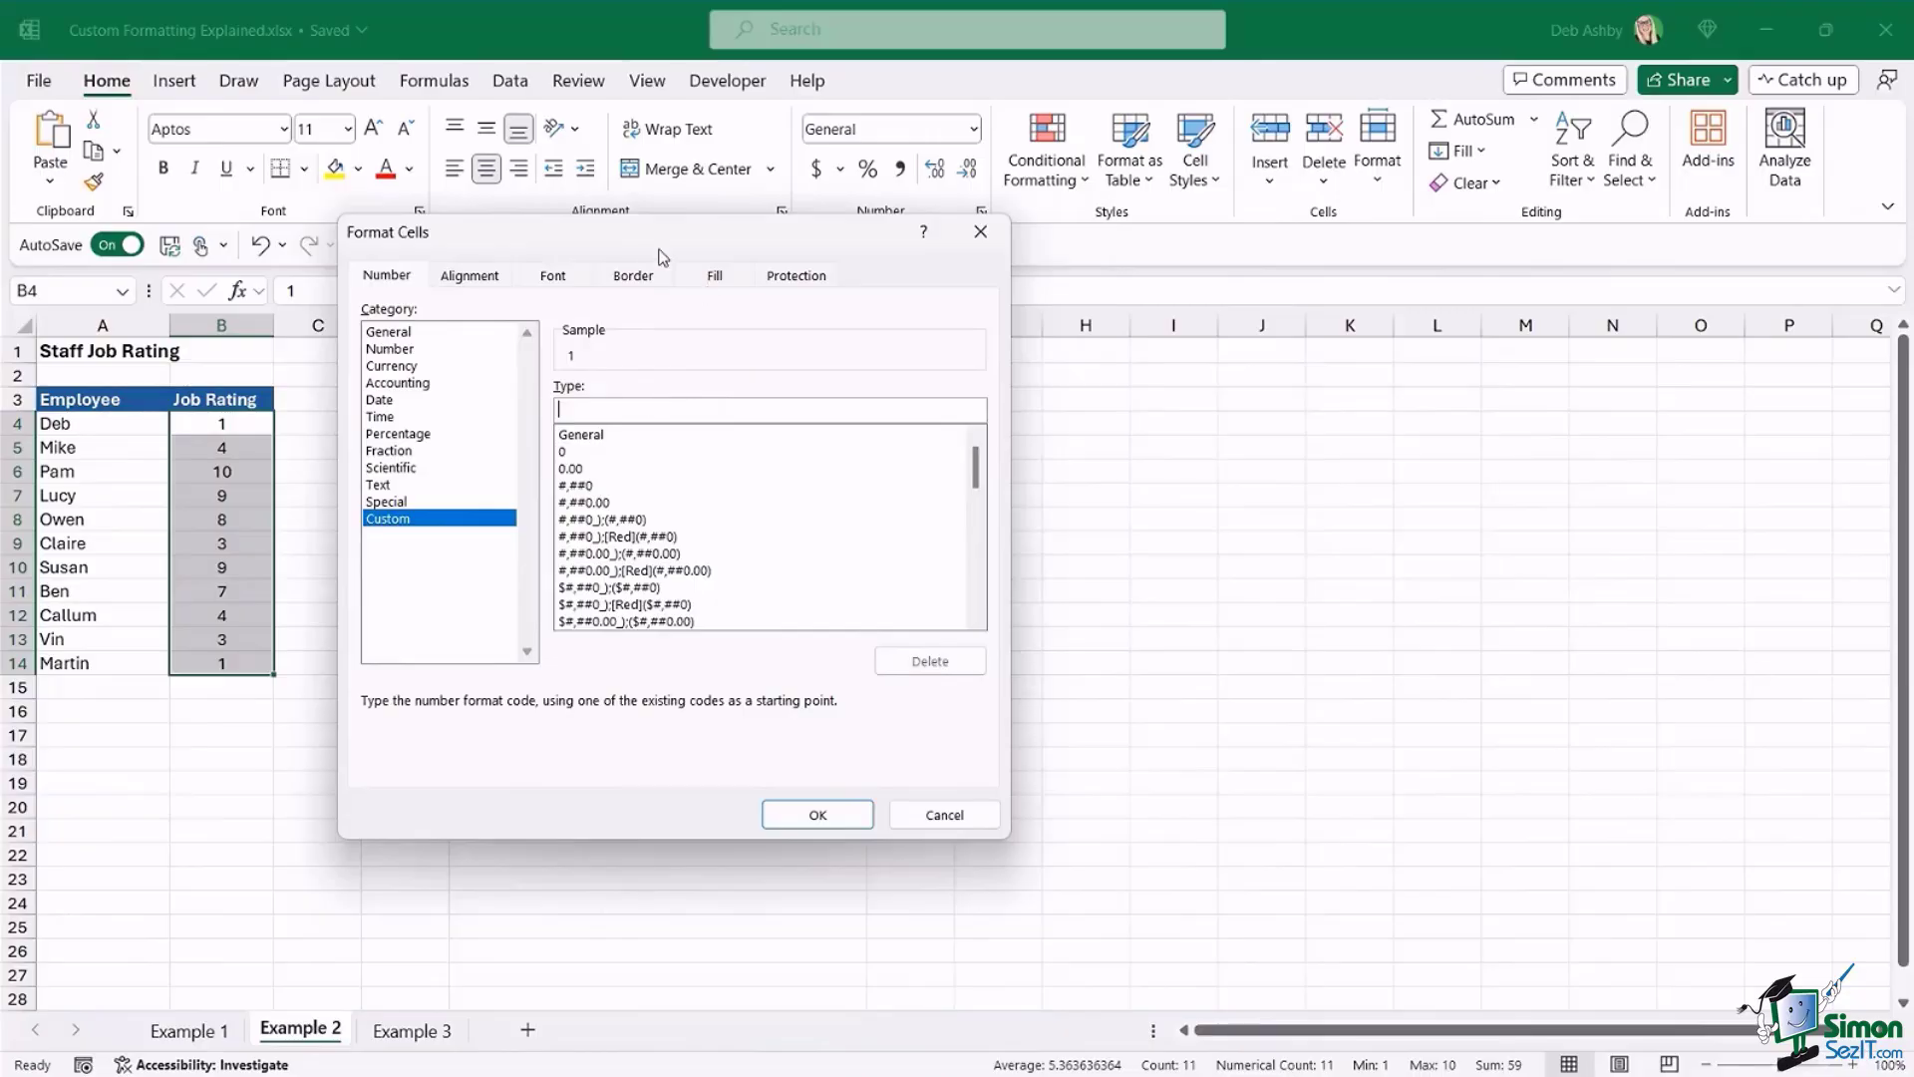
{"action": "left_click_drag", "start_coordinate": [638, 232], "coordinate": [769, 243]}
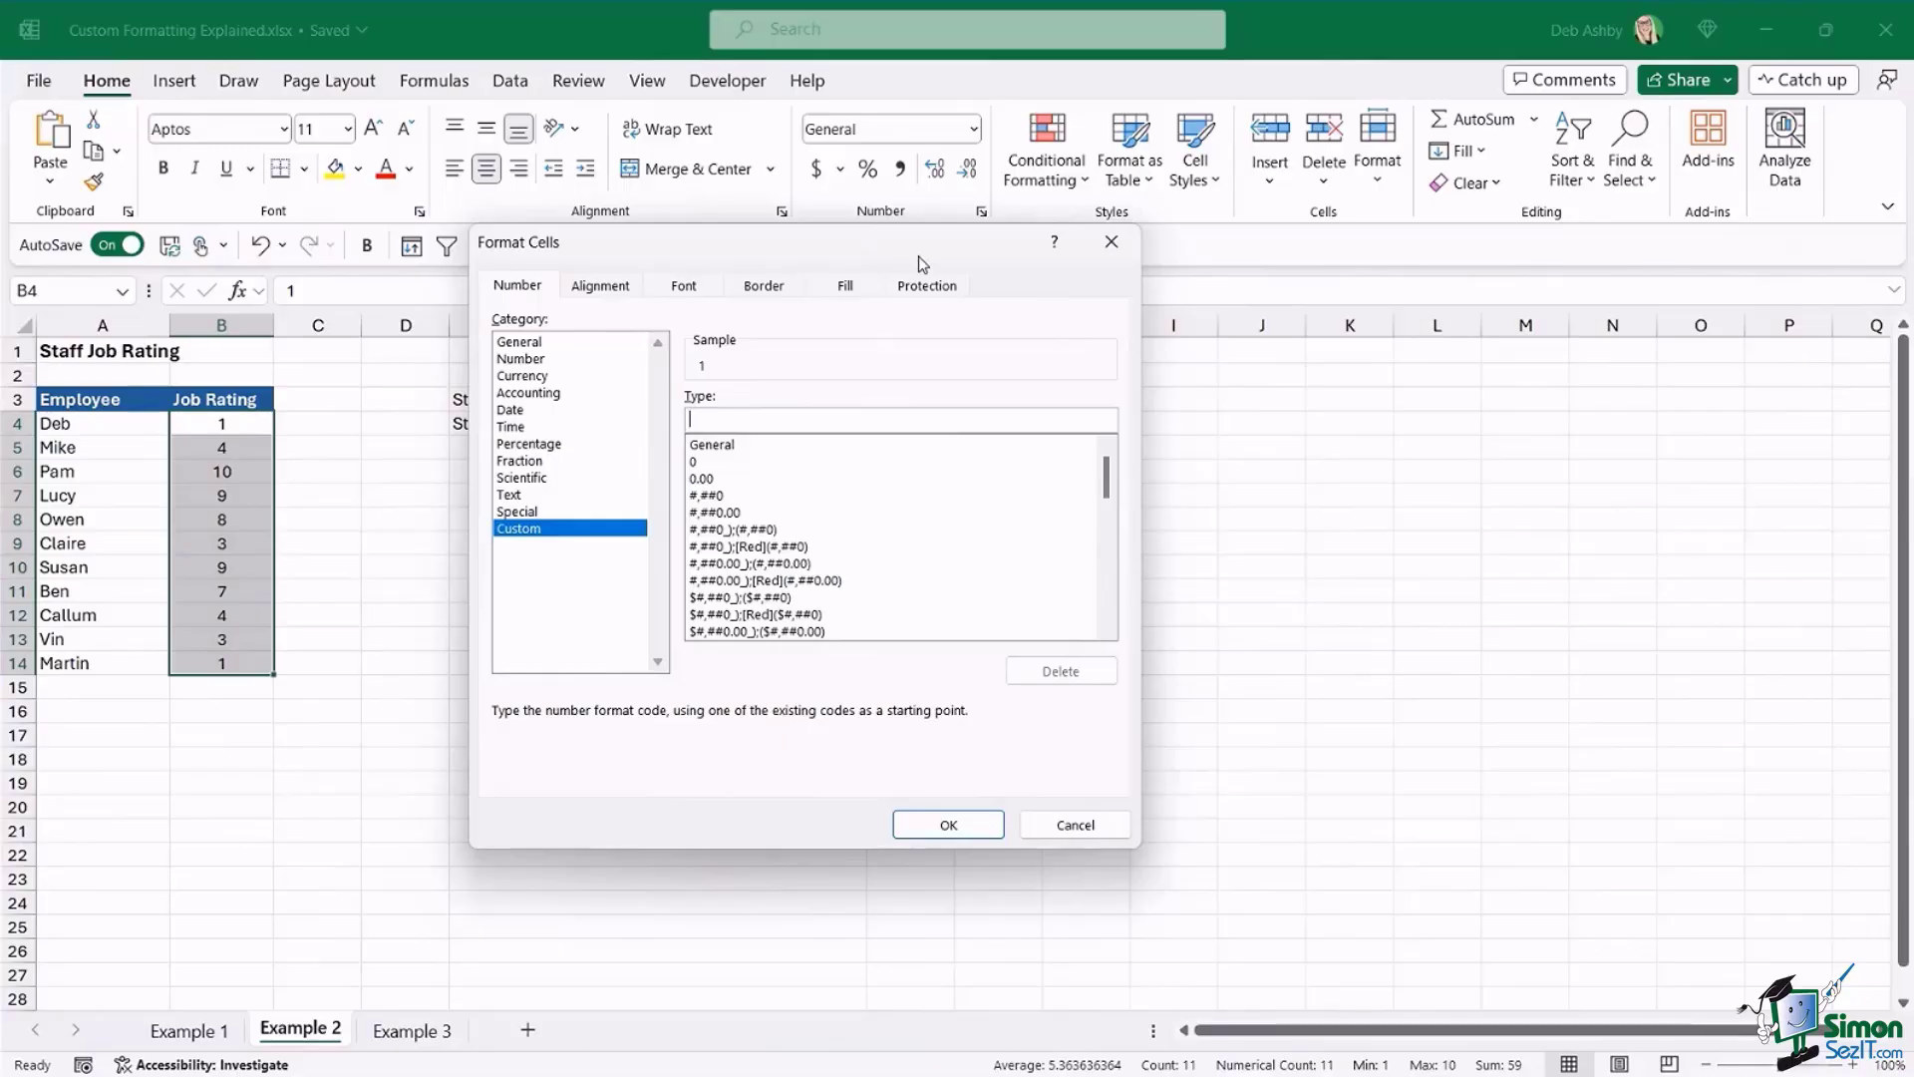
- Enter the first format section as the condition [>=7] followed by a thumbs-up emoji in double quotes
{"action": "type", "text": "["}
{"action": "left_click_drag", "start_coordinate": [637, 247], "coordinate": [594, 237]}
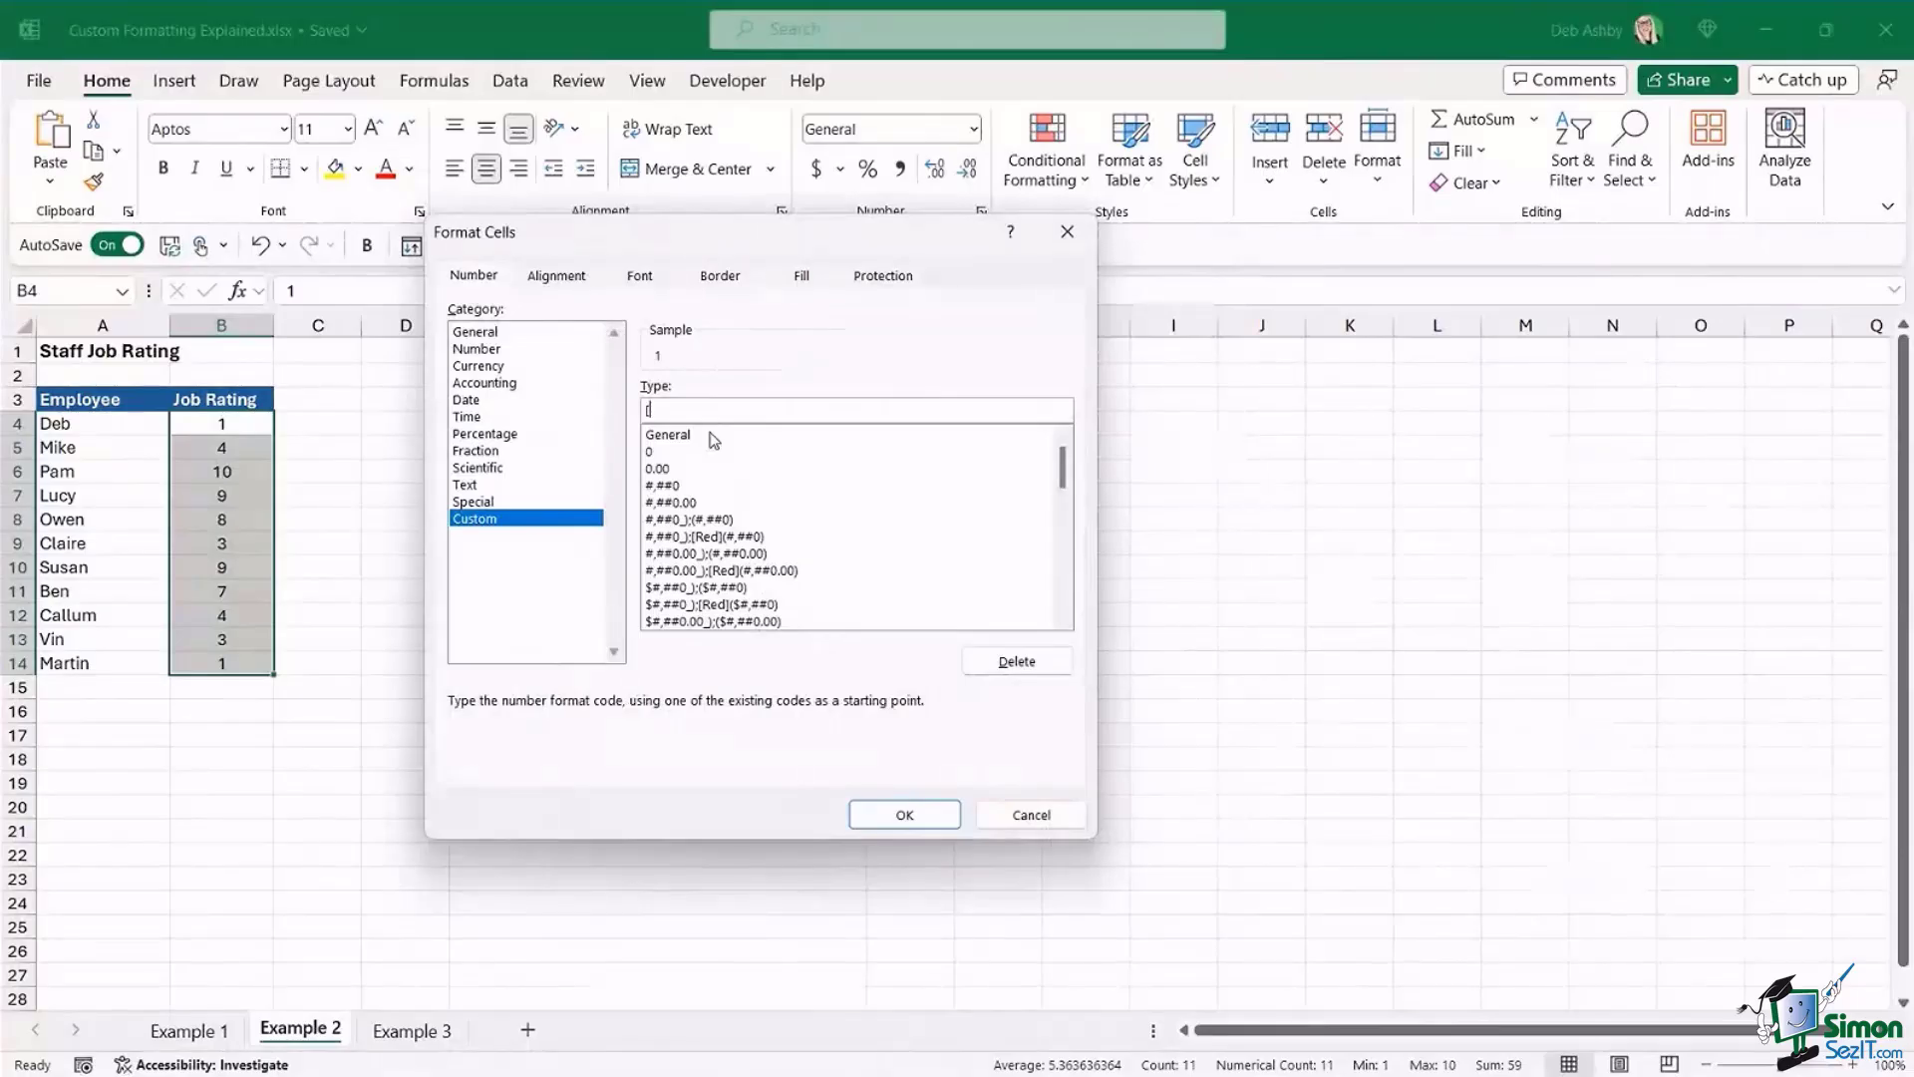
{"action": "type", "text": ">=7"}
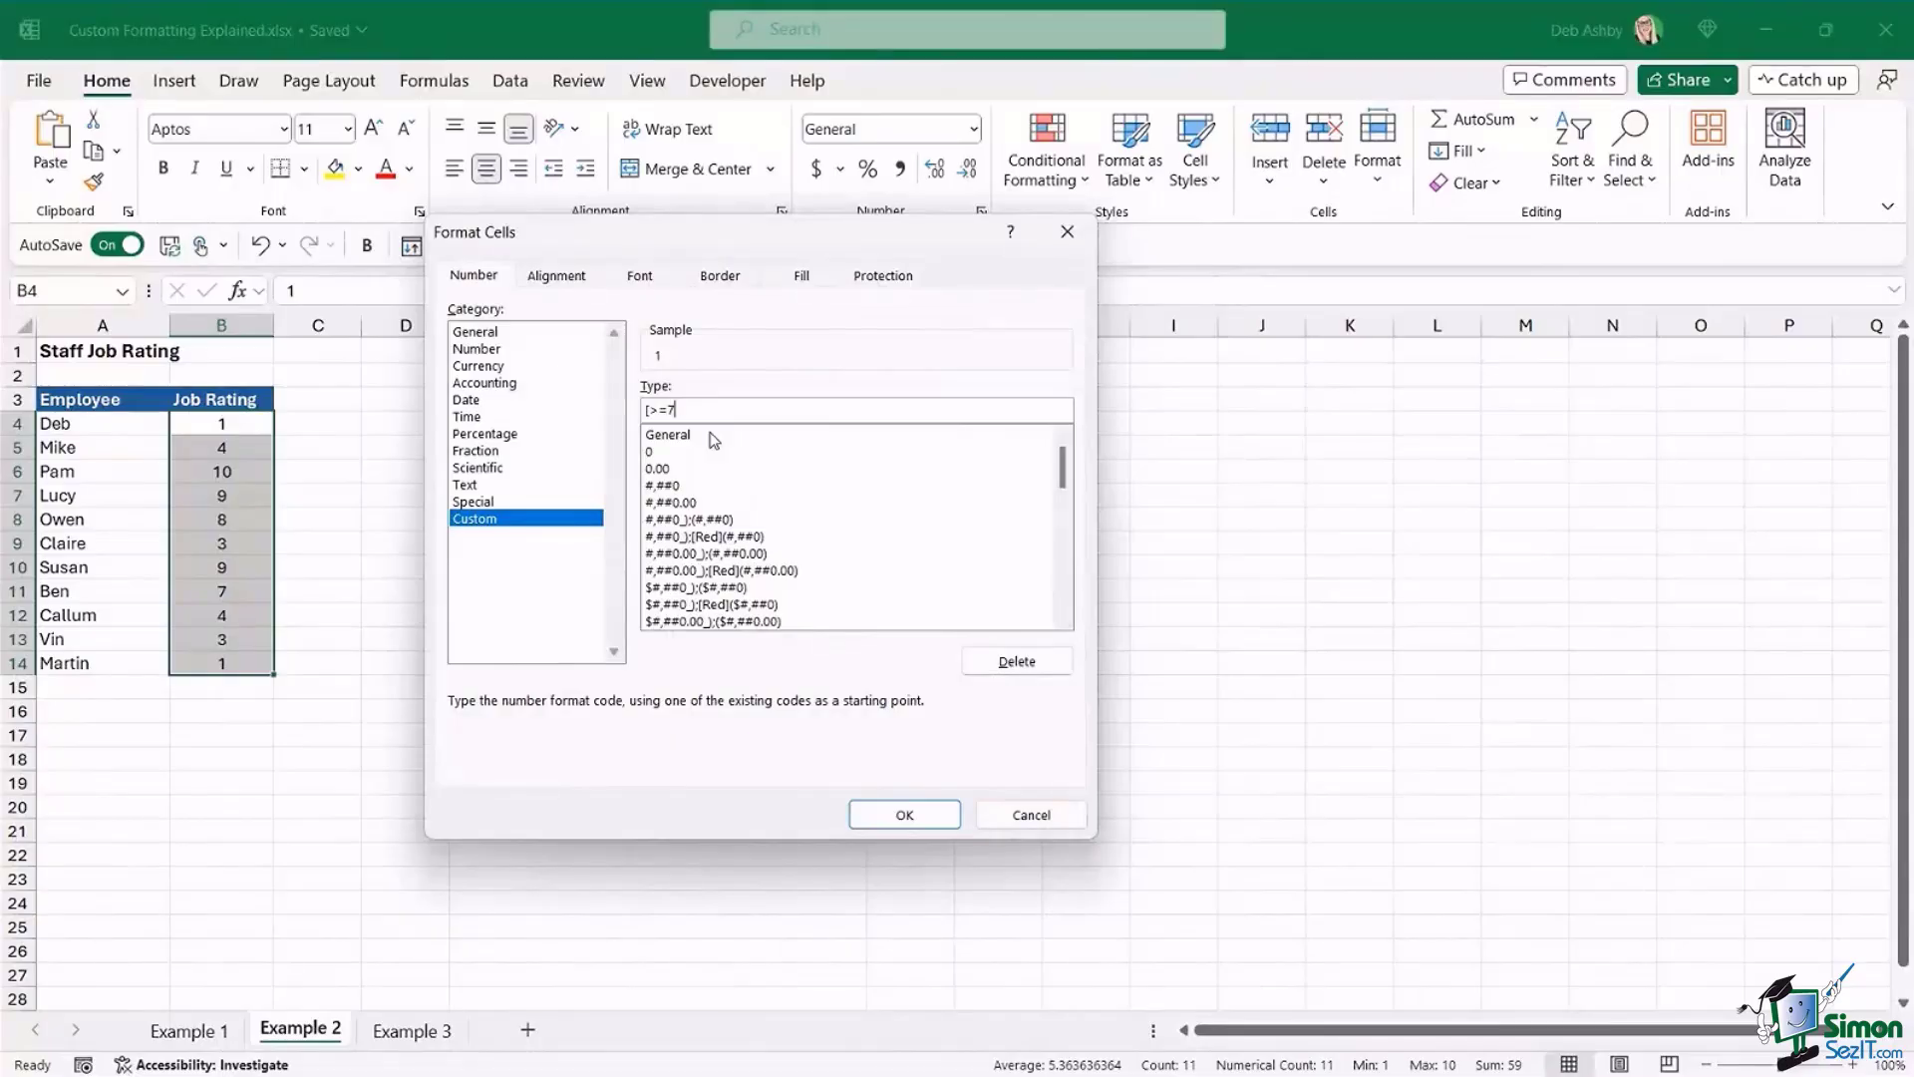
{"action": "type", "text": "]"}
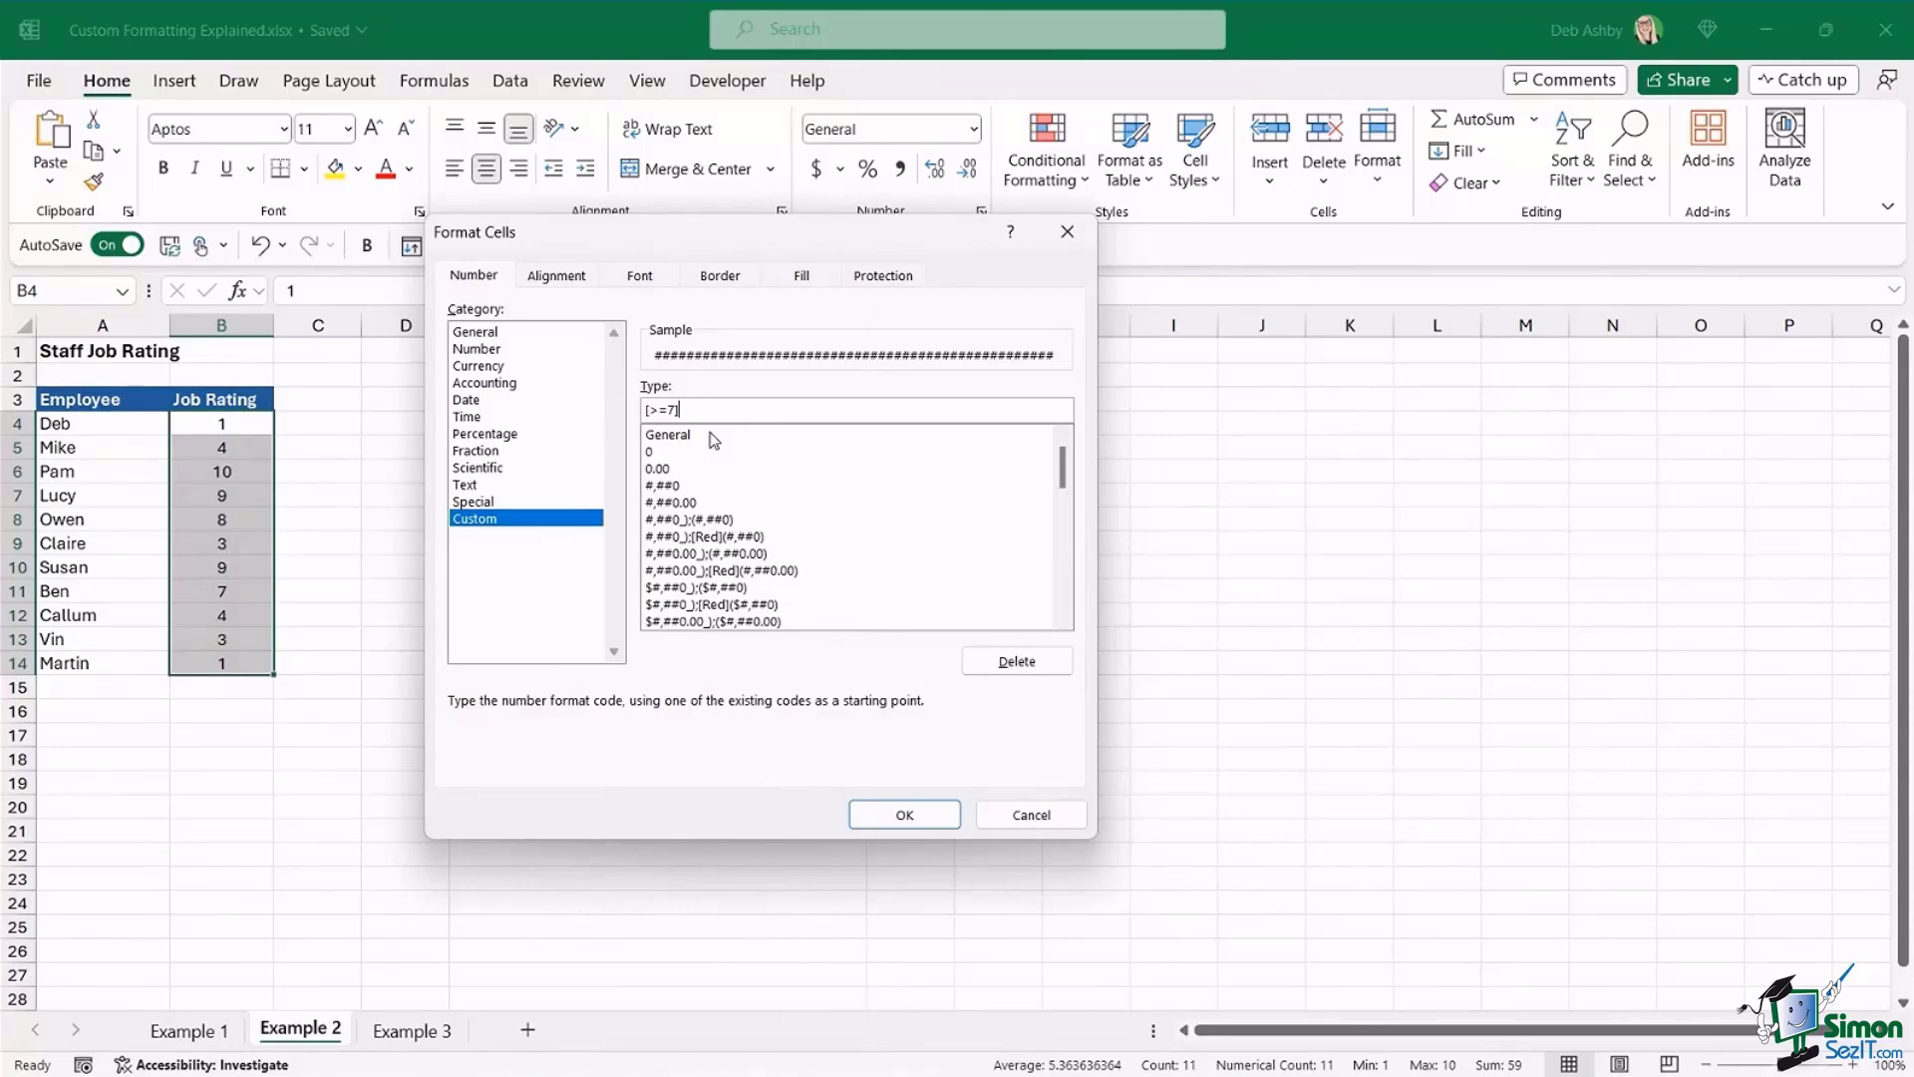
{"action": "type", "text": "\""}
{"action": "key", "text": "super+period"}
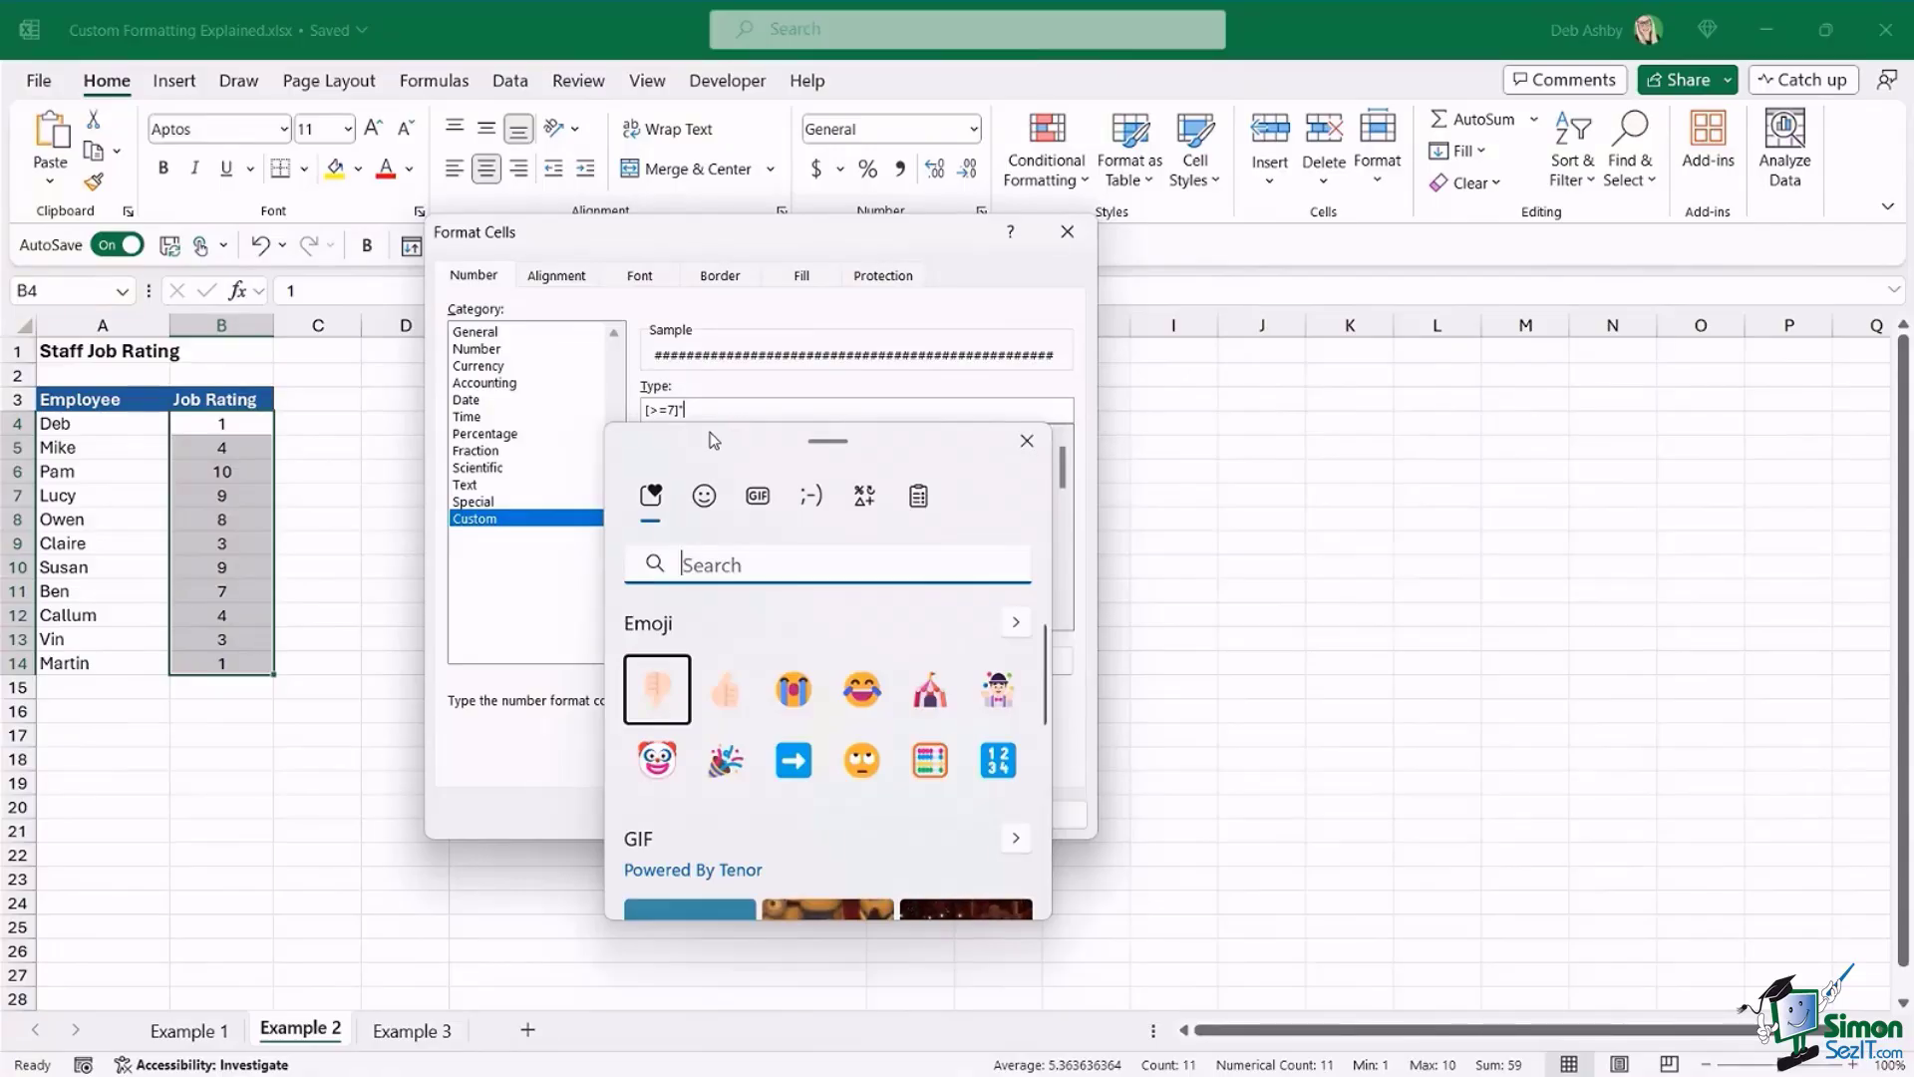
{"action": "left_click", "coordinate": [727, 689]}
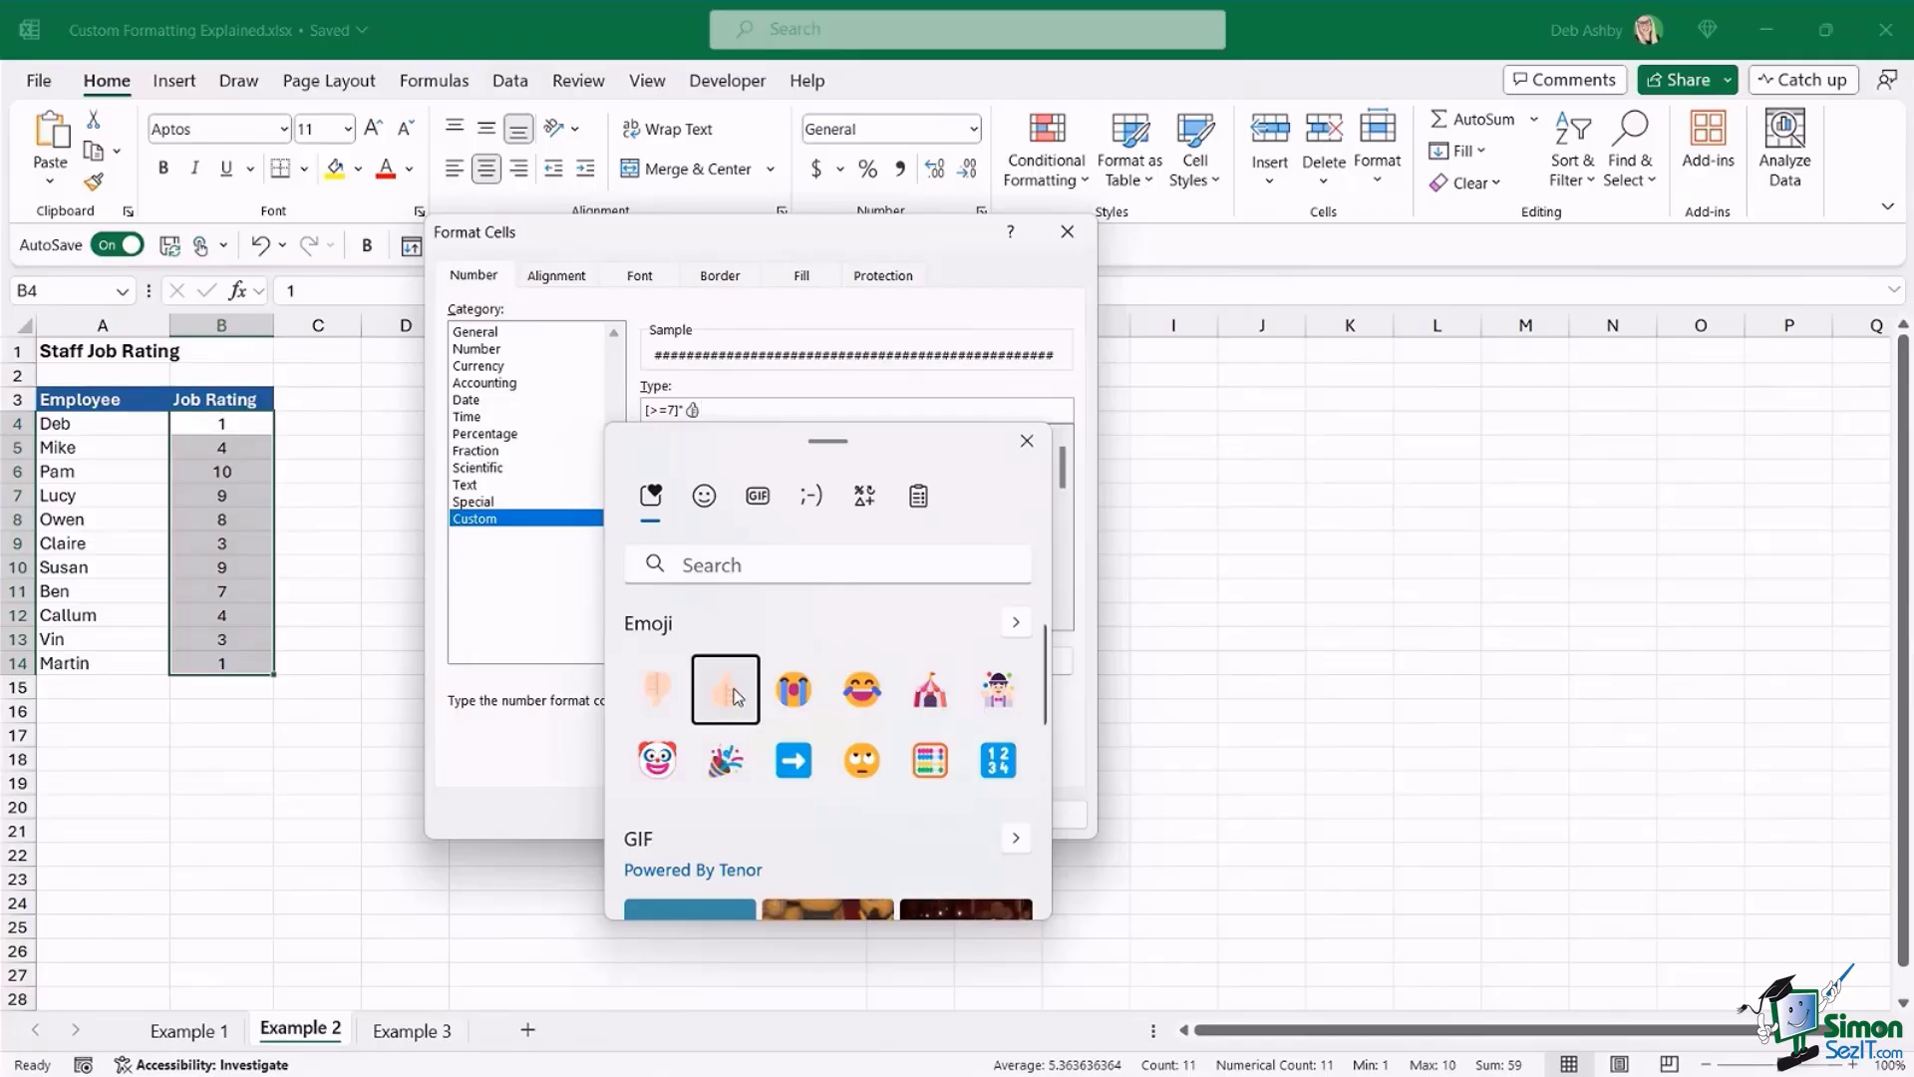
{"action": "left_click_drag", "start_coordinate": [715, 449], "coordinate": [792, 509]}
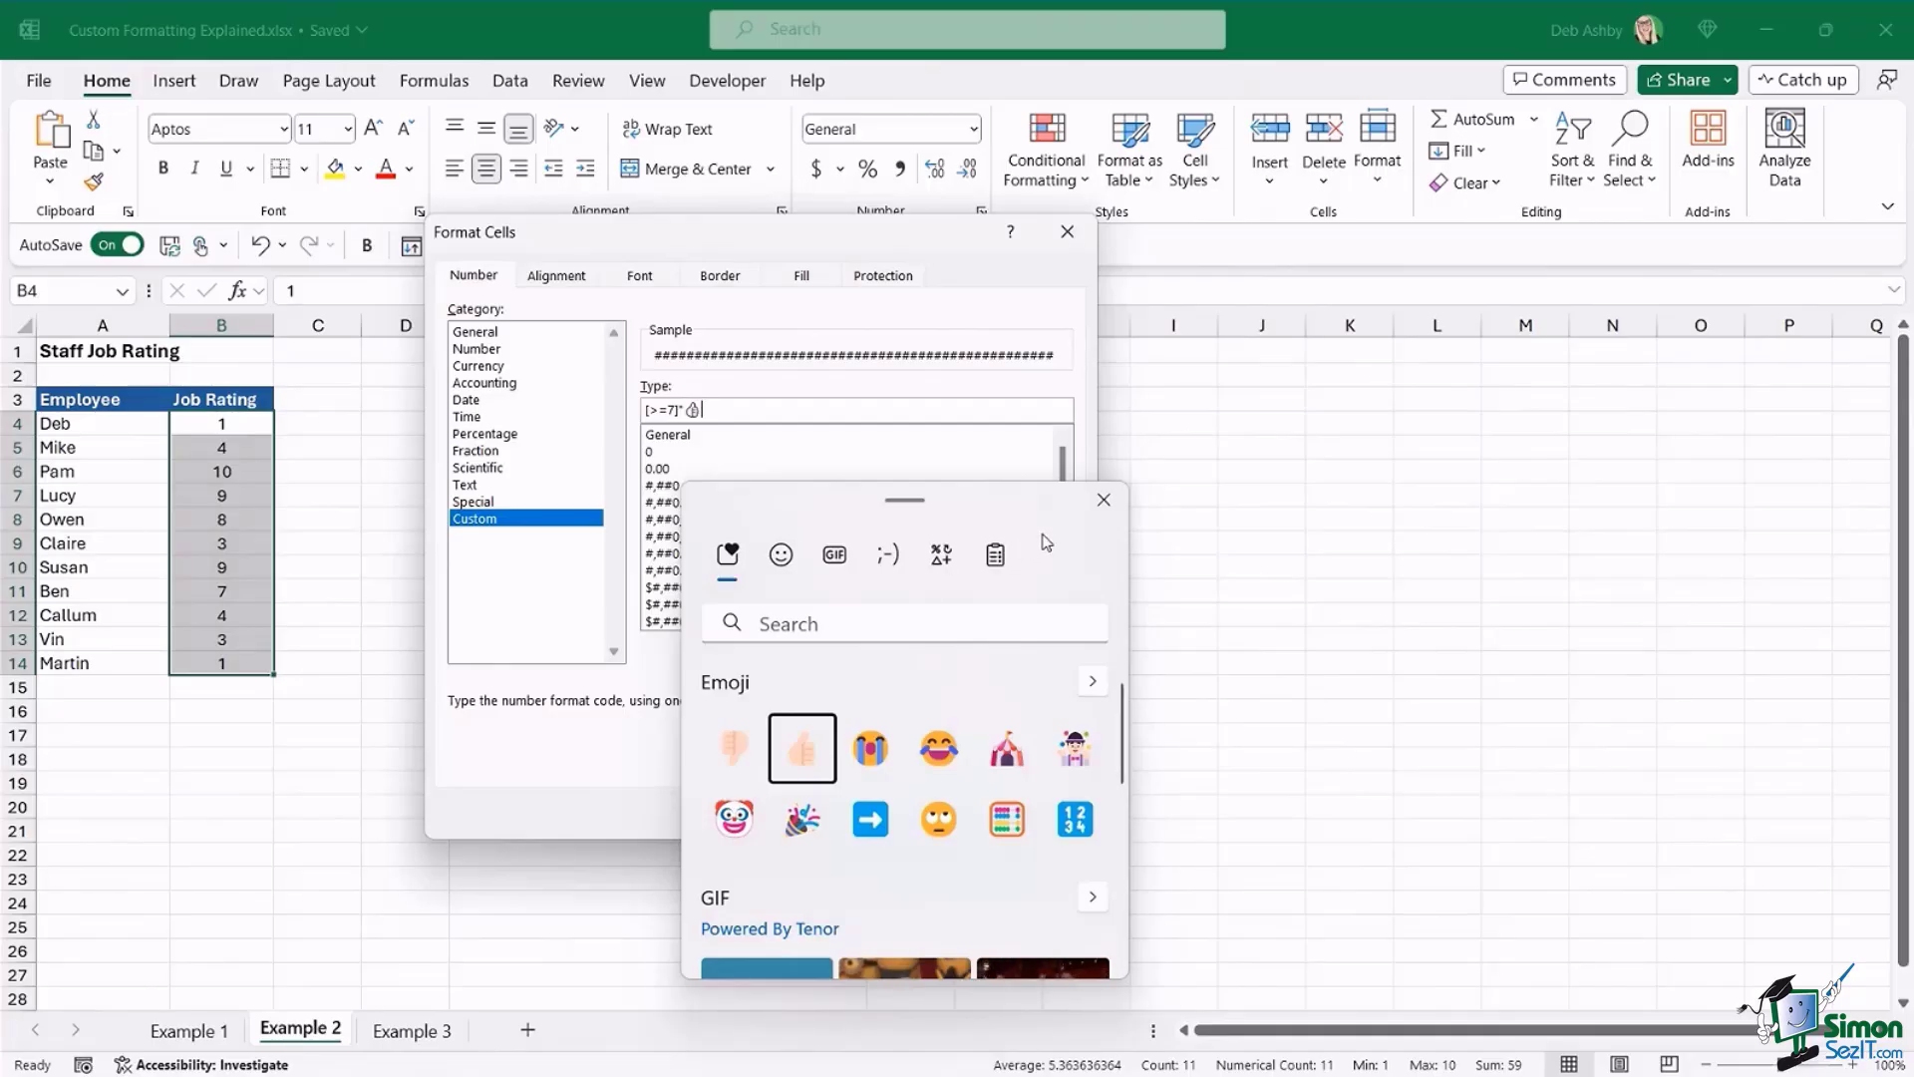
{"action": "left_click", "coordinate": [1103, 500]}
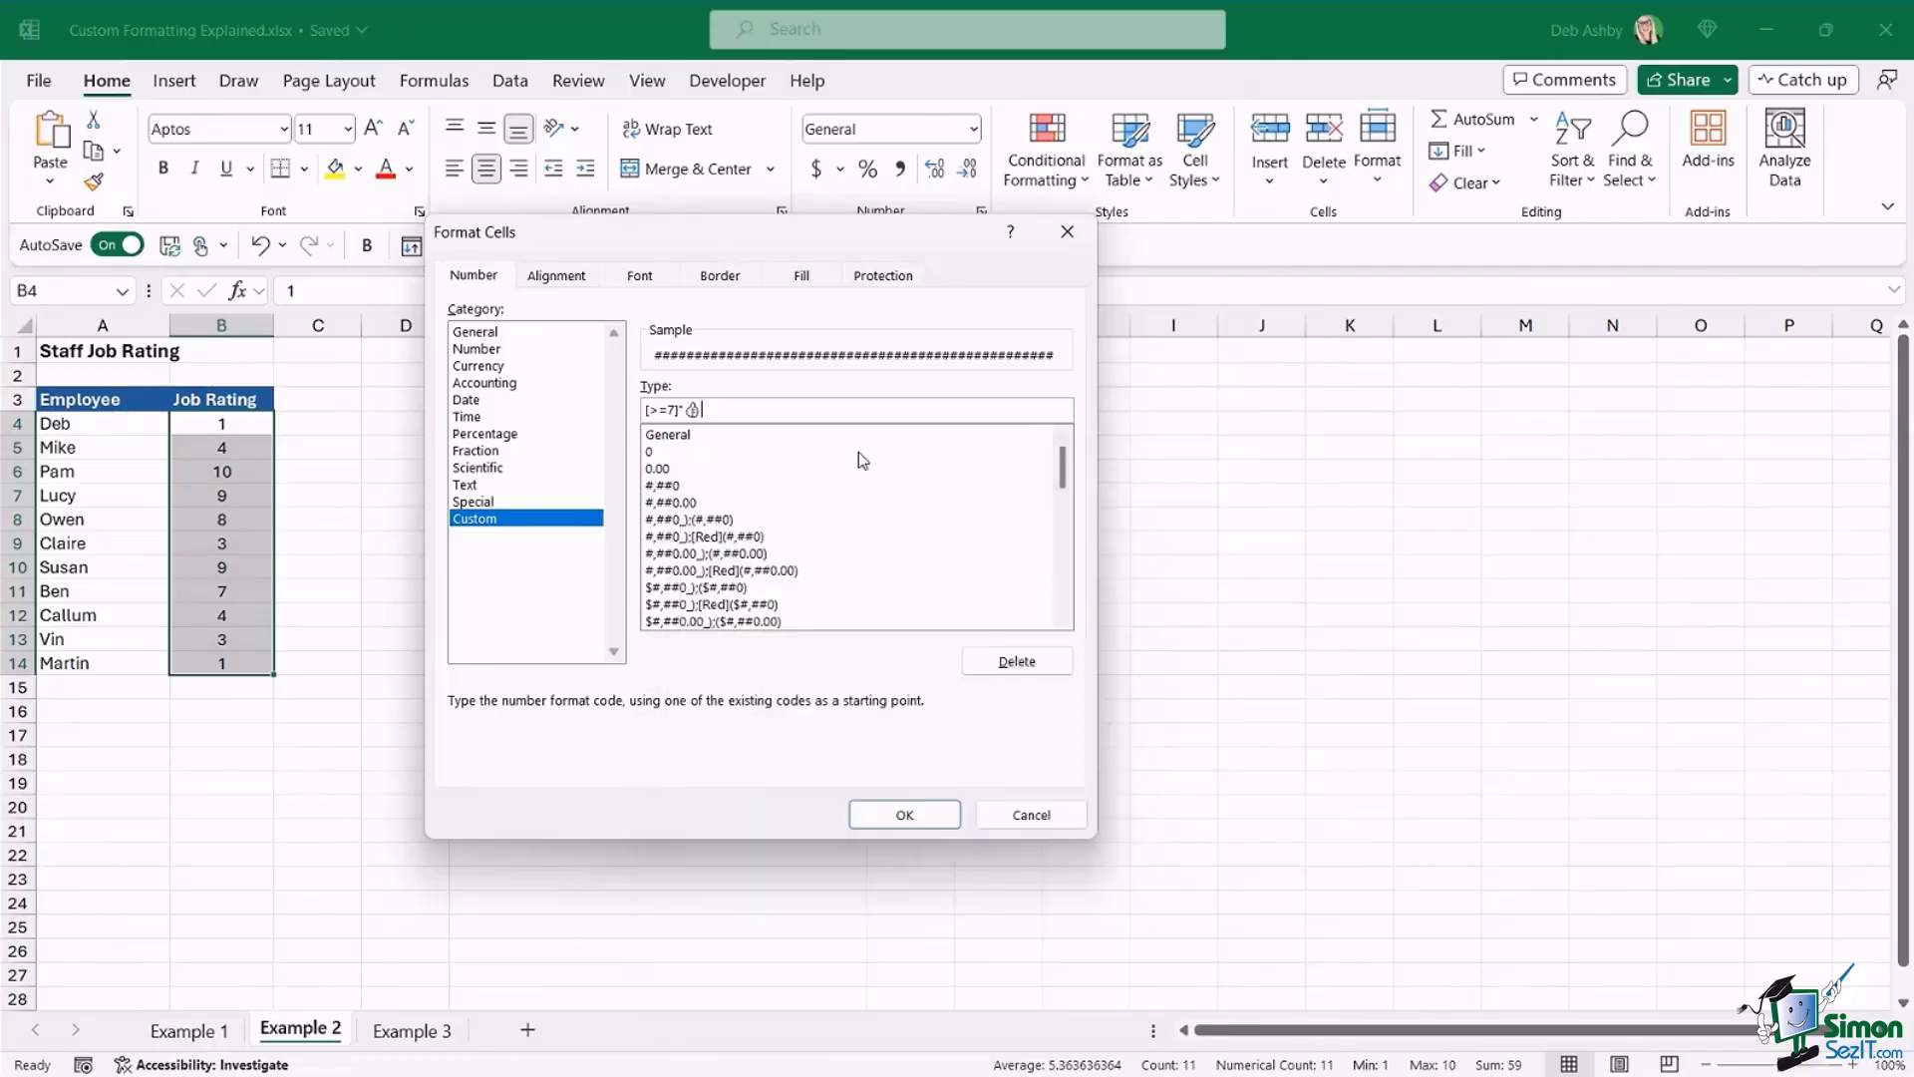
{"action": "type", "text": "\""}
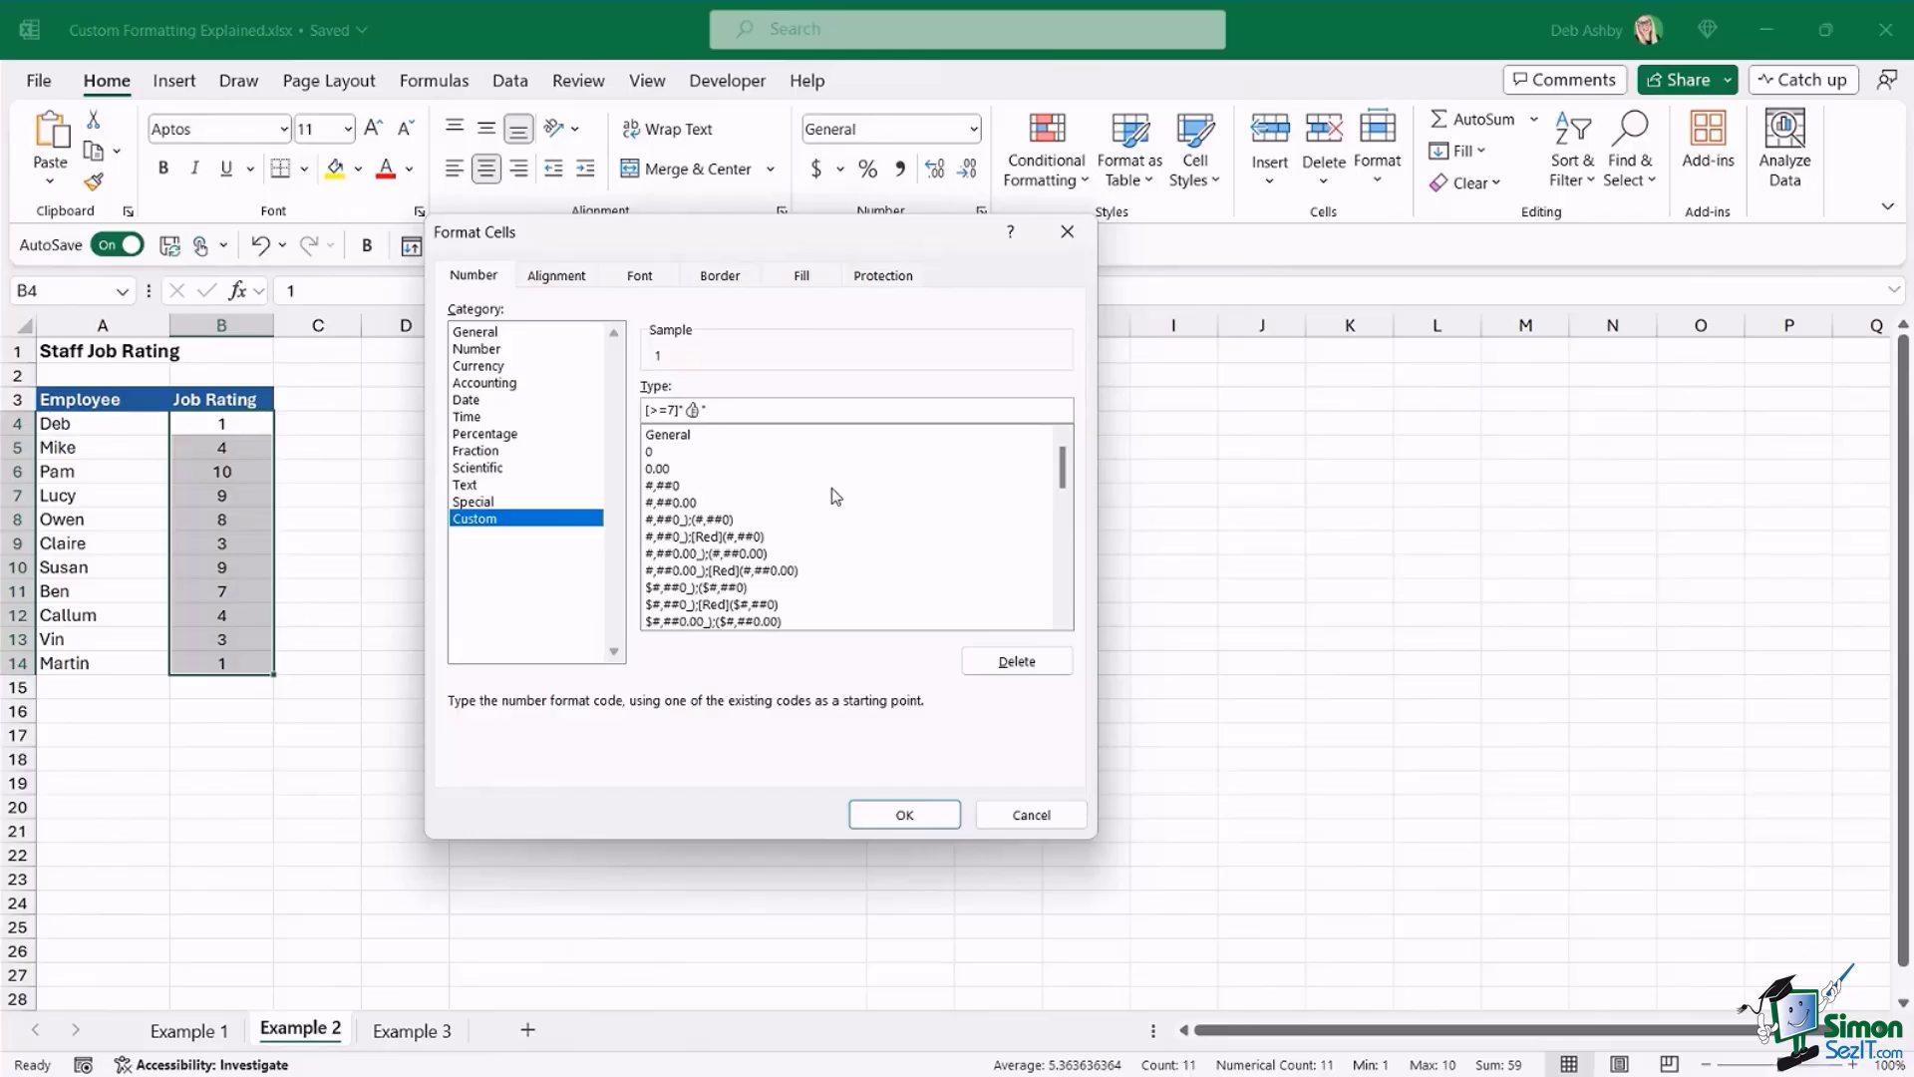
- Add a second section after a semicolon with the condition [<7] and a quoted thumbs-down emoji, and apply the format to B4:B14
{"action": "type", "text": ";"}
{"action": "type", "text": "[<7]\""}
{"action": "key", "text": "super+period"}
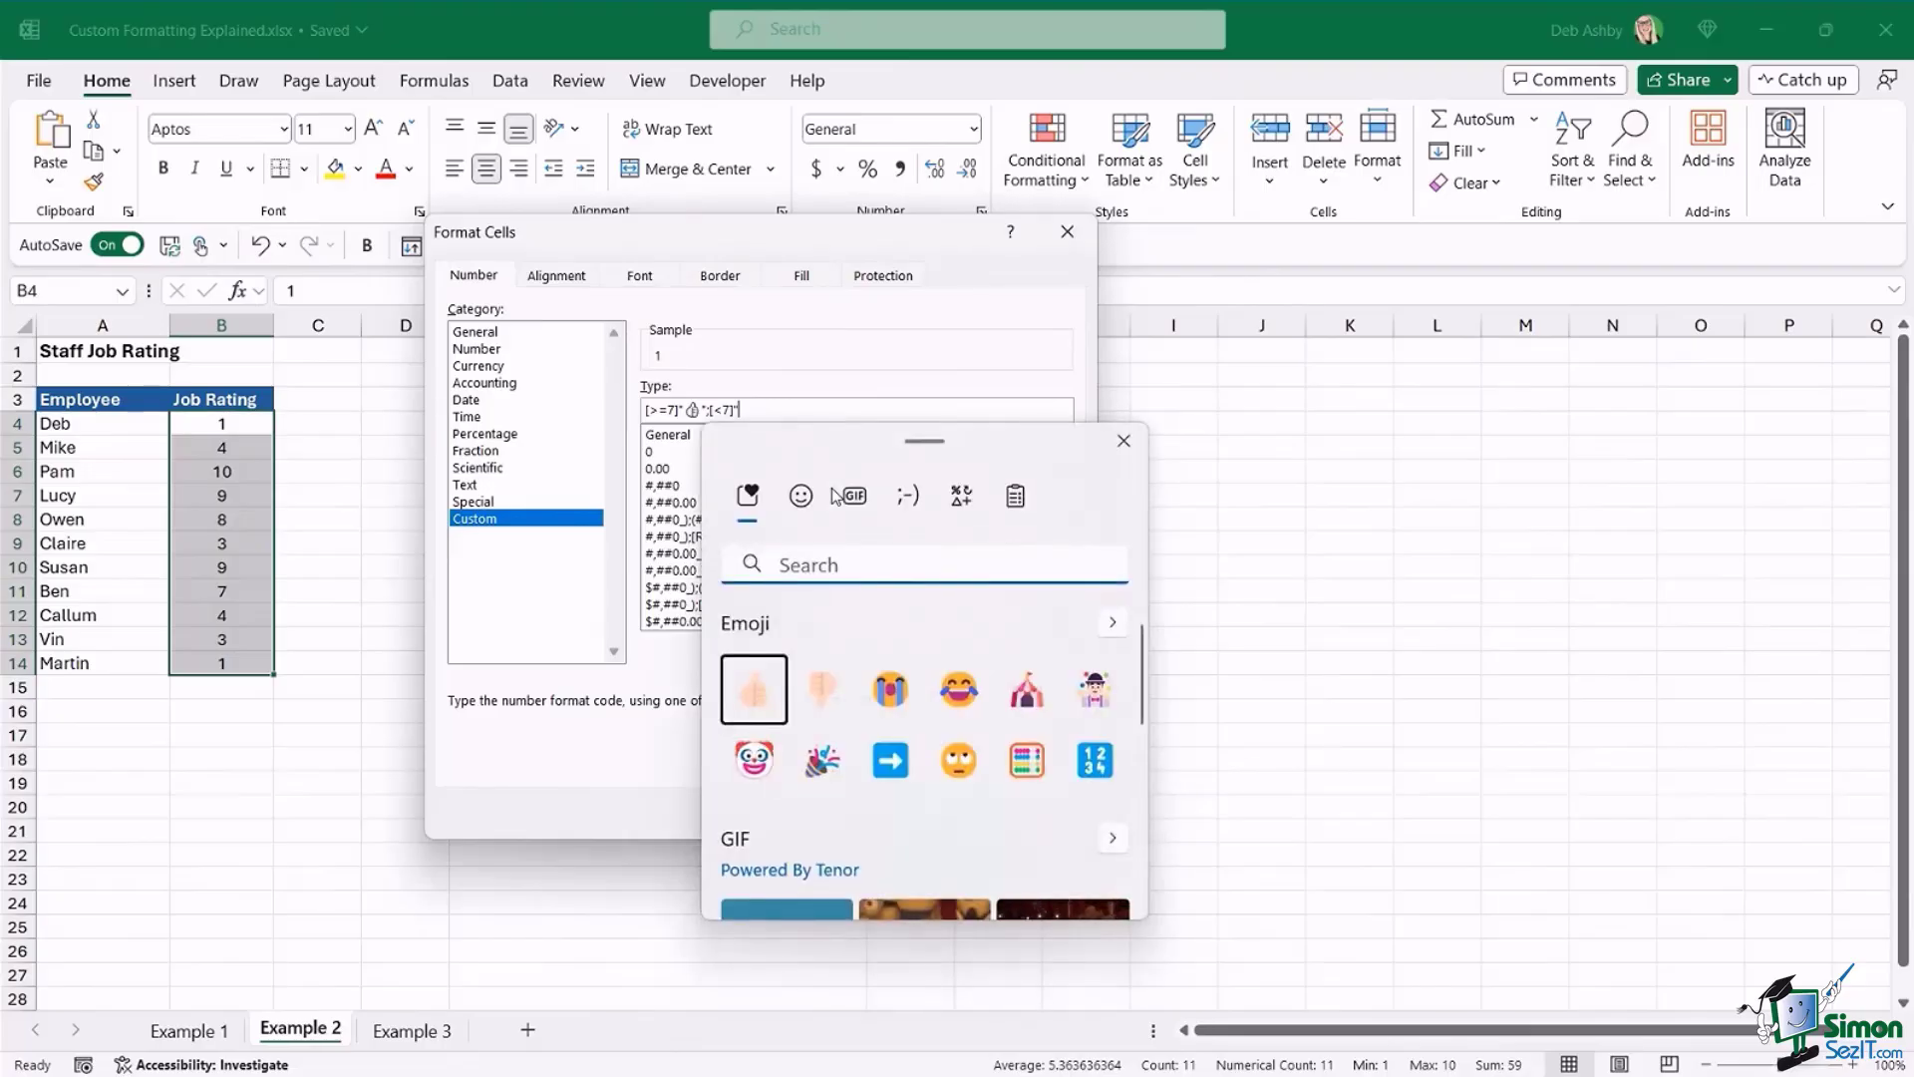
{"action": "left_click", "coordinate": [822, 697]}
{"action": "type", "text": "\""}
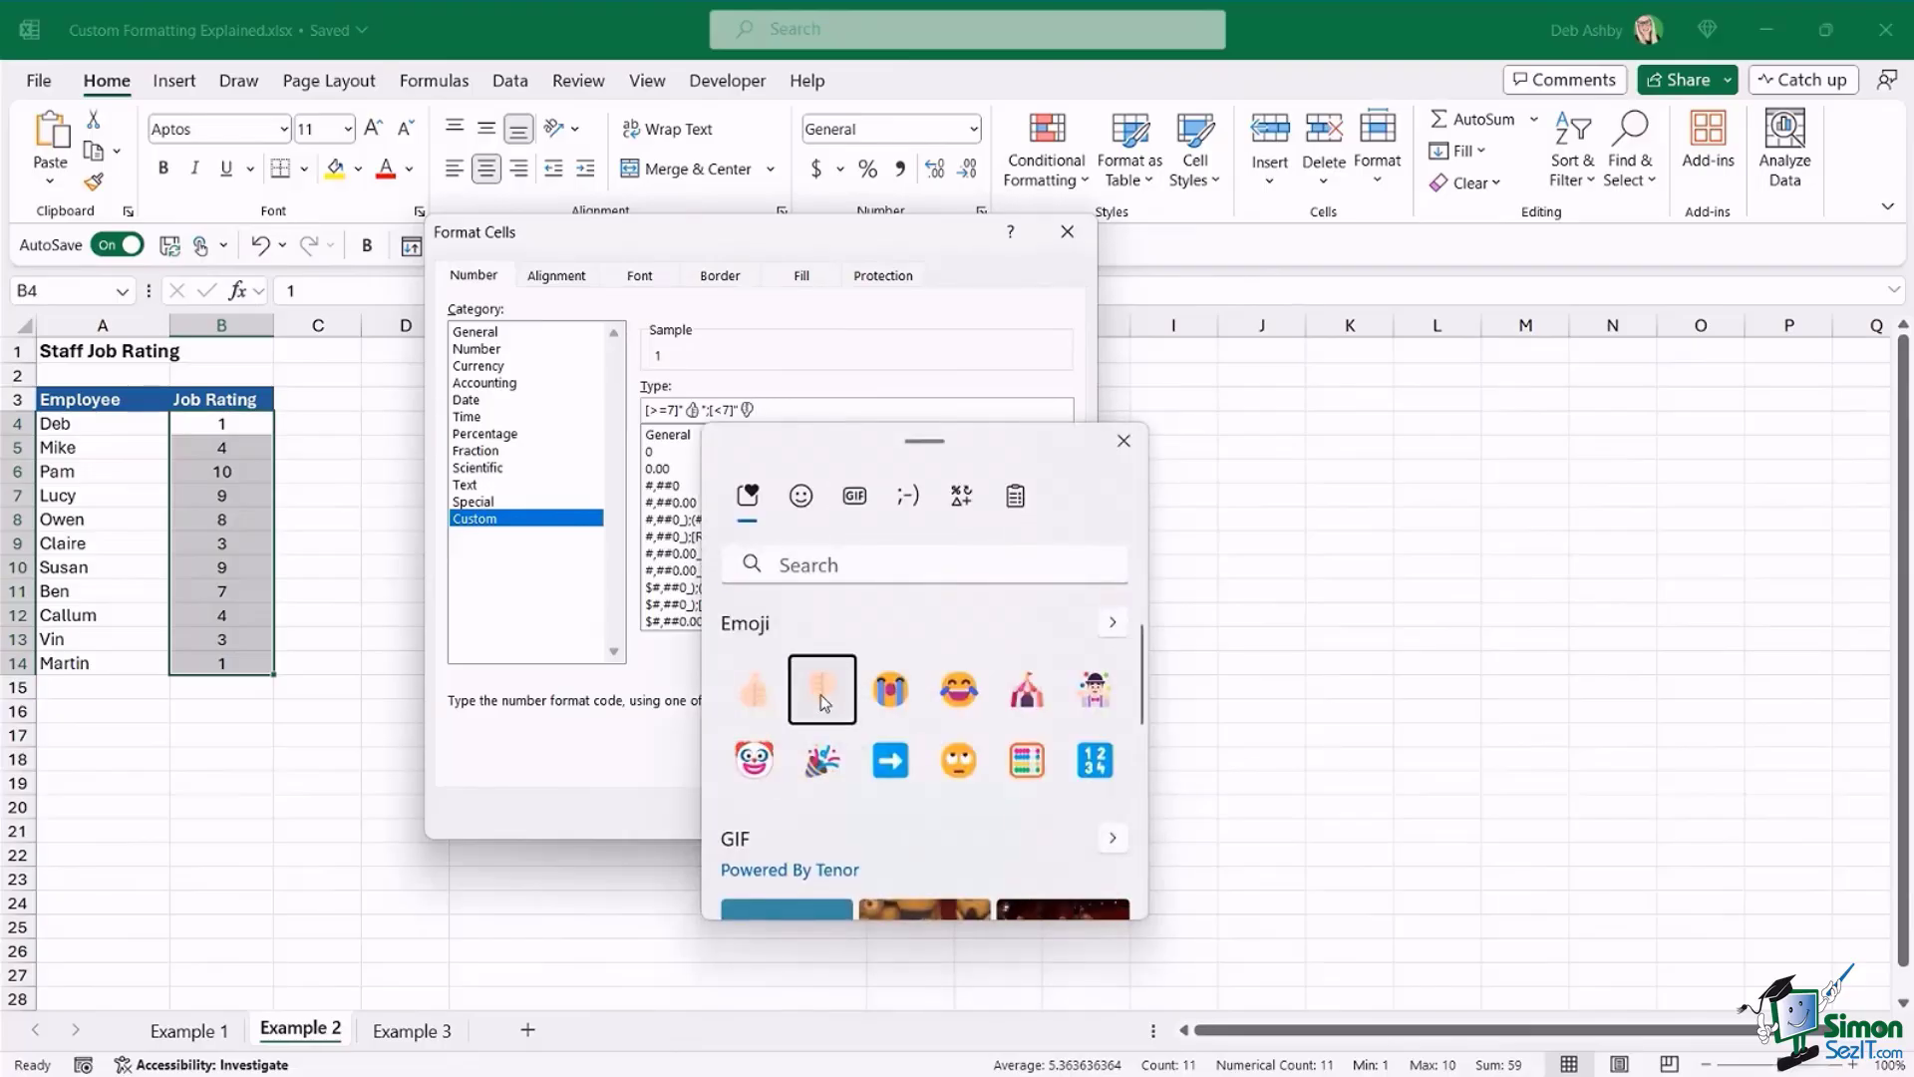
{"action": "key", "text": "Escape"}
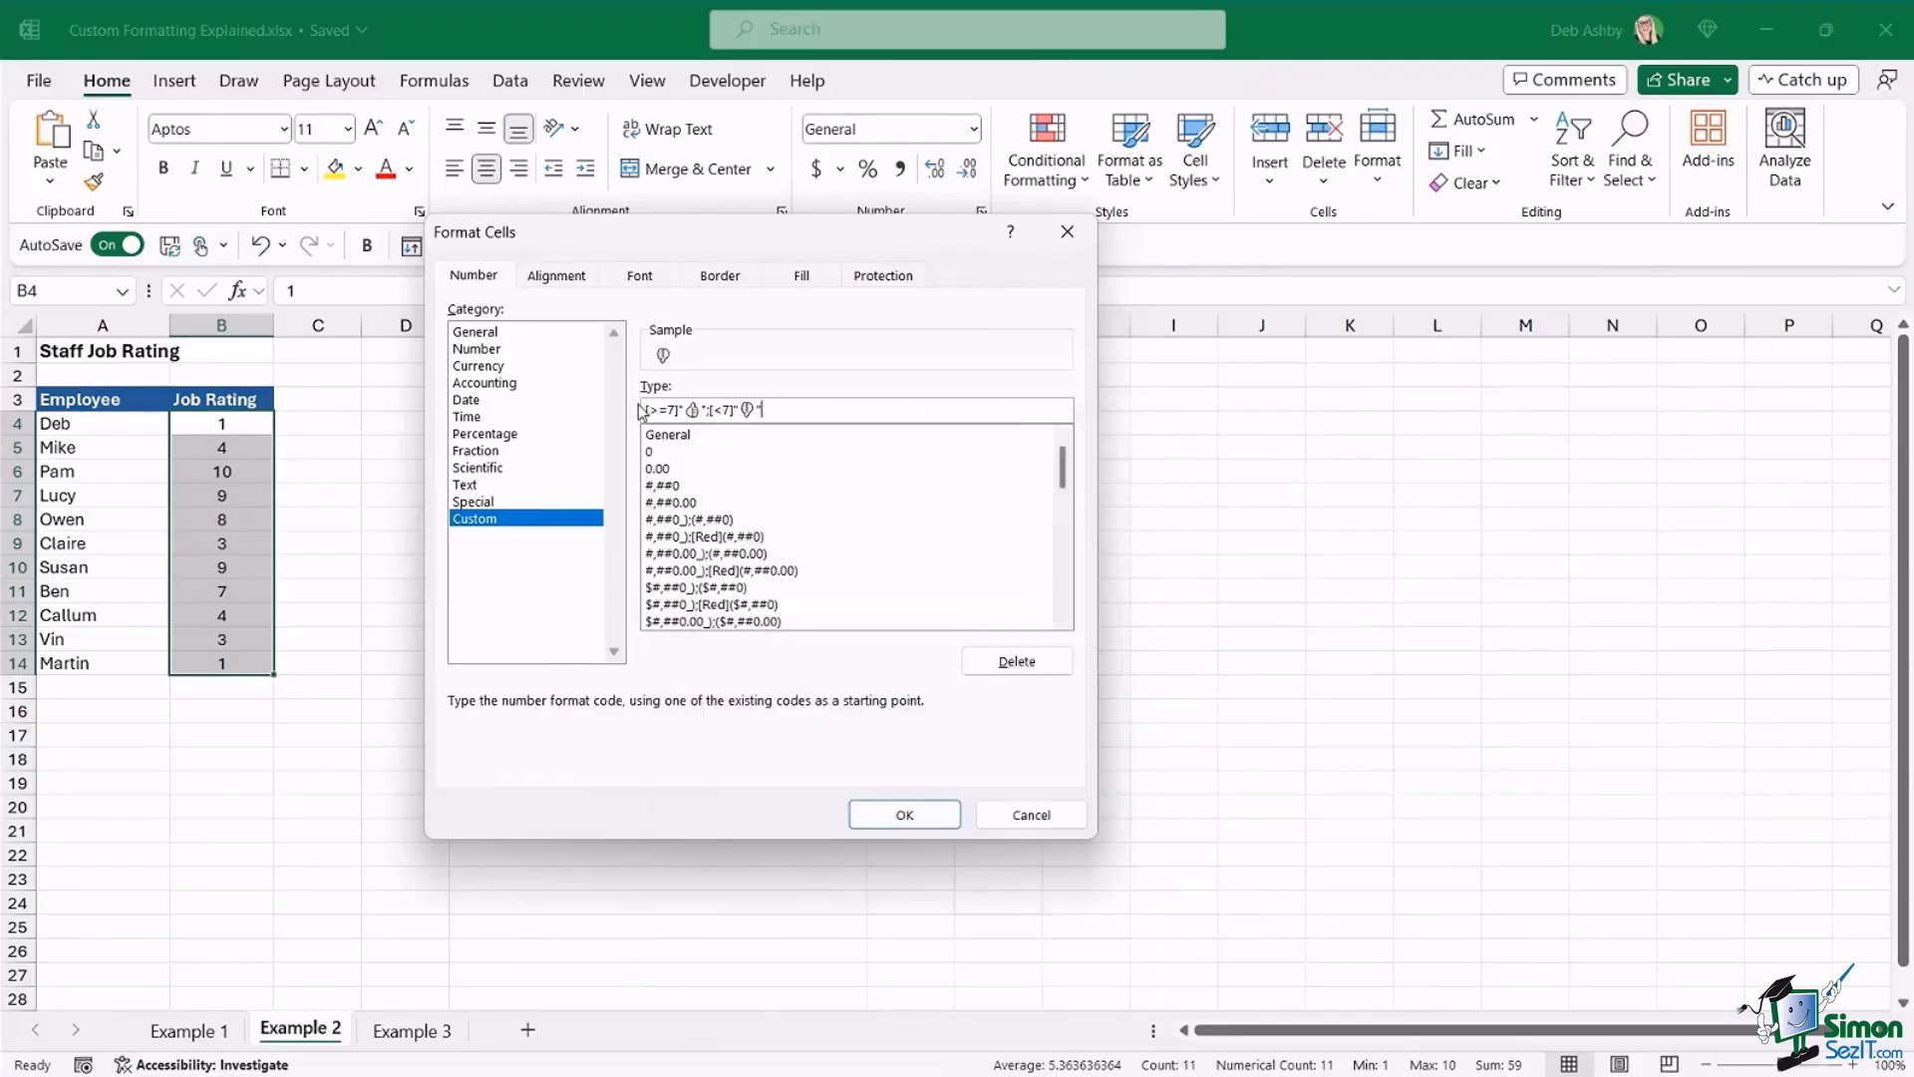
{"action": "left_click", "coordinate": [904, 815]}
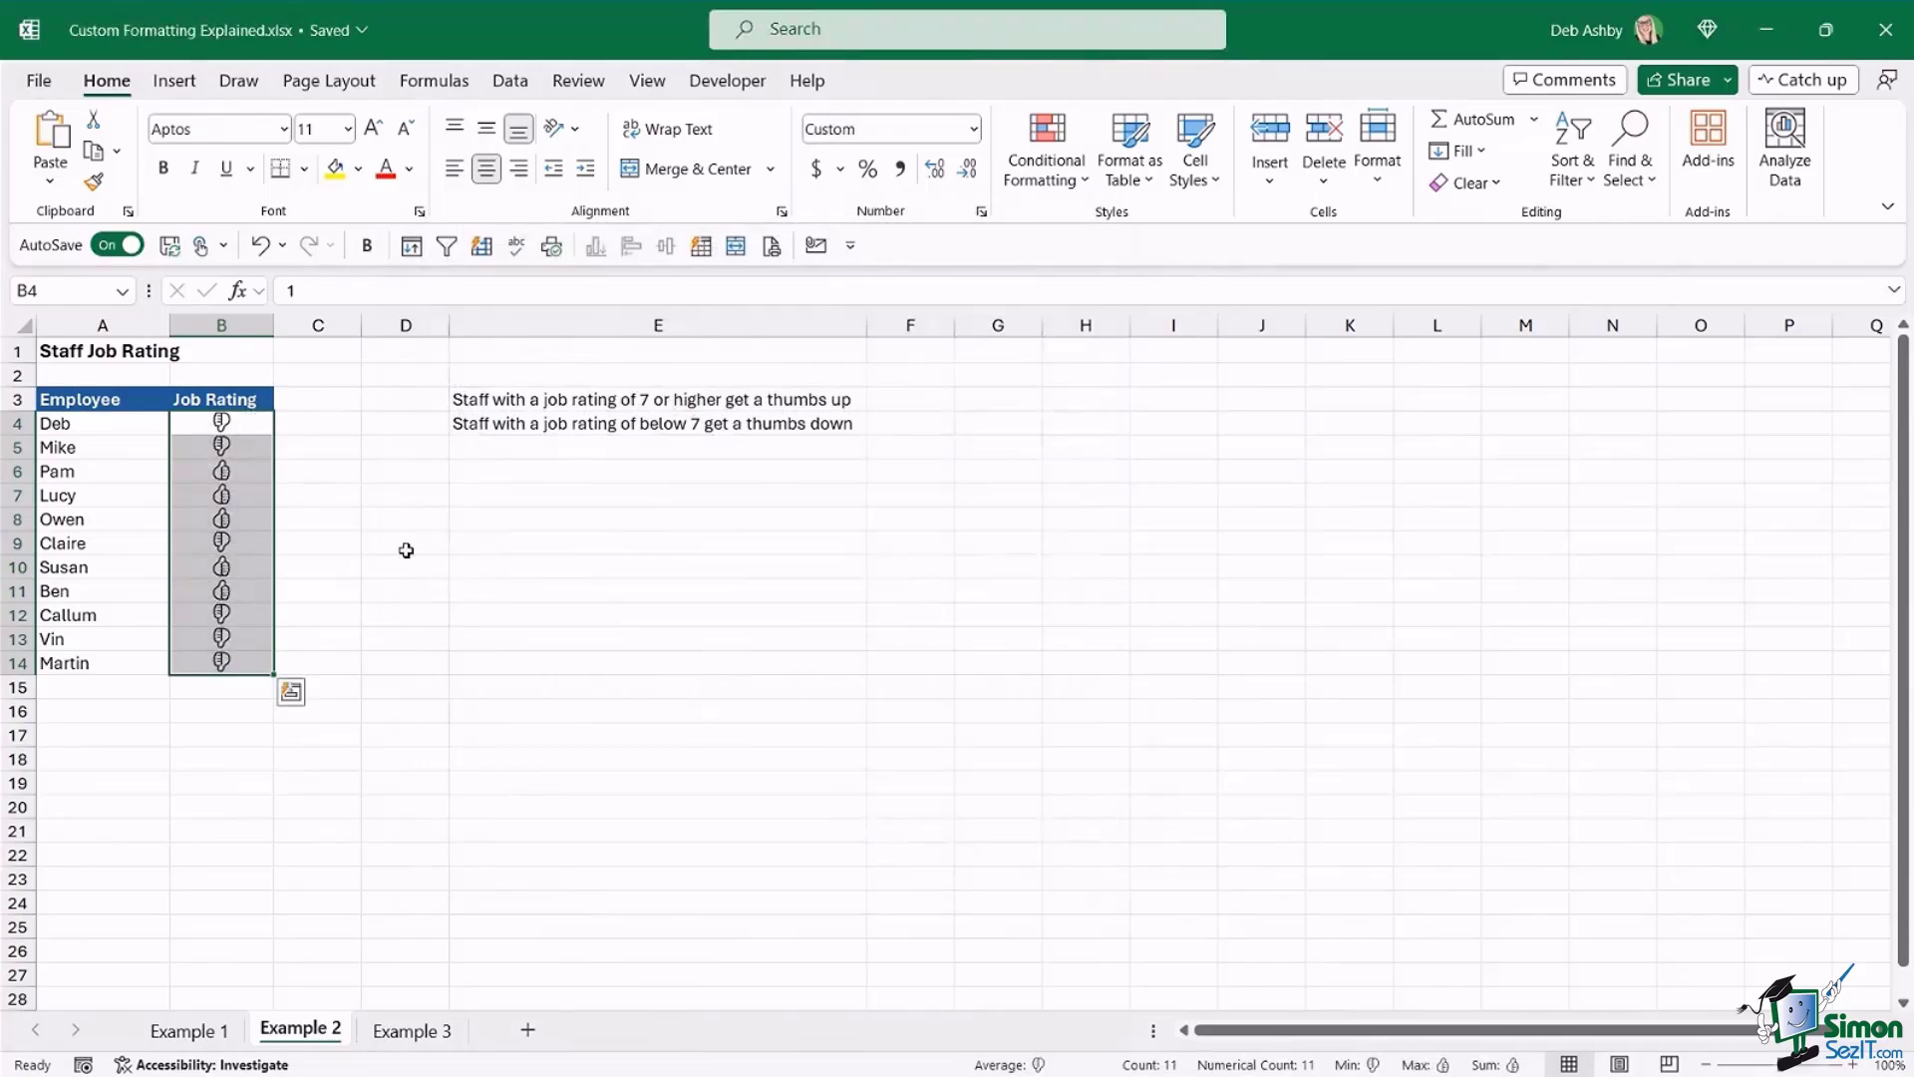
- Check the underlying rating values behind the thumb symbols in cells B4, B5 and B6
{"action": "left_click", "coordinate": [246, 428]}
{"action": "left_click", "coordinate": [249, 444]}
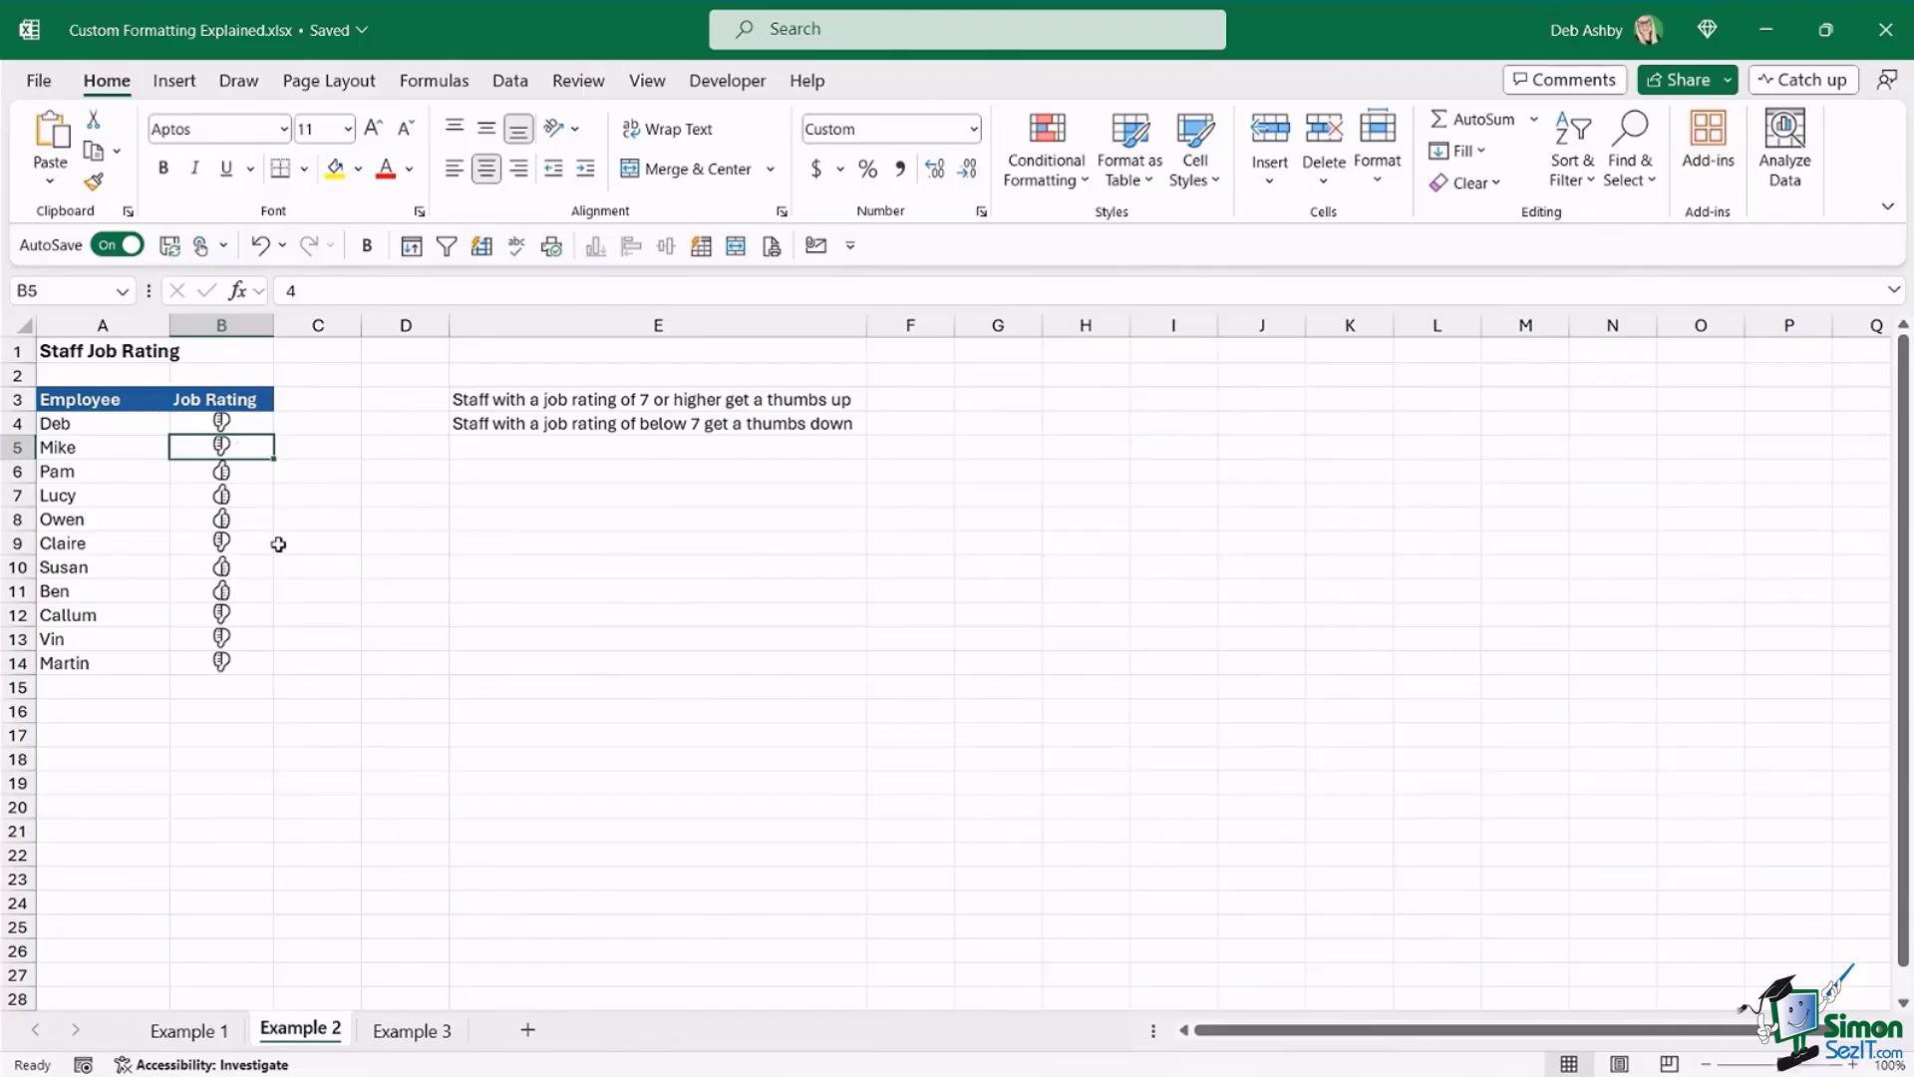
{"action": "left_click", "coordinate": [424, 498]}
{"action": "left_click", "coordinate": [239, 423]}
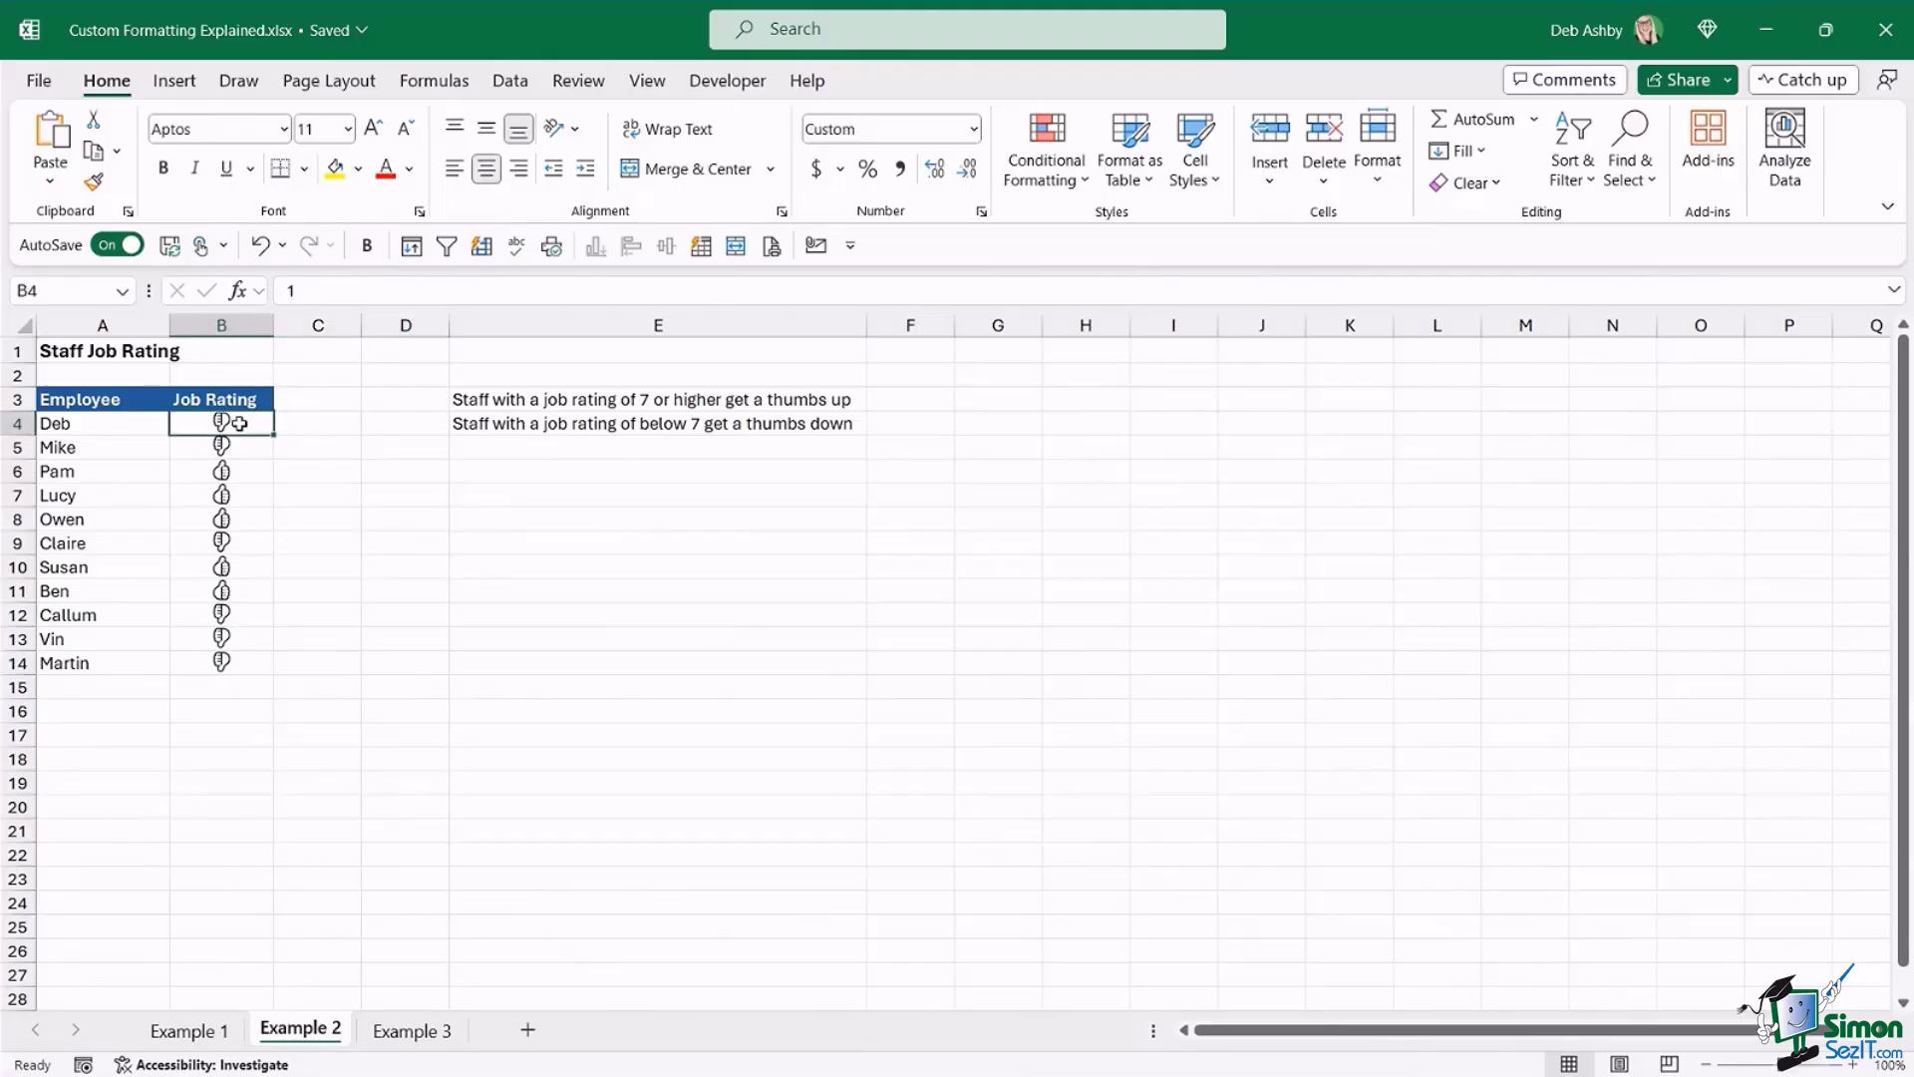
{"action": "left_click", "coordinate": [243, 453]}
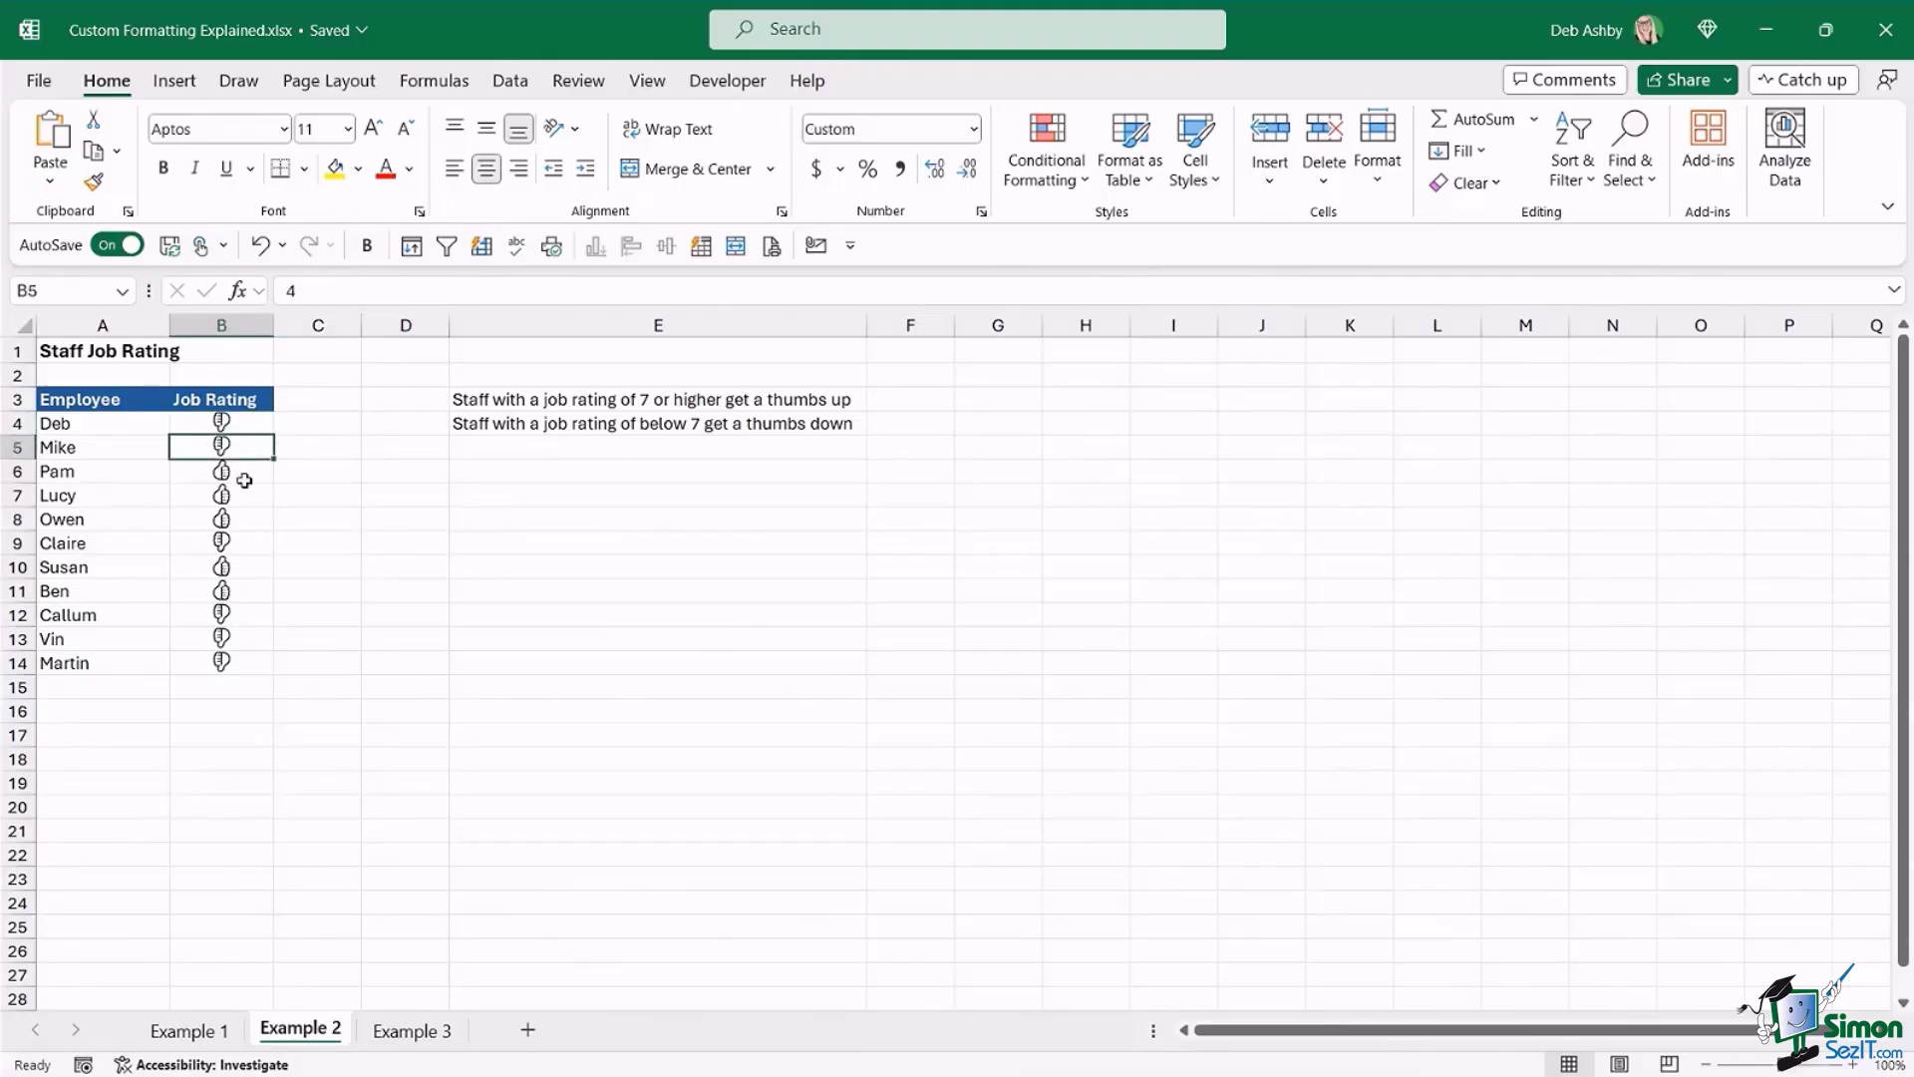
{"action": "left_click", "coordinate": [244, 476]}
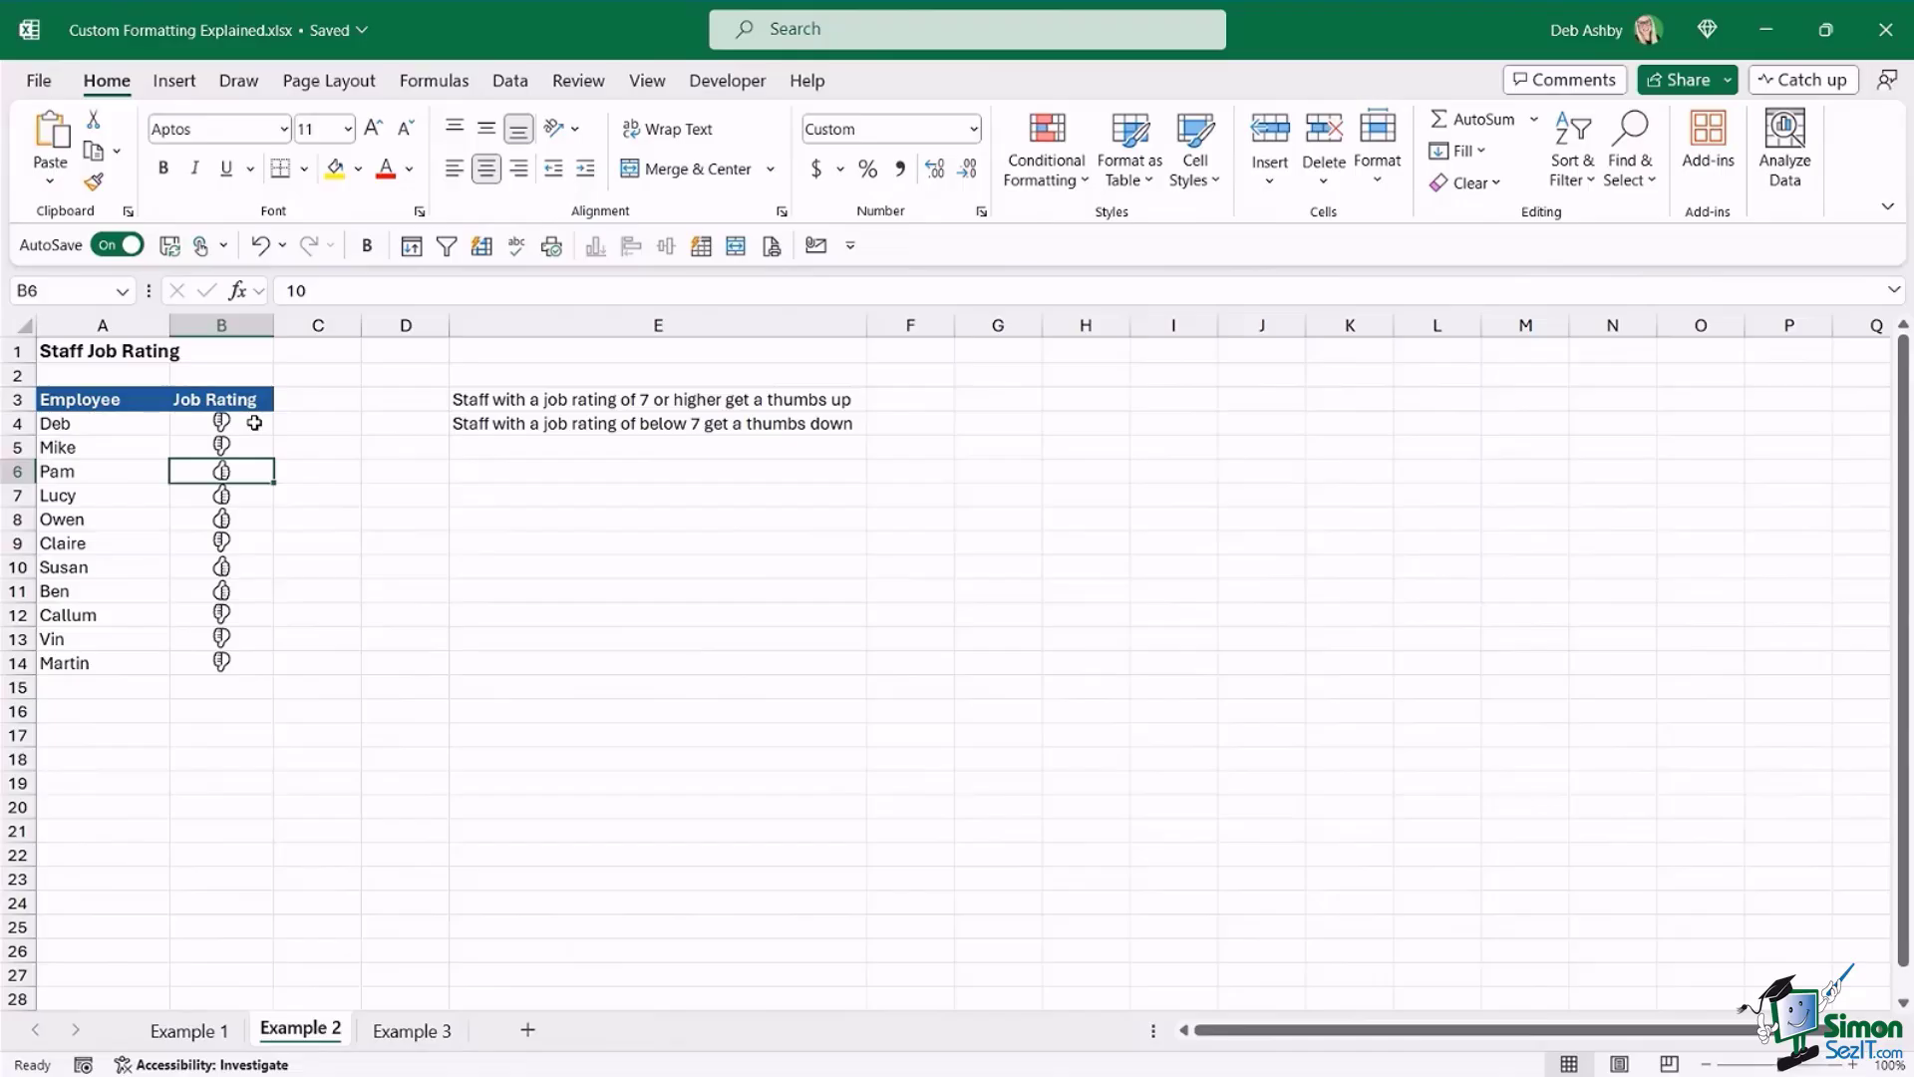
{"action": "left_click", "coordinate": [217, 687]}
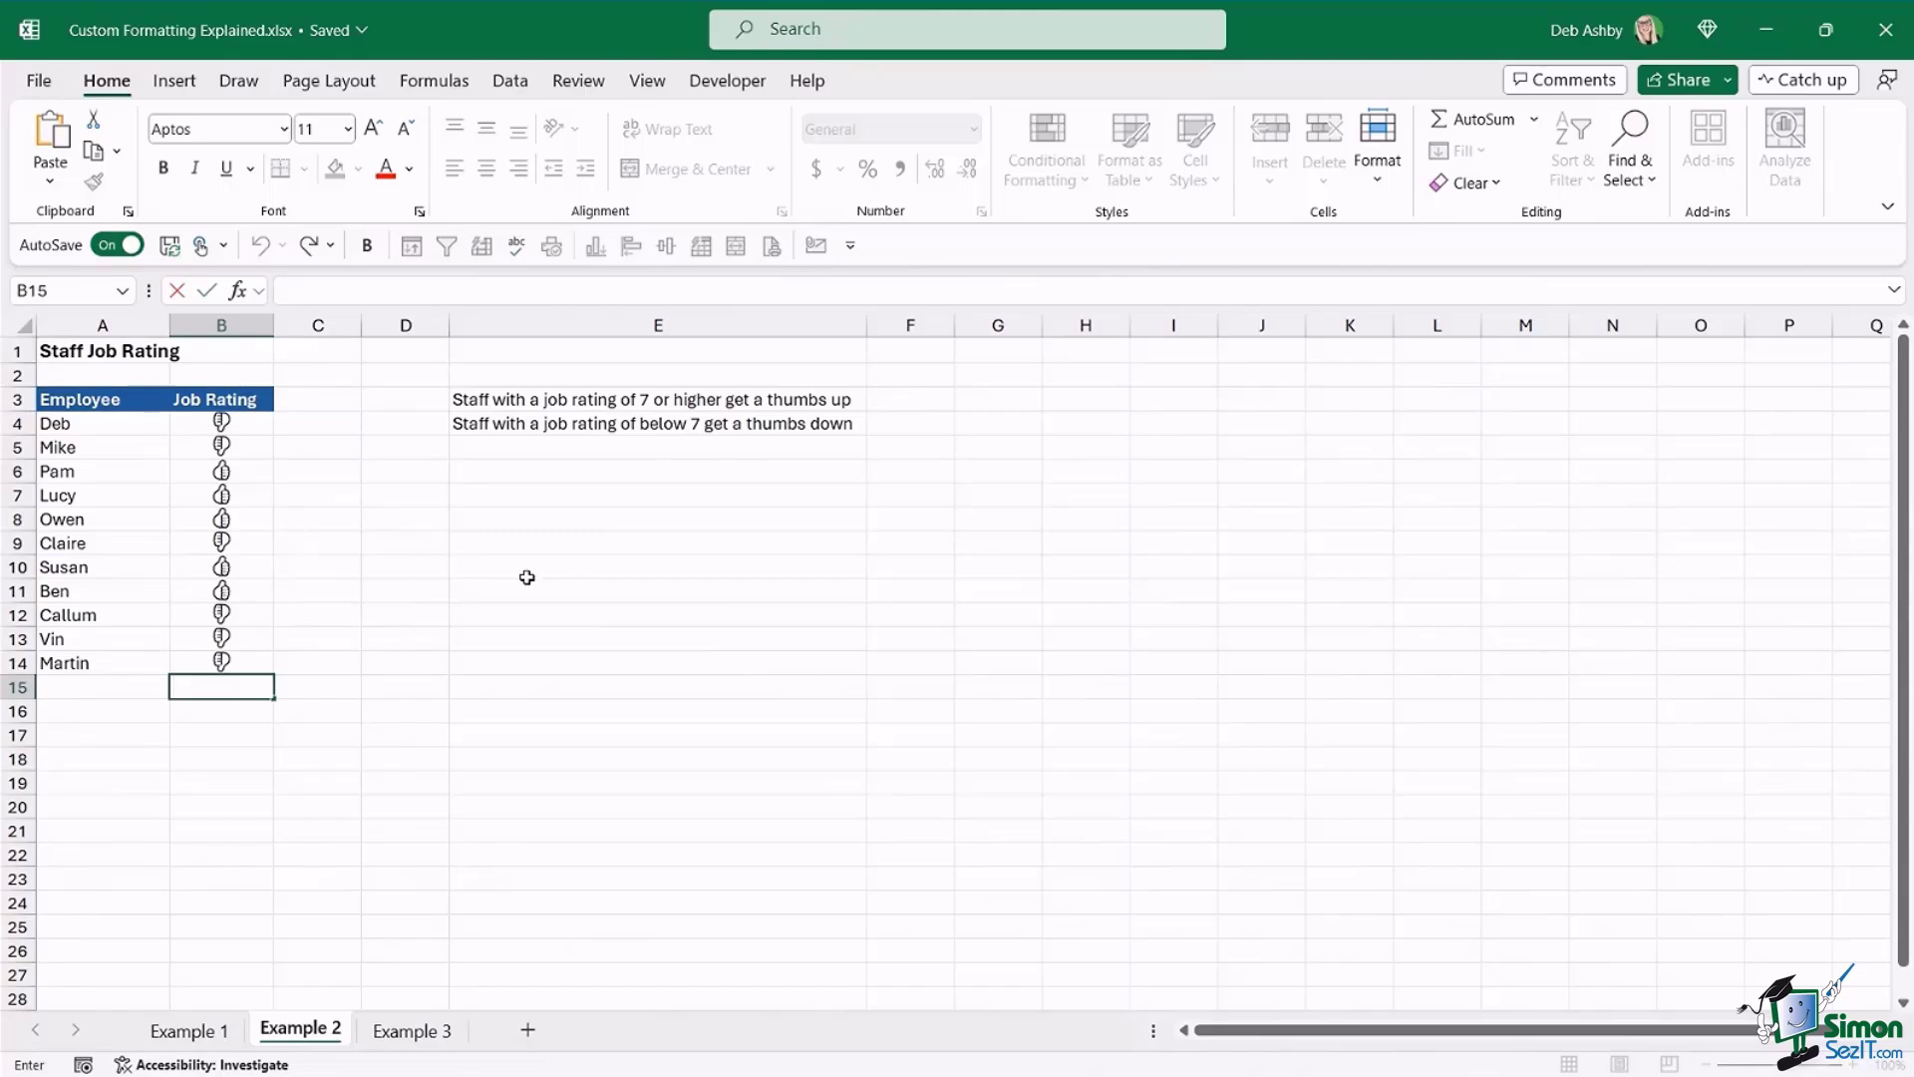
- Total the job ratings in cell B15 with the formula =SUM(B4:B14)
{"action": "key", "text": "Escape"}
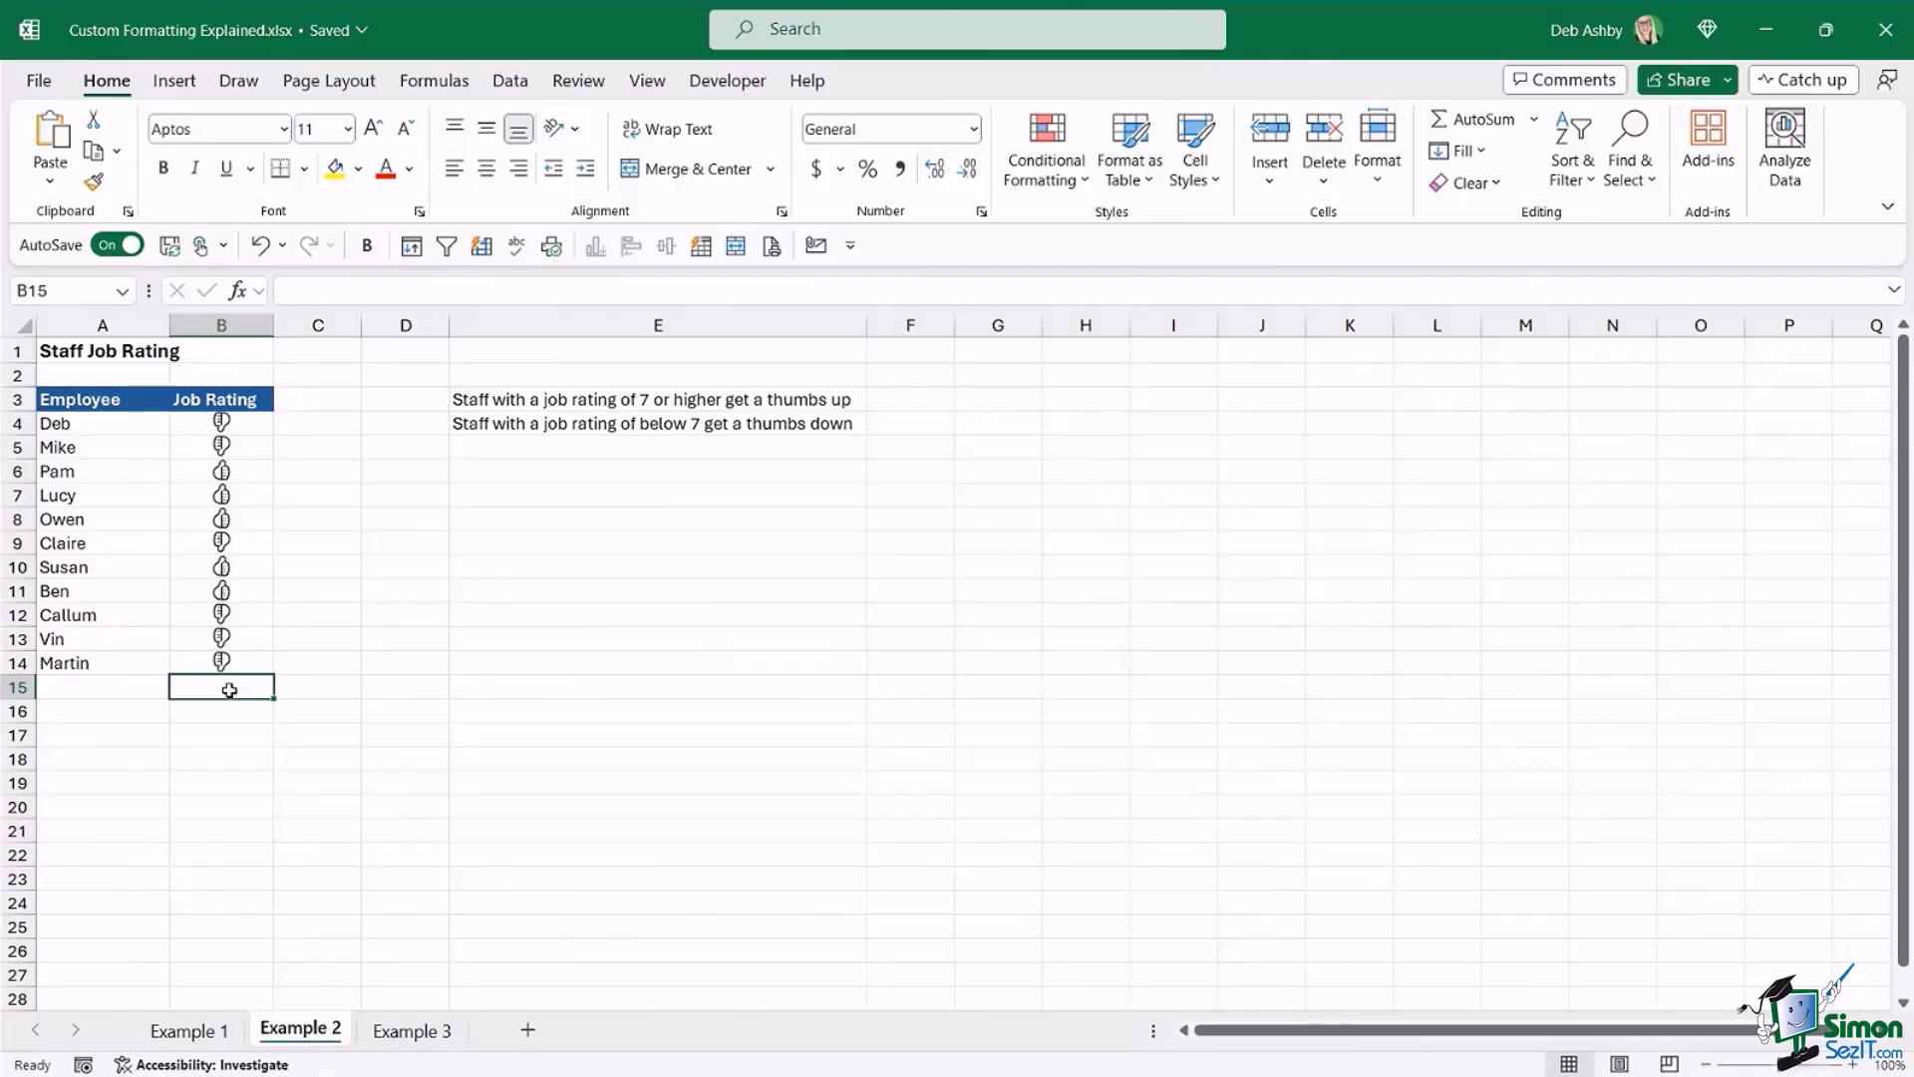
{"action": "type", "text": "=SUM("}
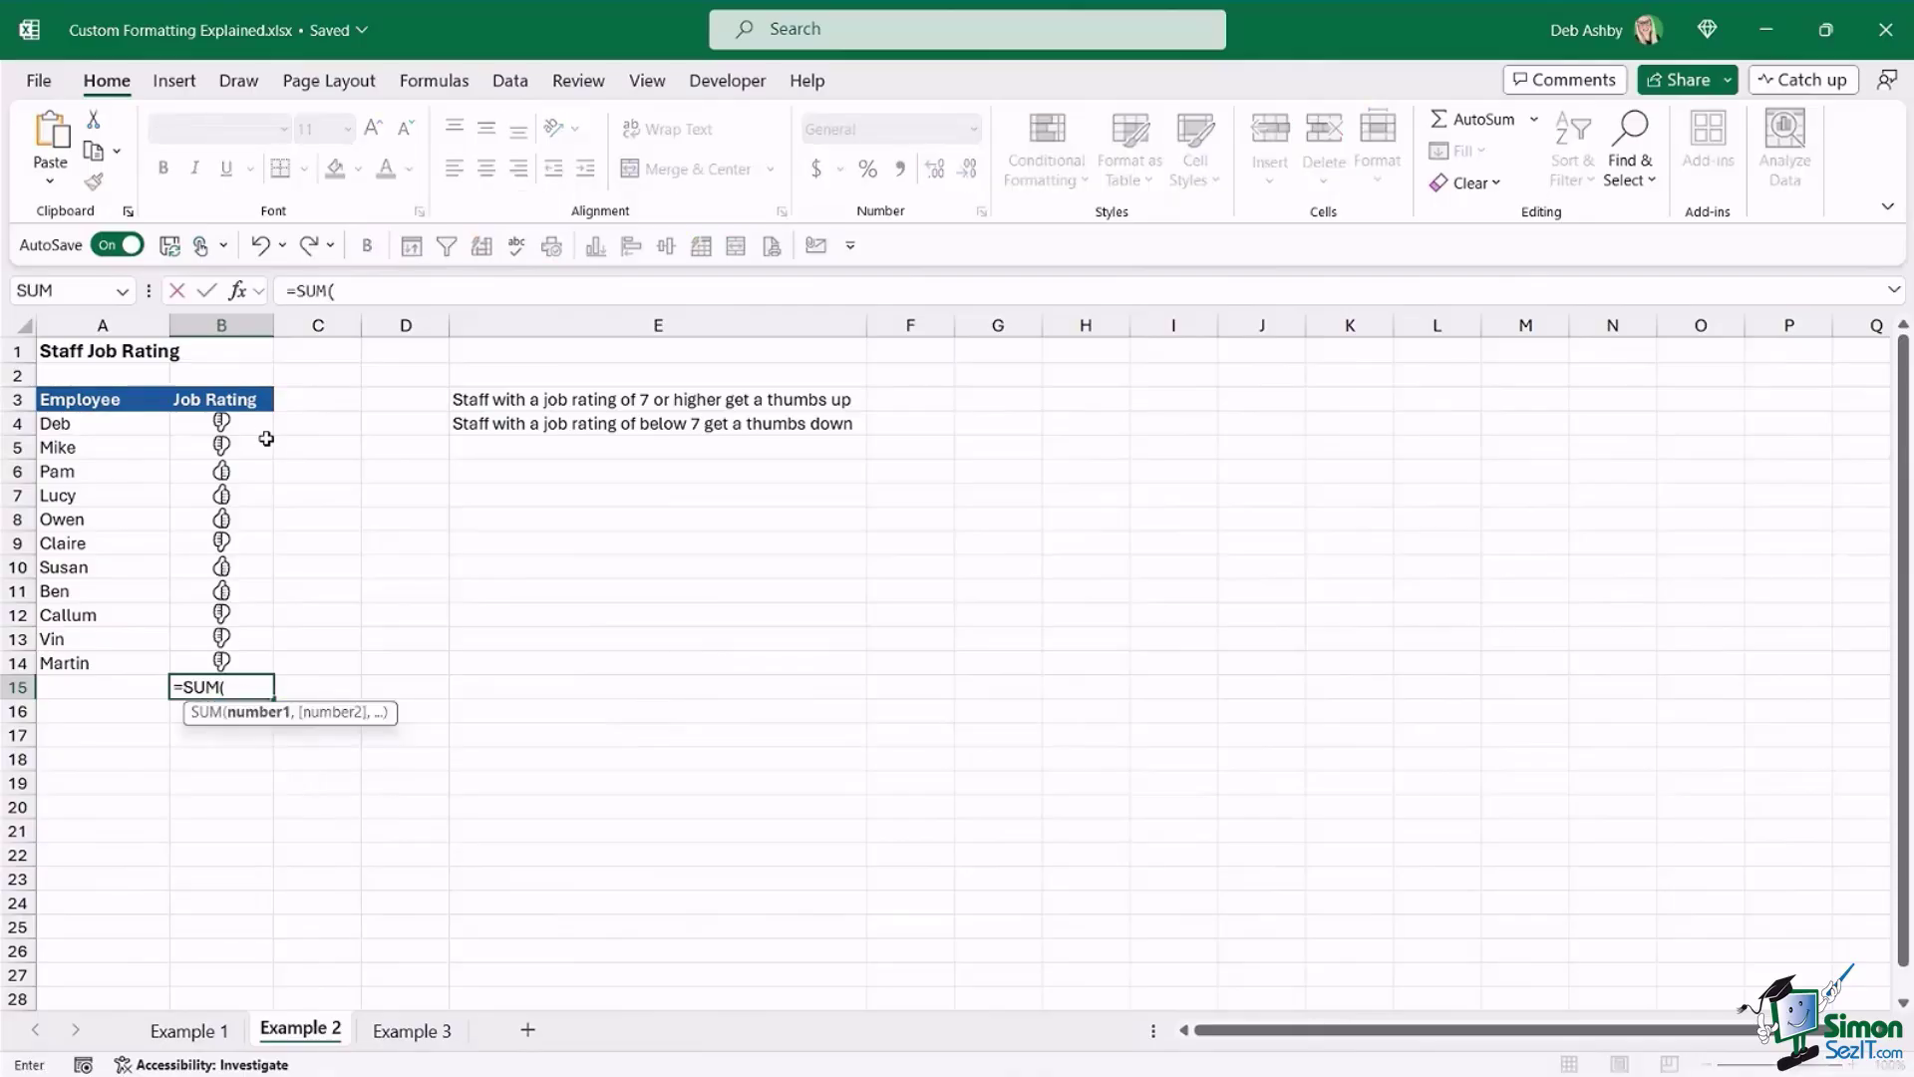
{"action": "left_click_drag", "start_coordinate": [264, 424], "coordinate": [244, 662]}
{"action": "type", "text": ")"}
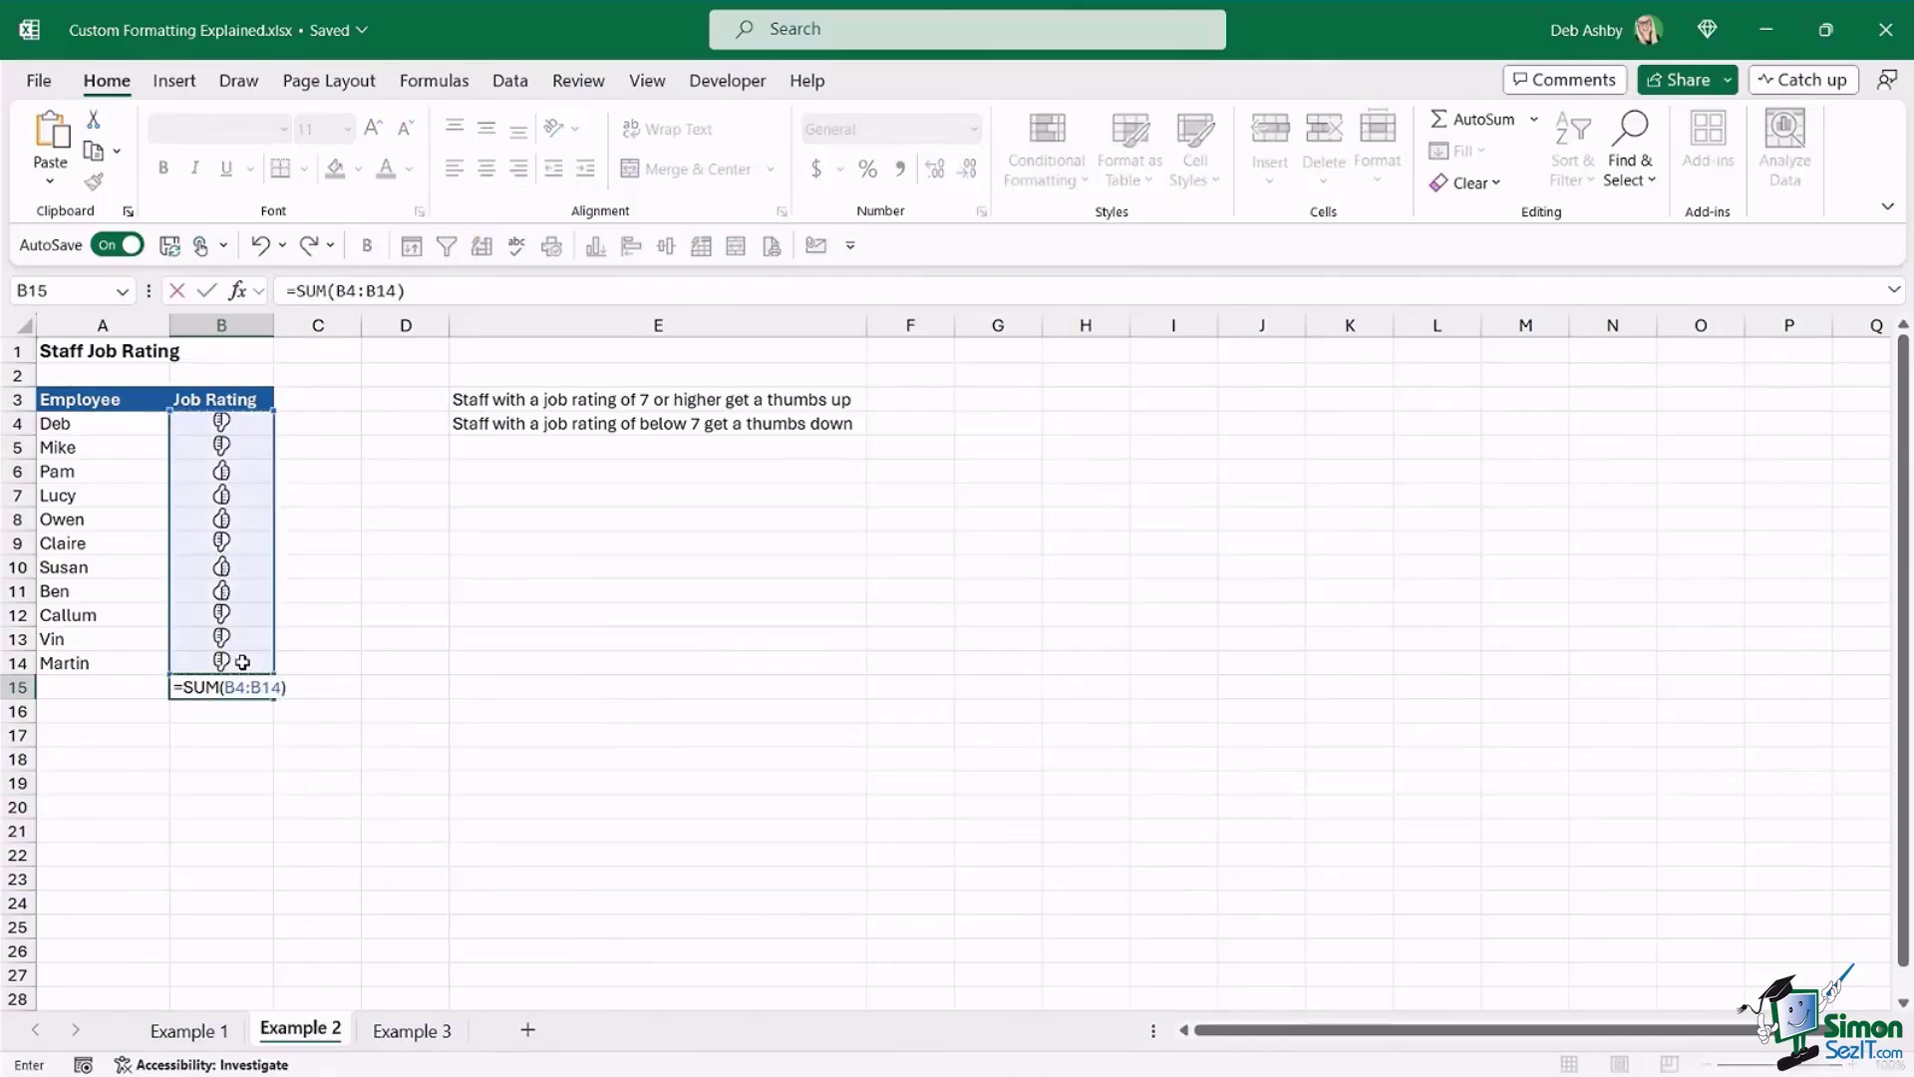
{"action": "key", "text": "Return"}
{"action": "left_click", "coordinate": [261, 687]}
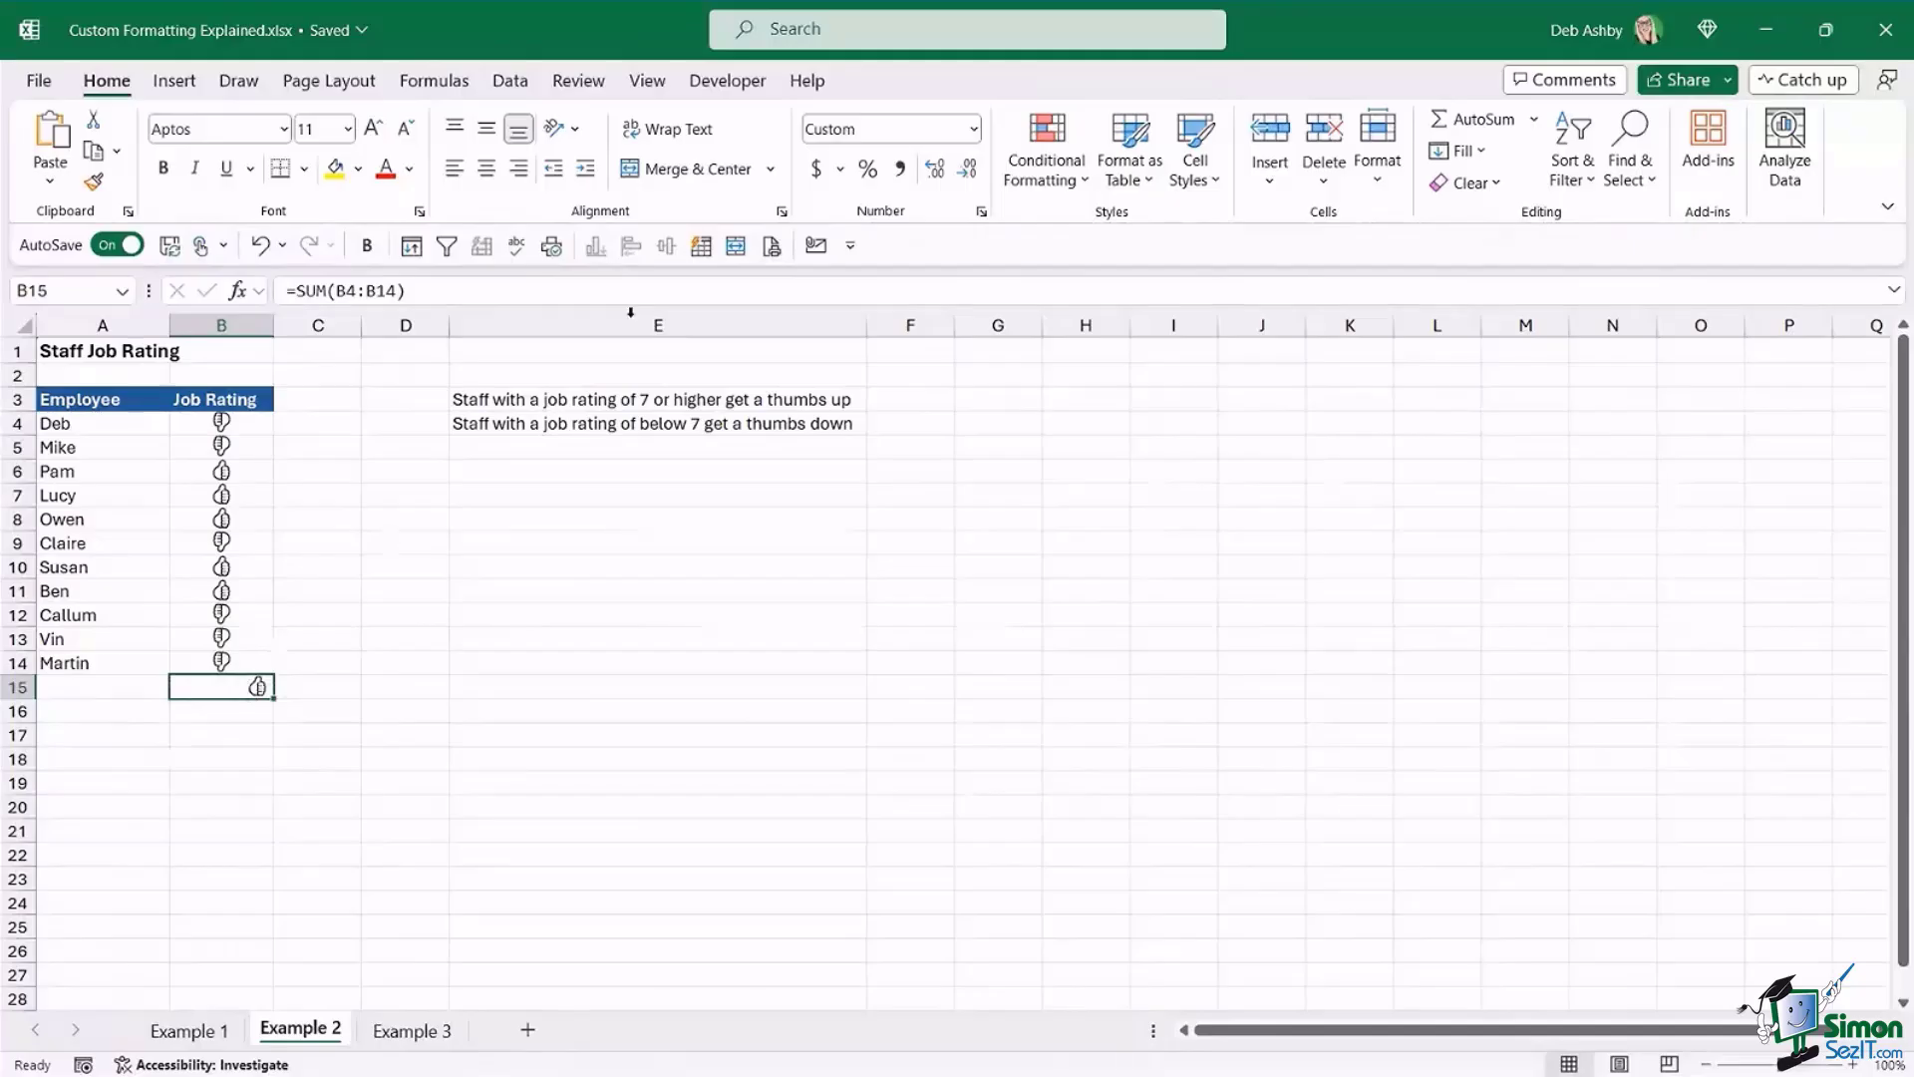
- Change the number format of the total in B15 to General, and delete the formula from the cell
{"action": "left_click", "coordinate": [973, 128]}
{"action": "left_click", "coordinate": [878, 161]}
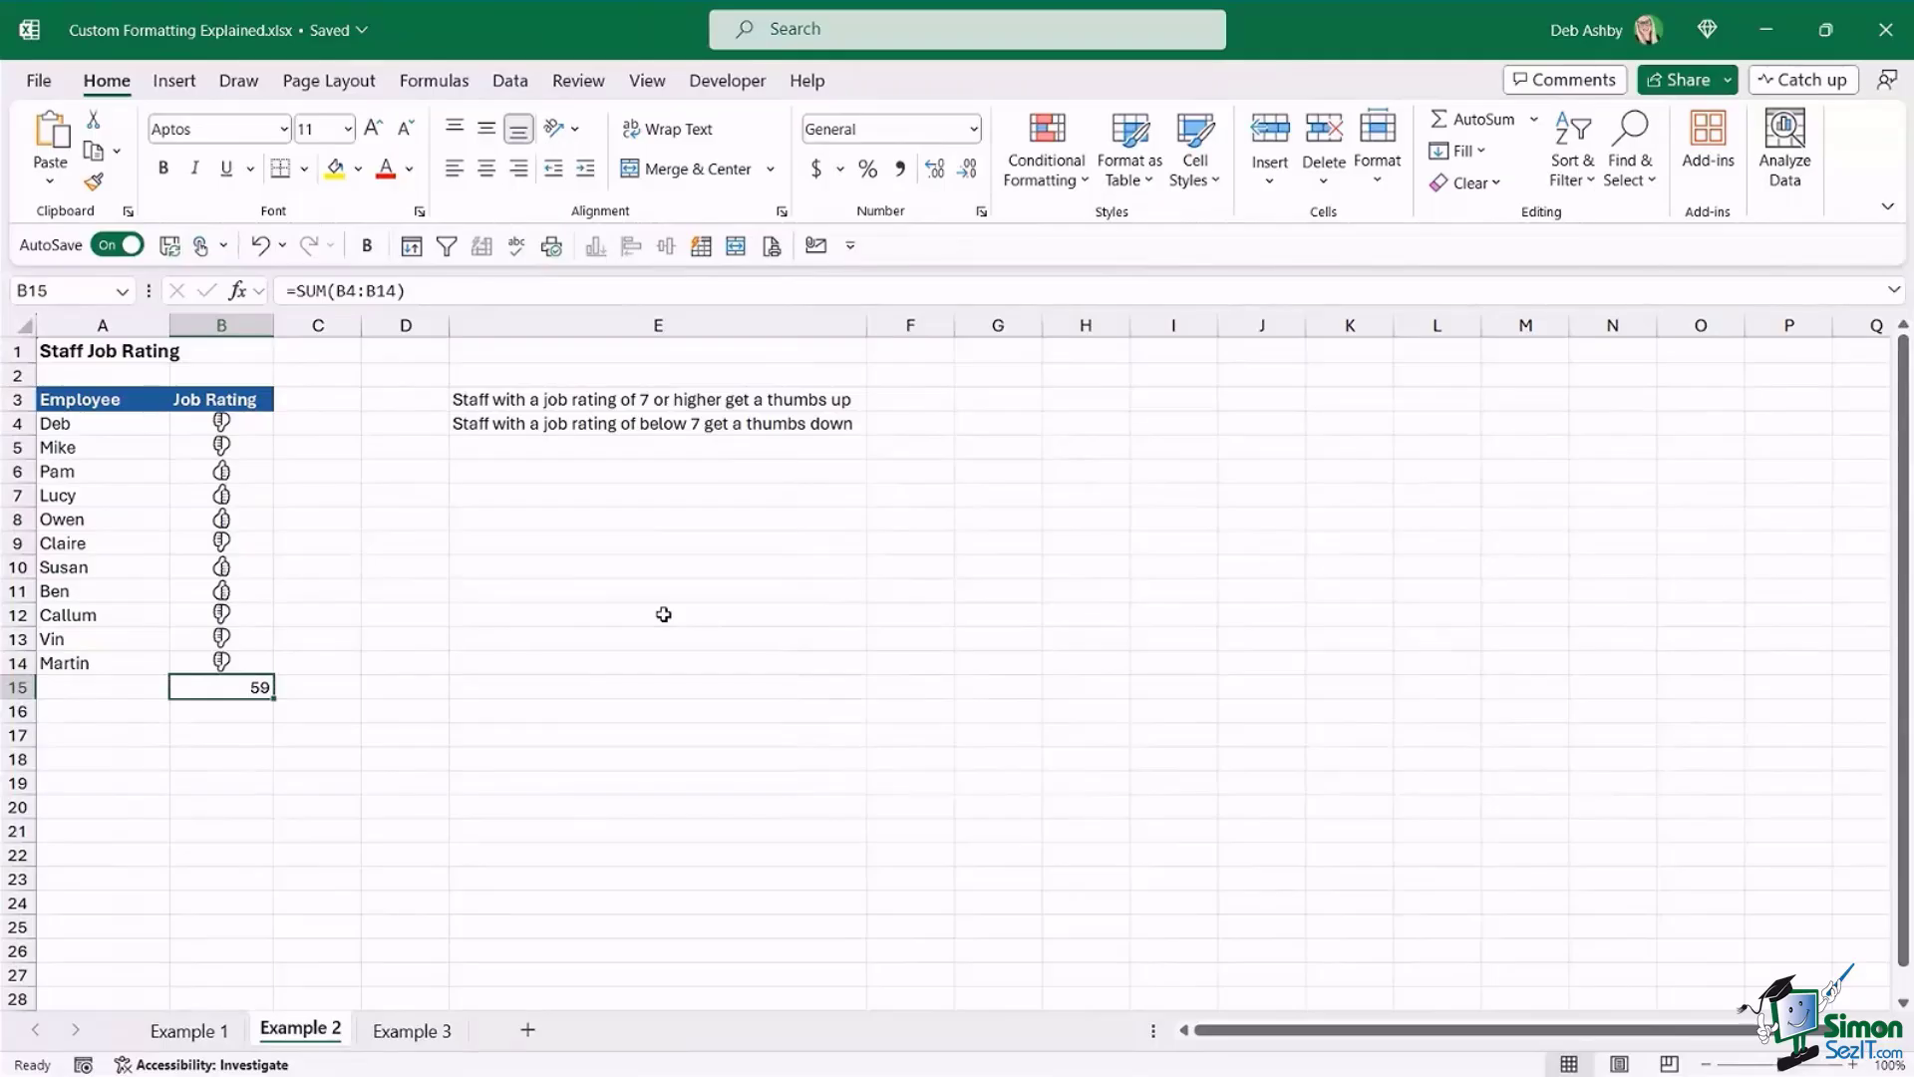
{"action": "key", "text": "Delete"}
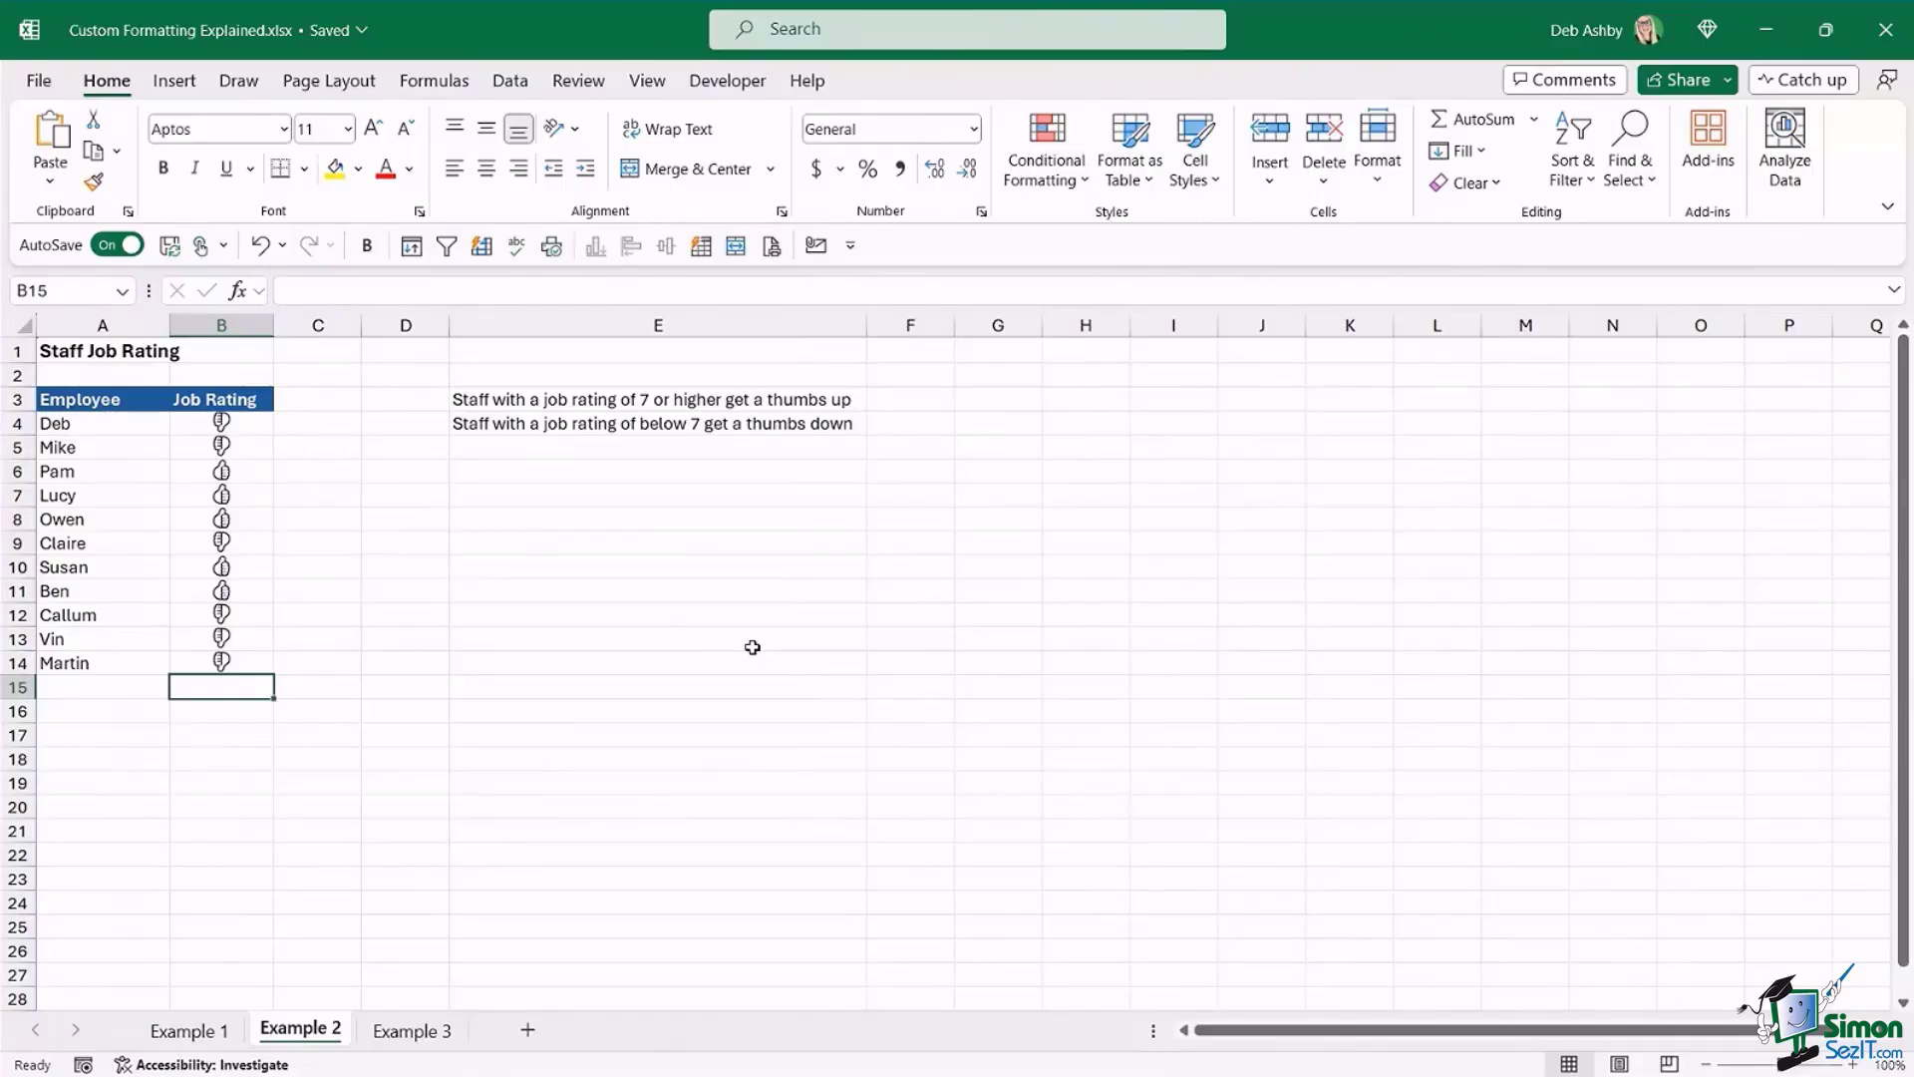
- Reopen the custom number format of B4:B14 and insert [Color10] in front of the [>=7] condition
{"action": "left_click", "coordinate": [250, 427]}
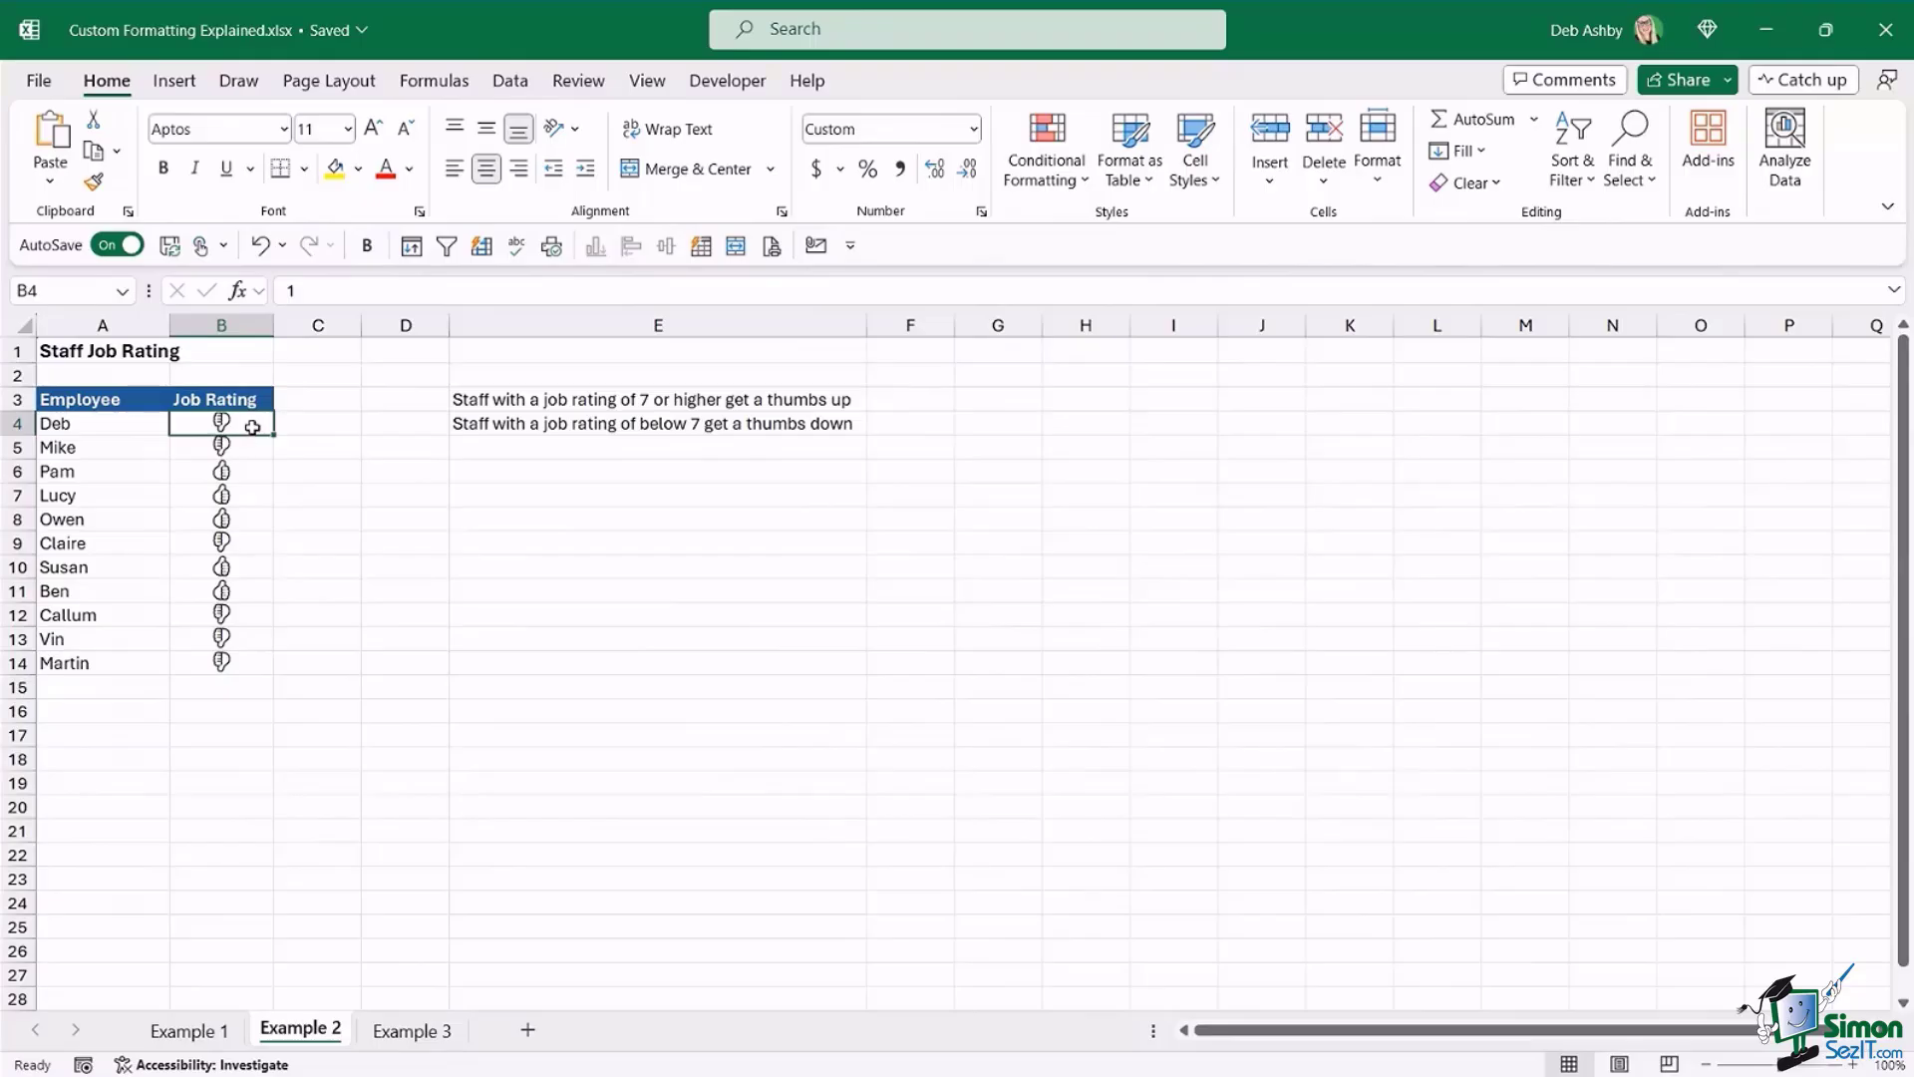
{"action": "left_click_drag", "start_coordinate": [252, 423], "coordinate": [250, 659]}
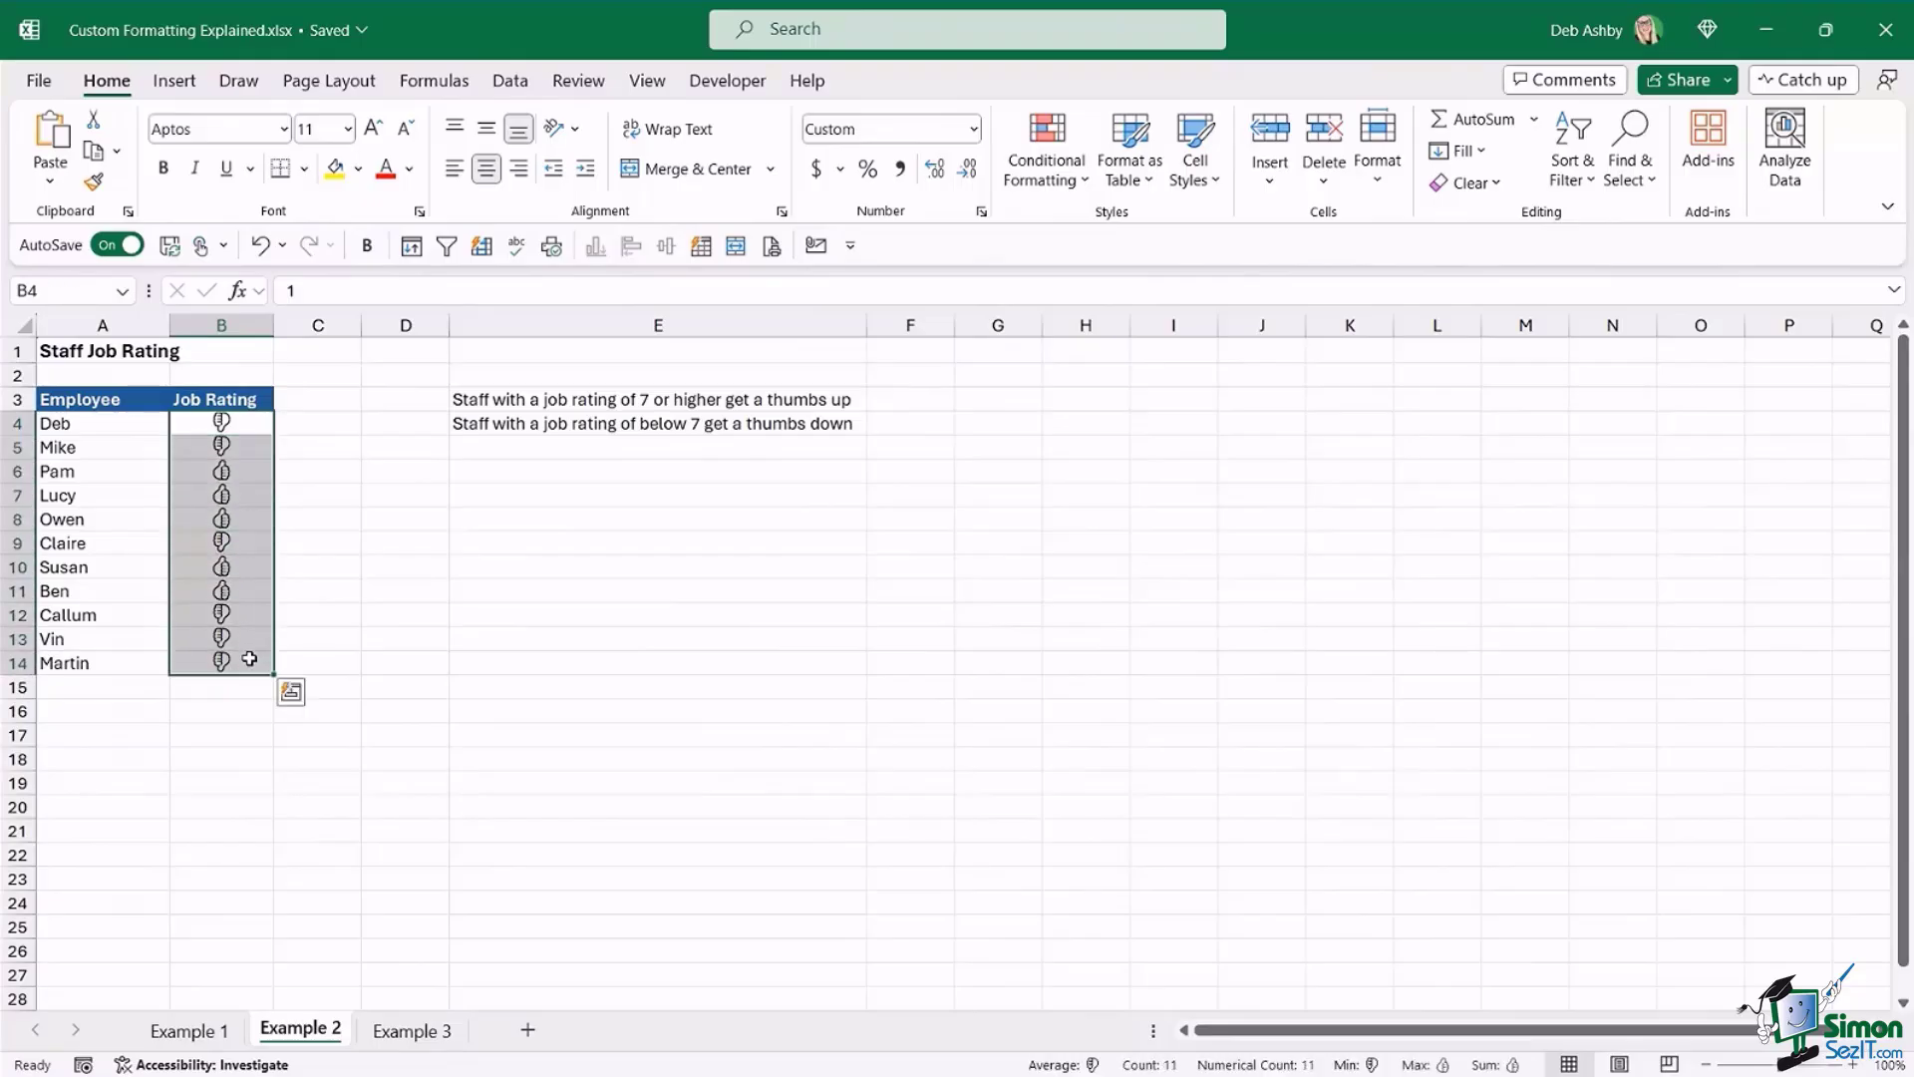
{"action": "key", "text": "ctrl+1"}
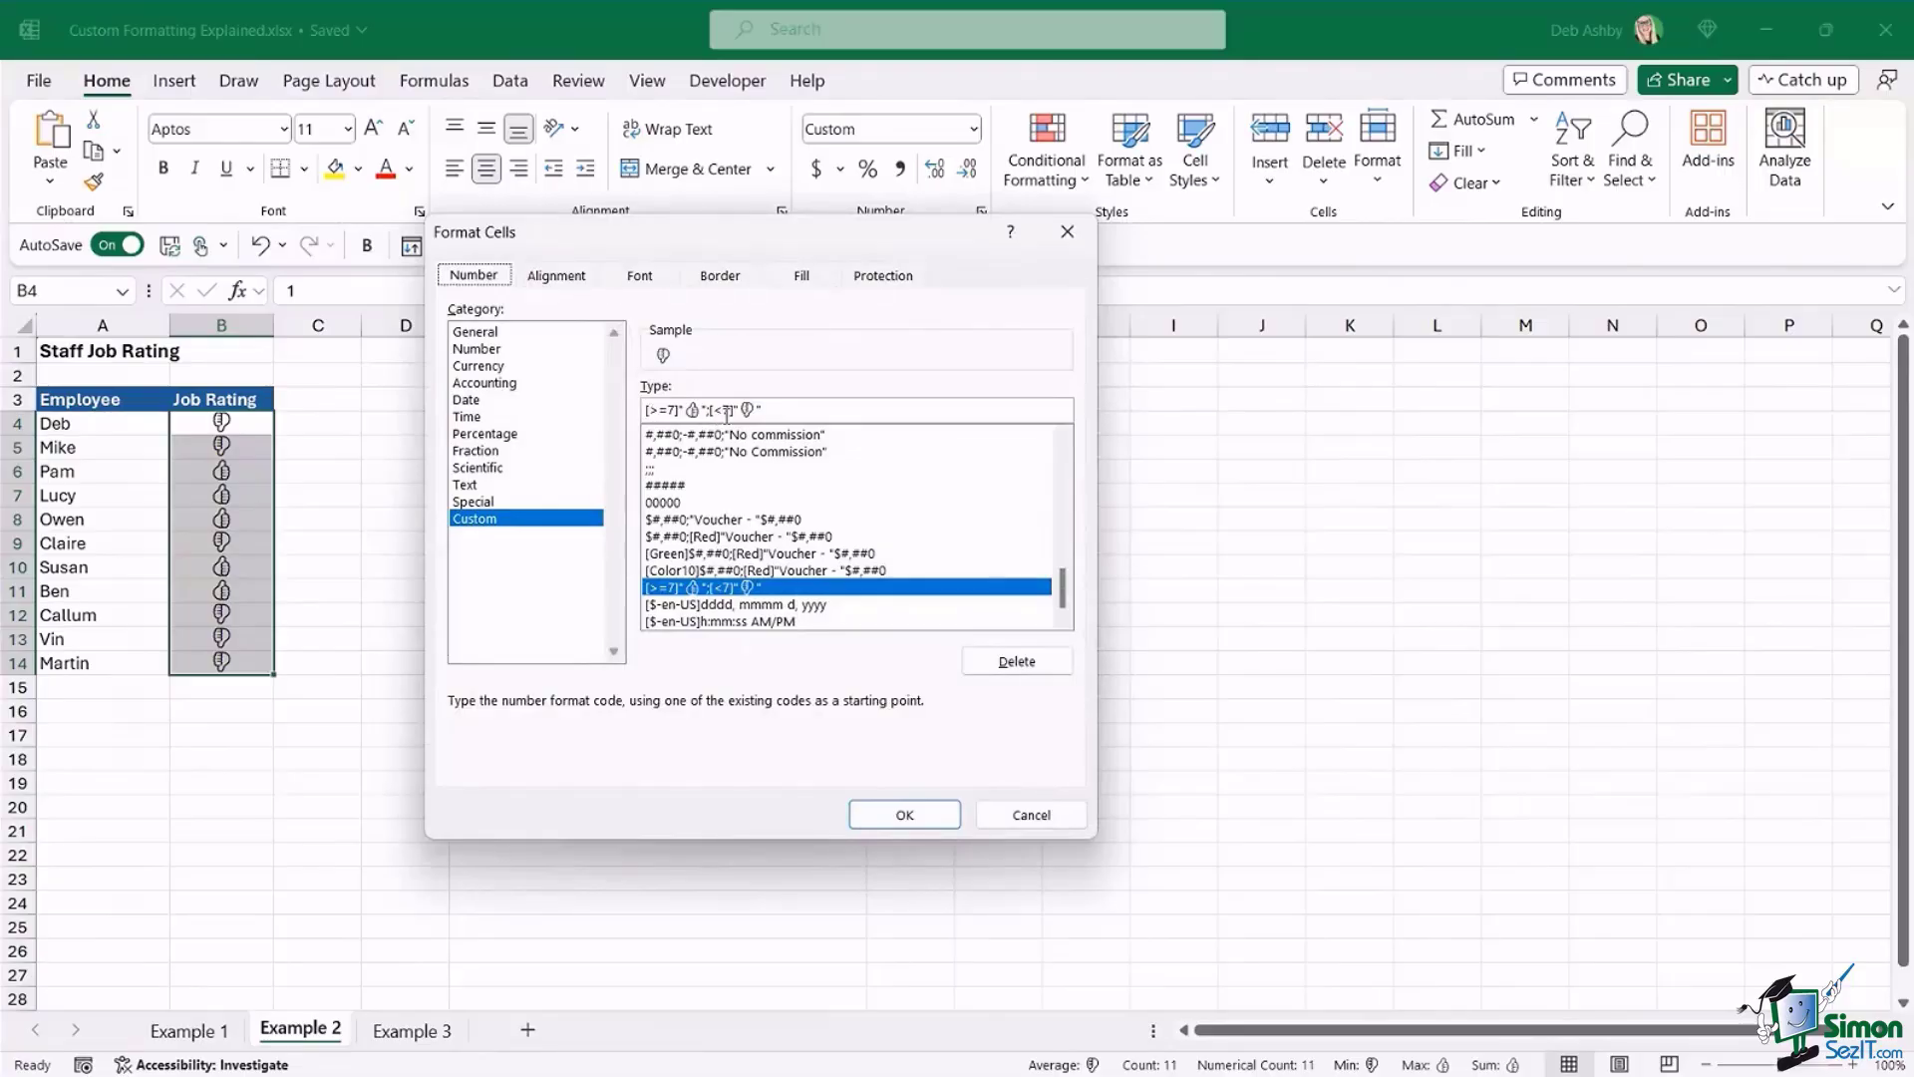
{"action": "left_click", "coordinate": [823, 411]}
{"action": "key", "text": "Left"}
{"action": "key", "text": "Left"}
{"action": "key", "text": "Left"}
{"action": "key", "text": "Left"}
{"action": "key", "text": "Left"}
{"action": "key", "text": "Left"}
{"action": "key", "text": "Left"}
{"action": "key", "text": "Left"}
{"action": "type", "text": "["}
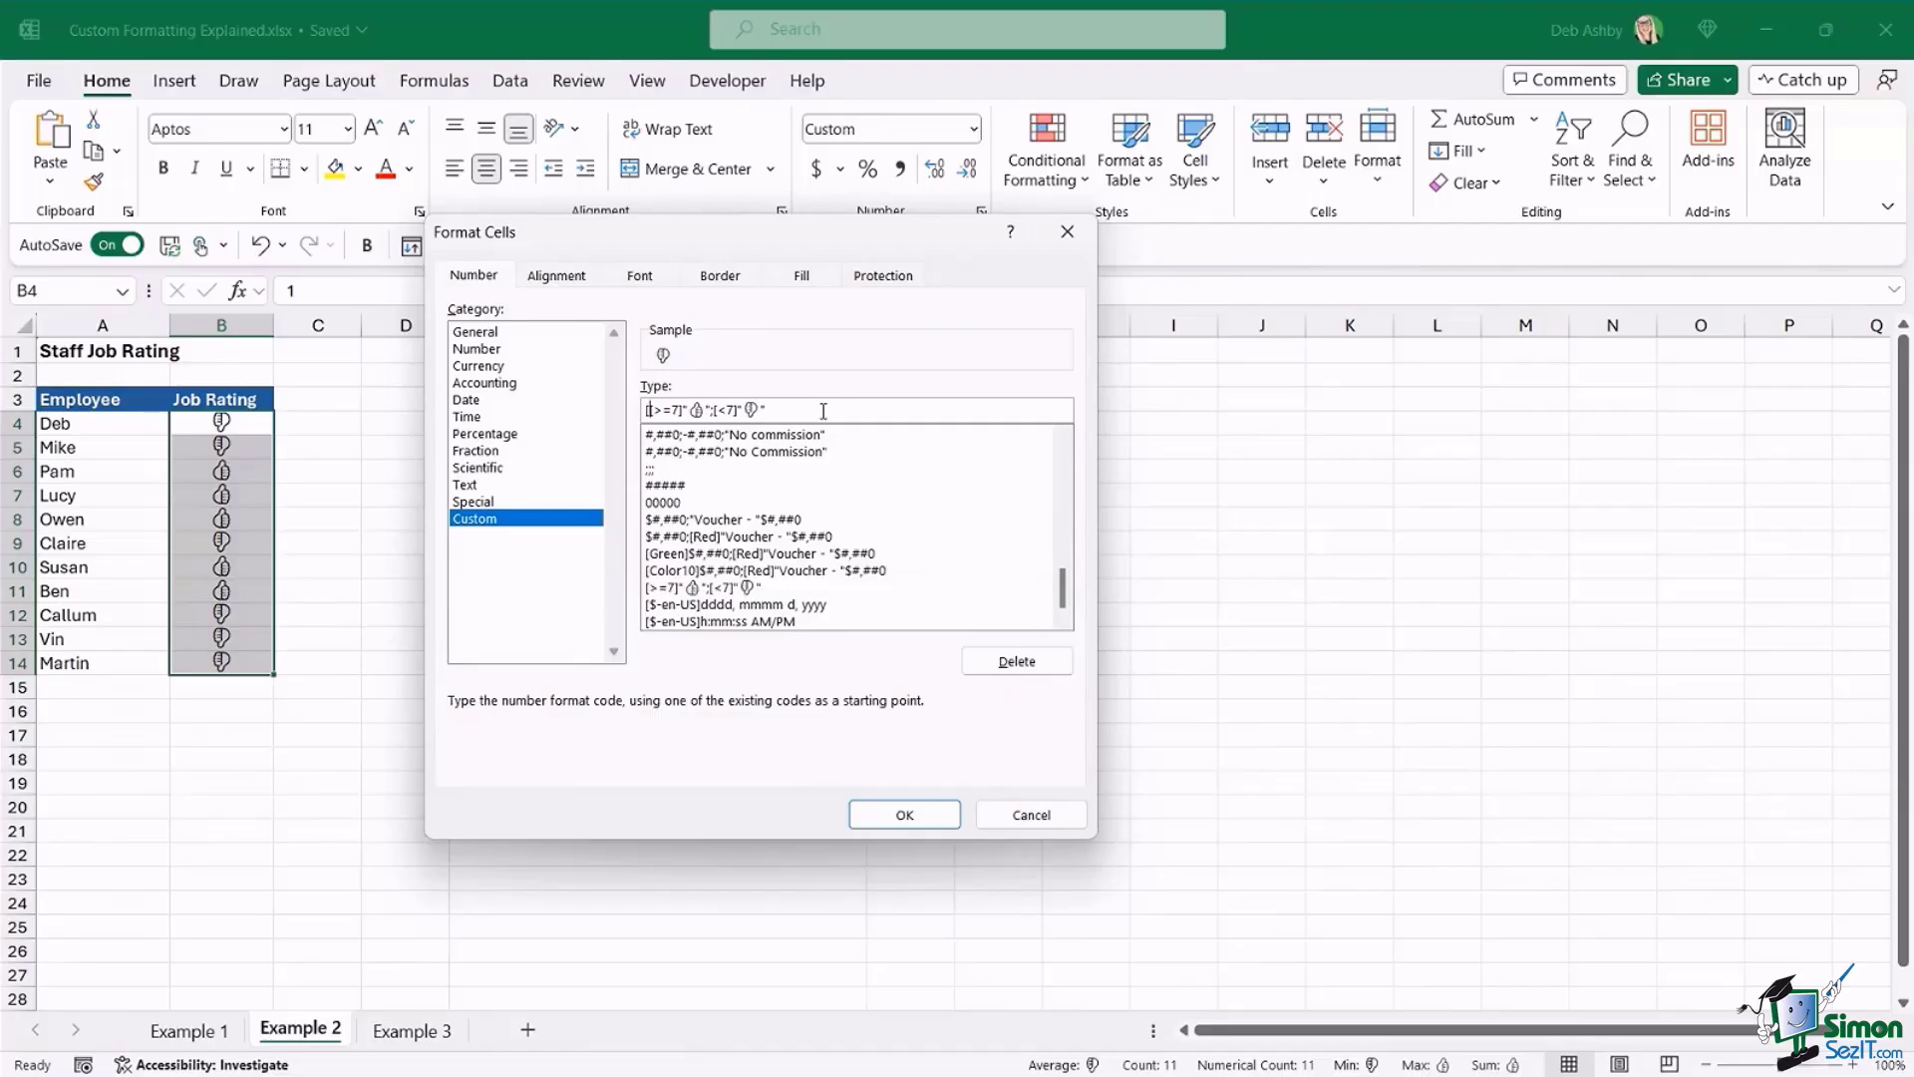
{"action": "type", "text": "Co"}
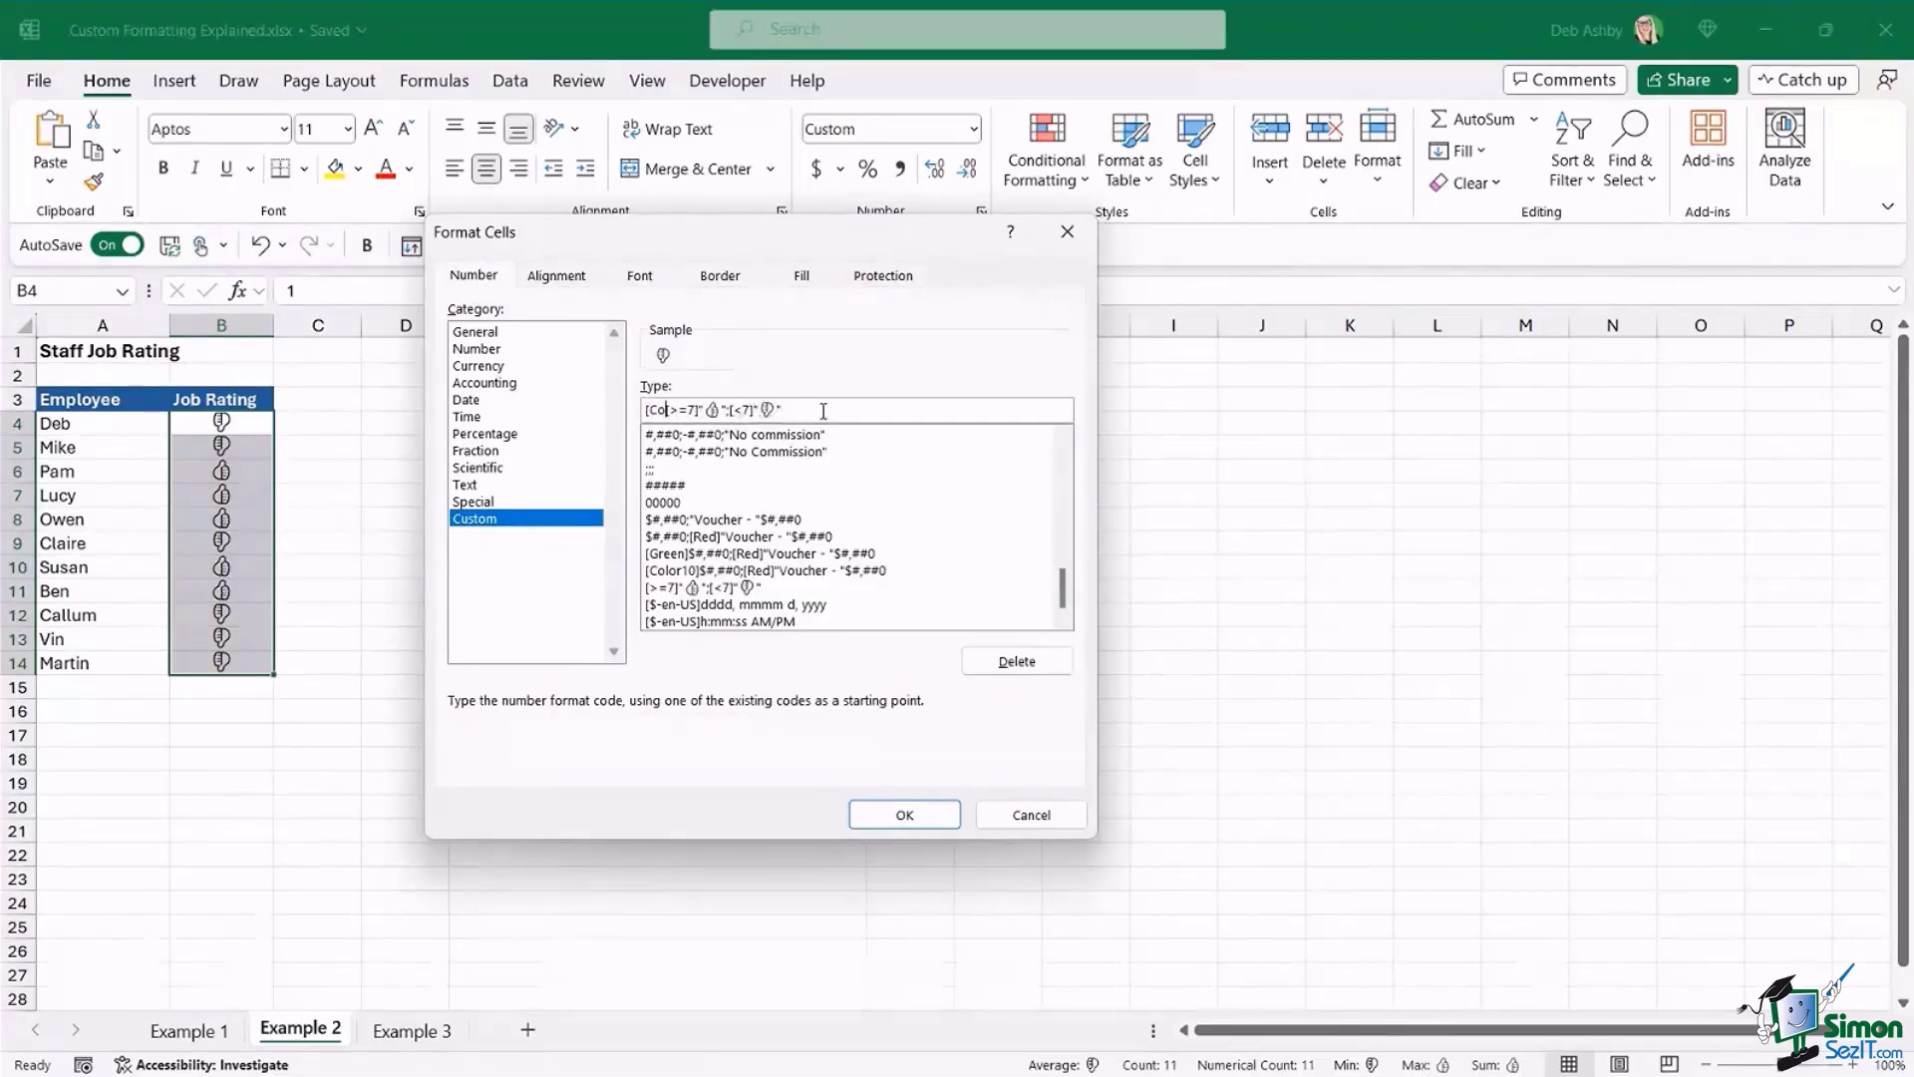
{"action": "type", "text": "lor"}
{"action": "type", "text": "10"}
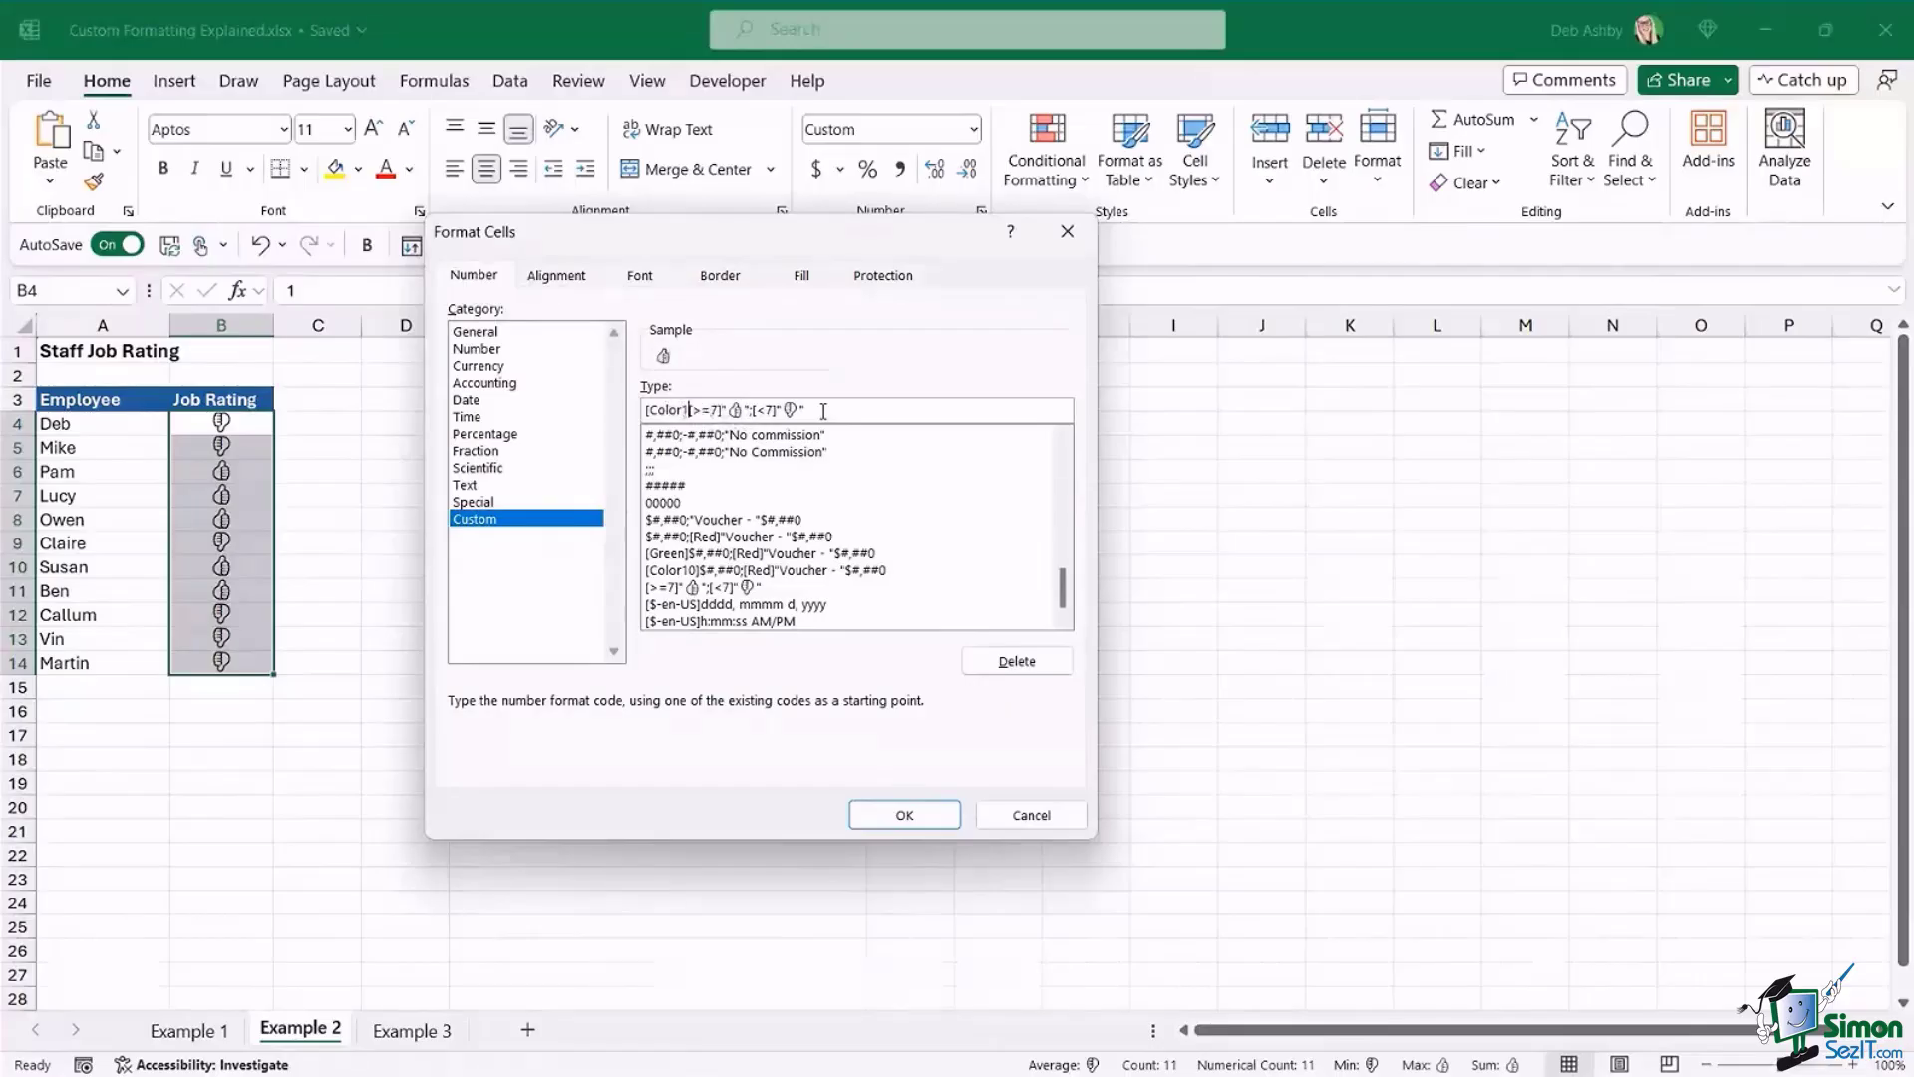
{"action": "type", "text": "]"}
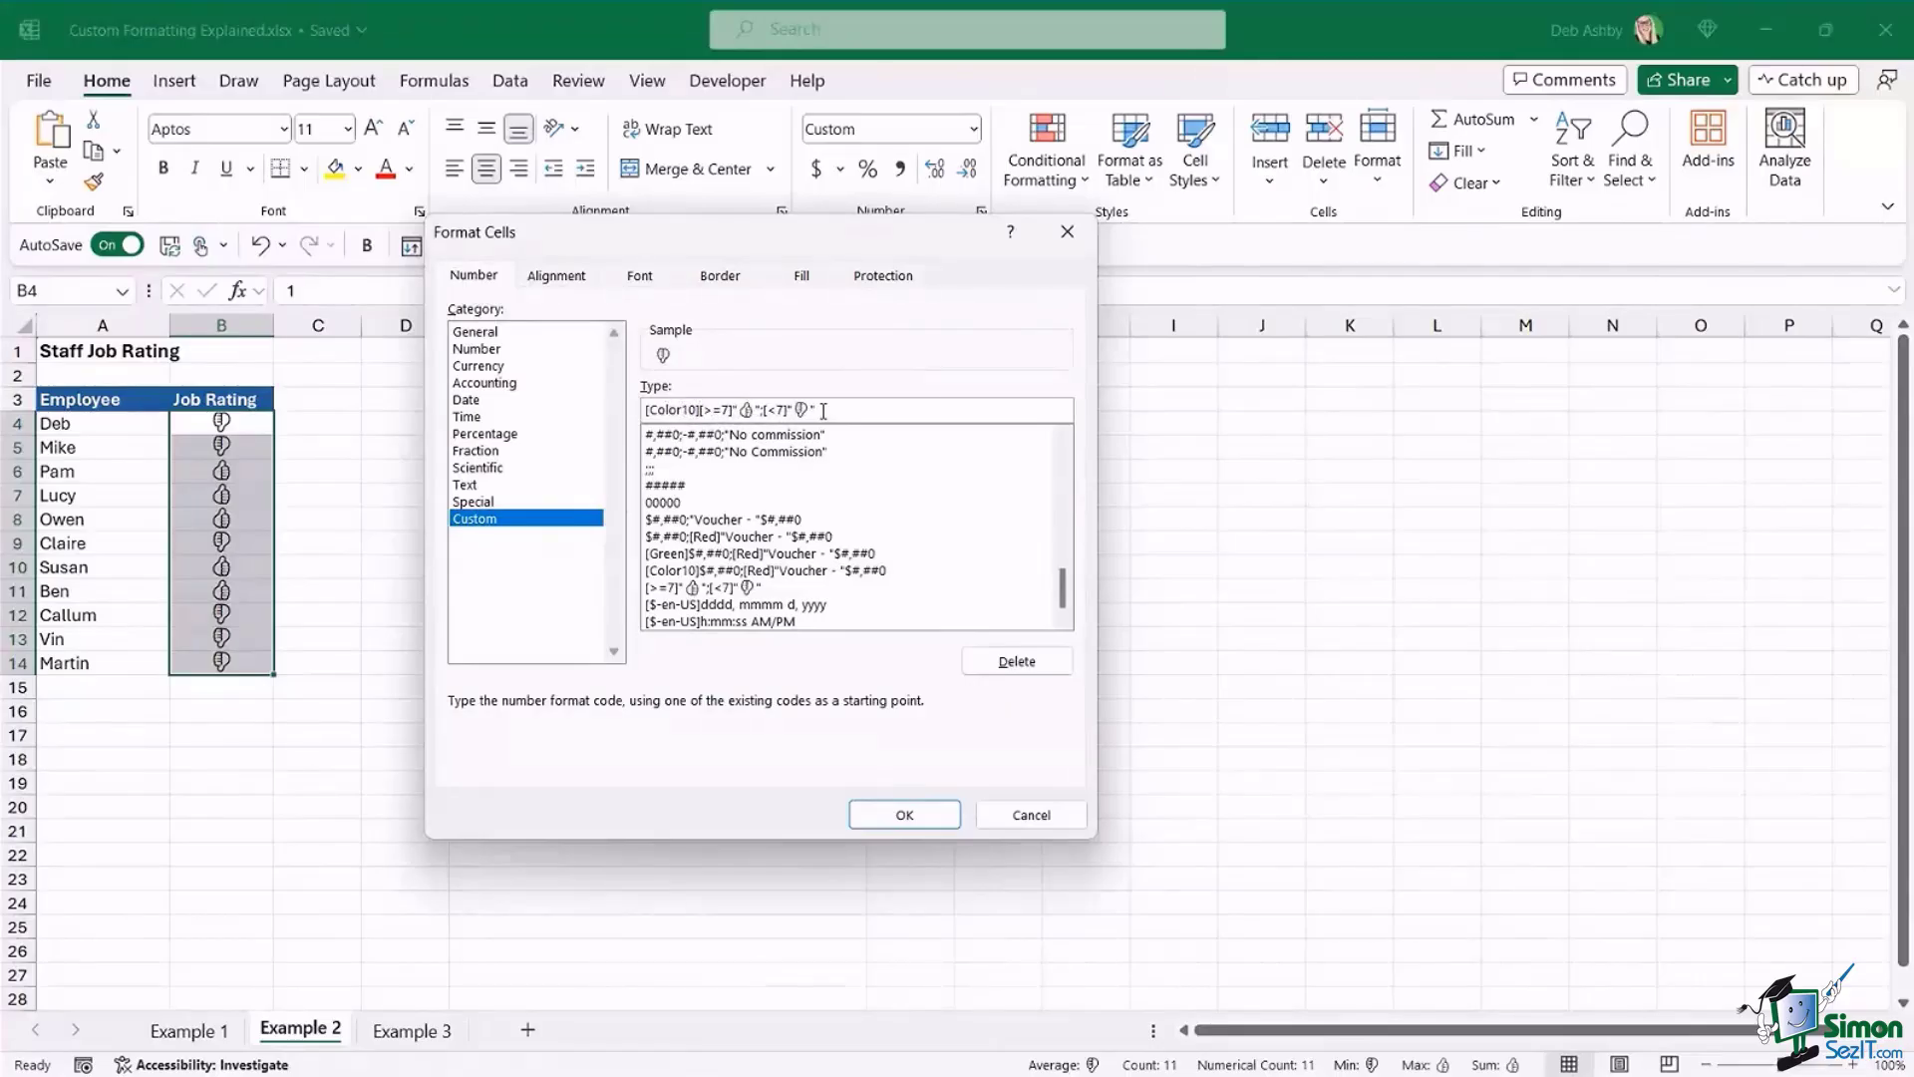
- Insert [Red] in front of the [<7] condition and apply the updated format to the job ratings
{"action": "key", "text": "Right"}
{"action": "key", "text": "Right"}
{"action": "type", "text": "[Red]"}
{"action": "left_click", "coordinate": [909, 814]}
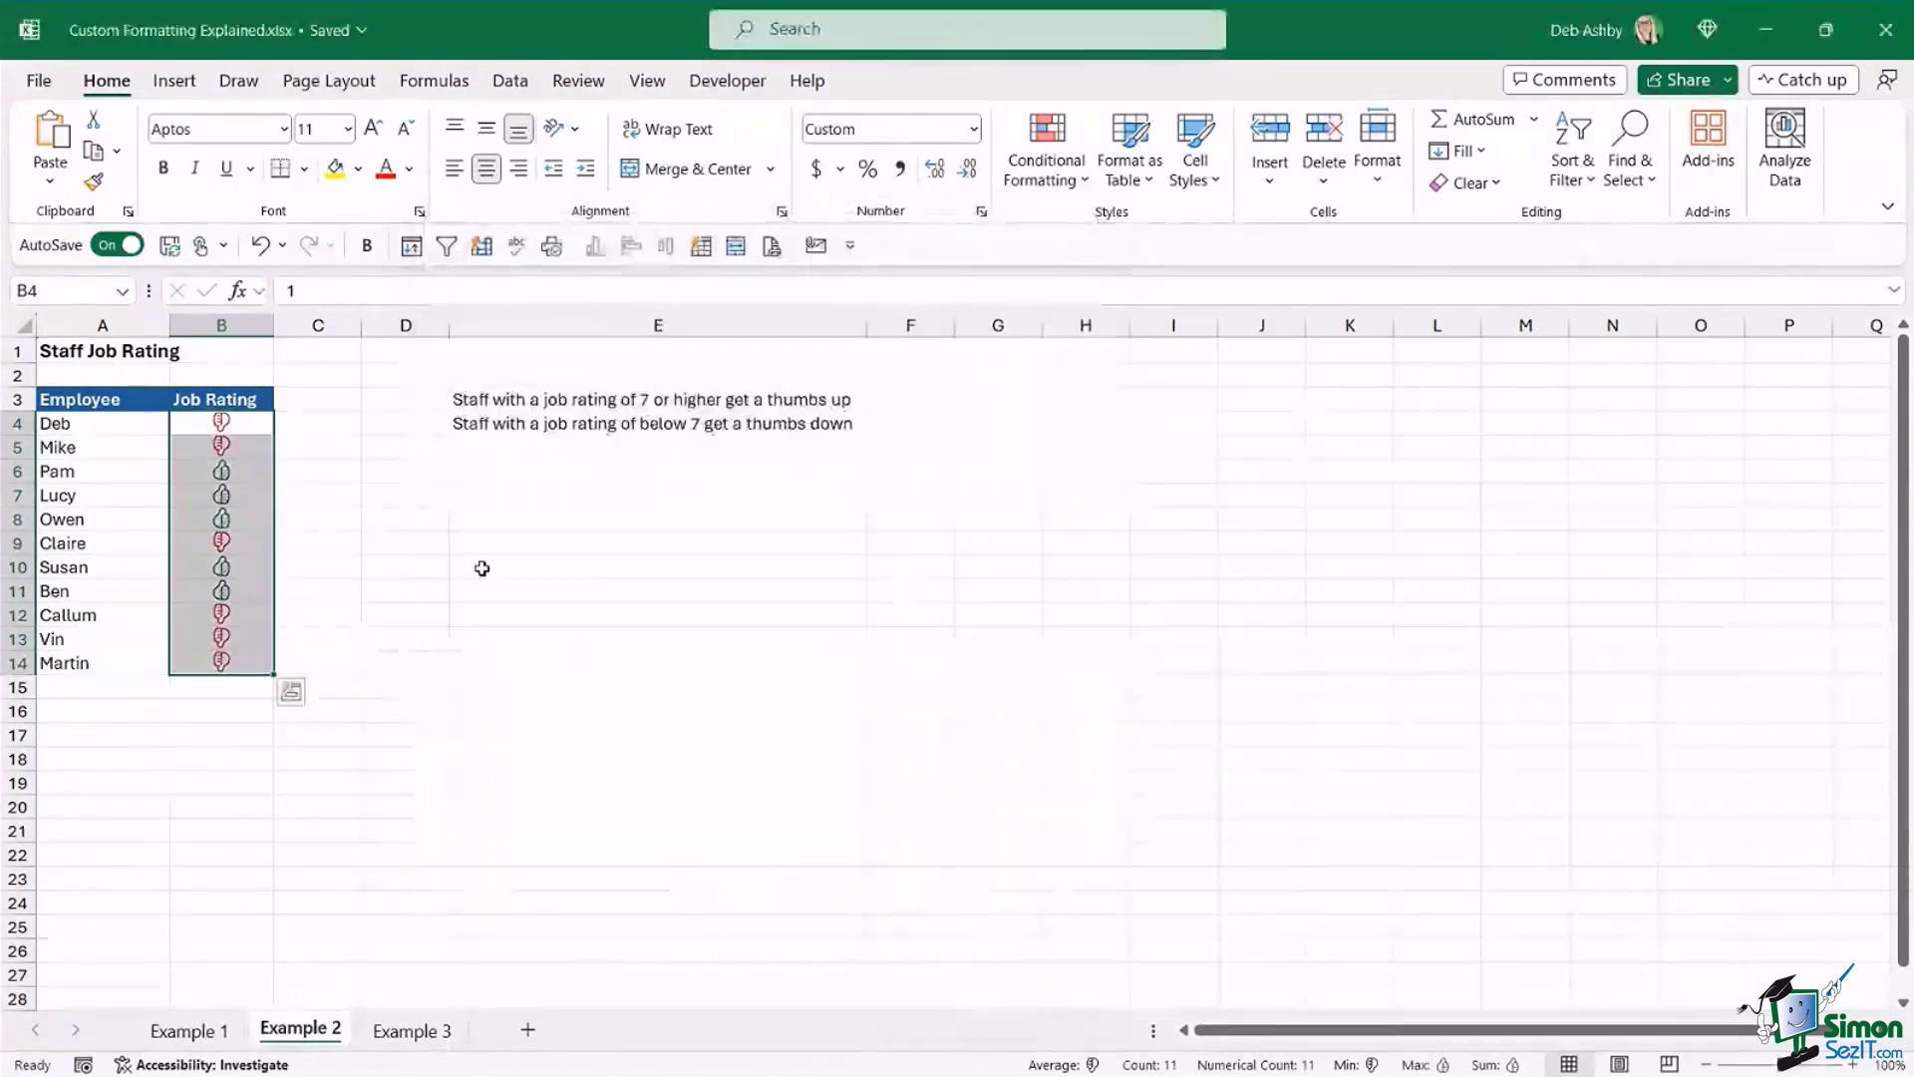
{"action": "left_click", "coordinate": [482, 567]}
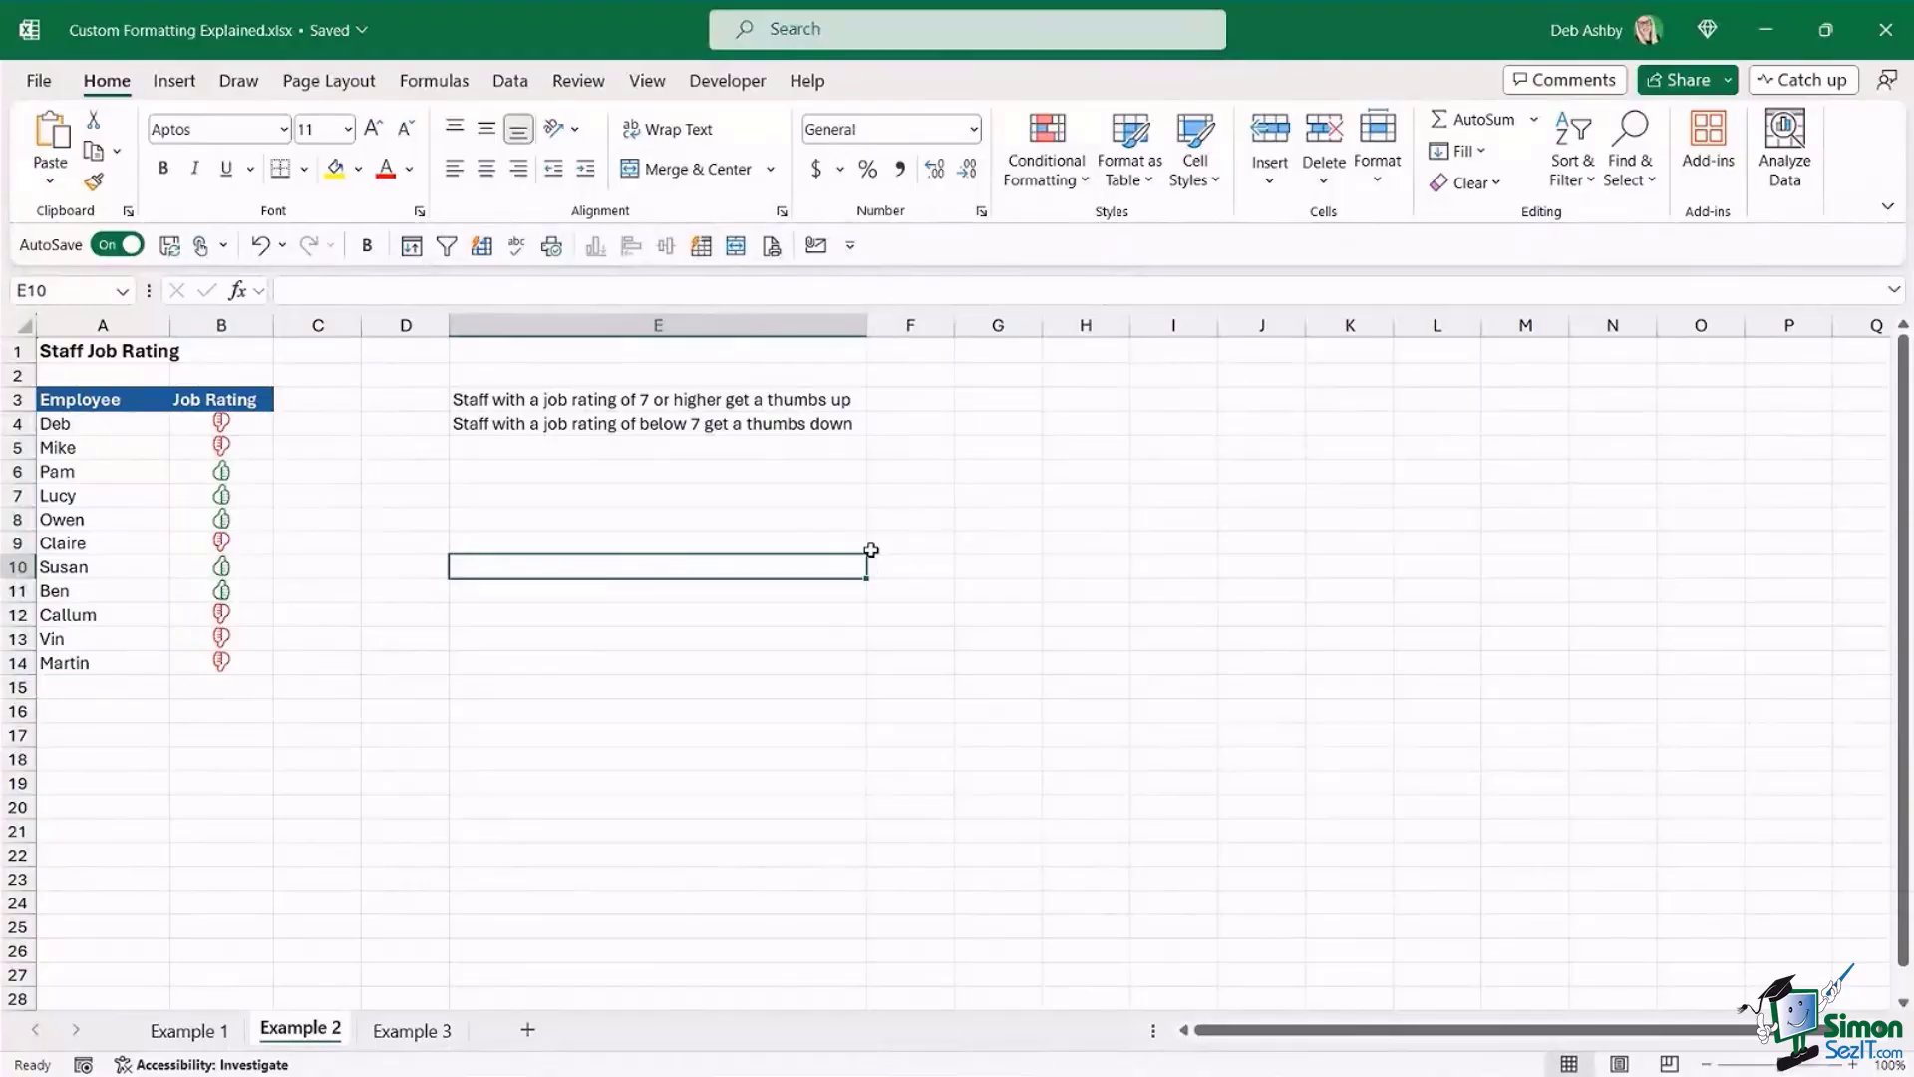
{"action": "left_click", "coordinate": [548, 512]}
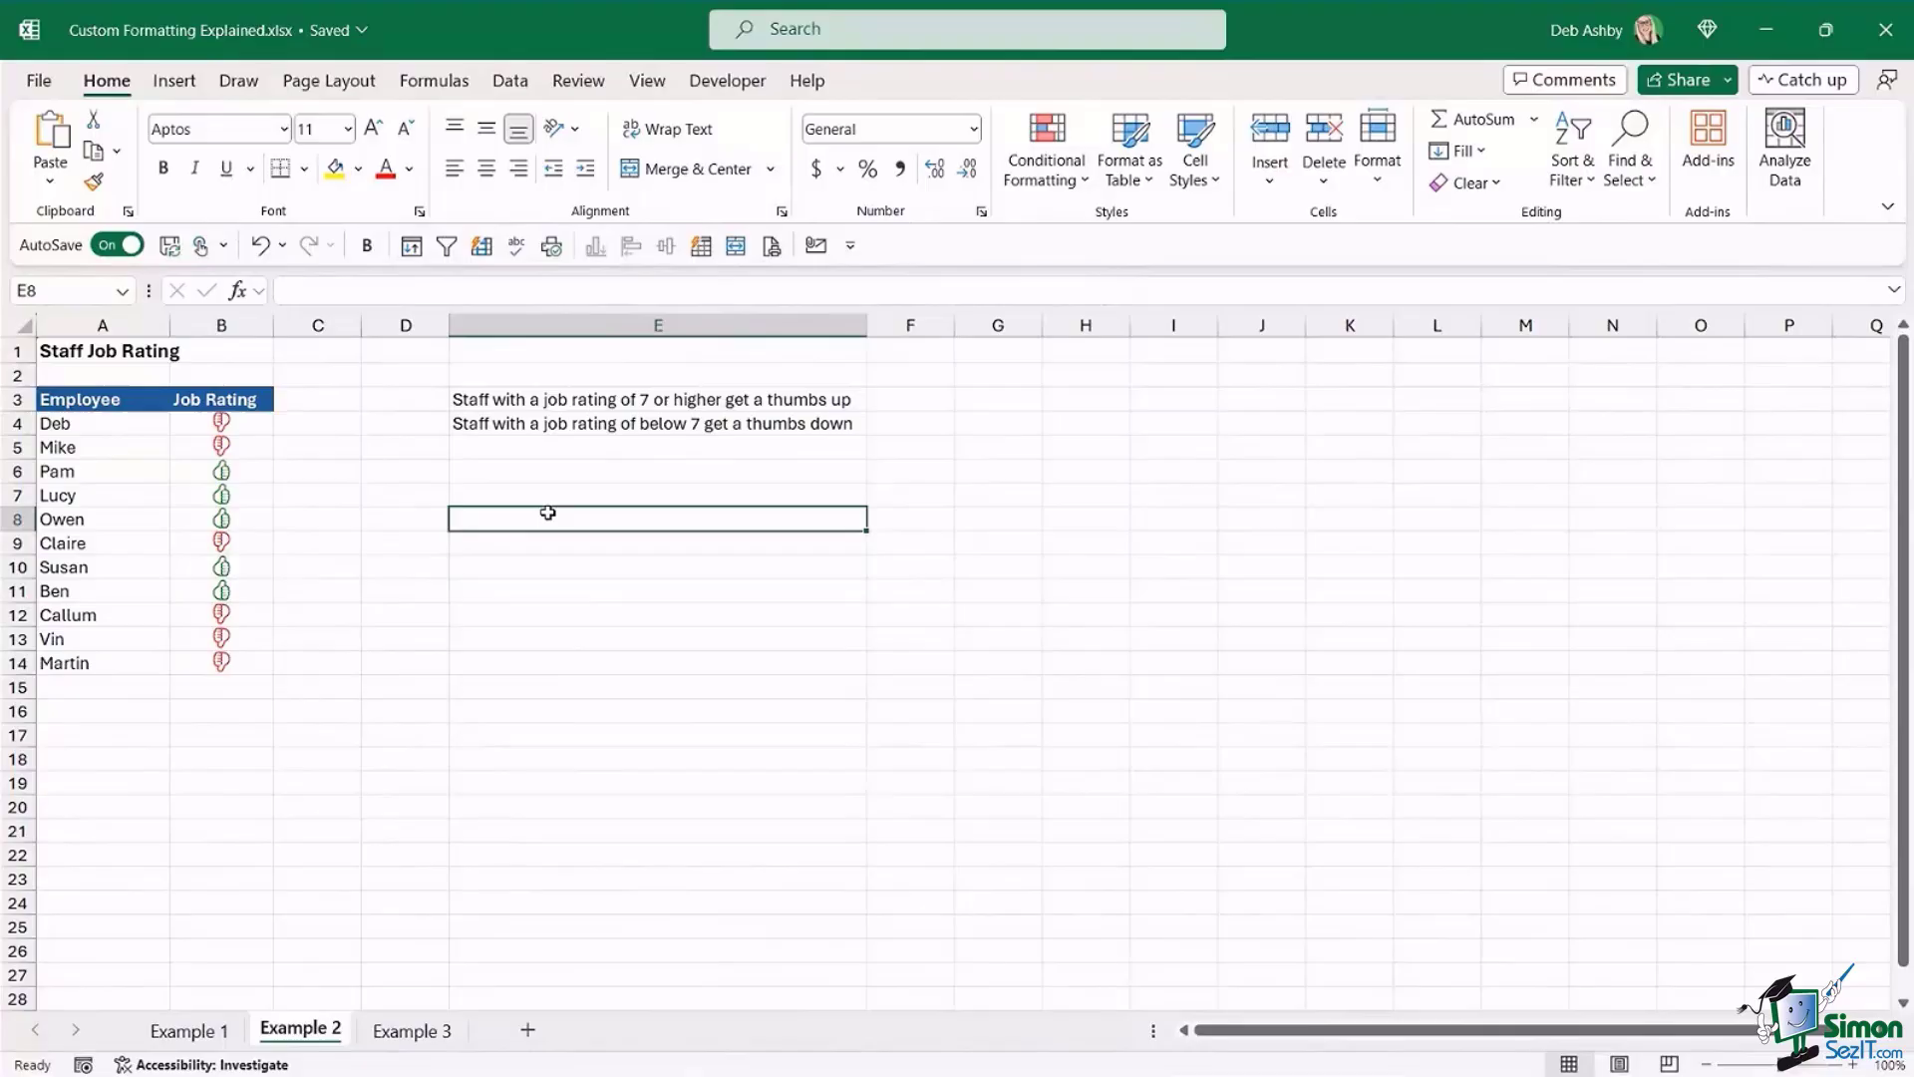
{"action": "left_click", "coordinate": [434, 475]}
{"action": "left_click", "coordinate": [315, 429]}
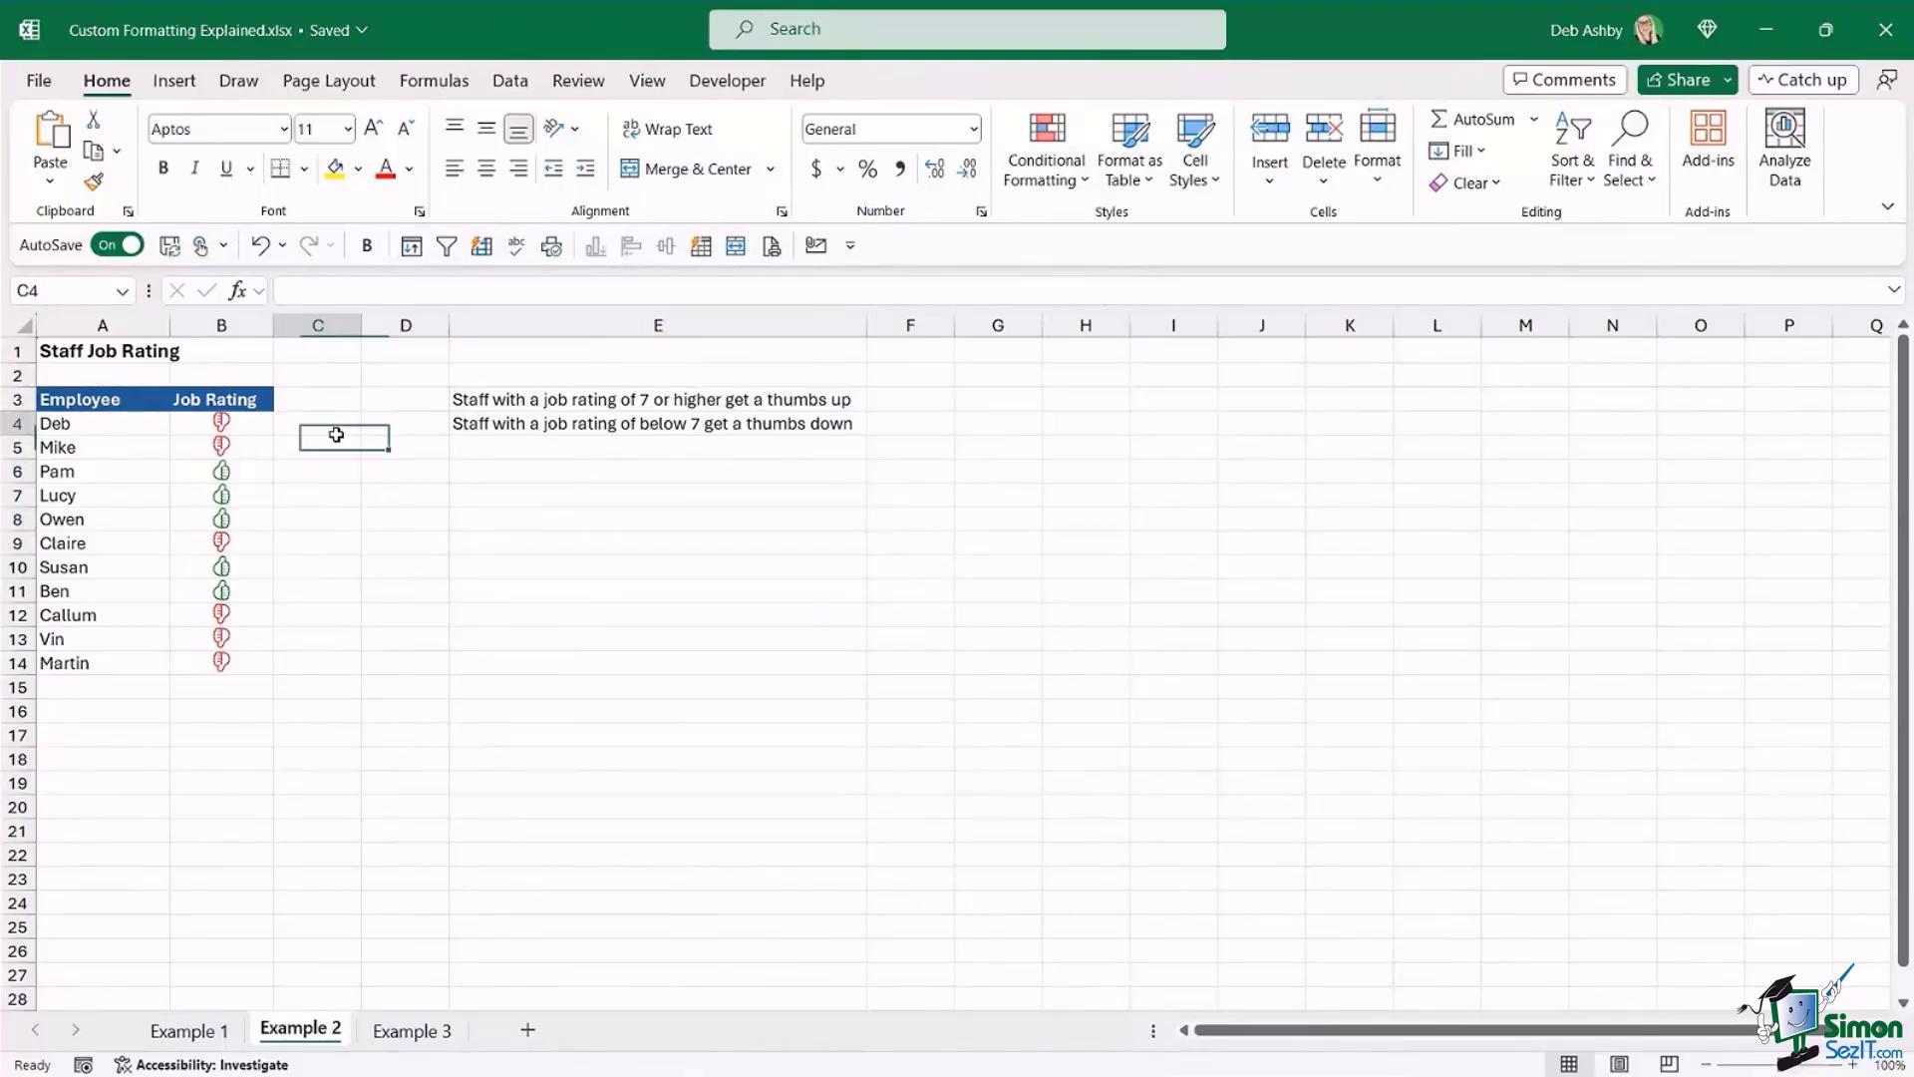
{"action": "left_click", "coordinate": [457, 499]}
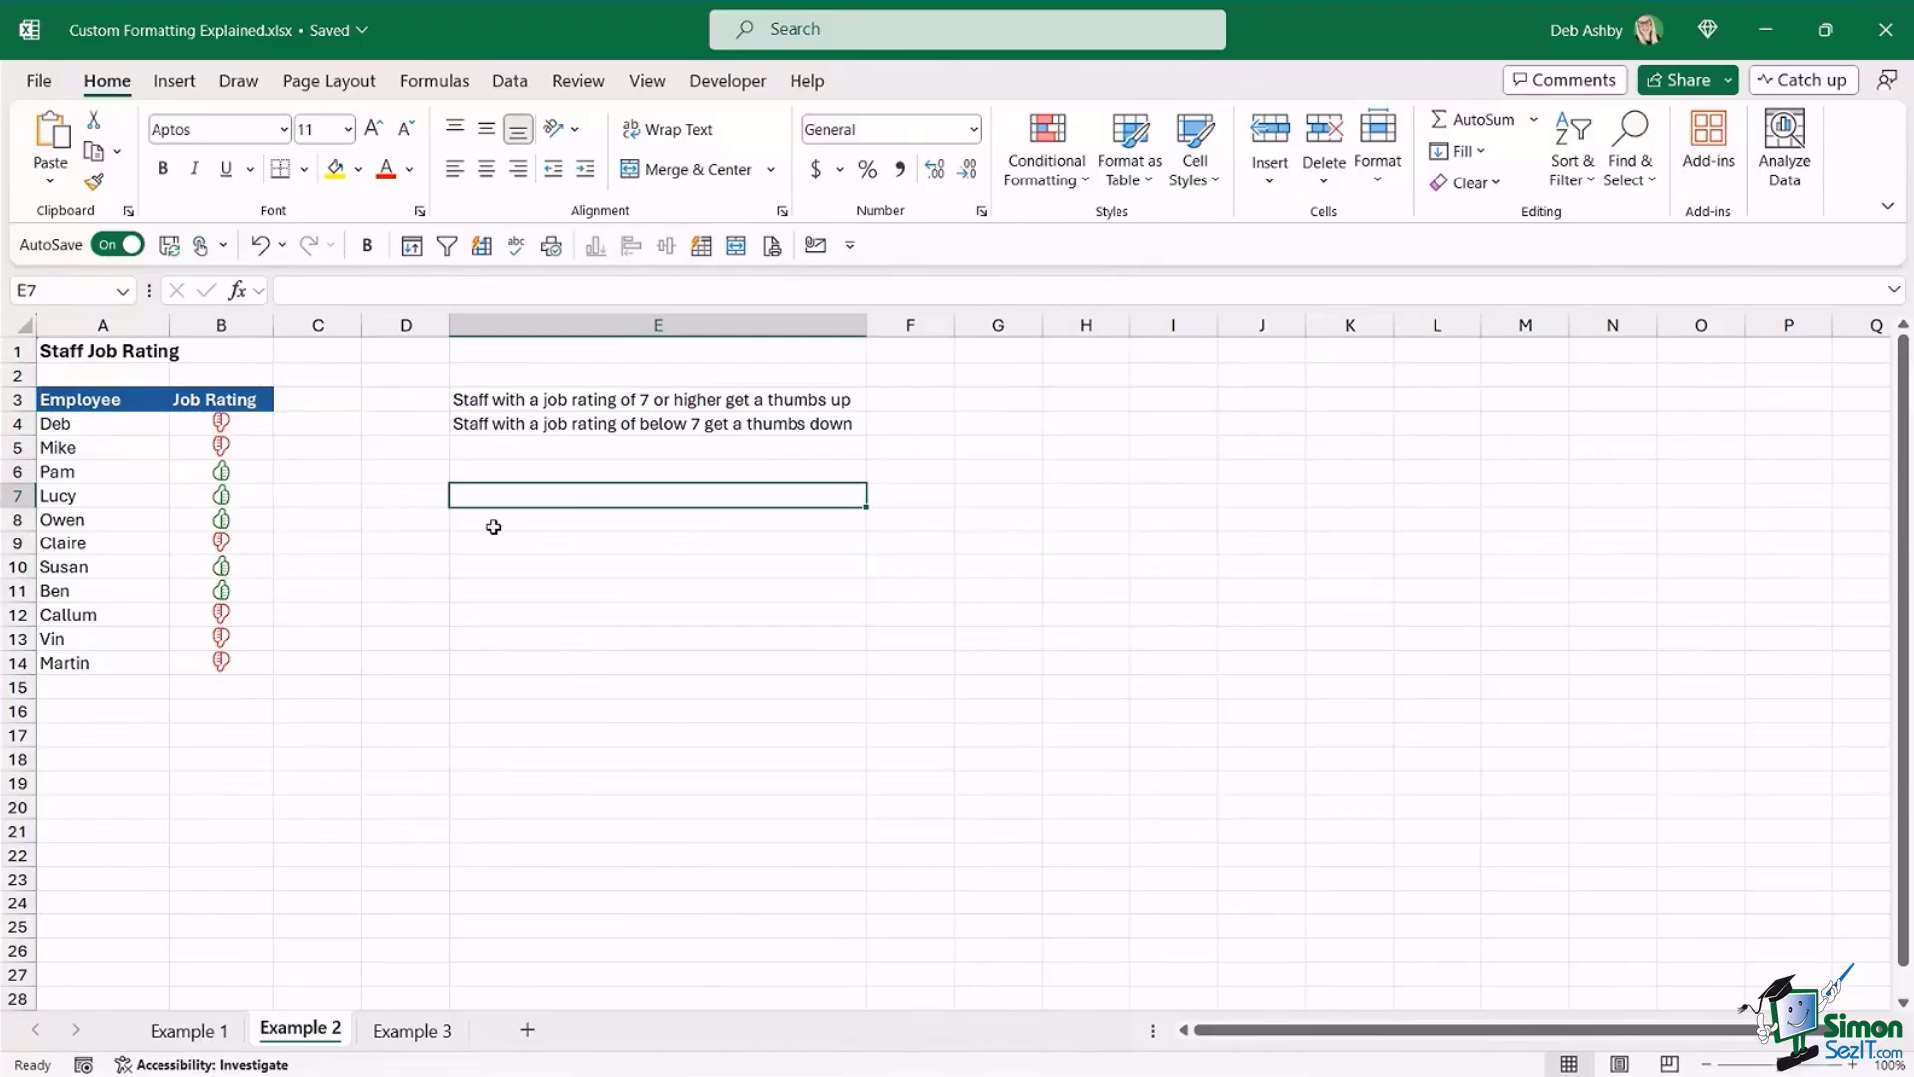
{"action": "left_click_drag", "start_coordinate": [74, 424], "coordinate": [268, 663]}
{"action": "left_click", "coordinate": [536, 563]}
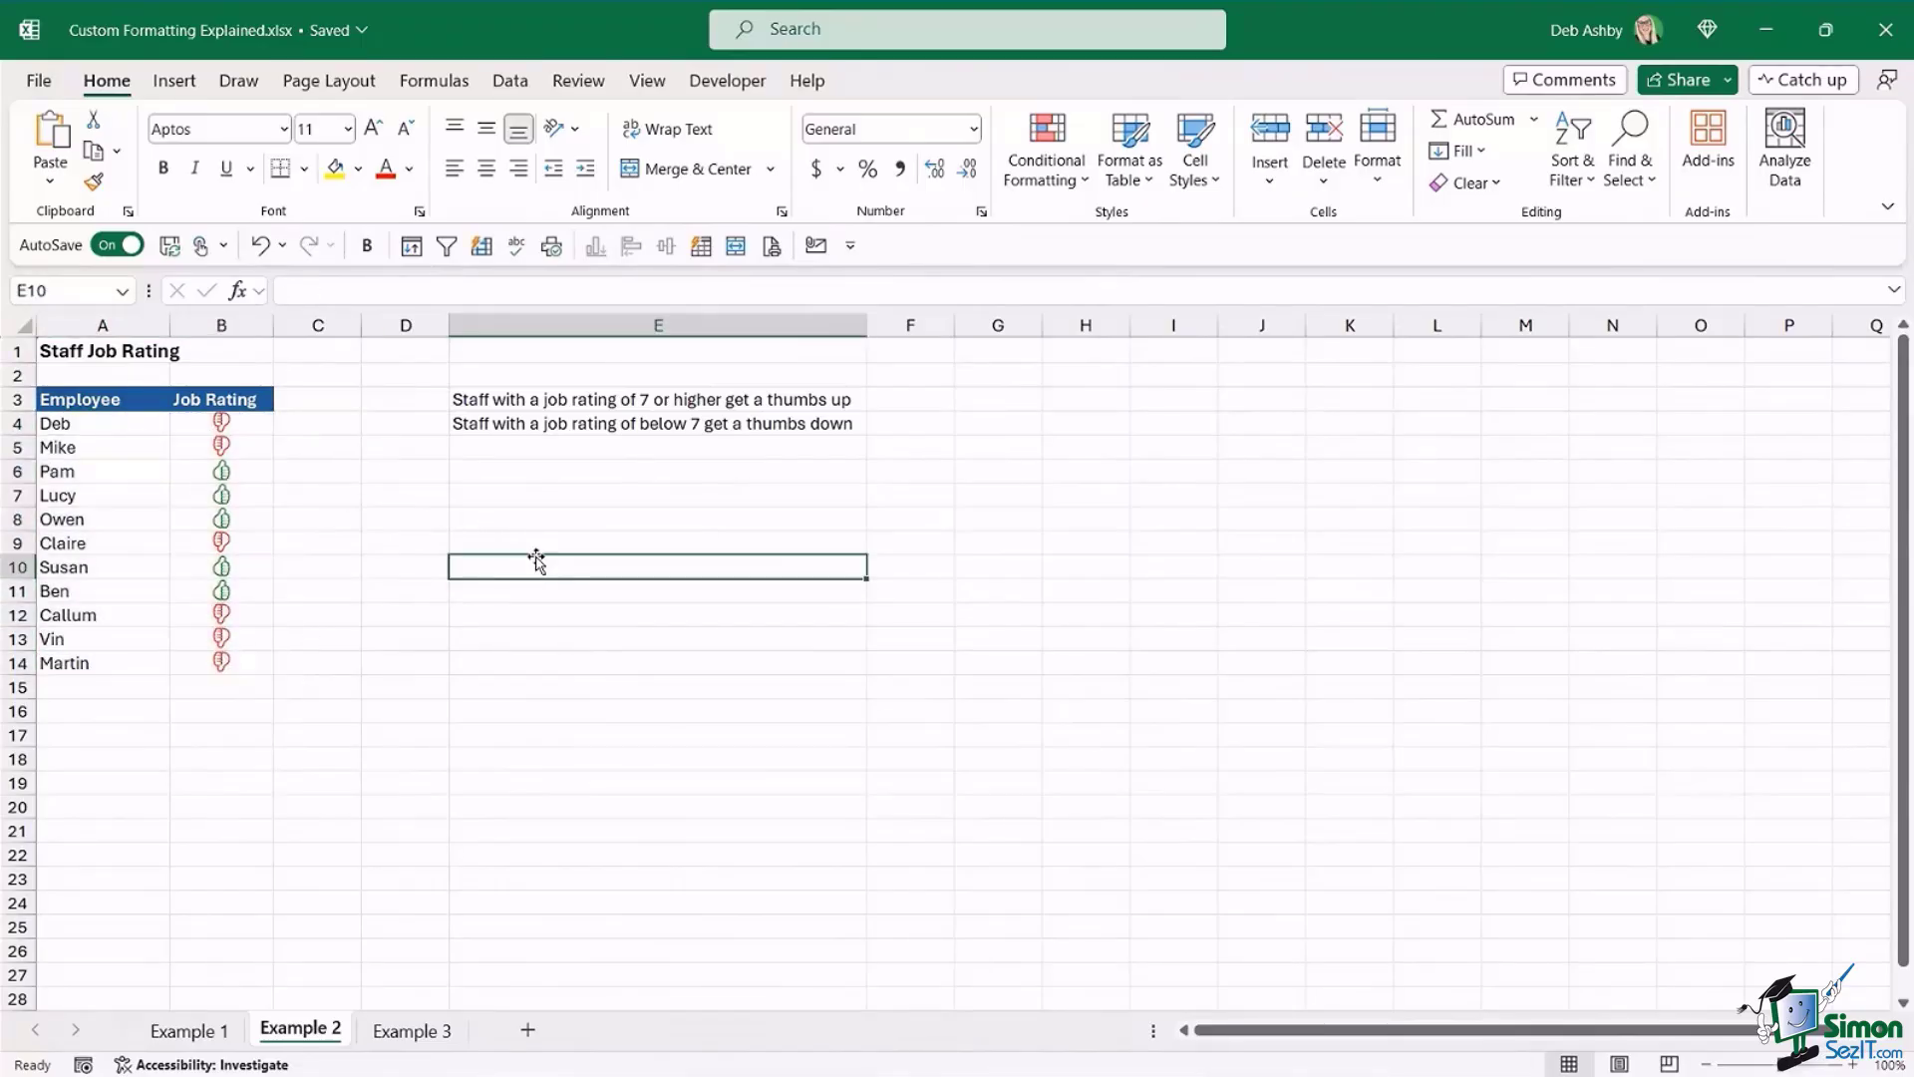
{"action": "left_click", "coordinate": [407, 475]}
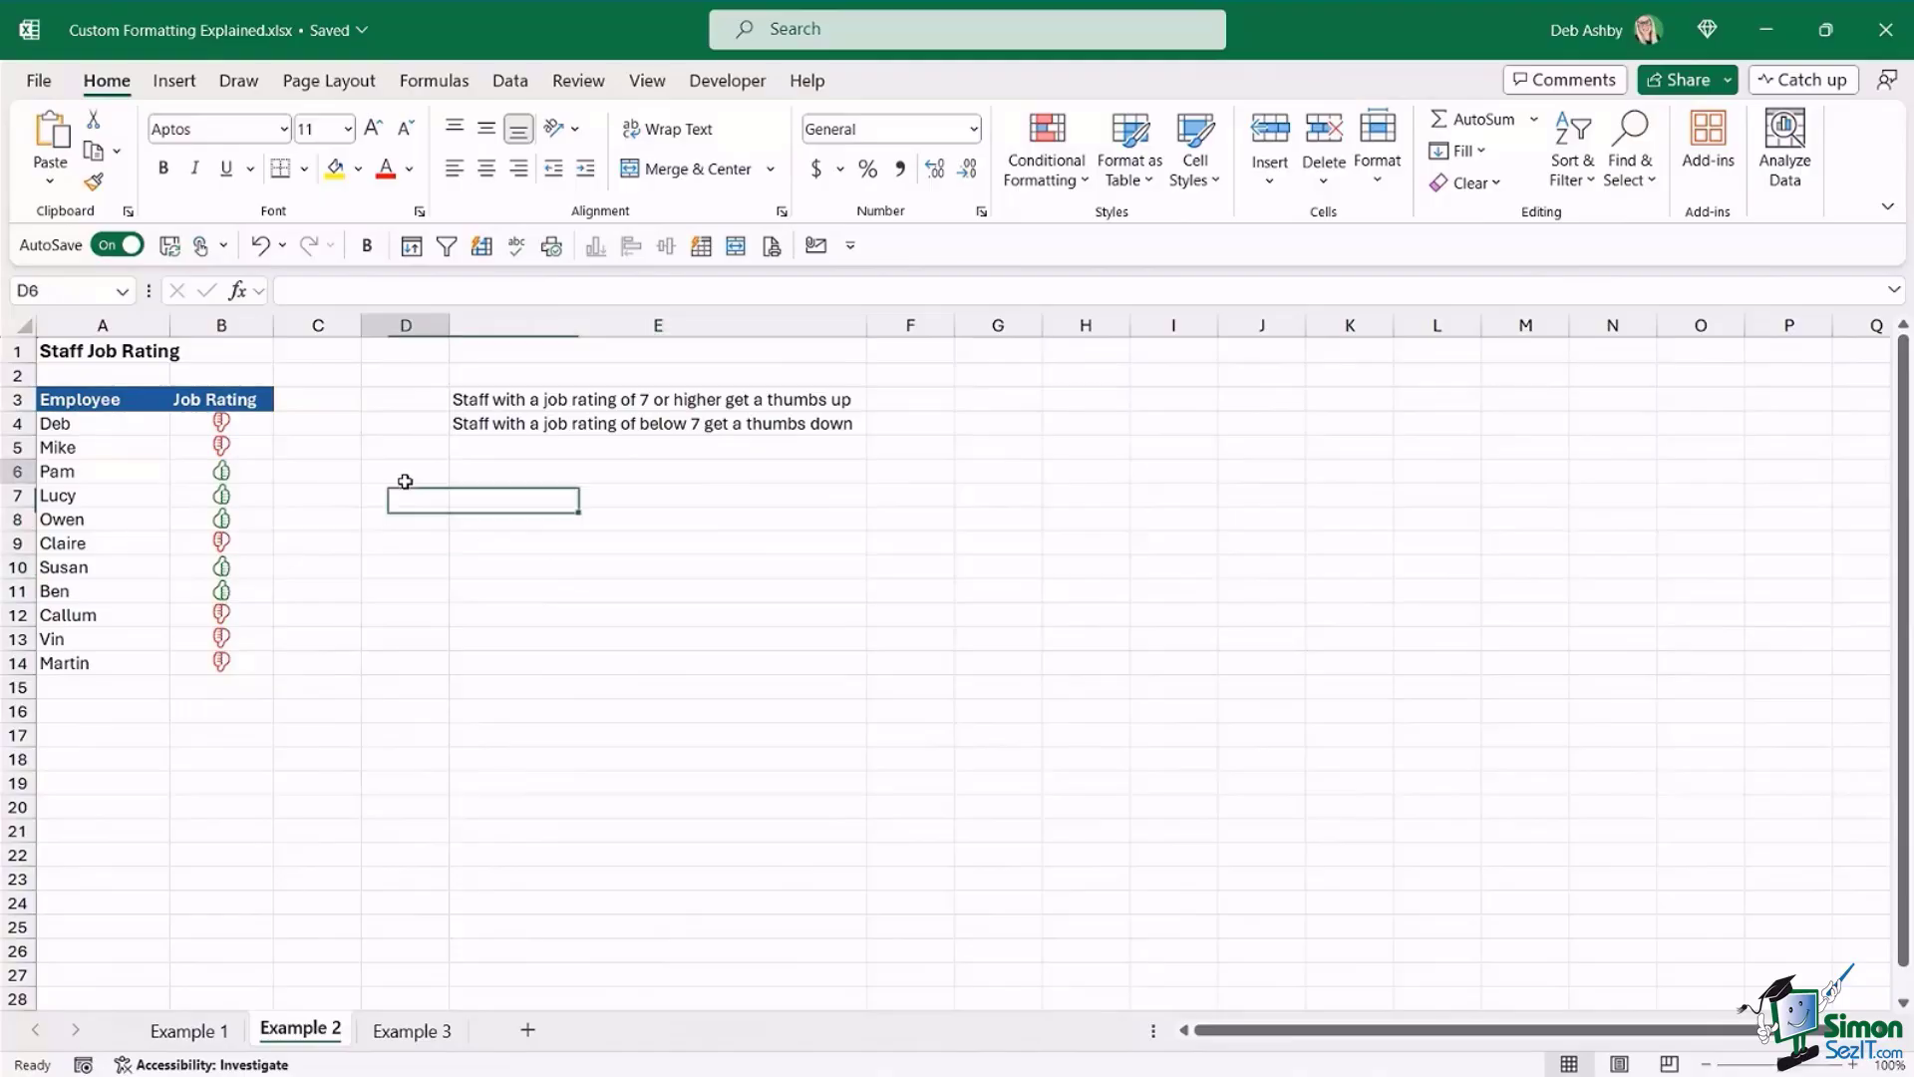
{"action": "left_click", "coordinate": [399, 543]}
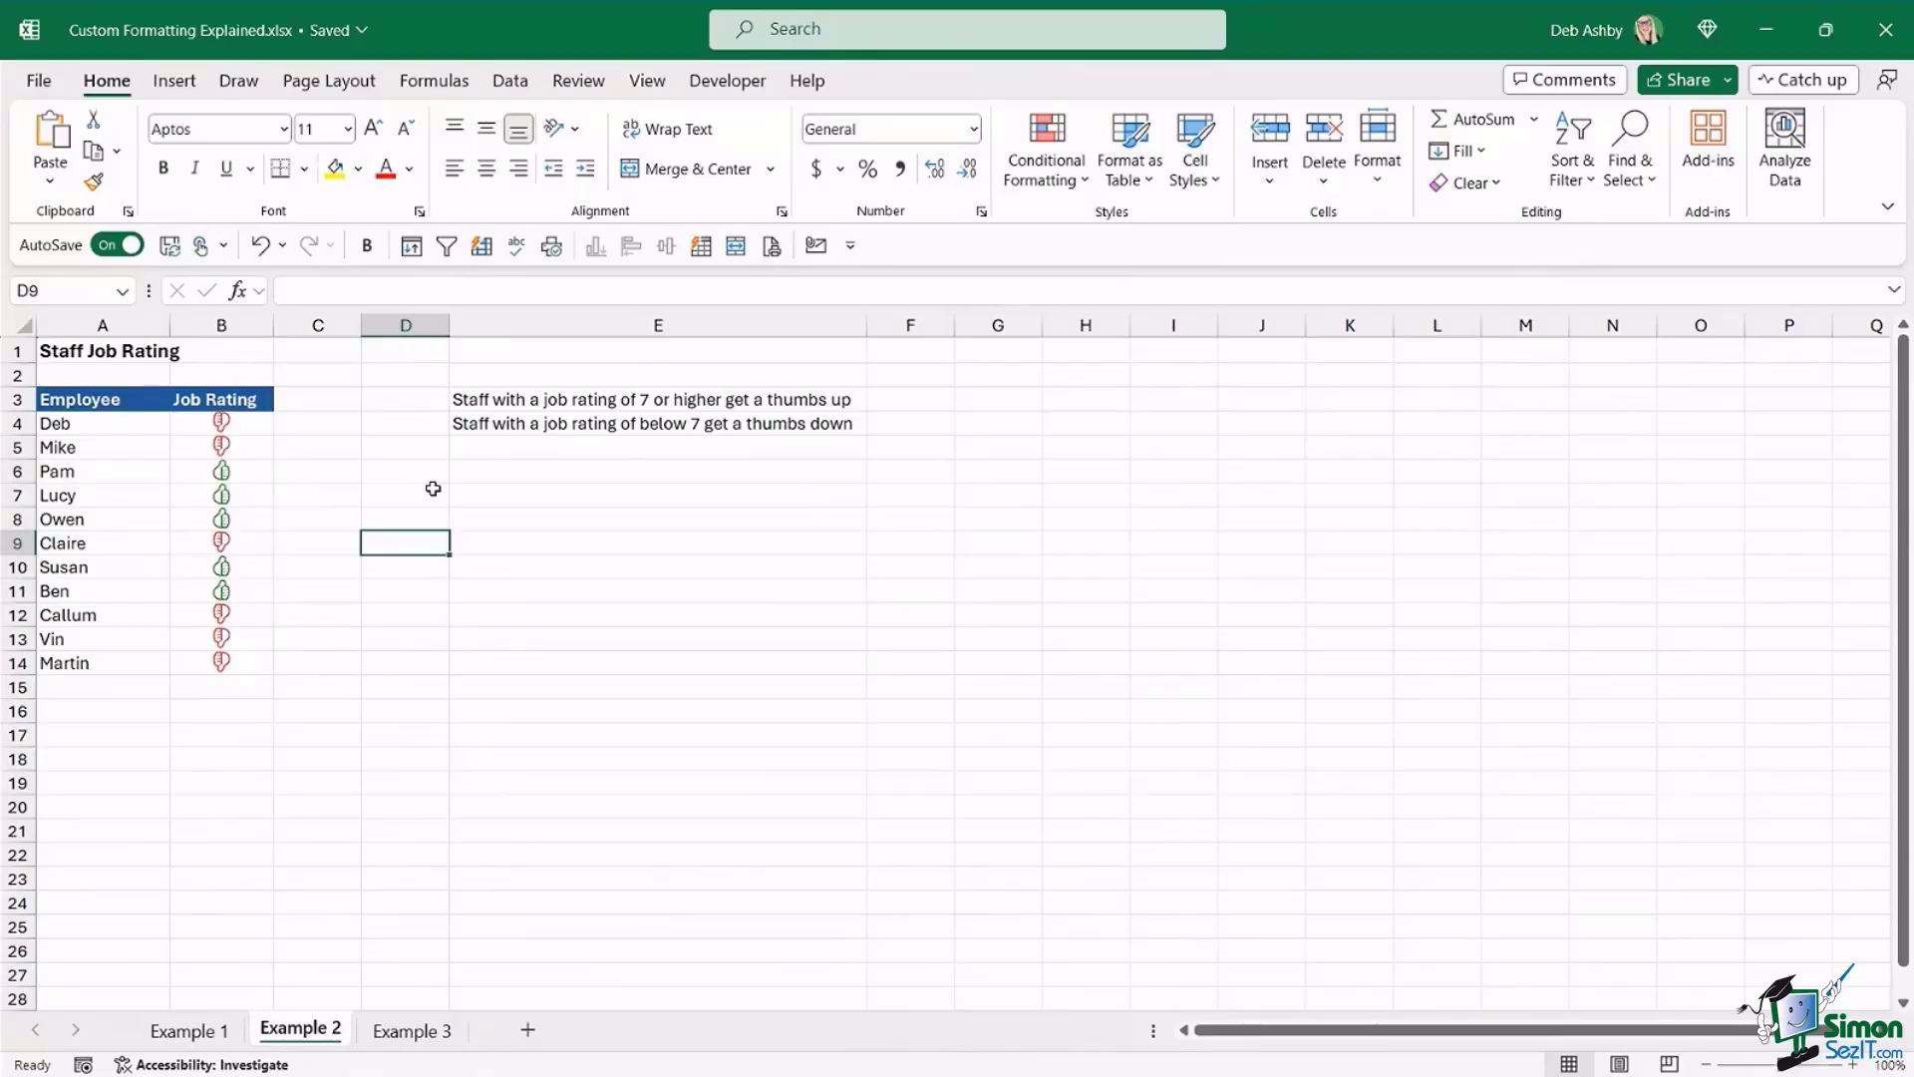
{"action": "left_click", "coordinate": [343, 482]}
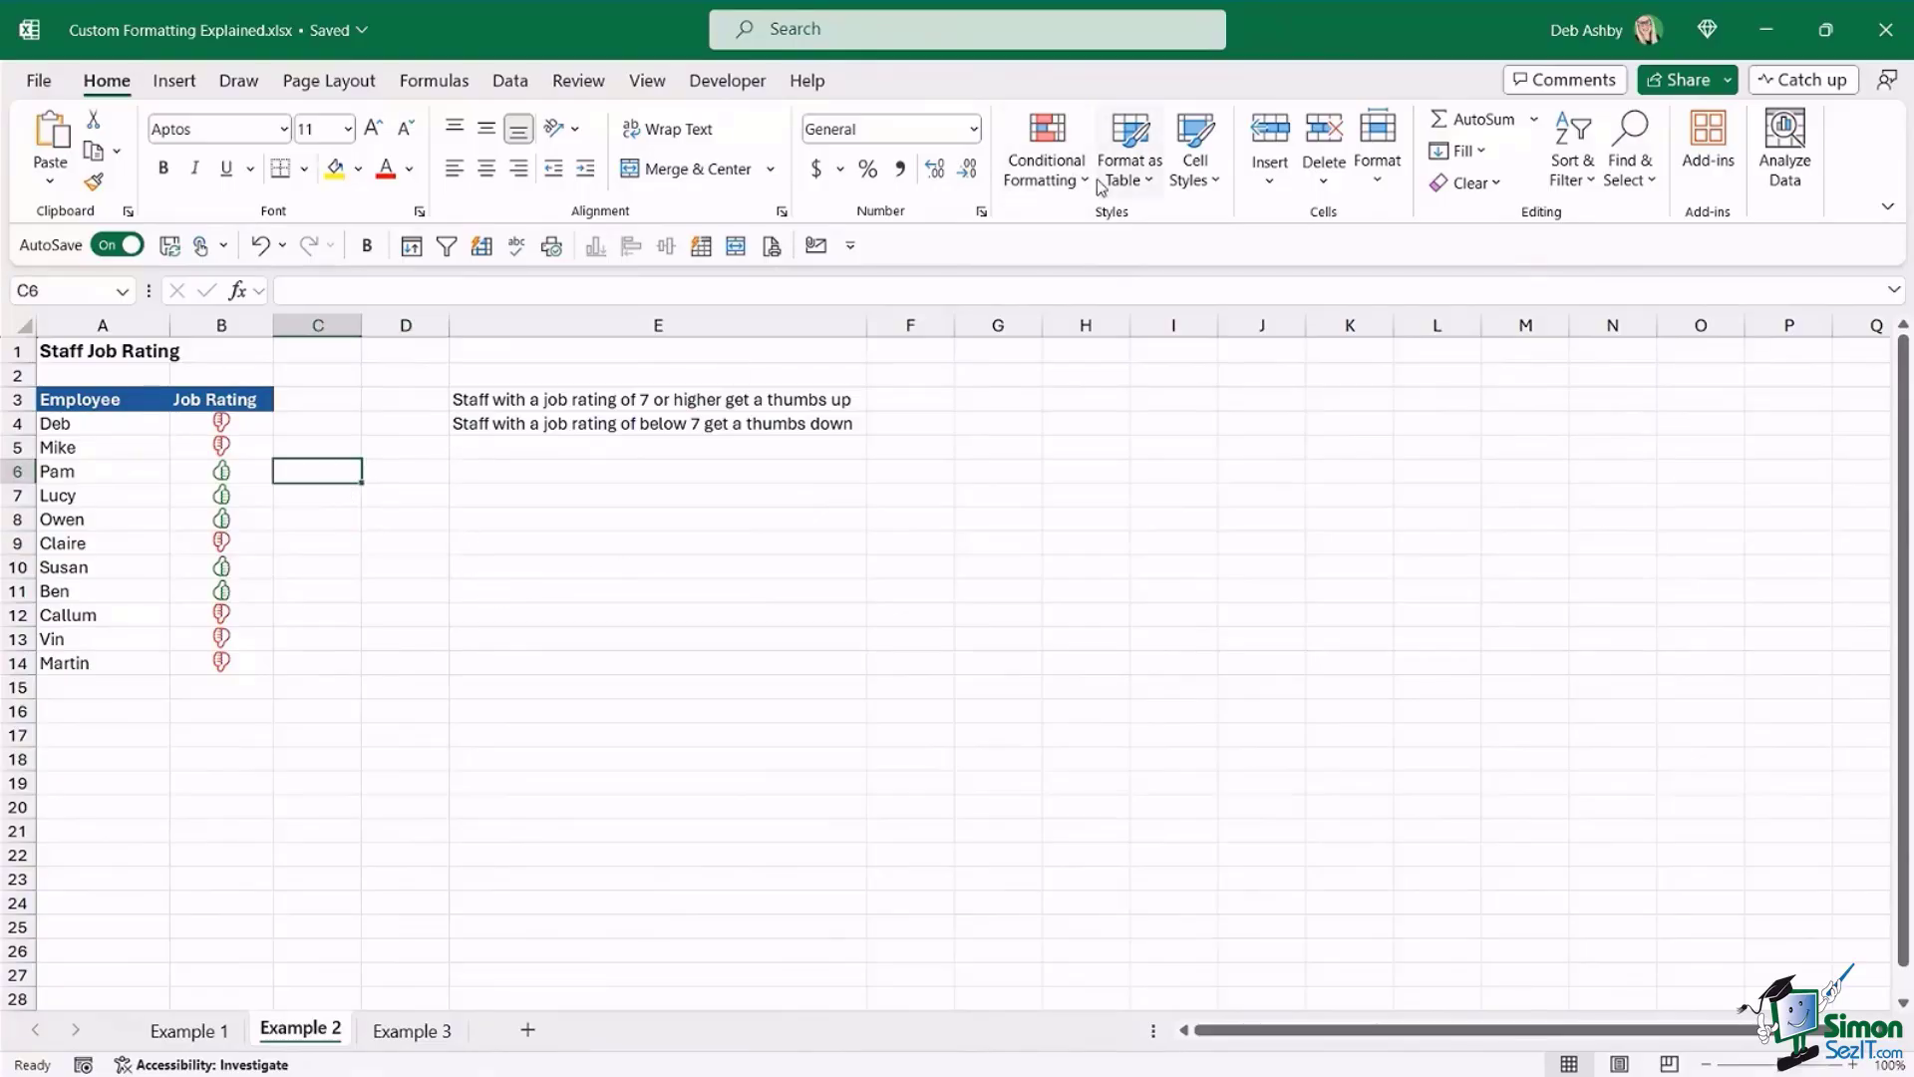
{"action": "left_click", "coordinate": [475, 501]}
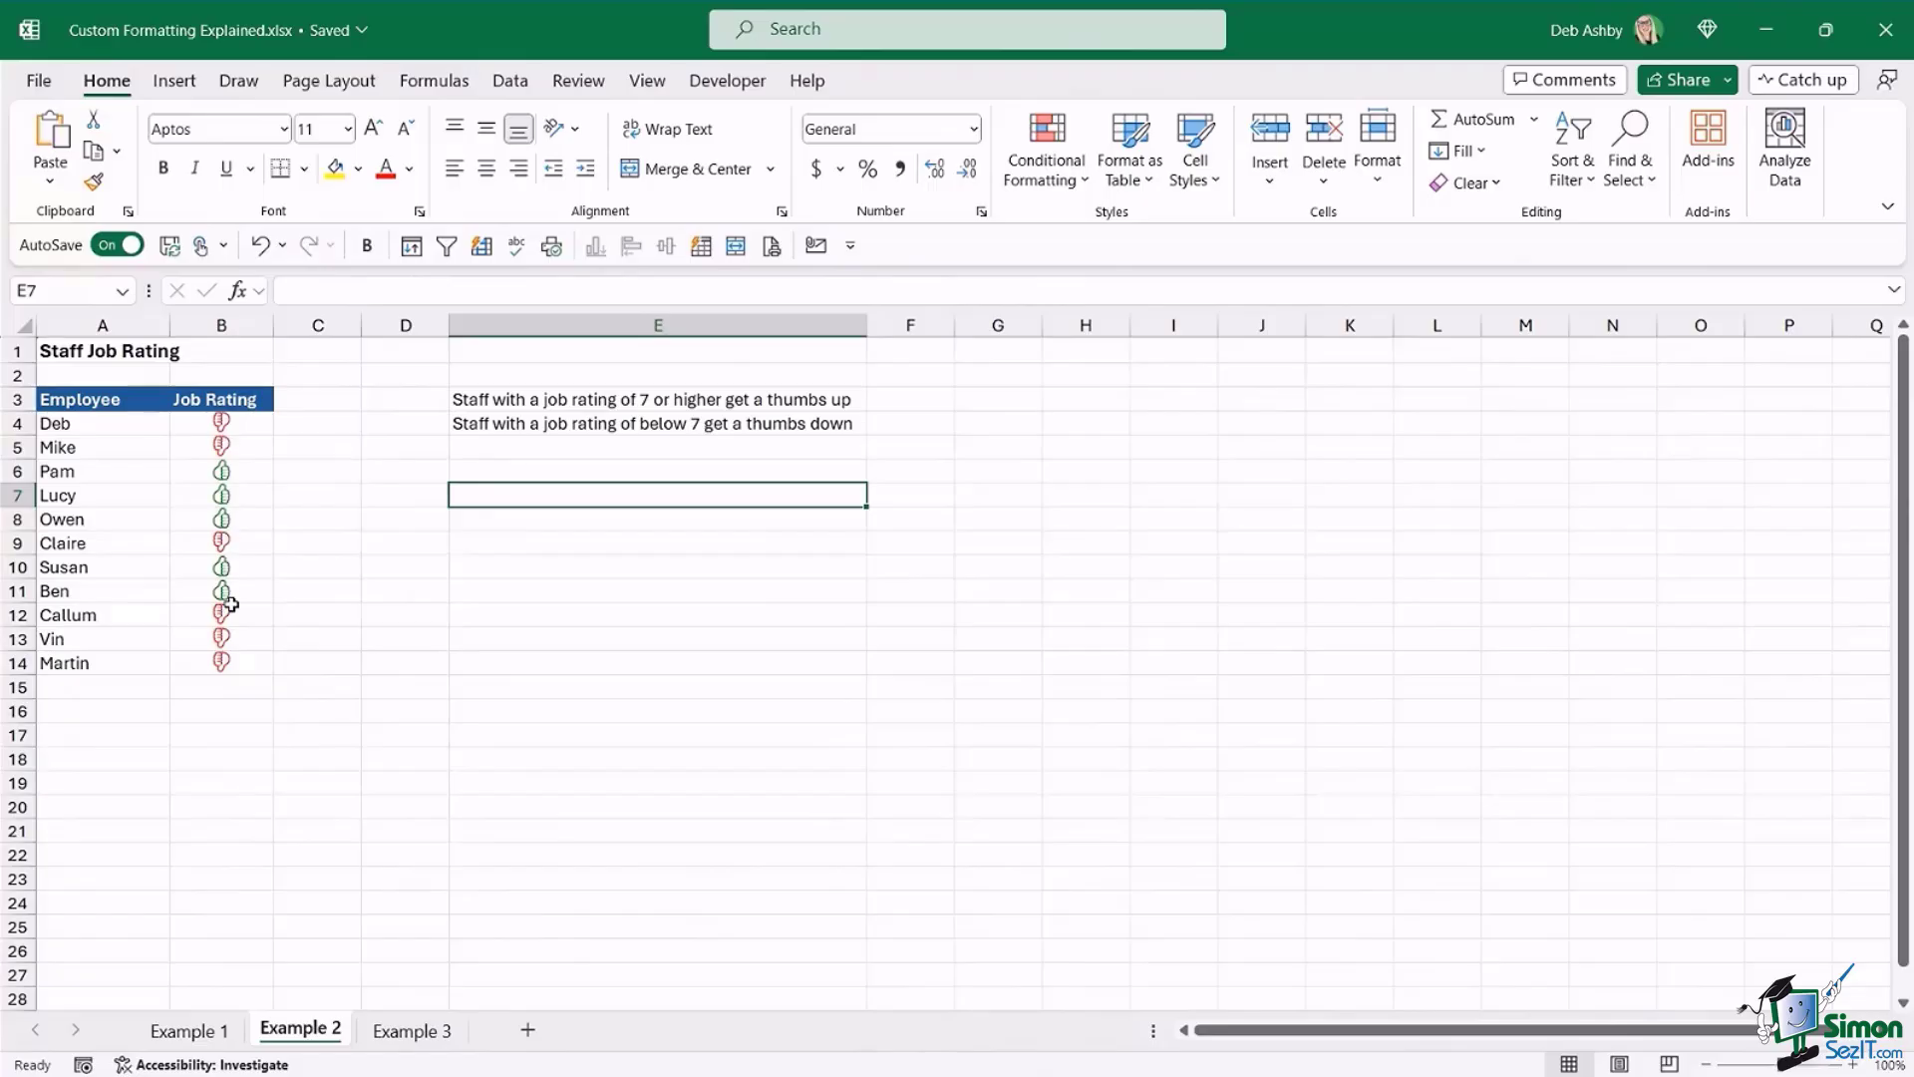
{"action": "left_click_drag", "start_coordinate": [60, 423], "coordinate": [222, 423]}
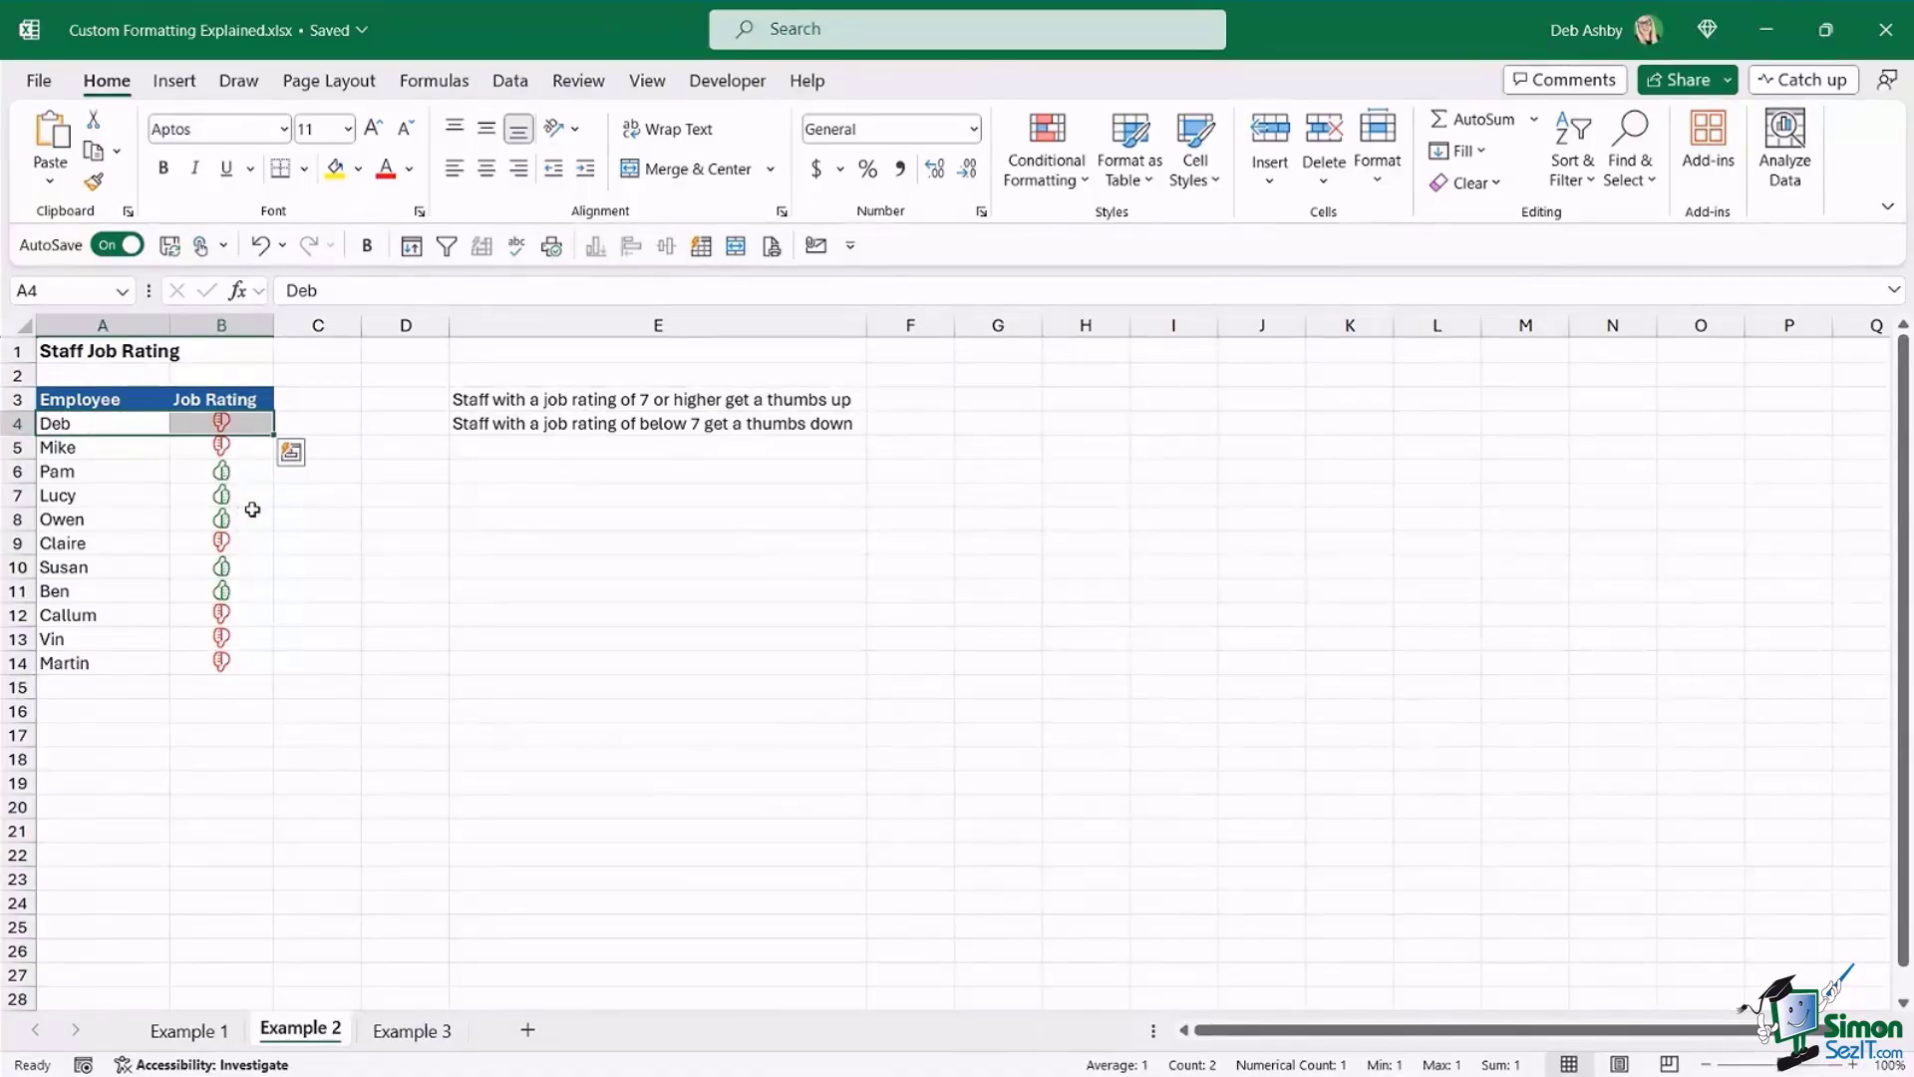
{"action": "left_click", "coordinate": [415, 493]}
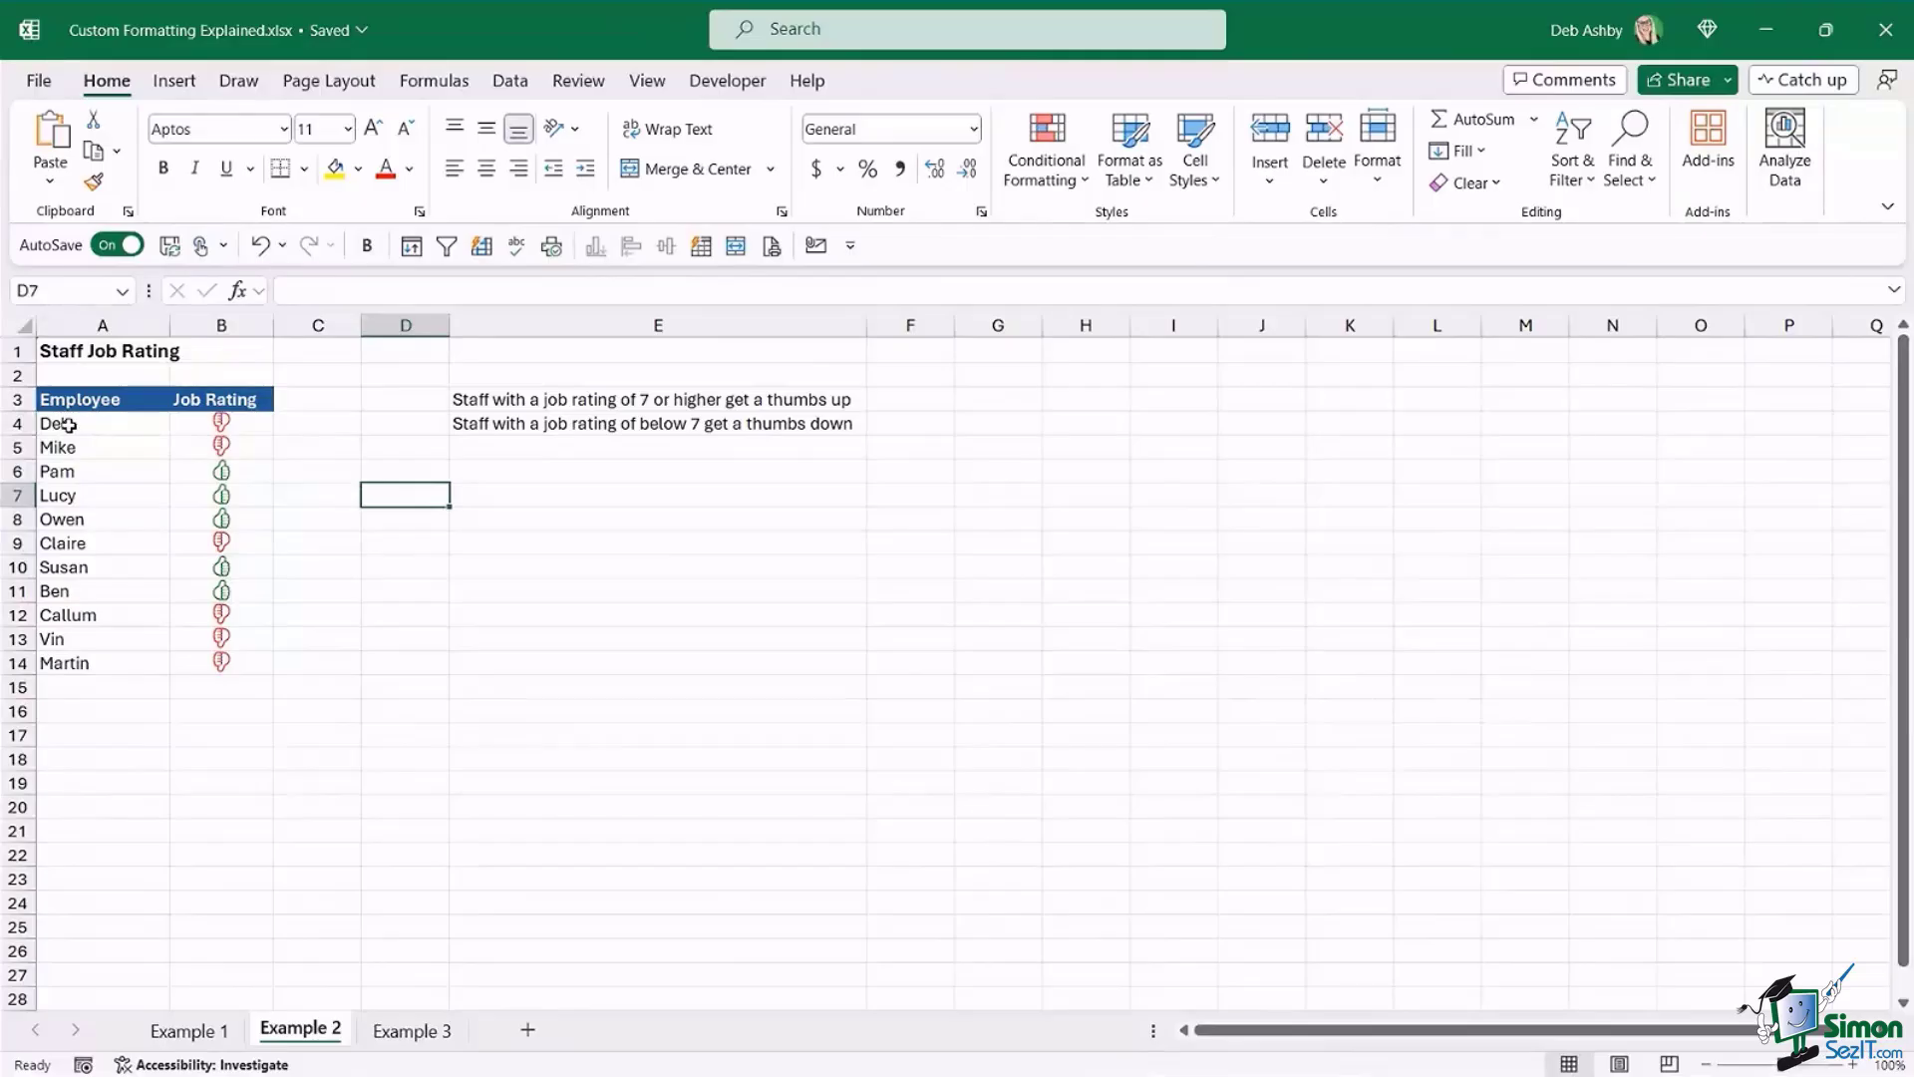
- Start a new conditional formatting rule for A4:B14 that uses a formula to determine which cells to format
{"action": "left_click_drag", "start_coordinate": [71, 423], "coordinate": [175, 658]}
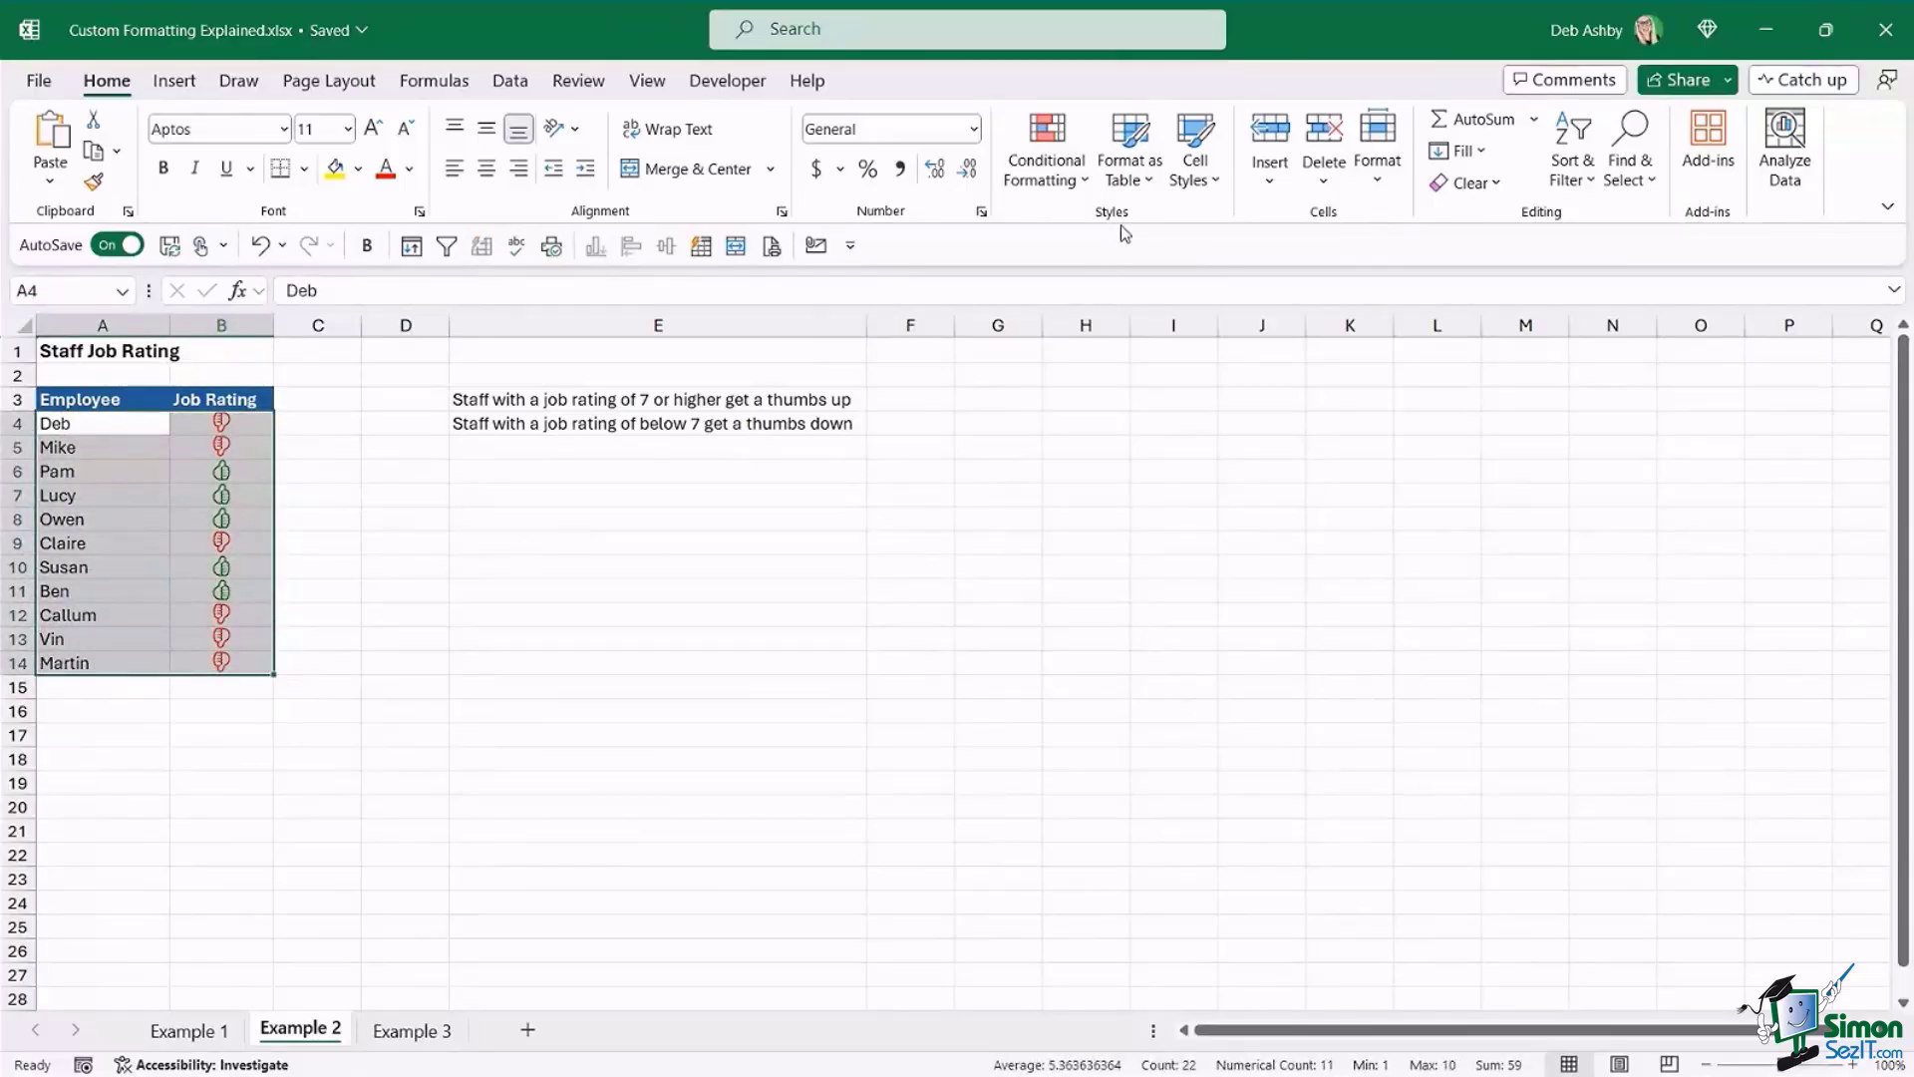
{"action": "left_click", "coordinate": [1074, 182]}
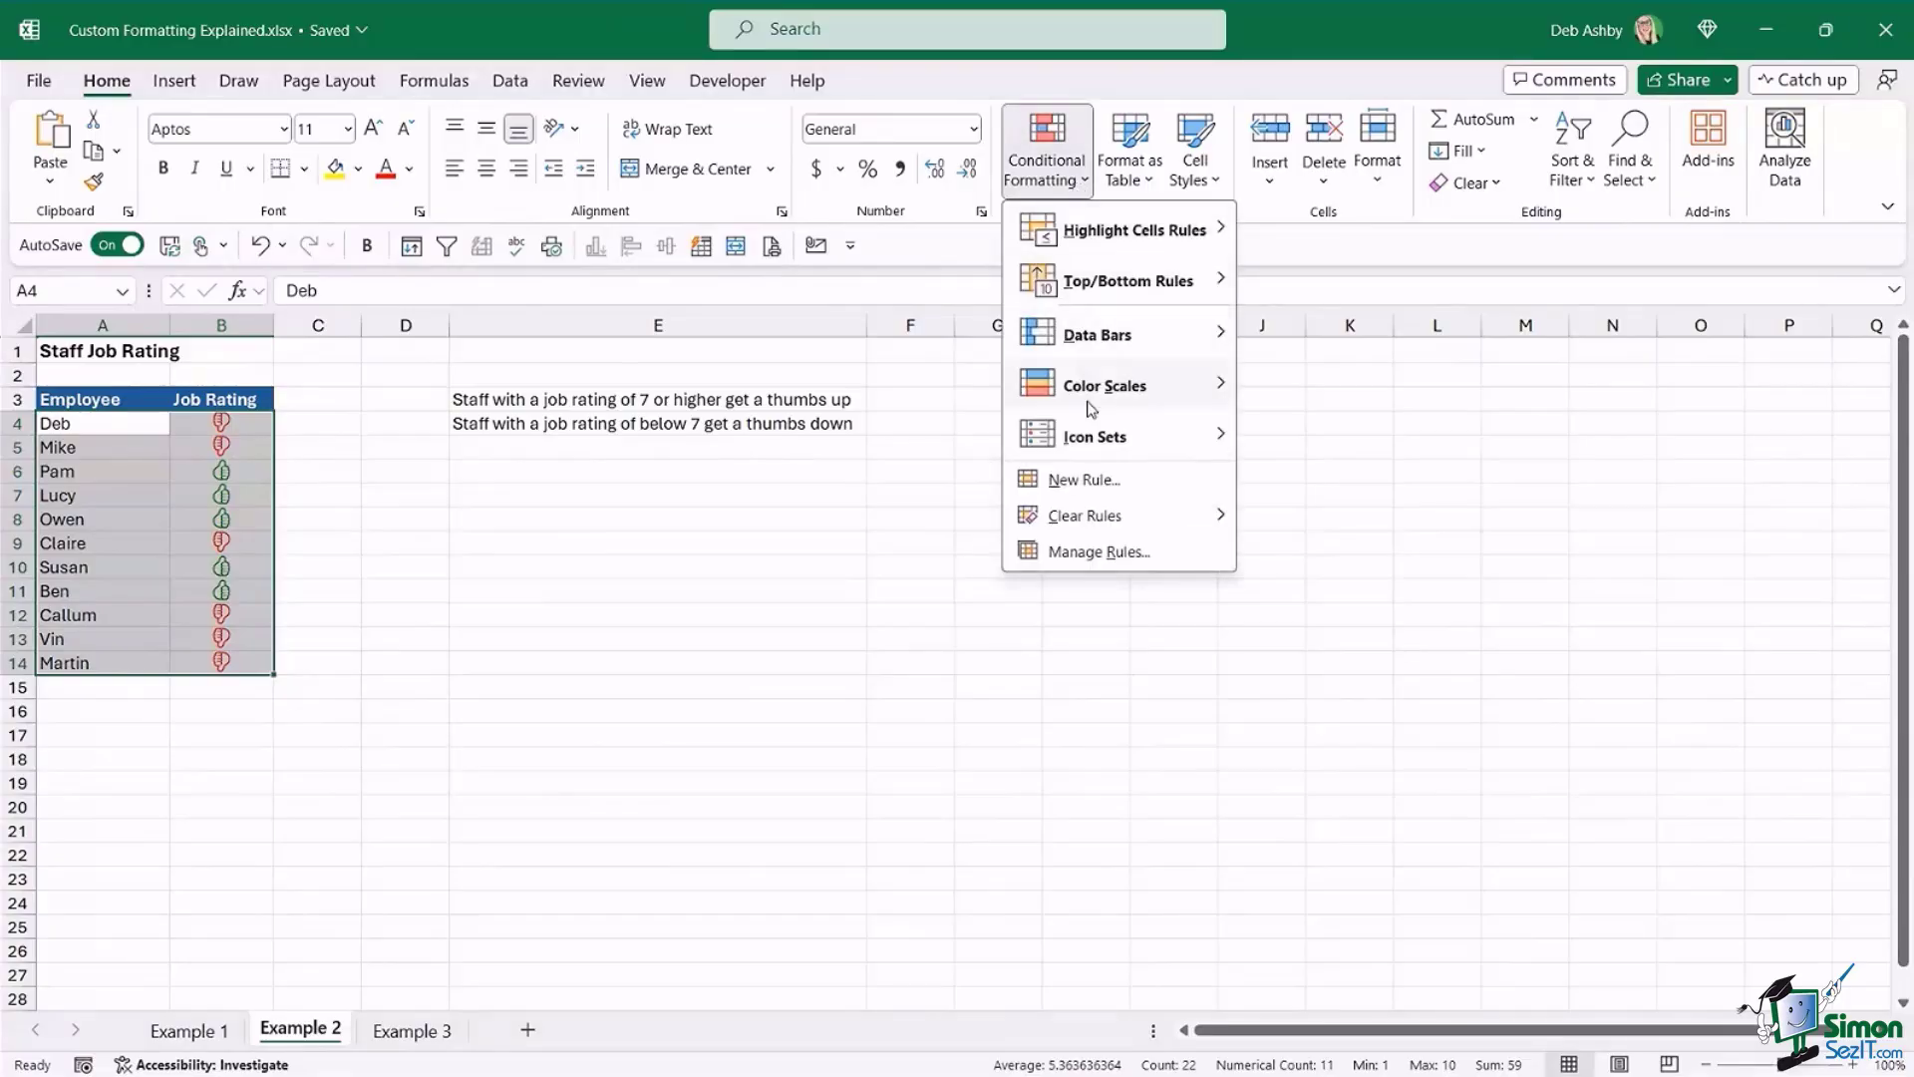
{"action": "left_click", "coordinate": [1084, 481]}
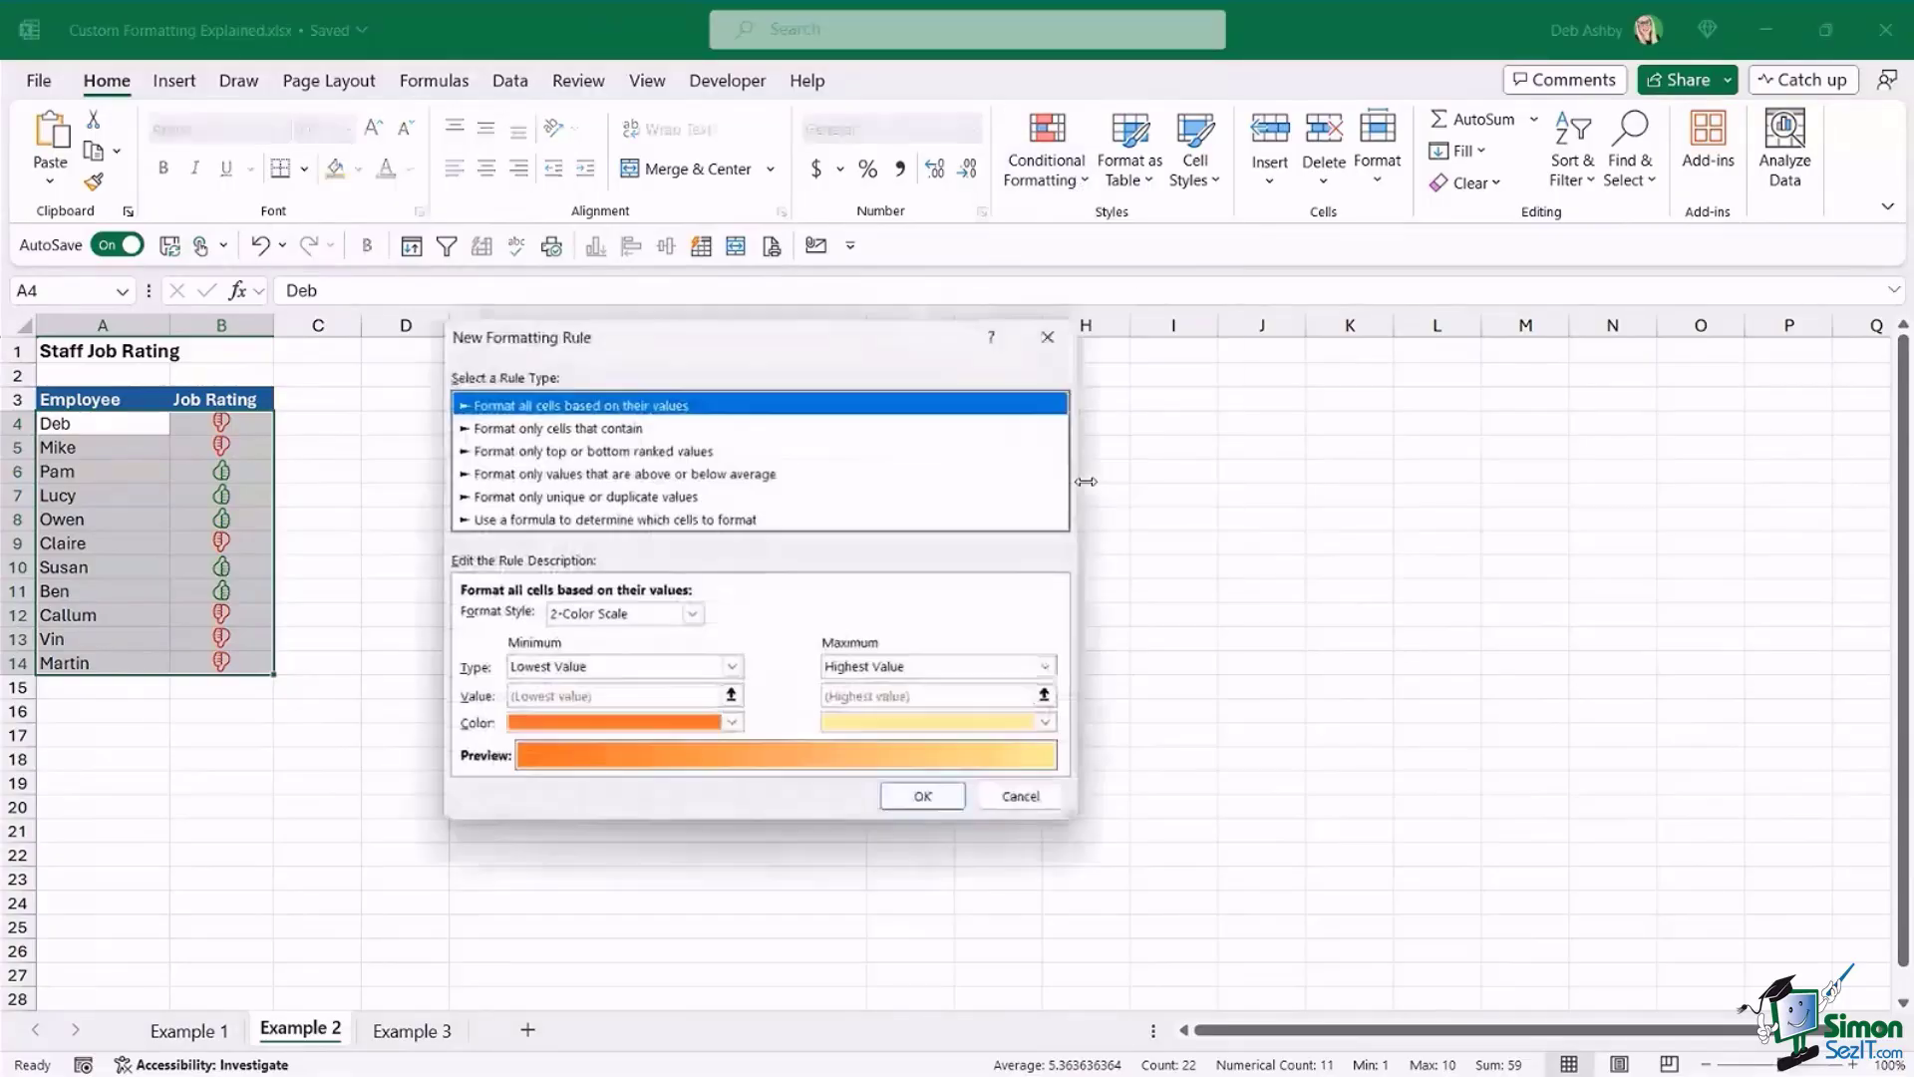
{"action": "left_click_drag", "start_coordinate": [814, 337], "coordinate": [758, 290]}
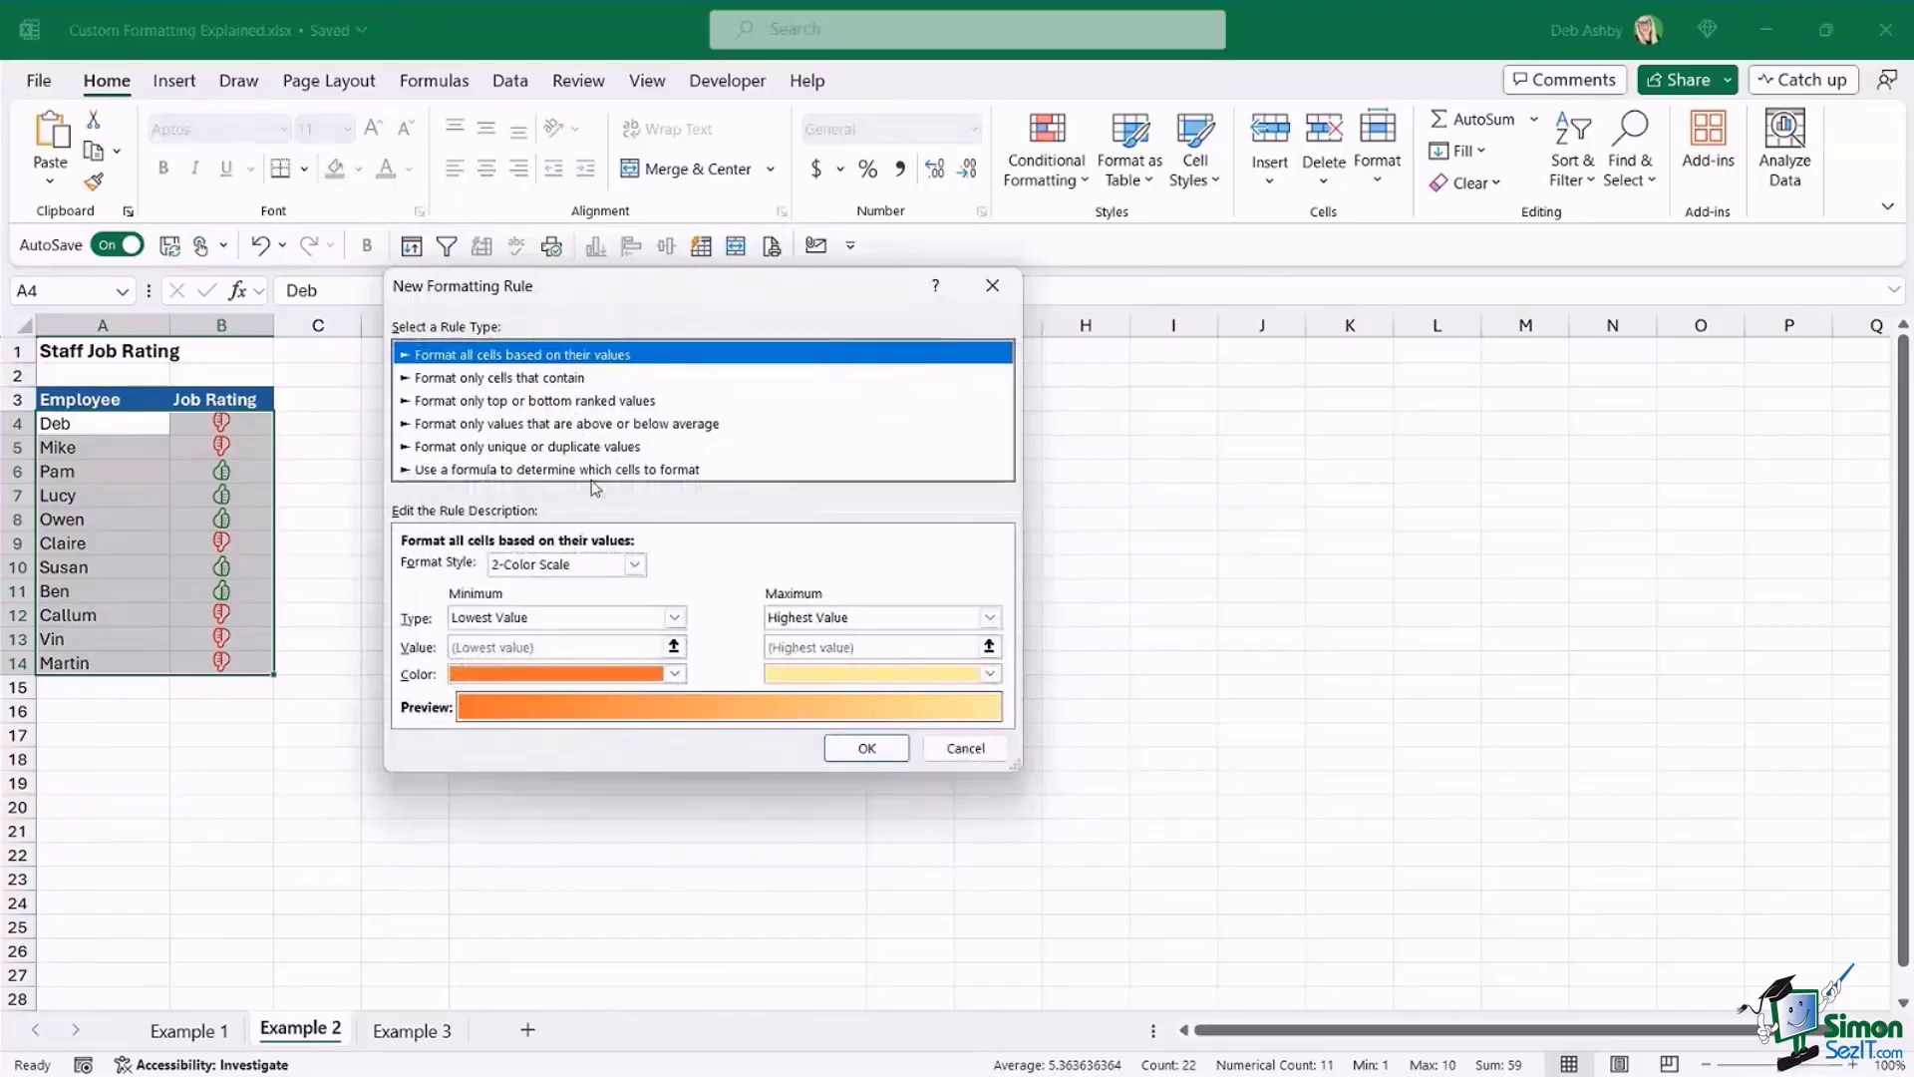
{"action": "left_click", "coordinate": [620, 469]}
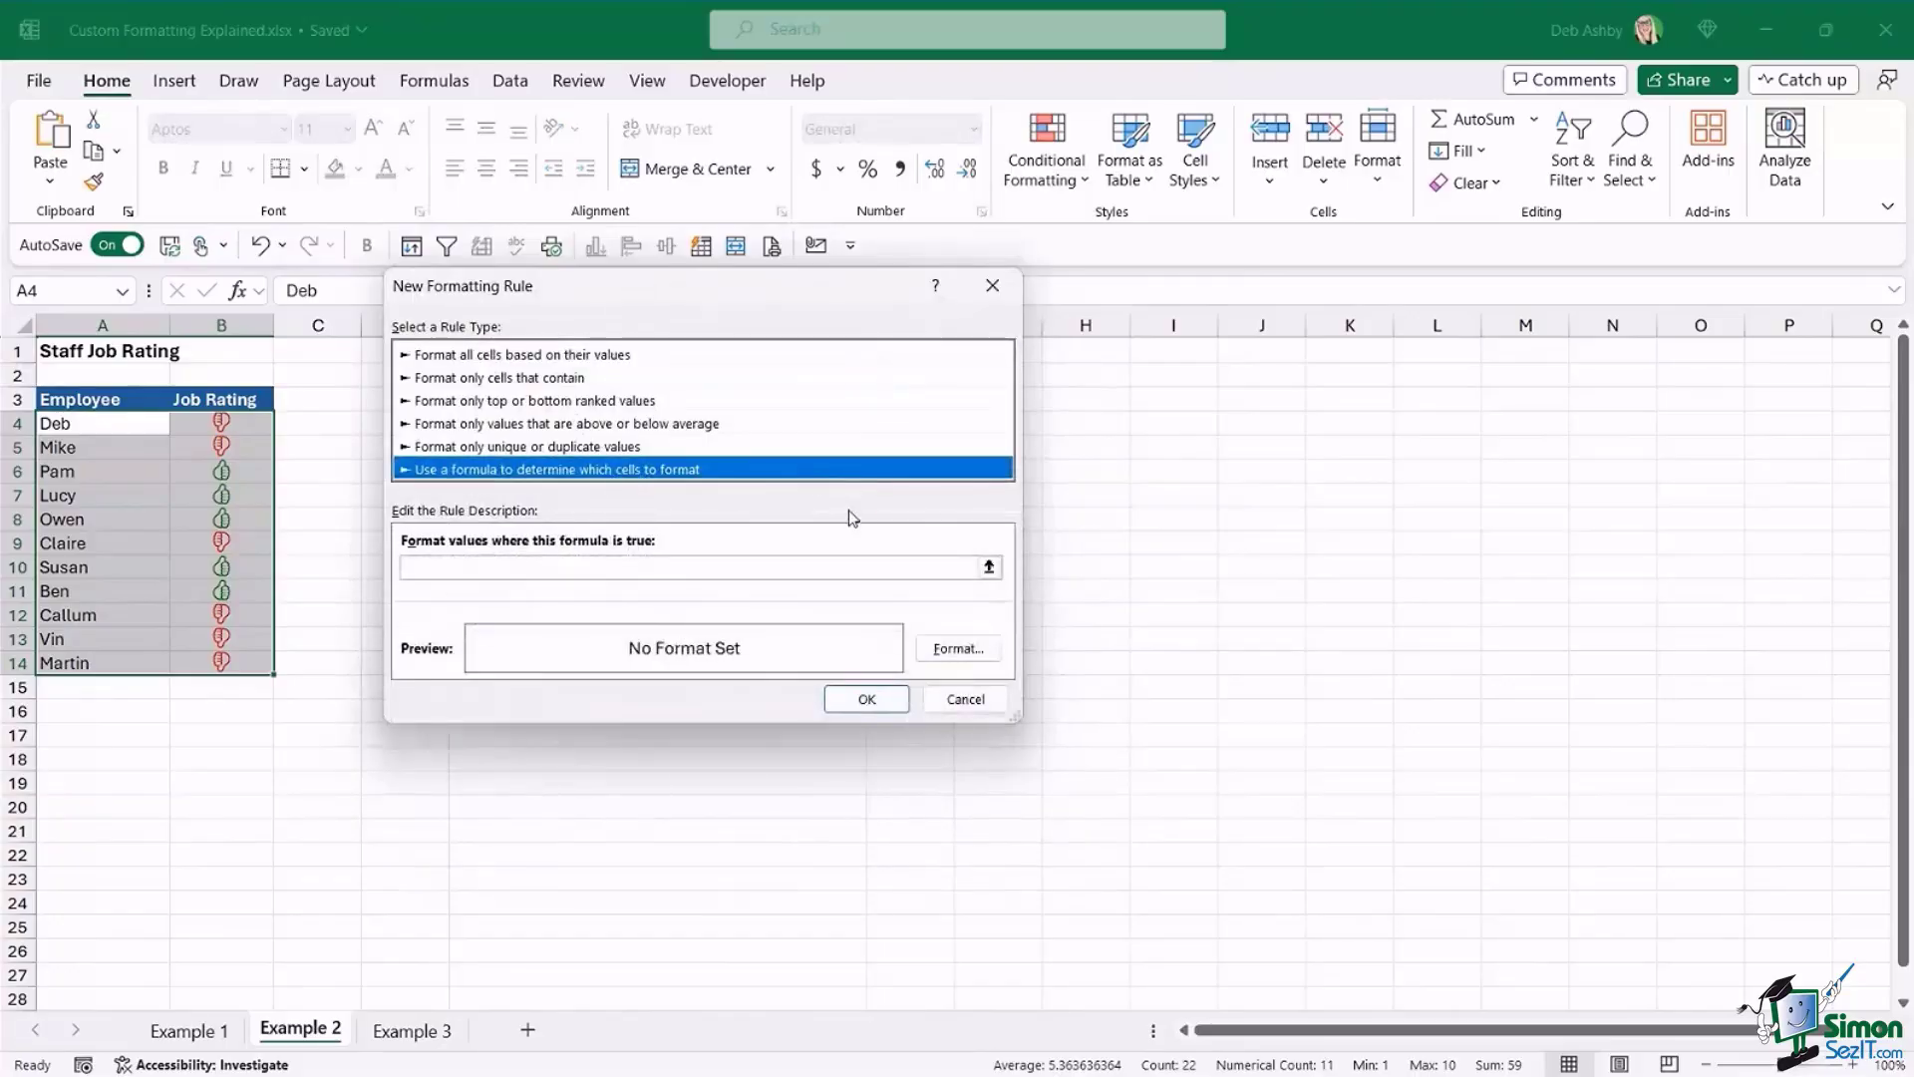
- Enter =$B4>=7 as the formula of the new conditional formatting rule for A4:B14
{"action": "left_click", "coordinate": [414, 565]}
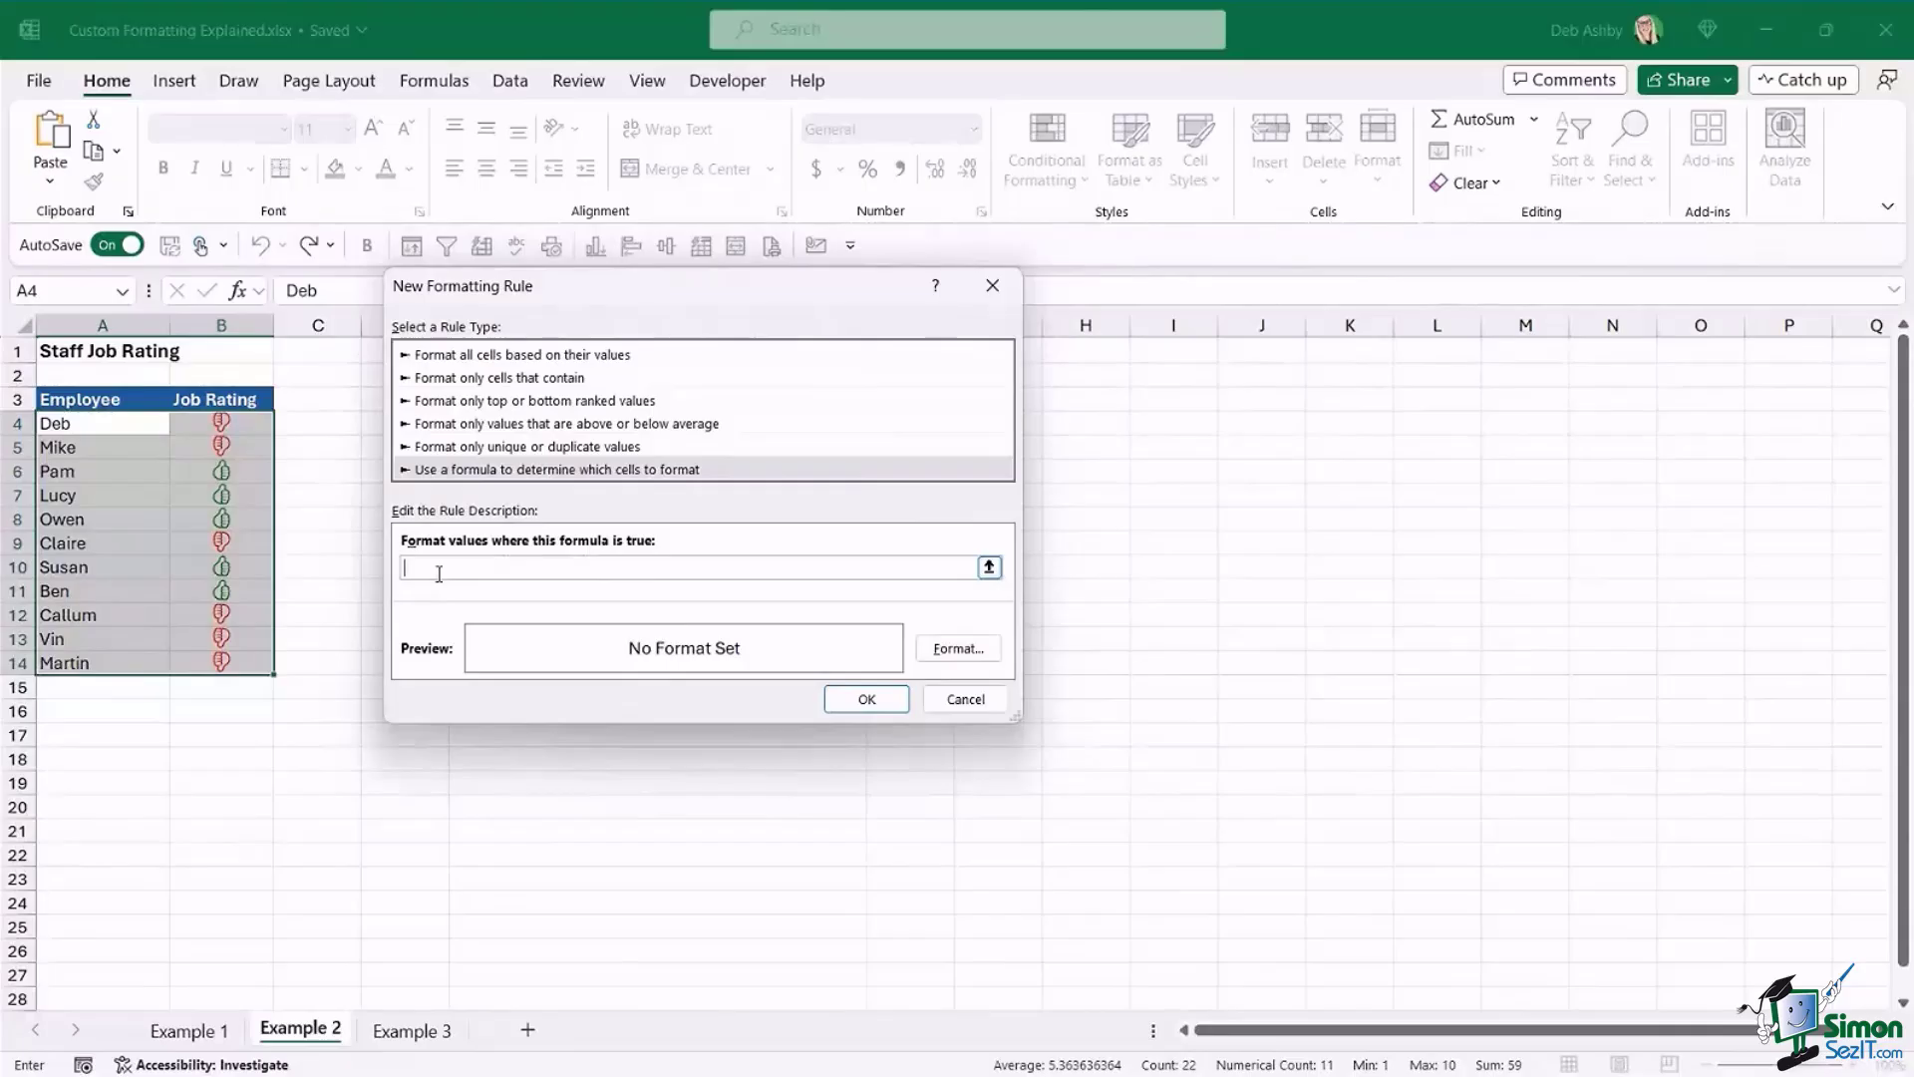
{"action": "type", "text": "="}
{"action": "left_click", "coordinate": [242, 419]}
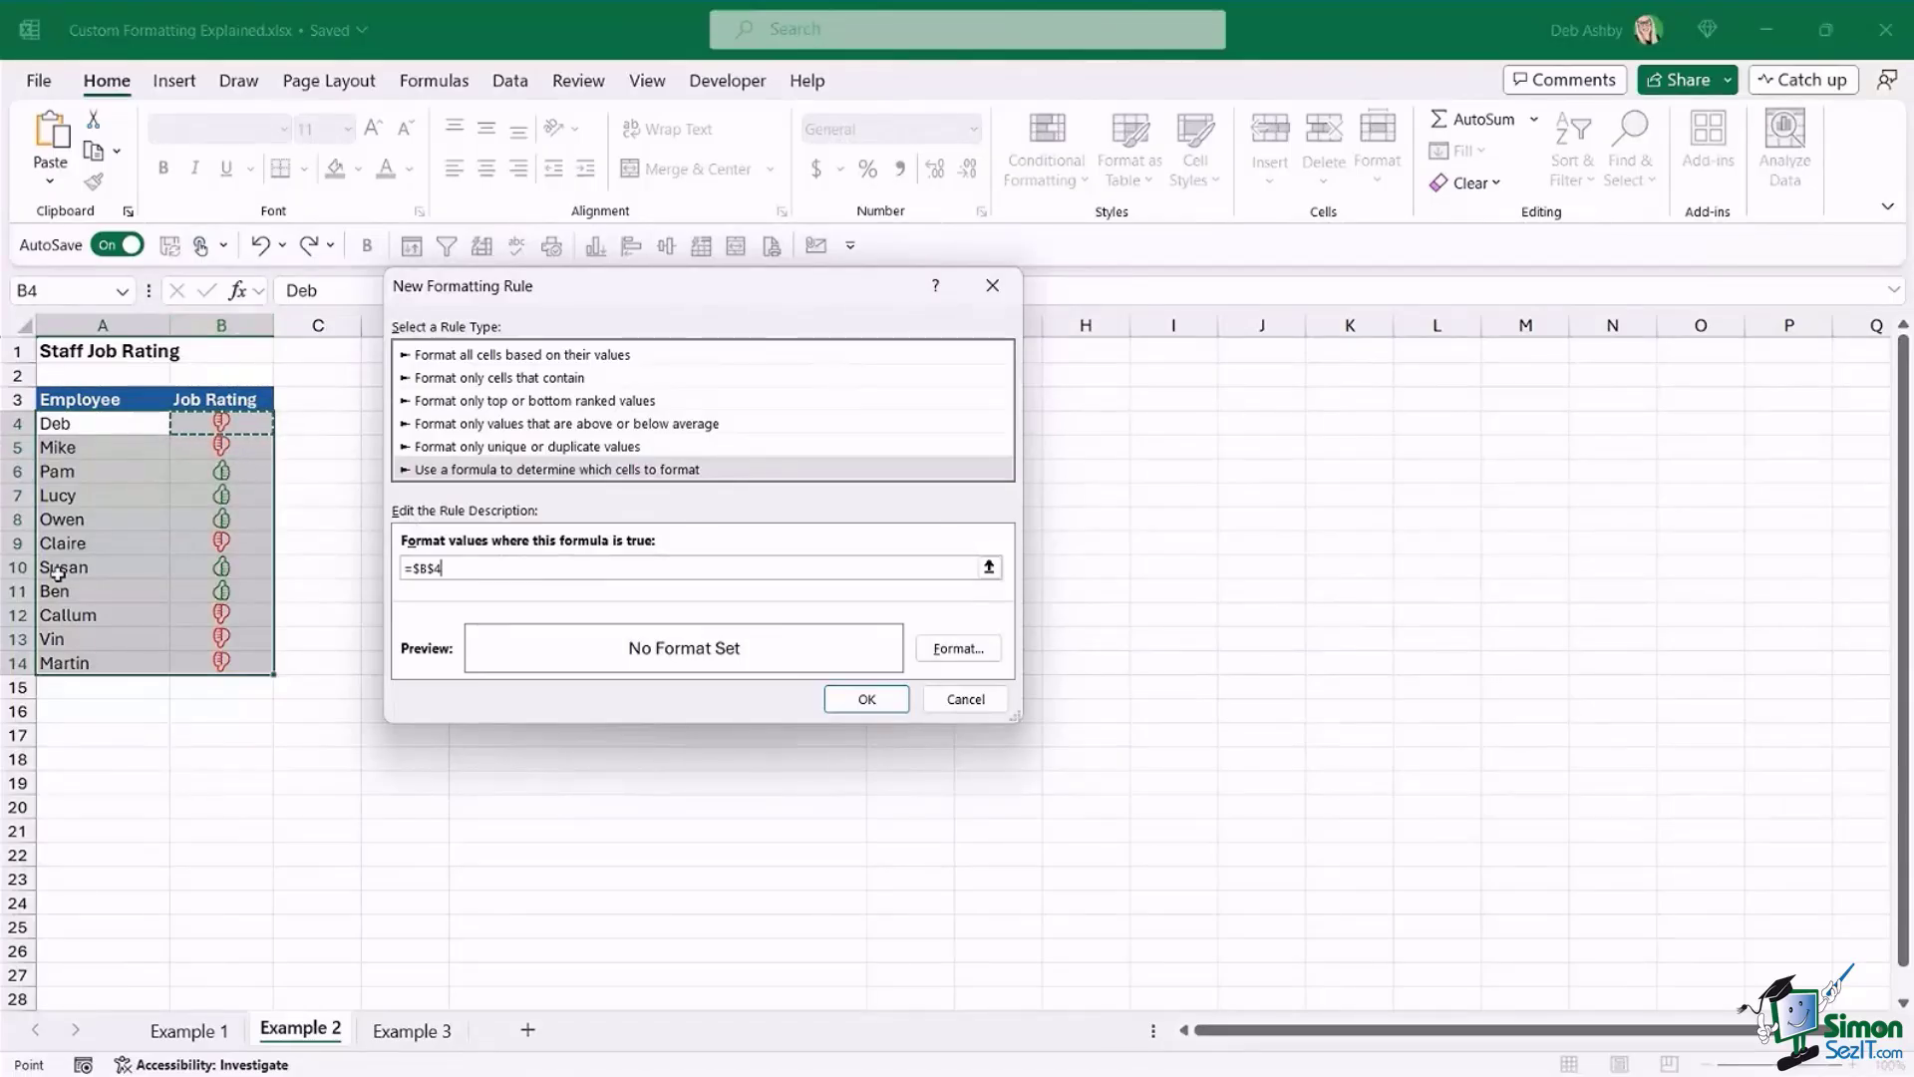
{"action": "left_click", "coordinate": [435, 567]}
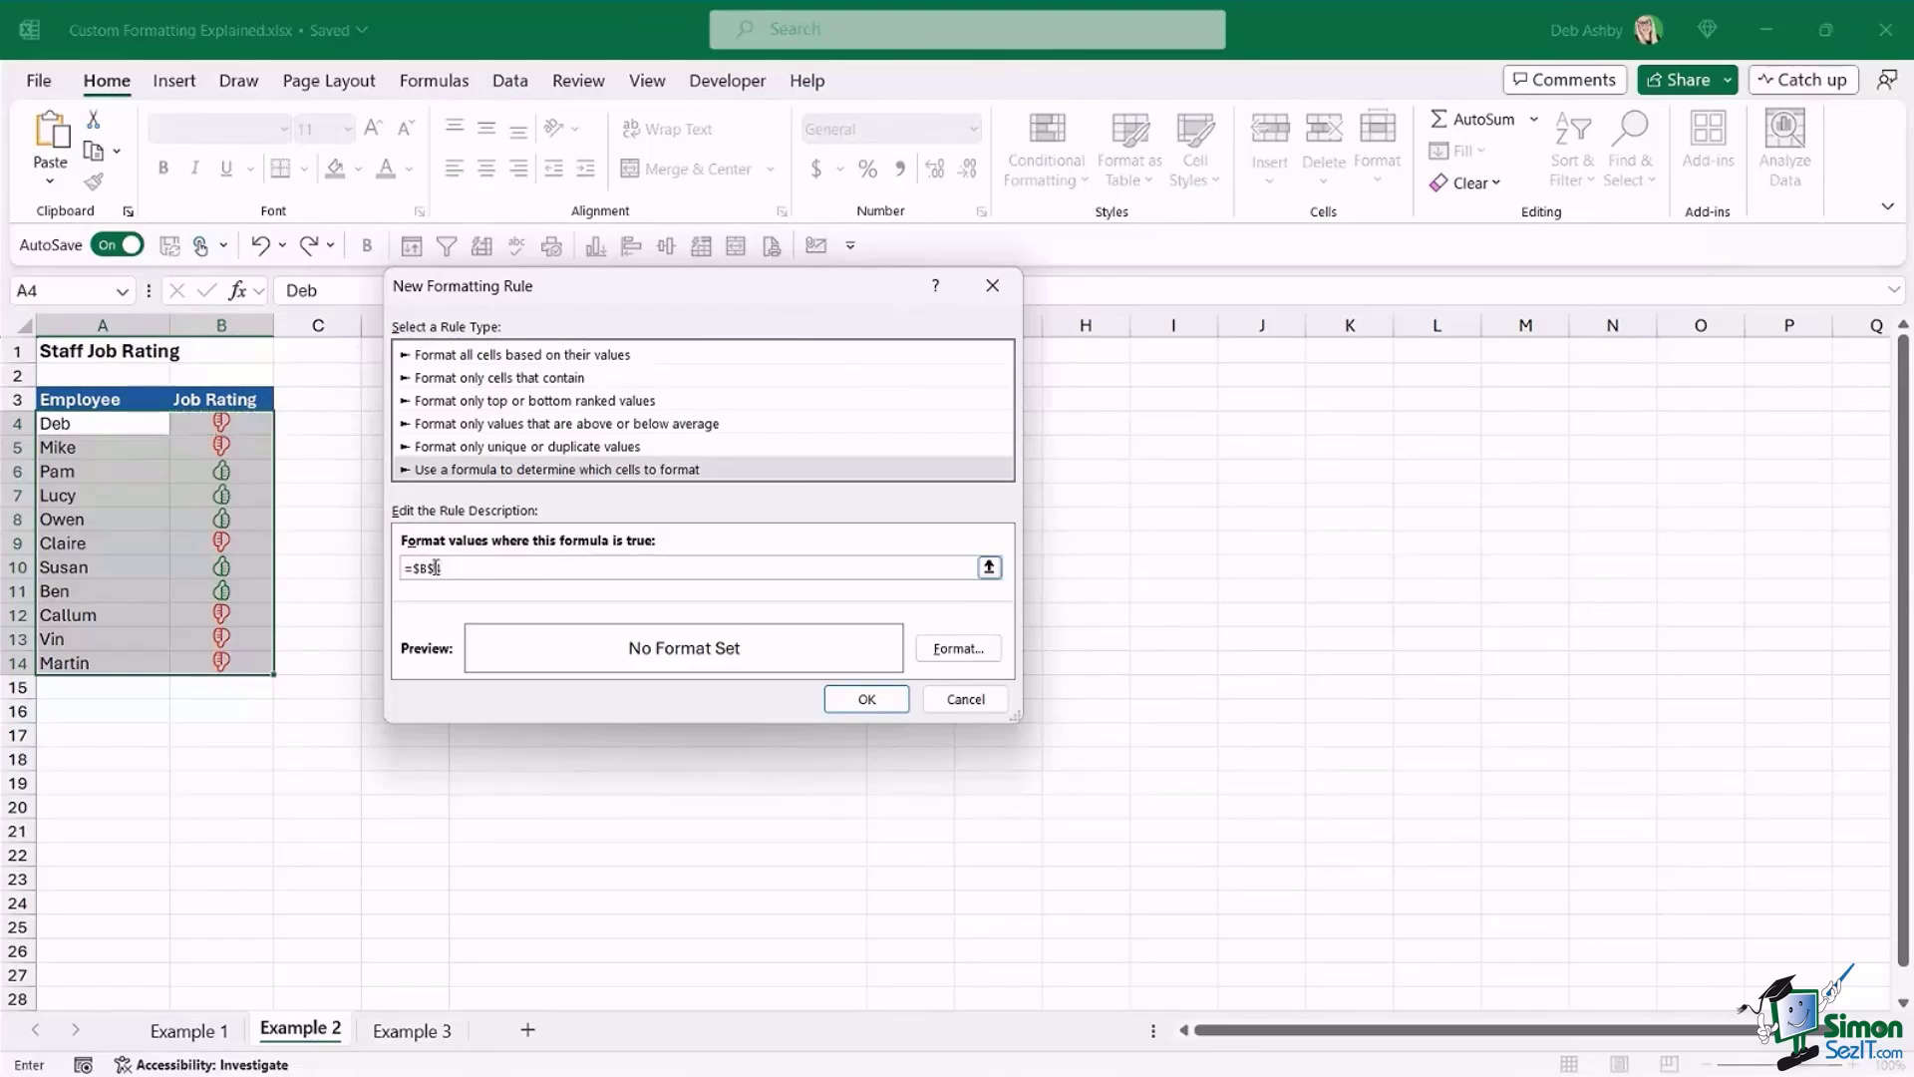
{"action": "key", "text": "BackSpace"}
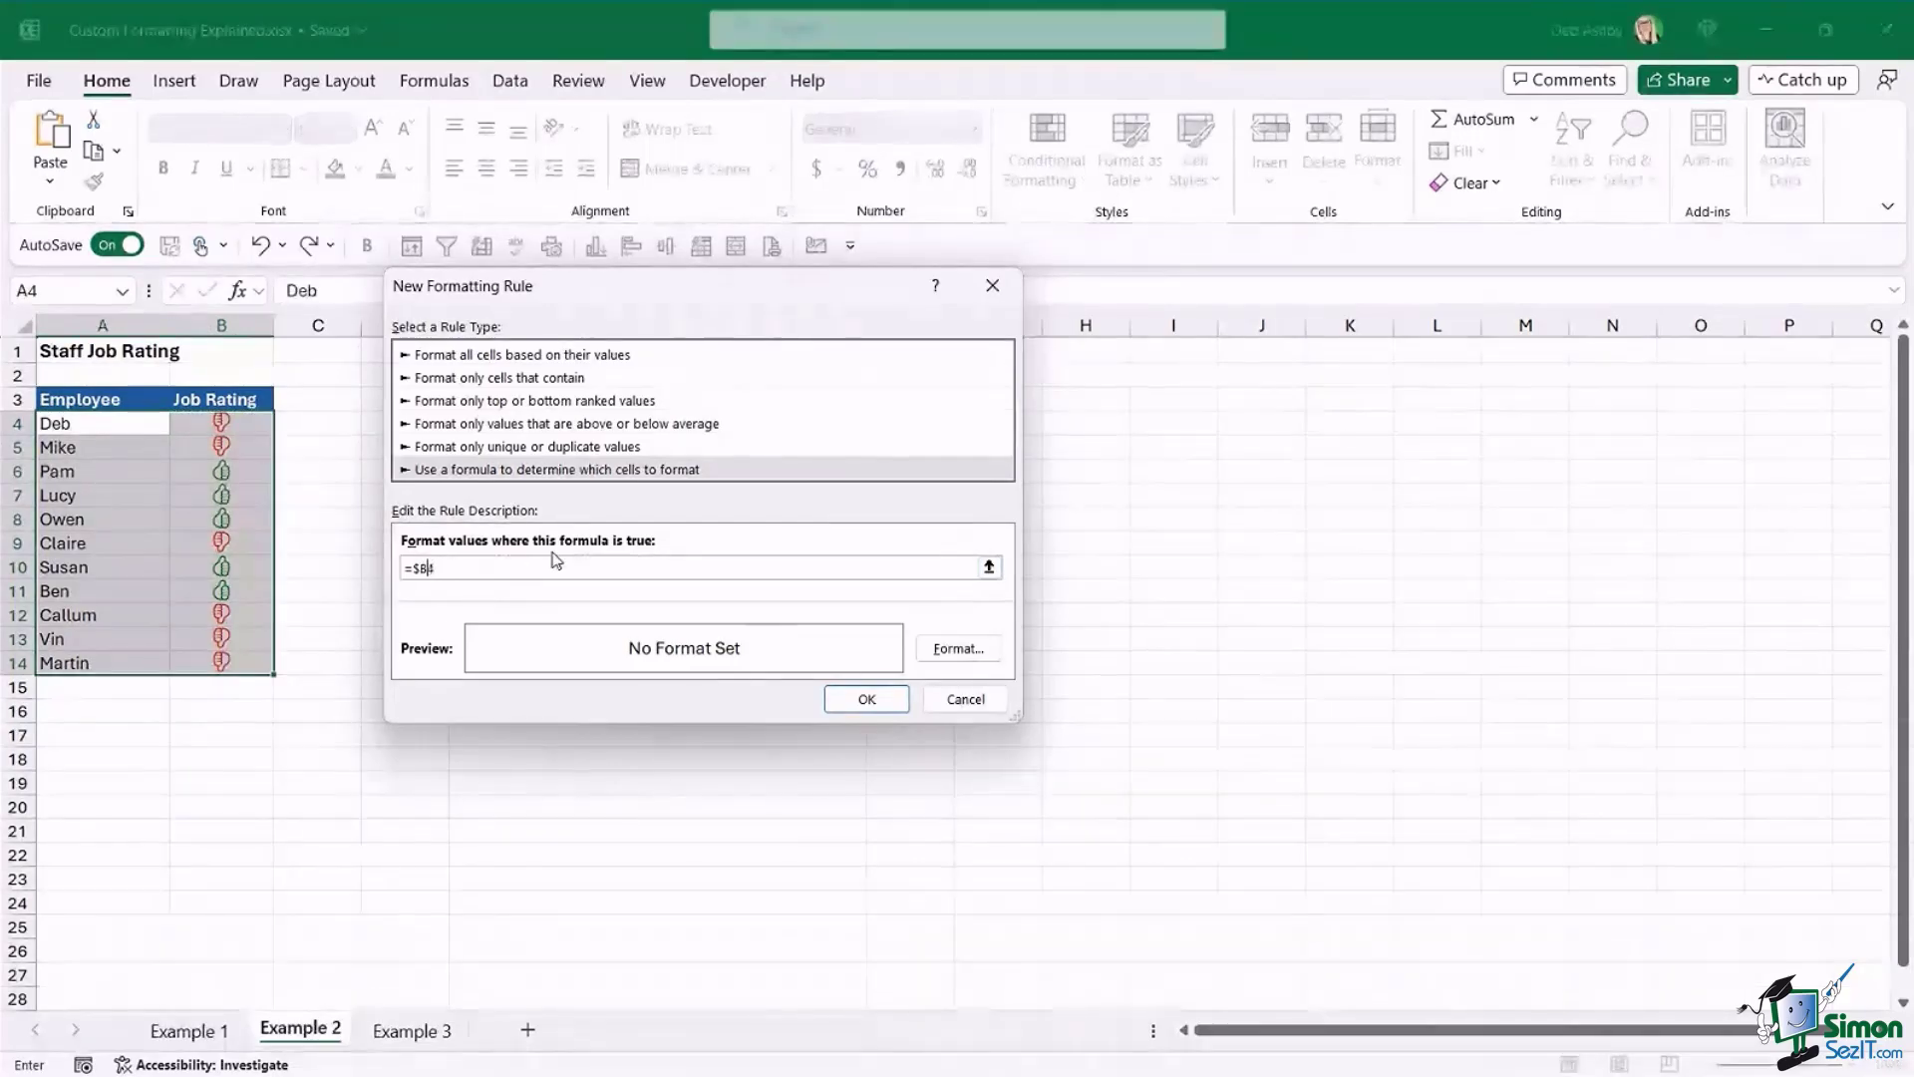
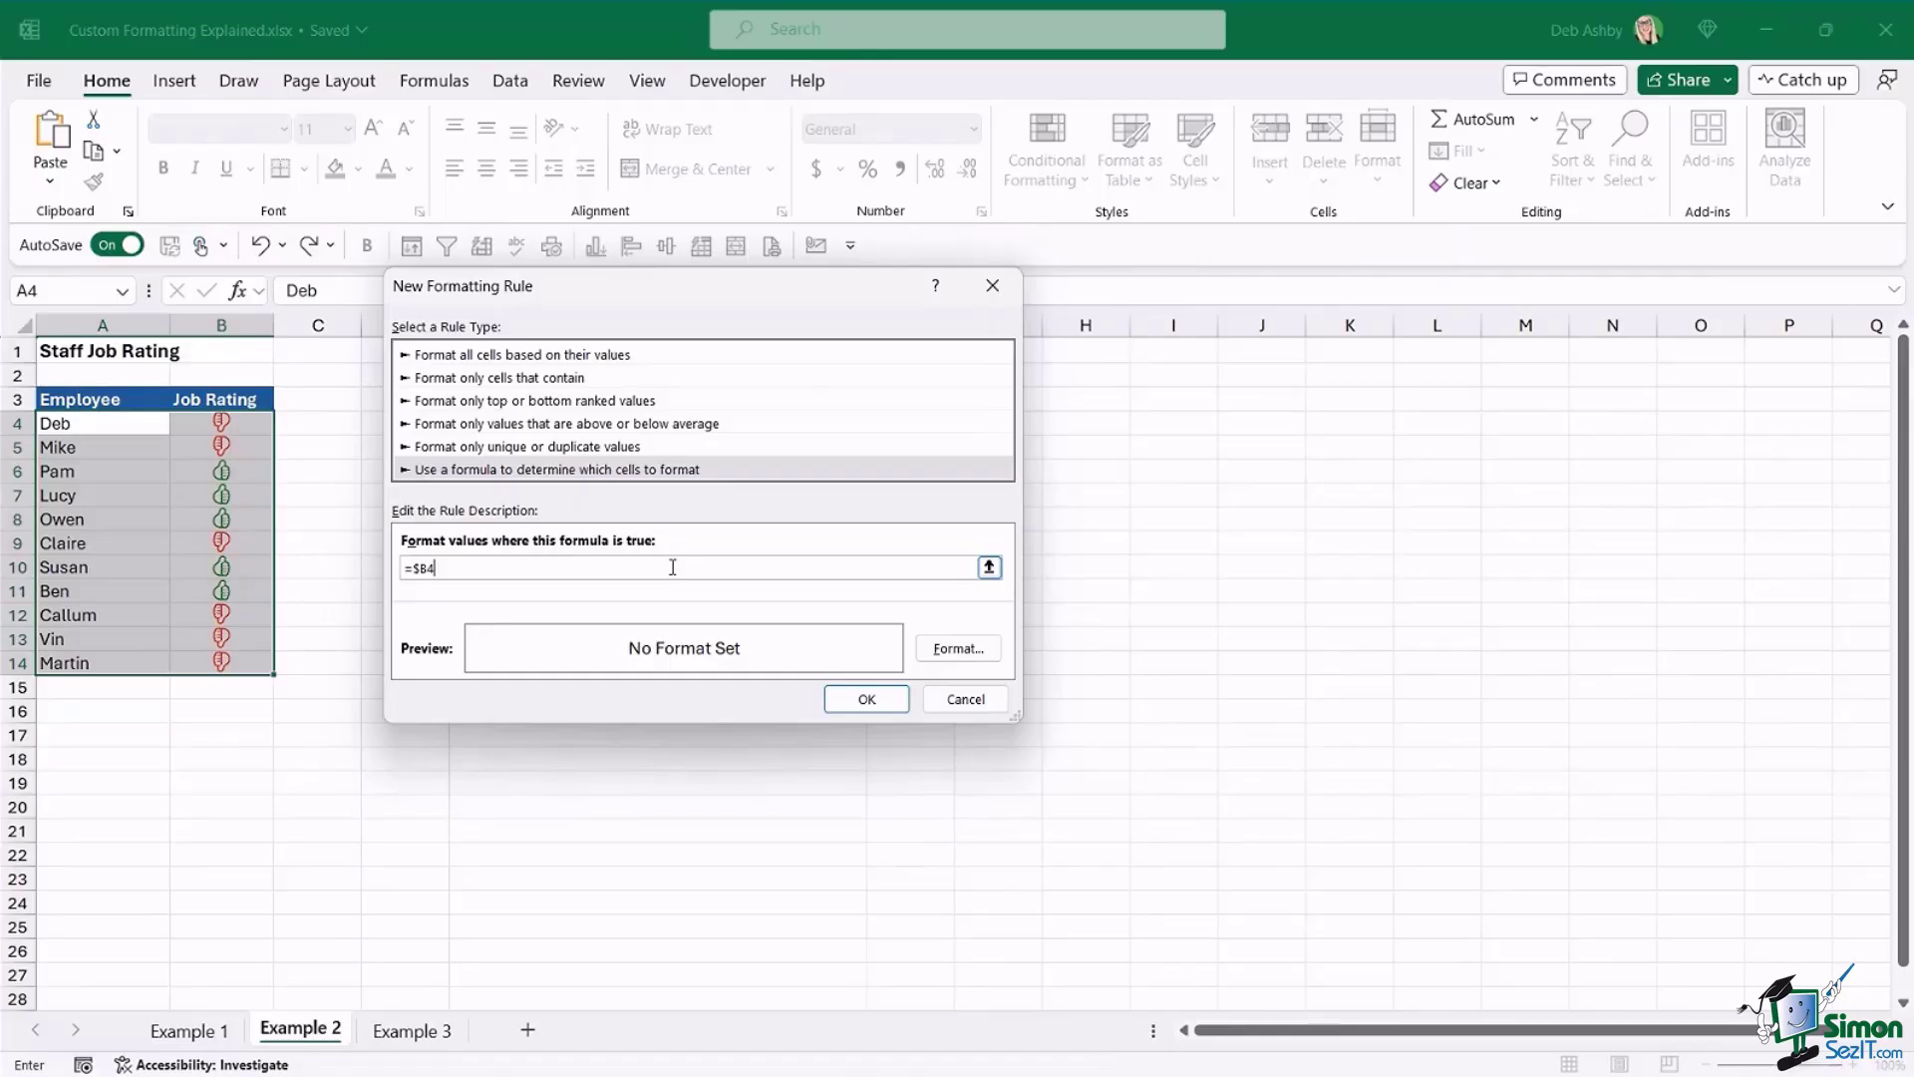
{"action": "type", "text": ">=7"}
- Give the rule a light green background fill and apply it to the employee rows
{"action": "left_click", "coordinate": [952, 649]}
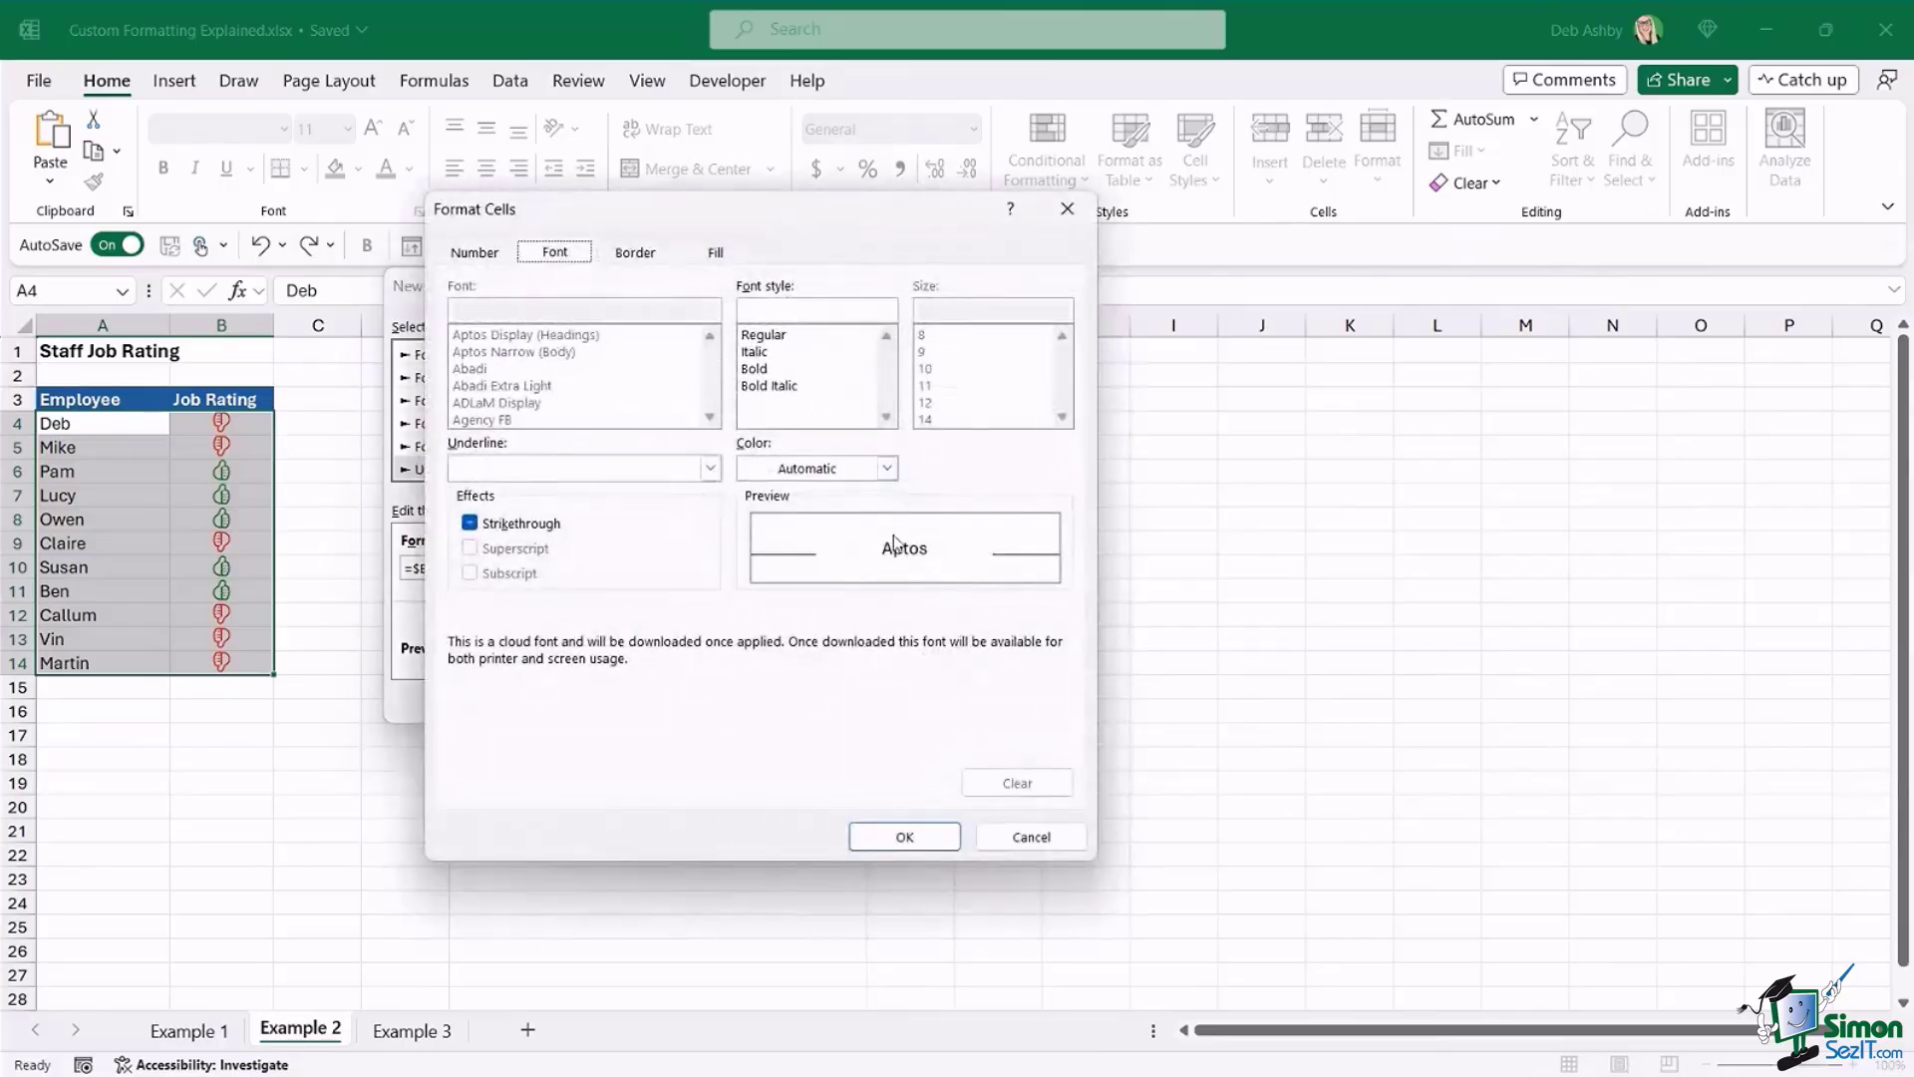
{"action": "left_click", "coordinate": [716, 252]}
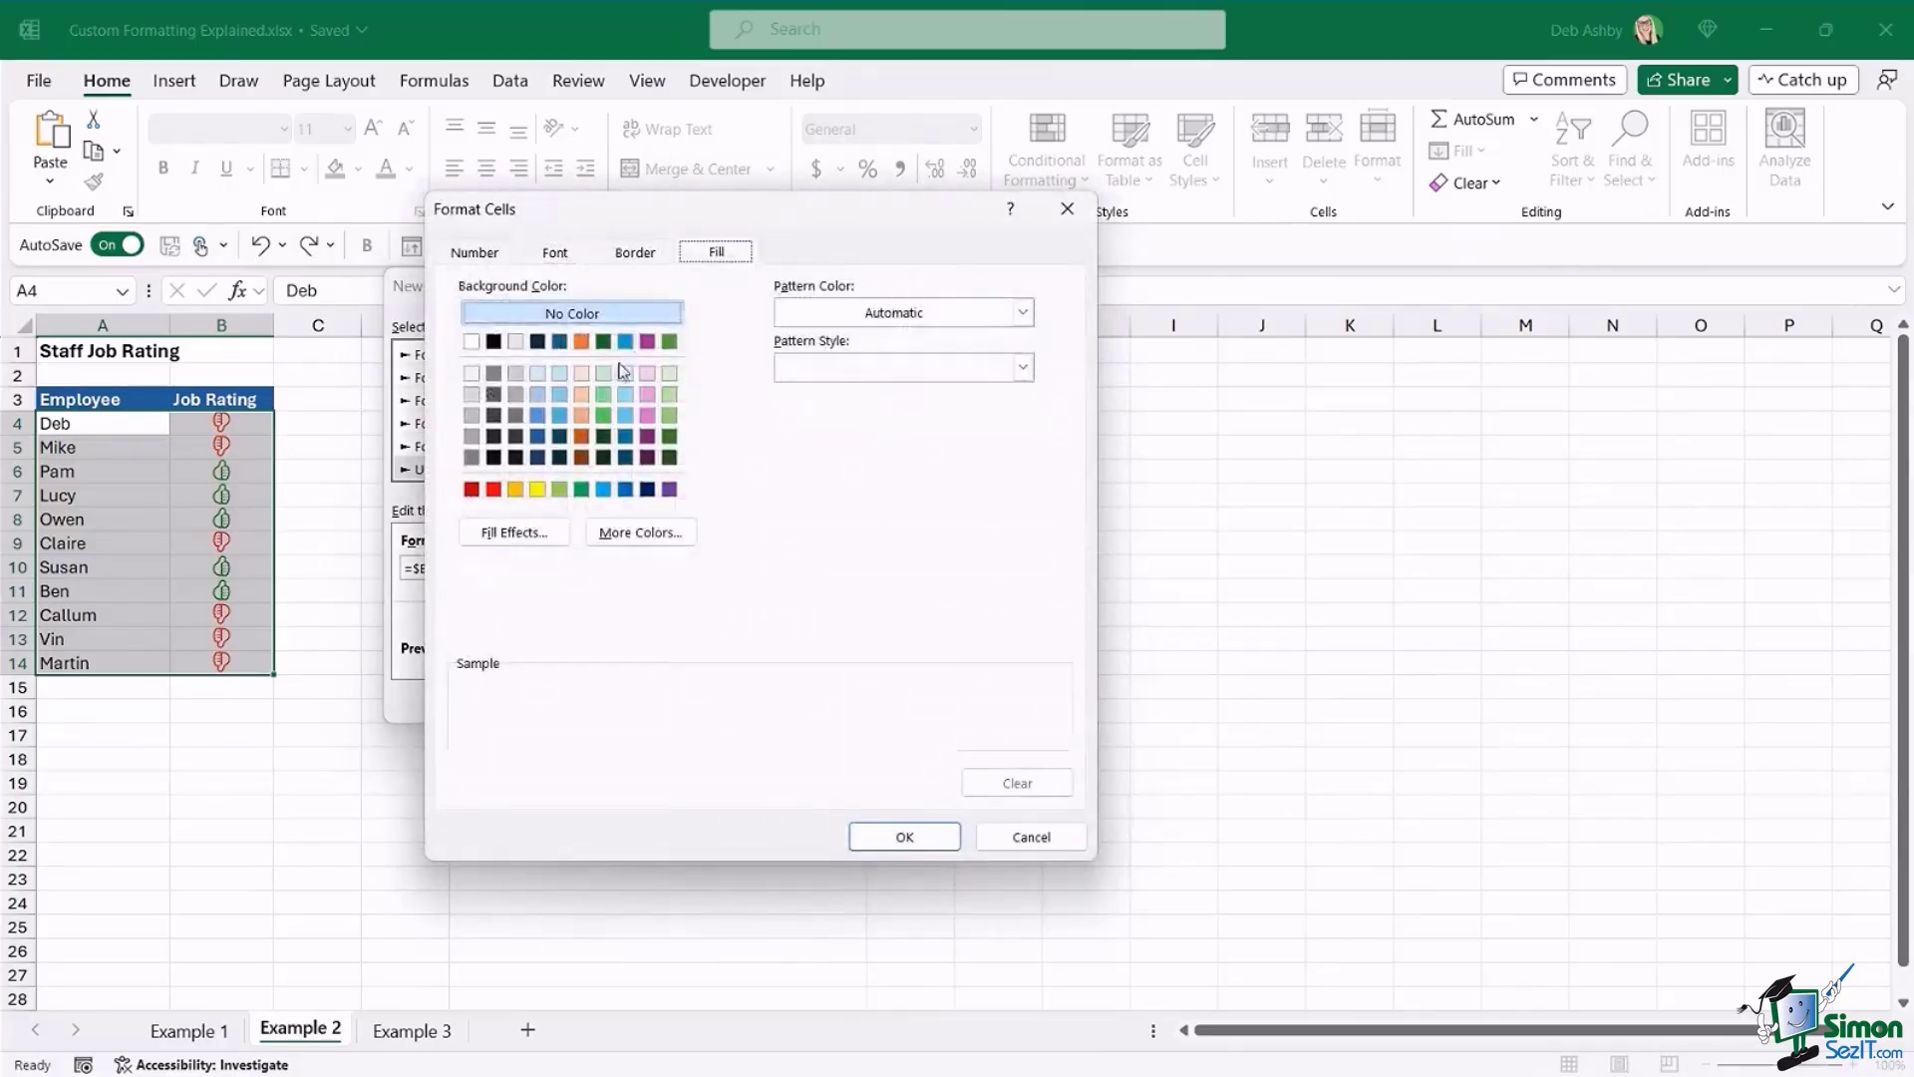
{"action": "left_click", "coordinate": [668, 393]}
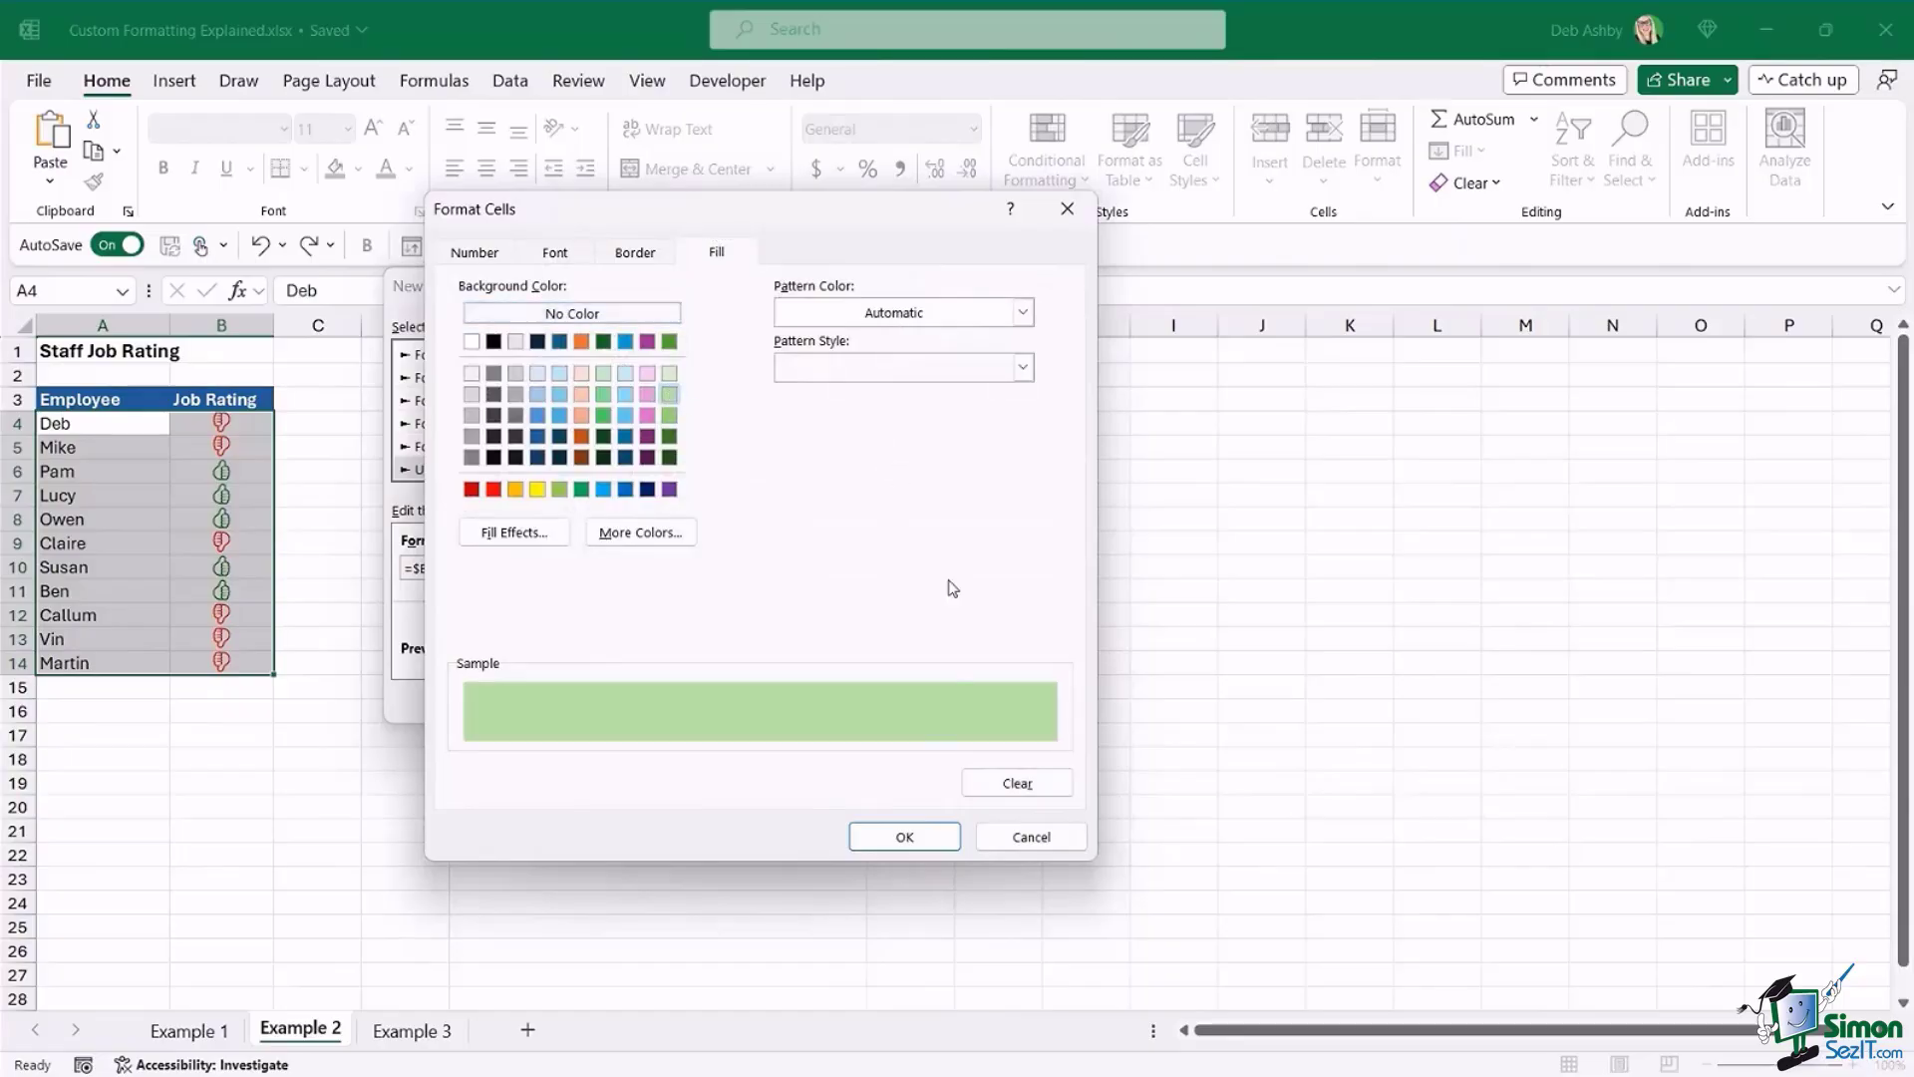
{"action": "left_click", "coordinate": [904, 837]}
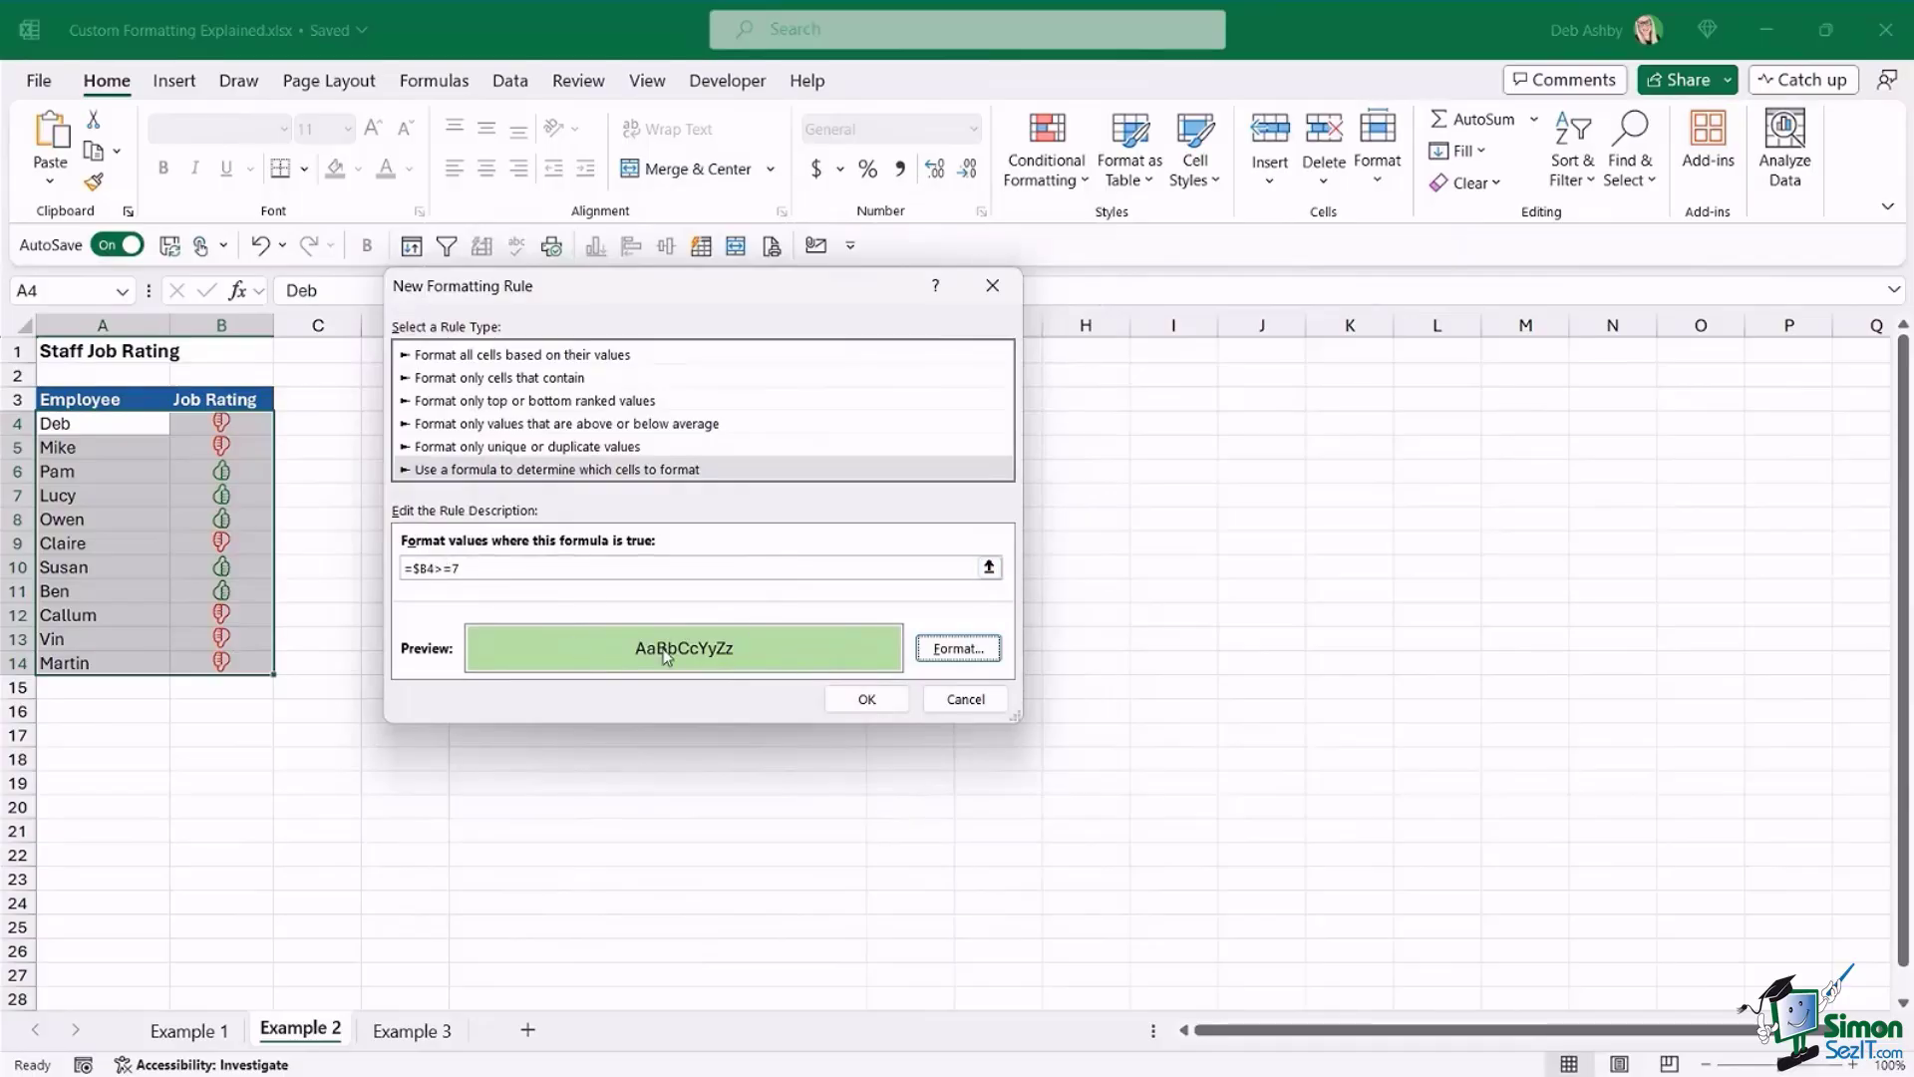
{"action": "left_click", "coordinate": [866, 699]}
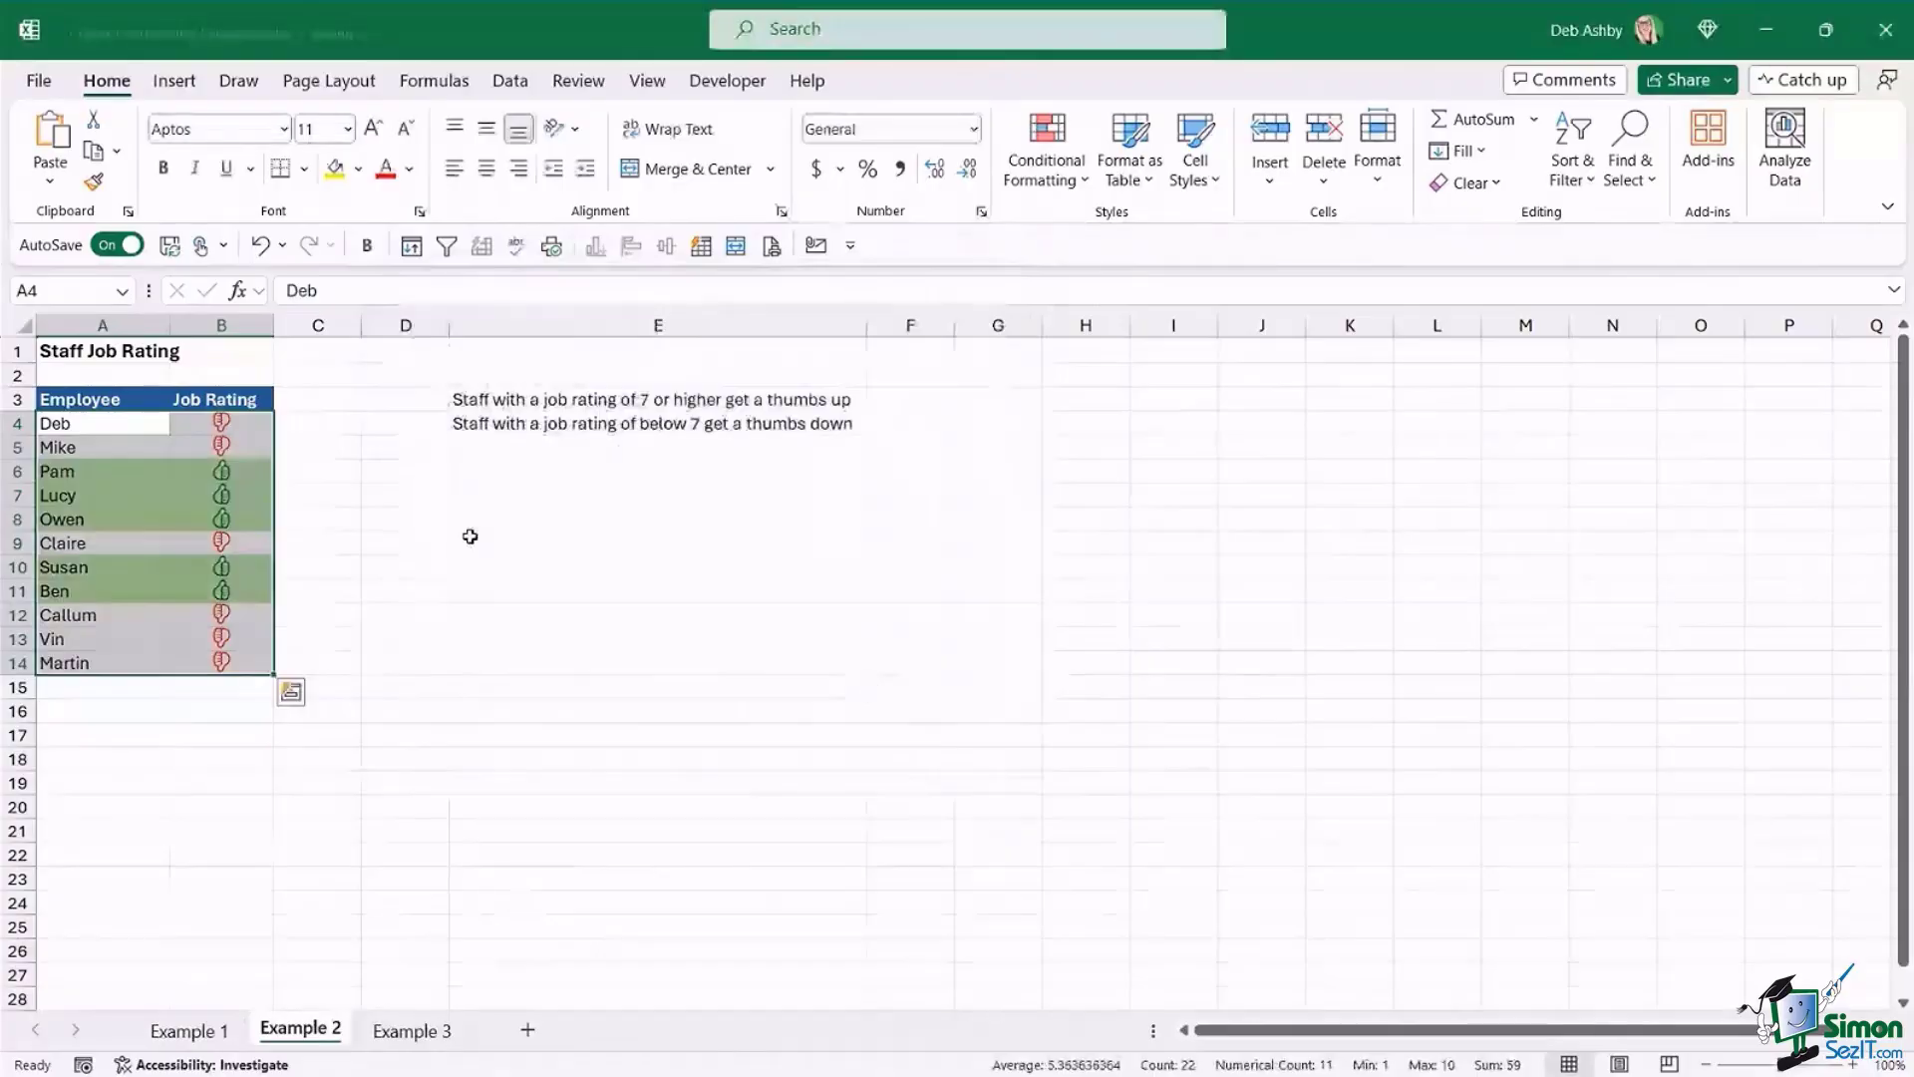
{"action": "left_click", "coordinate": [553, 520]}
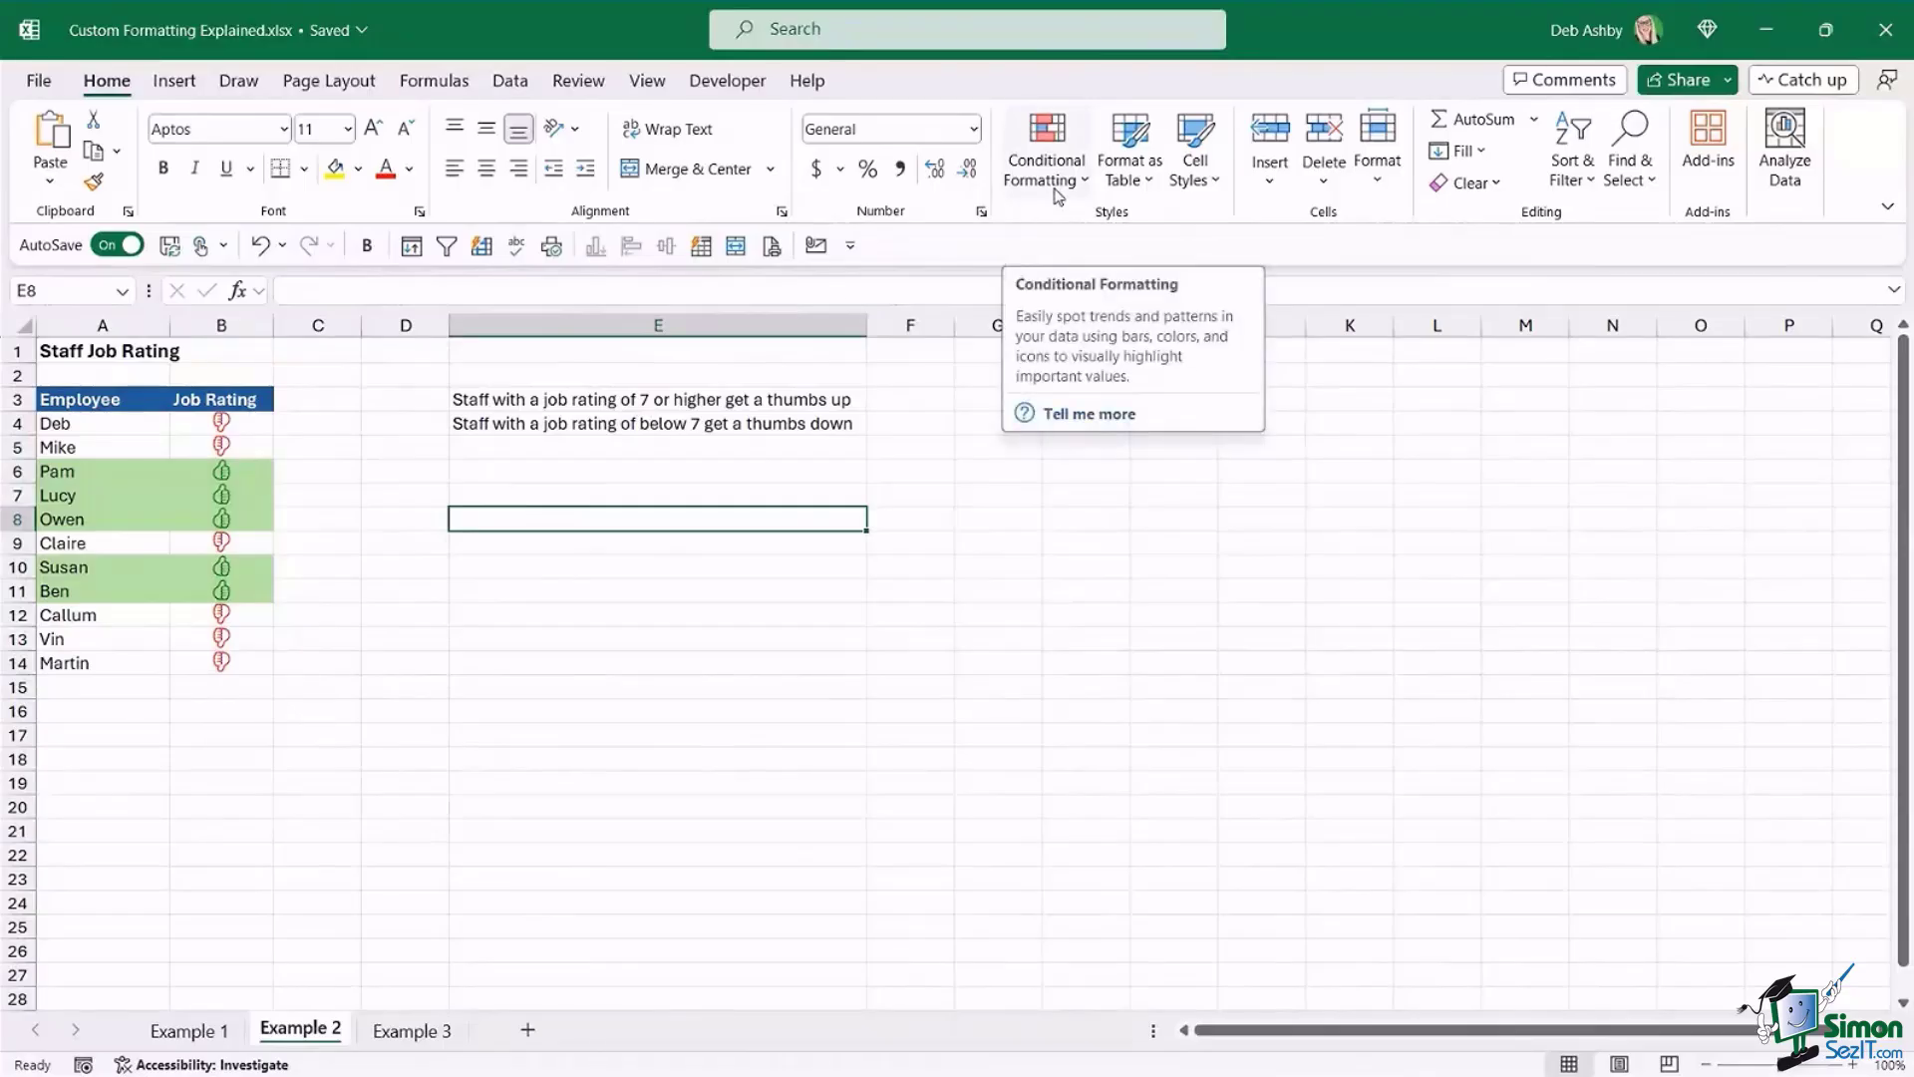
- Check the underlying job rating values in the highlighted cells B6 to B8
{"action": "left_click", "coordinate": [248, 474]}
{"action": "left_click", "coordinate": [247, 499]}
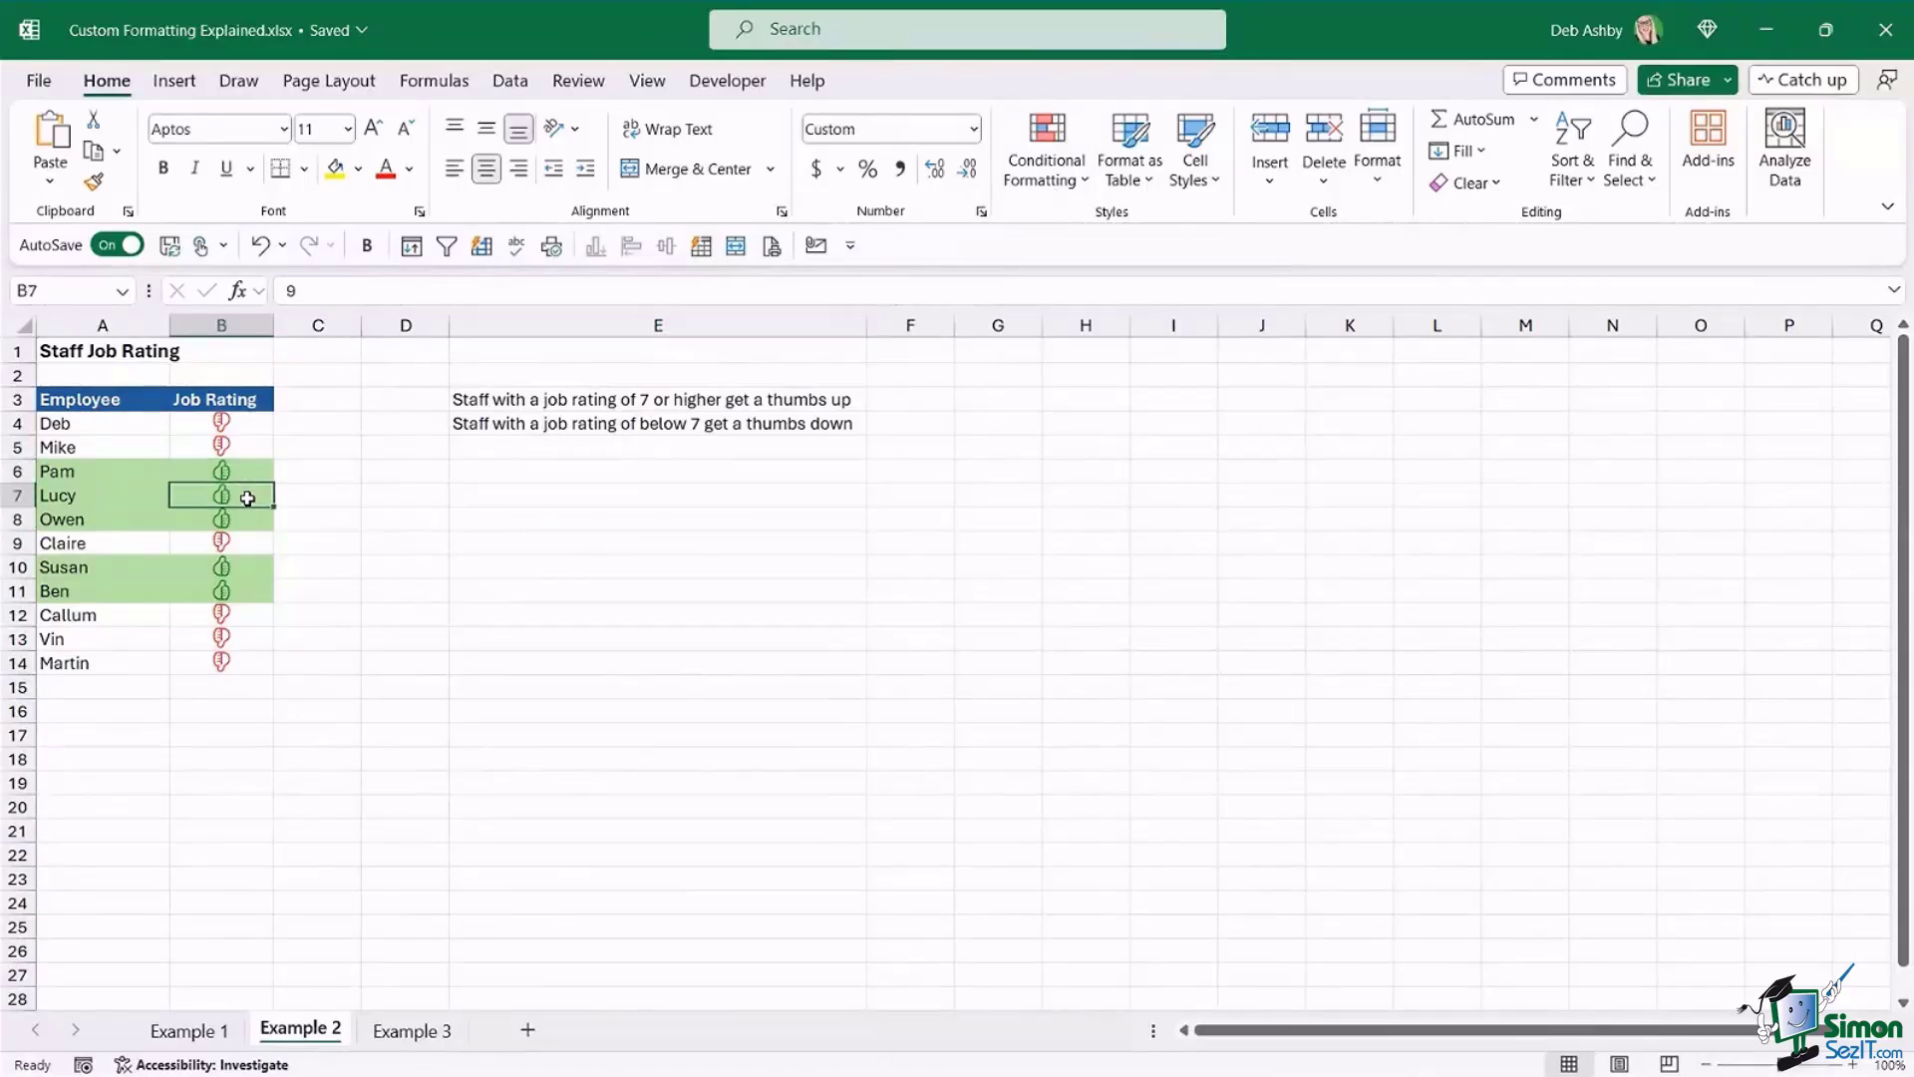
{"action": "left_click", "coordinate": [247, 514]}
{"action": "left_click", "coordinate": [248, 475]}
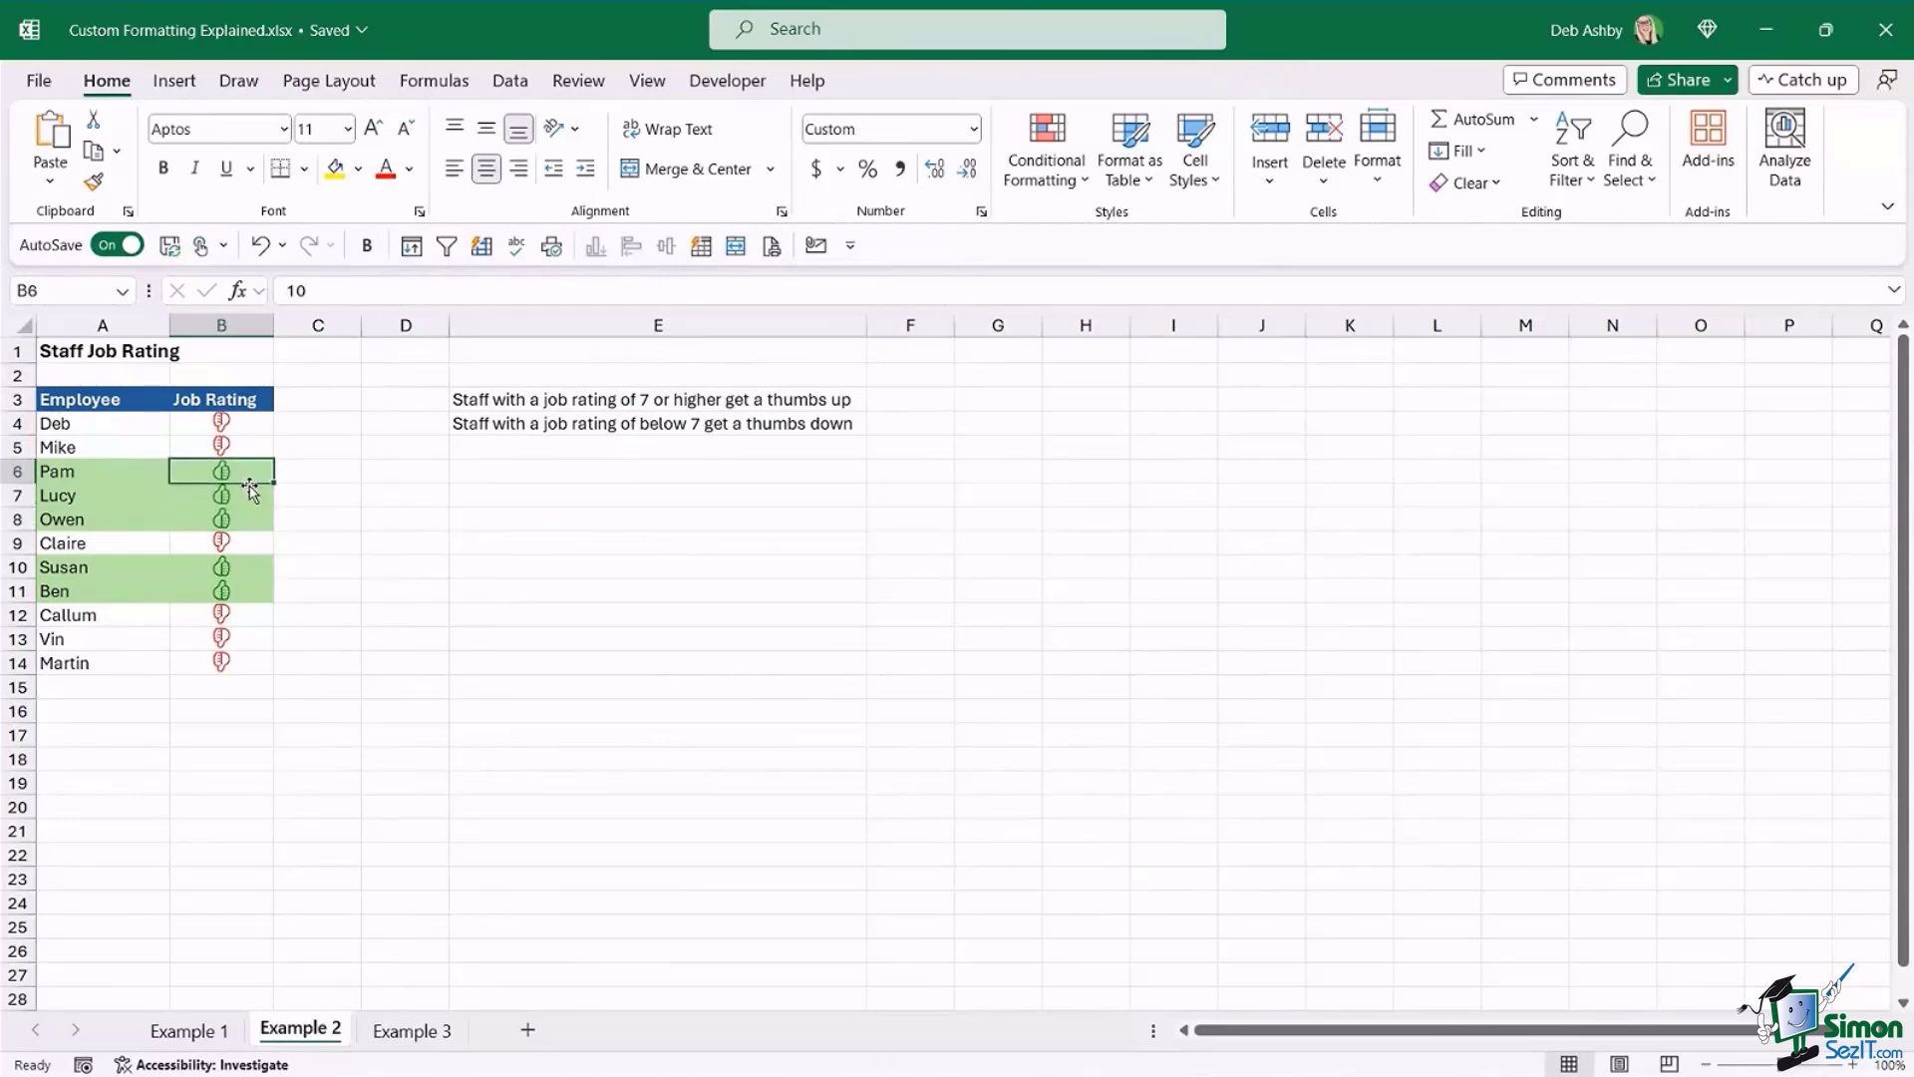
{"action": "left_click", "coordinate": [250, 493]}
{"action": "left_click", "coordinate": [248, 516]}
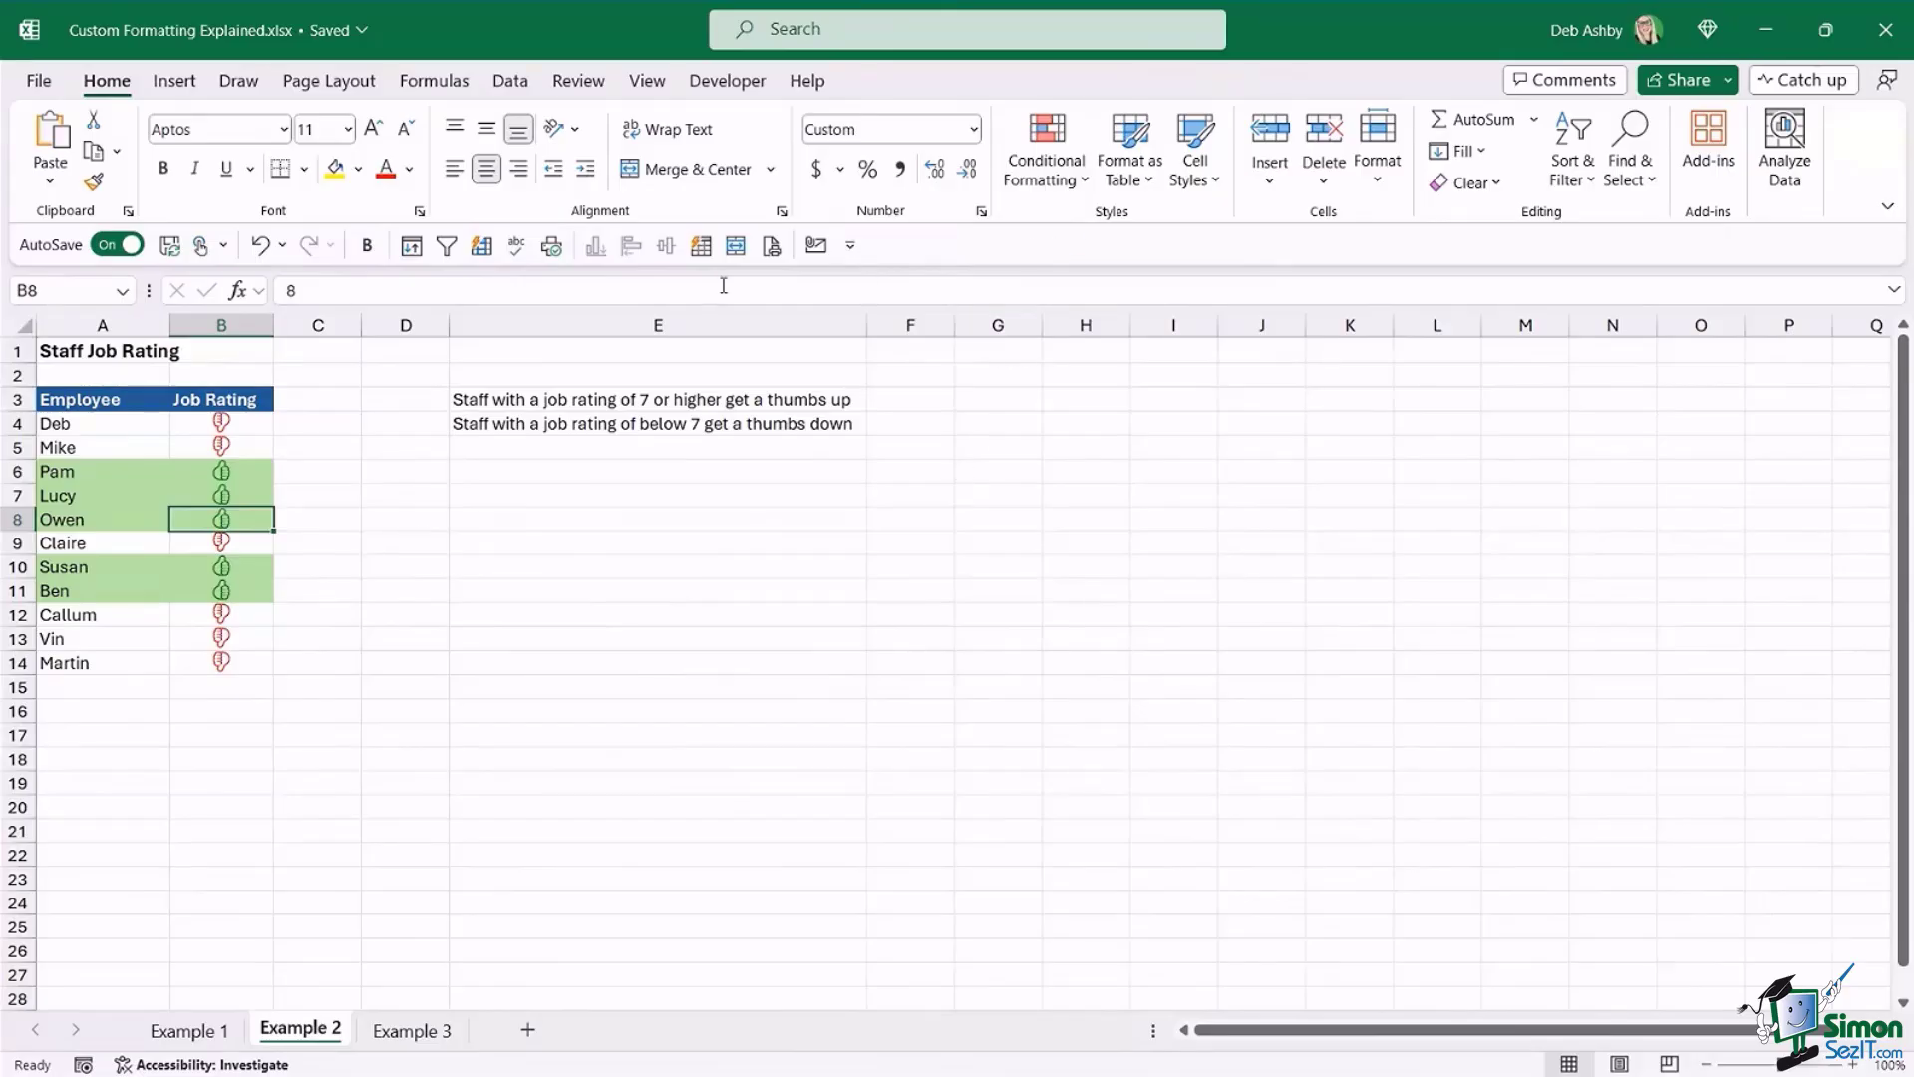
- Undo the conditional formatting rule applied to the employee rows
{"action": "left_click", "coordinate": [262, 246]}
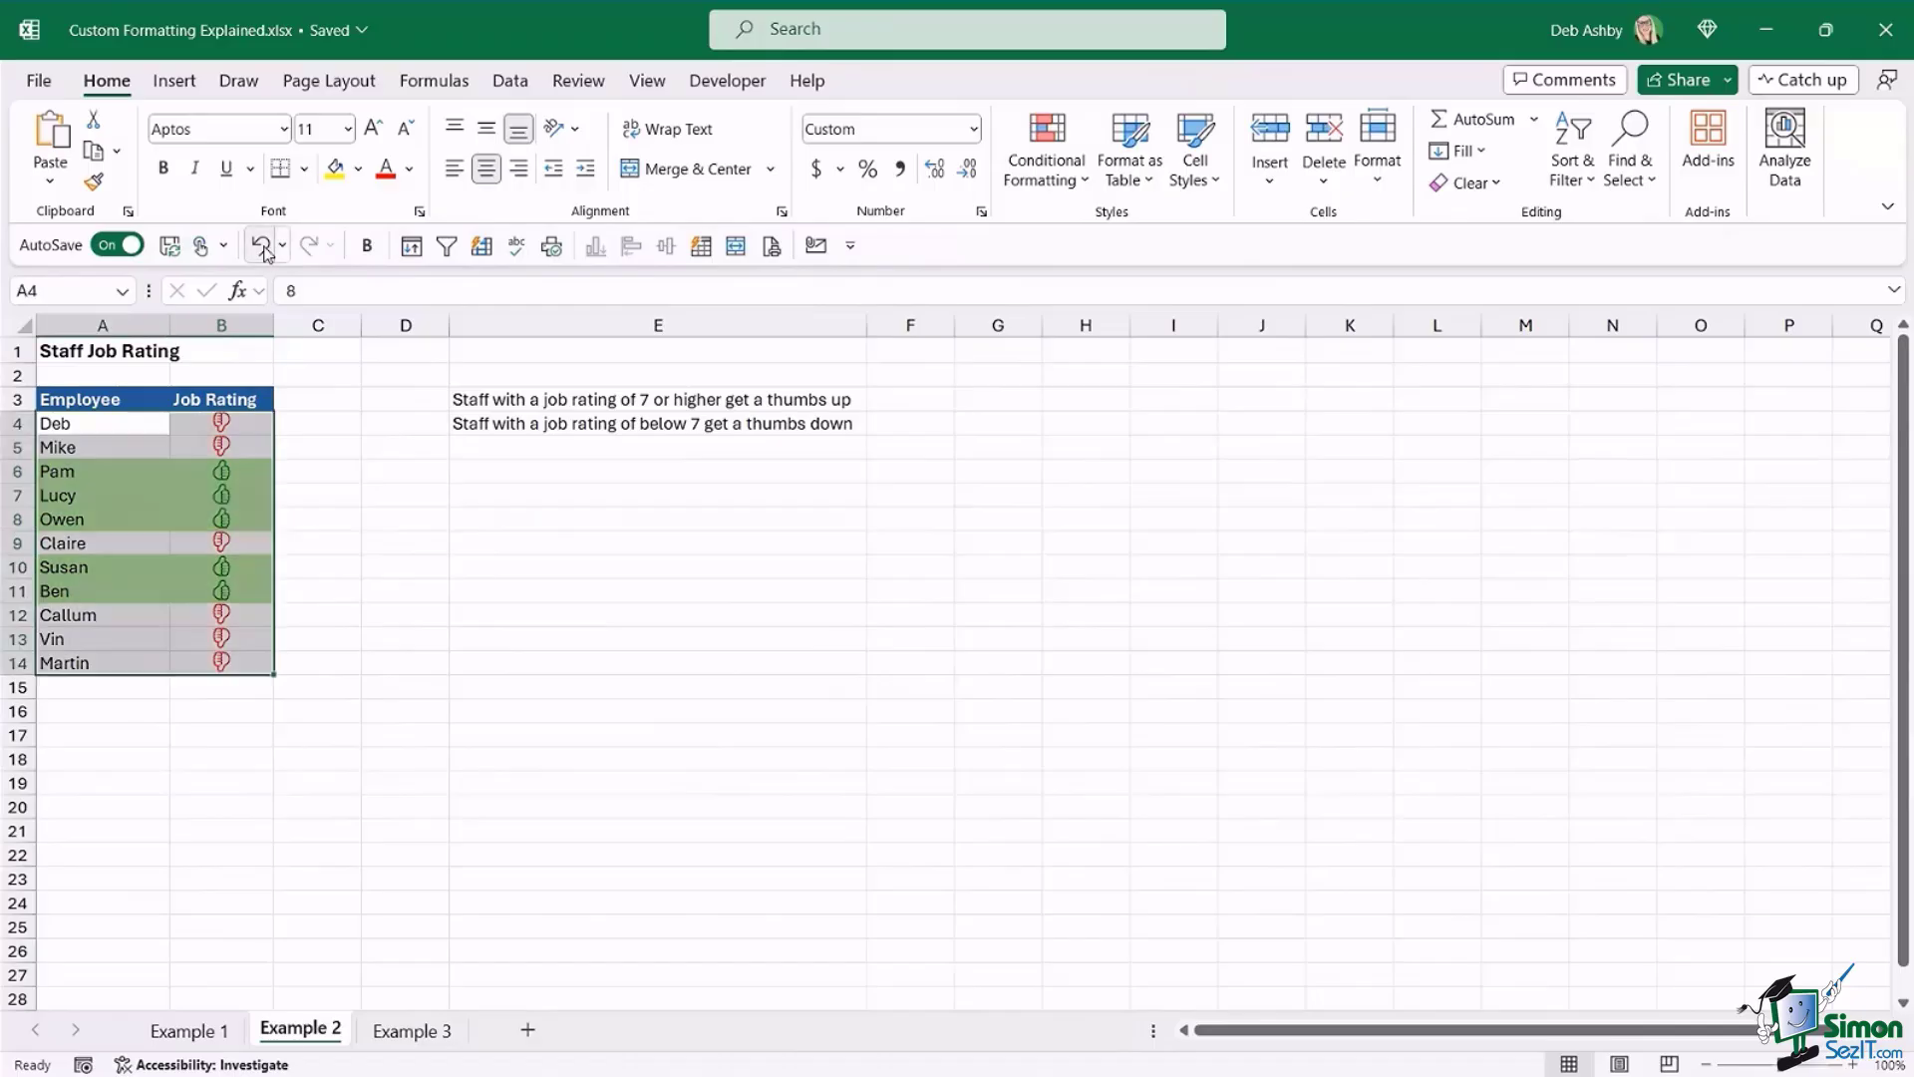
{"action": "left_click", "coordinate": [570, 521]}
{"action": "left_click", "coordinate": [643, 543]}
{"action": "left_click", "coordinate": [592, 473]}
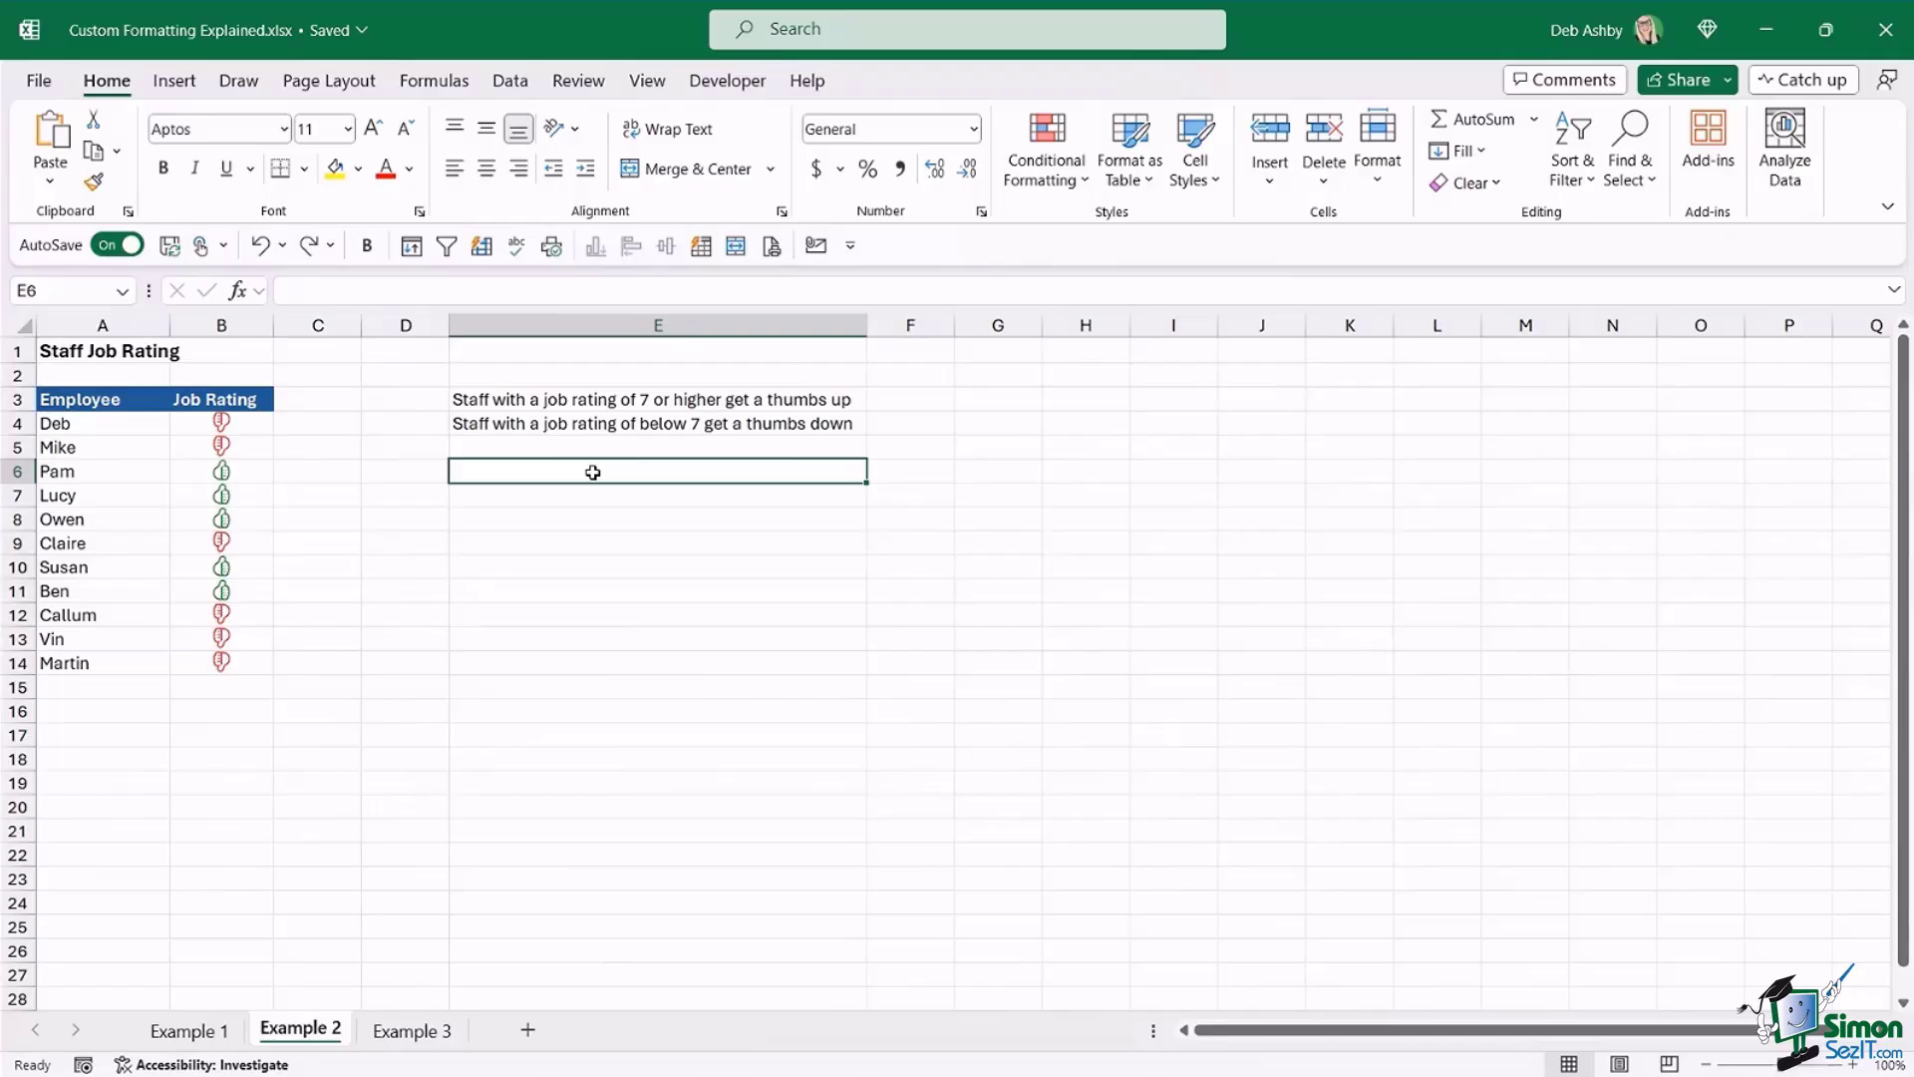
{"action": "left_click", "coordinate": [404, 473]}
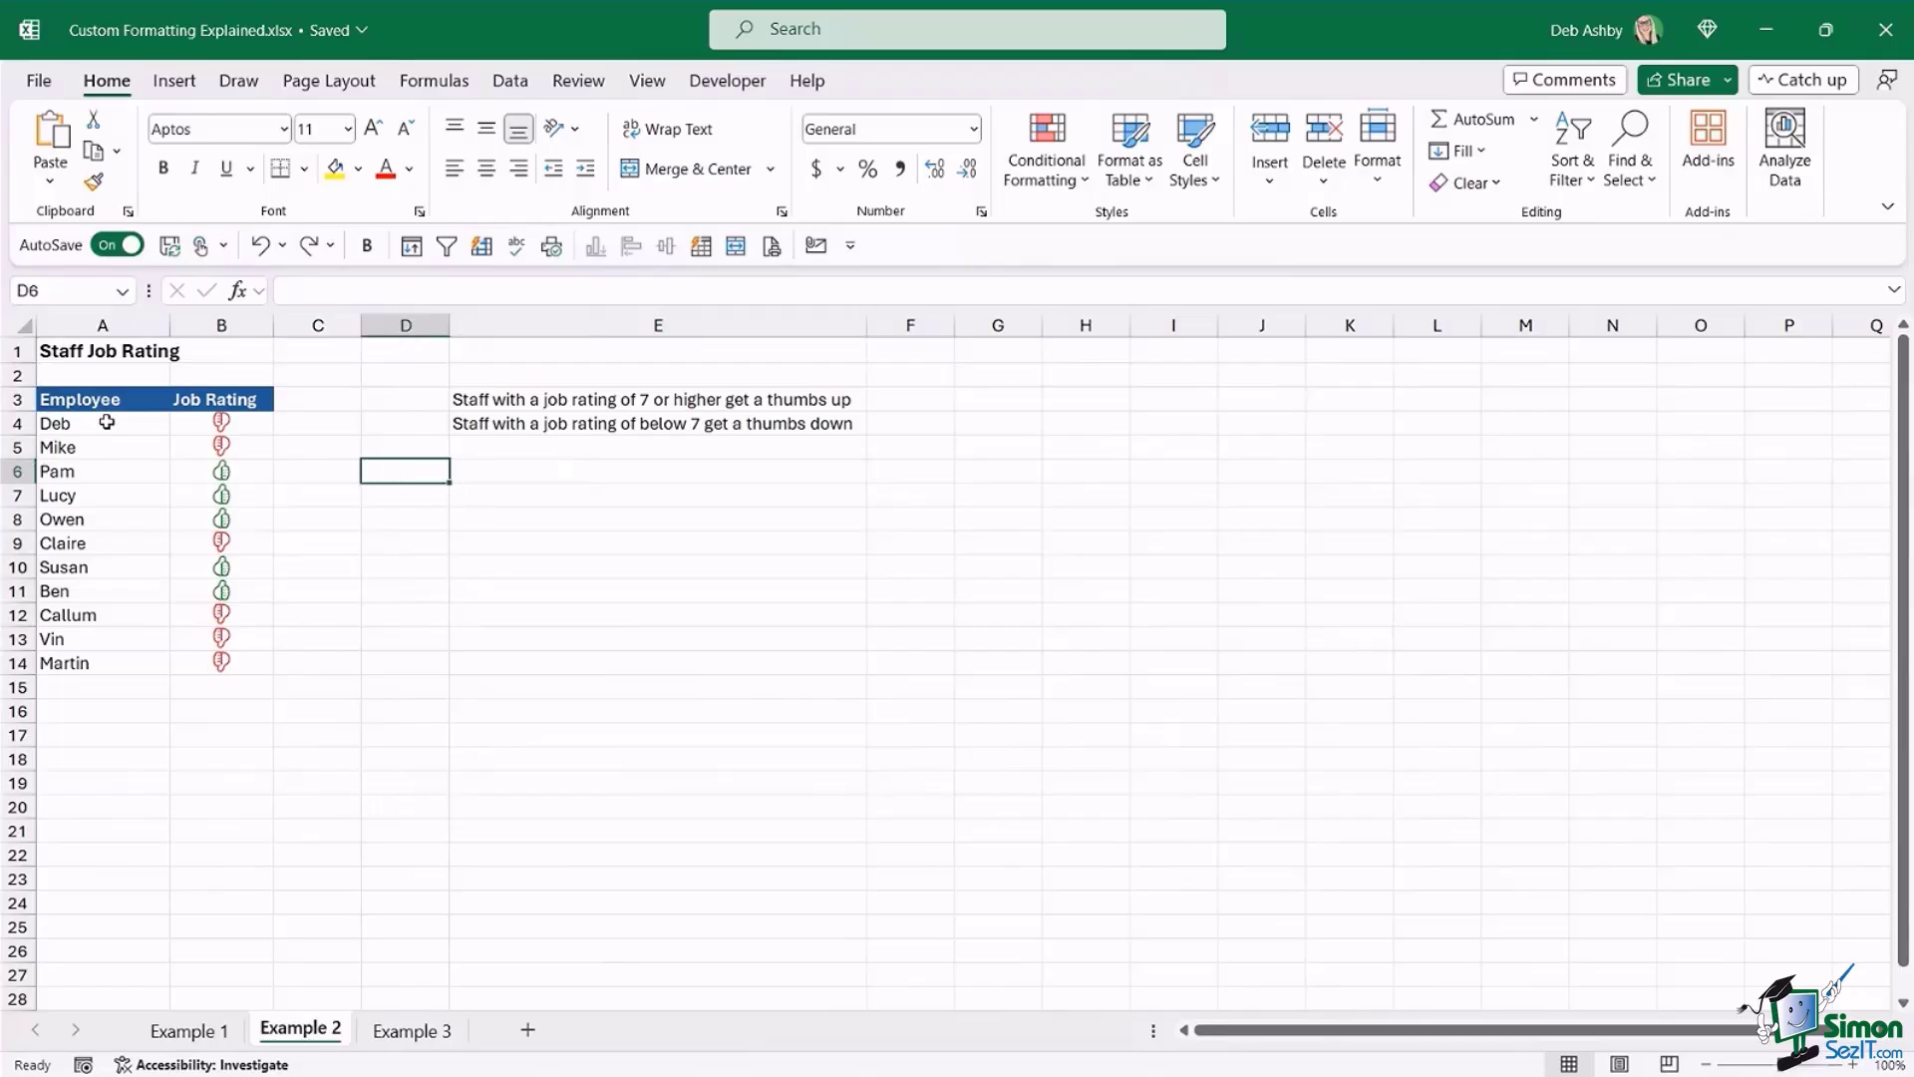
{"action": "left_click_drag", "start_coordinate": [103, 423], "coordinate": [104, 662]}
{"action": "left_click", "coordinate": [371, 589]}
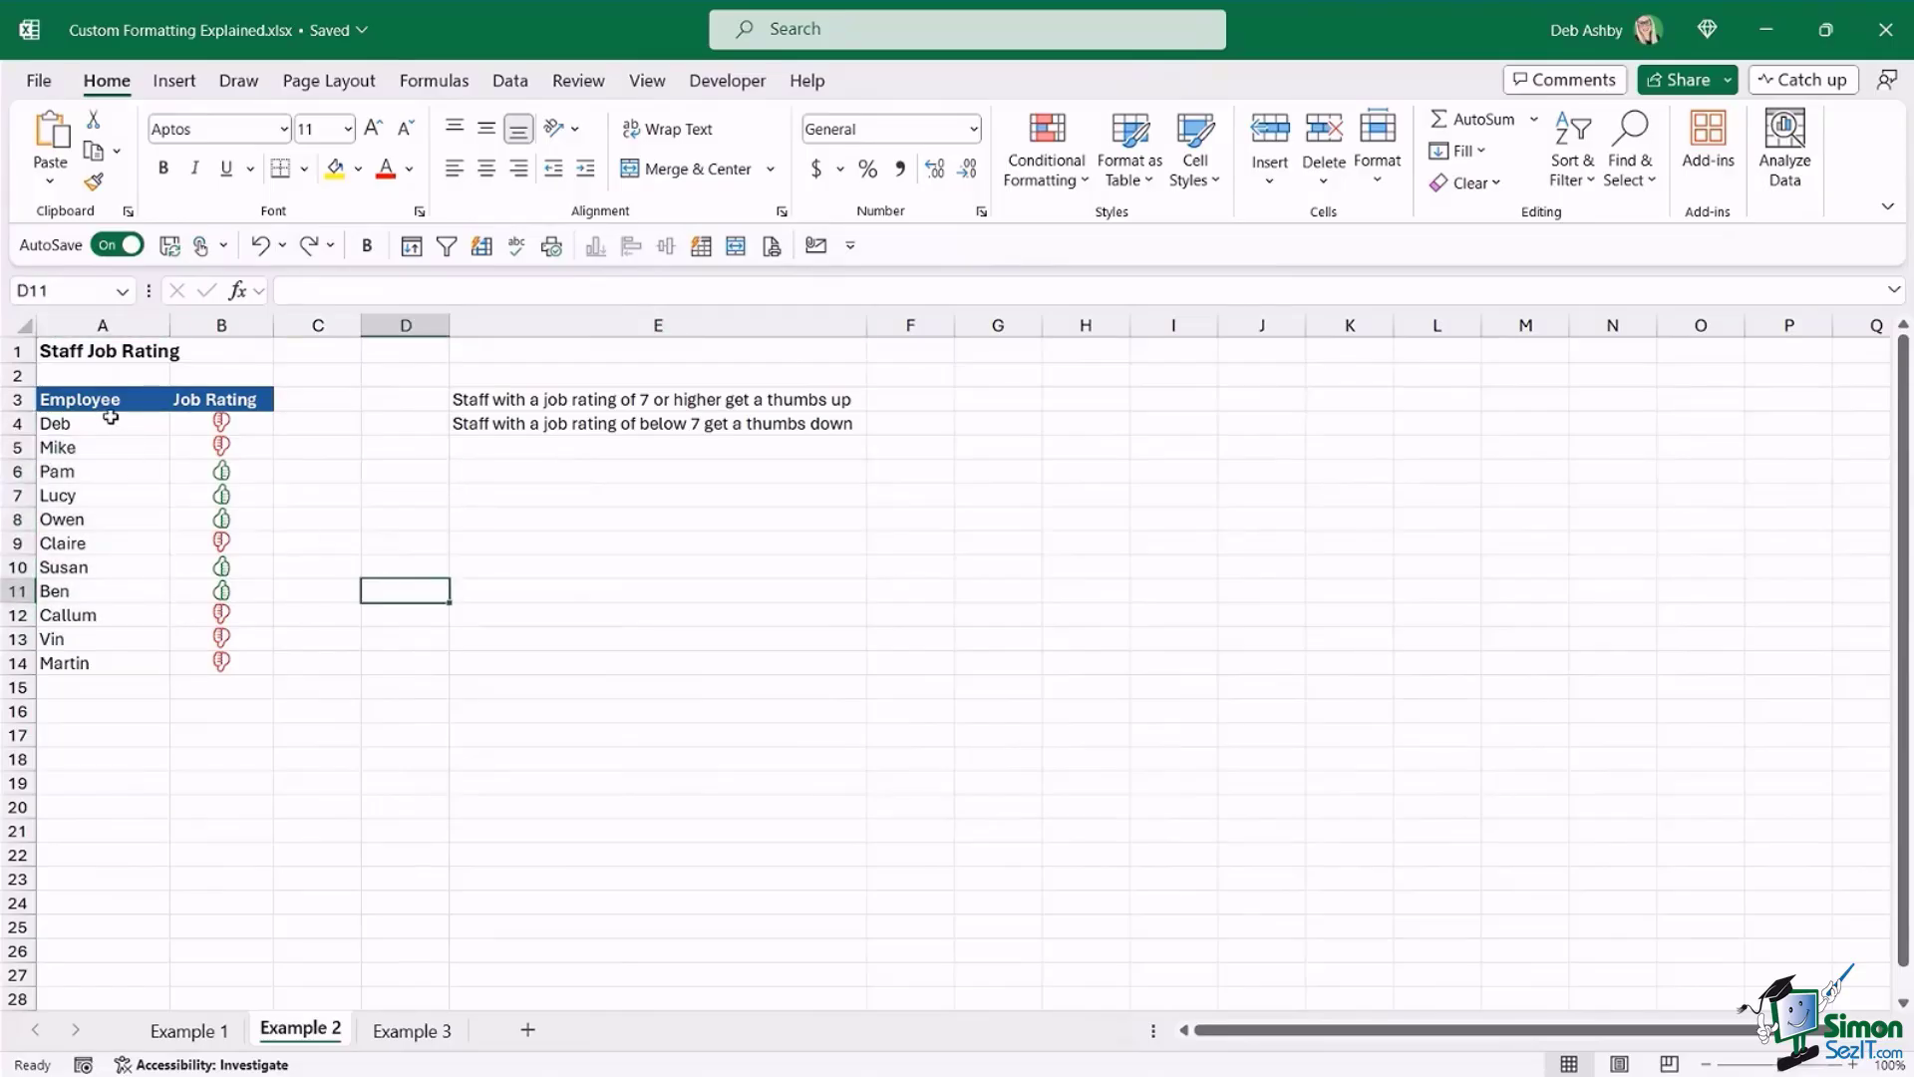
- Start a custom number format for the employee names in A4:A14, replacing General with $#,##0
{"action": "left_click_drag", "start_coordinate": [104, 425], "coordinate": [86, 660]}
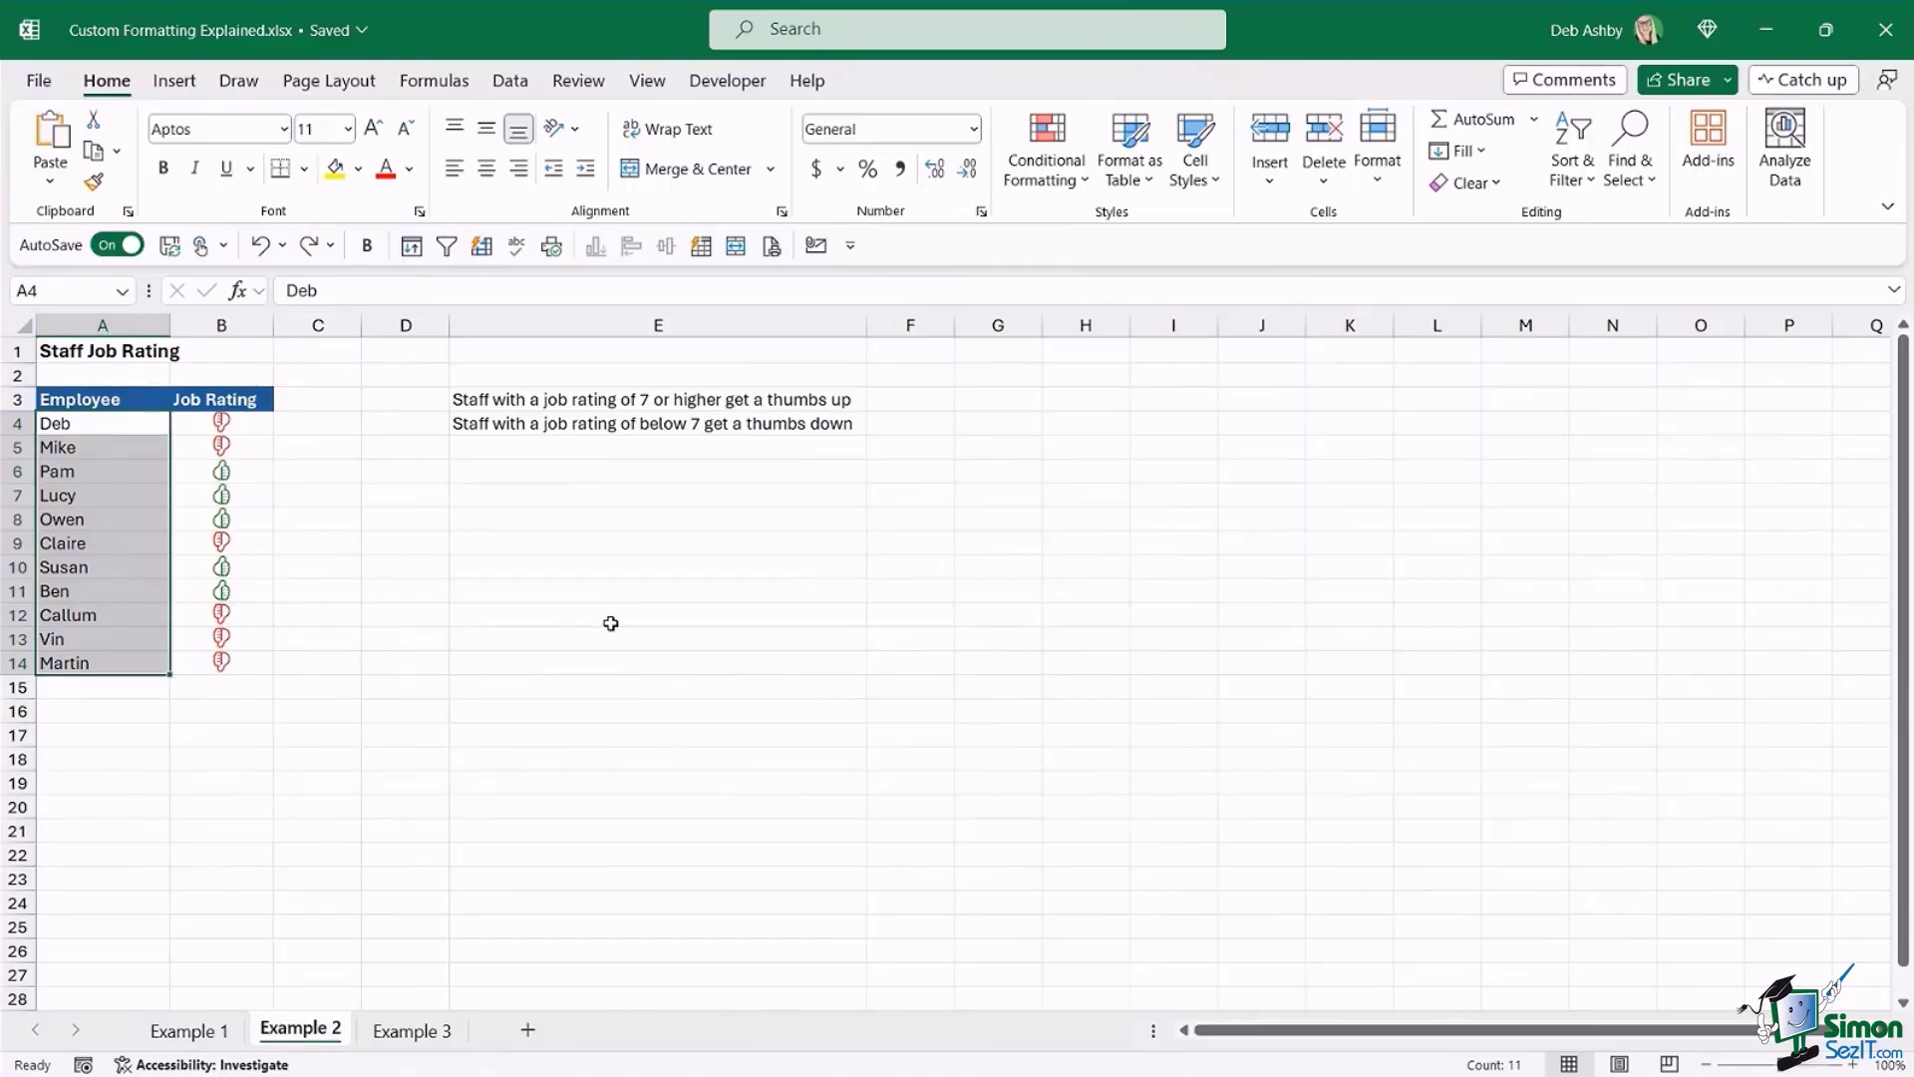
{"action": "key", "text": "ctrl+1"}
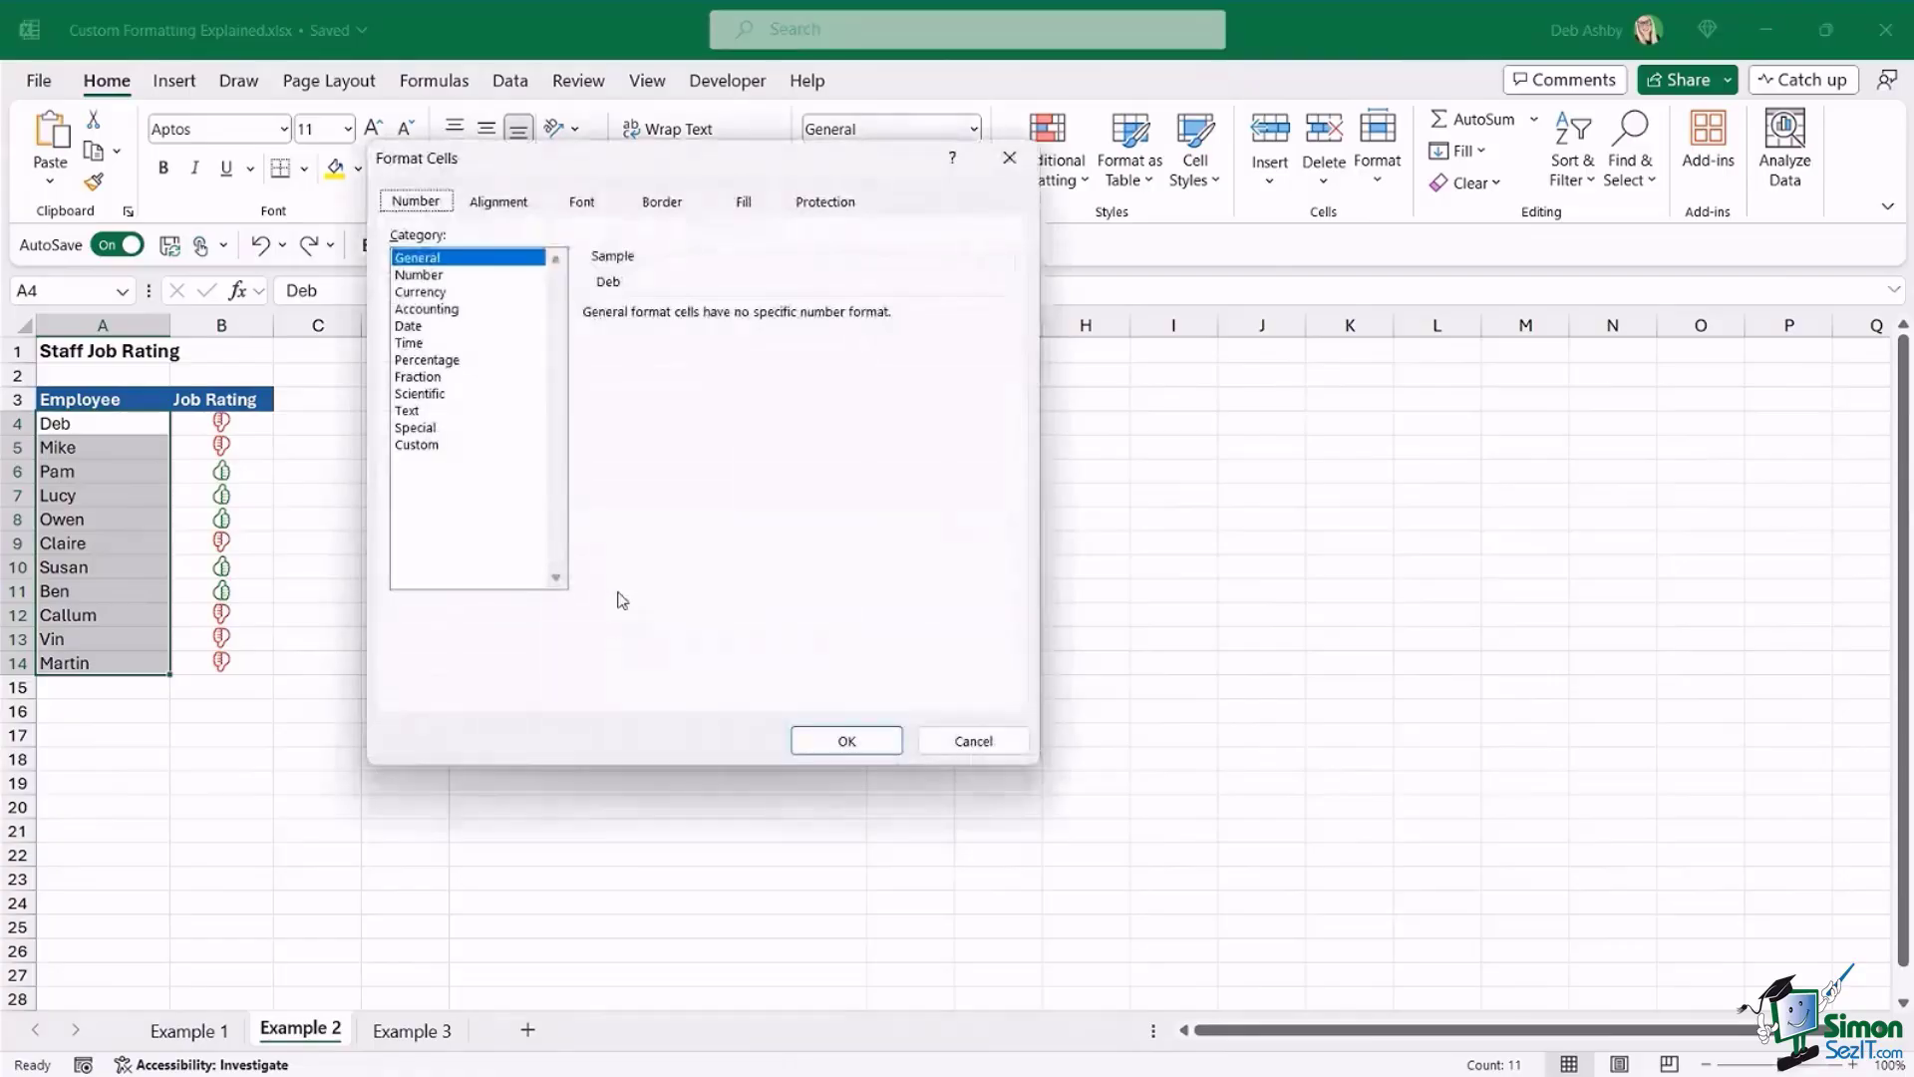
{"action": "left_click", "coordinate": [417, 446]}
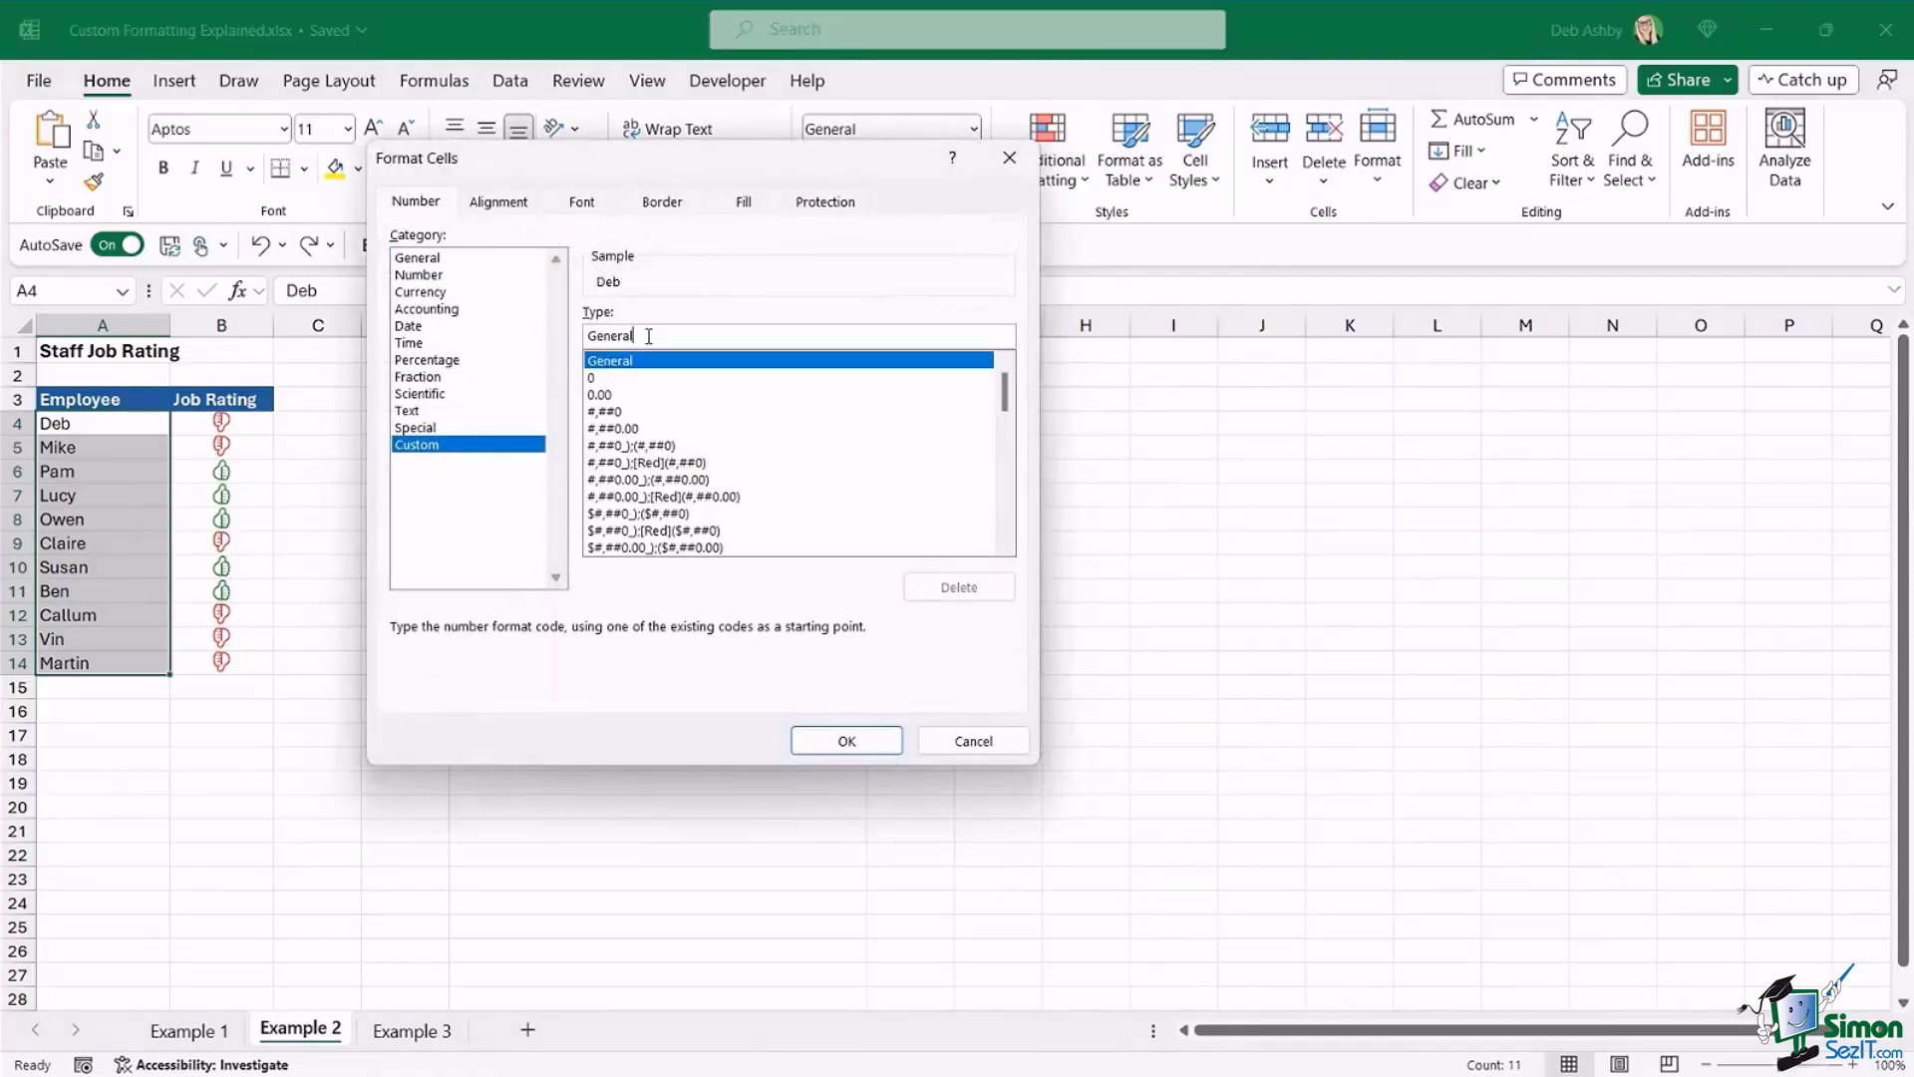
{"action": "key", "text": "BackSpace"}
{"action": "key", "text": "BackSpace"}
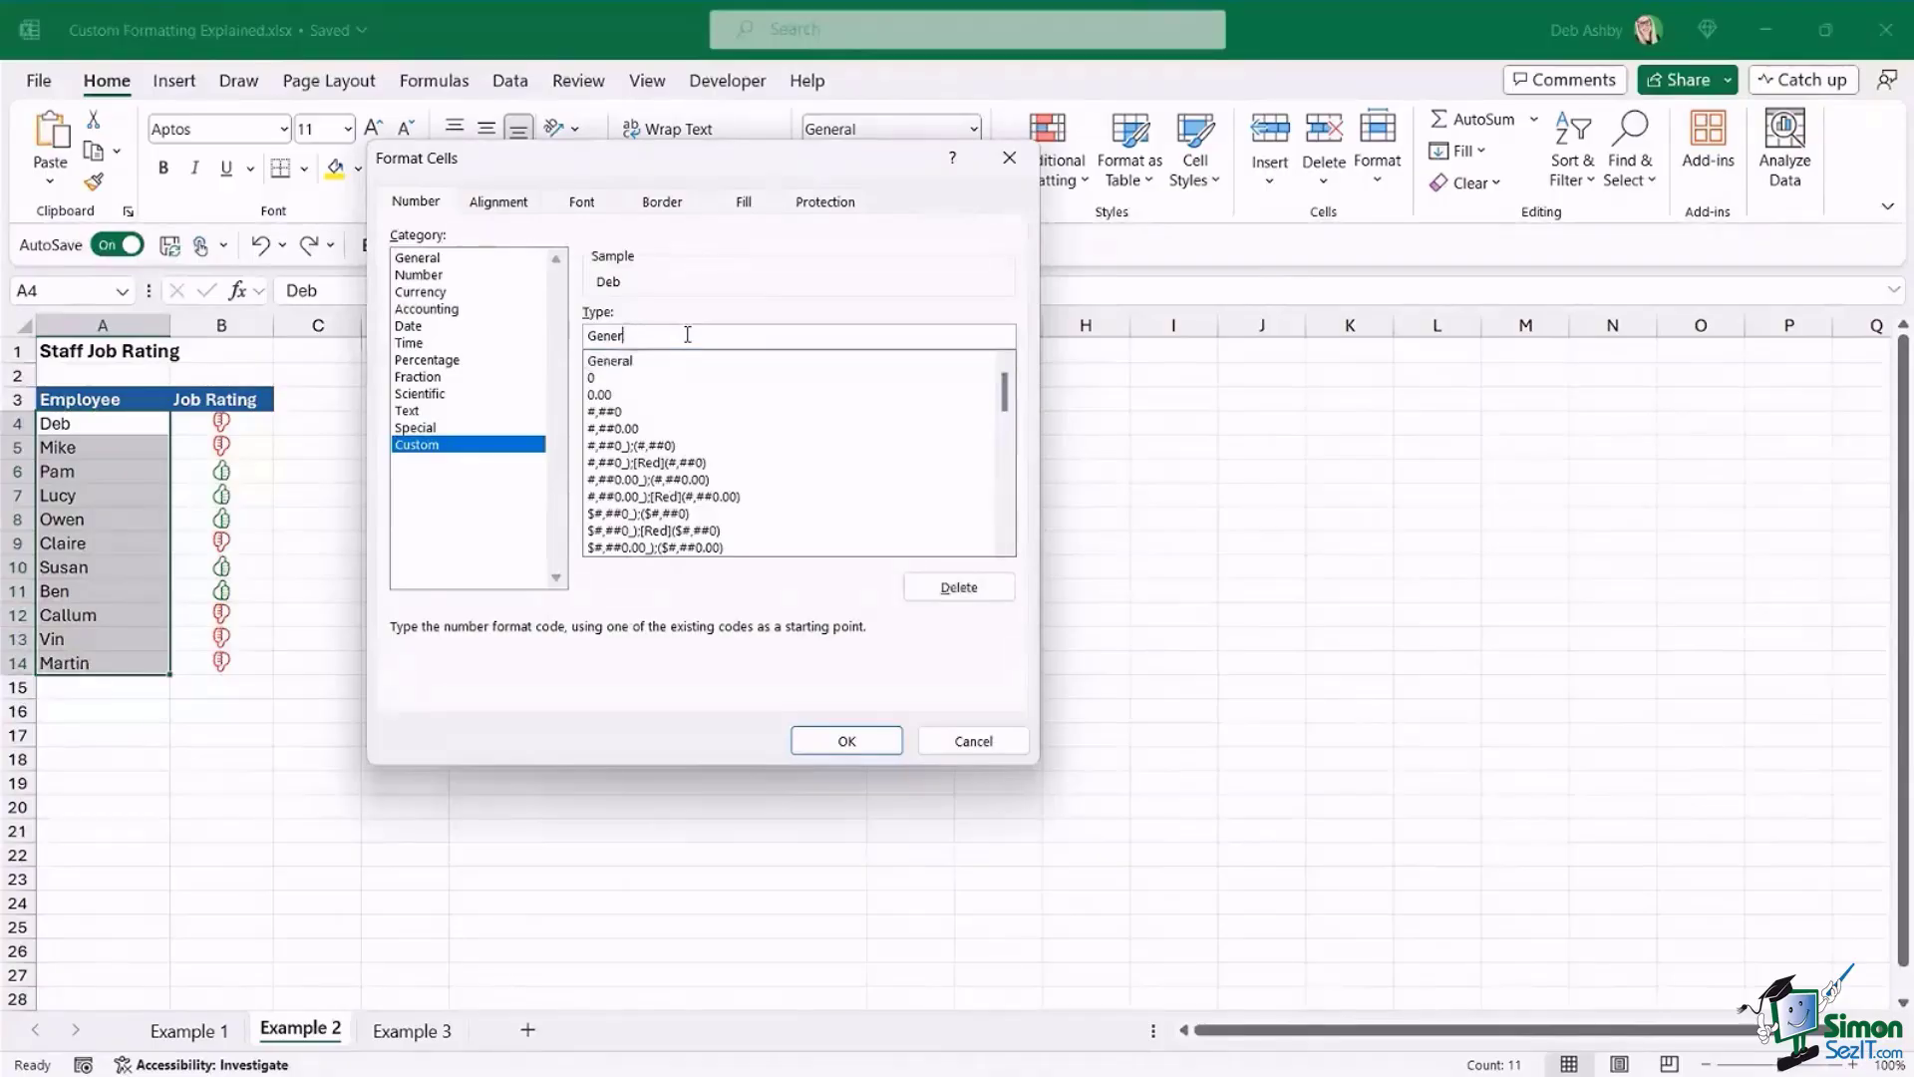
{"action": "key", "text": "BackSpace"}
{"action": "key", "text": "BackSpace"}
{"action": "key", "text": "BackSpace"}
{"action": "key", "text": "BackSpace"}
{"action": "key", "text": "BackSpace"}
{"action": "left_click", "coordinate": [615, 412]}
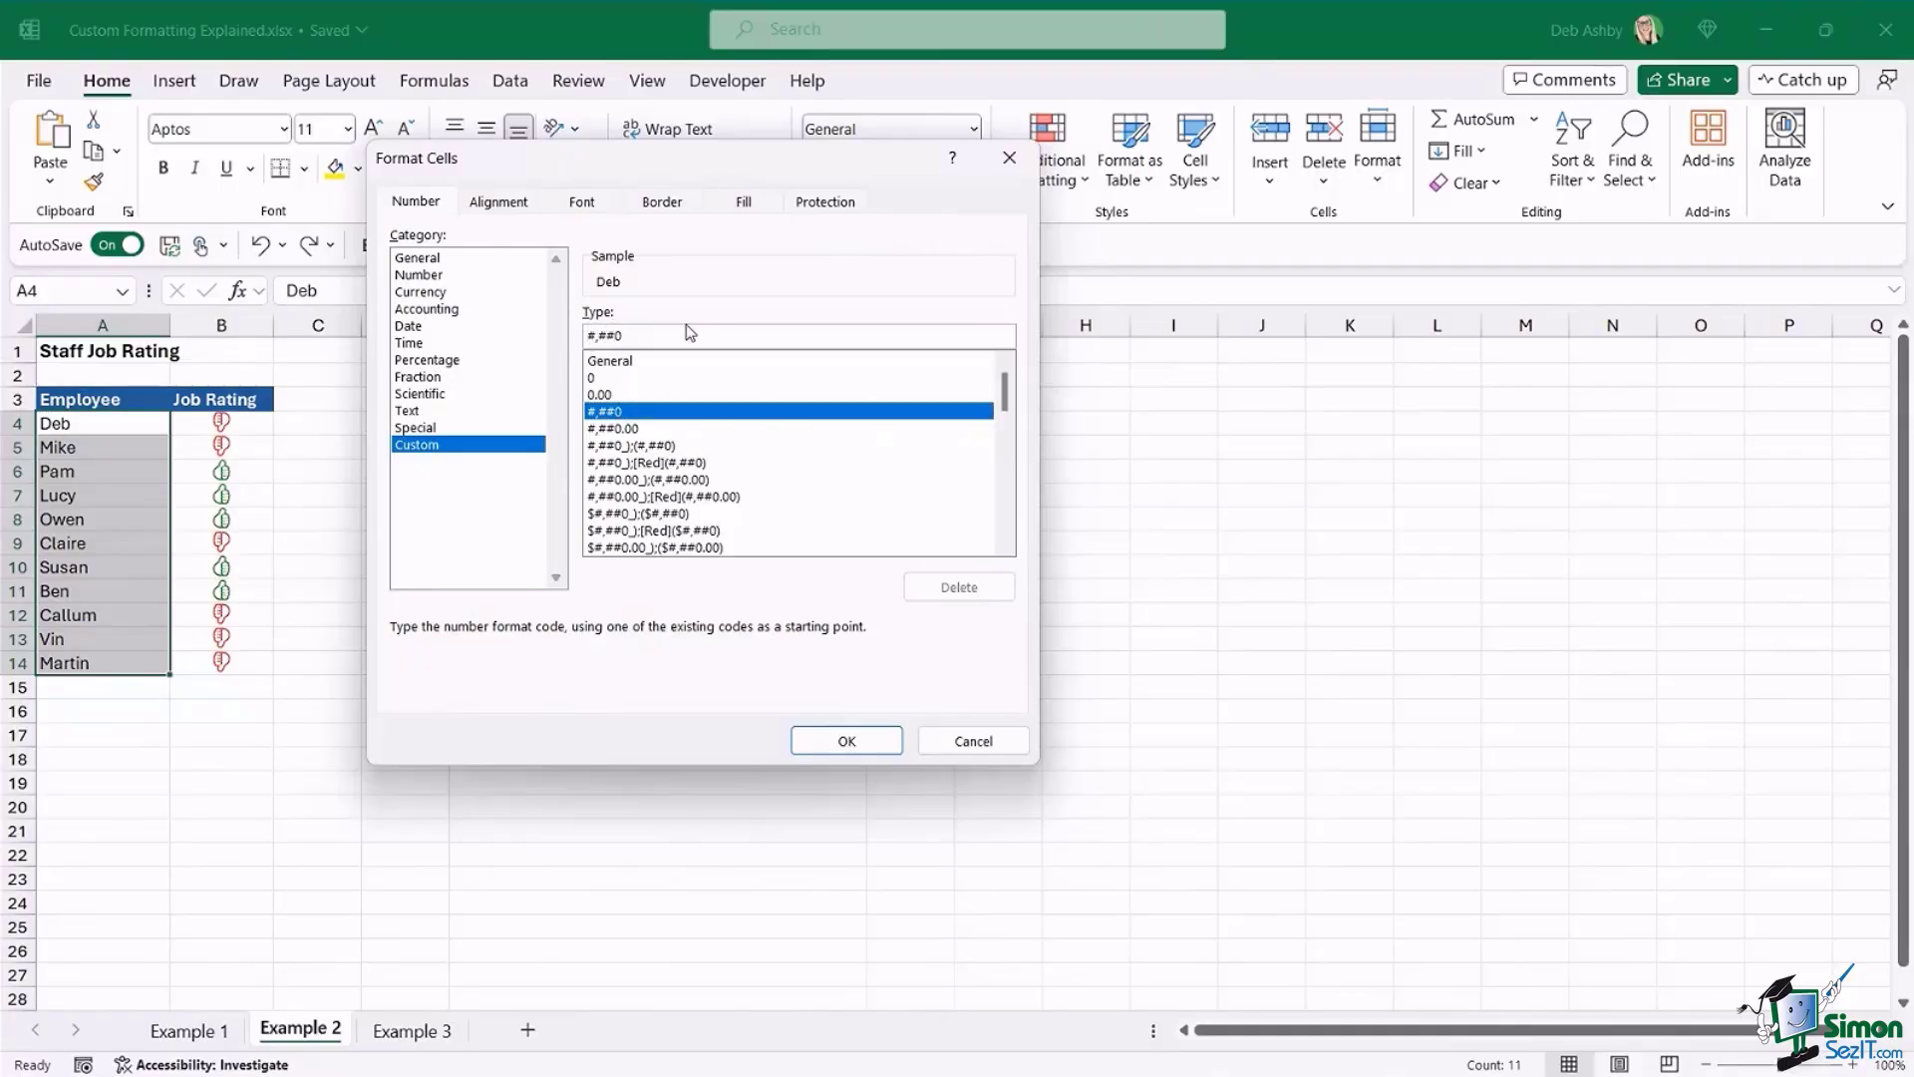
{"action": "type", "text": "$"}
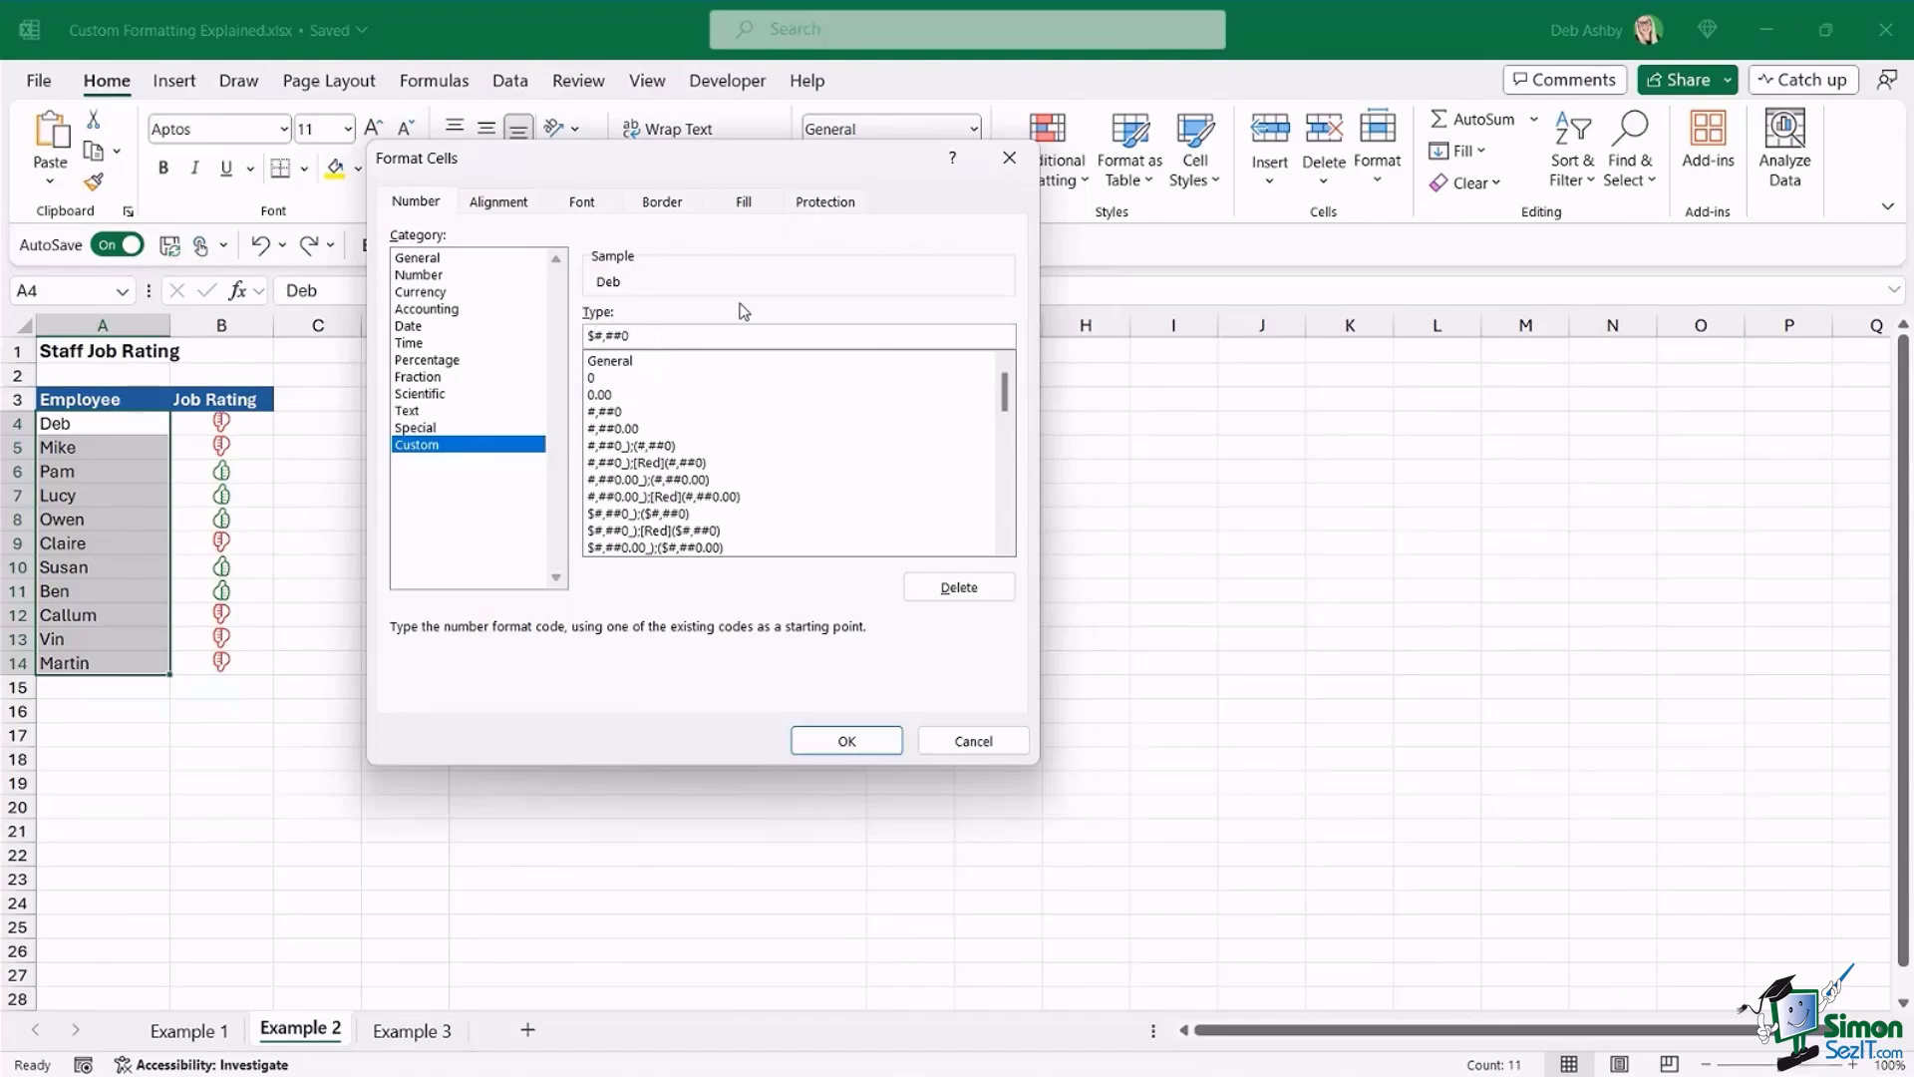
- Append ;-$#,##0;;[Red] to the format code for negatives, hidden zeros and red text, and apply it to A4:A14
{"action": "type", "text": ";"}
{"action": "type", "text": "-$#,##0"}
{"action": "type", "text": ";;"}
{"action": "type", "text": "[Red]"}
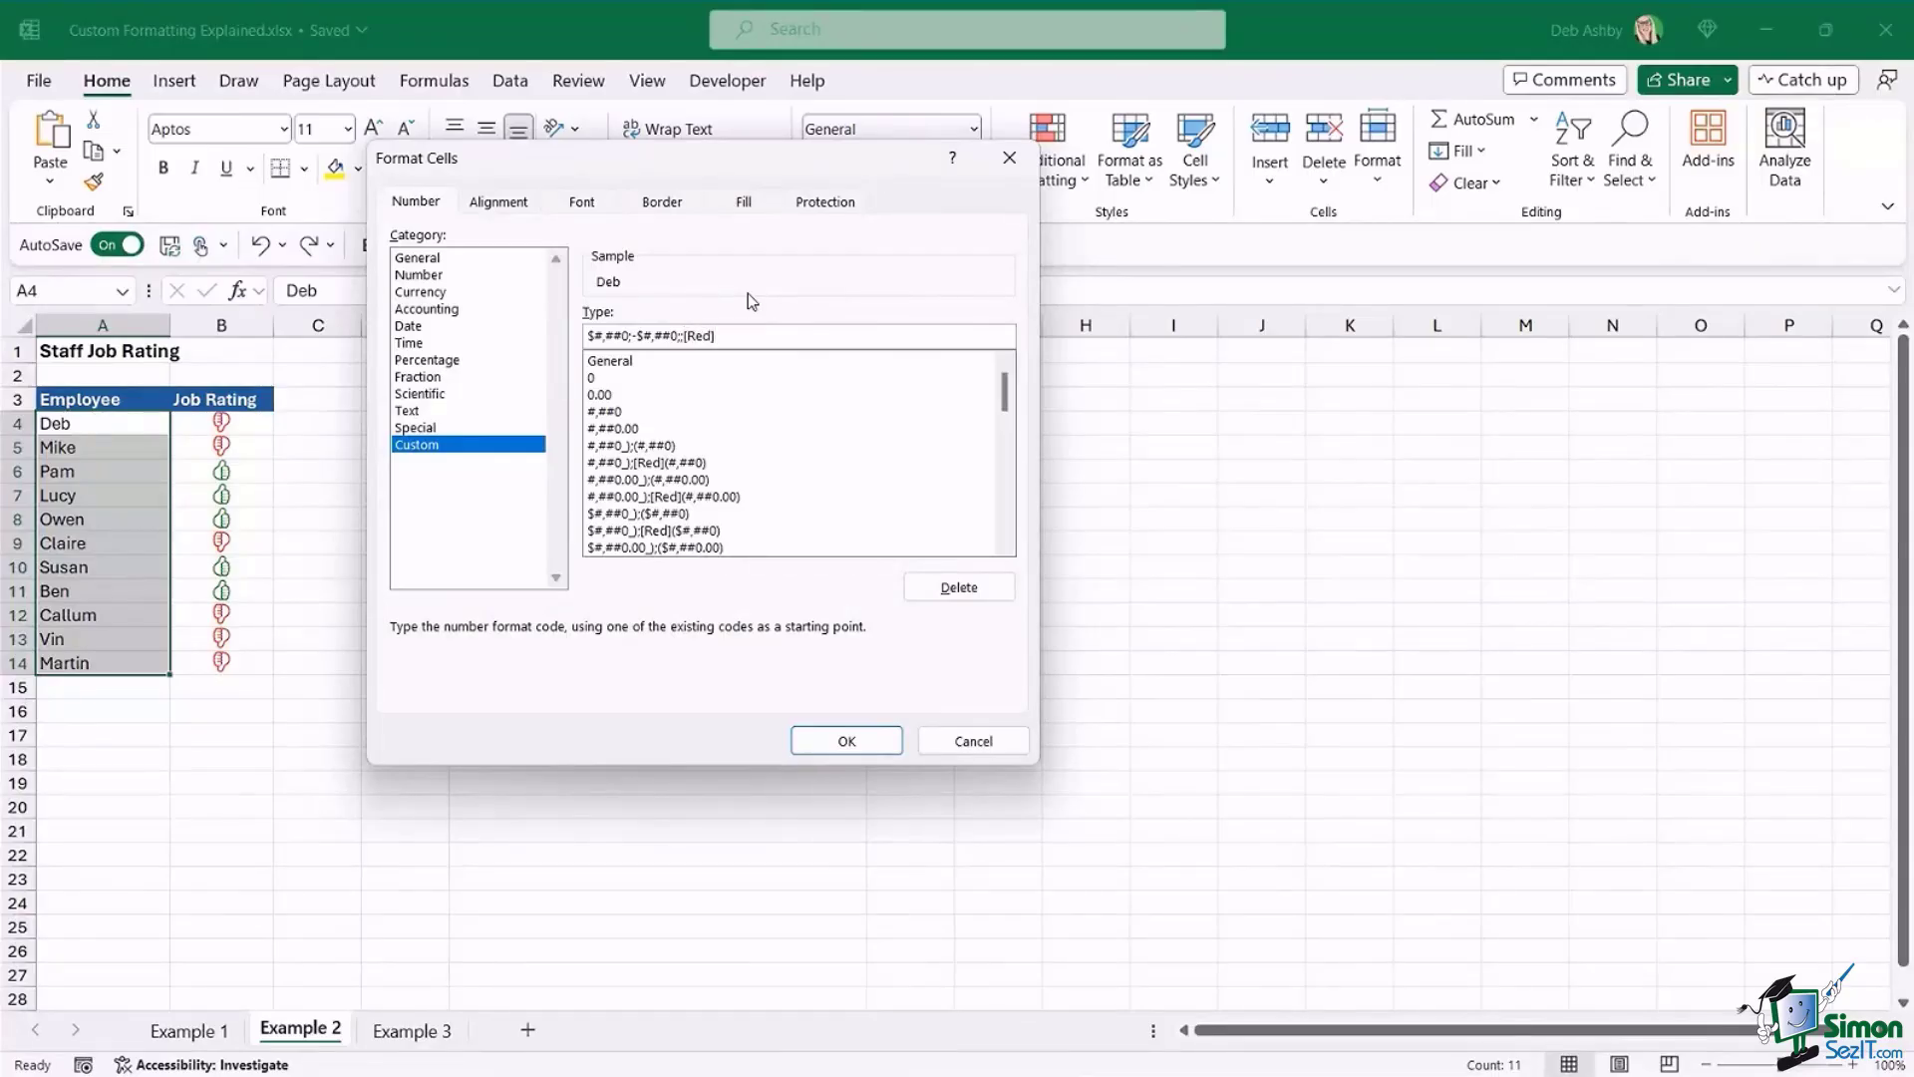
{"action": "left_click", "coordinate": [848, 743]}
{"action": "left_click", "coordinate": [405, 494]}
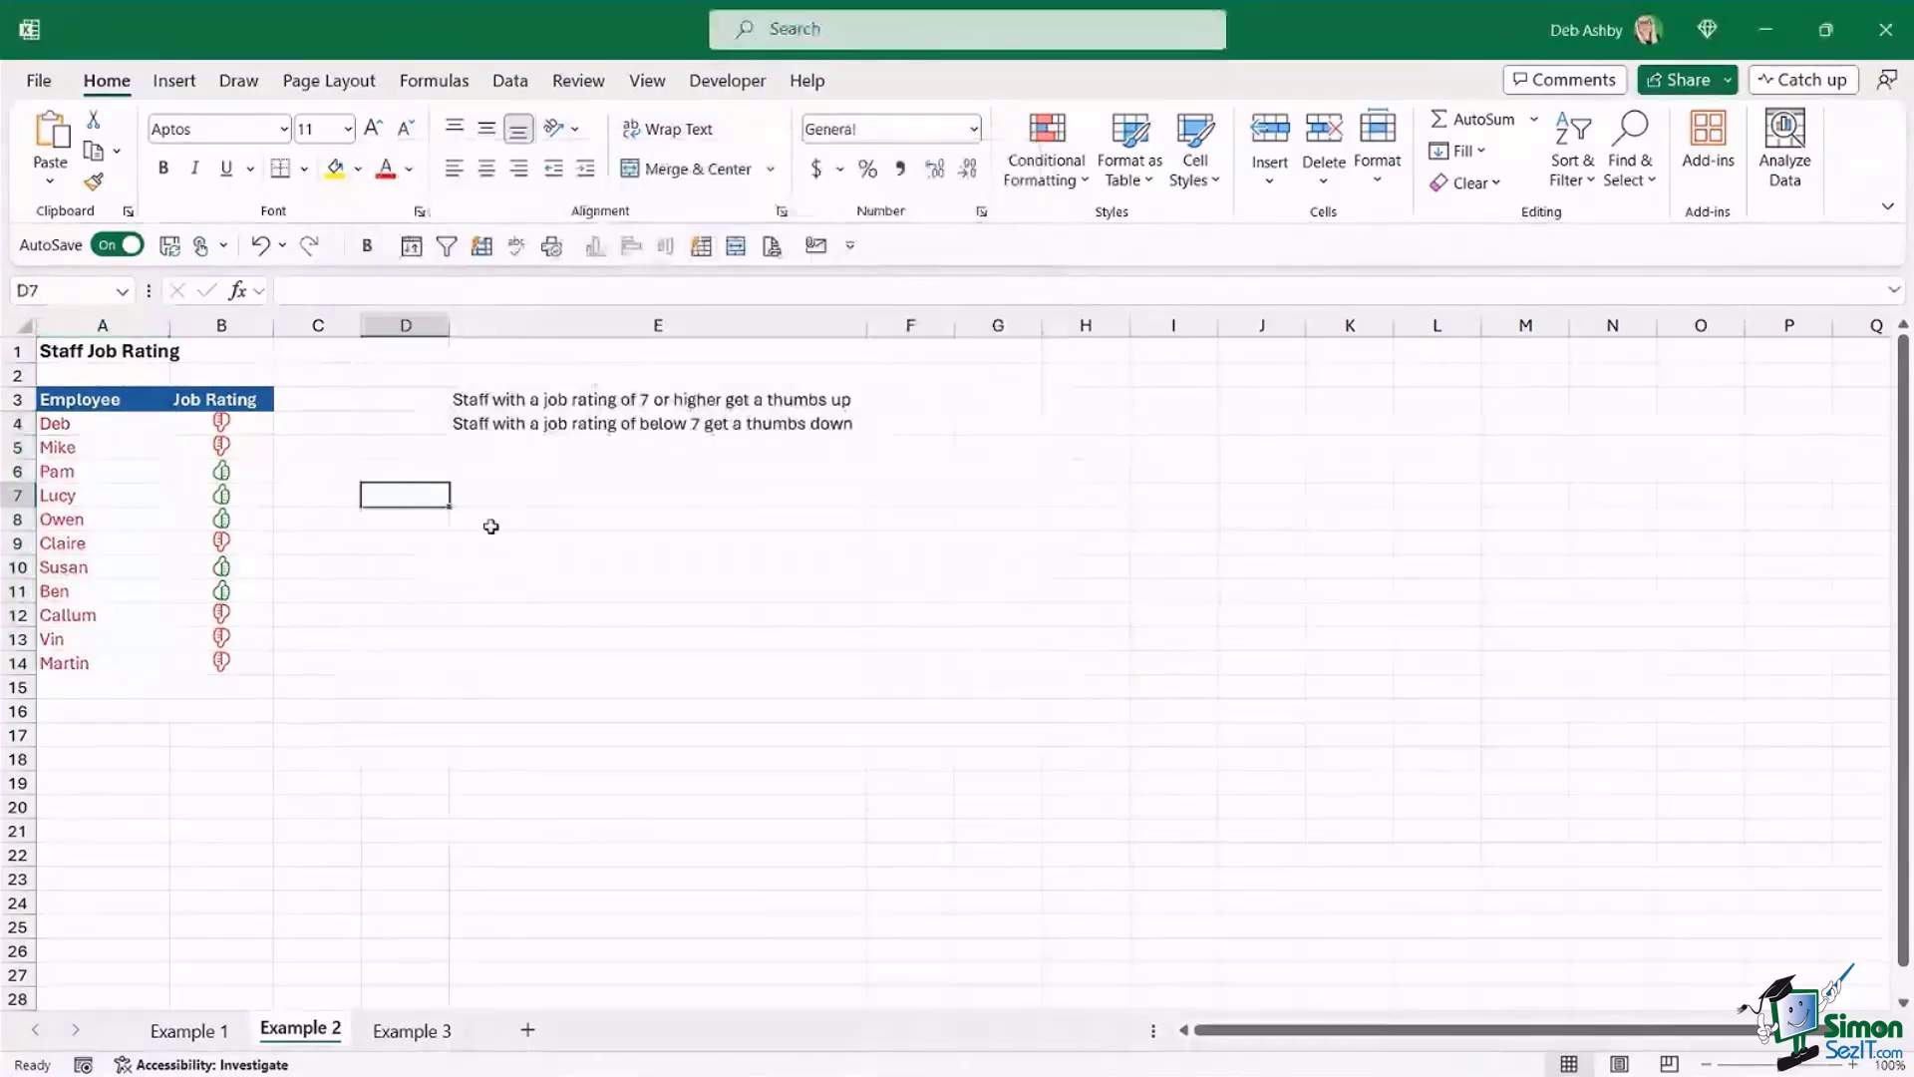
- Test the format's zero section by replacing the employee name in A5 with 0
{"action": "left_click_drag", "start_coordinate": [94, 429], "coordinate": [96, 663]}
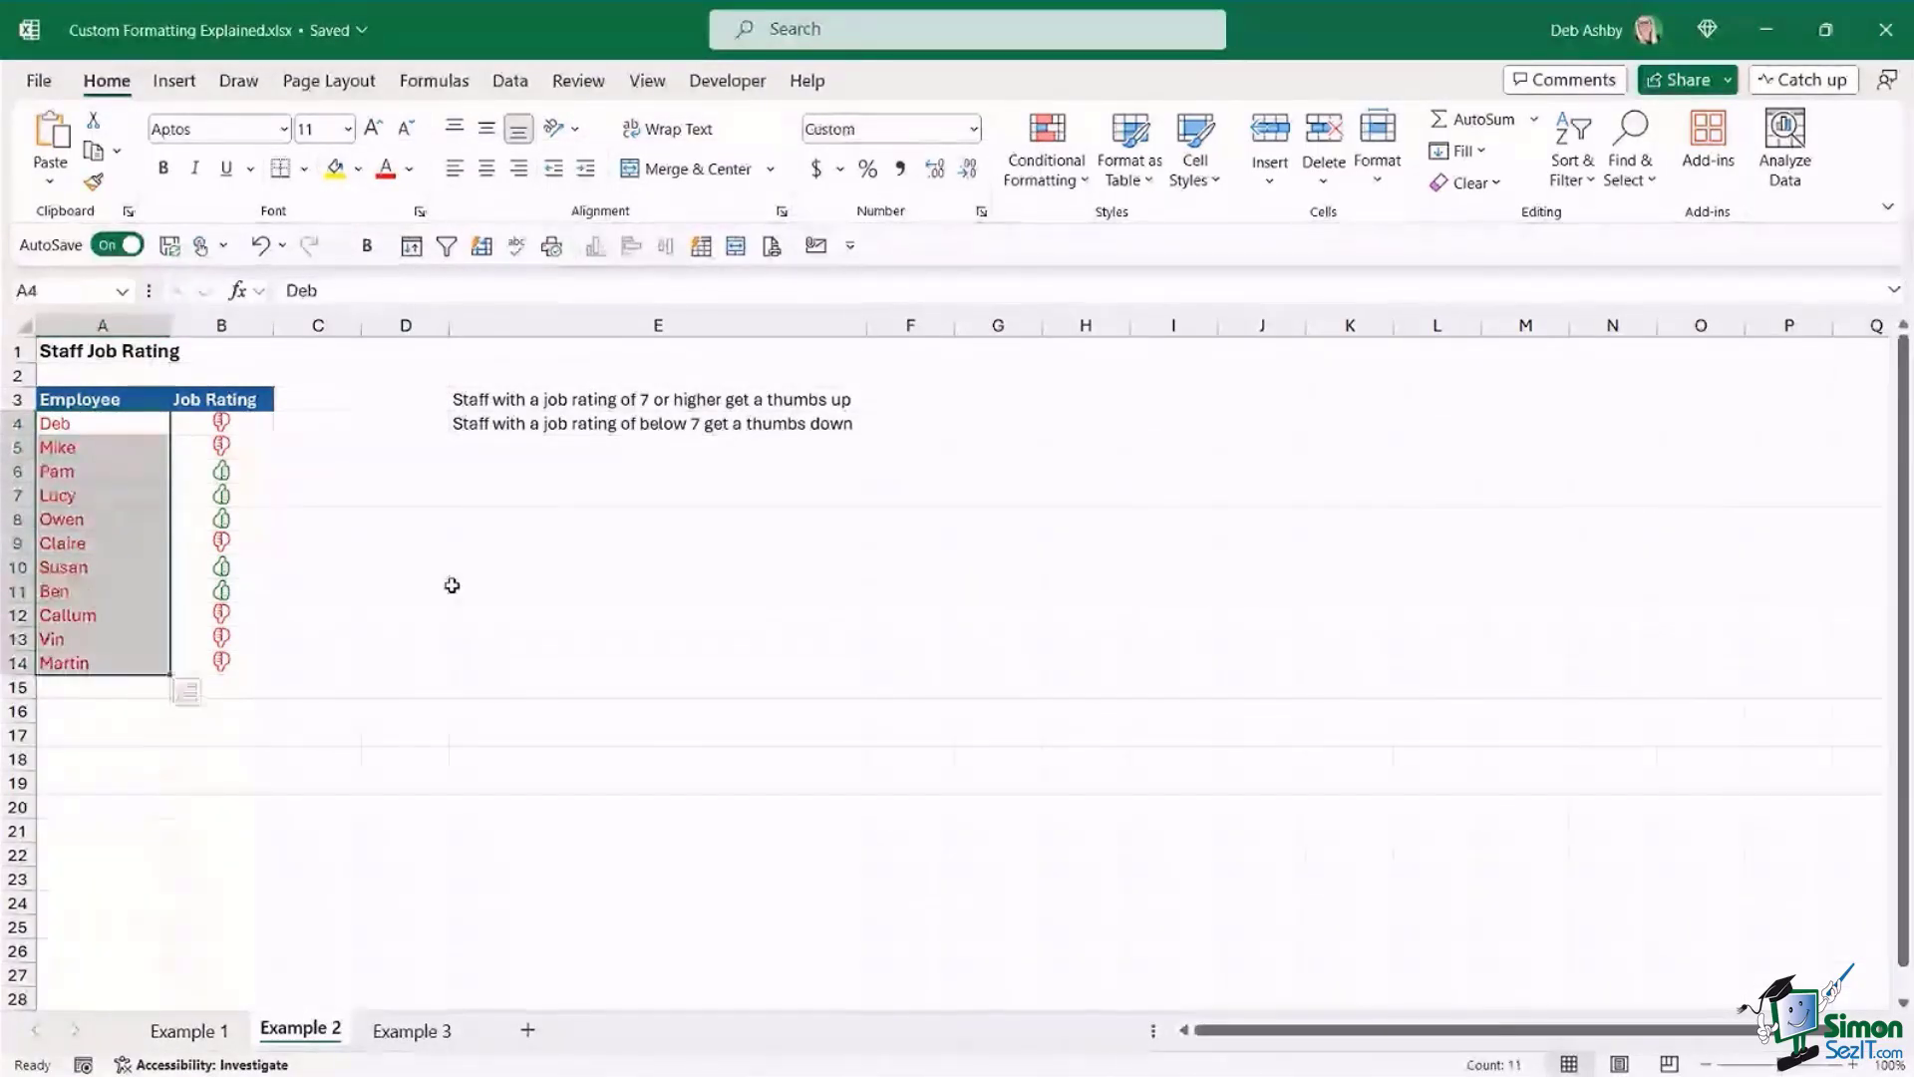
{"action": "left_click", "coordinate": [556, 566]}
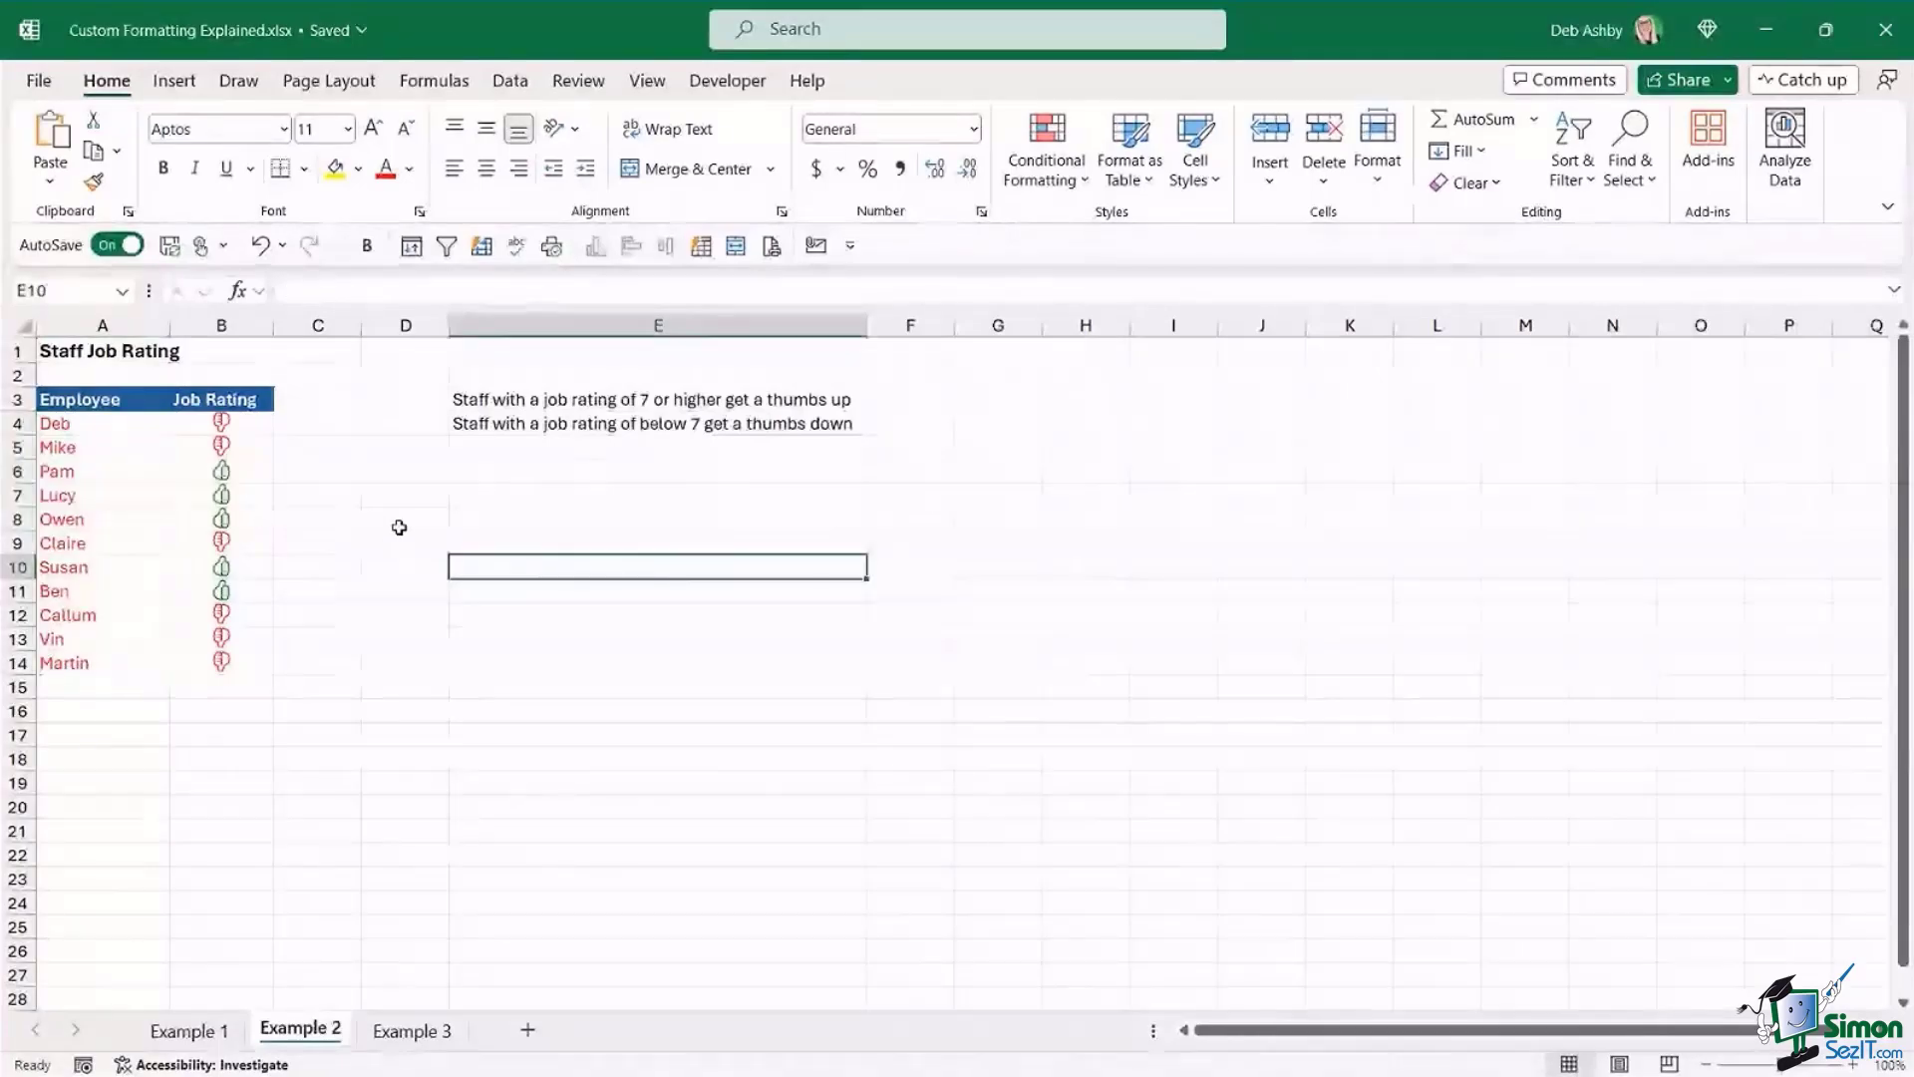
{"action": "left_click", "coordinate": [71, 455]}
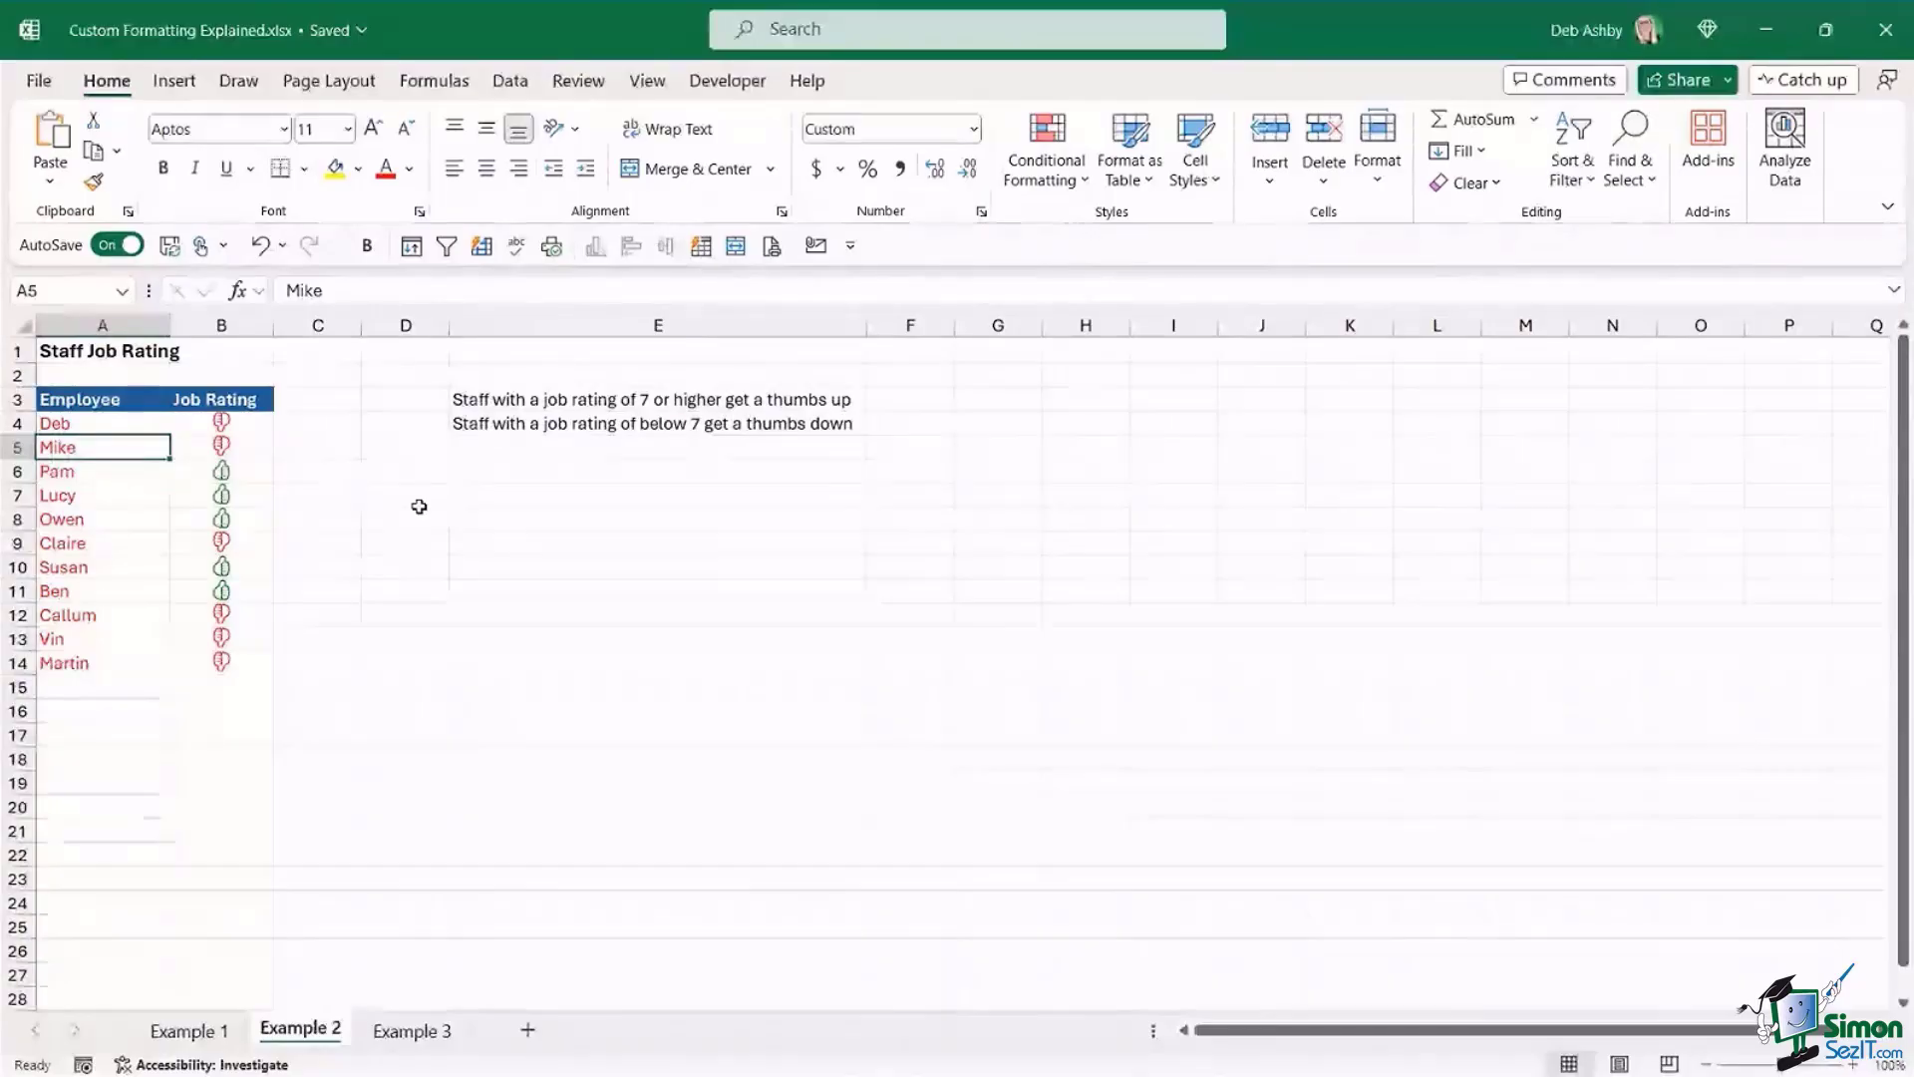
{"action": "type", "text": "0"}
{"action": "key", "text": "Return"}
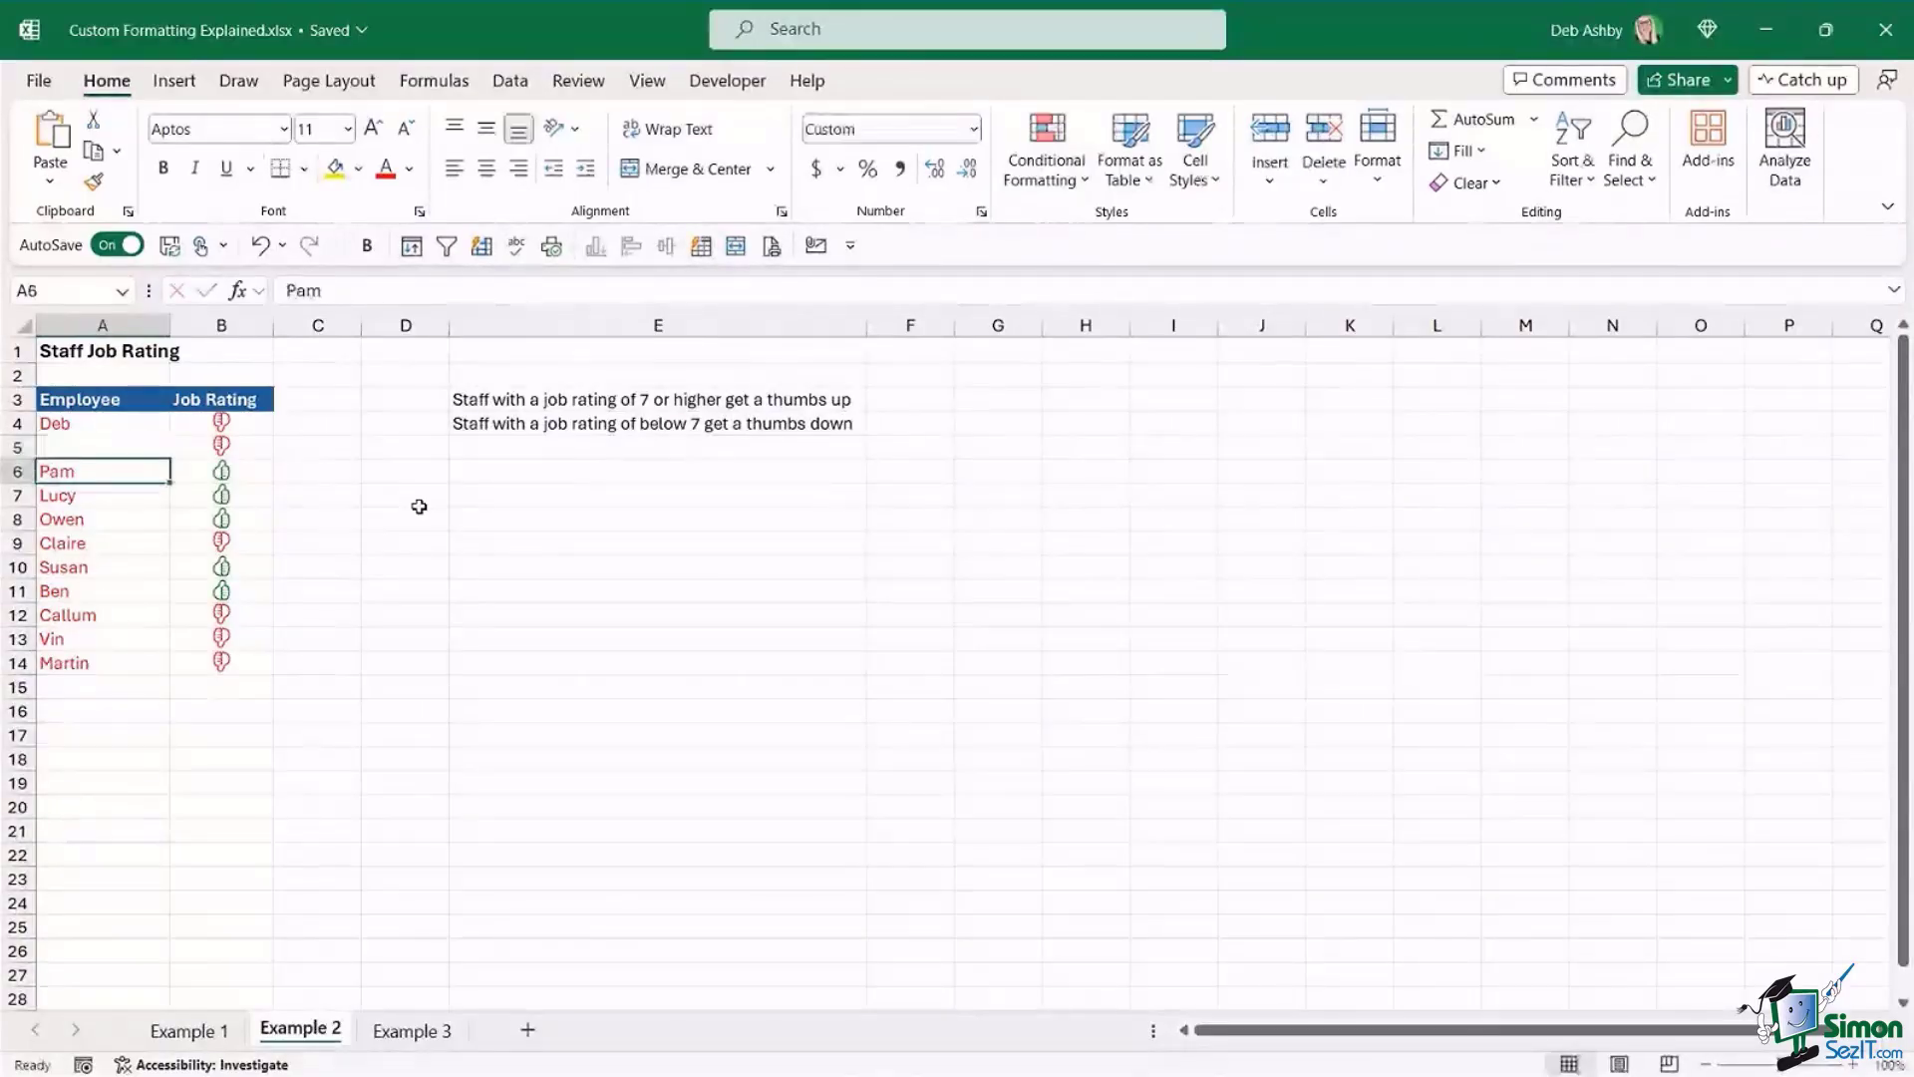
{"action": "left_click", "coordinate": [420, 508]}
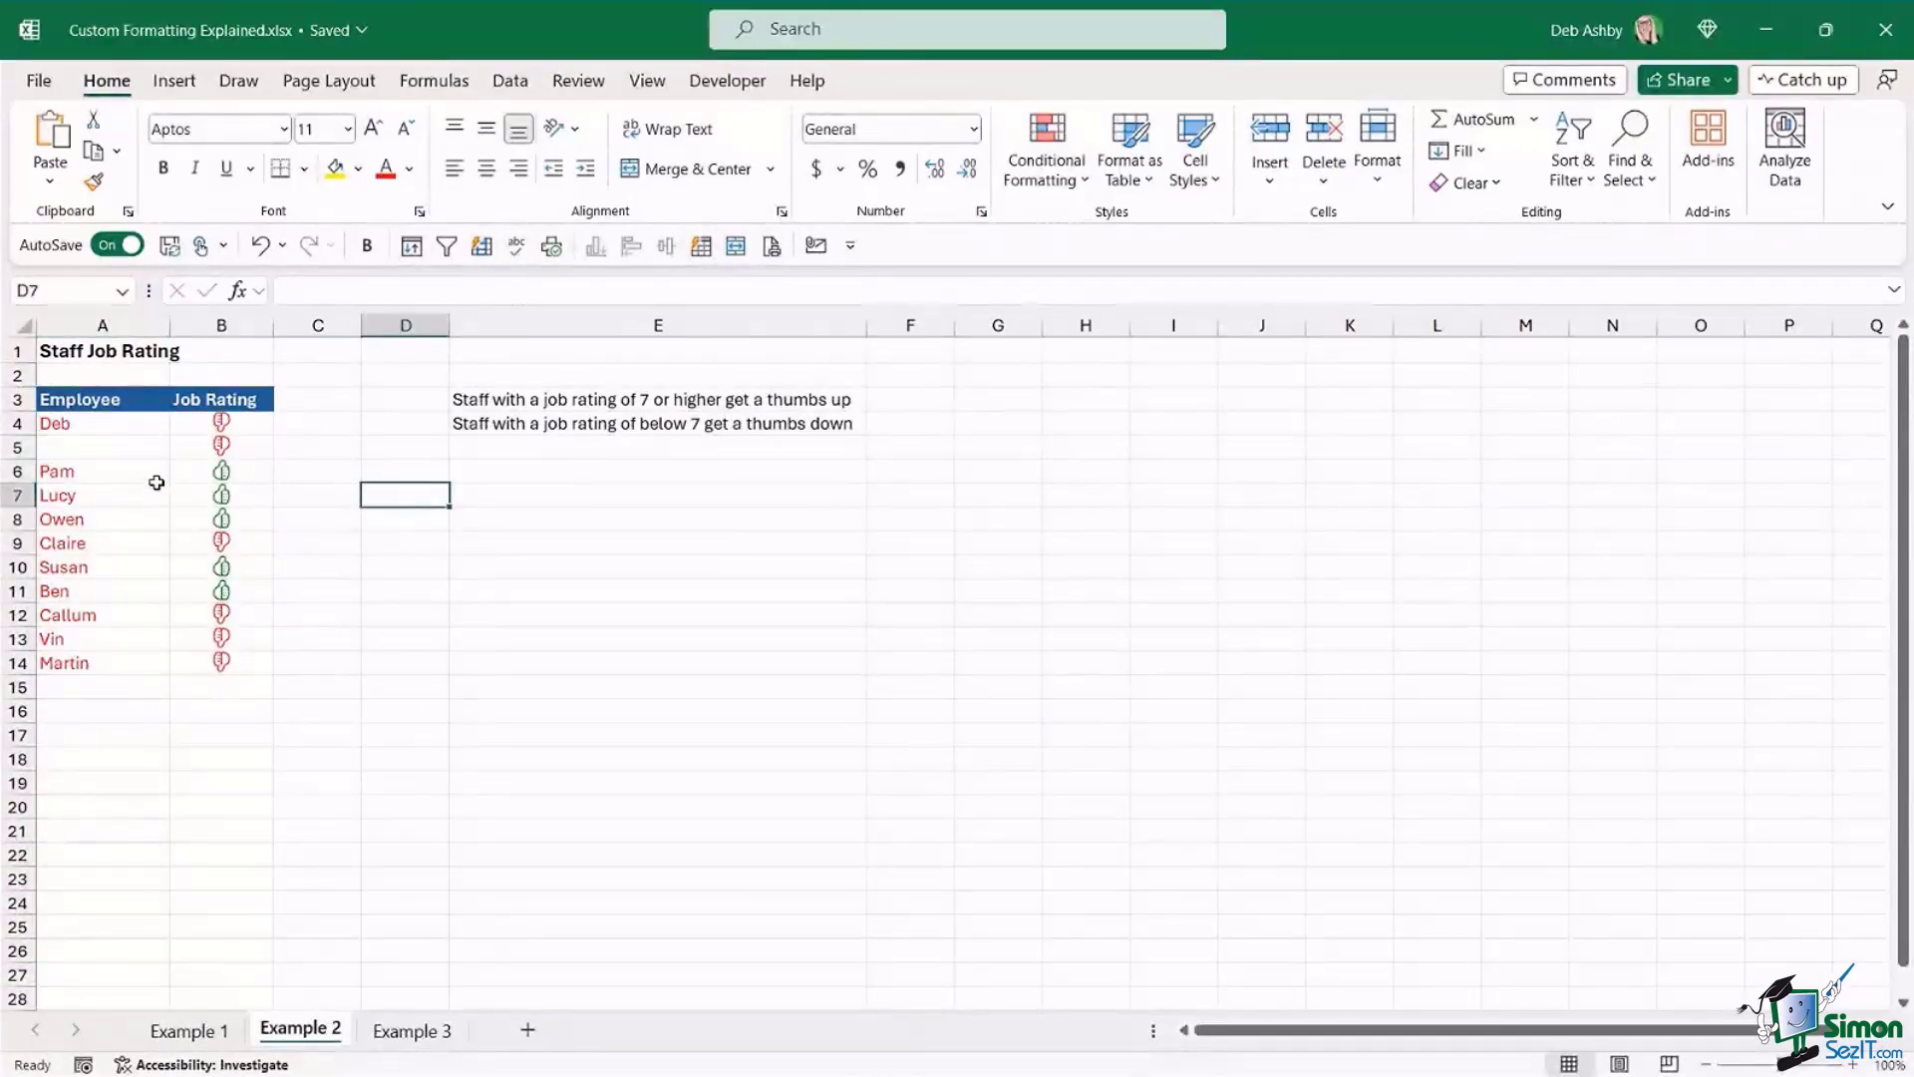
- Test the format's positive section by replacing the employee name in A8 with 500,000, and select A11
{"action": "left_click", "coordinate": [87, 519]}
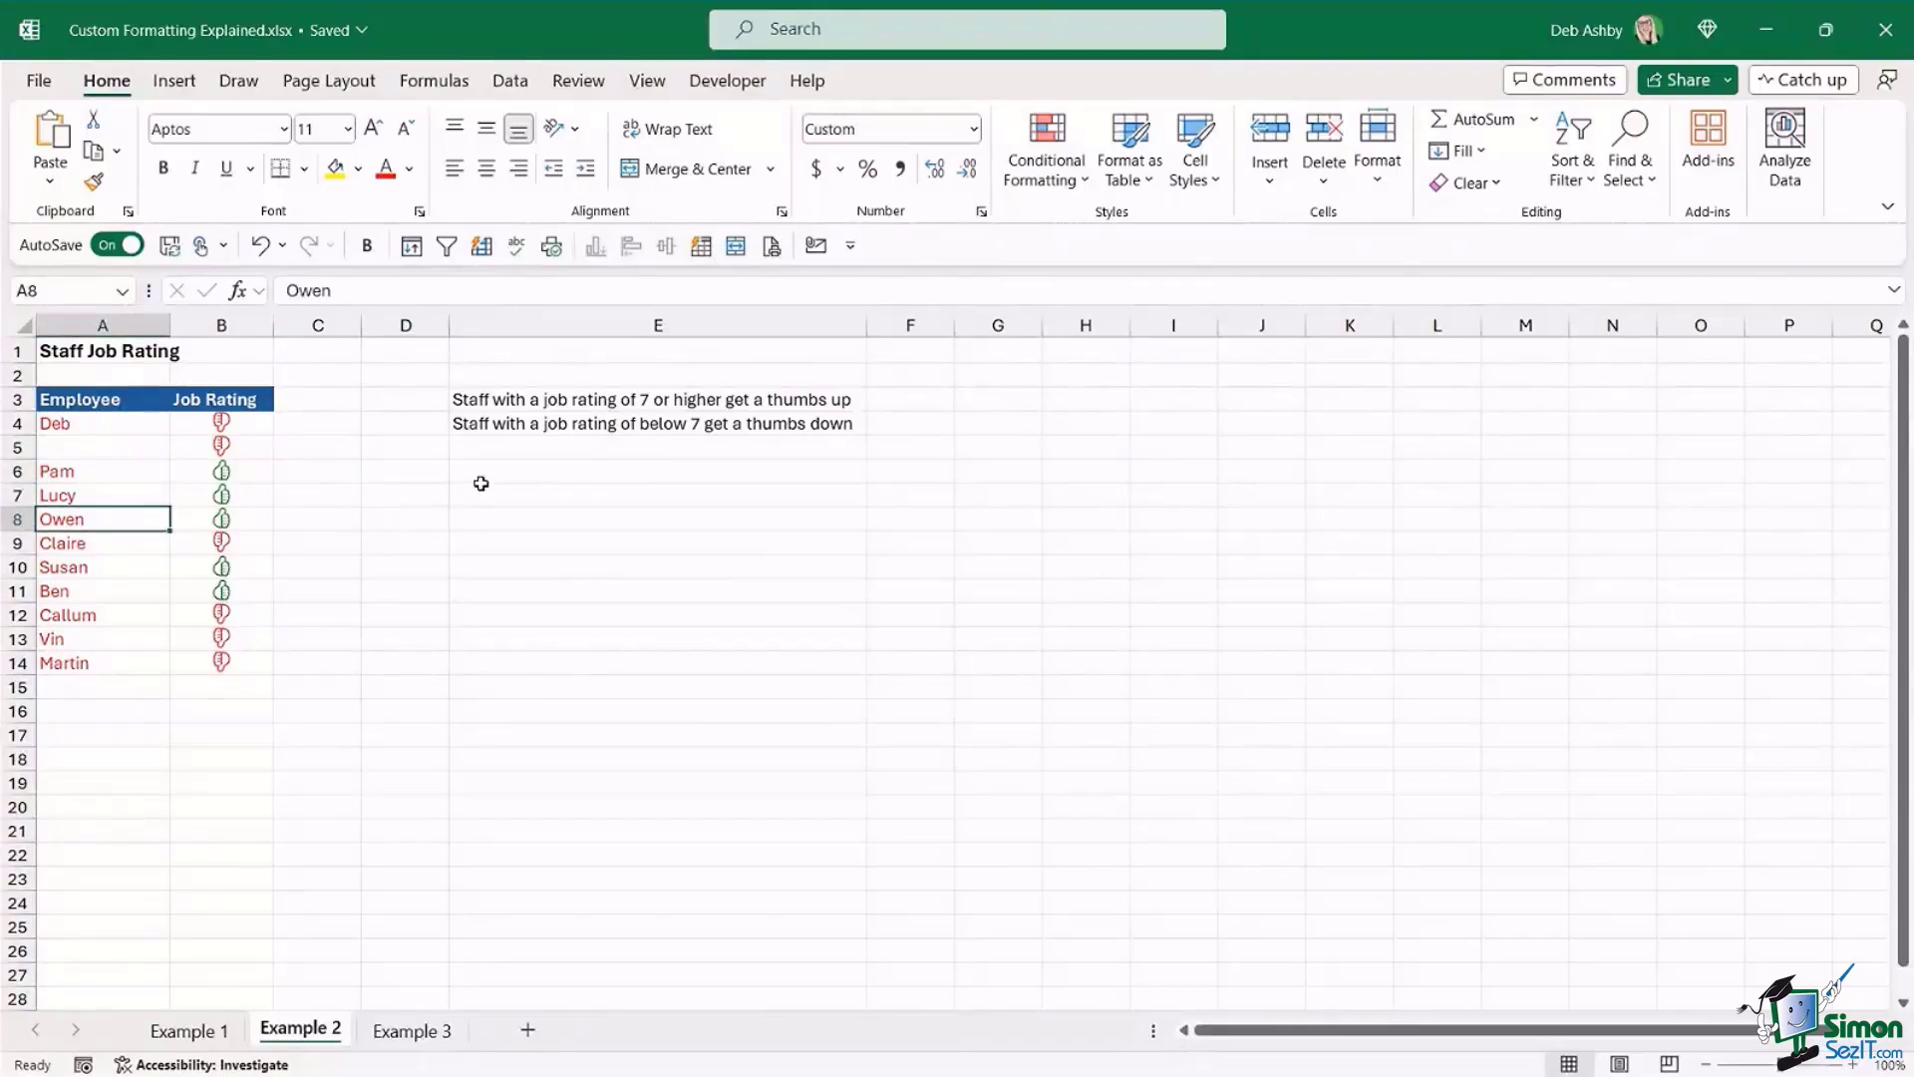
{"action": "type", "text": "500"}
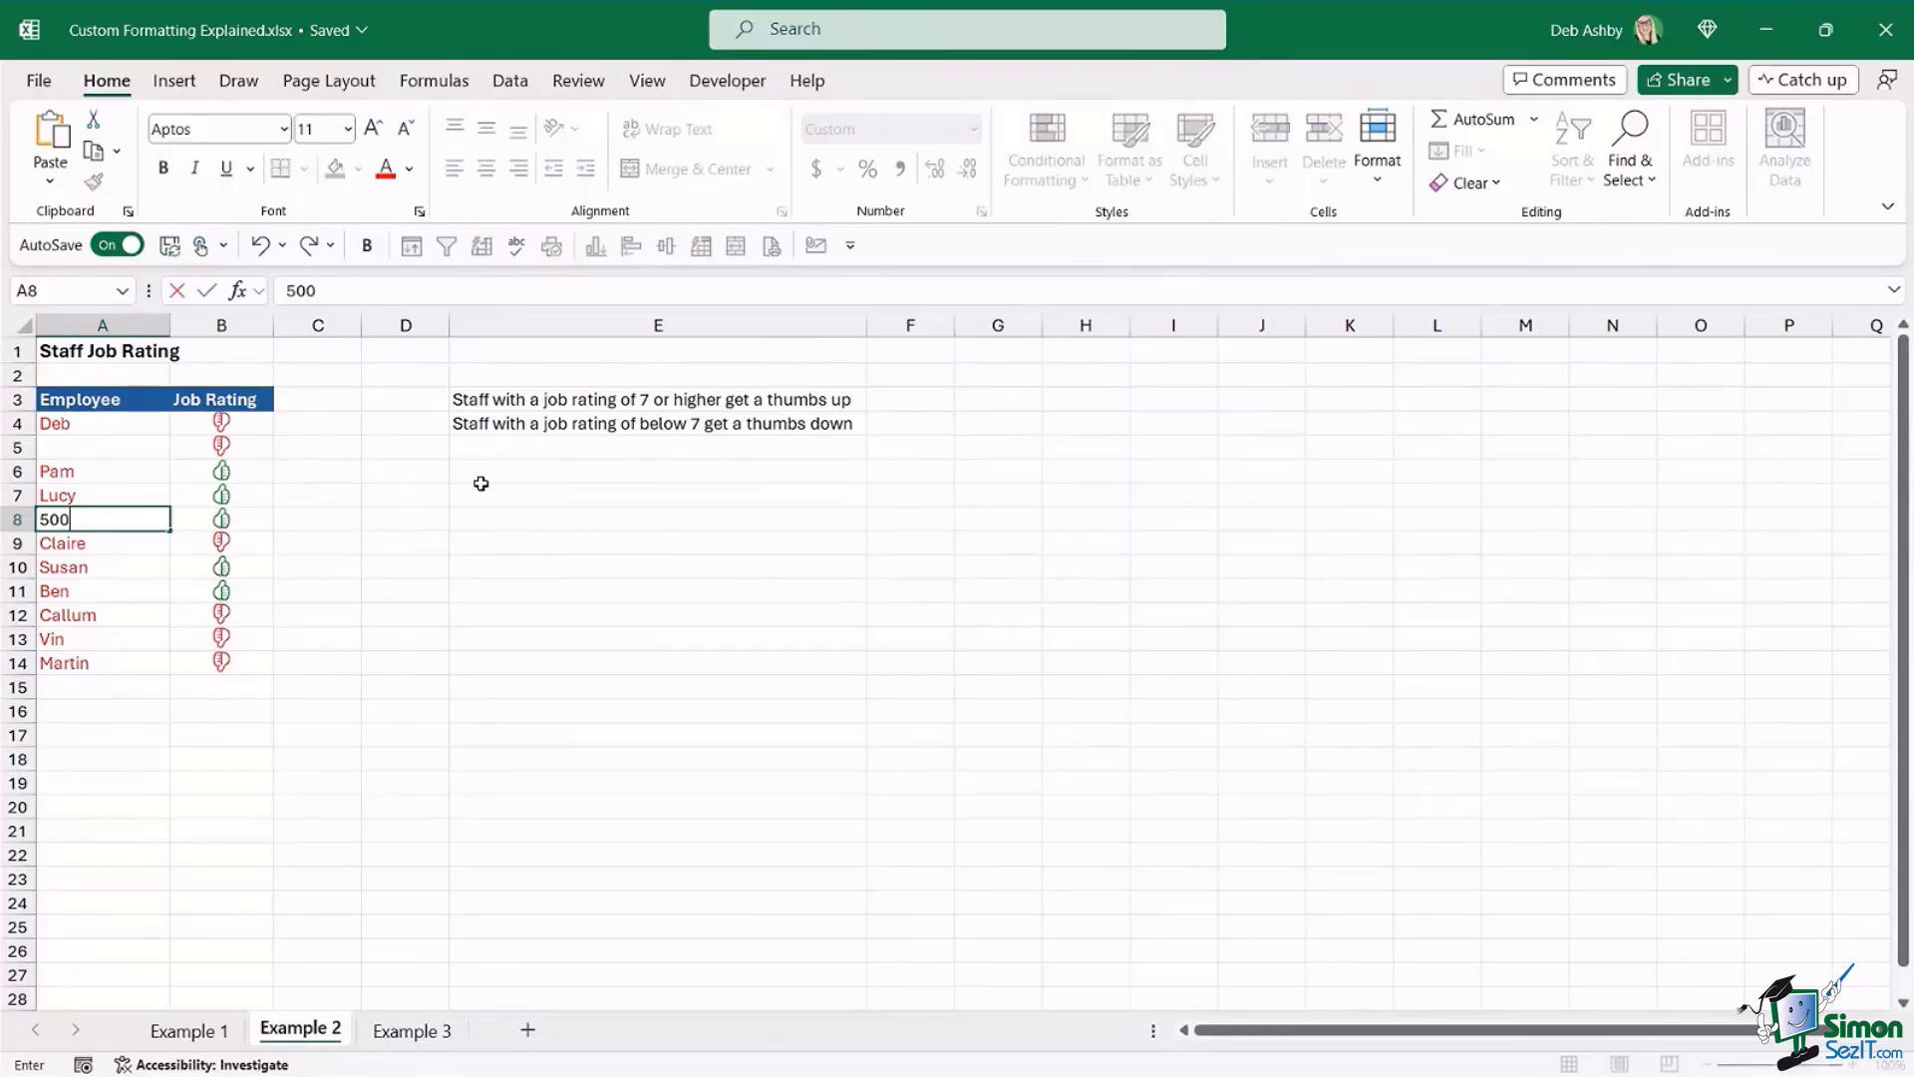
{"action": "type", "text": ",000"}
{"action": "key", "text": "Return"}
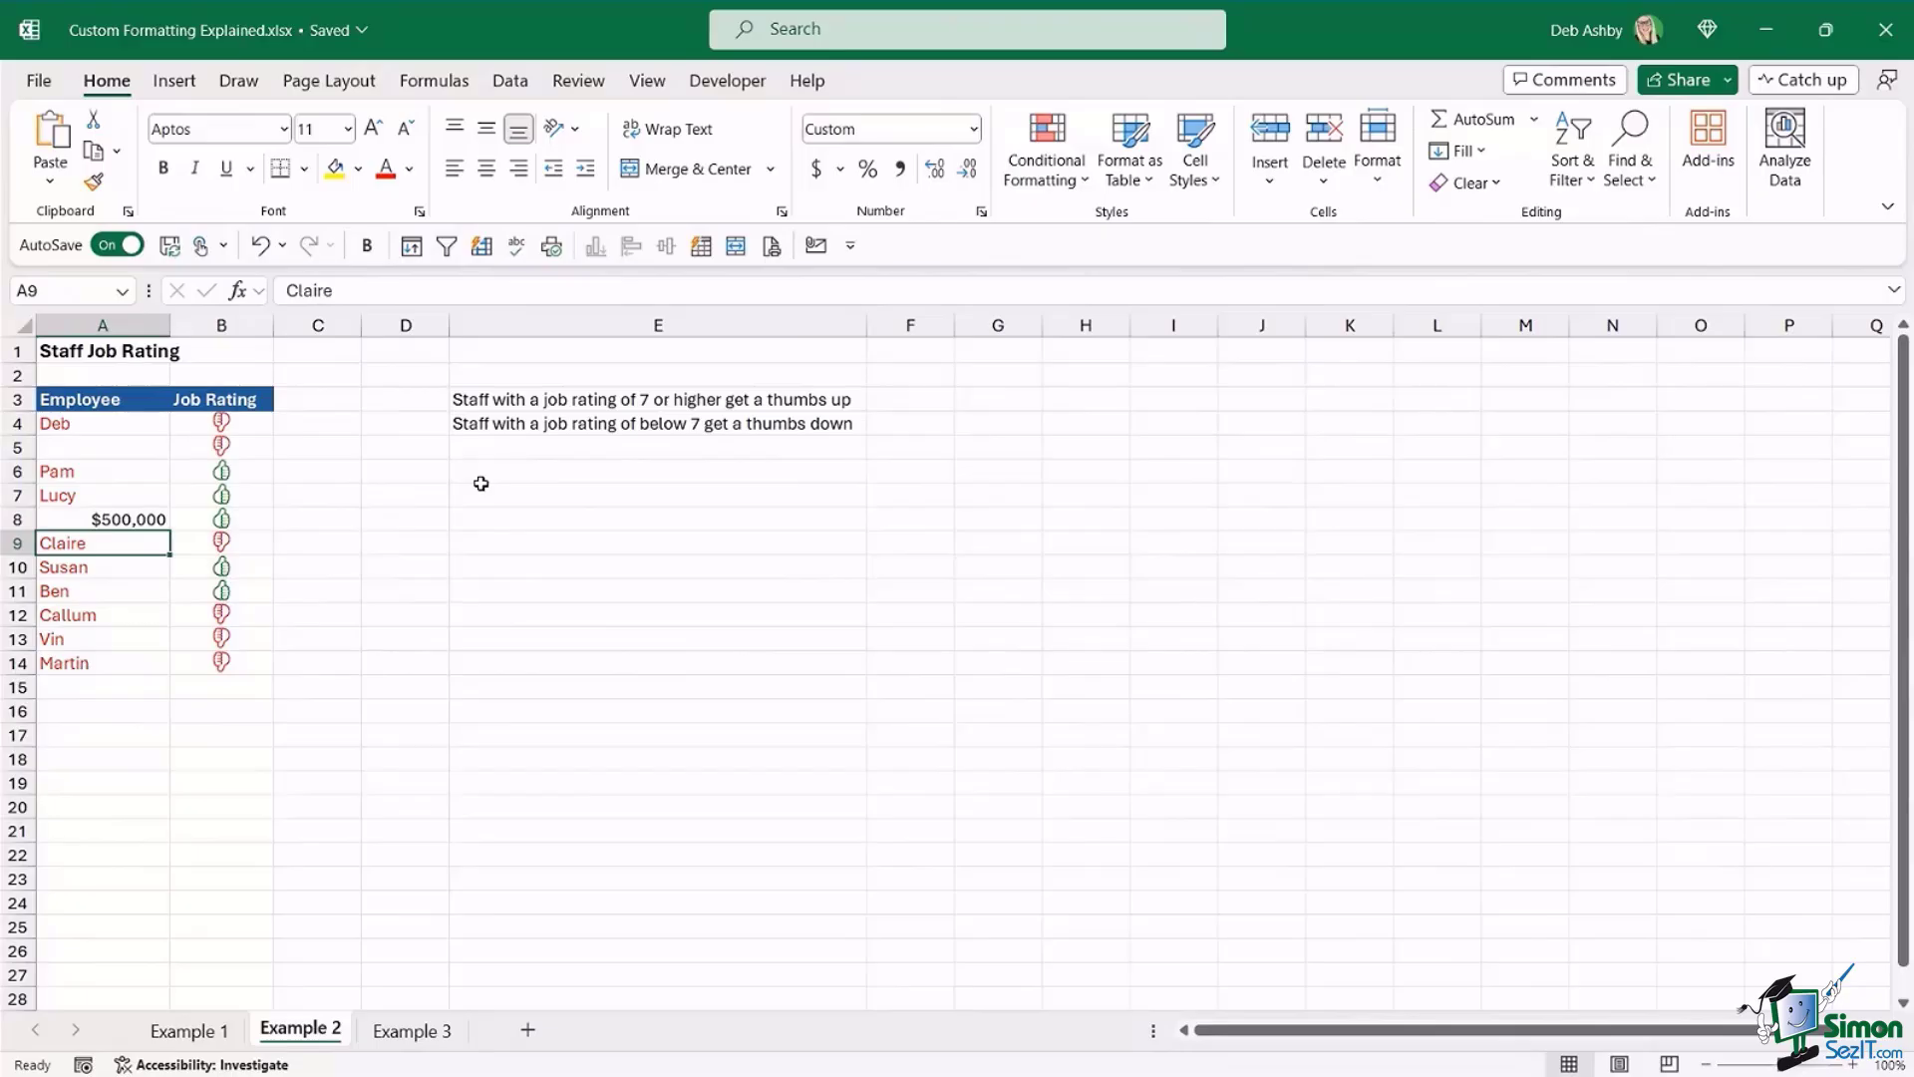
{"action": "left_click", "coordinate": [98, 588]}
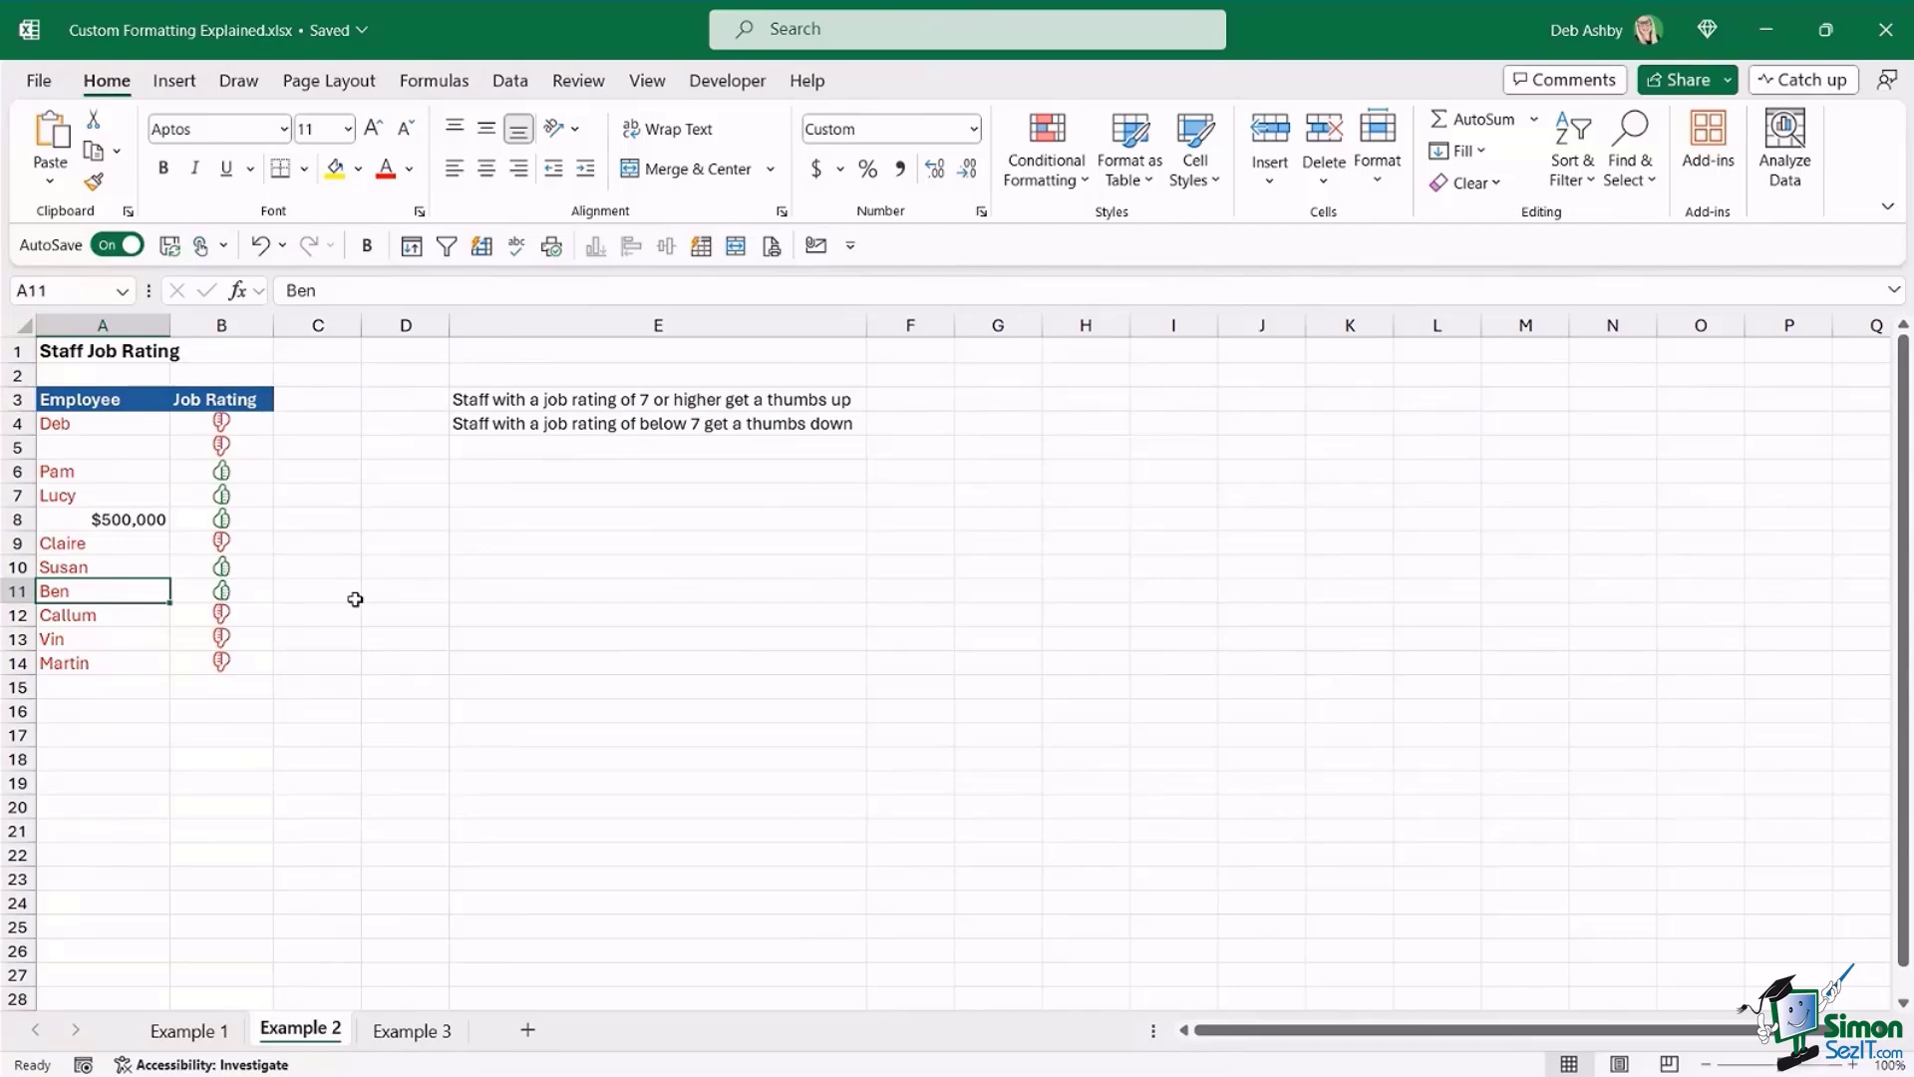
- Test the format's negative section by replacing the employee name in A11 with -30
{"action": "type", "text": "-$"}
{"action": "type", "text": "30"}
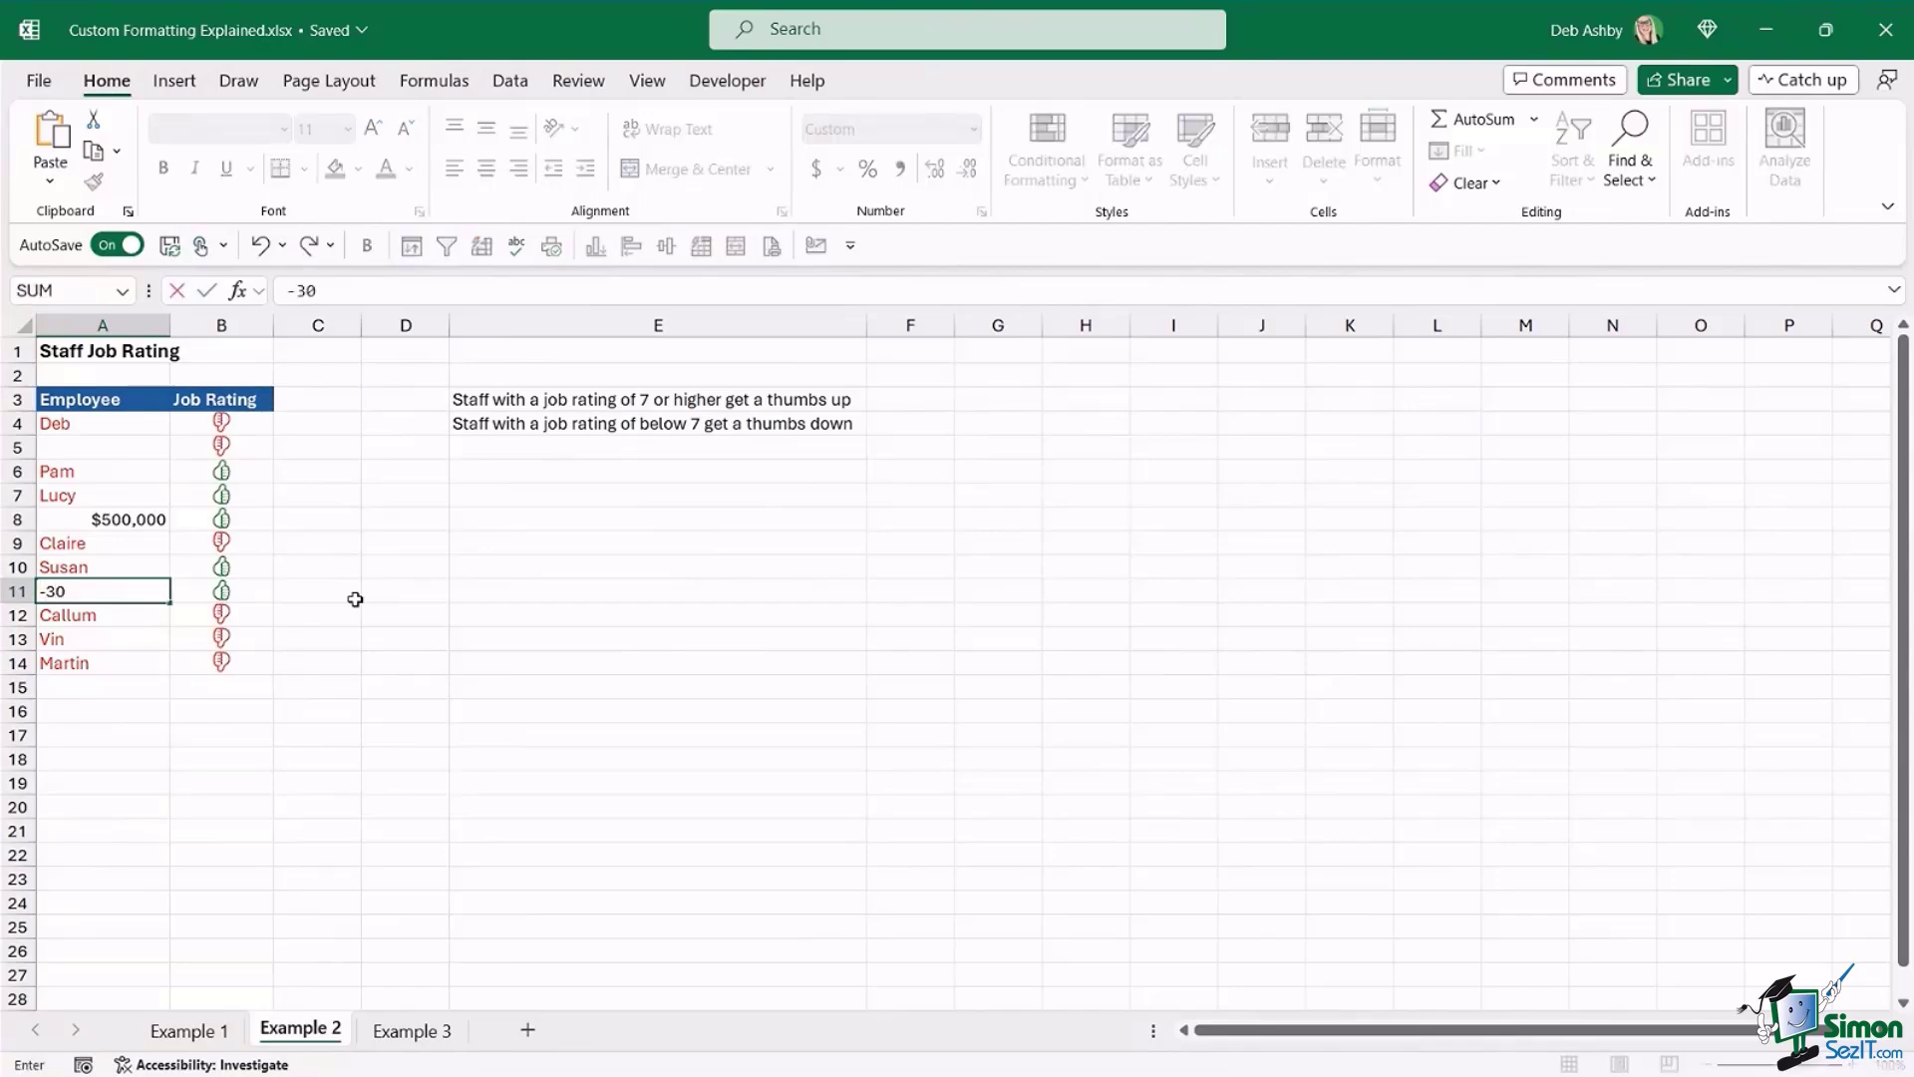
{"action": "key", "text": "Return"}
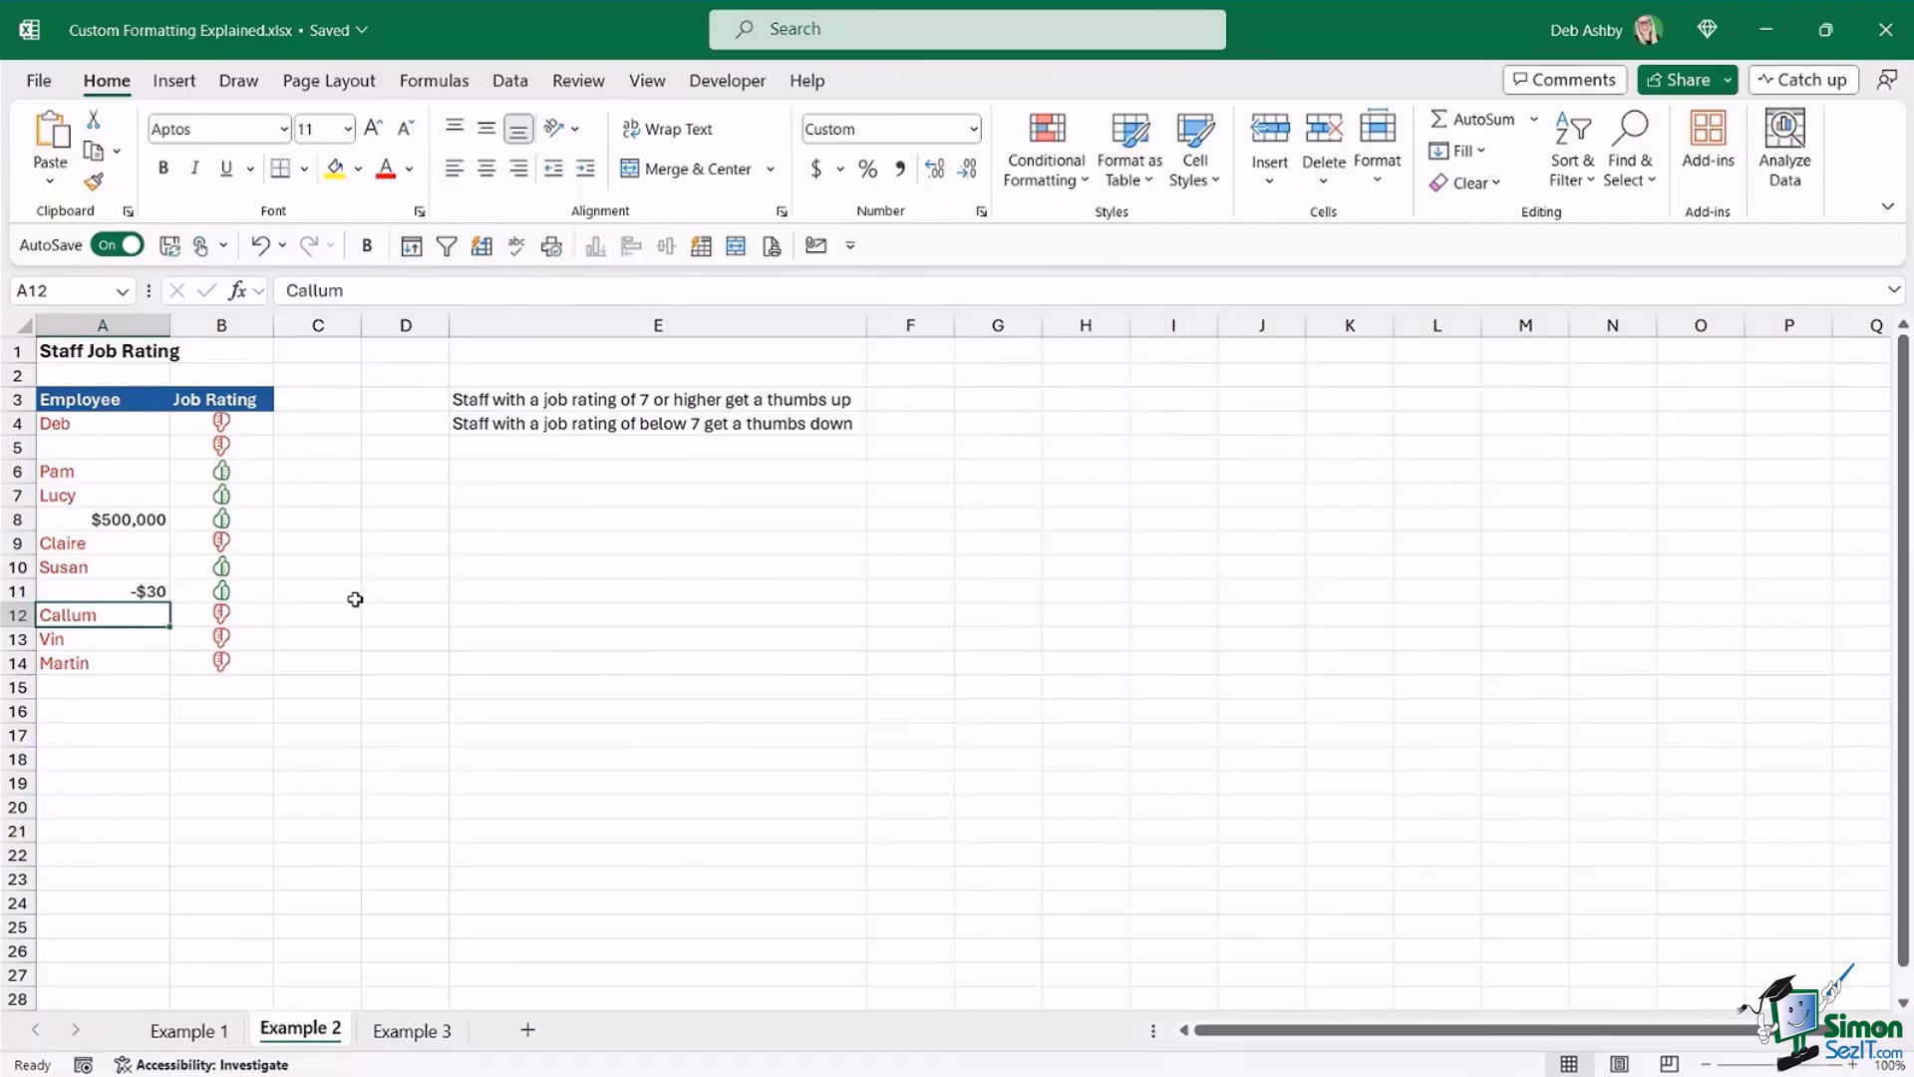
{"action": "left_click", "coordinate": [459, 525]}
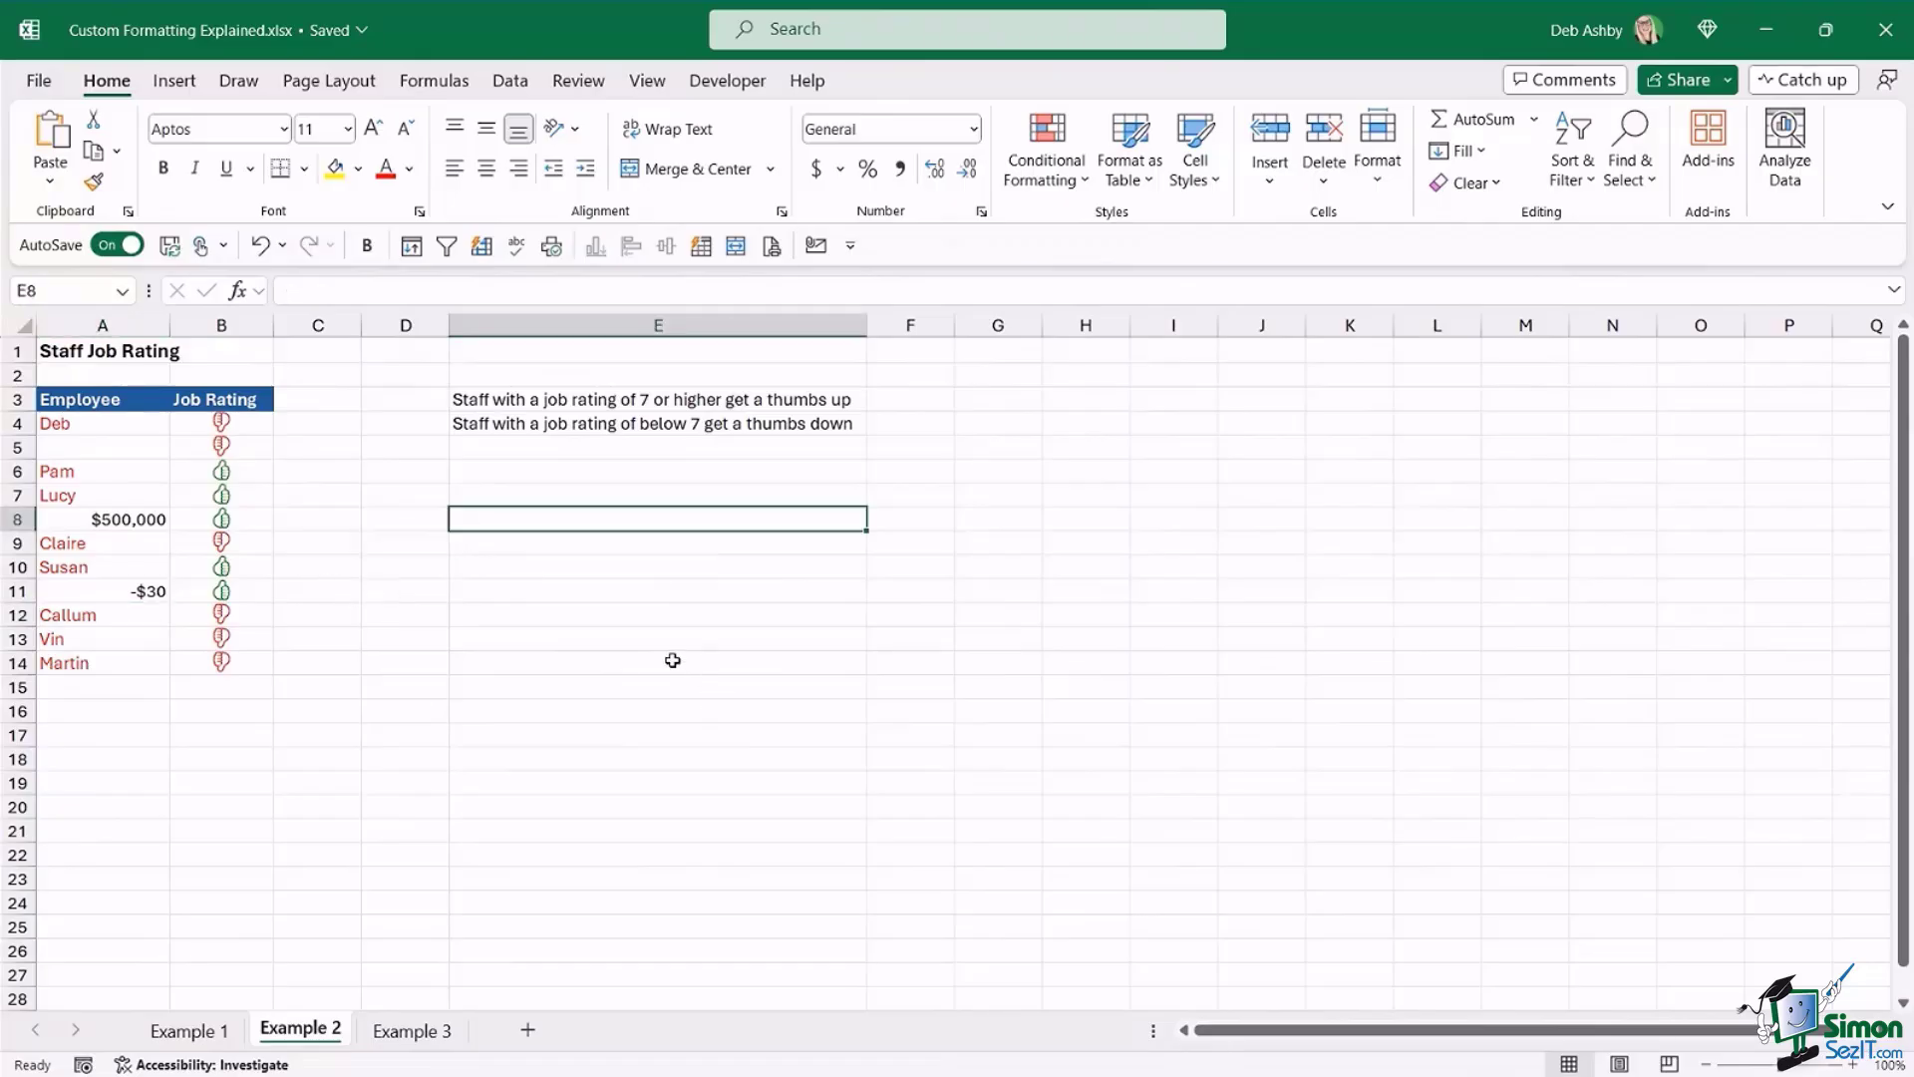
{"action": "left_click", "coordinate": [618, 658]}
{"action": "left_click", "coordinate": [638, 540]}
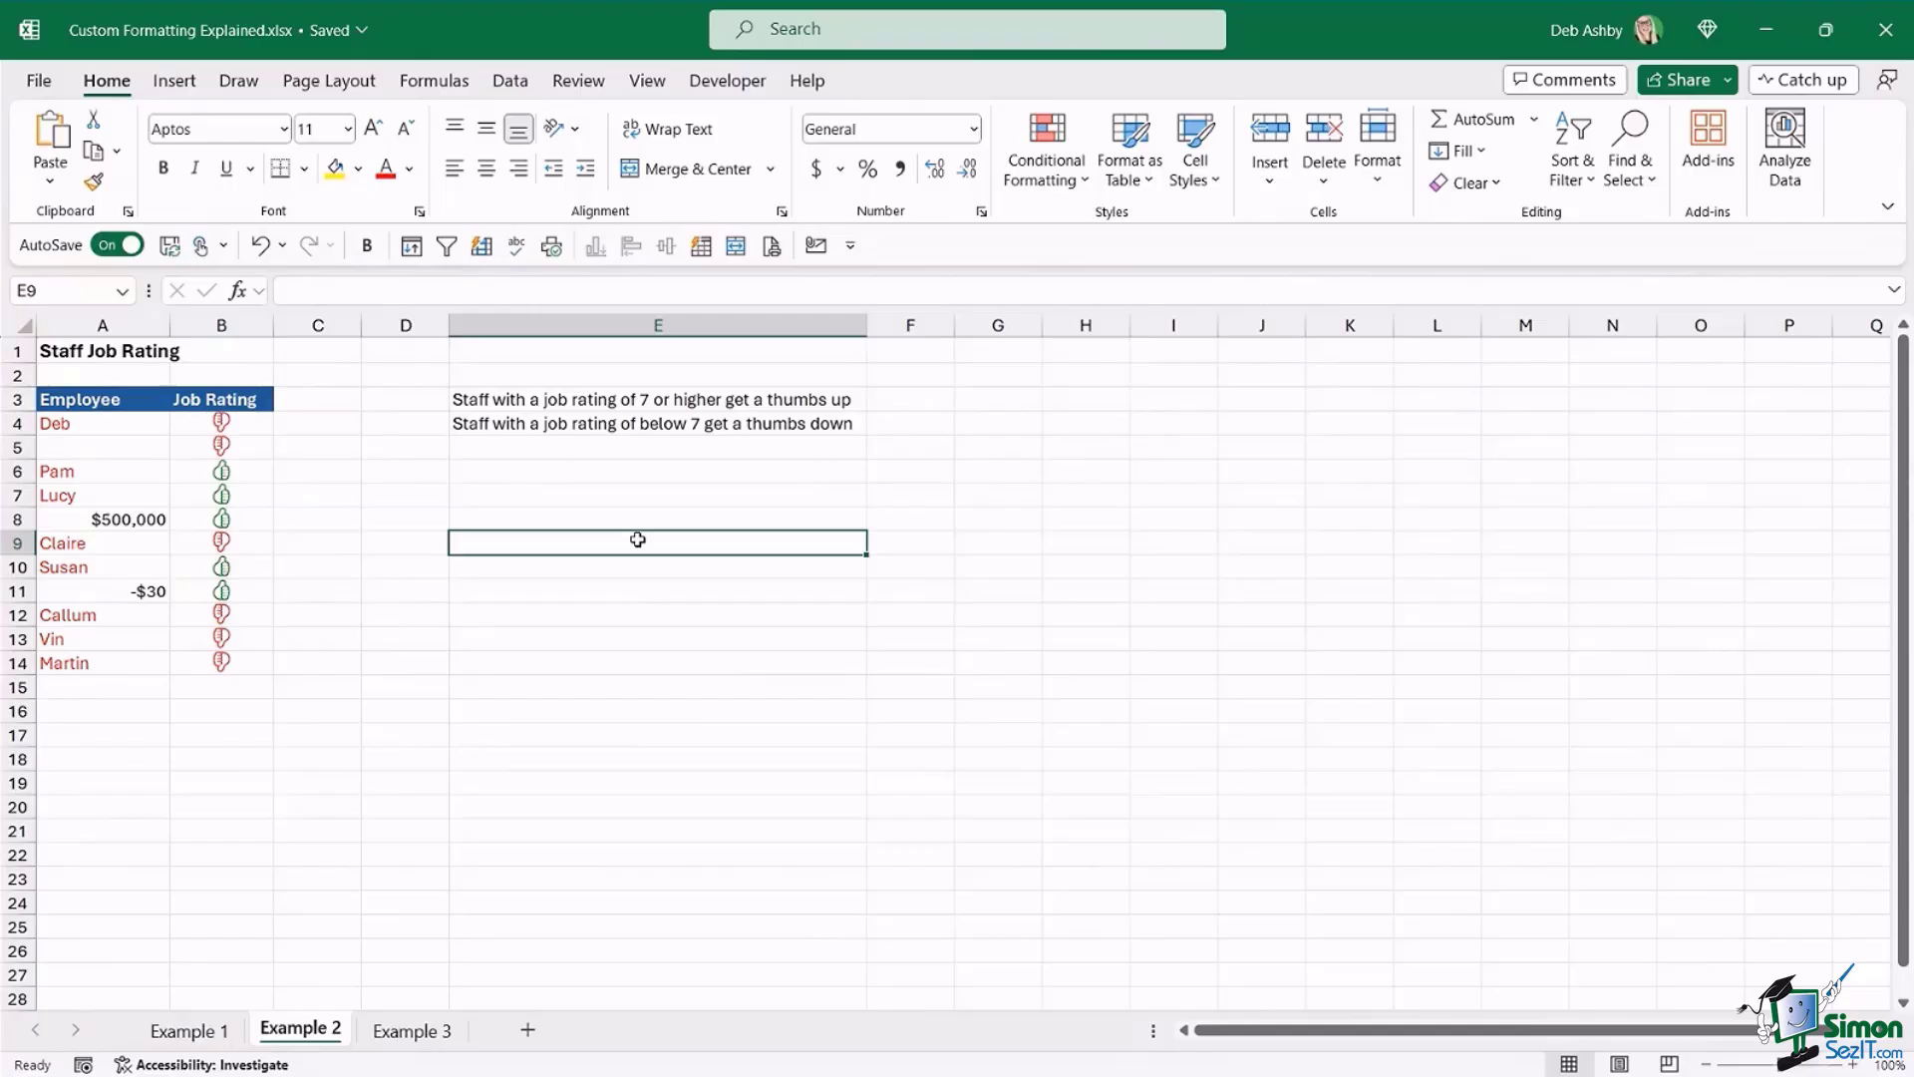
{"action": "left_click", "coordinate": [599, 448]}
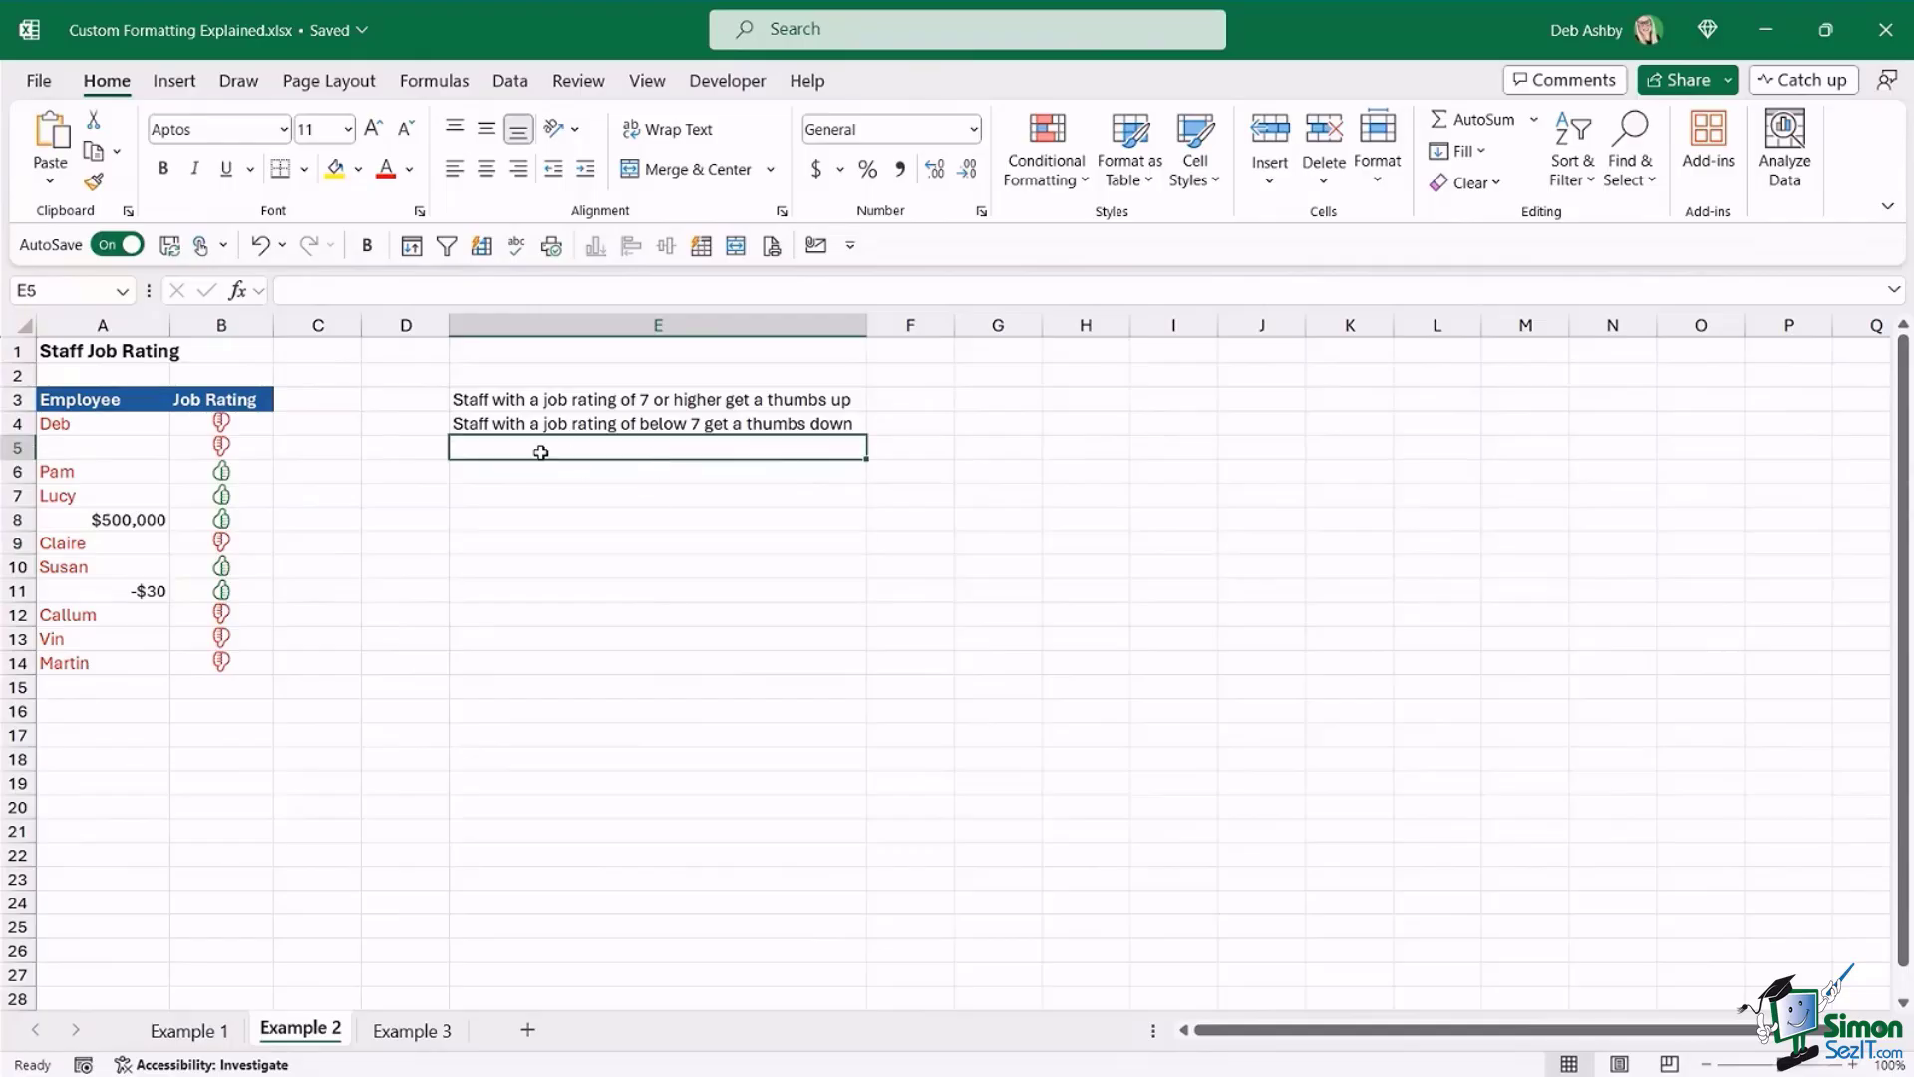
{"action": "left_click", "coordinate": [638, 424]}
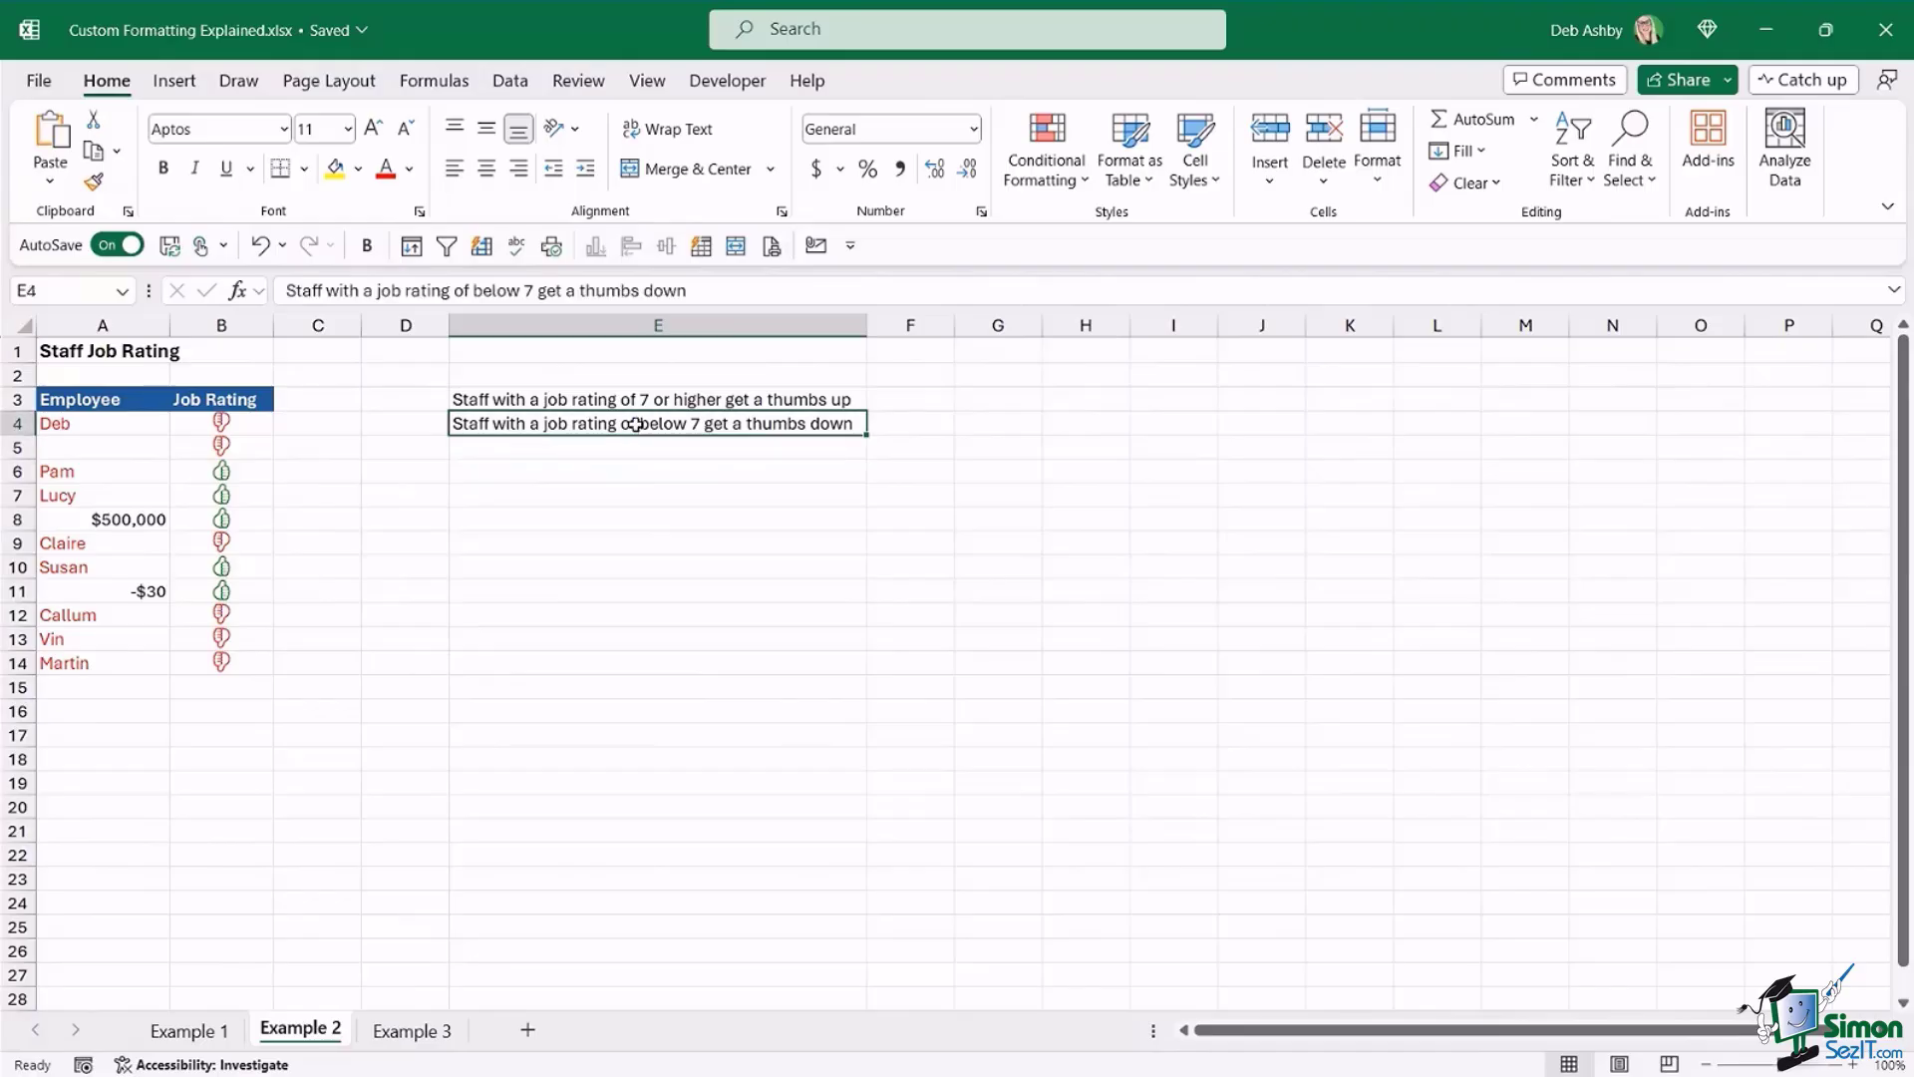
{"action": "left_click", "coordinate": [642, 400]}
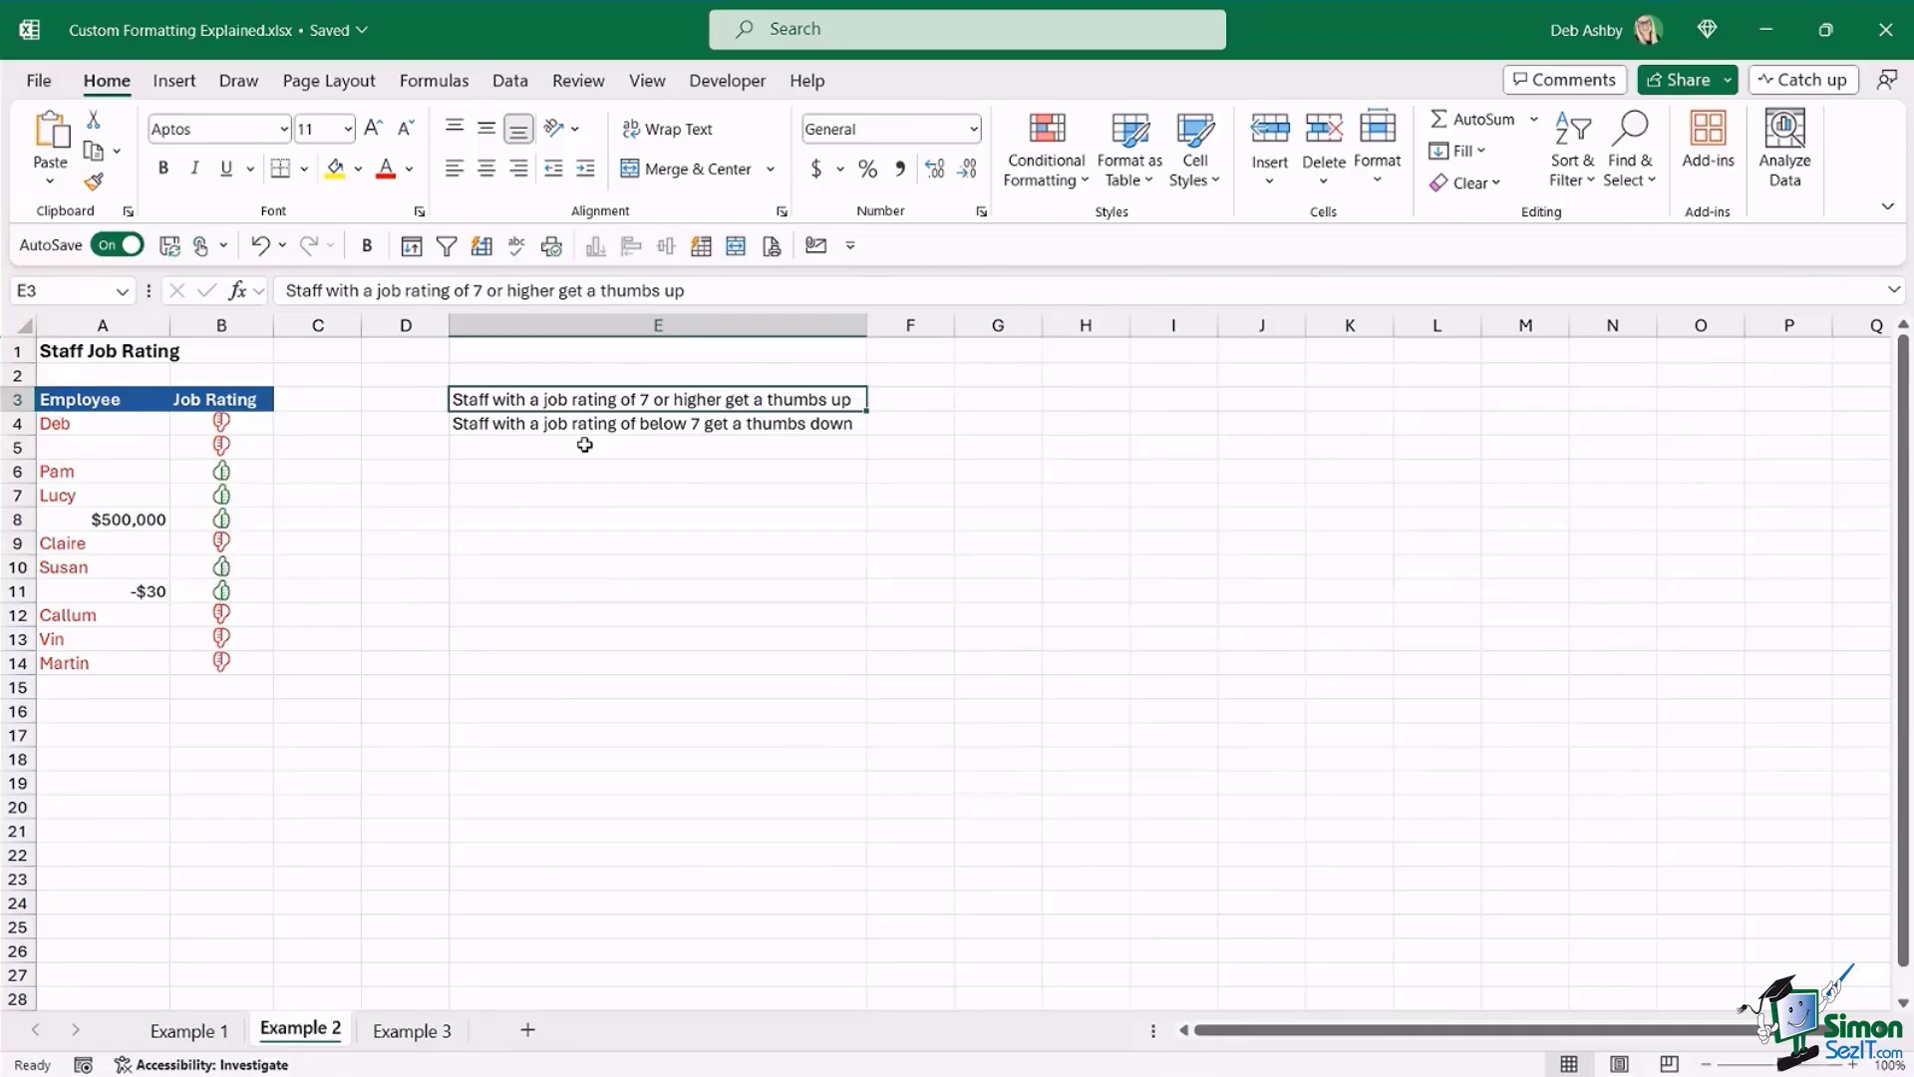
{"action": "left_click", "coordinate": [536, 456]}
{"action": "left_click", "coordinate": [565, 402]}
{"action": "left_click", "coordinate": [562, 427]}
{"action": "left_click", "coordinate": [574, 445]}
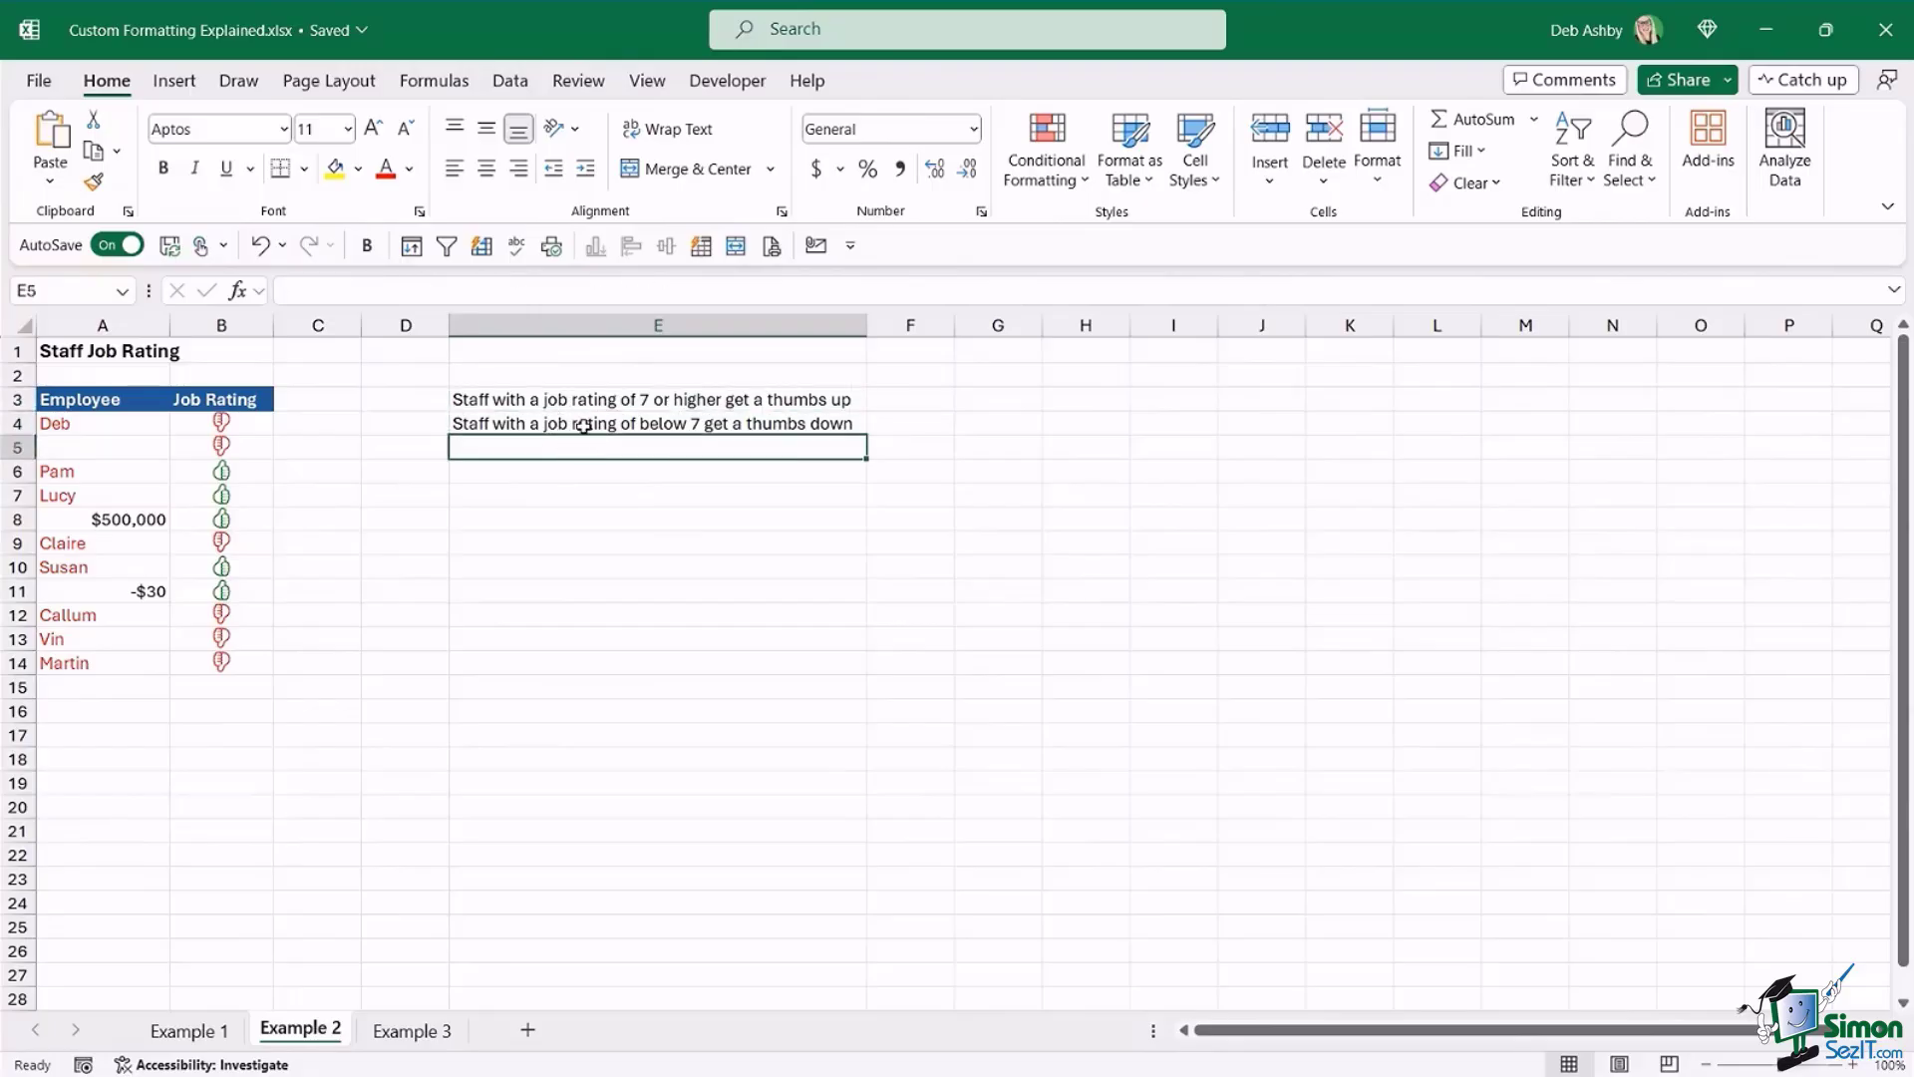
{"action": "left_click", "coordinate": [583, 425]}
{"action": "left_click", "coordinate": [587, 403]}
{"action": "left_click", "coordinate": [539, 425]}
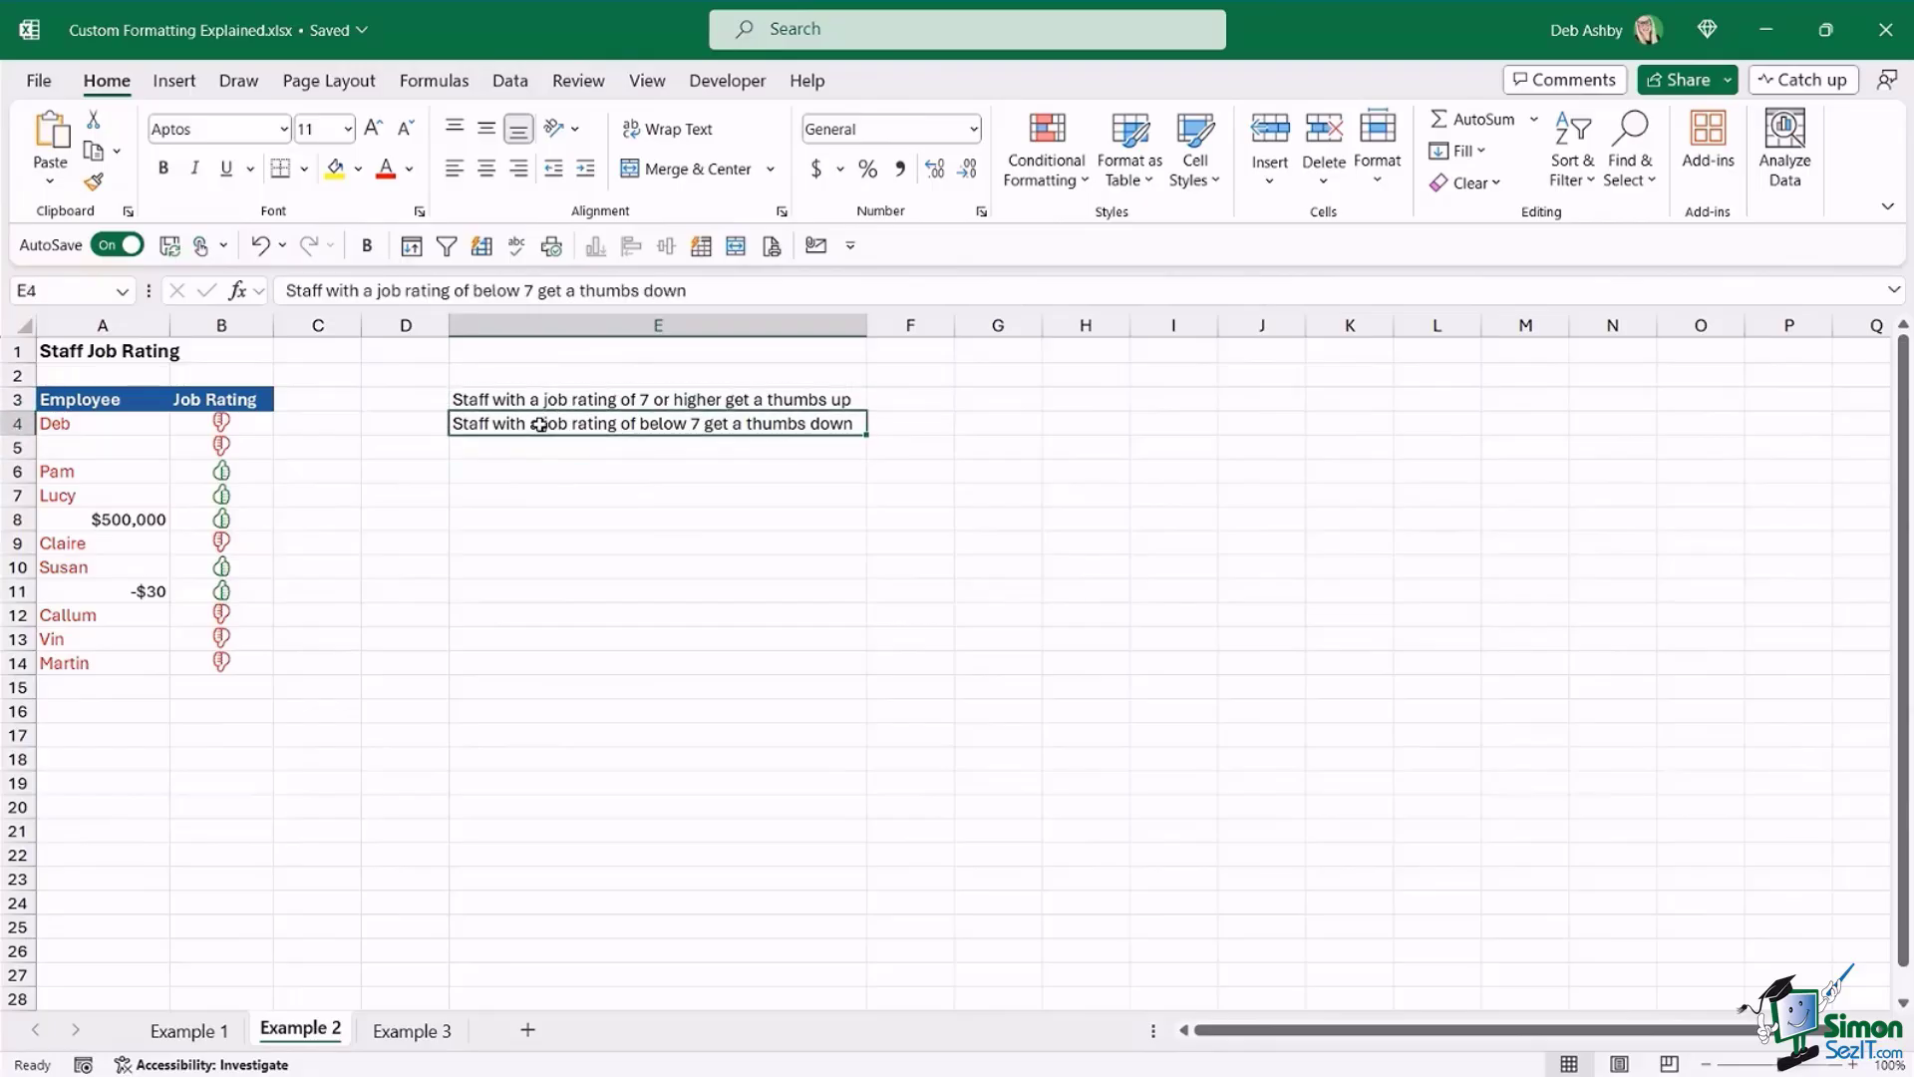
{"action": "left_click", "coordinate": [539, 449]}
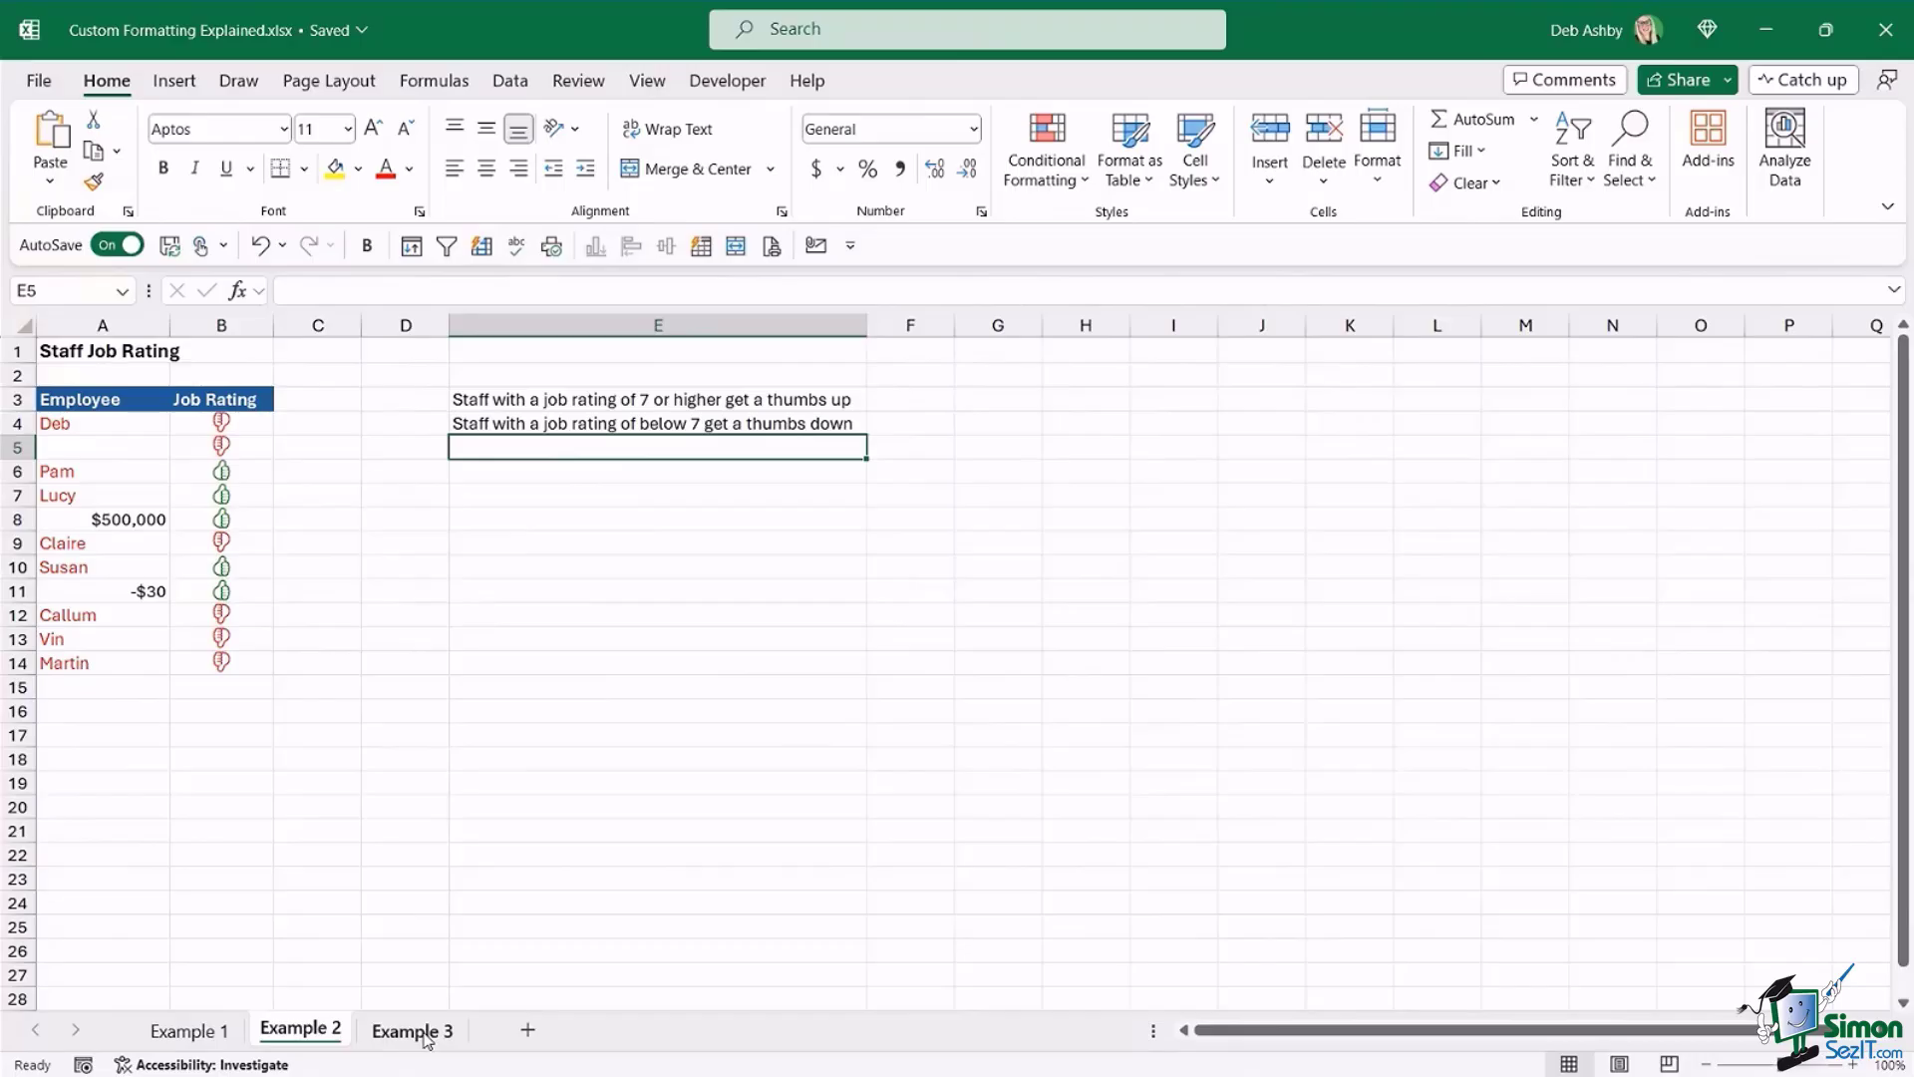
- Switch to the Example 3 worksheet with the skincare actual versus target quantities
{"action": "mouse_move", "coordinate": [1306, 1074]}
{"action": "left_click", "coordinate": [419, 1040]}
{"action": "left_click", "coordinate": [638, 546]}
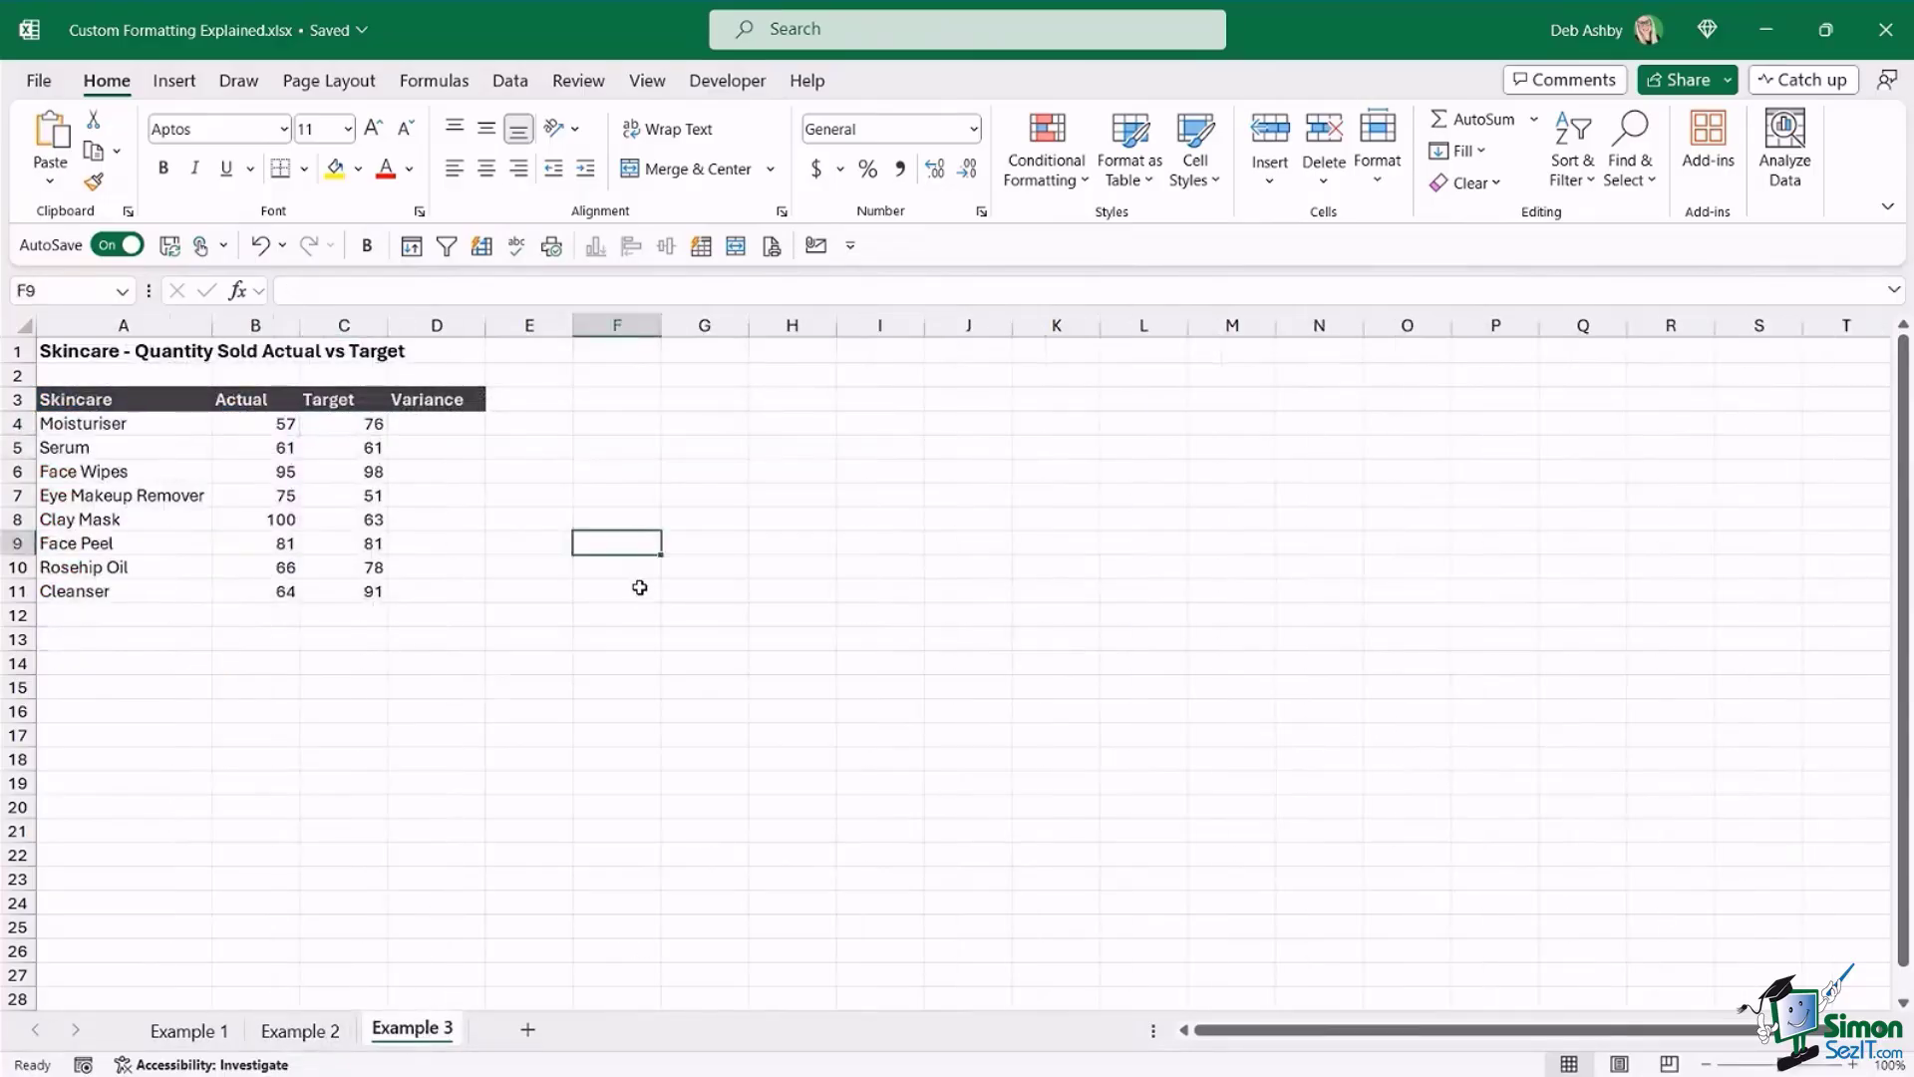
{"action": "left_click", "coordinate": [666, 466]}
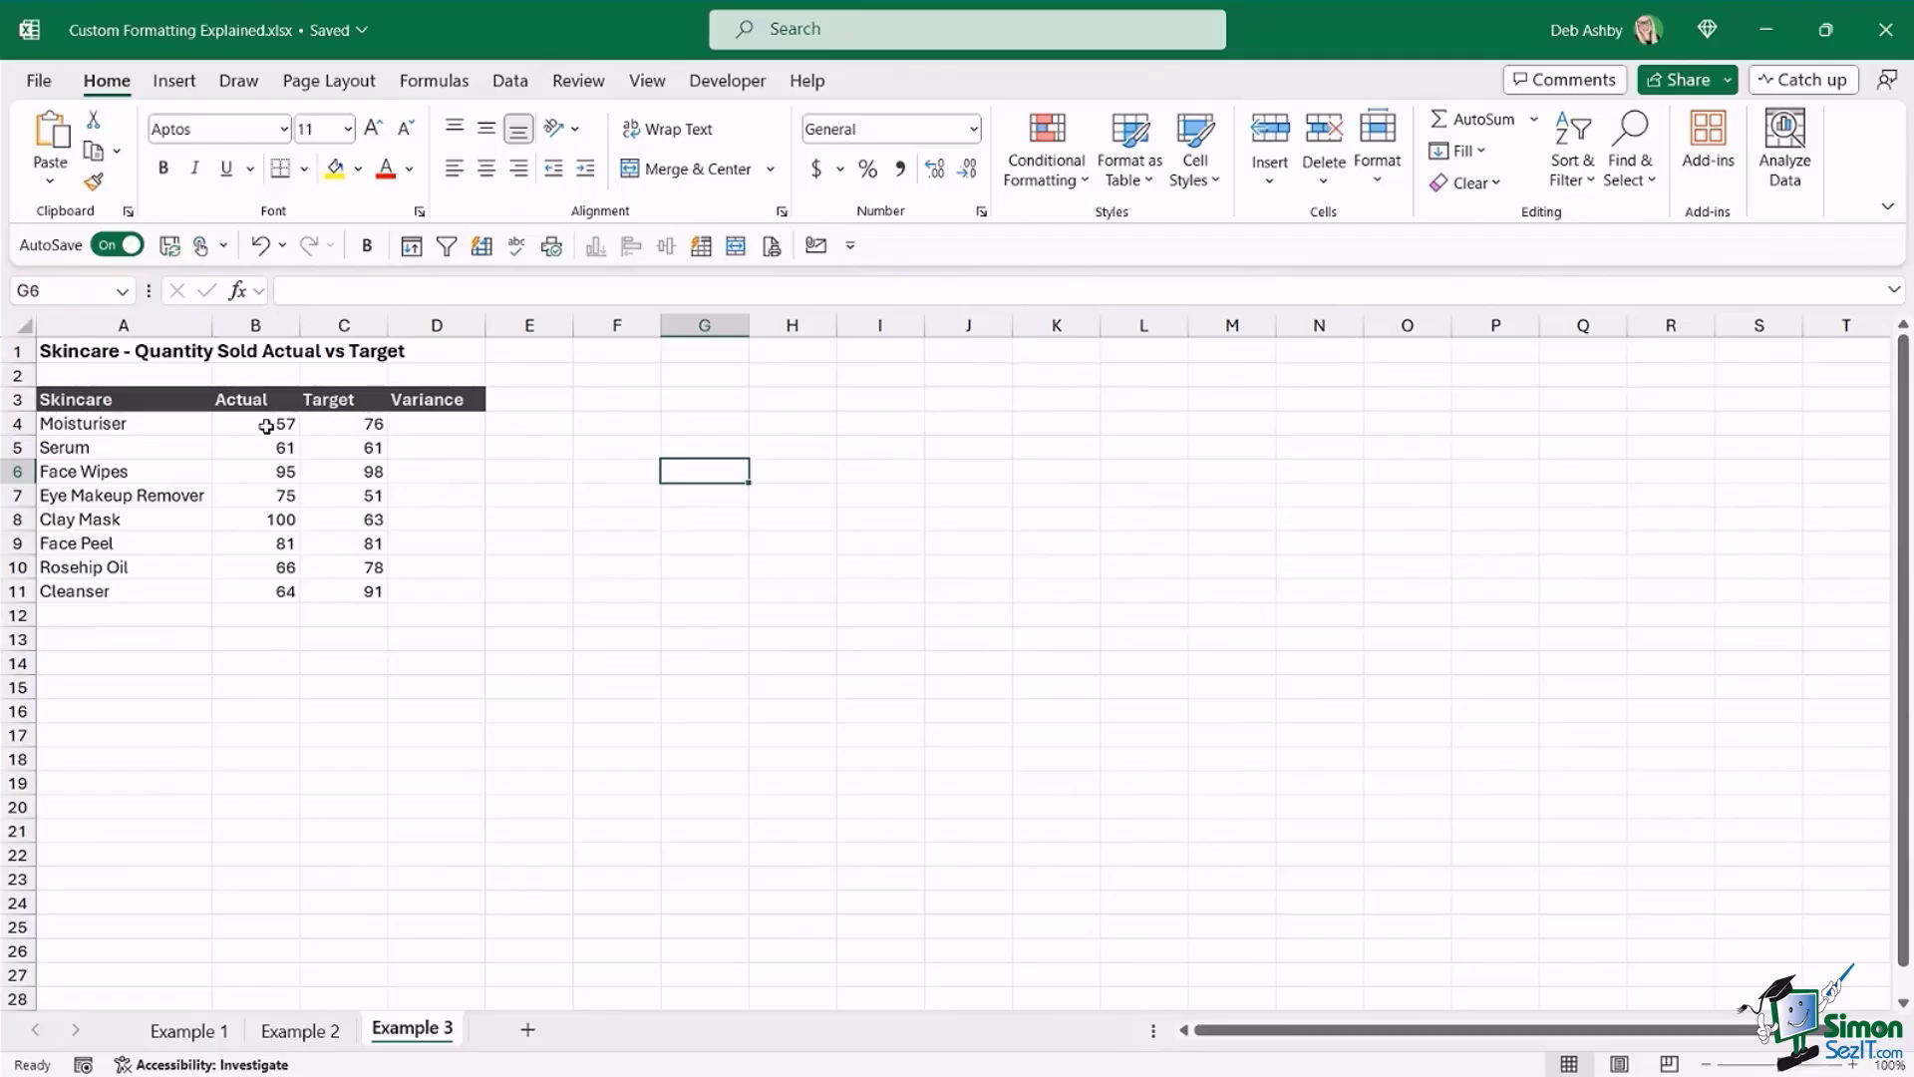
- Examine the Actual and Target quantities in B4:C11 and the empty Variance column beside them
{"action": "left_click_drag", "start_coordinate": [265, 427], "coordinate": [248, 589]}
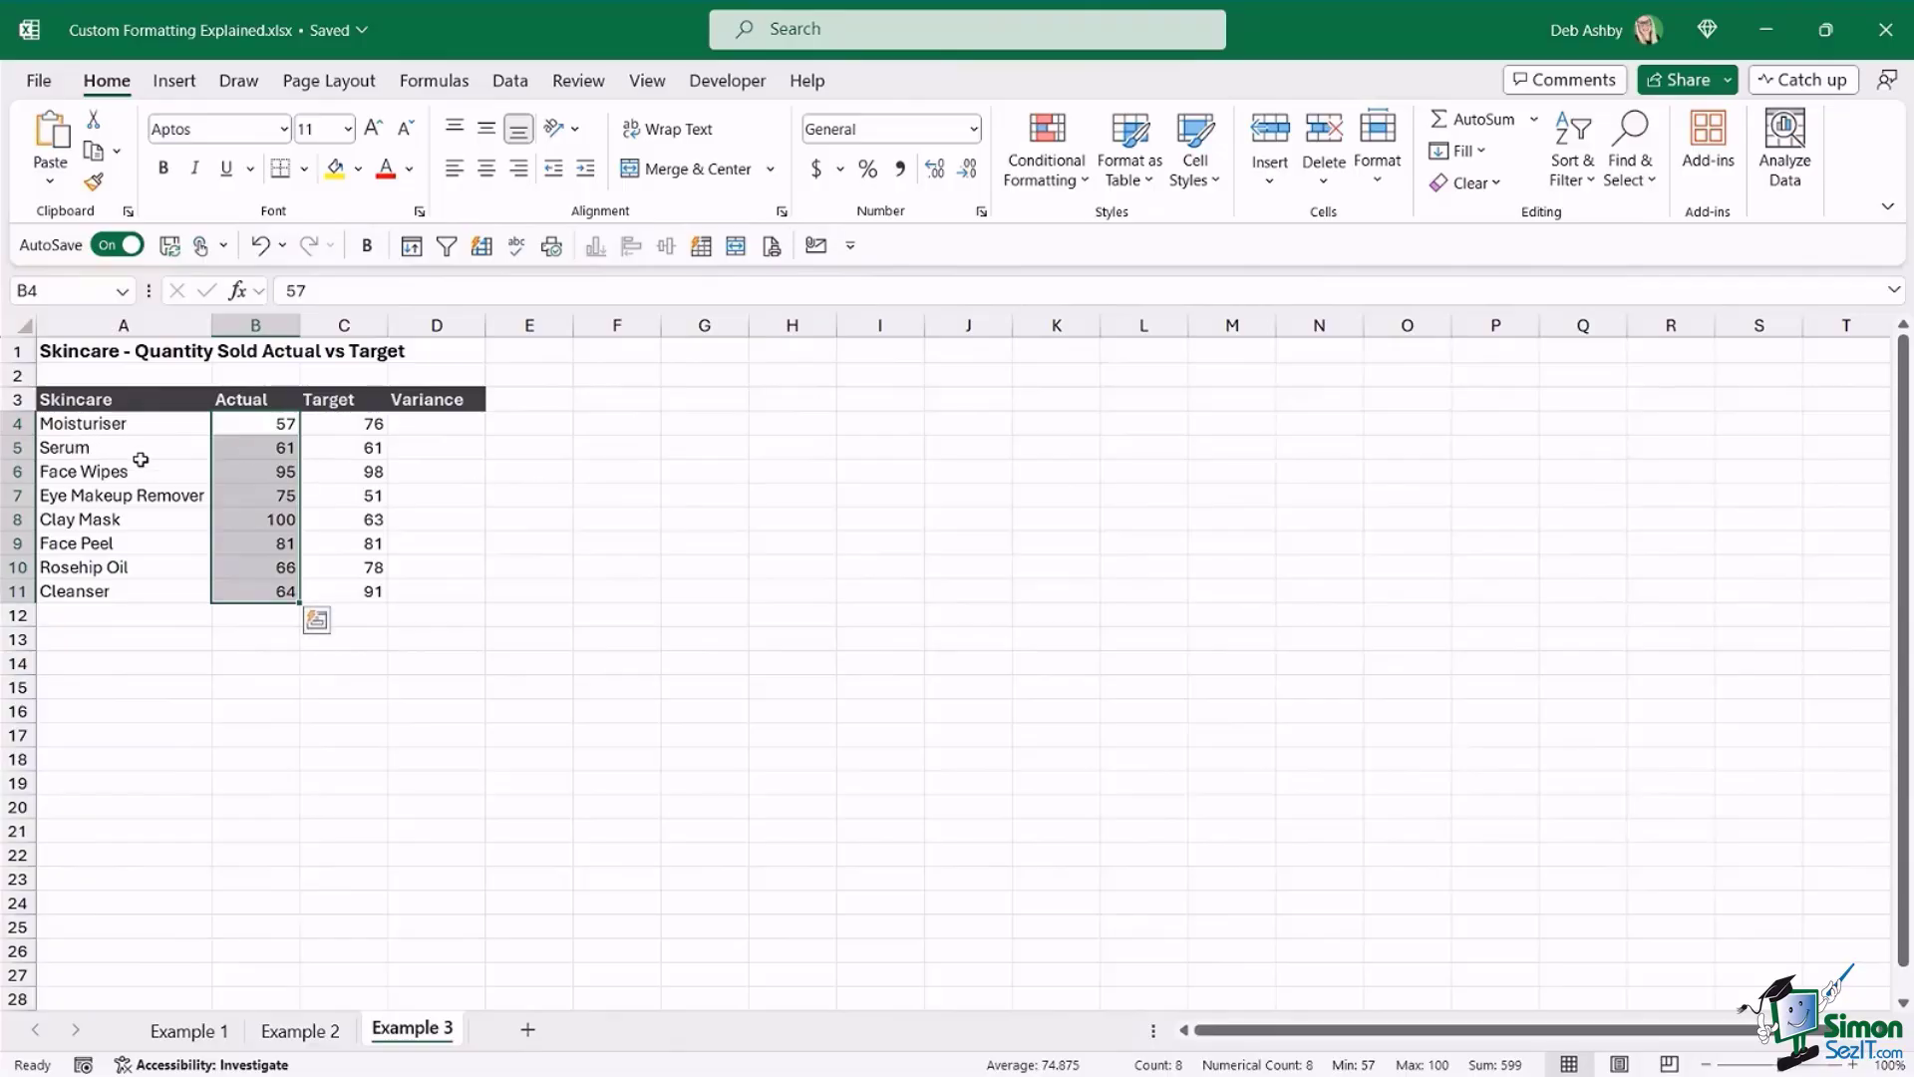
{"action": "left_click_drag", "start_coordinate": [338, 429], "coordinate": [335, 588]}
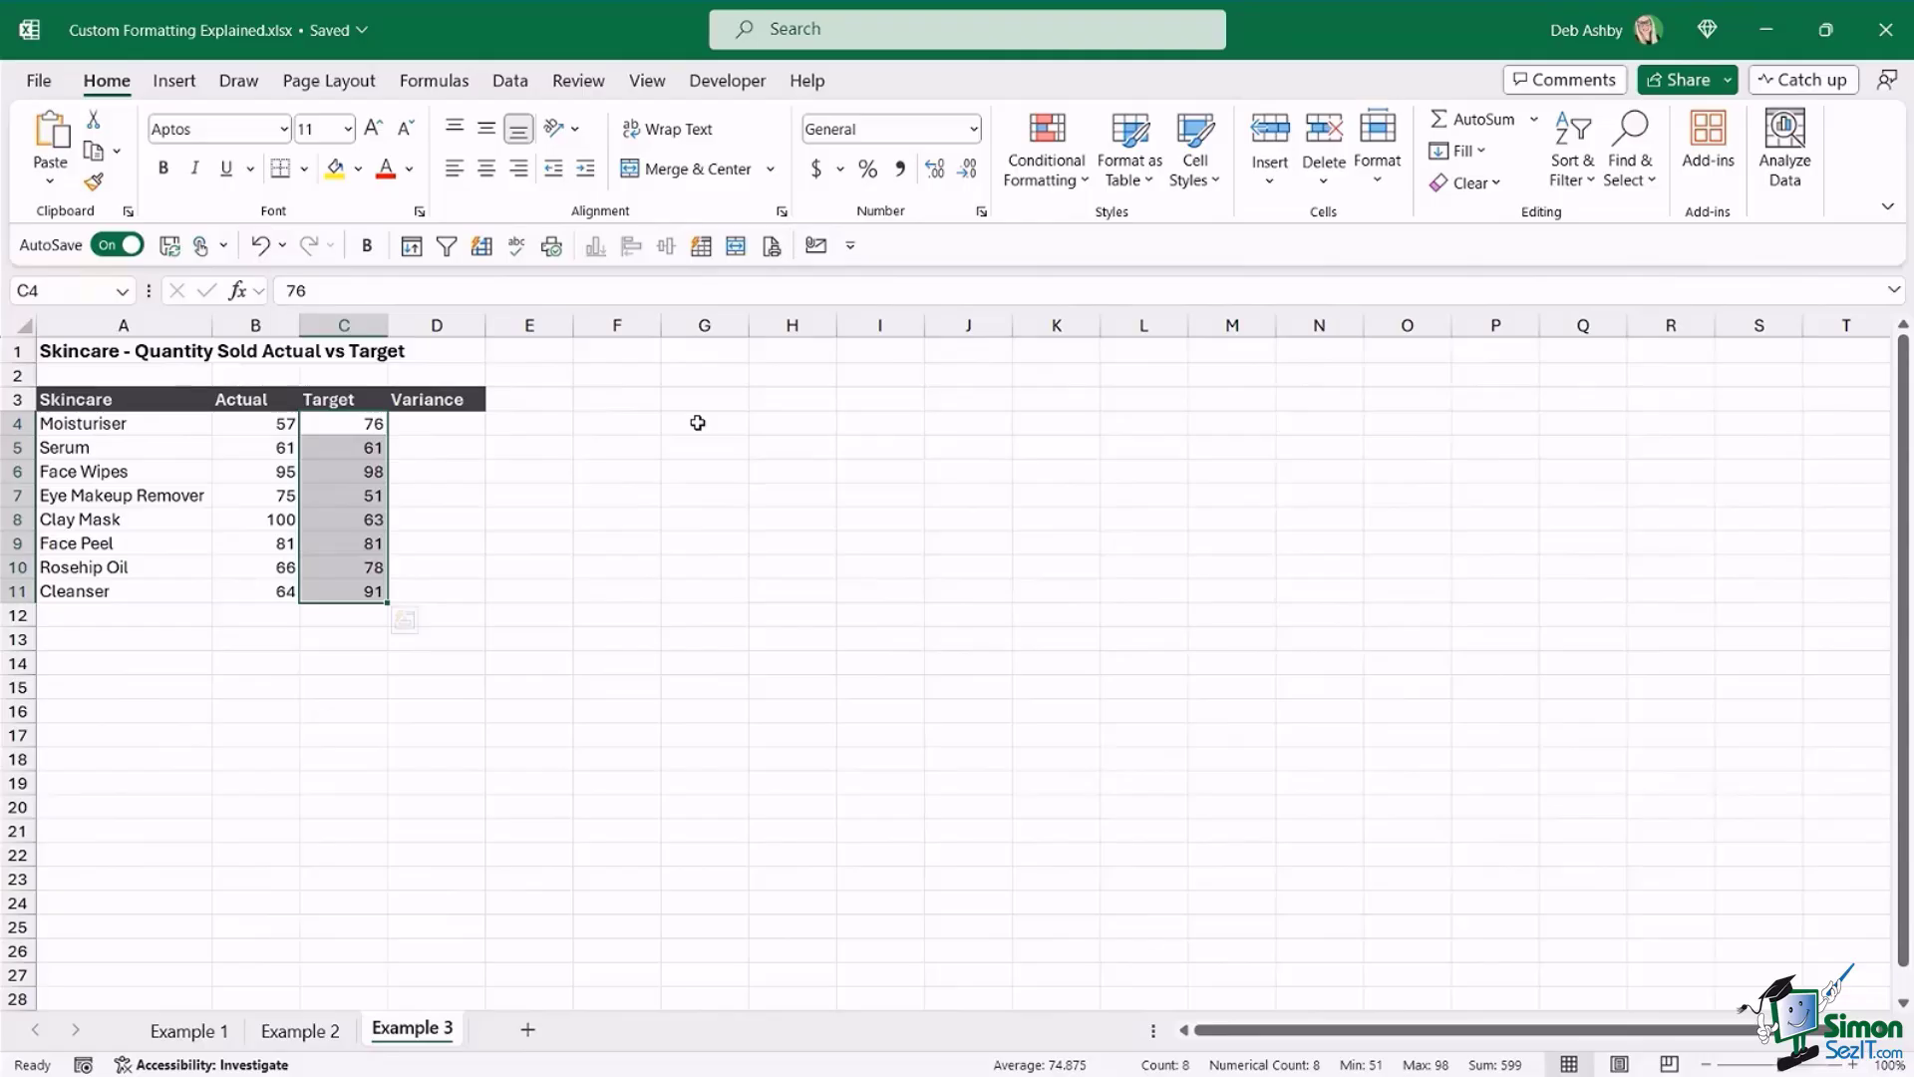
{"action": "left_click", "coordinate": [528, 495]}
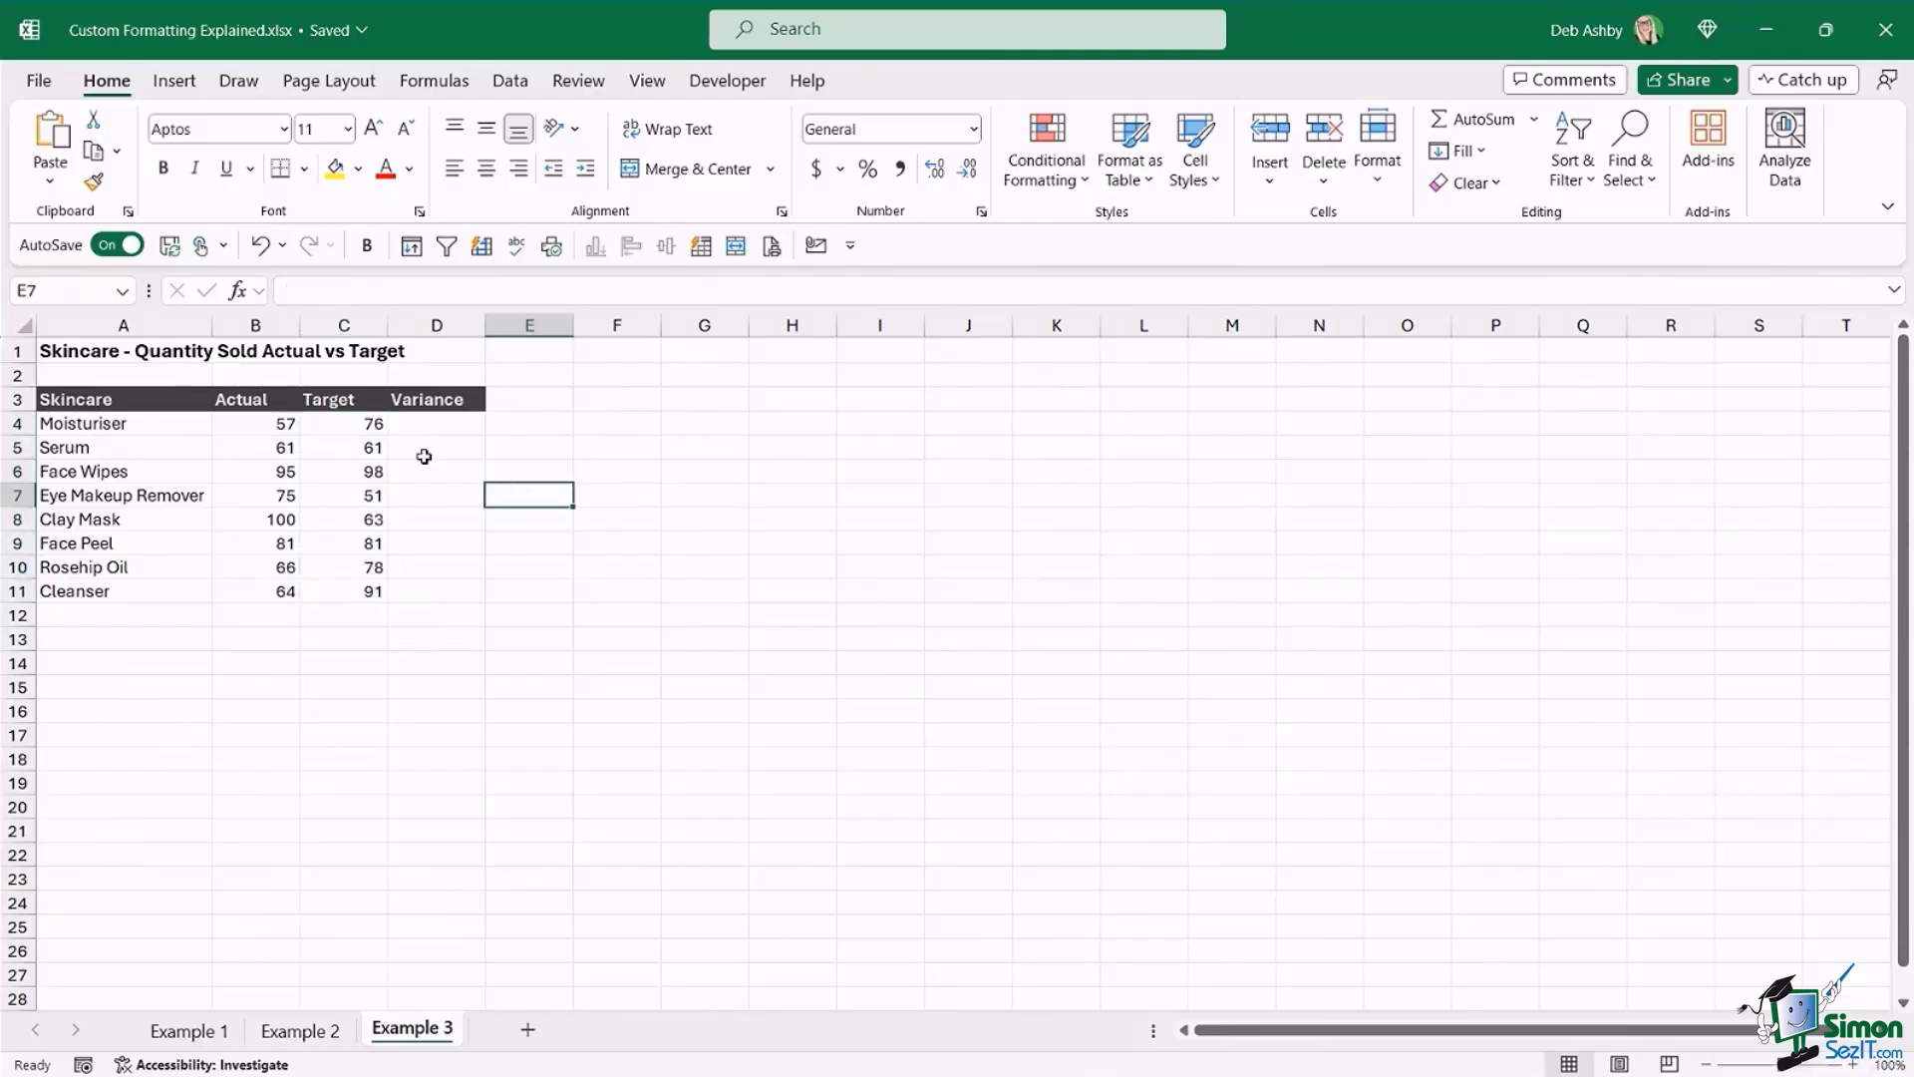
{"action": "left_click", "coordinate": [365, 424]}
{"action": "key", "text": "Down"}
{"action": "key", "text": "Down"}
{"action": "key", "text": "Down"}
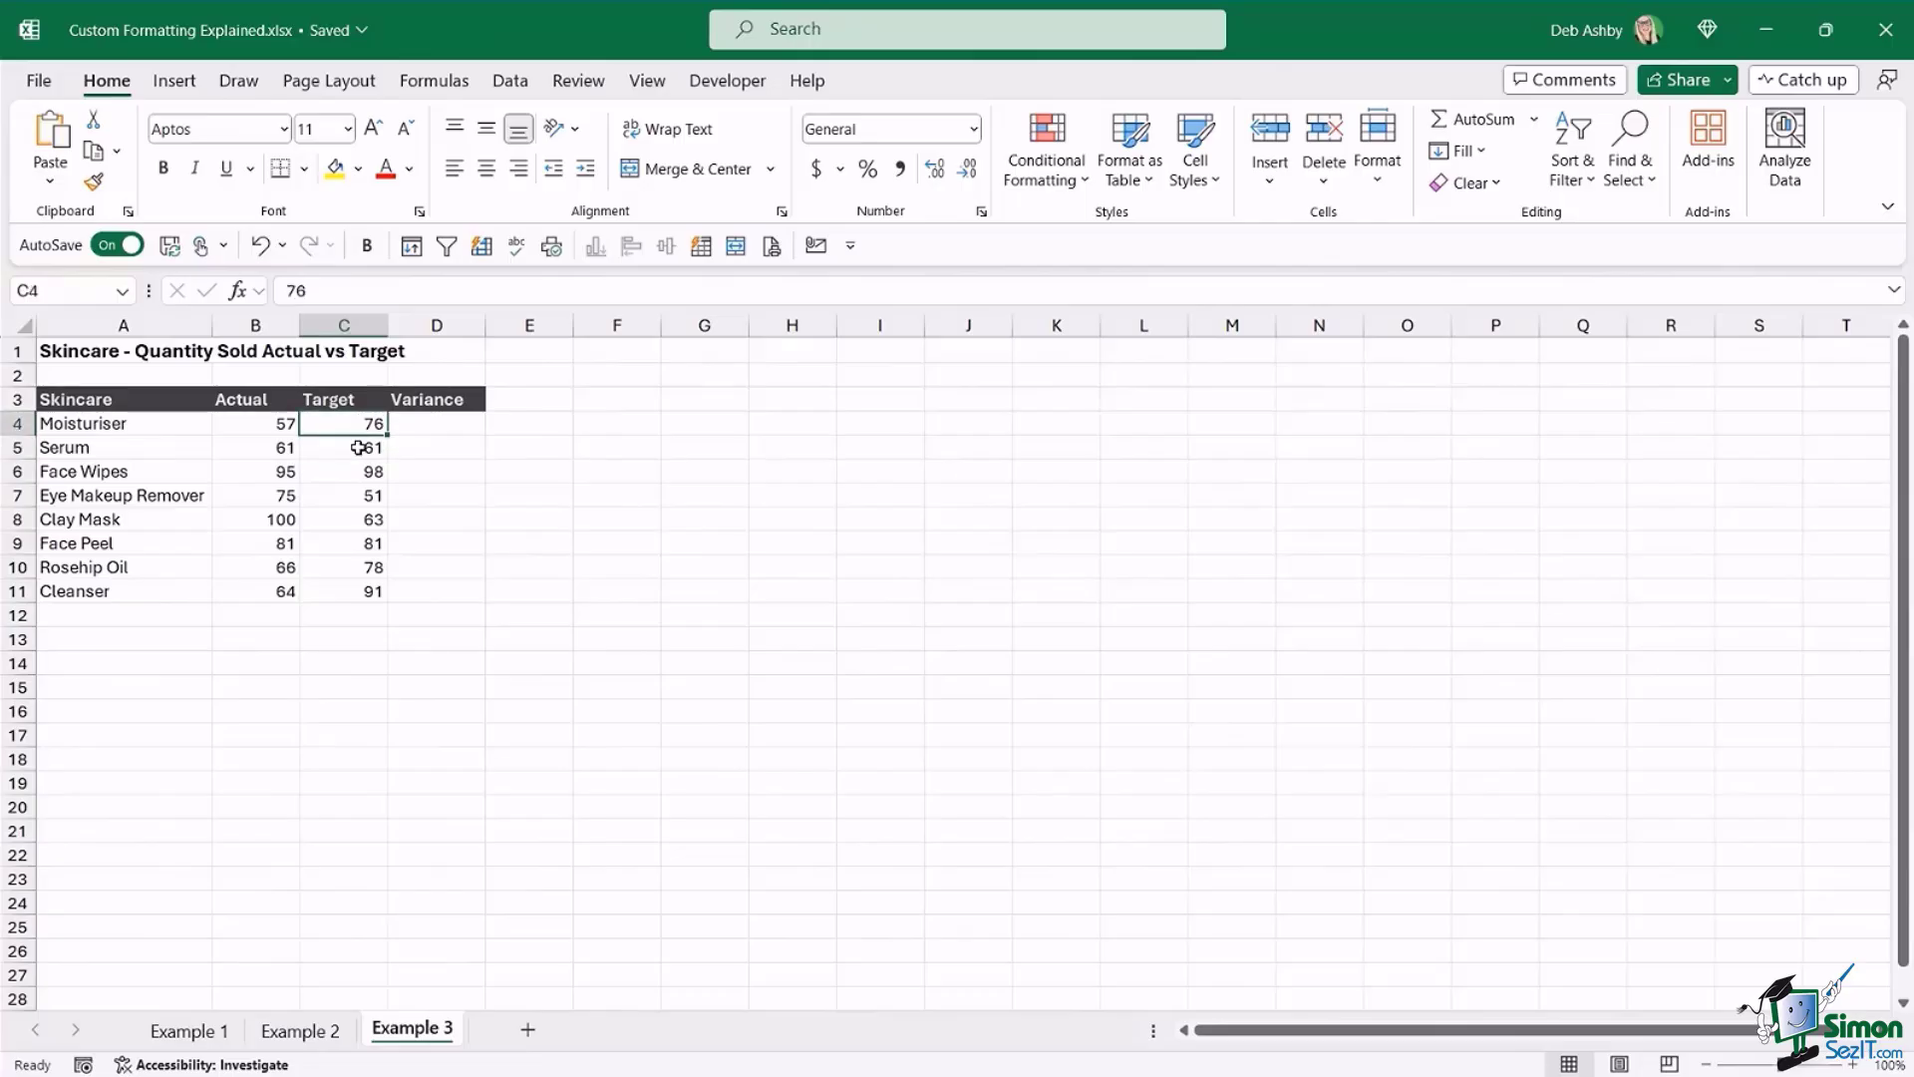
{"action": "left_click", "coordinate": [282, 423]}
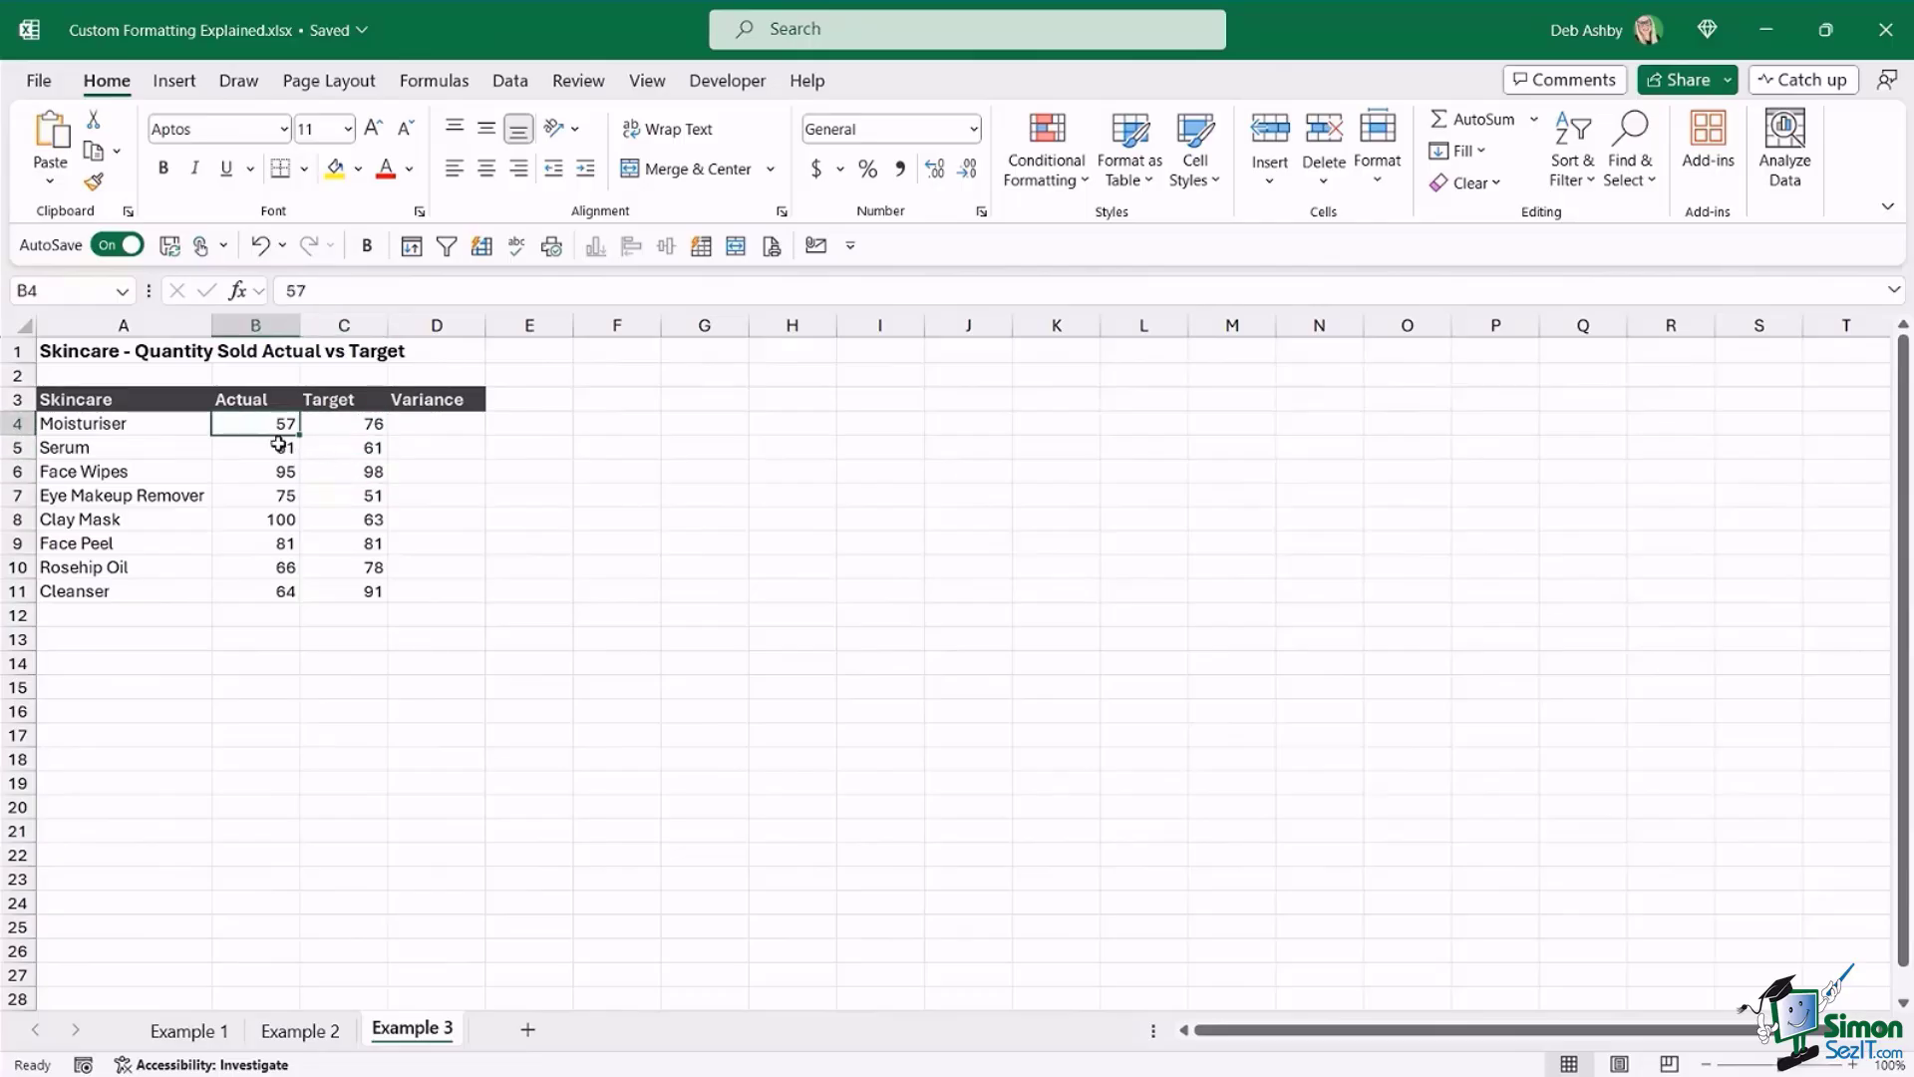
{"action": "left_click", "coordinate": [285, 446]}
{"action": "left_click", "coordinate": [282, 470]}
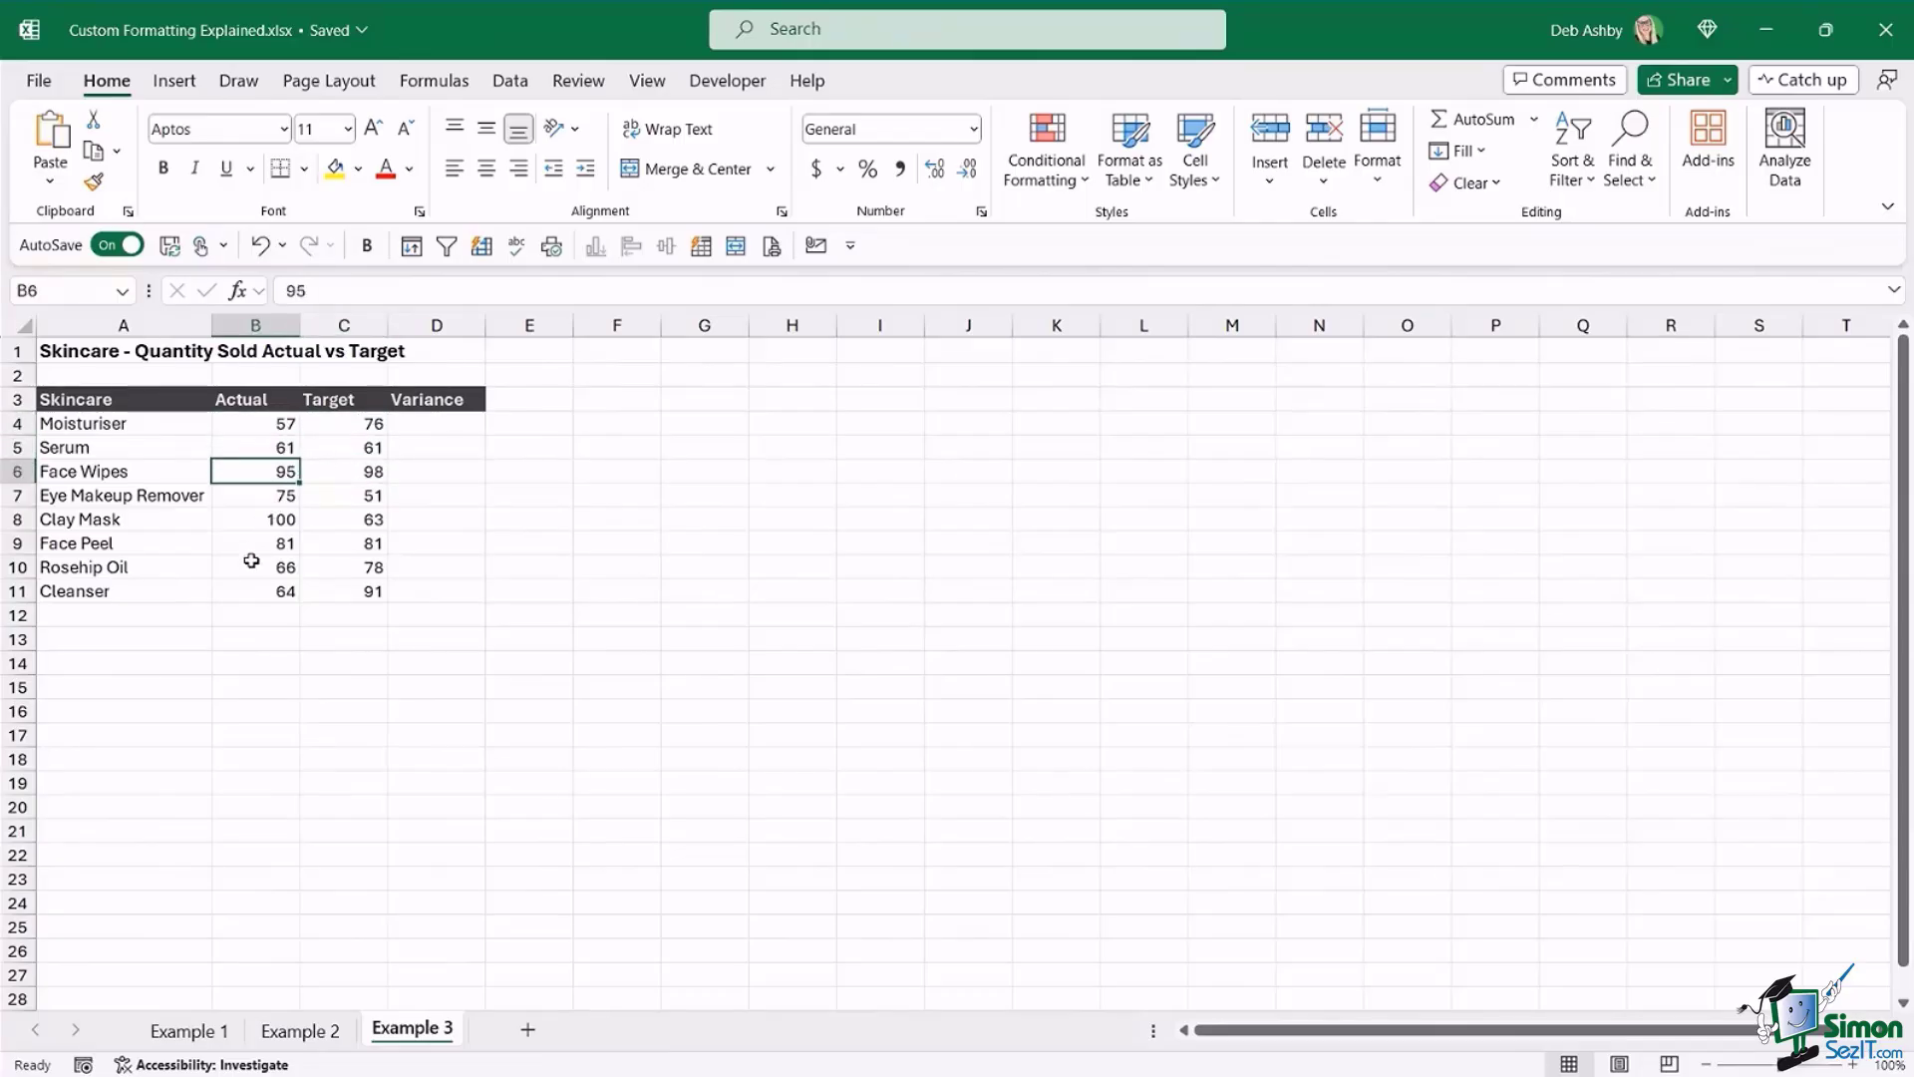
{"action": "left_click", "coordinate": [431, 424]}
{"action": "left_click", "coordinate": [438, 326]}
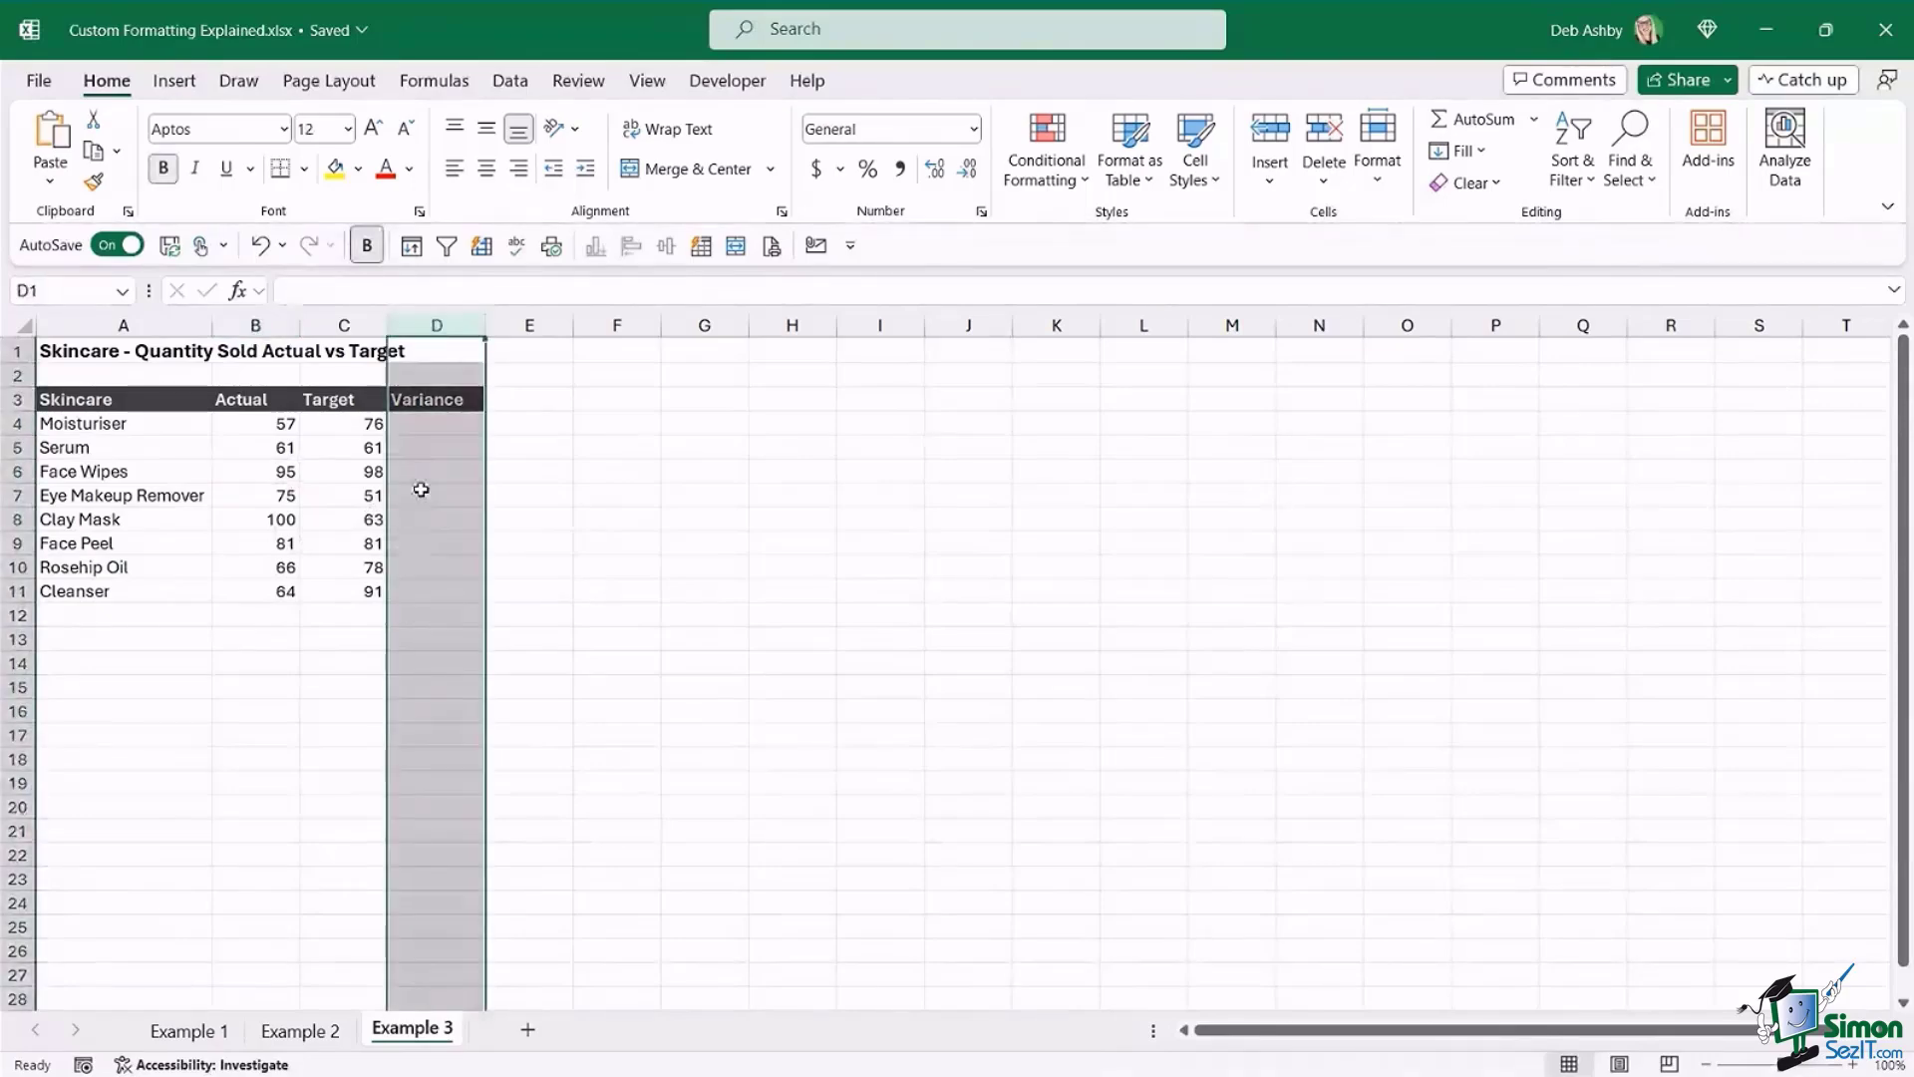
- Calculate the Moisturiser variance in D4 with the formula =B4-C4
{"action": "left_click", "coordinate": [442, 423]}
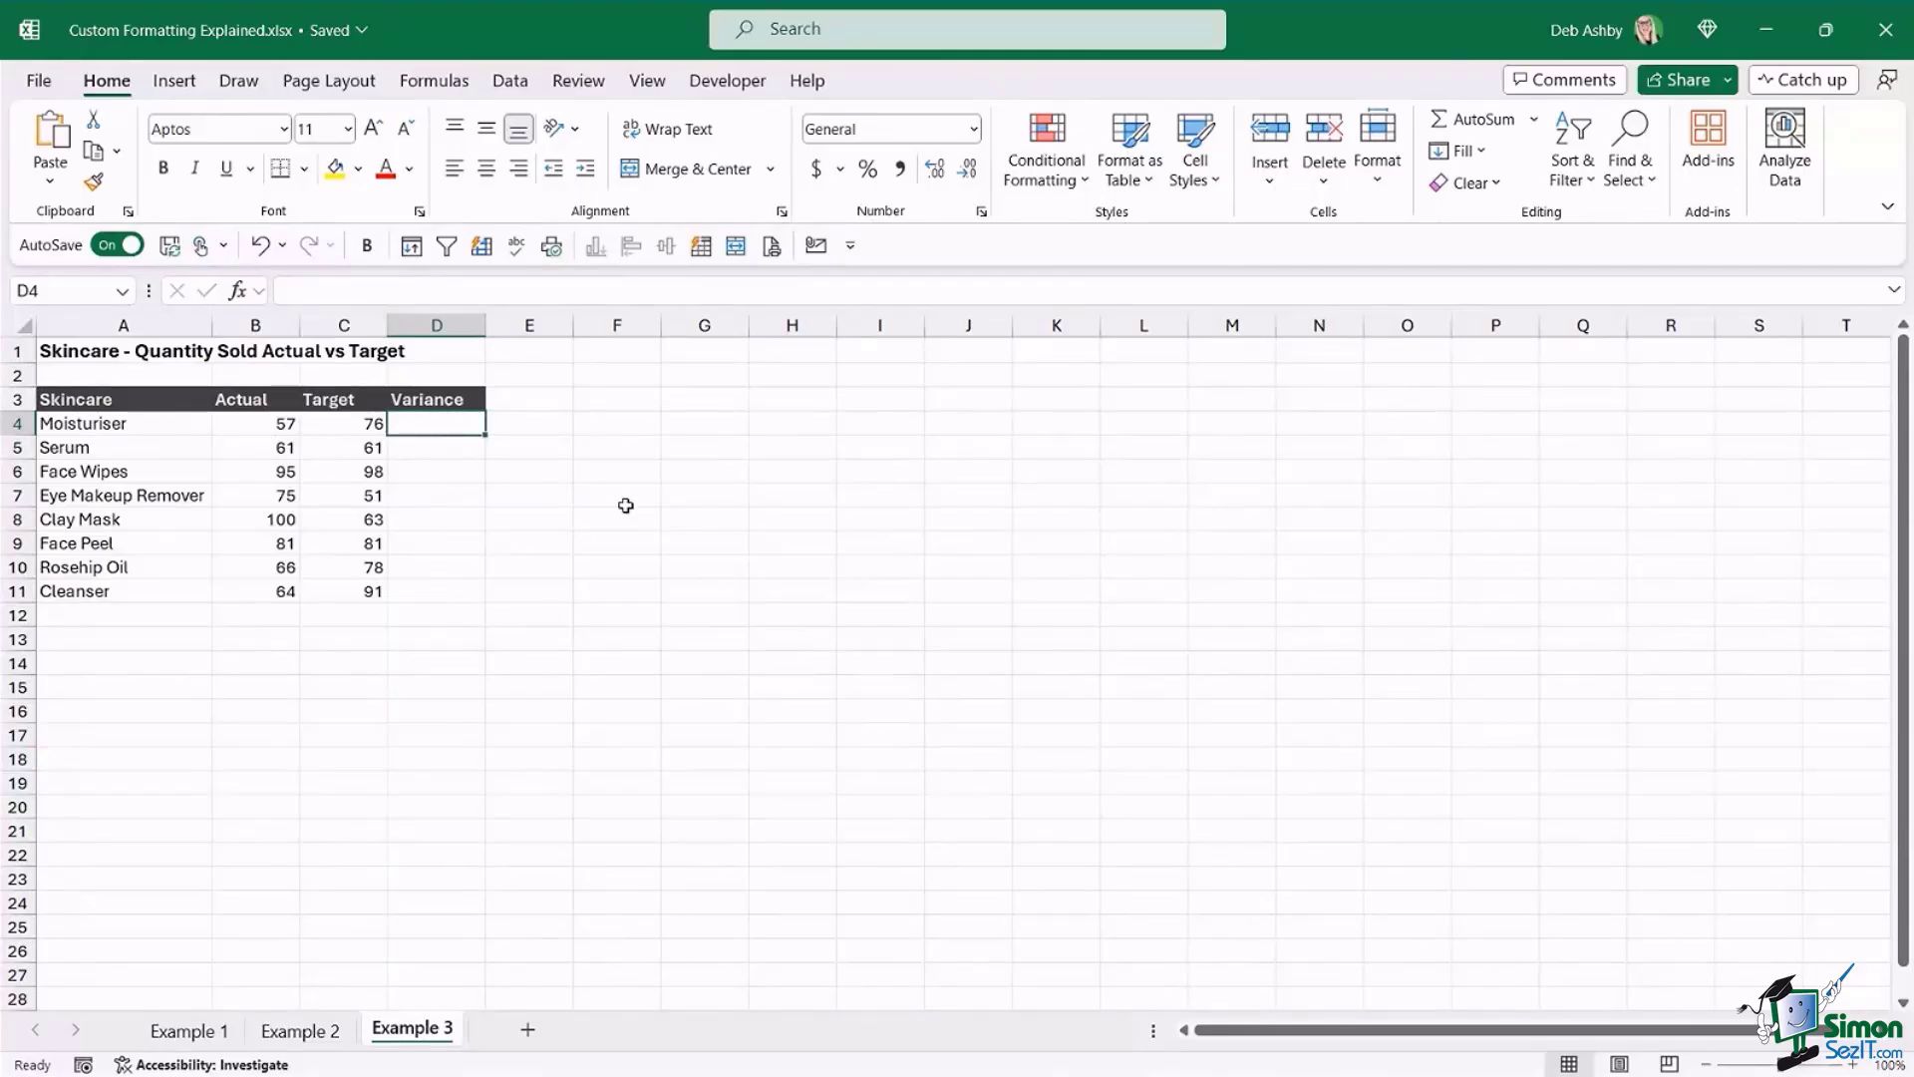
{"action": "left_click", "coordinate": [350, 427]}
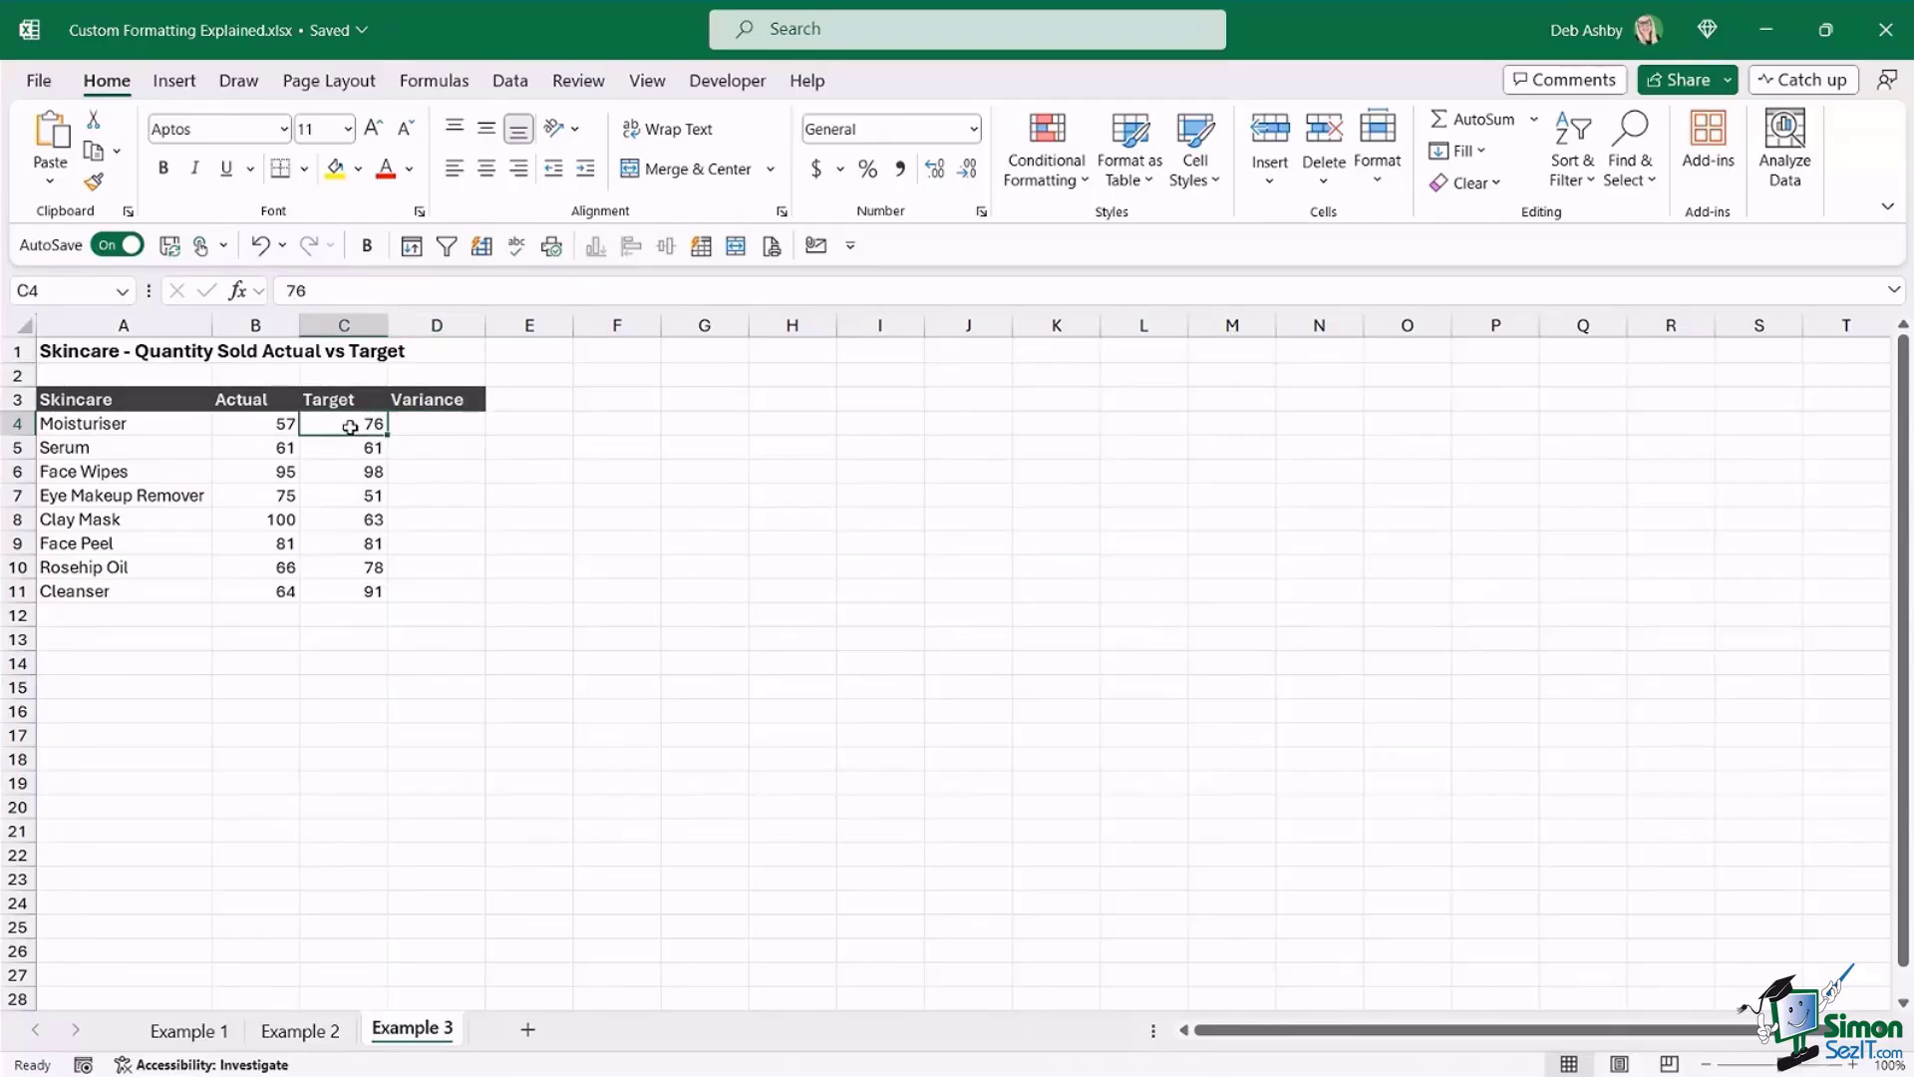
{"action": "left_click", "coordinate": [434, 427]}
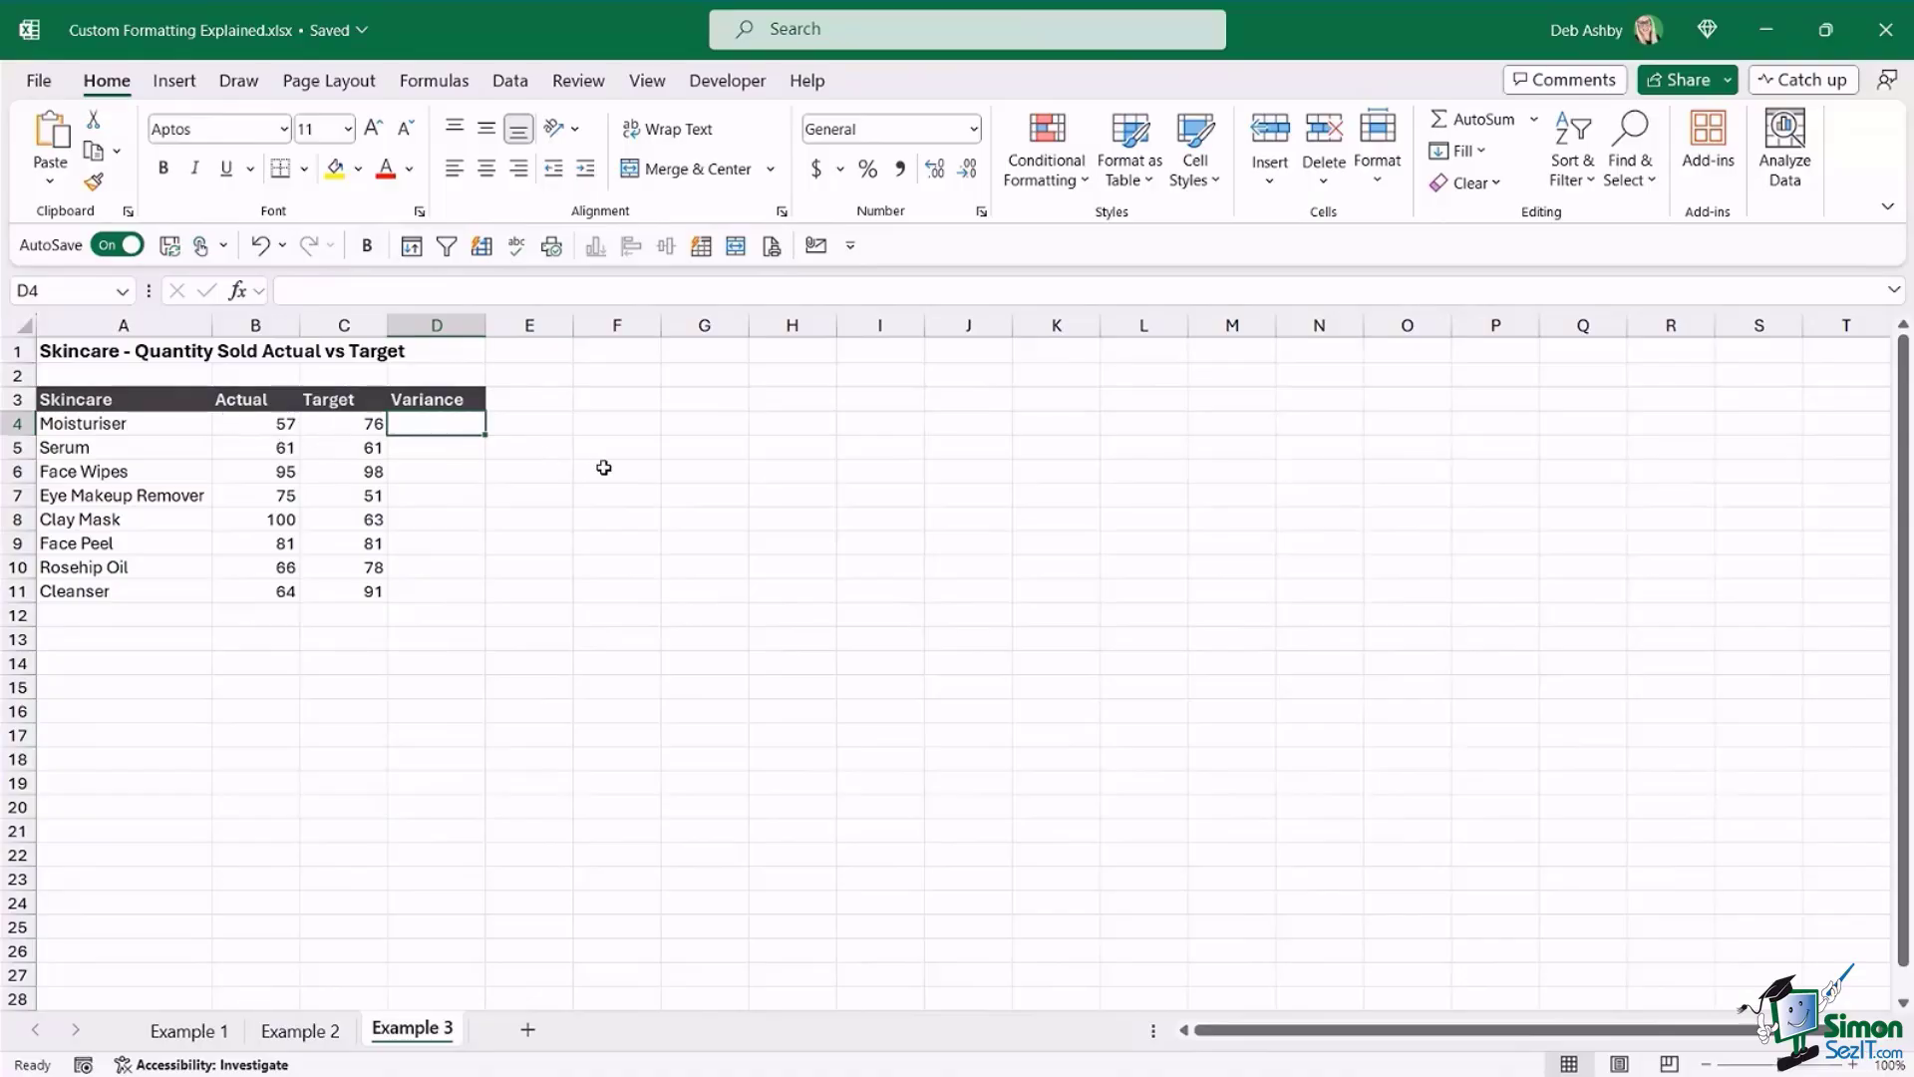
{"action": "type", "text": "="}
{"action": "key", "text": "Left"}
{"action": "key", "text": "Left"}
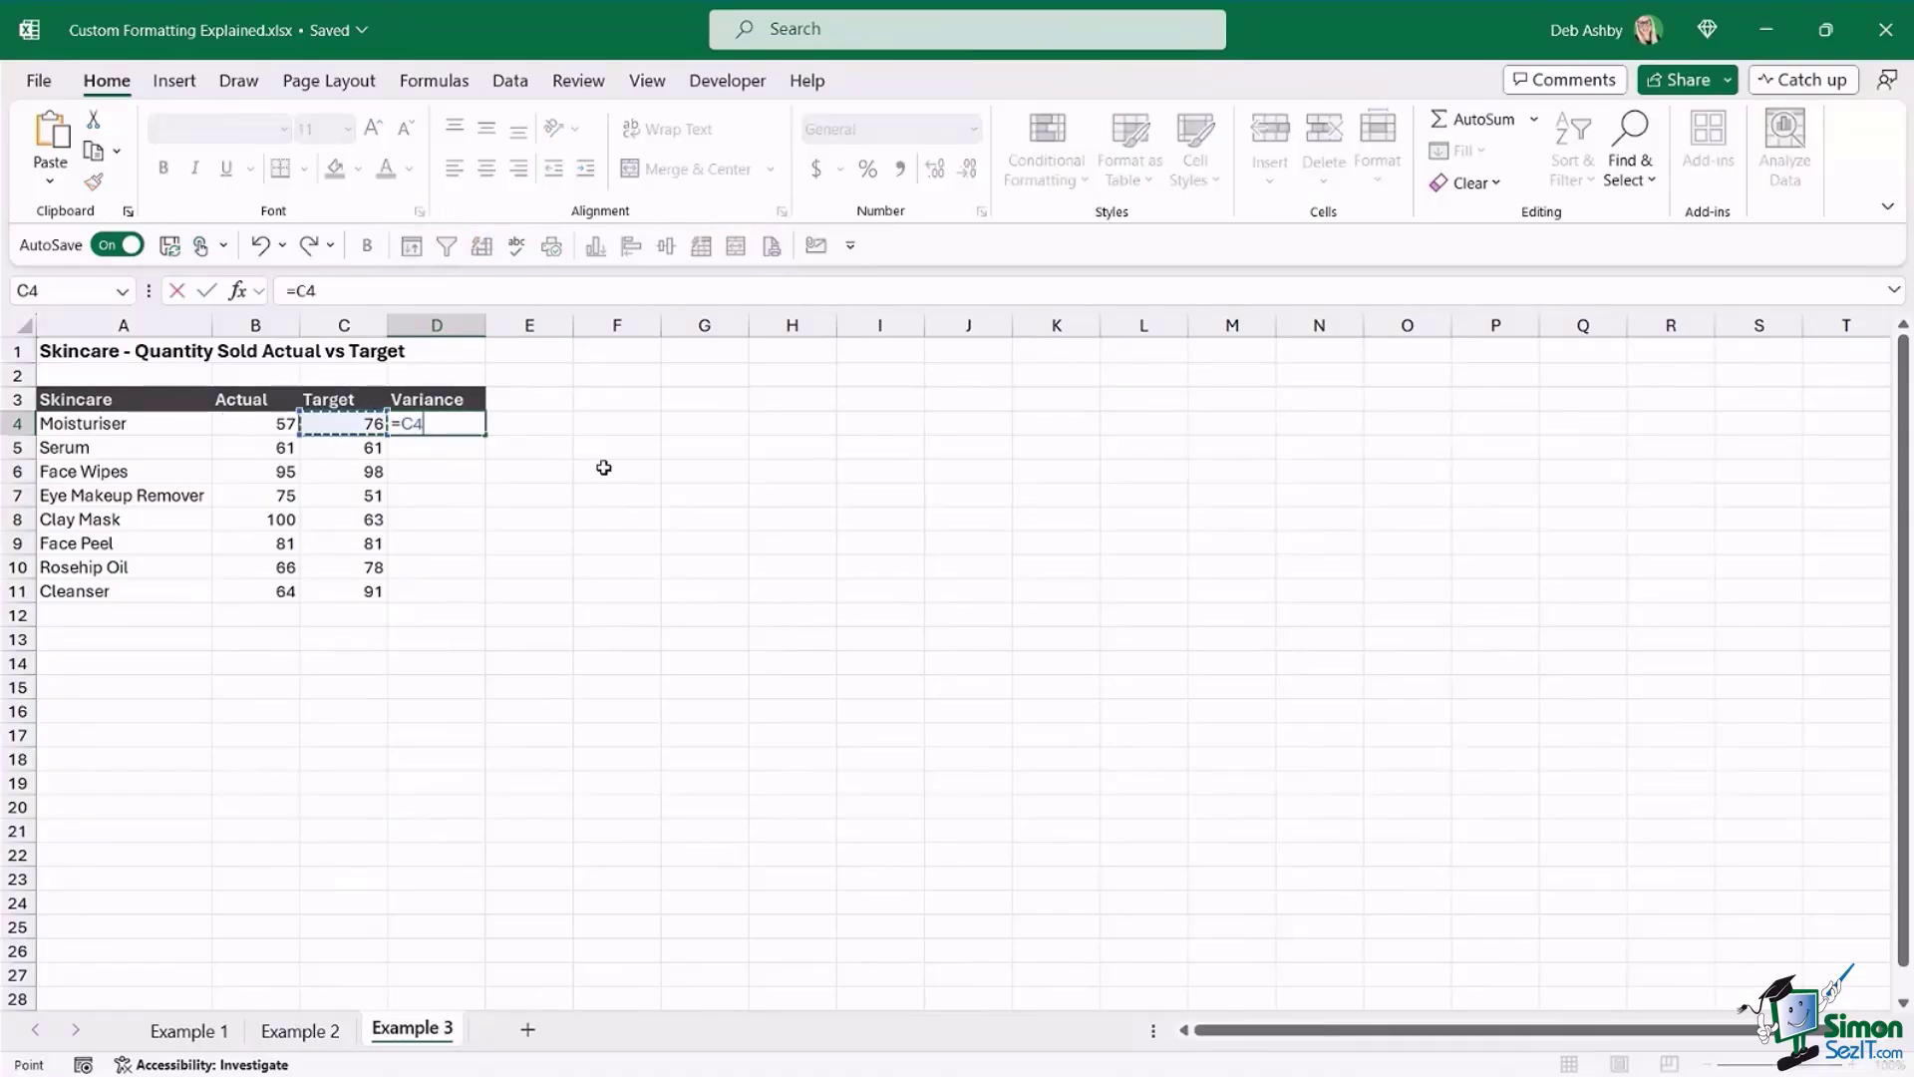
{"action": "type", "text": "-"}
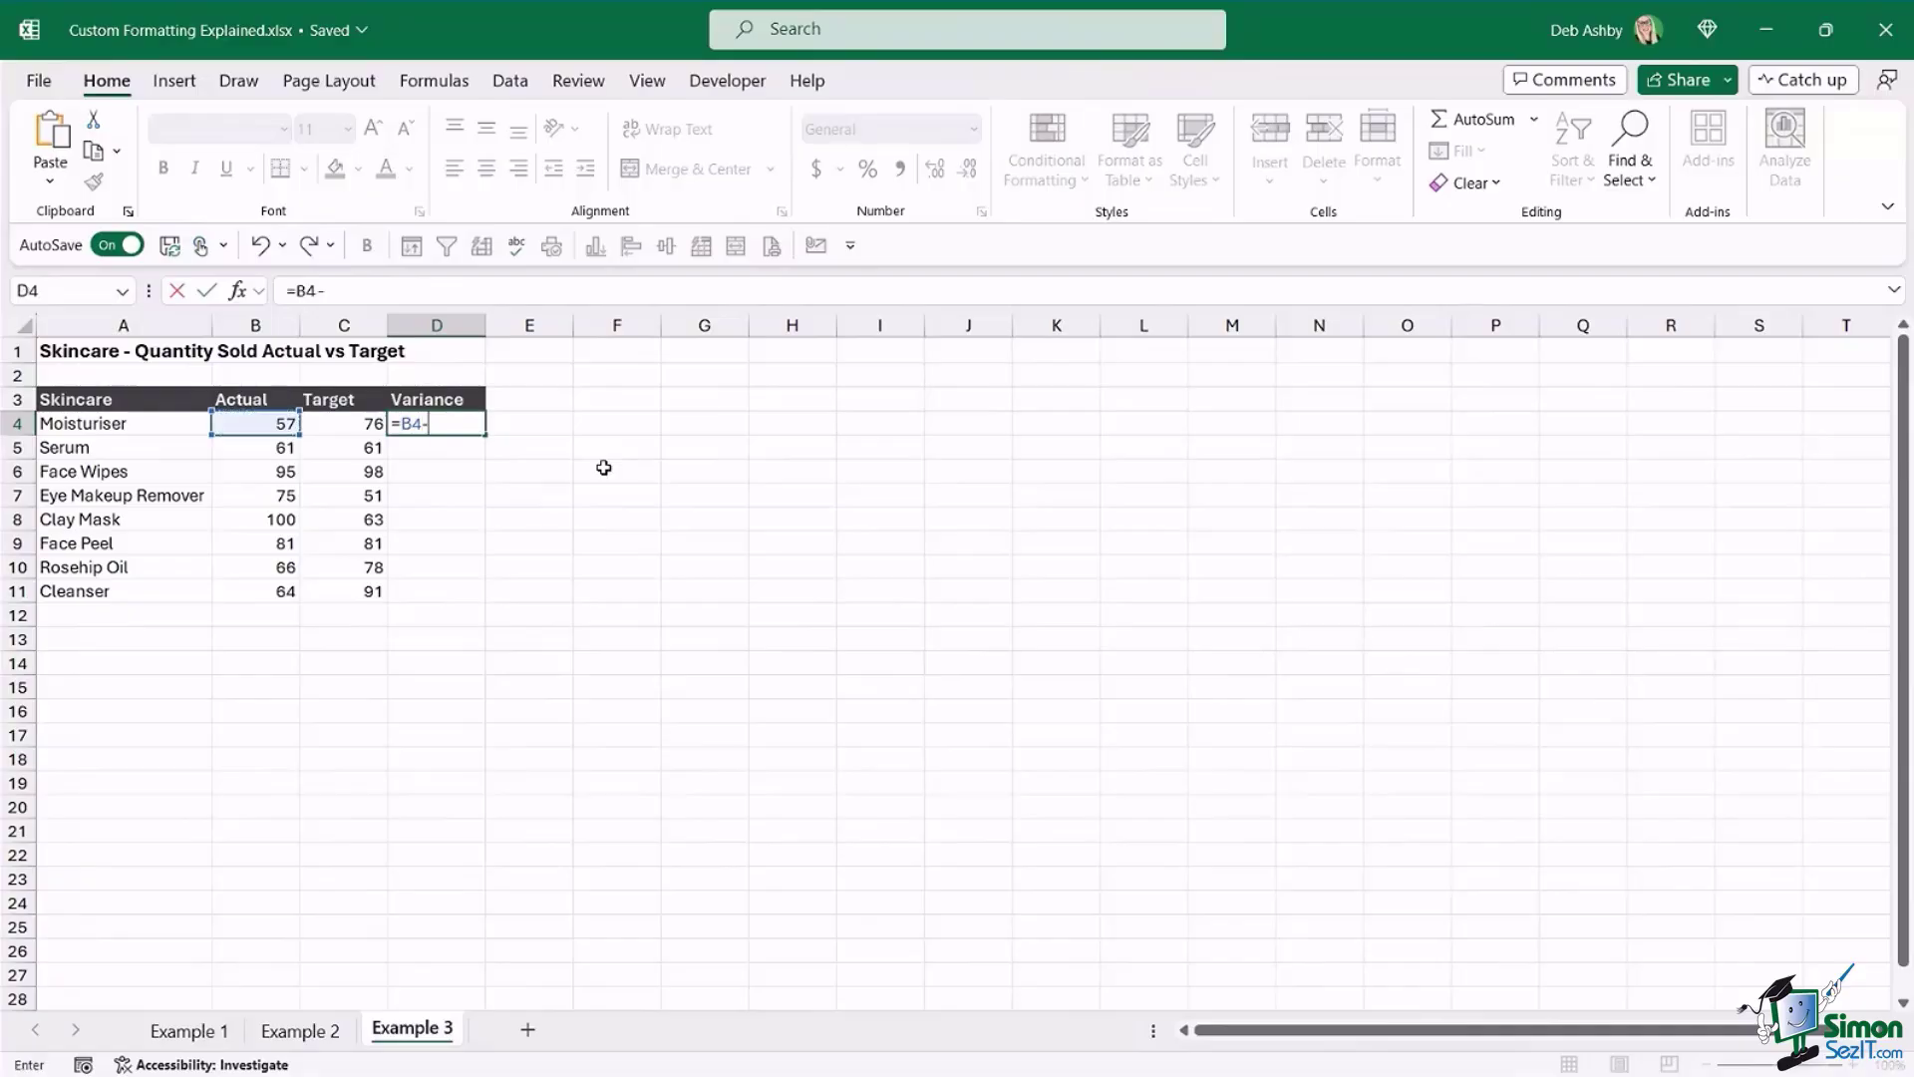
{"action": "key", "text": "Left"}
{"action": "key", "text": "Return"}
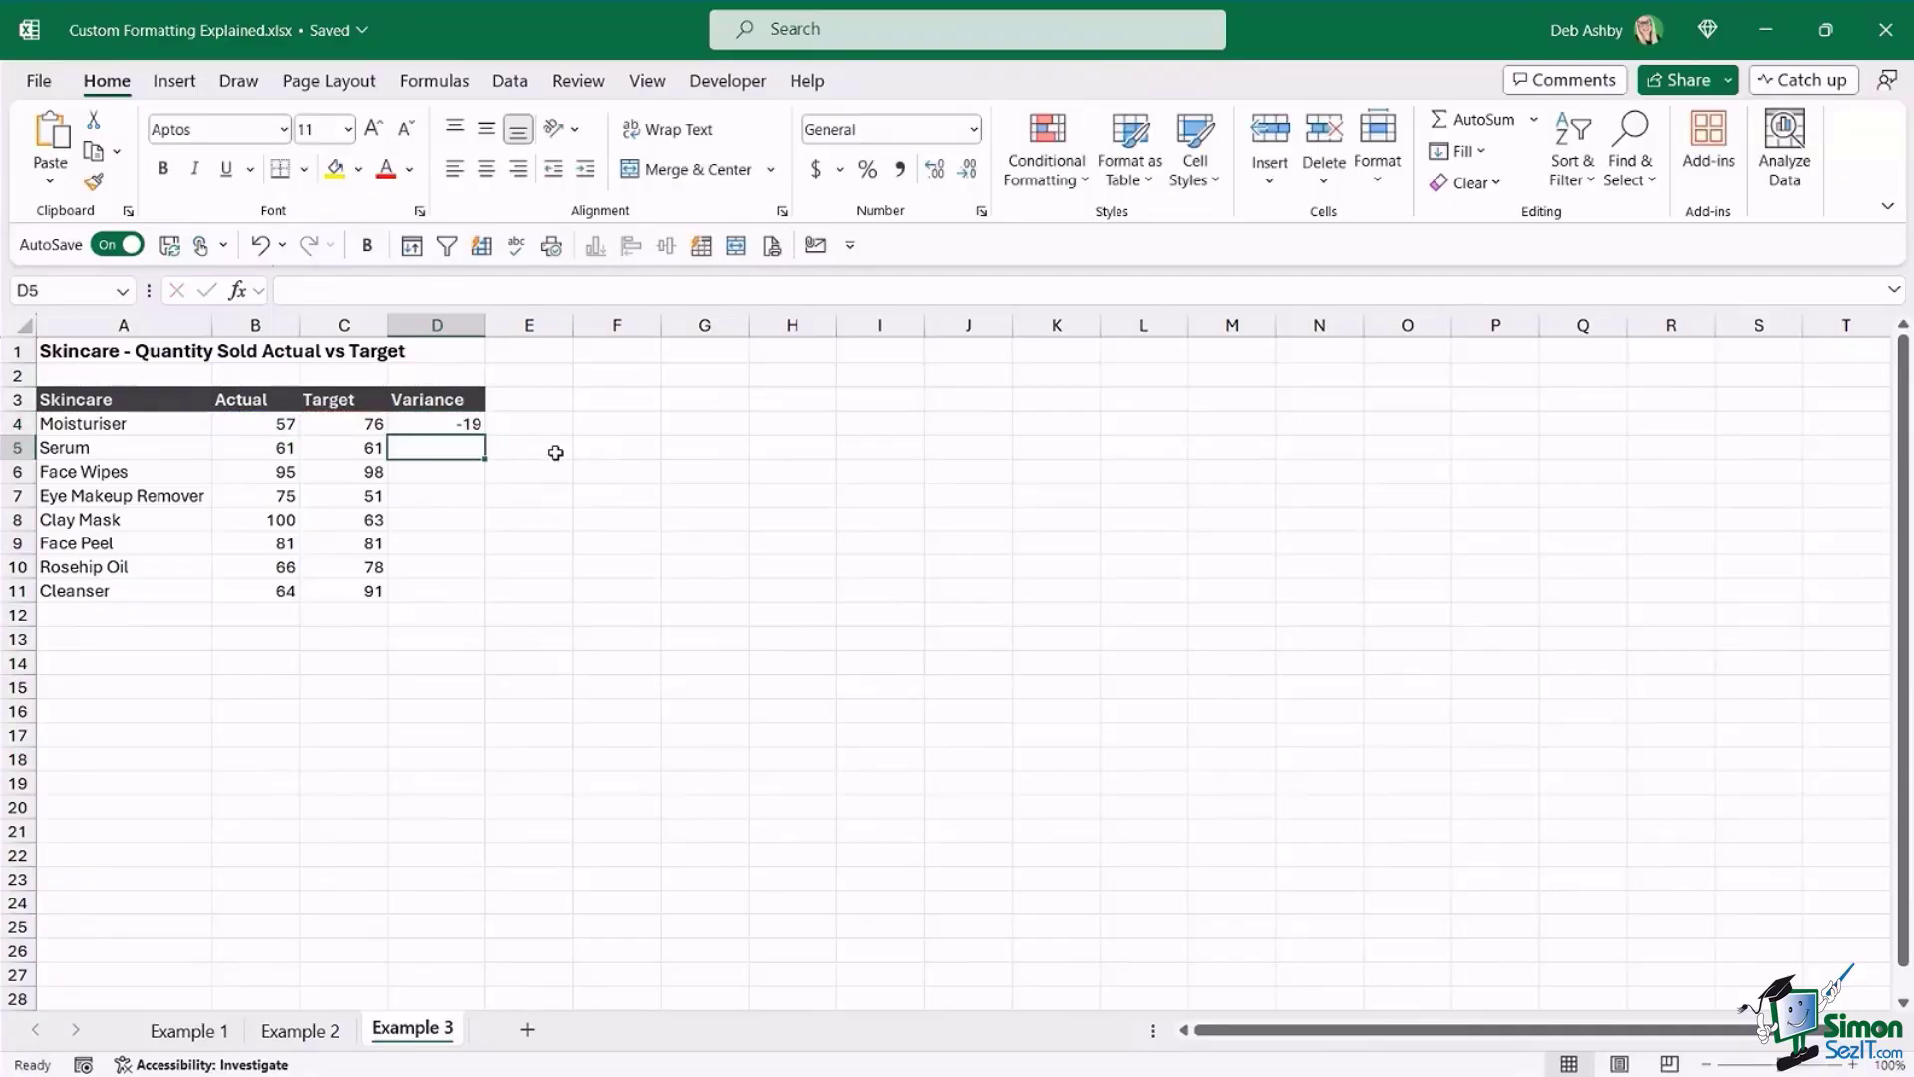
- Fill the variance formula from D4 down to D11 for the remaining skincare products
{"action": "left_click", "coordinate": [464, 423]}
{"action": "double_click", "coordinate": [486, 435]}
{"action": "left_click", "coordinate": [626, 528]}
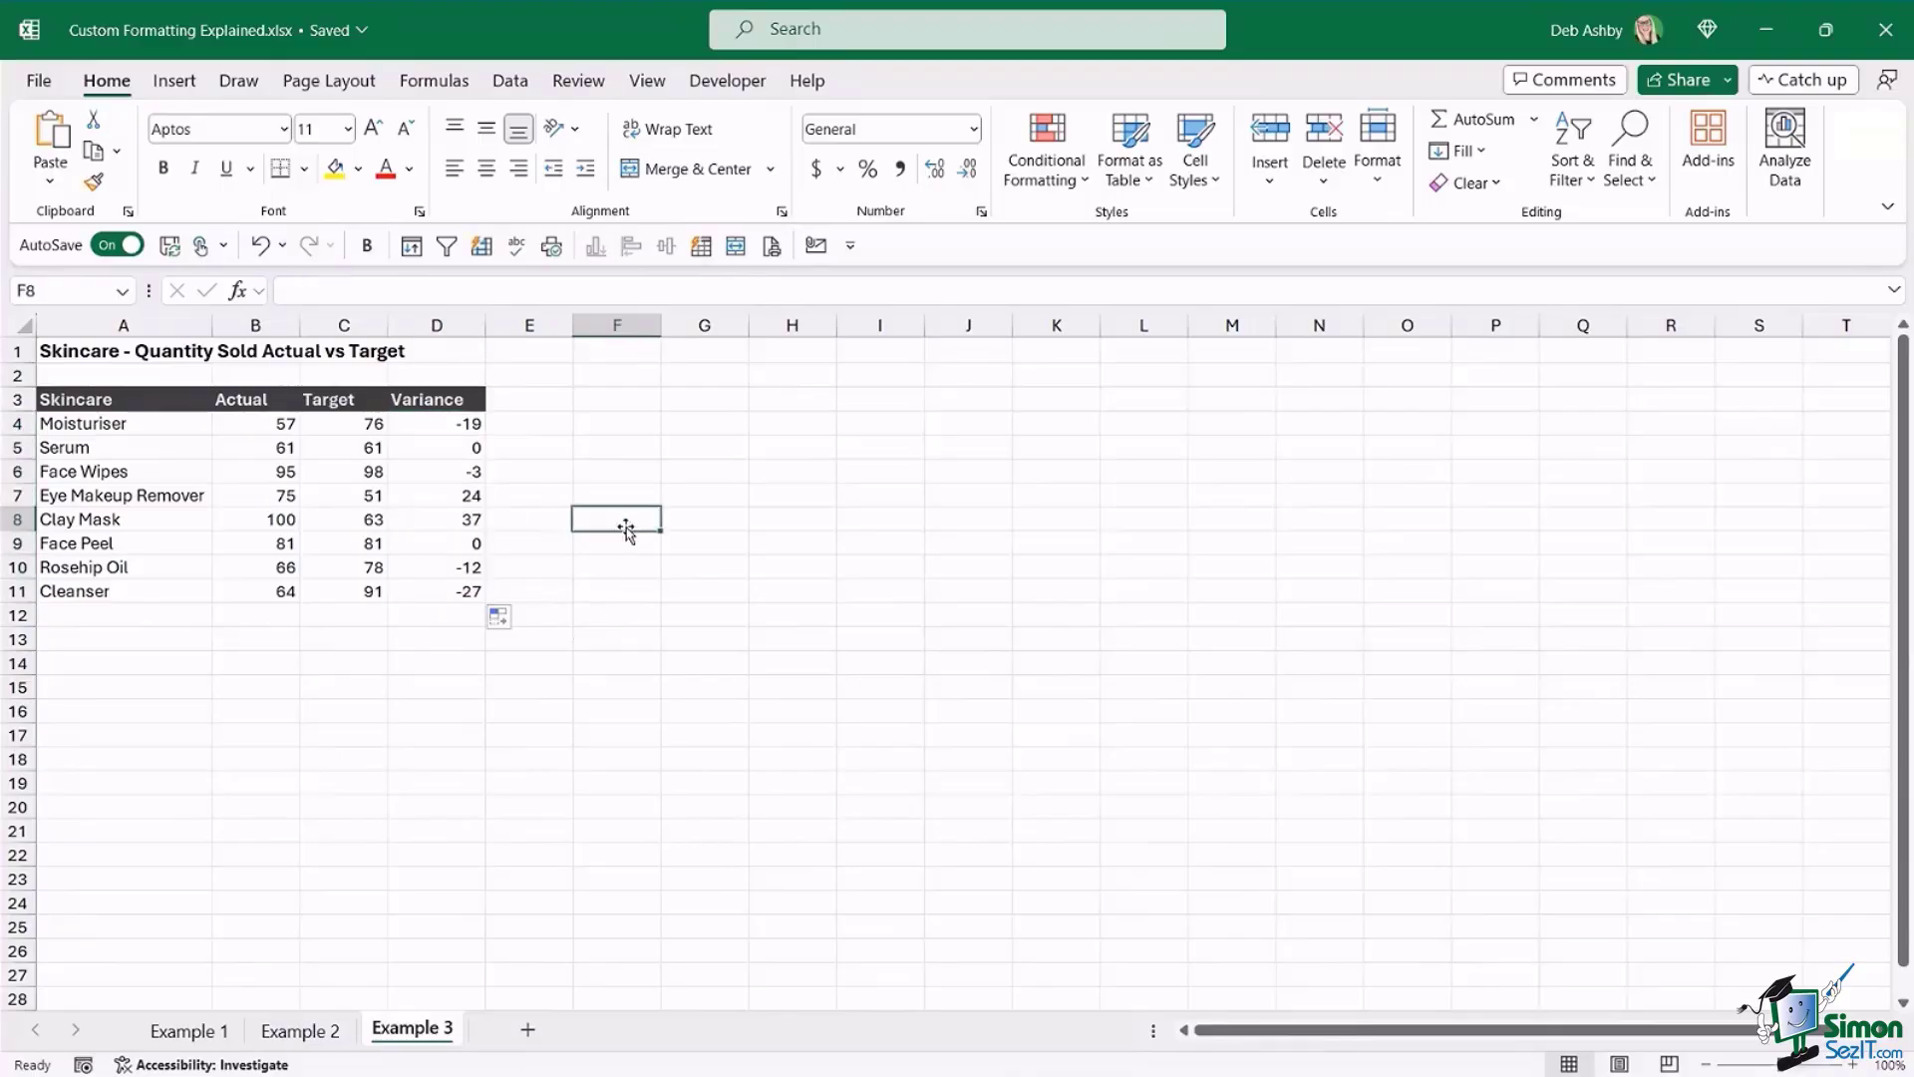
- Compare the actual, target and variance figures for Moisturiser and Serum in rows 4 and 5
{"action": "left_click", "coordinate": [429, 425]}
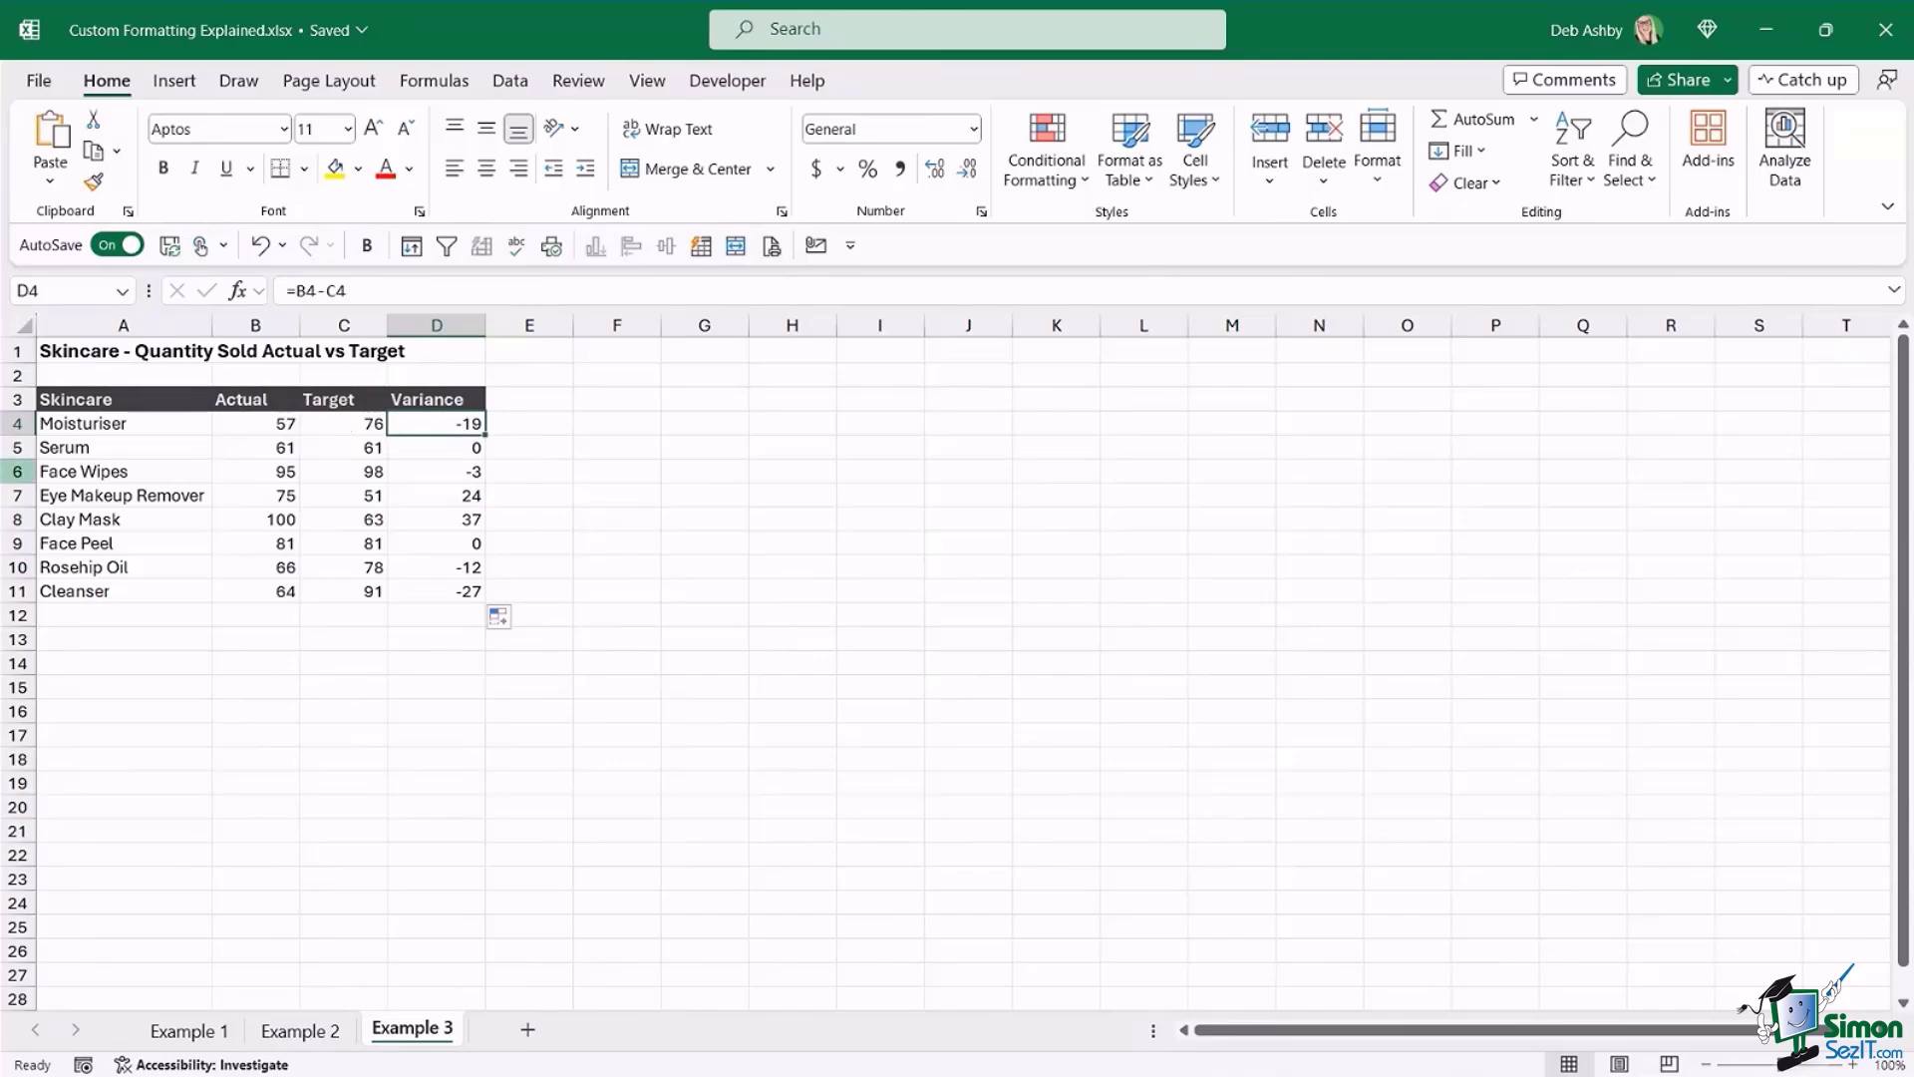
{"action": "left_click", "coordinate": [343, 423]}
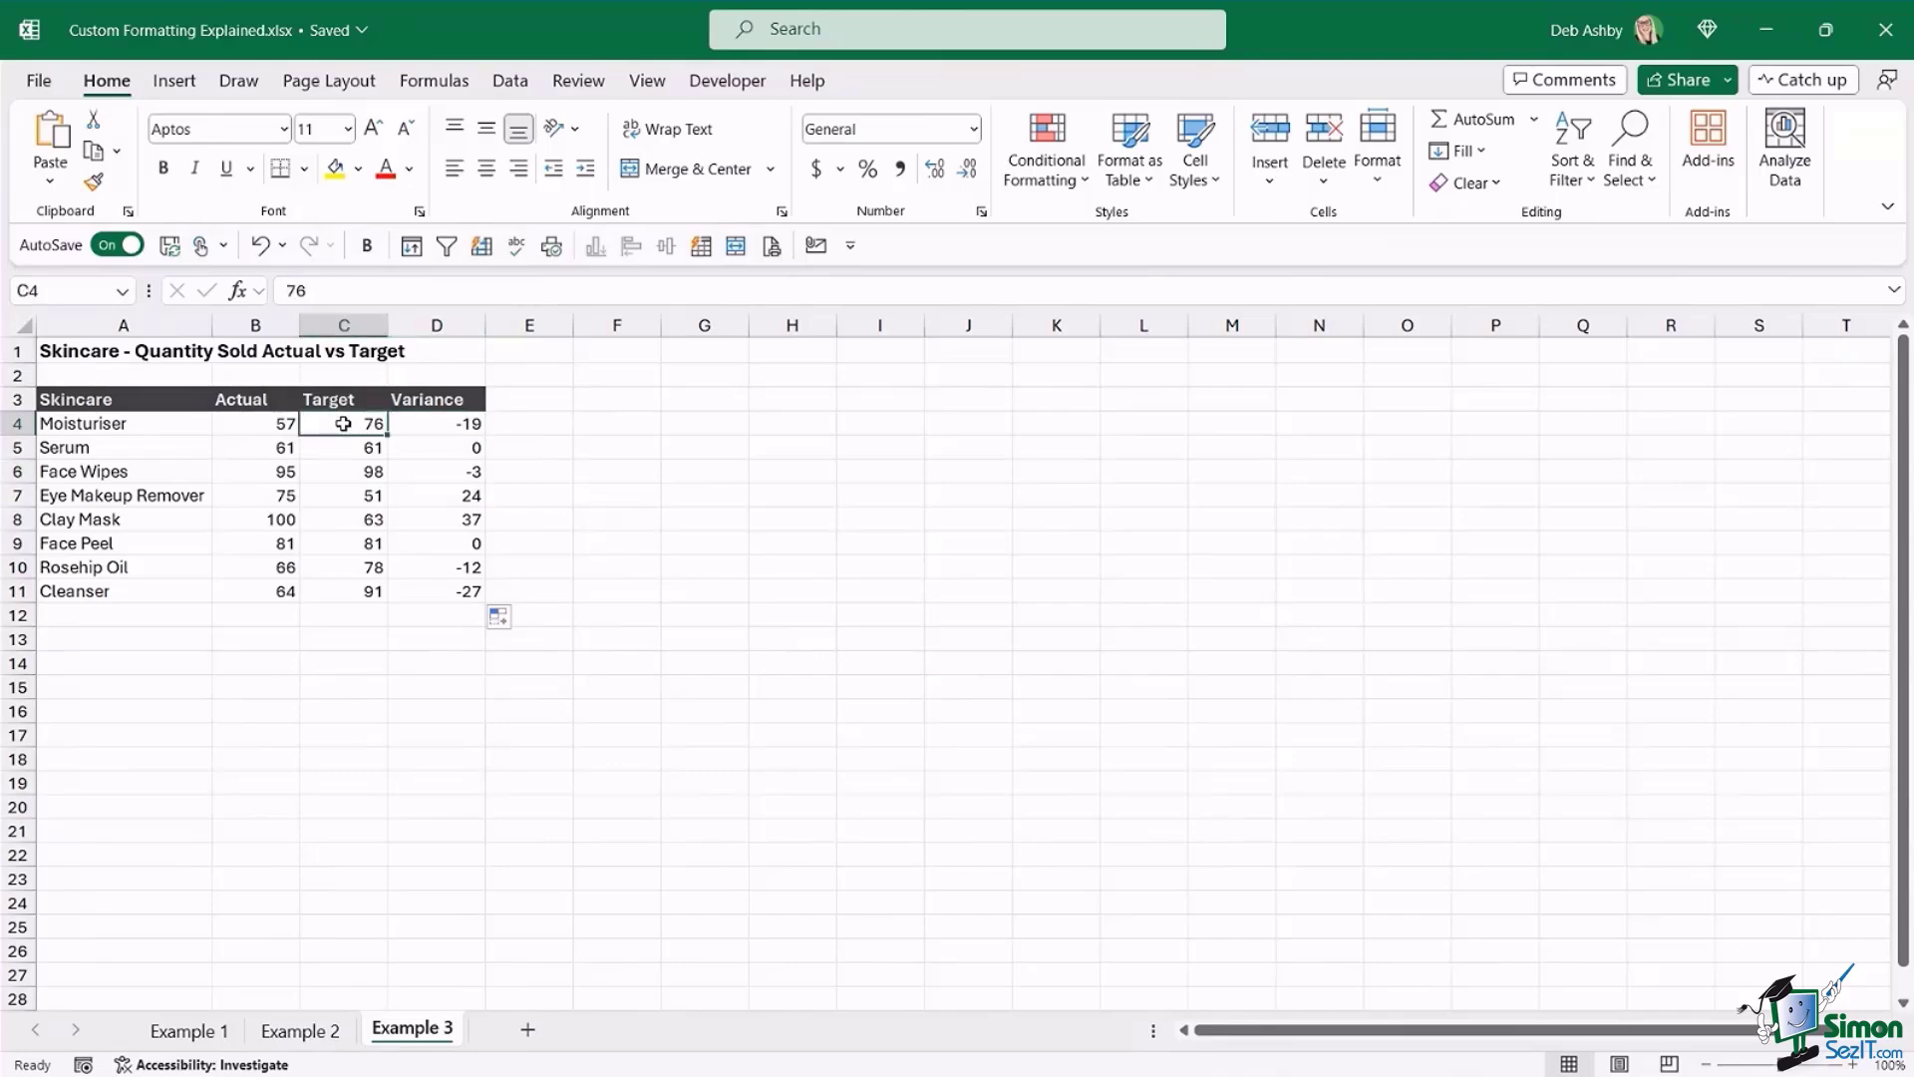
{"action": "left_click", "coordinate": [254, 424]}
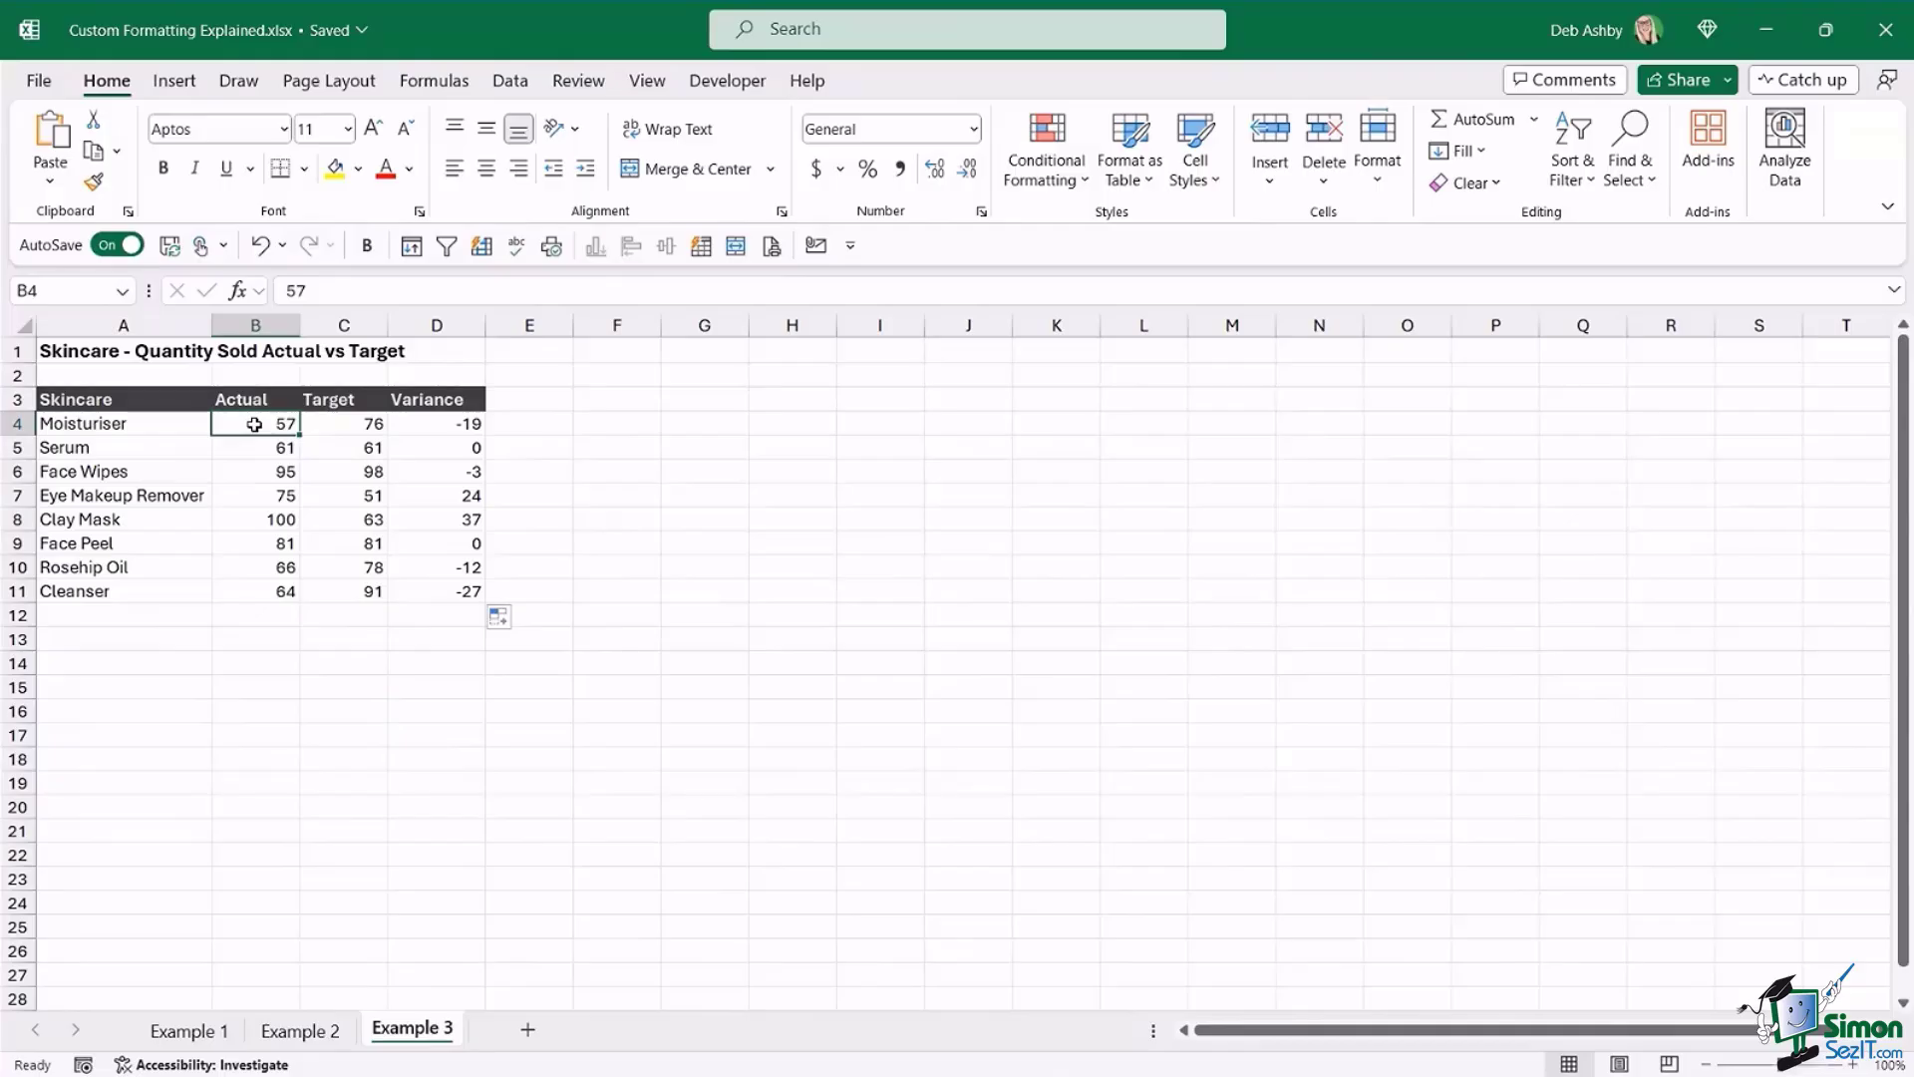
{"action": "left_click", "coordinate": [337, 422]}
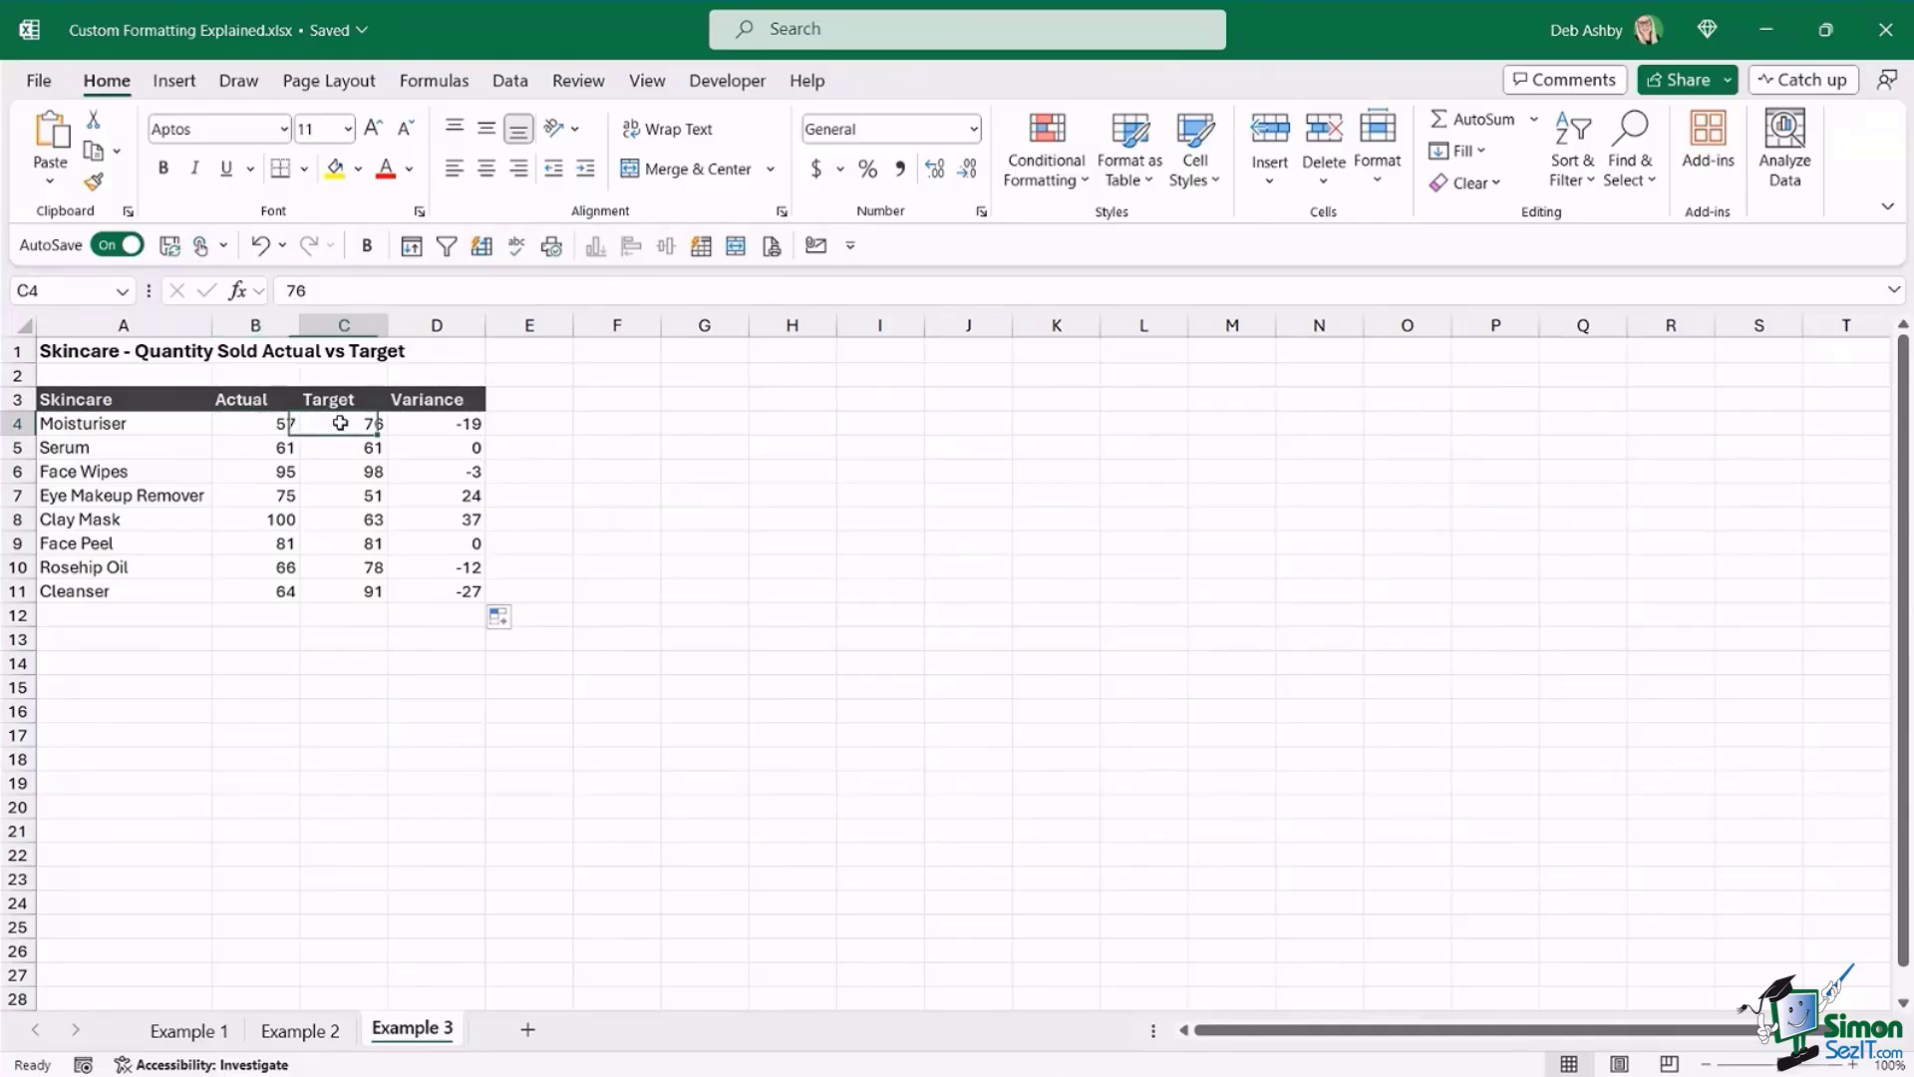
{"action": "left_click", "coordinate": [272, 428]}
{"action": "left_click", "coordinate": [438, 427]}
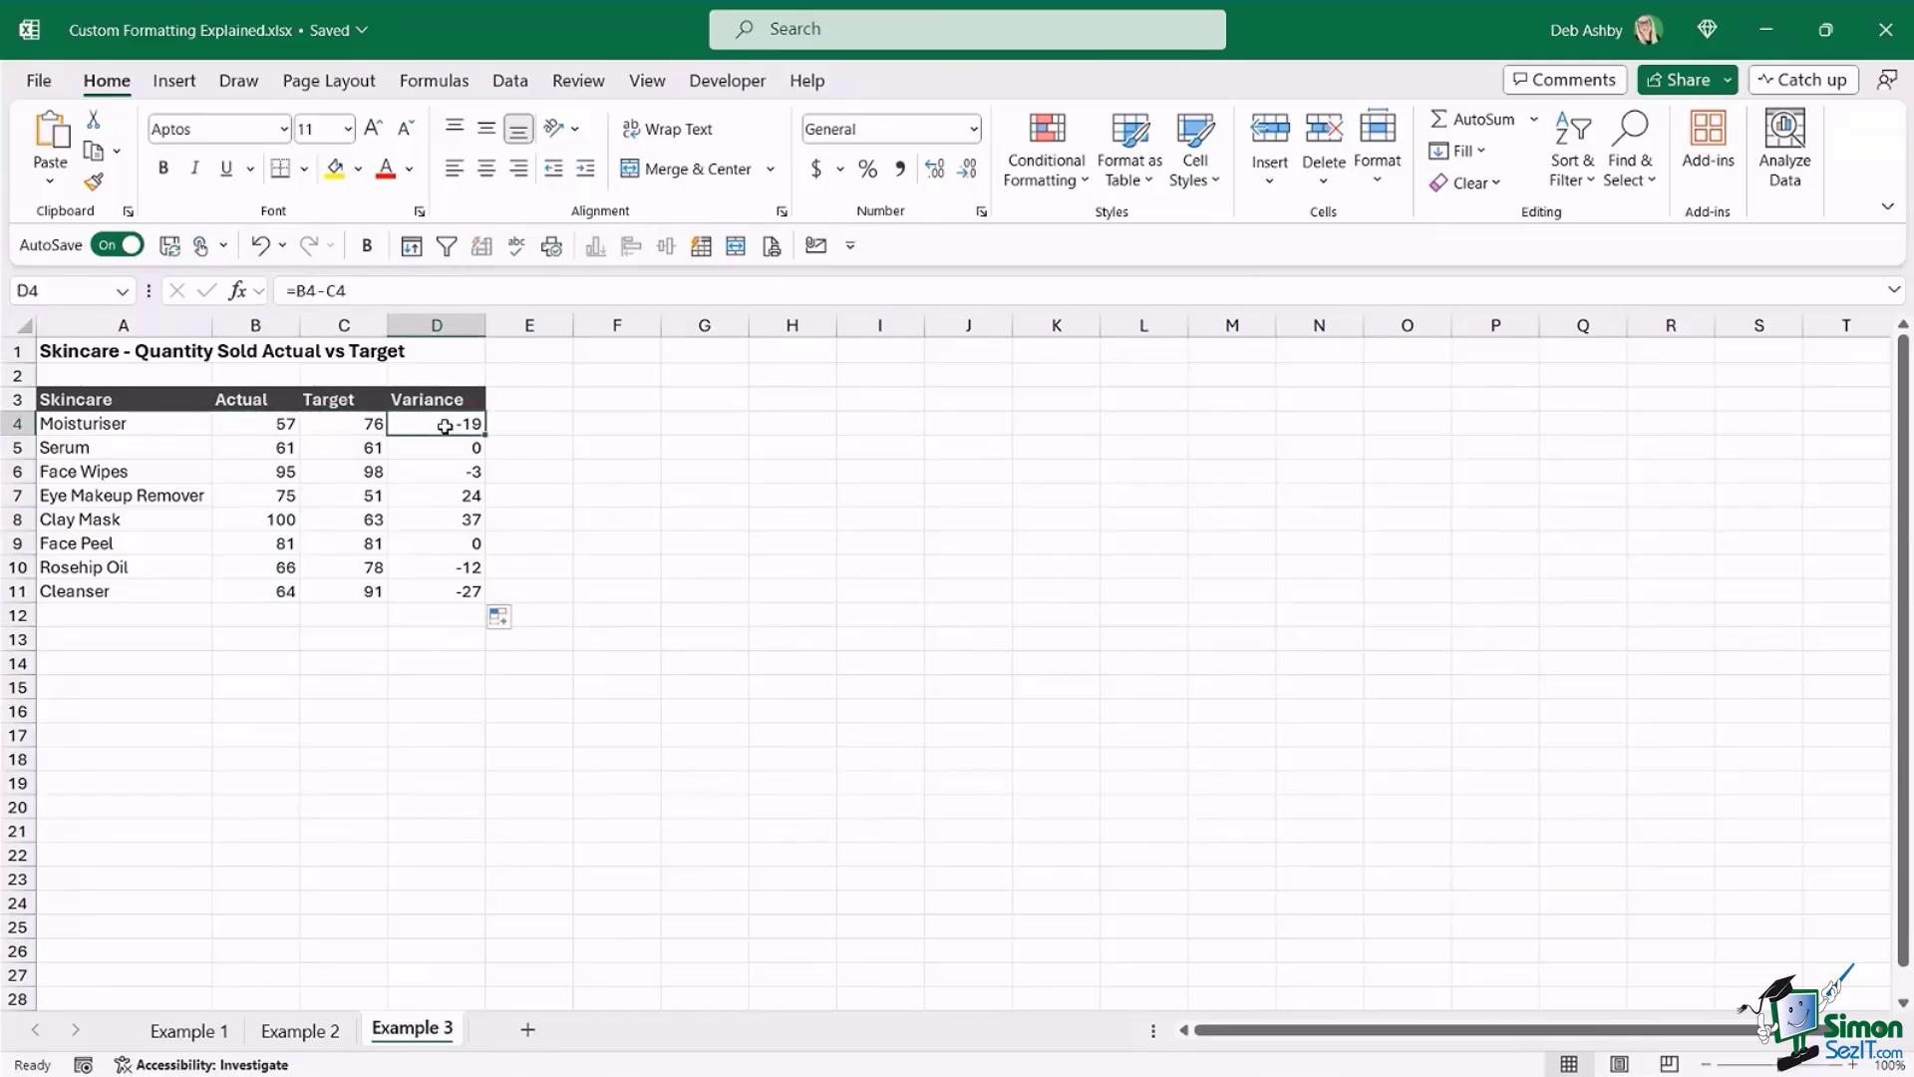
{"action": "left_click", "coordinate": [256, 448]}
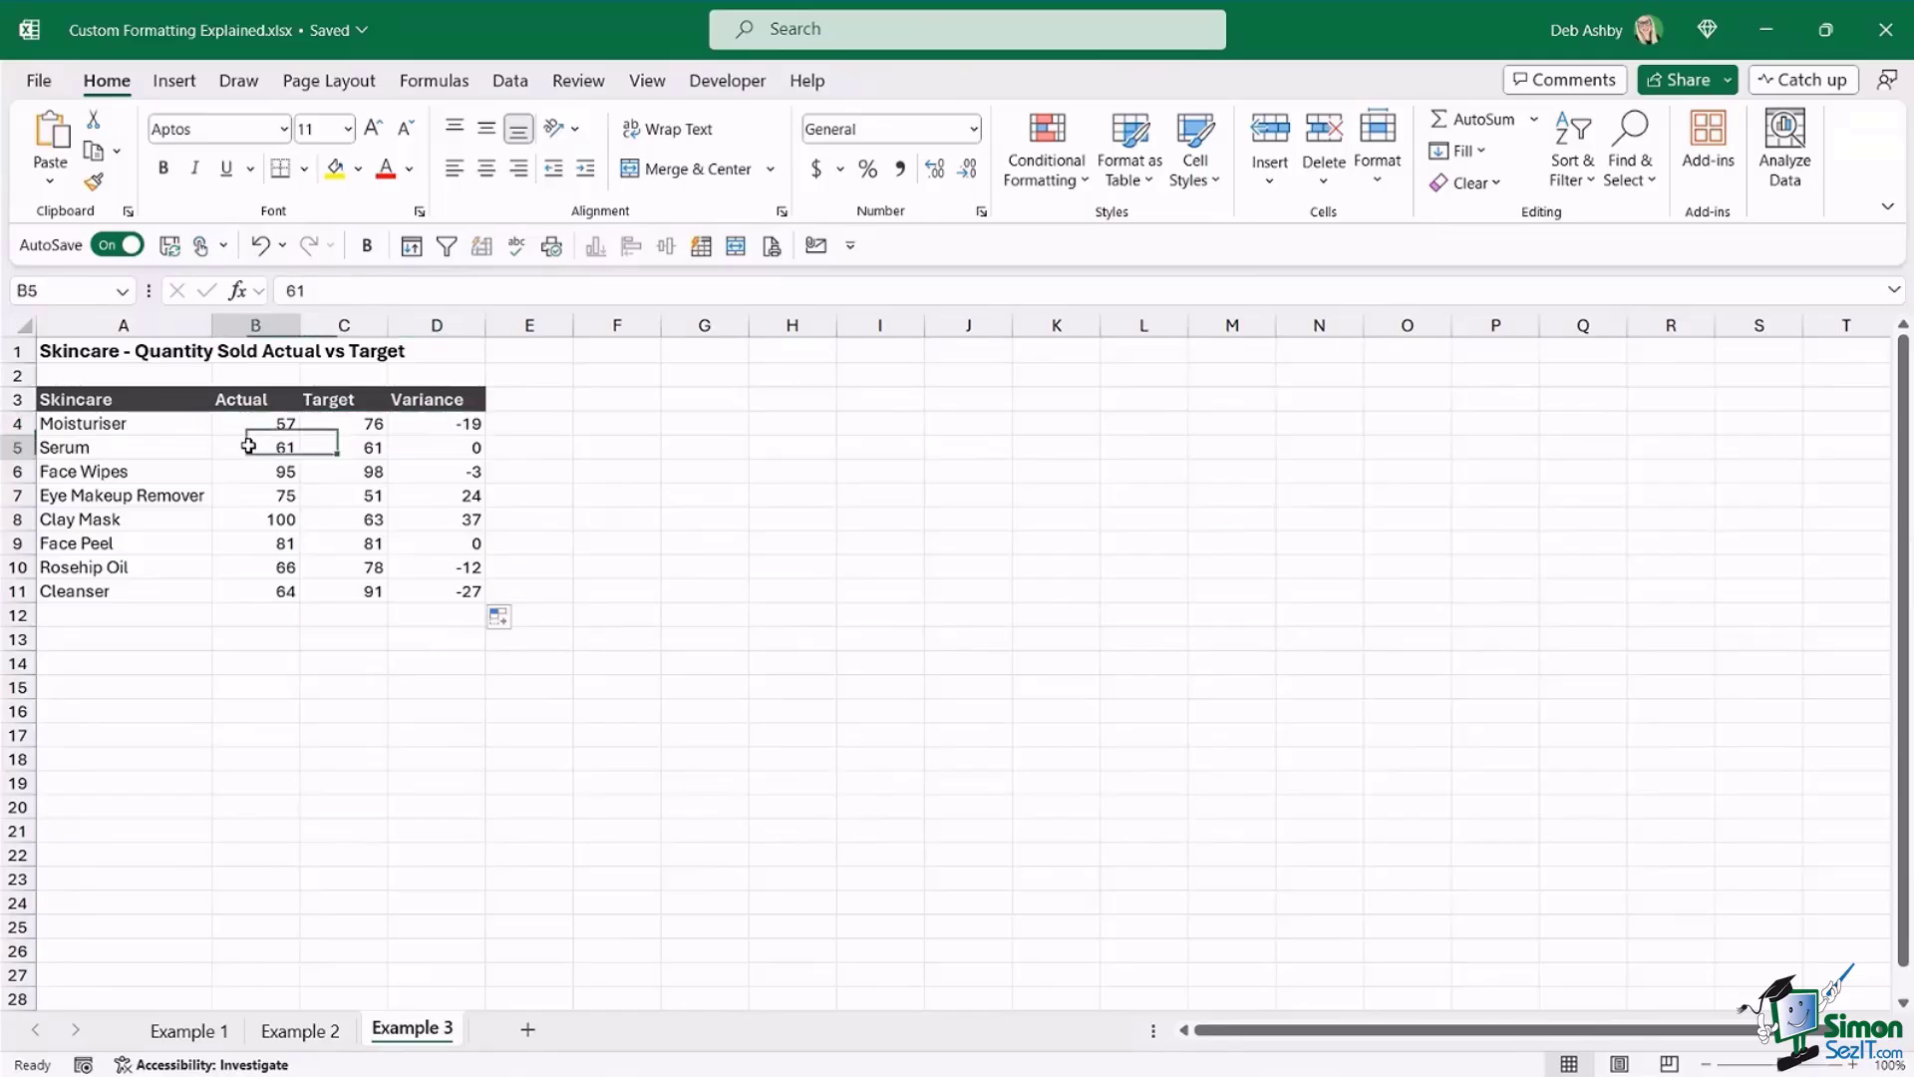
{"action": "left_click", "coordinate": [352, 447]}
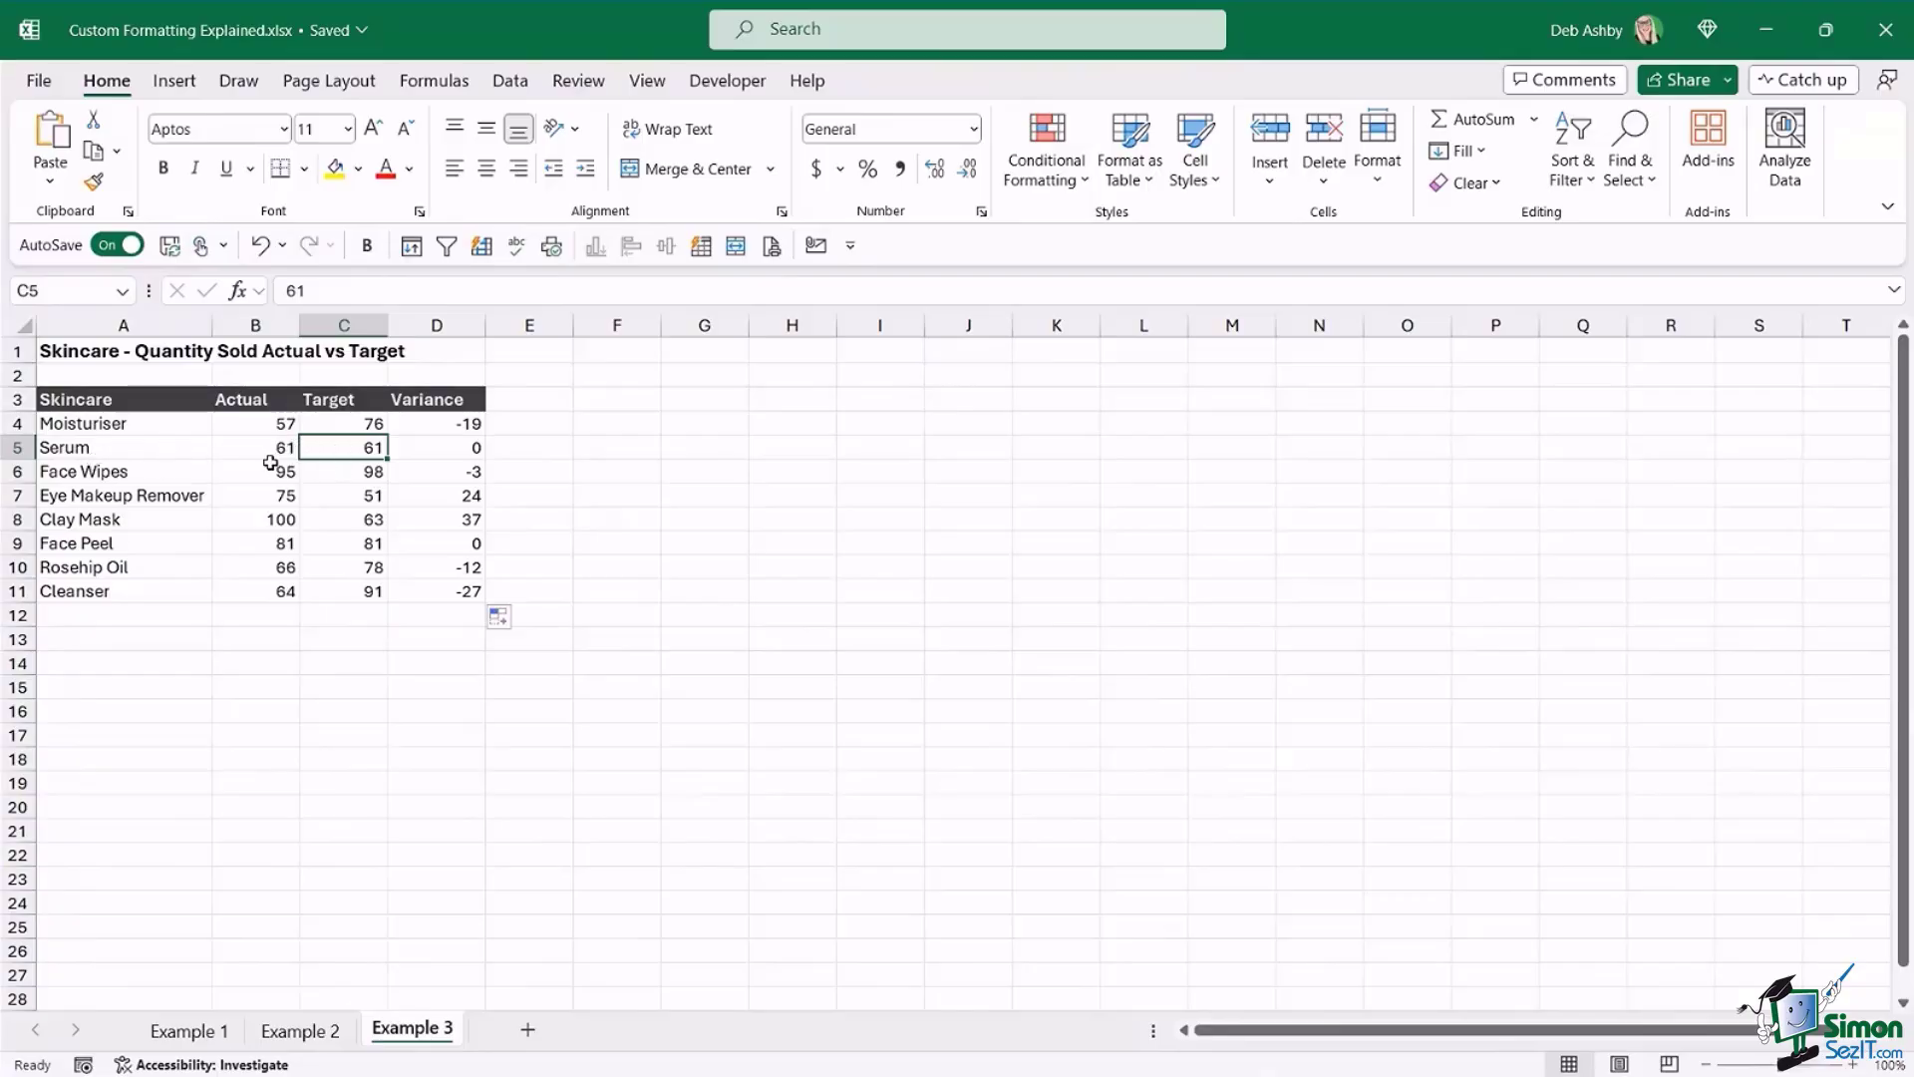
{"action": "left_click", "coordinate": [252, 456]}
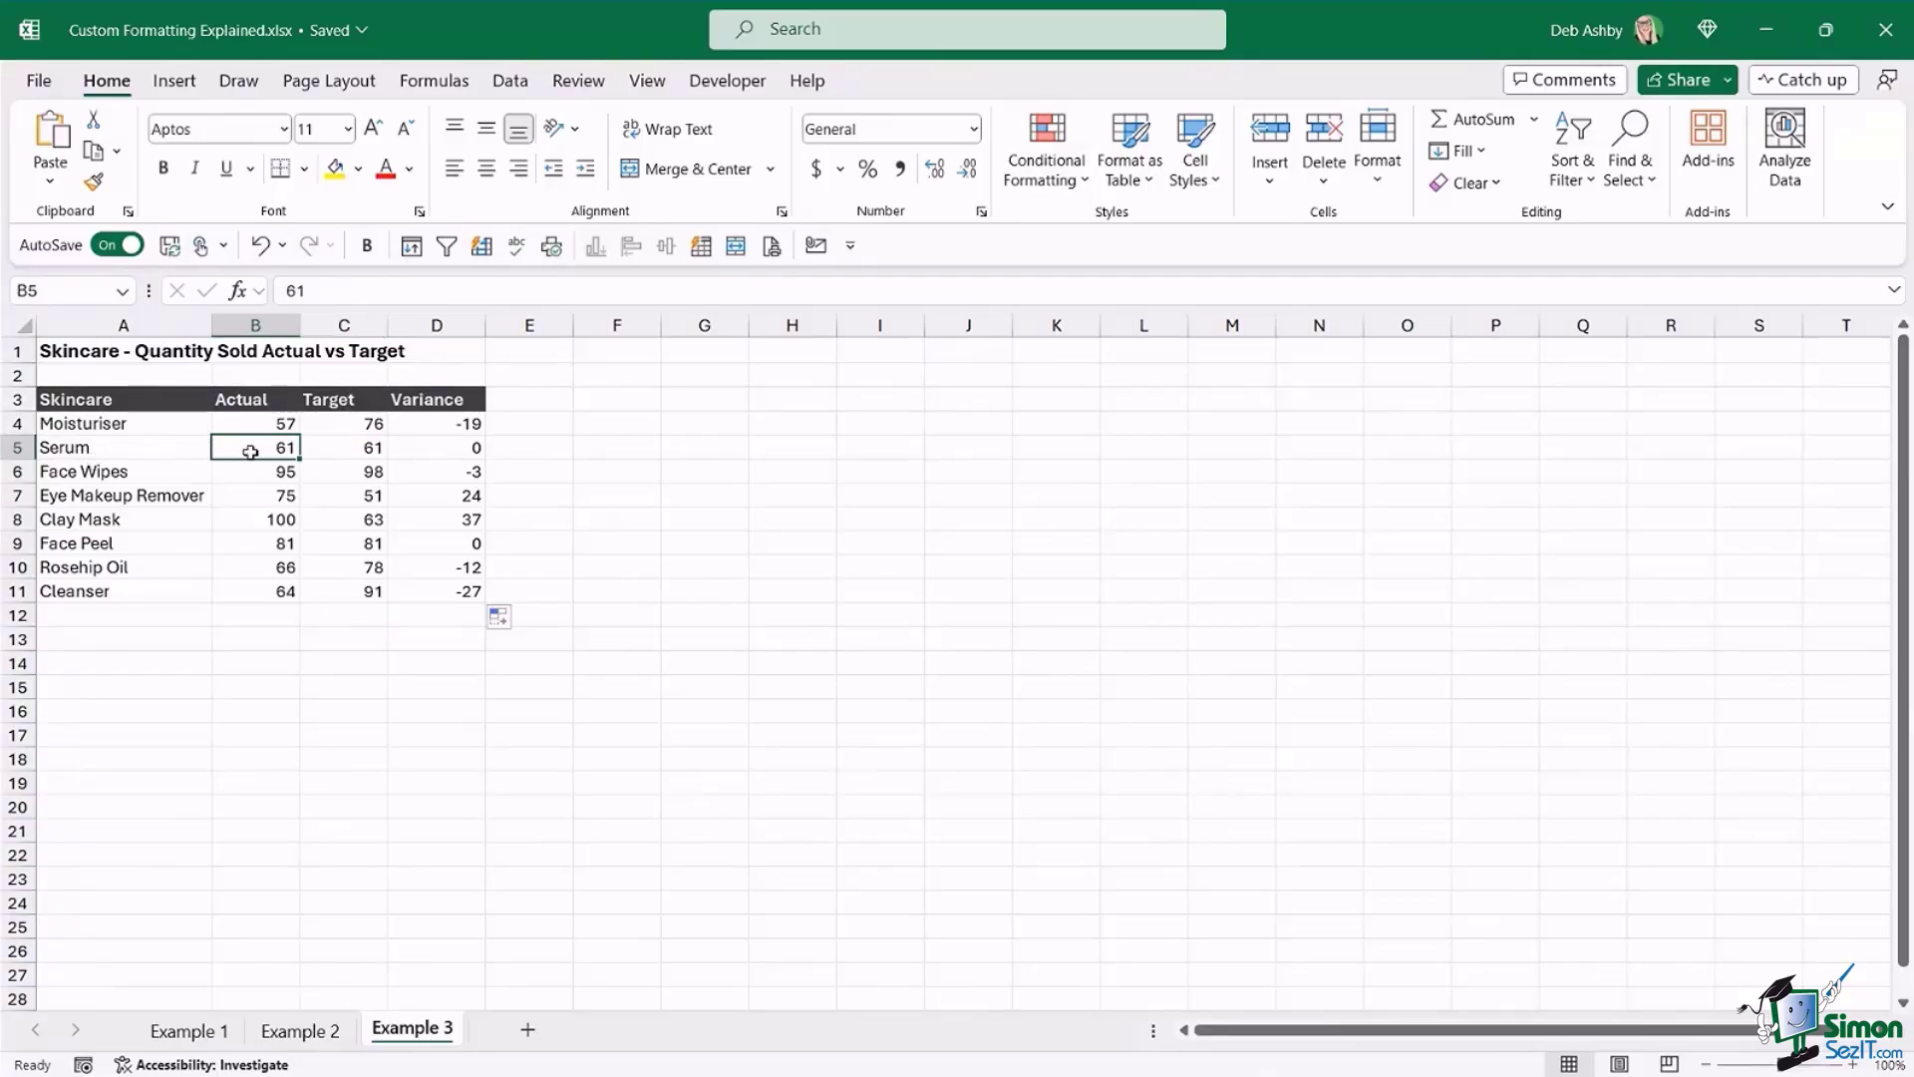
{"action": "left_click", "coordinate": [446, 450]}
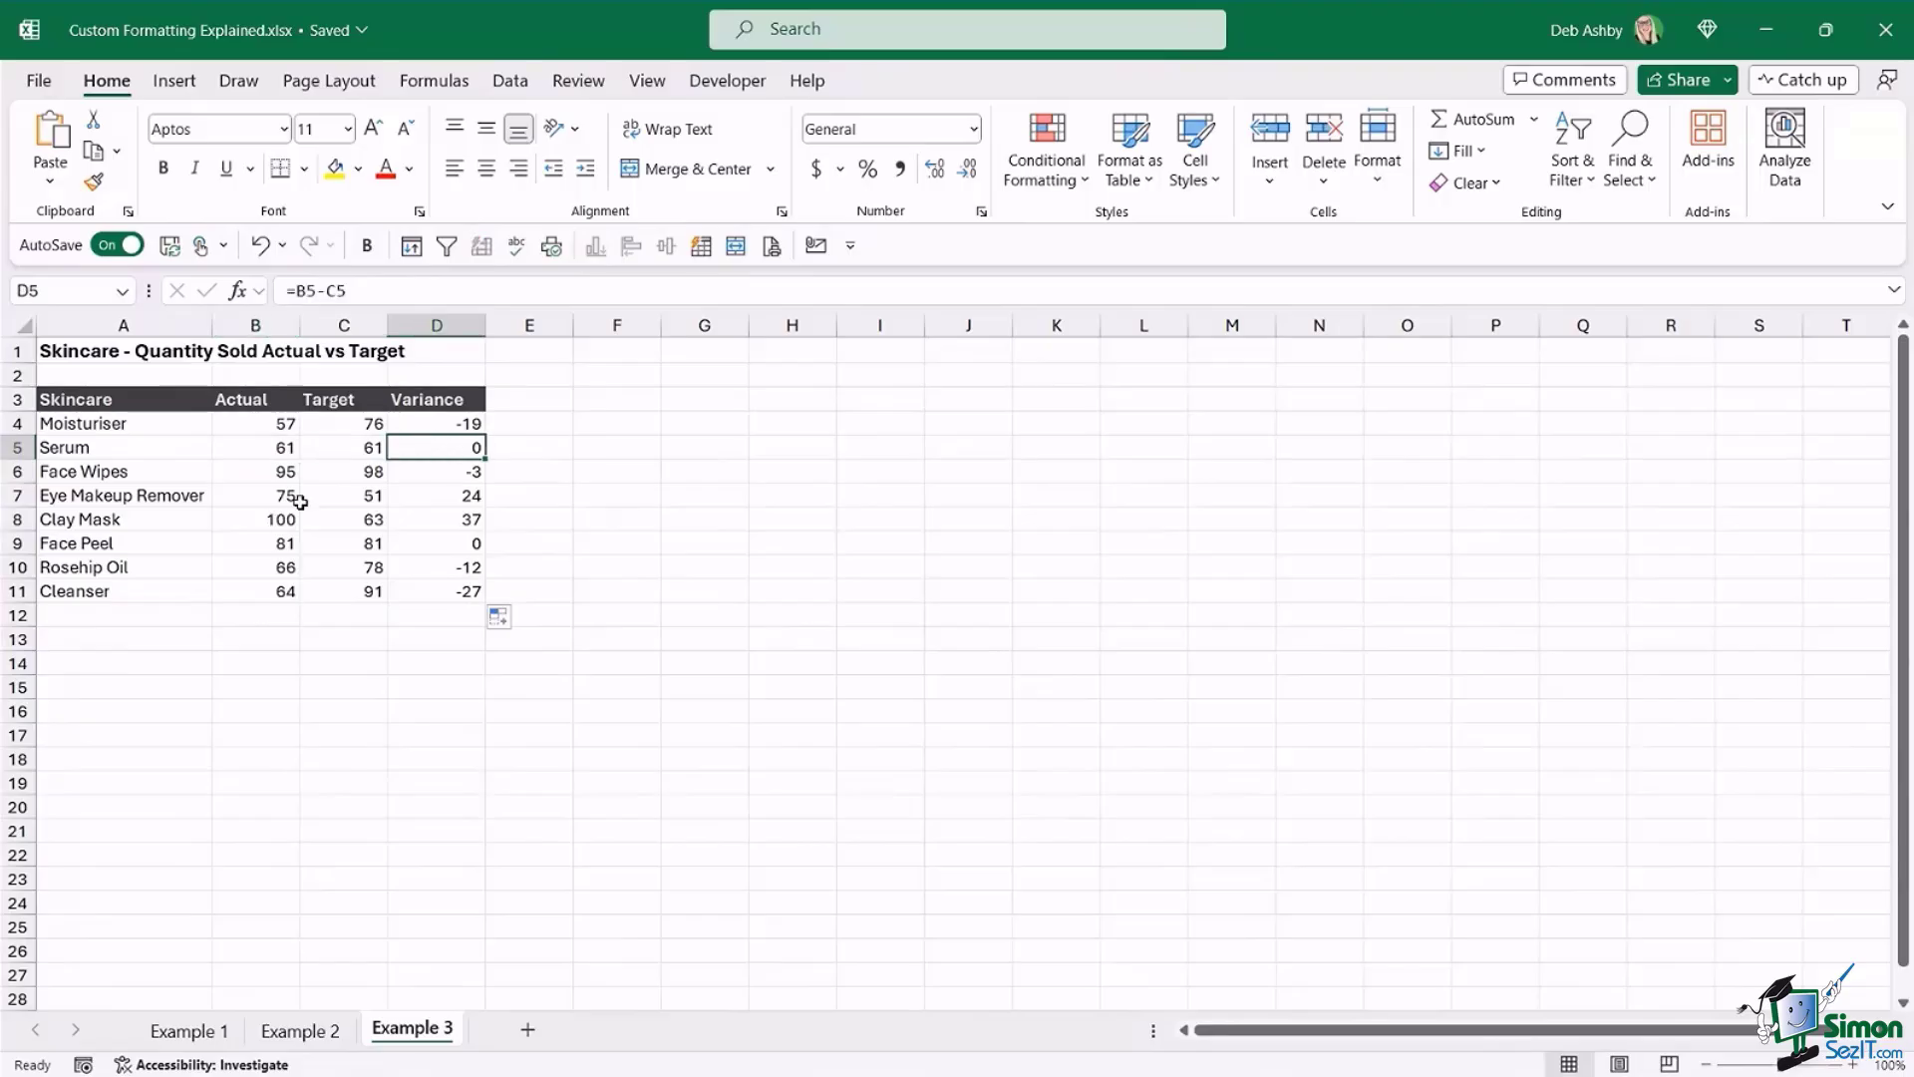
- Compare the actual and target quantities for Eye Makeup Remover in row 7
{"action": "left_click", "coordinate": [369, 496]}
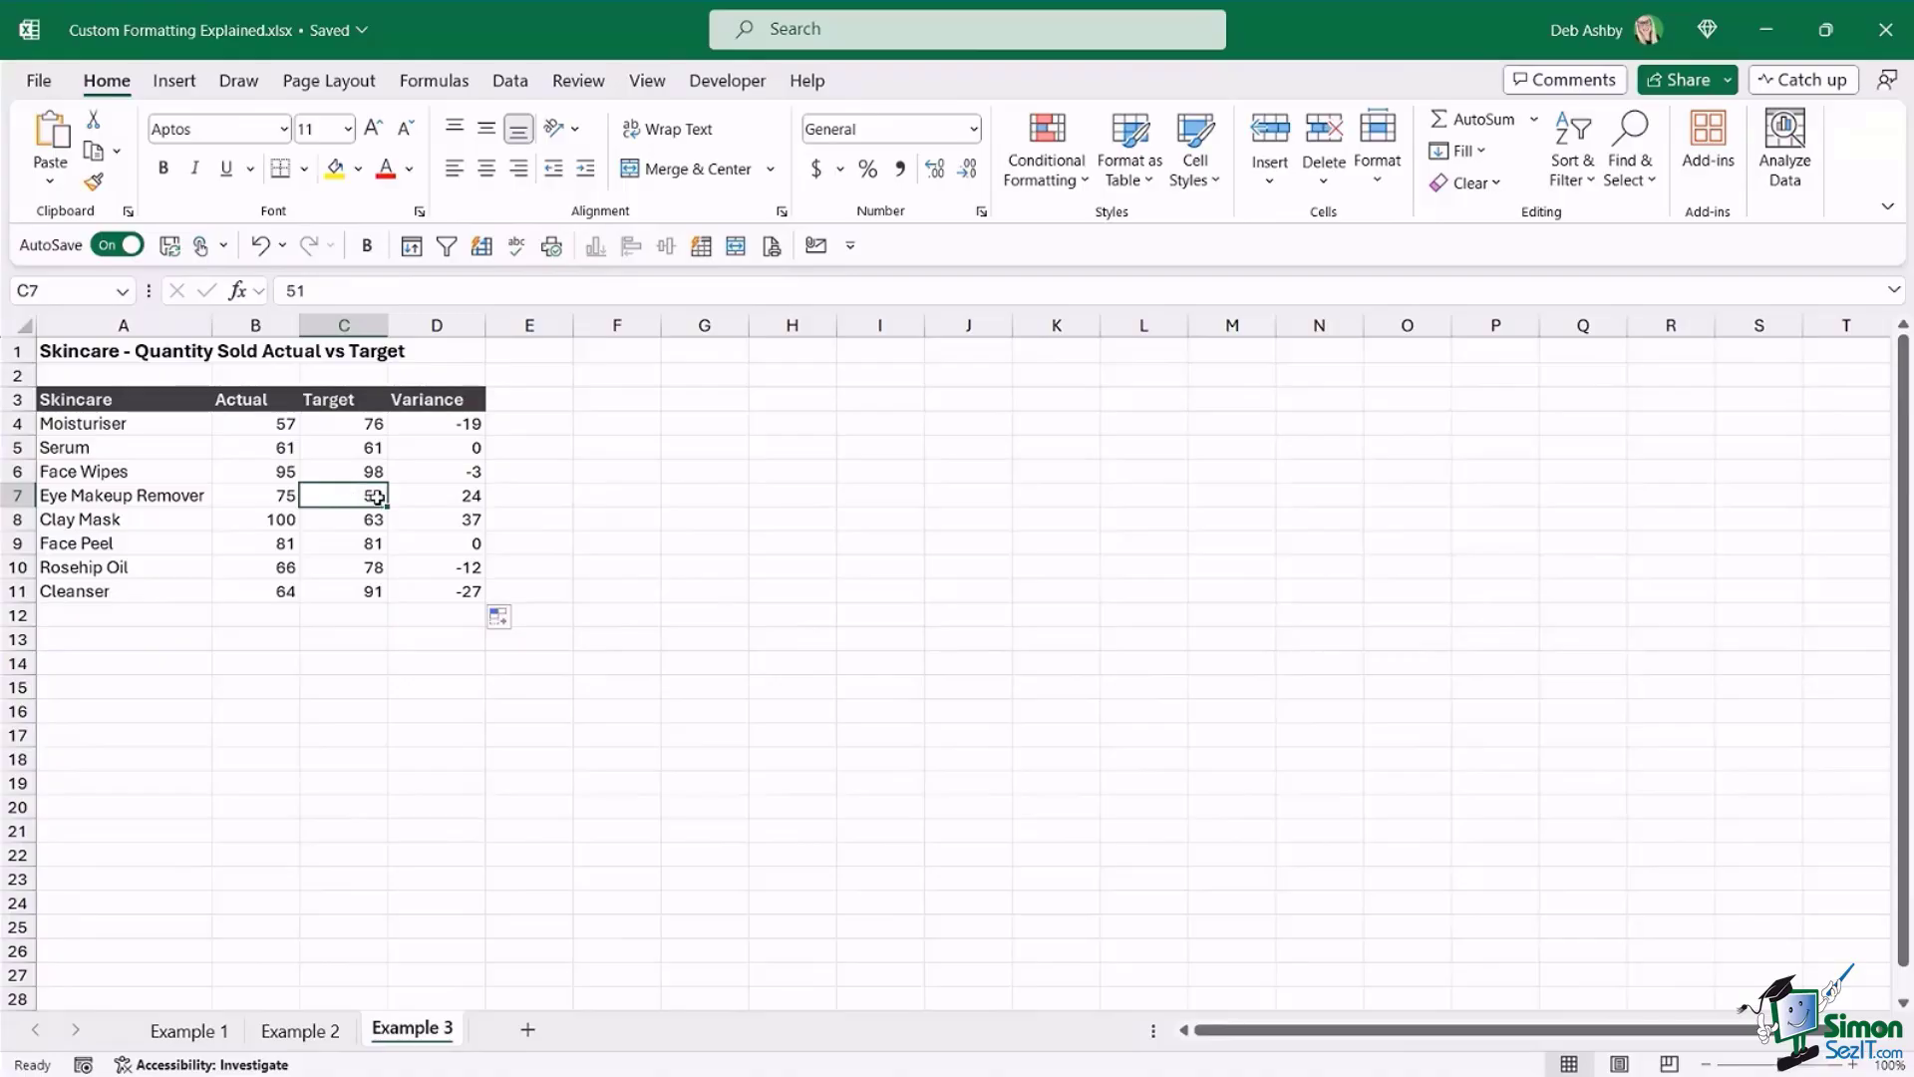
{"action": "left_click", "coordinate": [284, 496]}
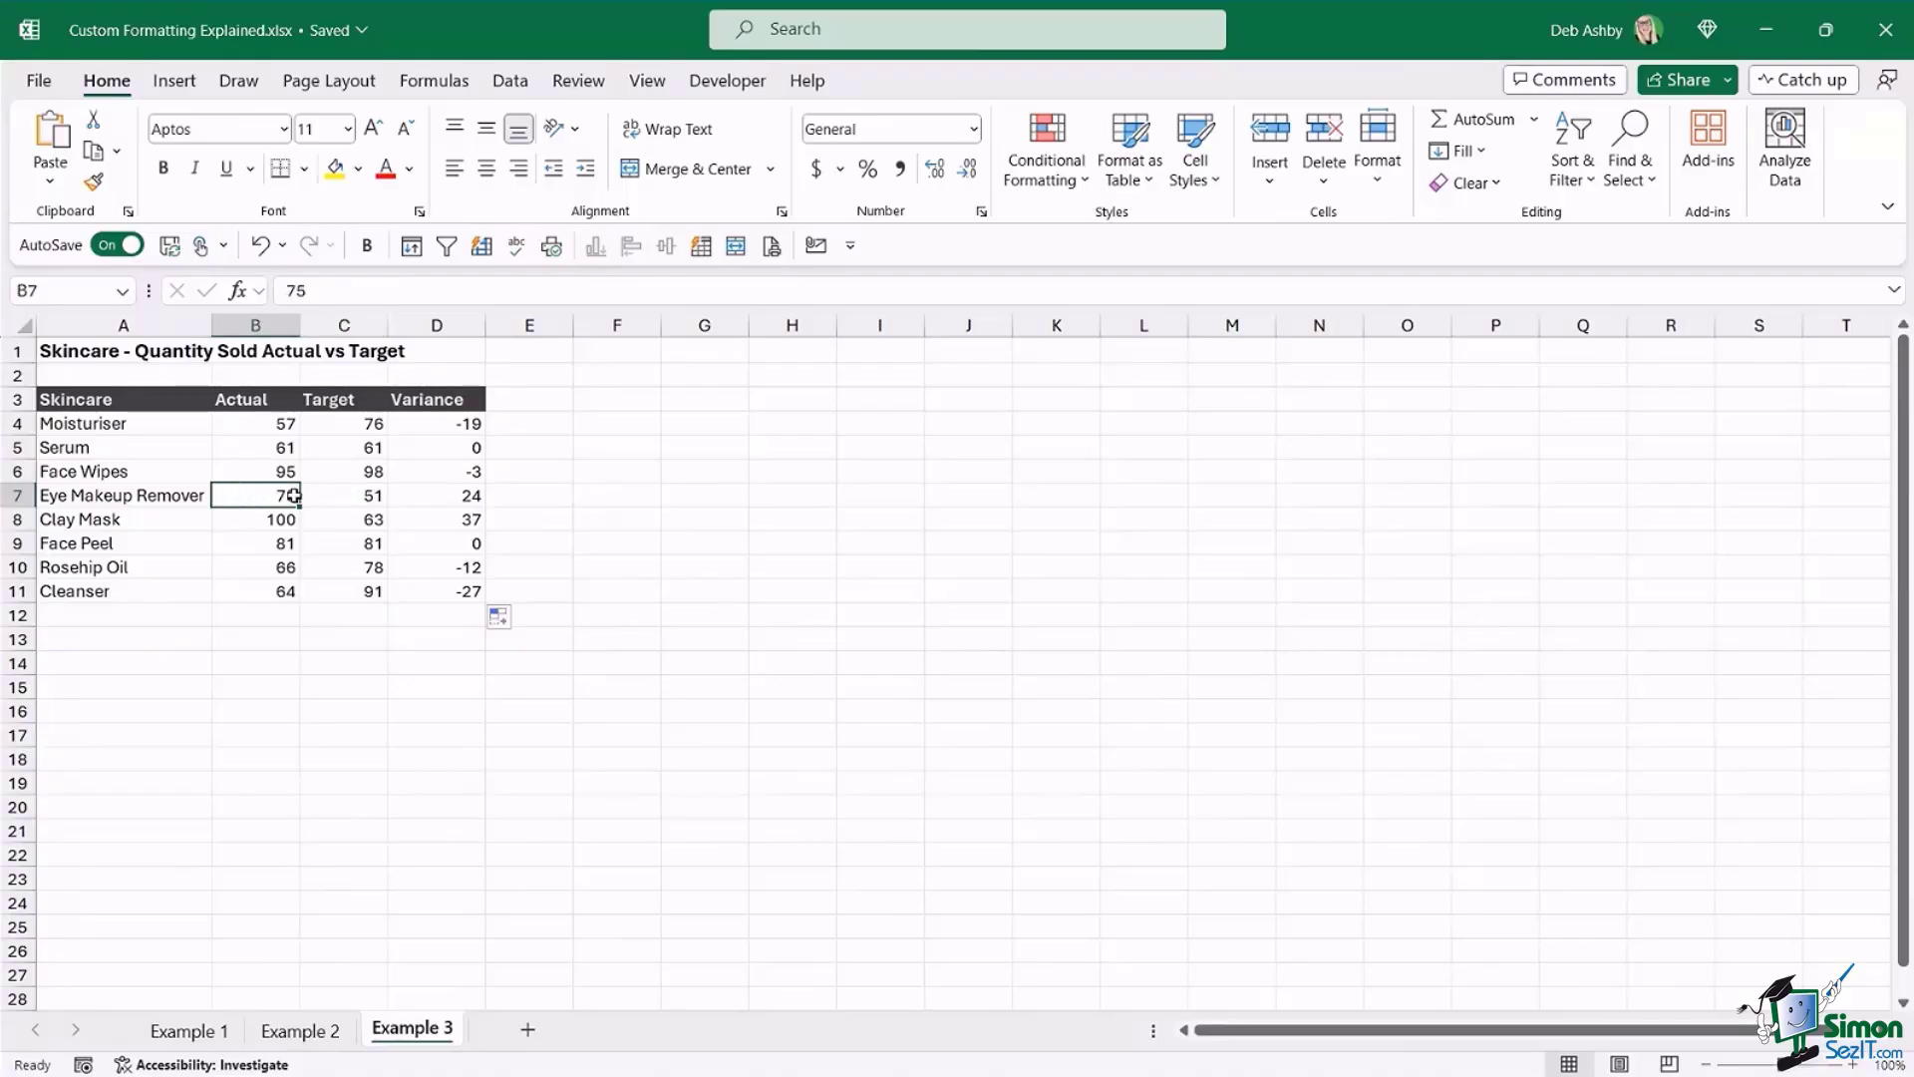
{"action": "left_click", "coordinate": [194, 496]}
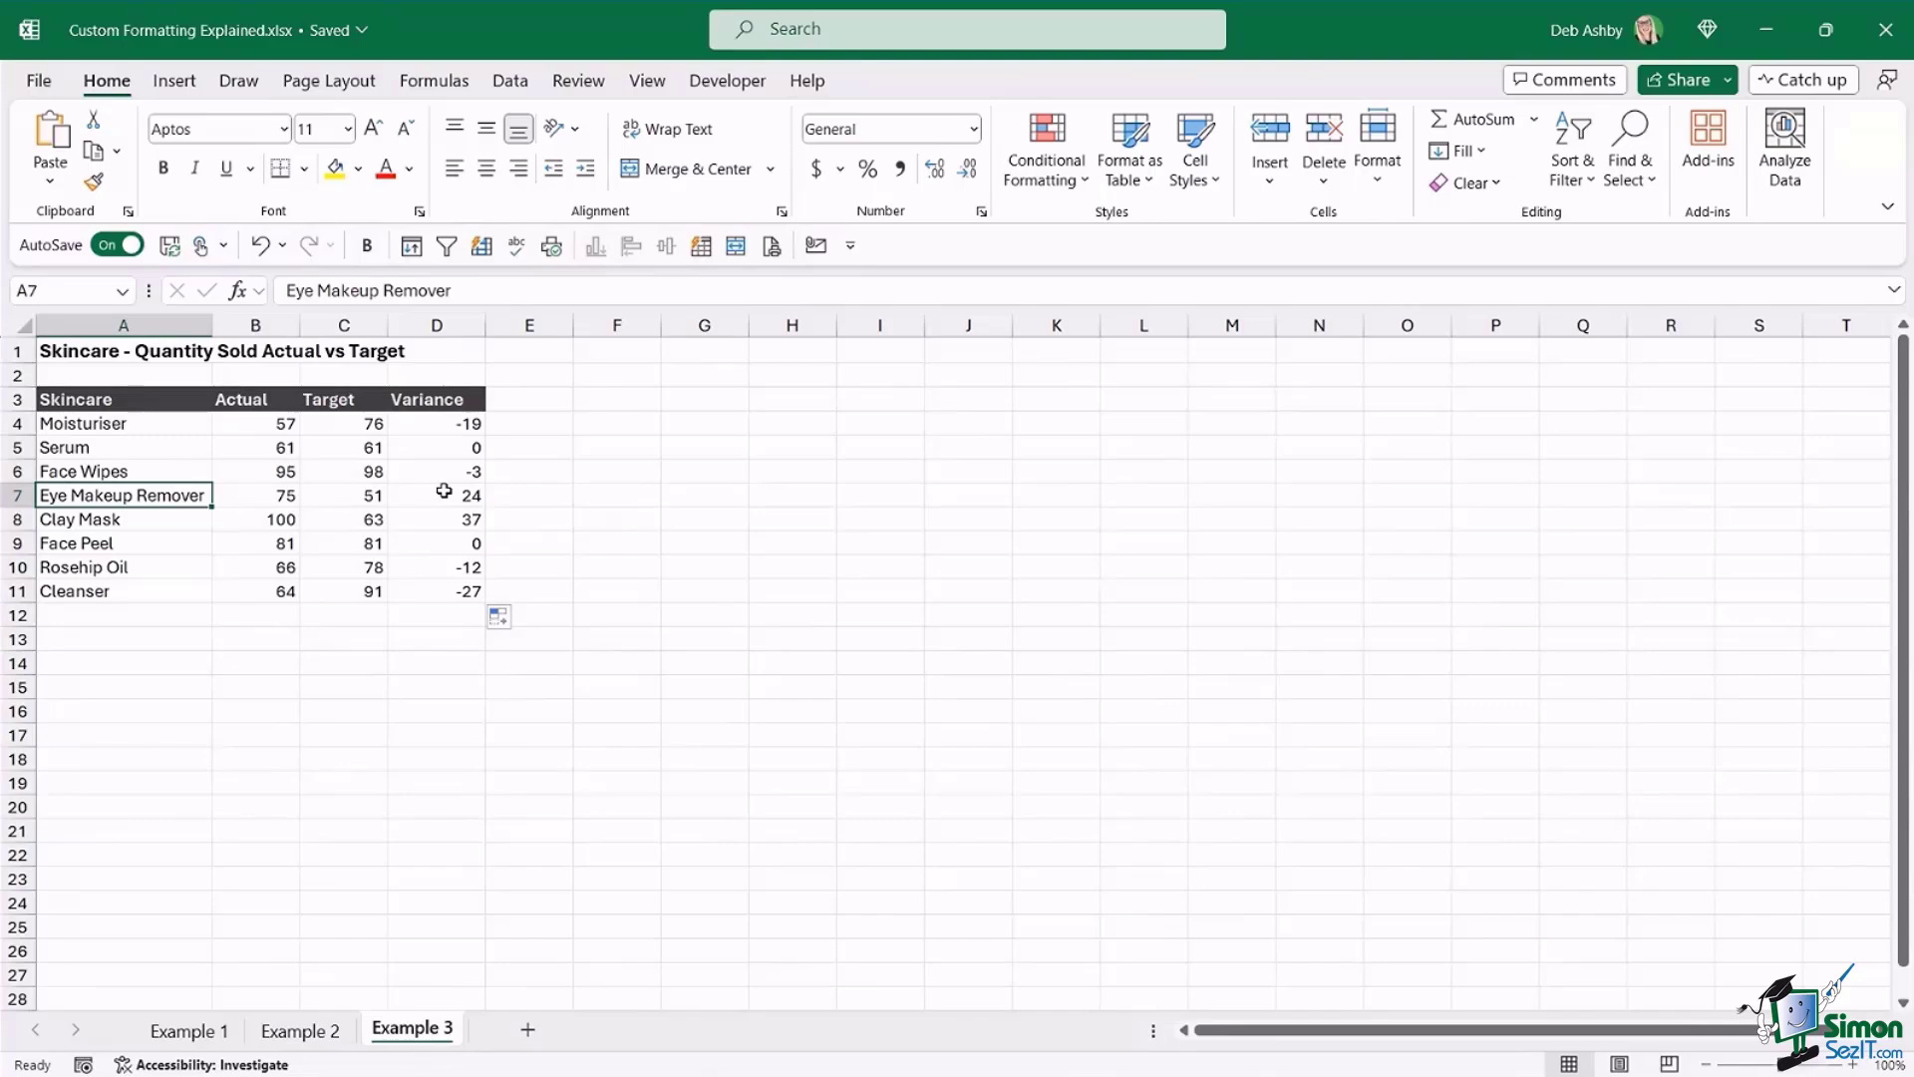
- Replace the General format of the variances in D4:D11 with a custom code whose positive section is [Color10]0" ▲"
{"action": "left_click_drag", "start_coordinate": [433, 425], "coordinate": [430, 591]}
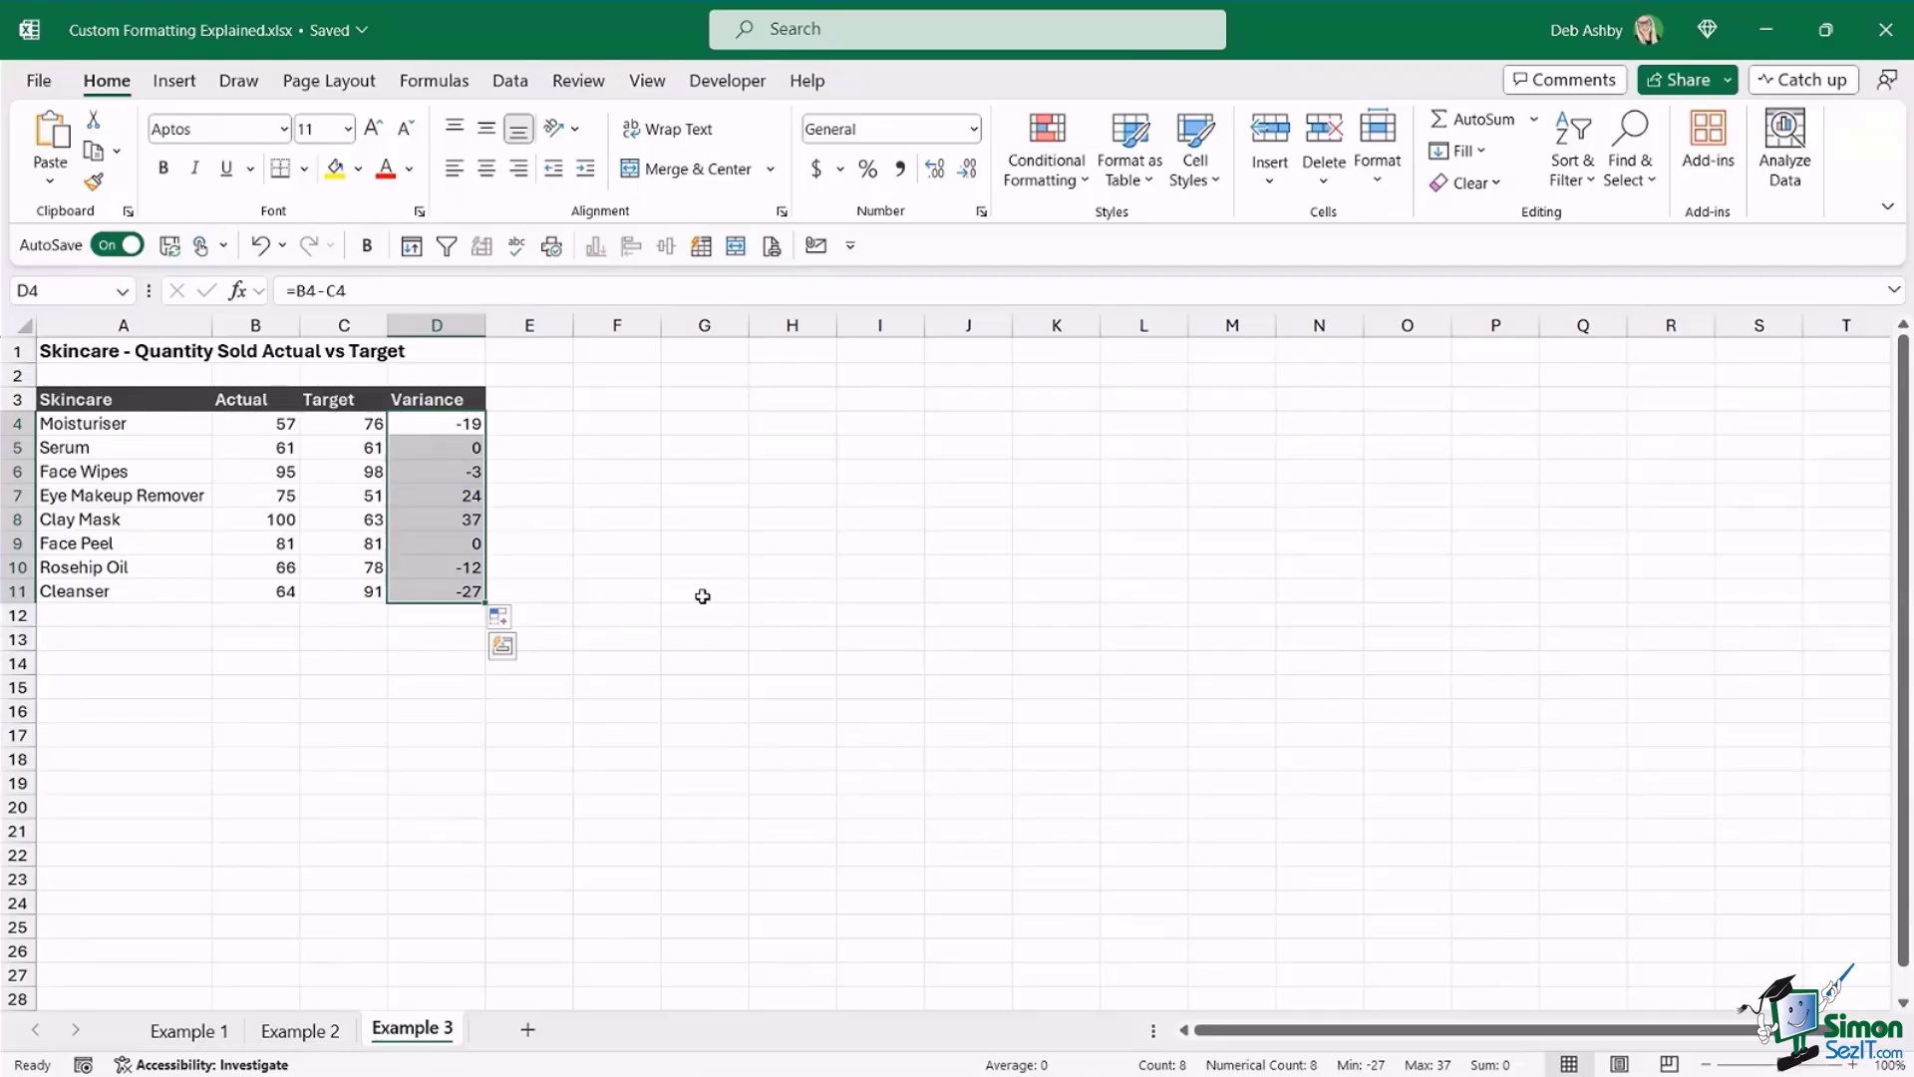
{"action": "key", "text": "ctrl+1"}
{"action": "left_click_drag", "start_coordinate": [629, 170], "coordinate": [775, 185]}
{"action": "left_click", "coordinate": [489, 444]}
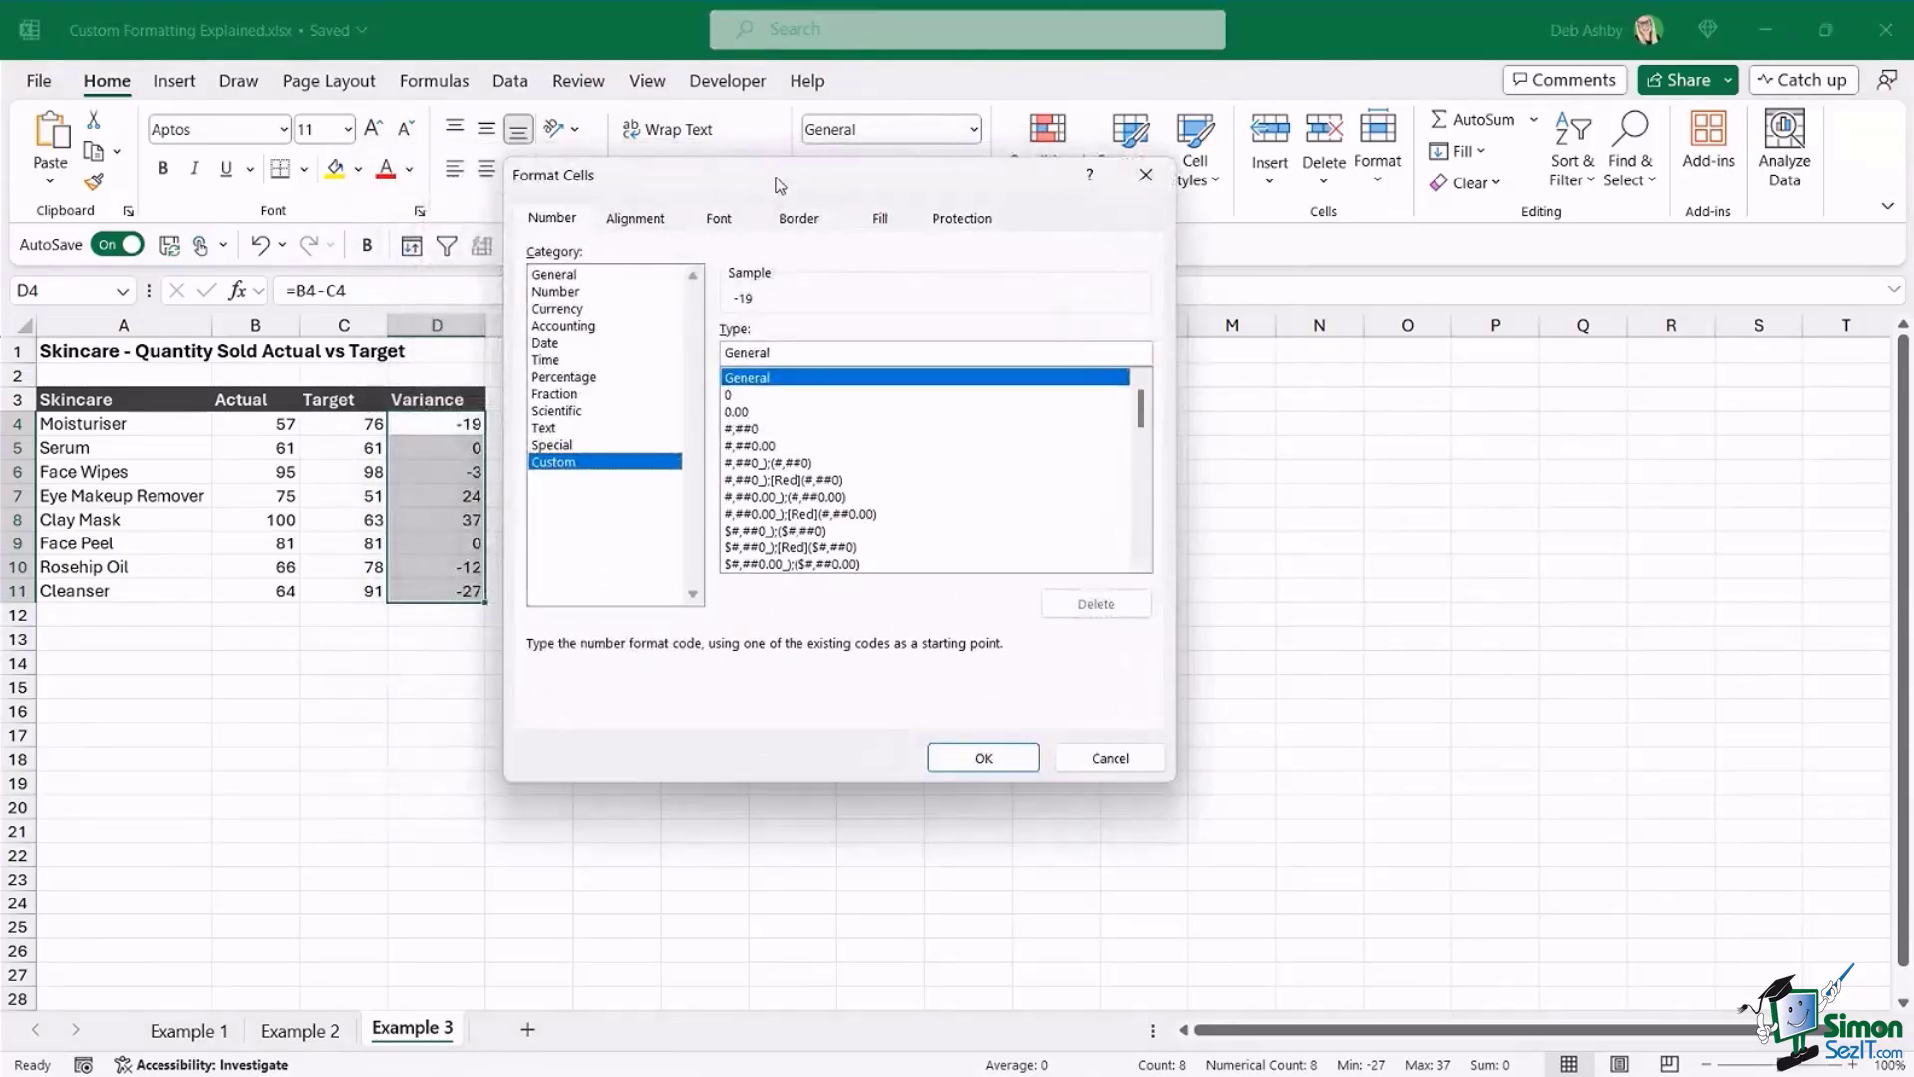
{"action": "double_click", "coordinate": [783, 351]}
{"action": "key", "text": "BackSpace"}
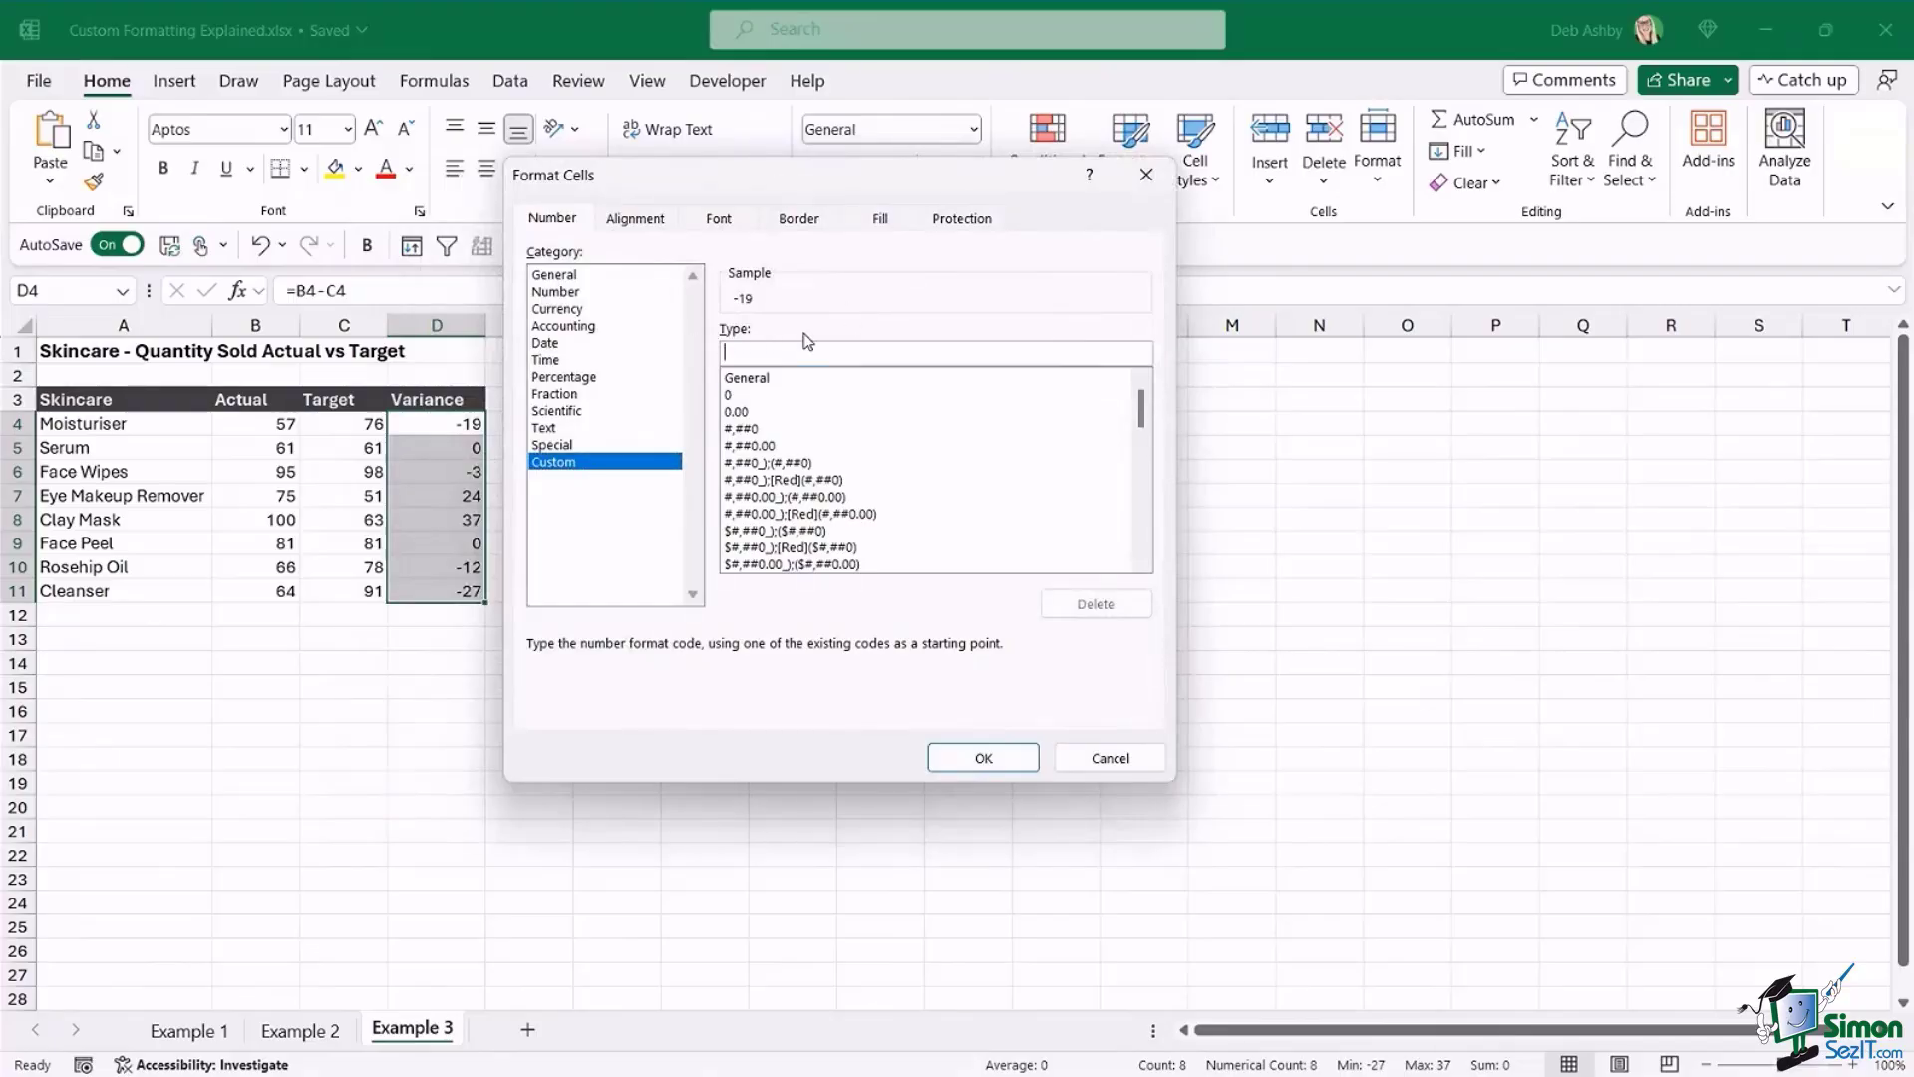
{"action": "left_click_drag", "start_coordinate": [726, 179], "coordinate": [801, 215]}
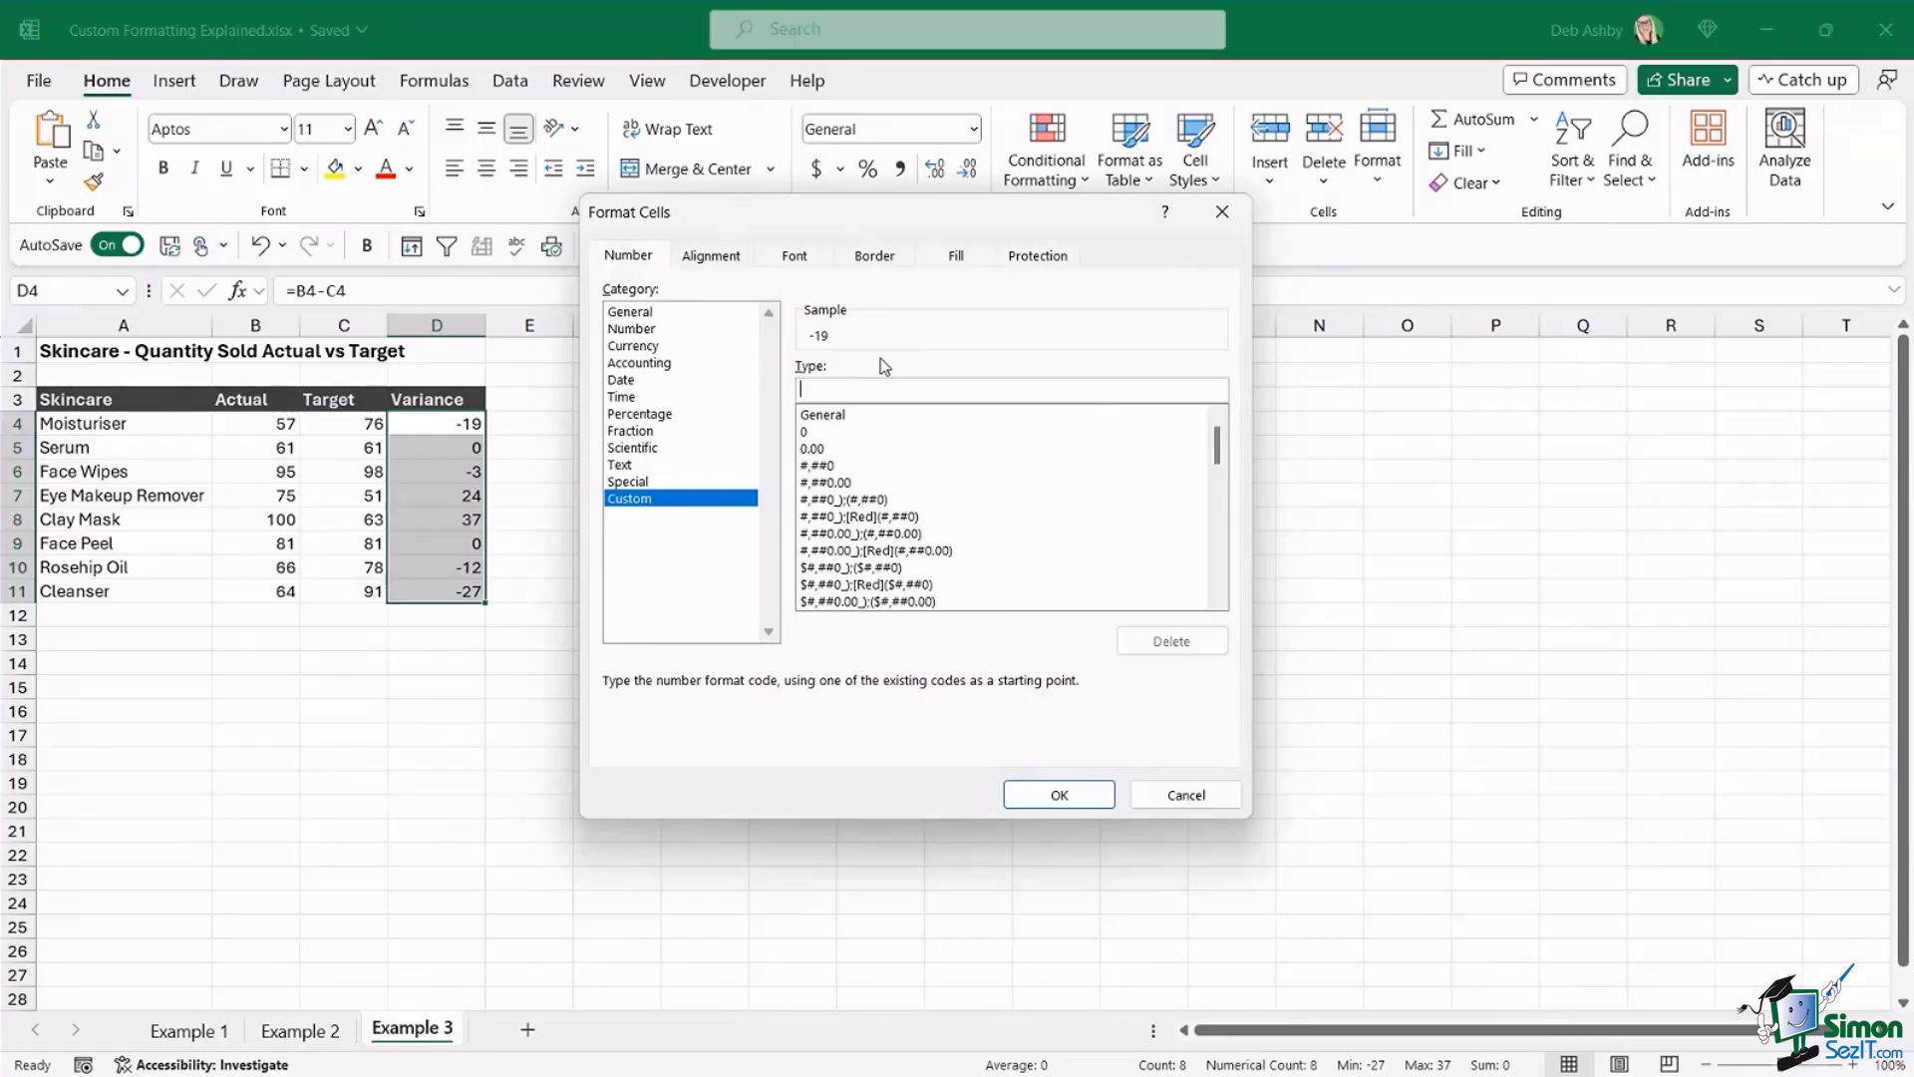
{"action": "type", "text": "[Color10]"}
{"action": "type", "text": "0"}
{"action": "key", "text": "BackSpace"}
{"action": "type", "text": "\""}
{"action": "type", "text": "▲"}
{"action": "type", "text": "\""}
- Add the negative section [Red]0" ▼" to the custom code and apply it to D4:D11
{"action": "type", "text": ";"}
{"action": "type", "text": "[Red]0\""}
{"action": "type", "text": "▼\""}
{"action": "left_click", "coordinate": [1027, 795]}
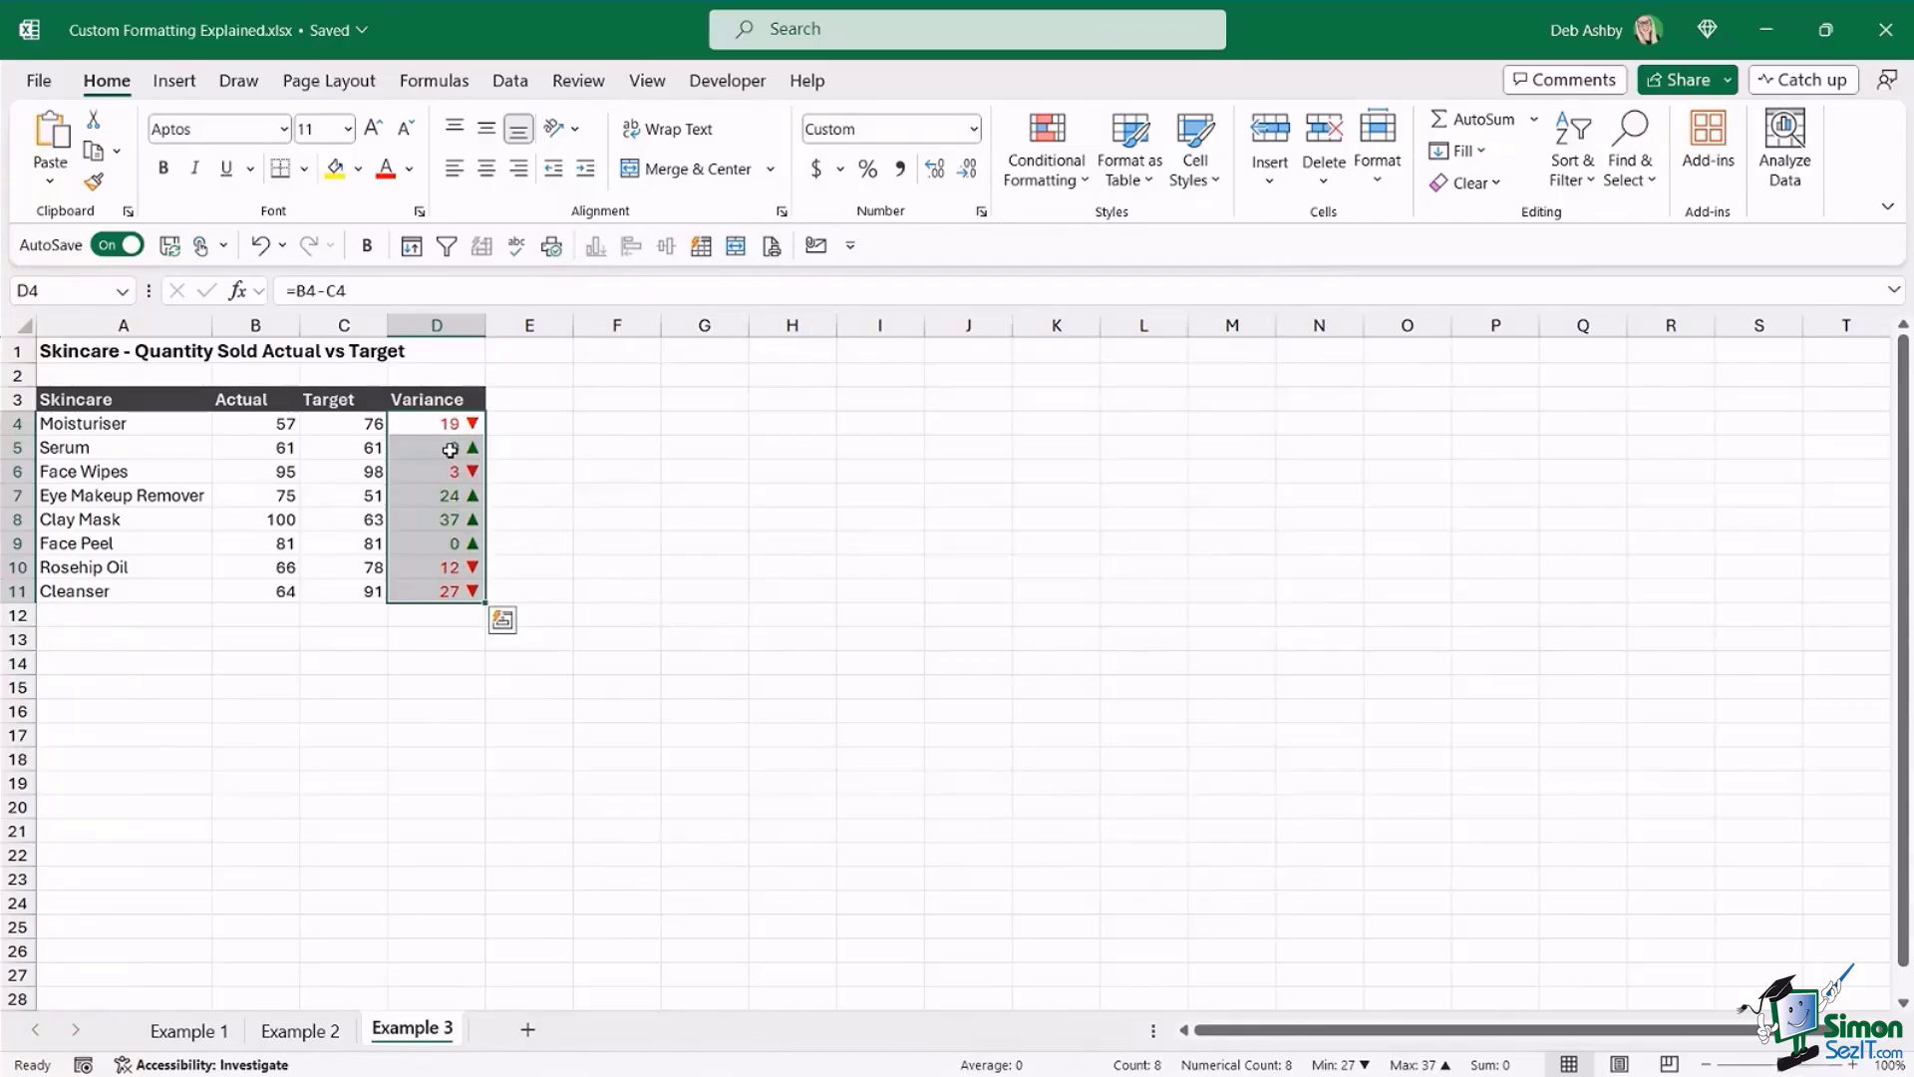
- Compare the variance arrows in D4:D11 with the directional icon sets offered by Conditional Formatting
{"action": "left_click", "coordinate": [547, 444]}
{"action": "left_click_drag", "start_coordinate": [443, 424], "coordinate": [439, 596]}
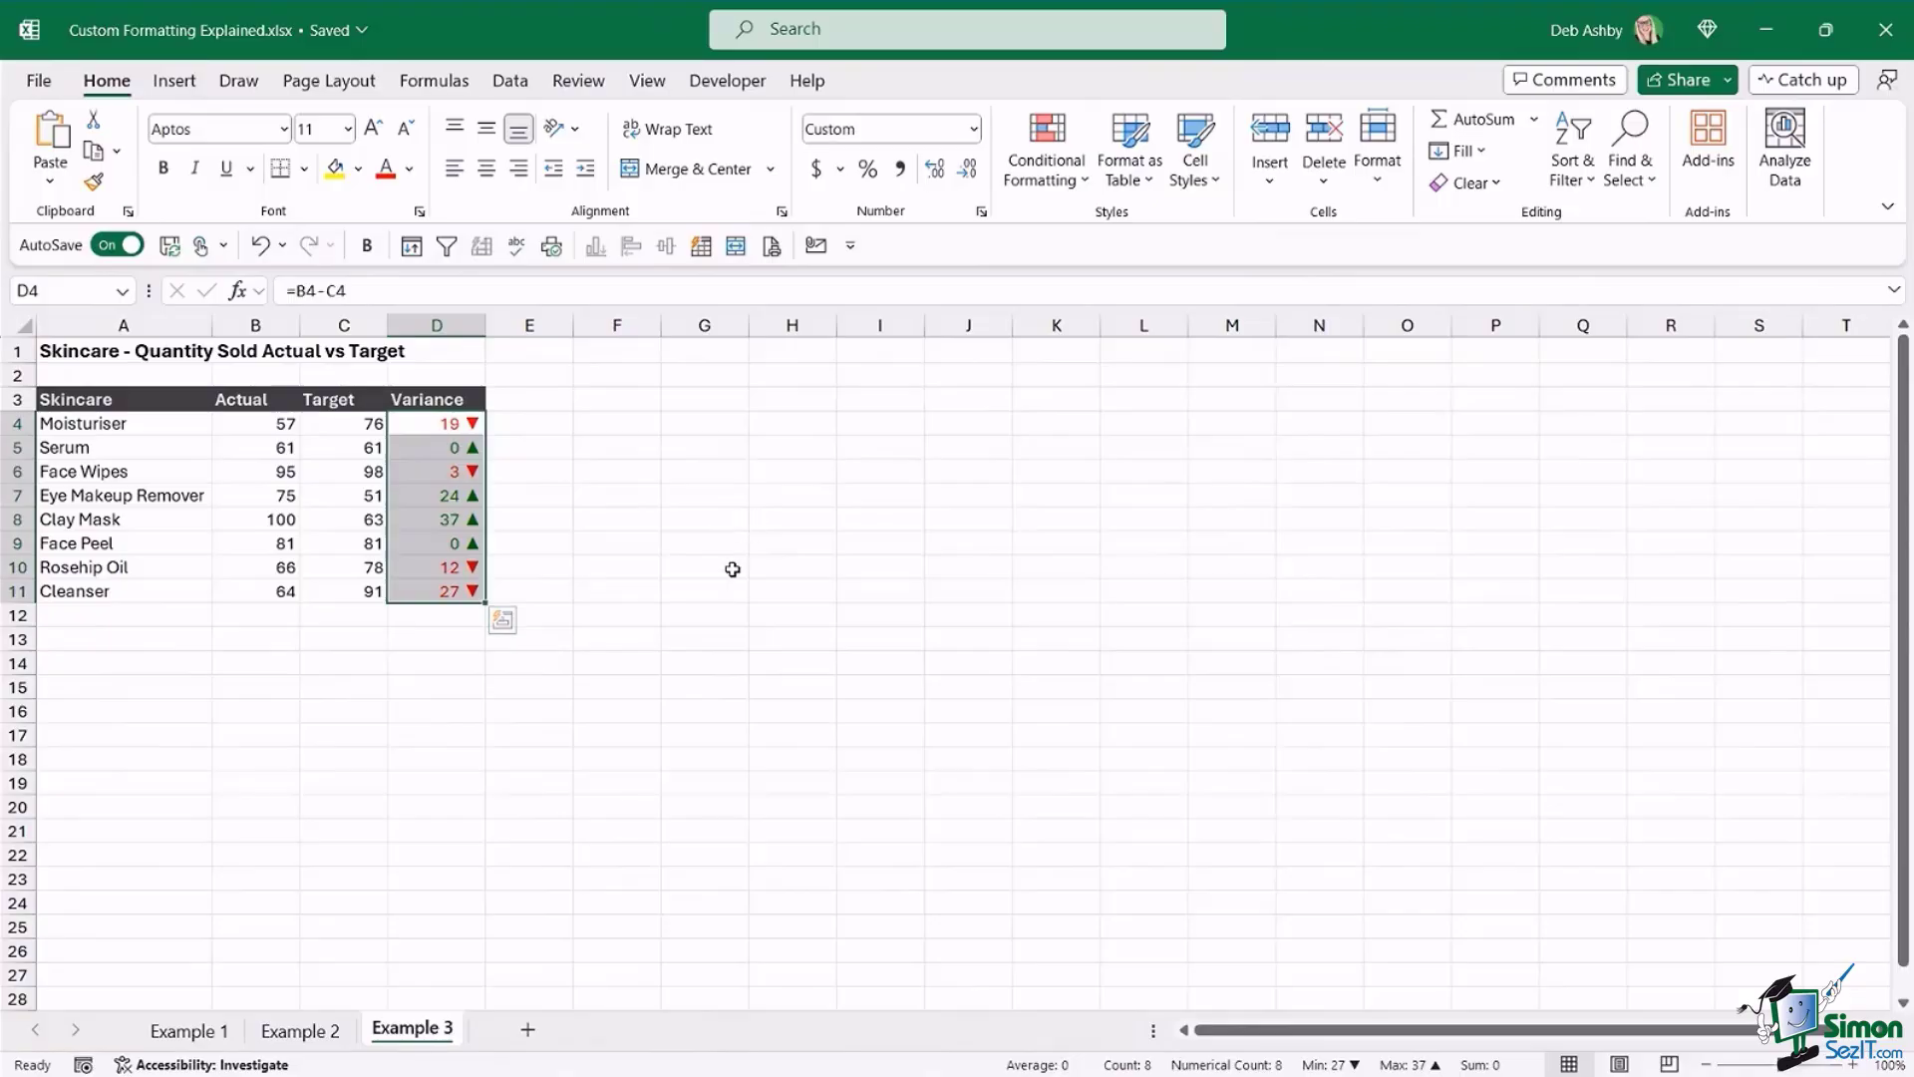
{"action": "left_click", "coordinate": [610, 448]}
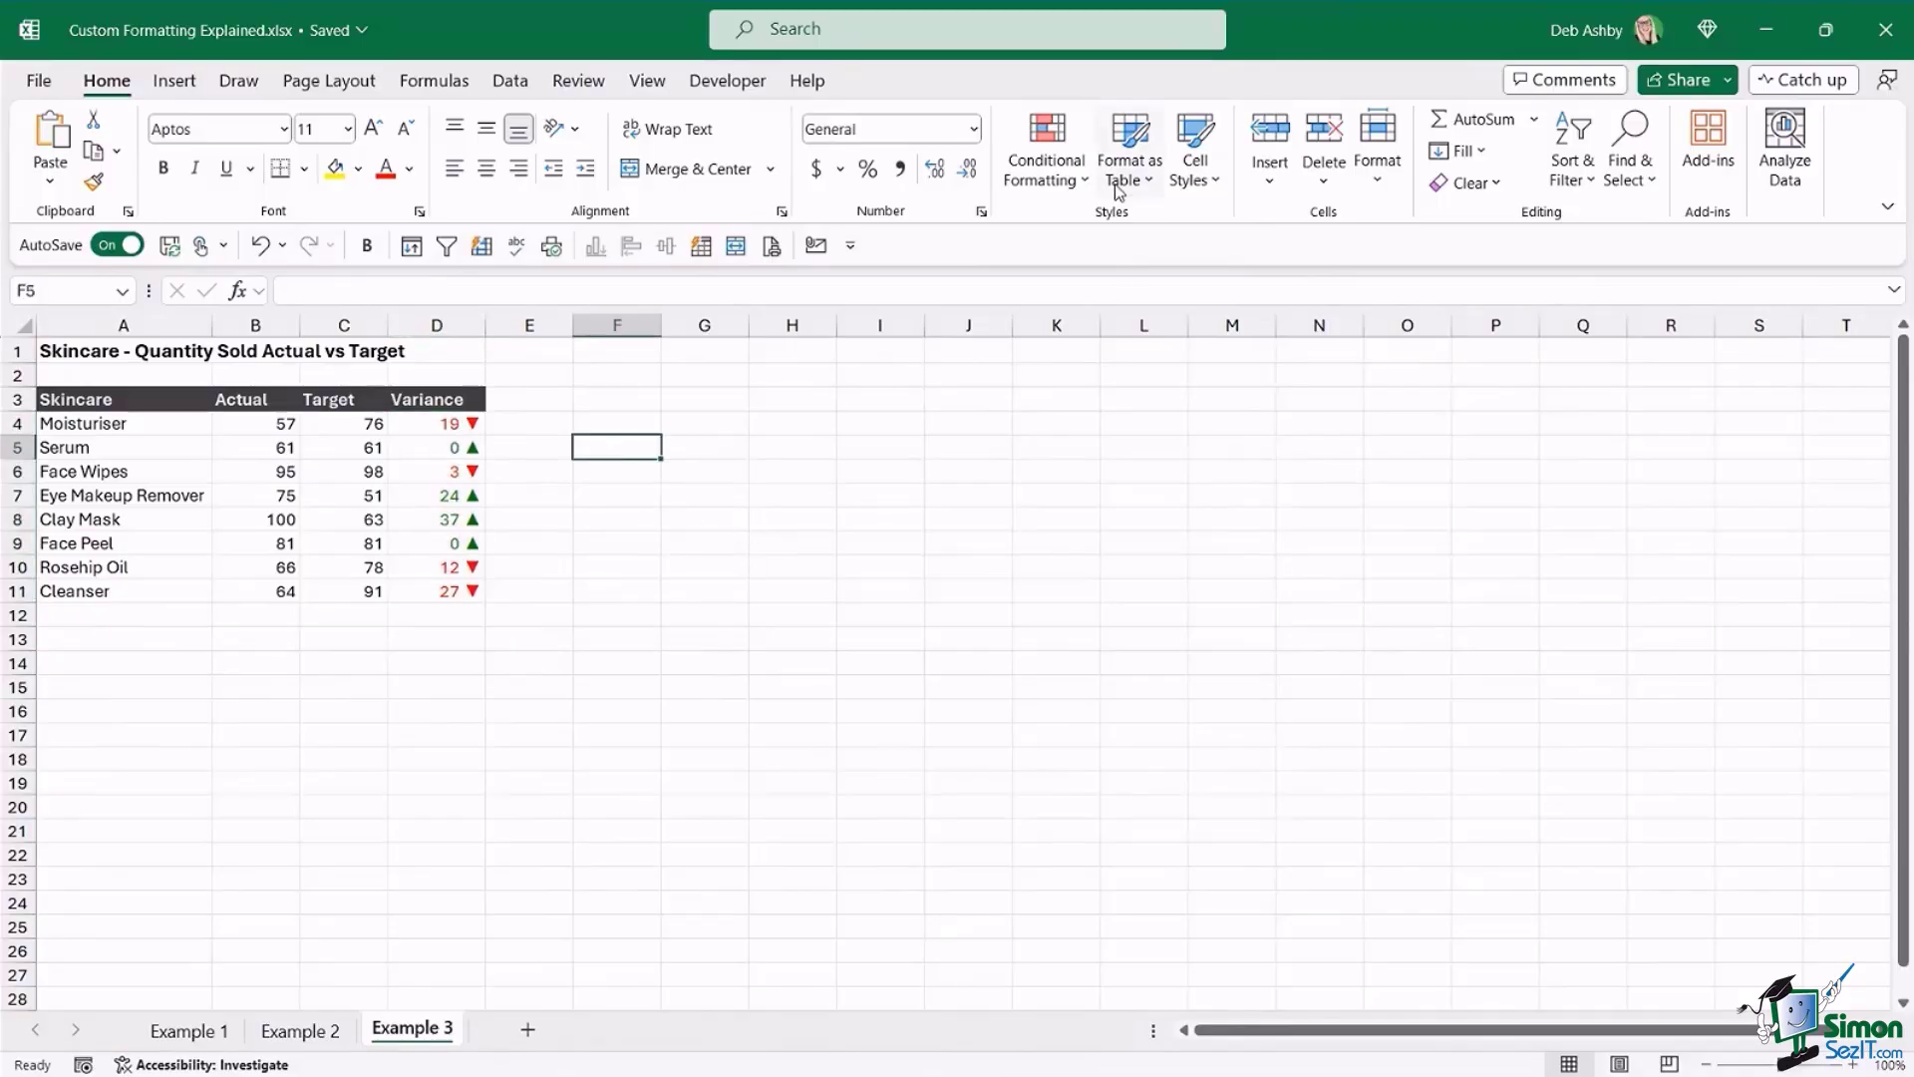
{"action": "left_click", "coordinate": [1075, 184]}
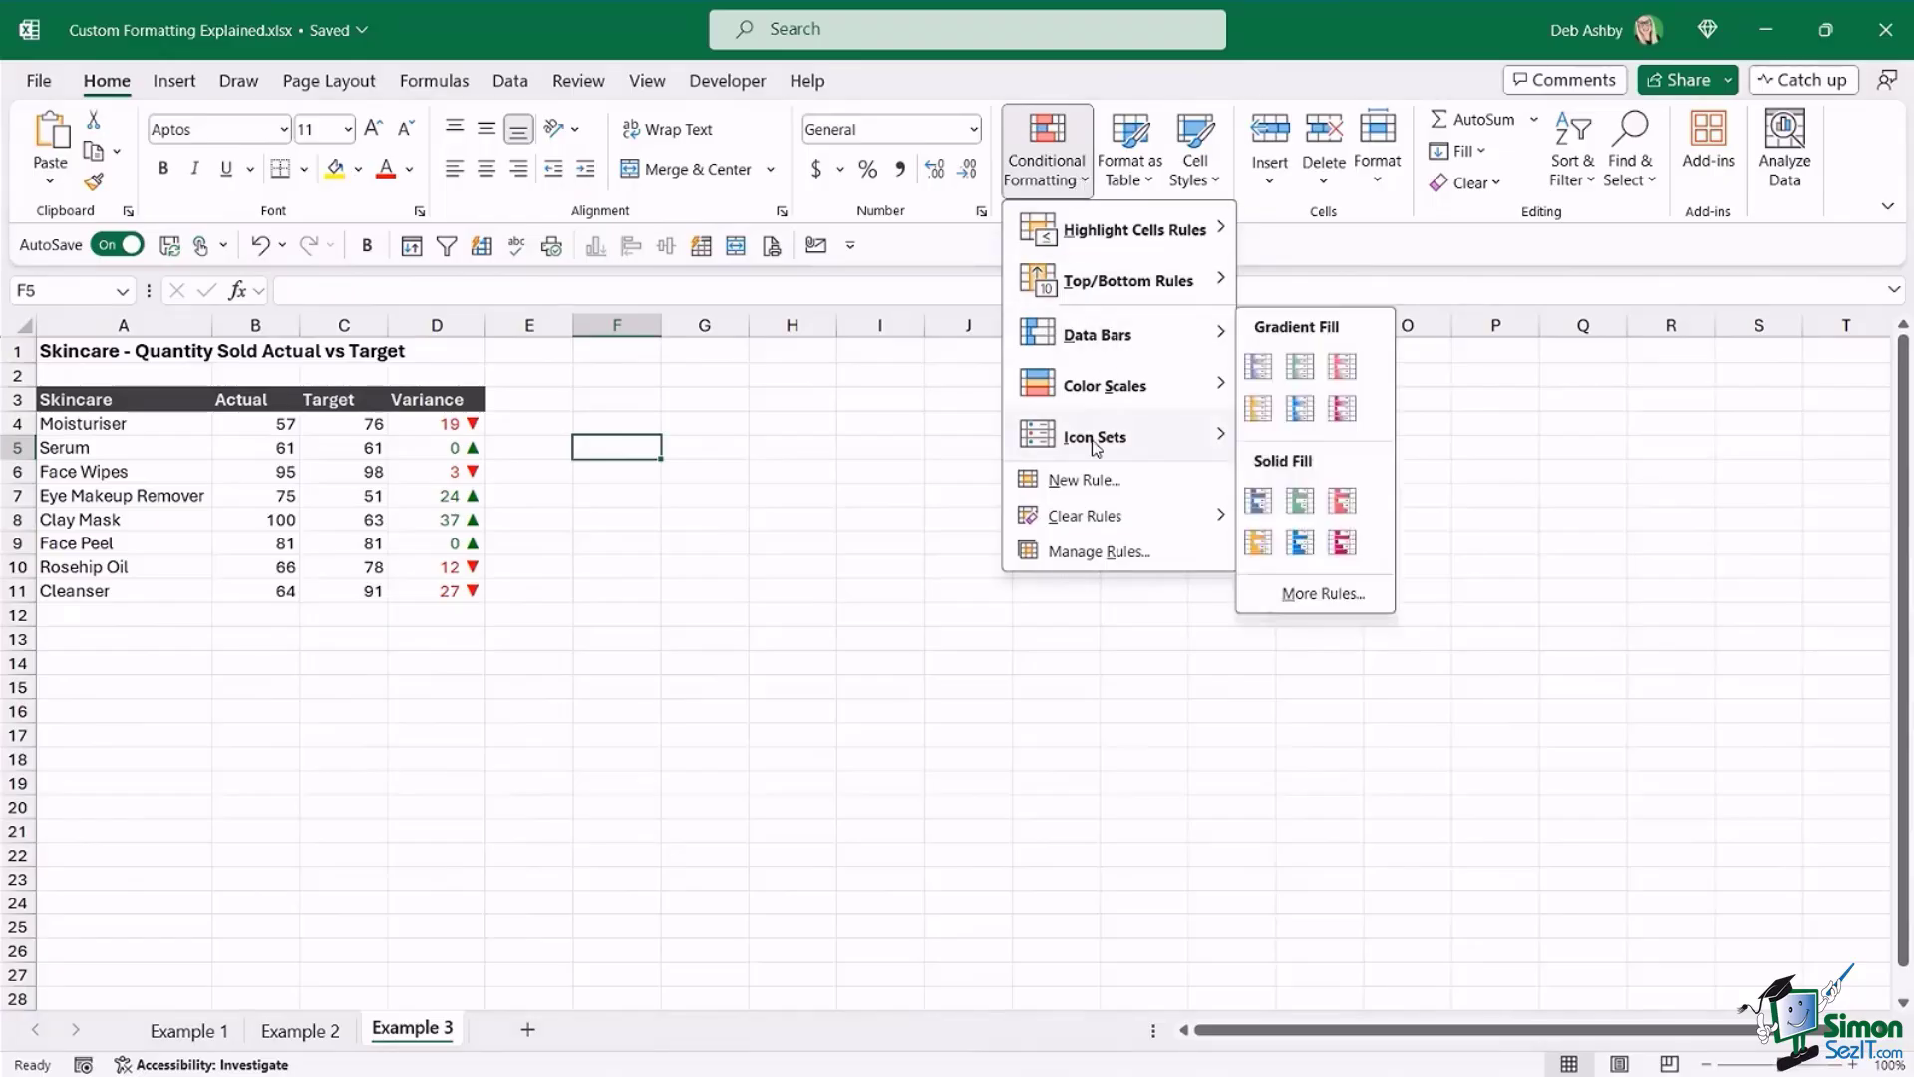
{"action": "mouse_move", "coordinate": [1097, 437]}
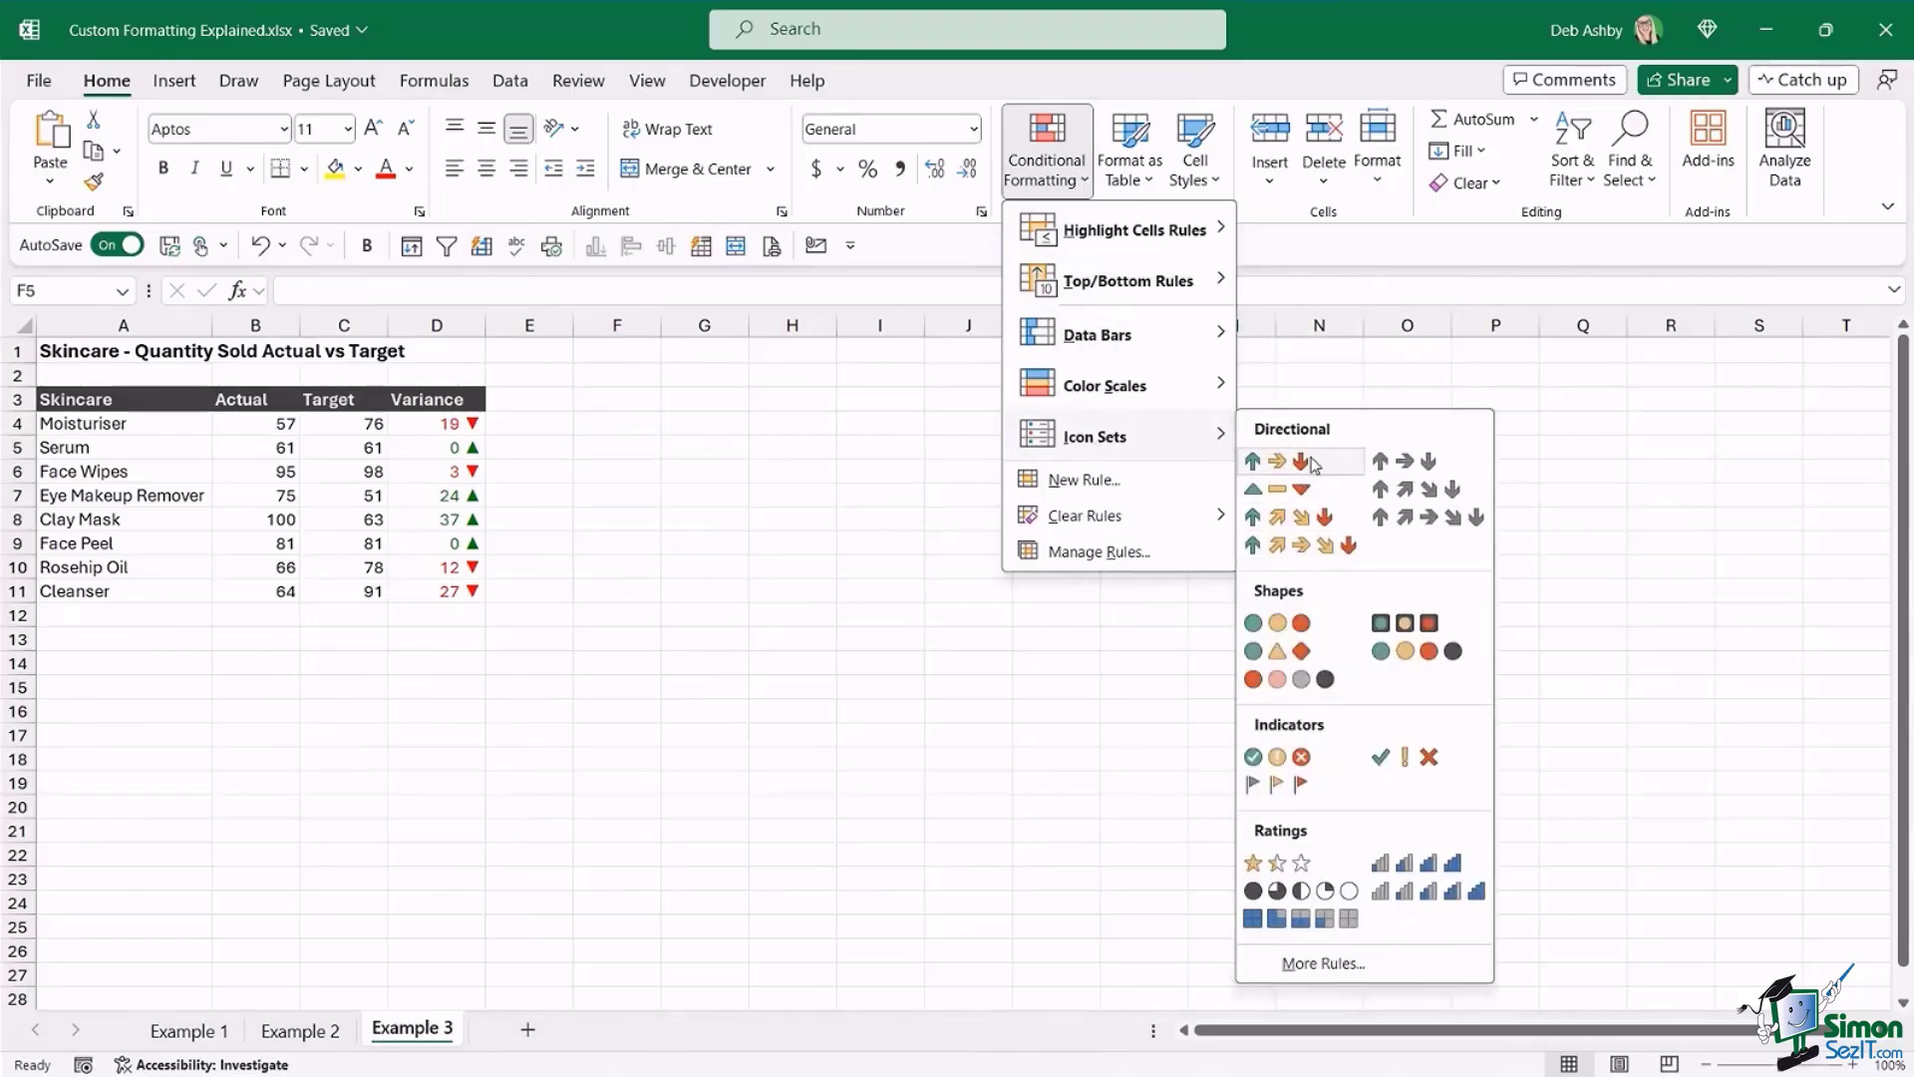
{"action": "left_click", "coordinate": [792, 416]}
{"action": "left_click", "coordinate": [794, 394]}
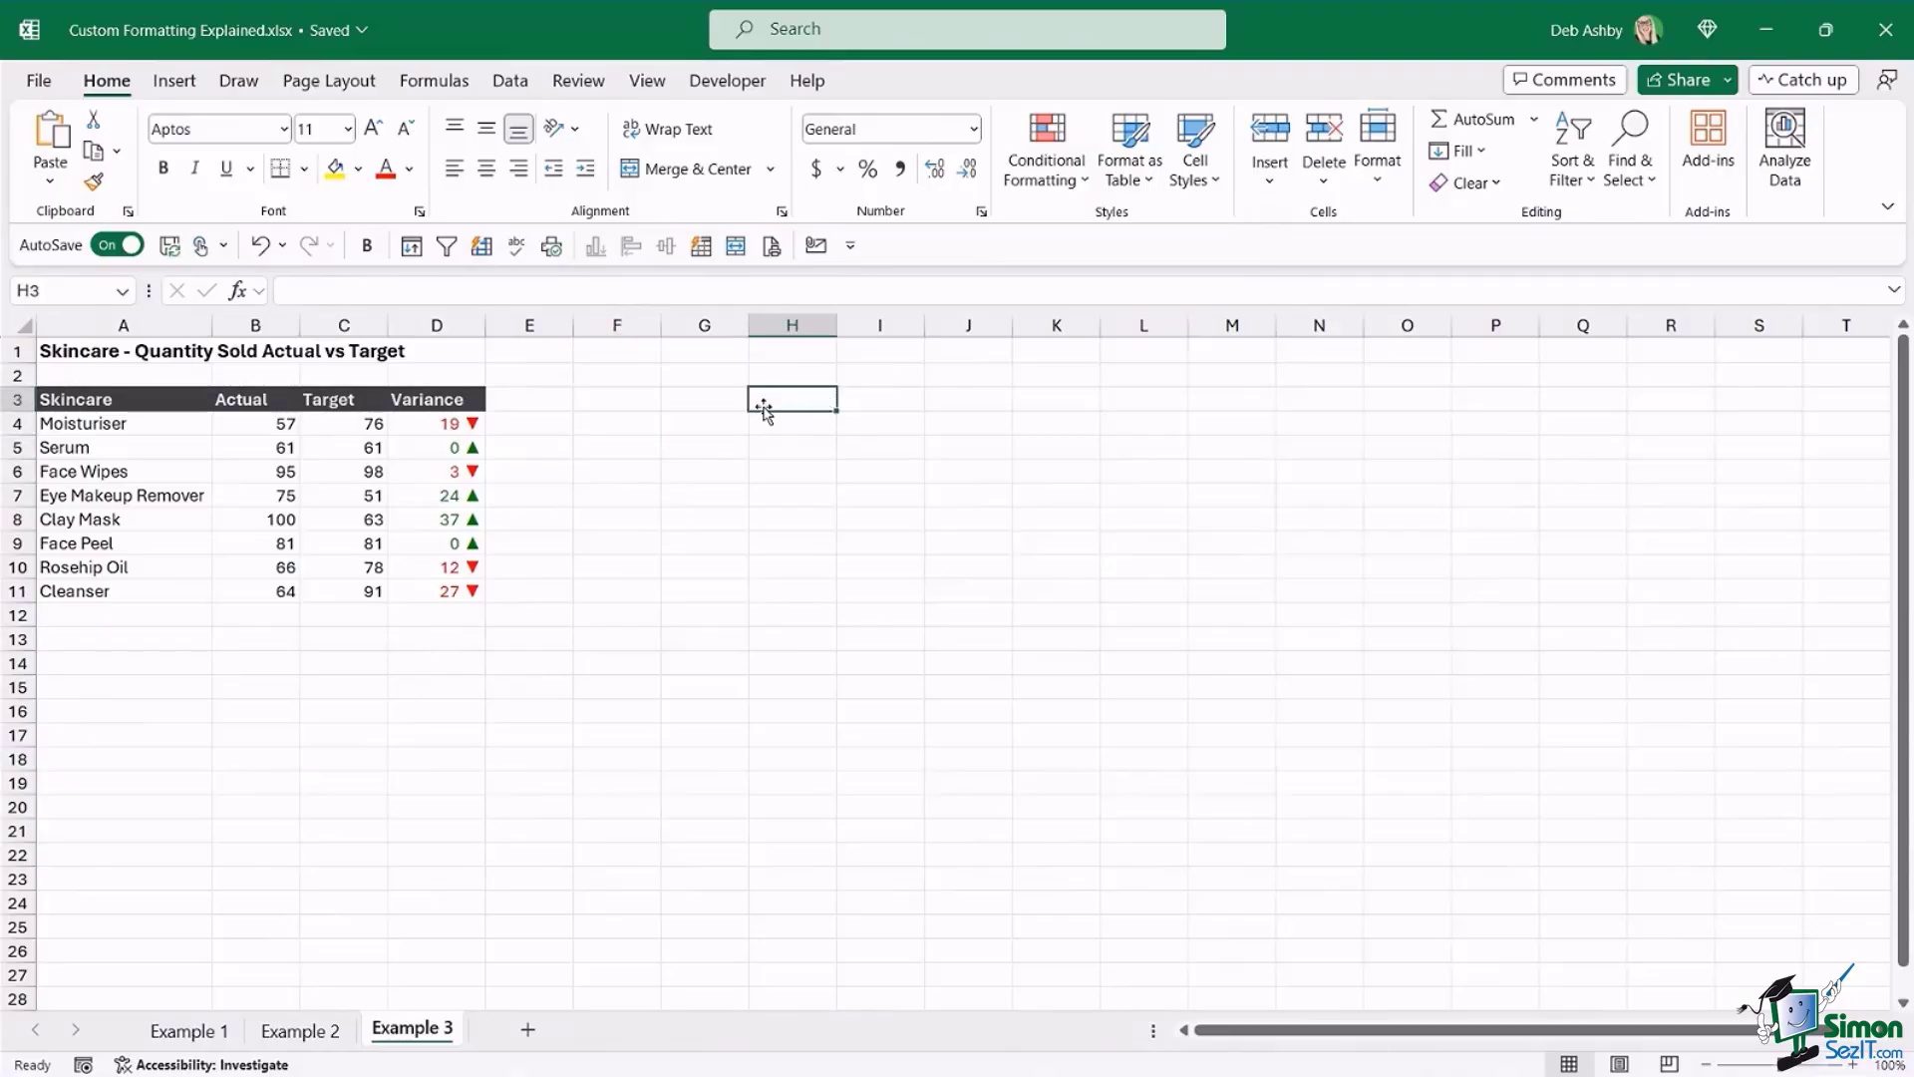
{"action": "left_click_drag", "start_coordinate": [416, 427], "coordinate": [419, 592]}
{"action": "left_click", "coordinate": [757, 513]}
{"action": "left_click", "coordinate": [651, 472]}
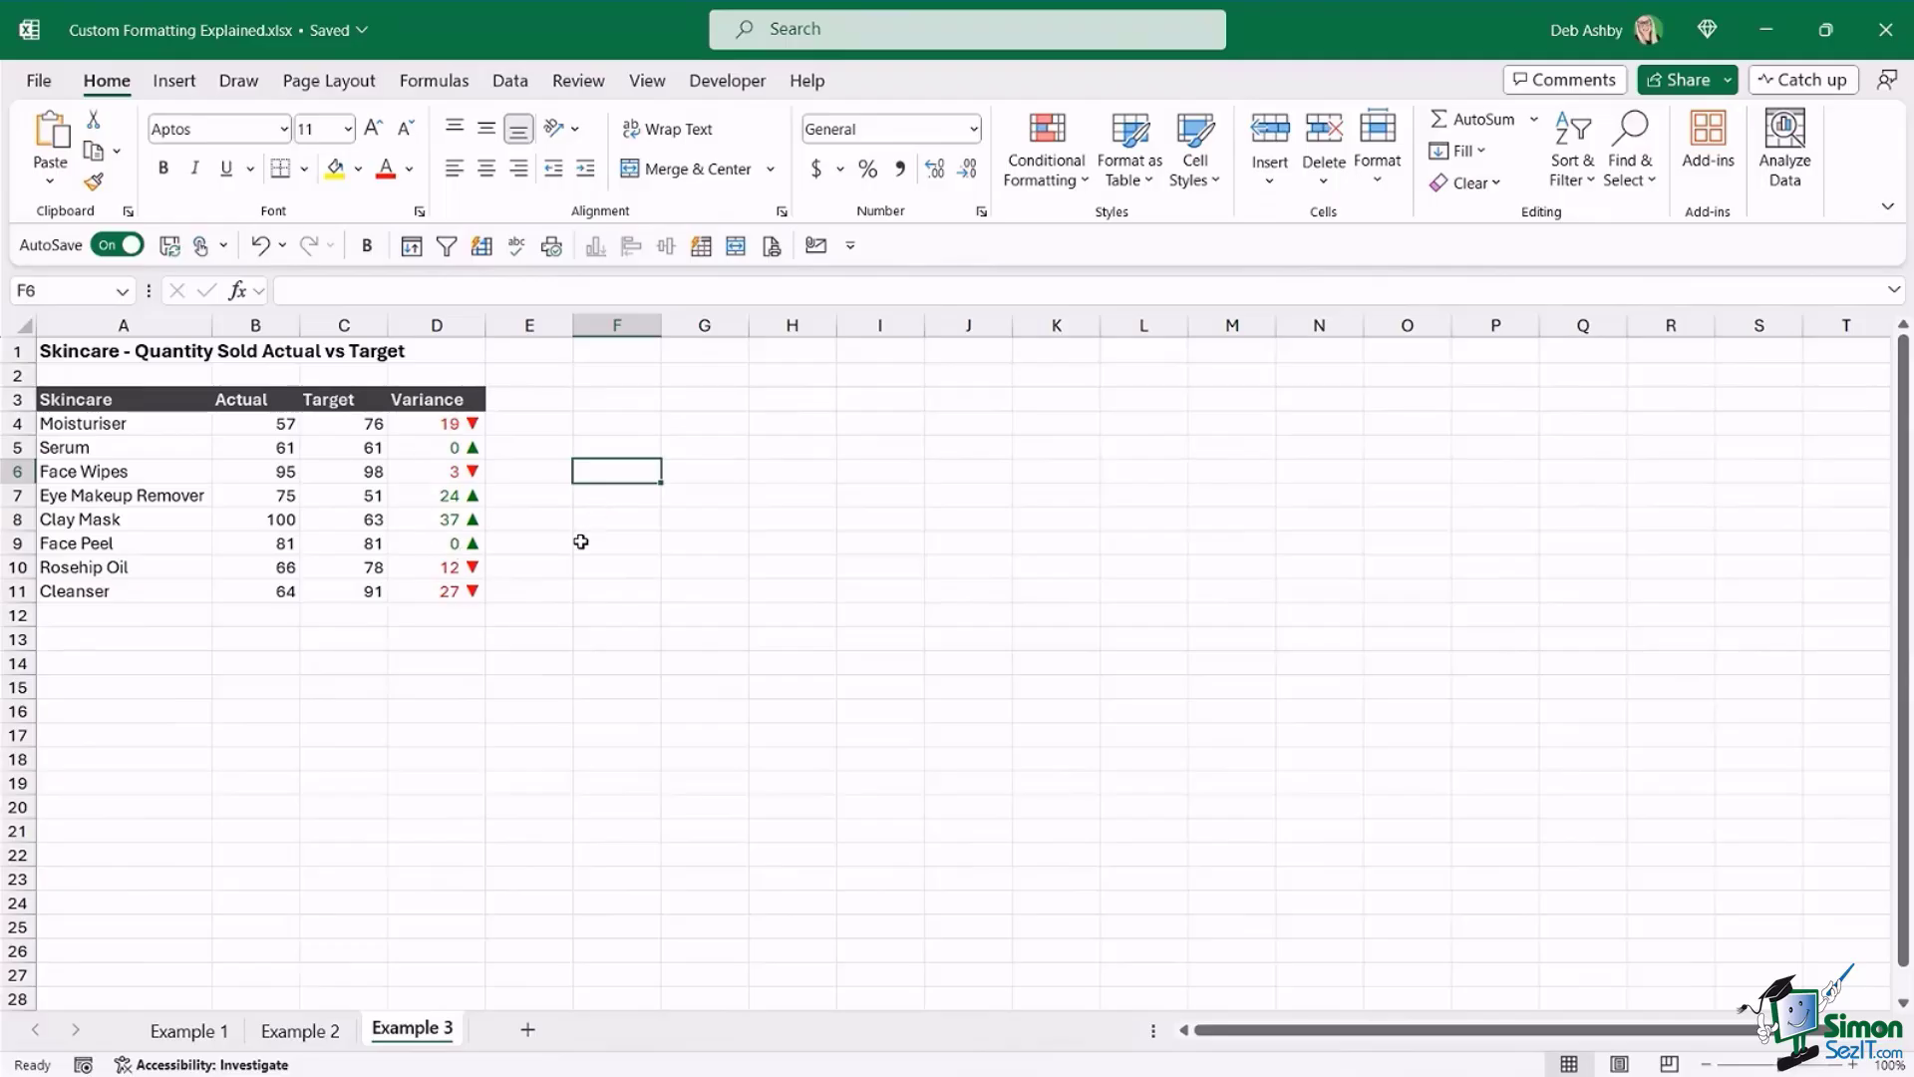
- Examine how Serum's variance in D5 is displayed relative to its target and actual quantities
{"action": "left_click", "coordinate": [427, 450]}
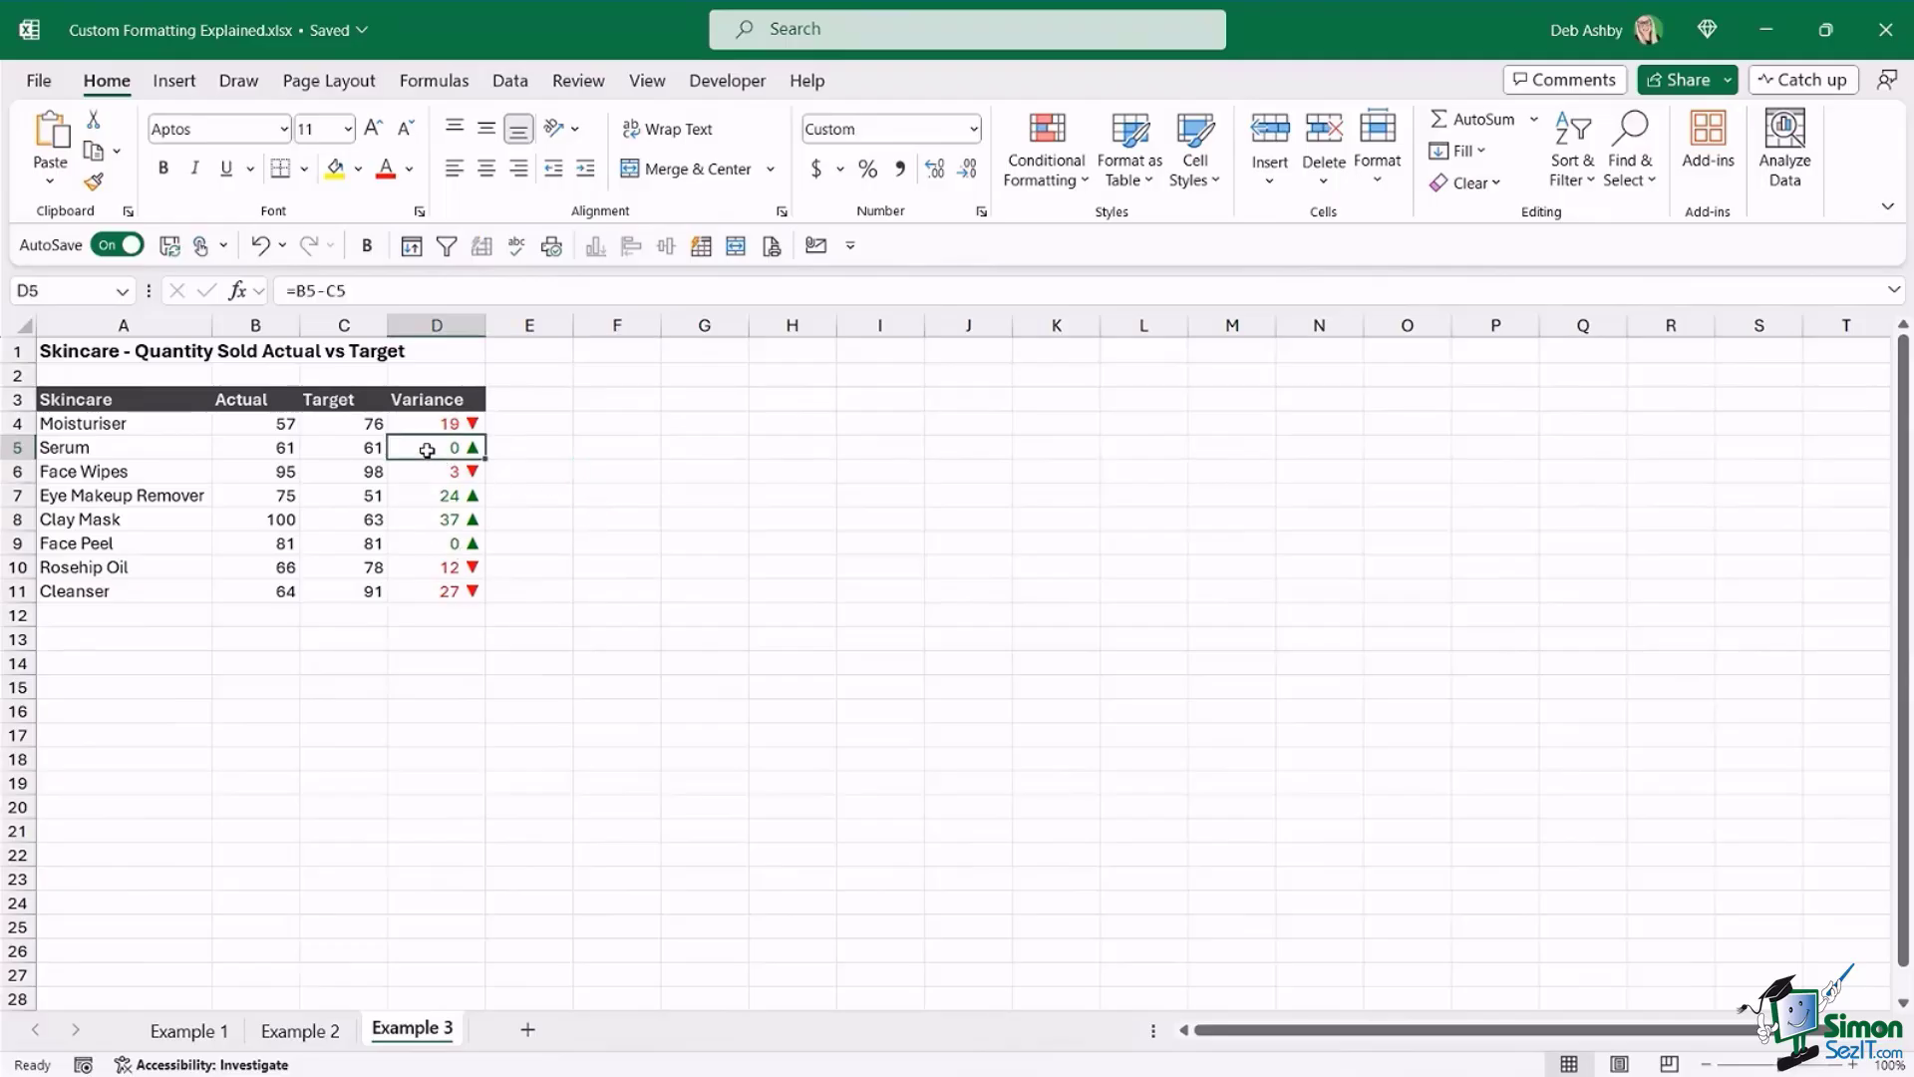
{"action": "left_click", "coordinate": [356, 449]}
{"action": "left_click", "coordinate": [277, 449]}
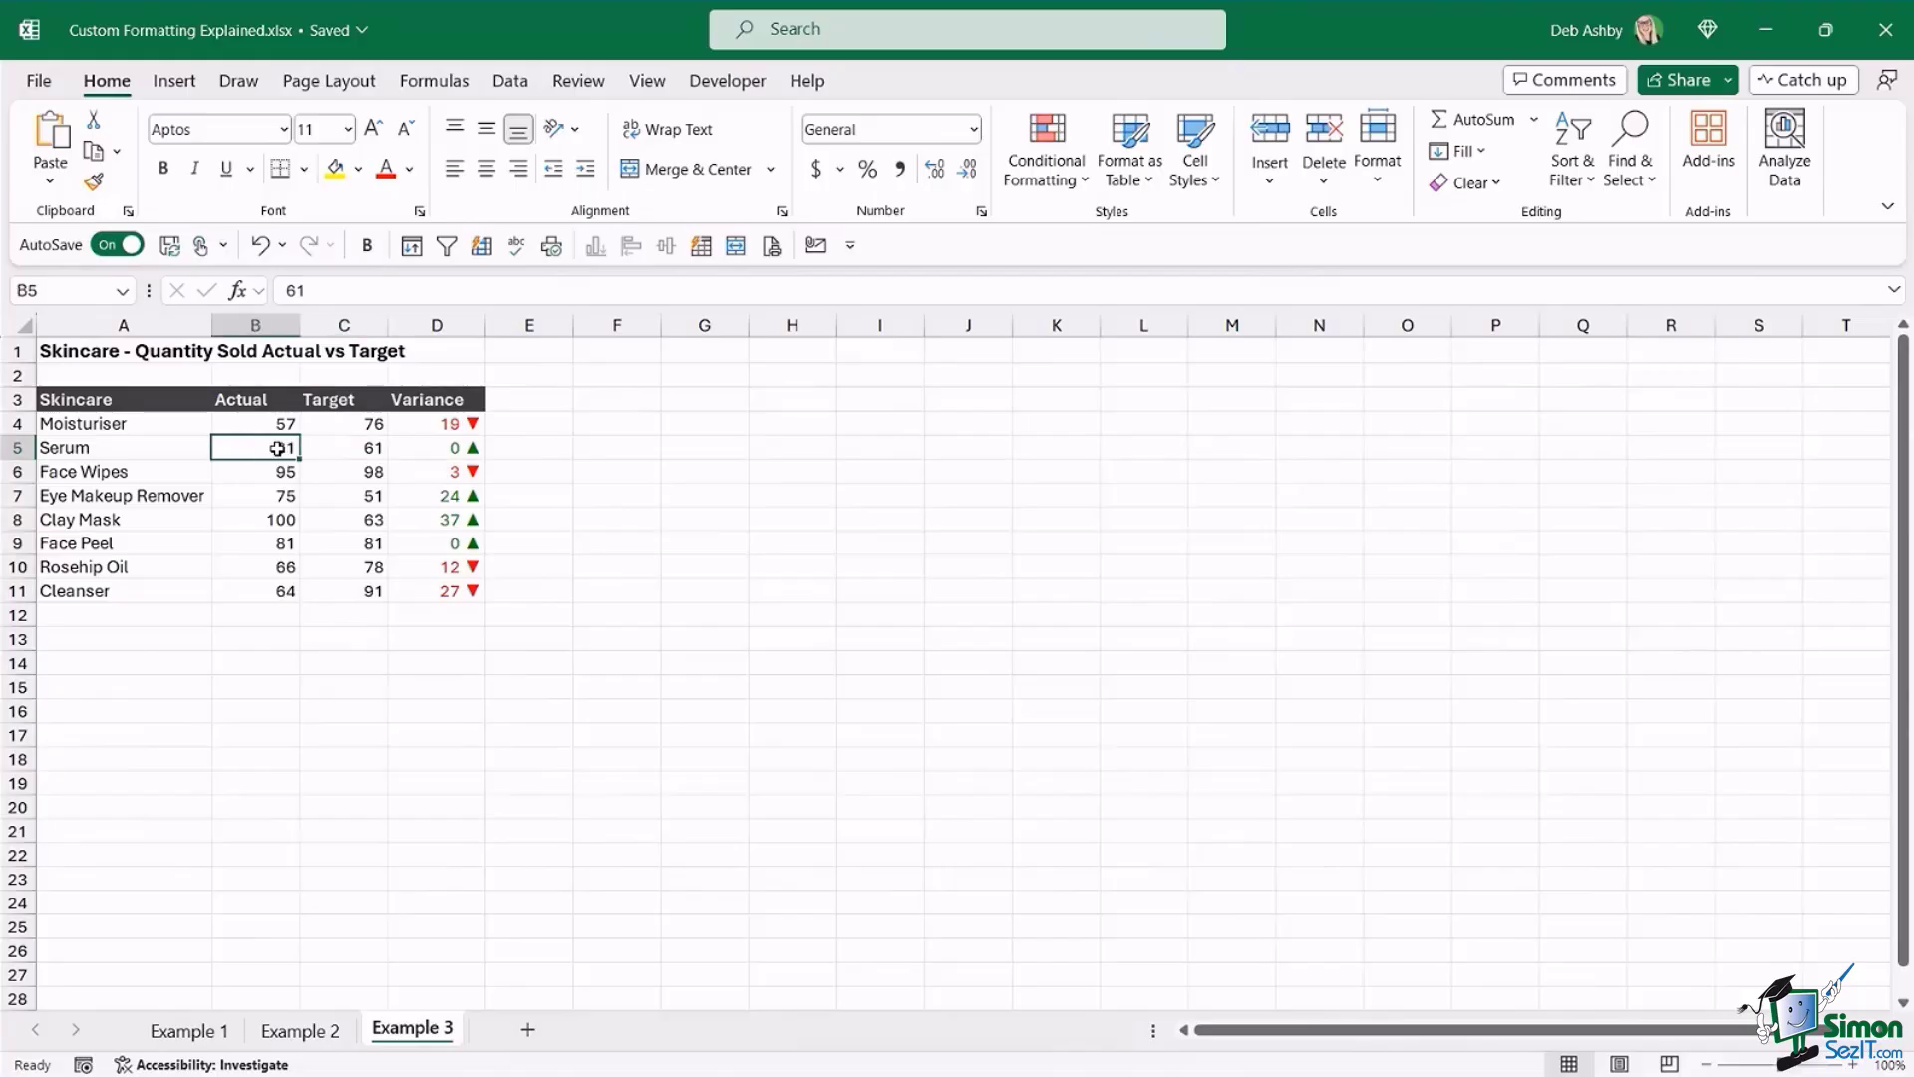
{"action": "left_click", "coordinate": [437, 451]}
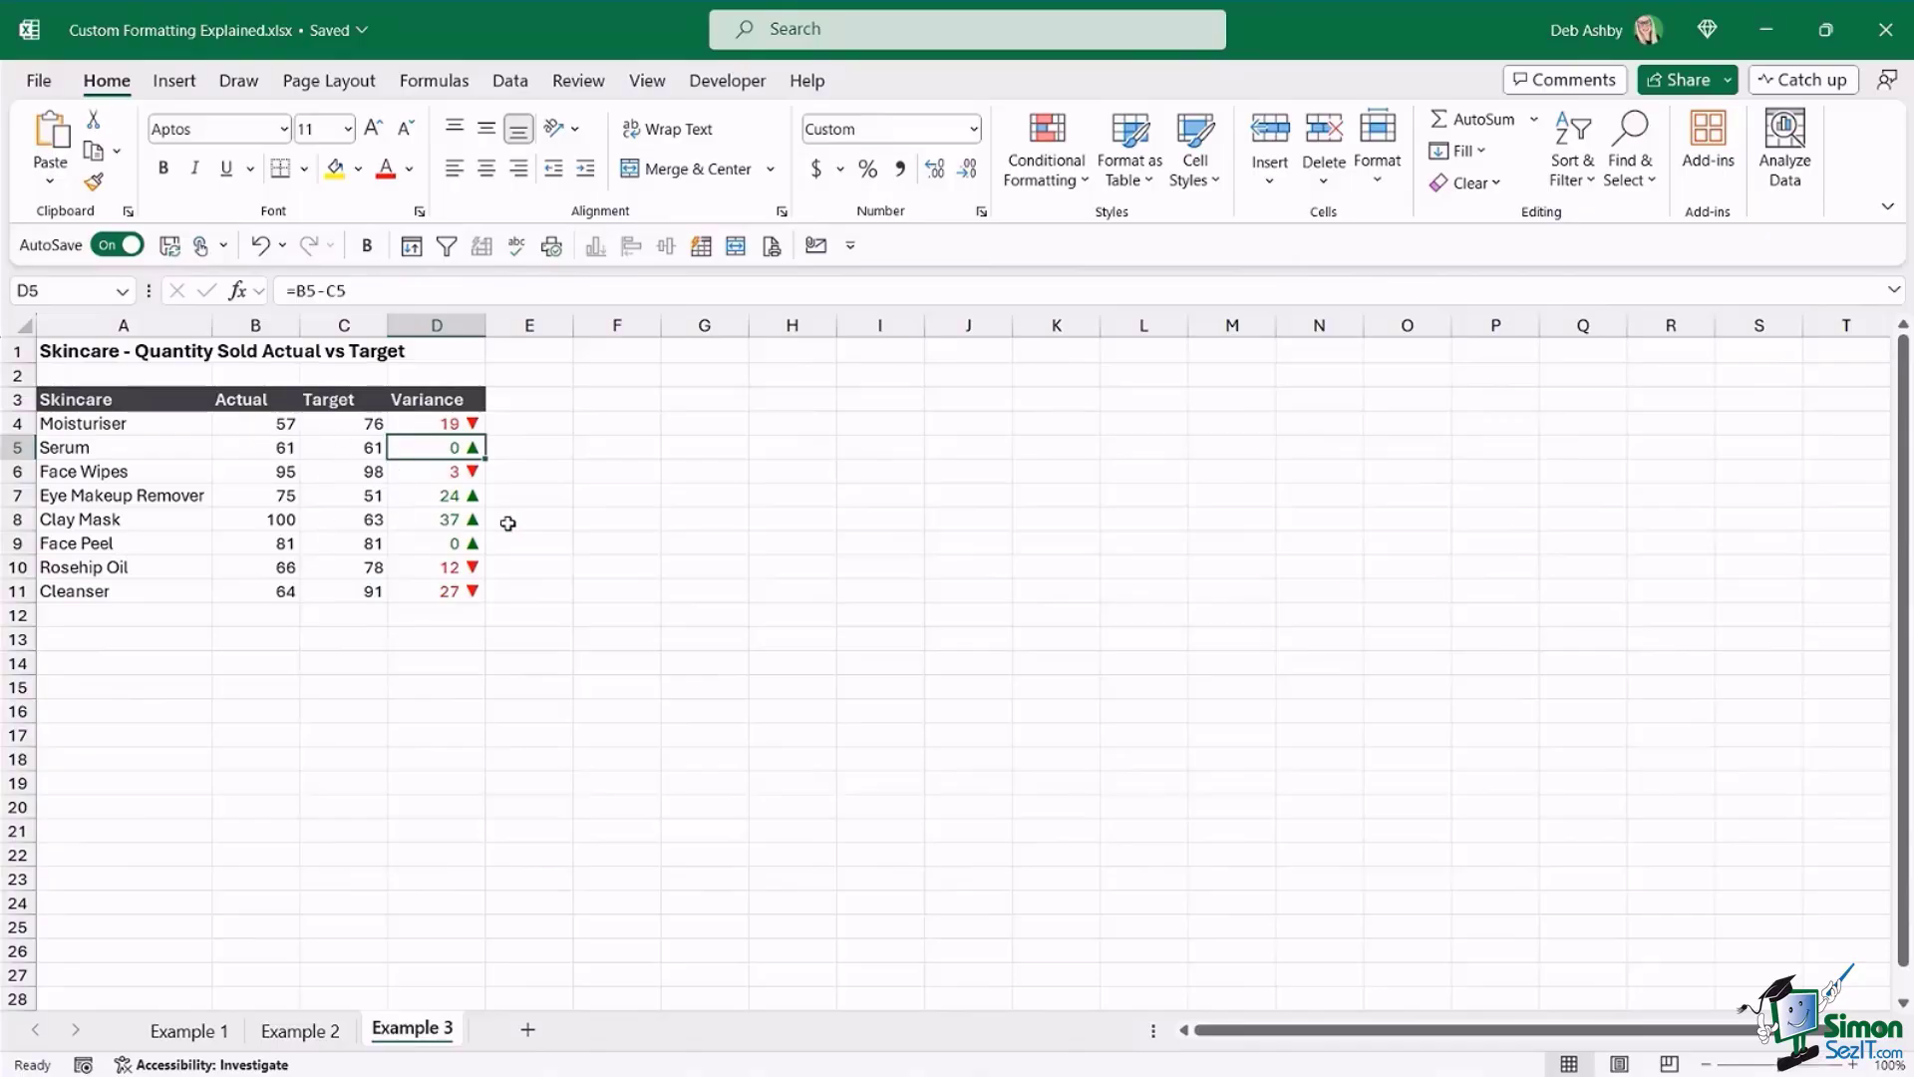
{"action": "left_click", "coordinate": [632, 503]}
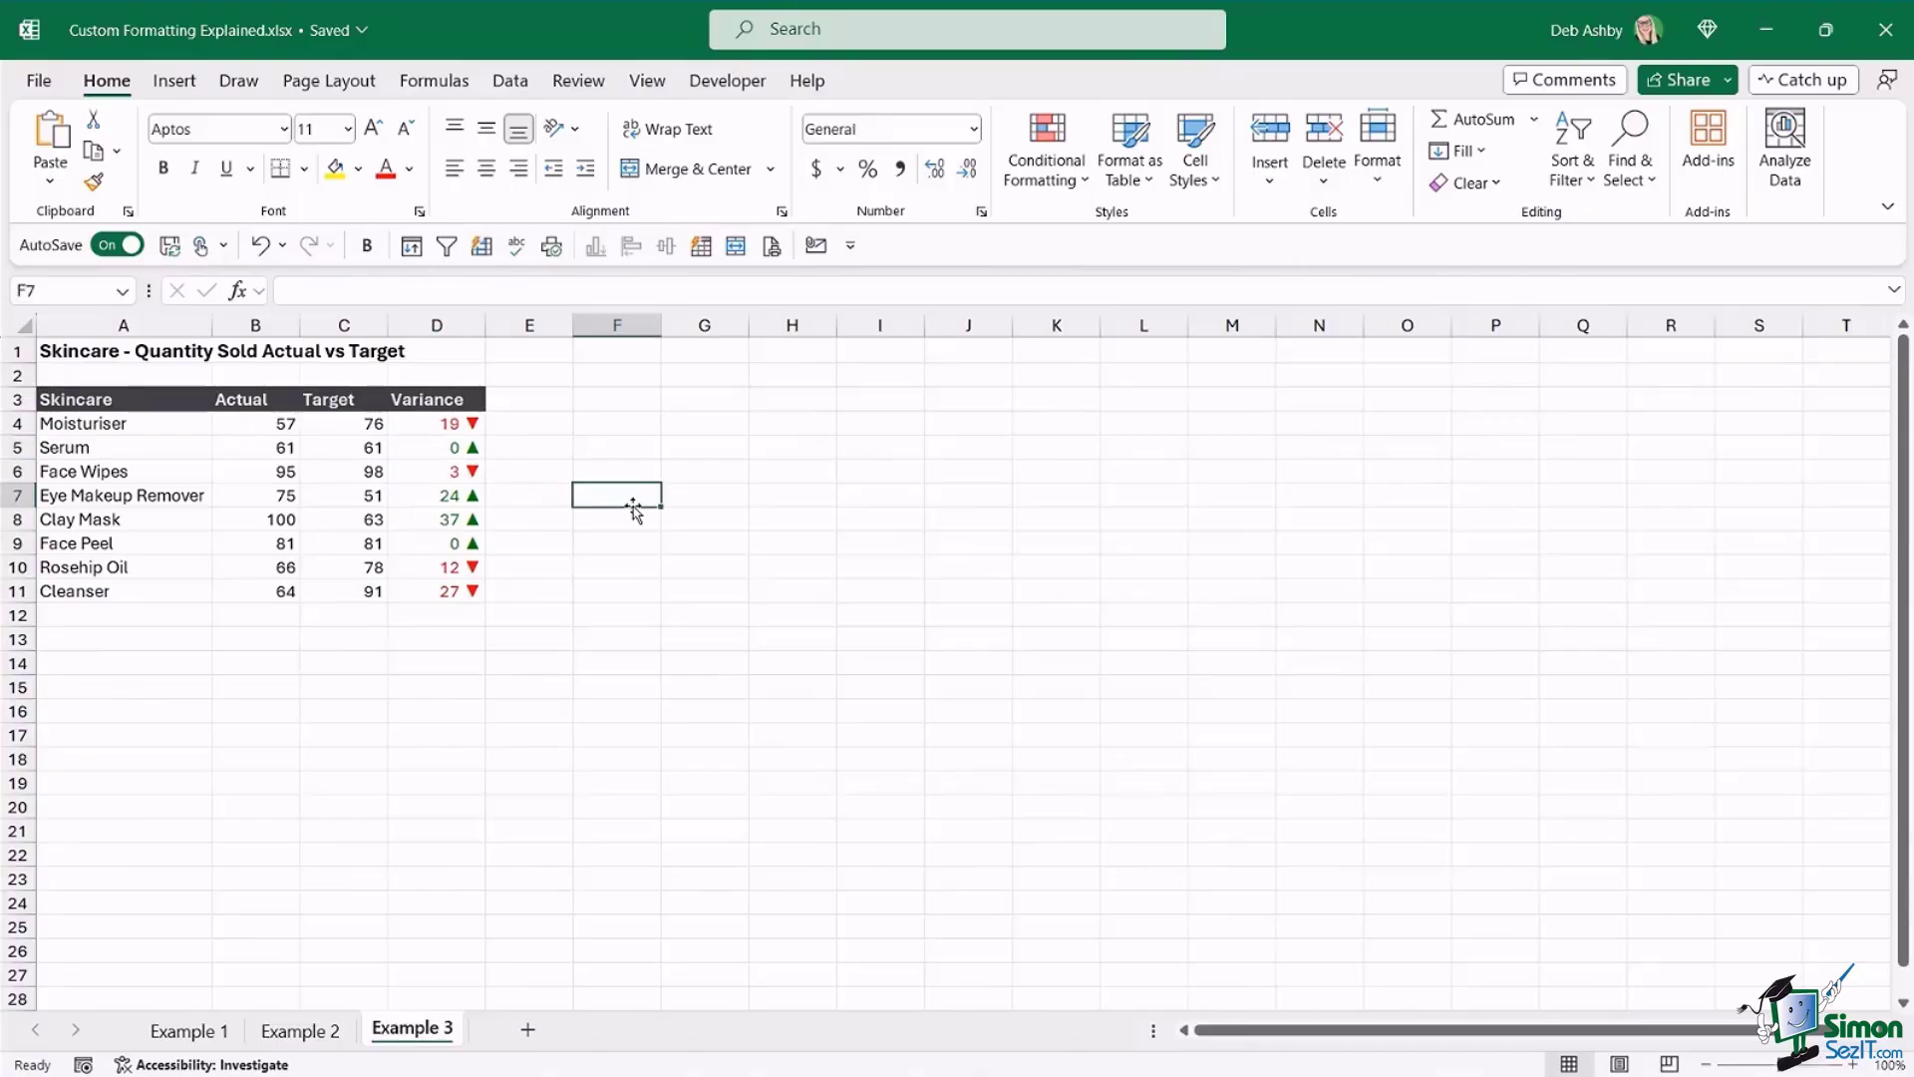
- Extend the custom format of D4:D11 with a zero section showing 0 and a horizontal bar symbol in Color13
{"action": "left_click_drag", "start_coordinate": [445, 436], "coordinate": [429, 583]}
{"action": "key", "text": "ctrl+1"}
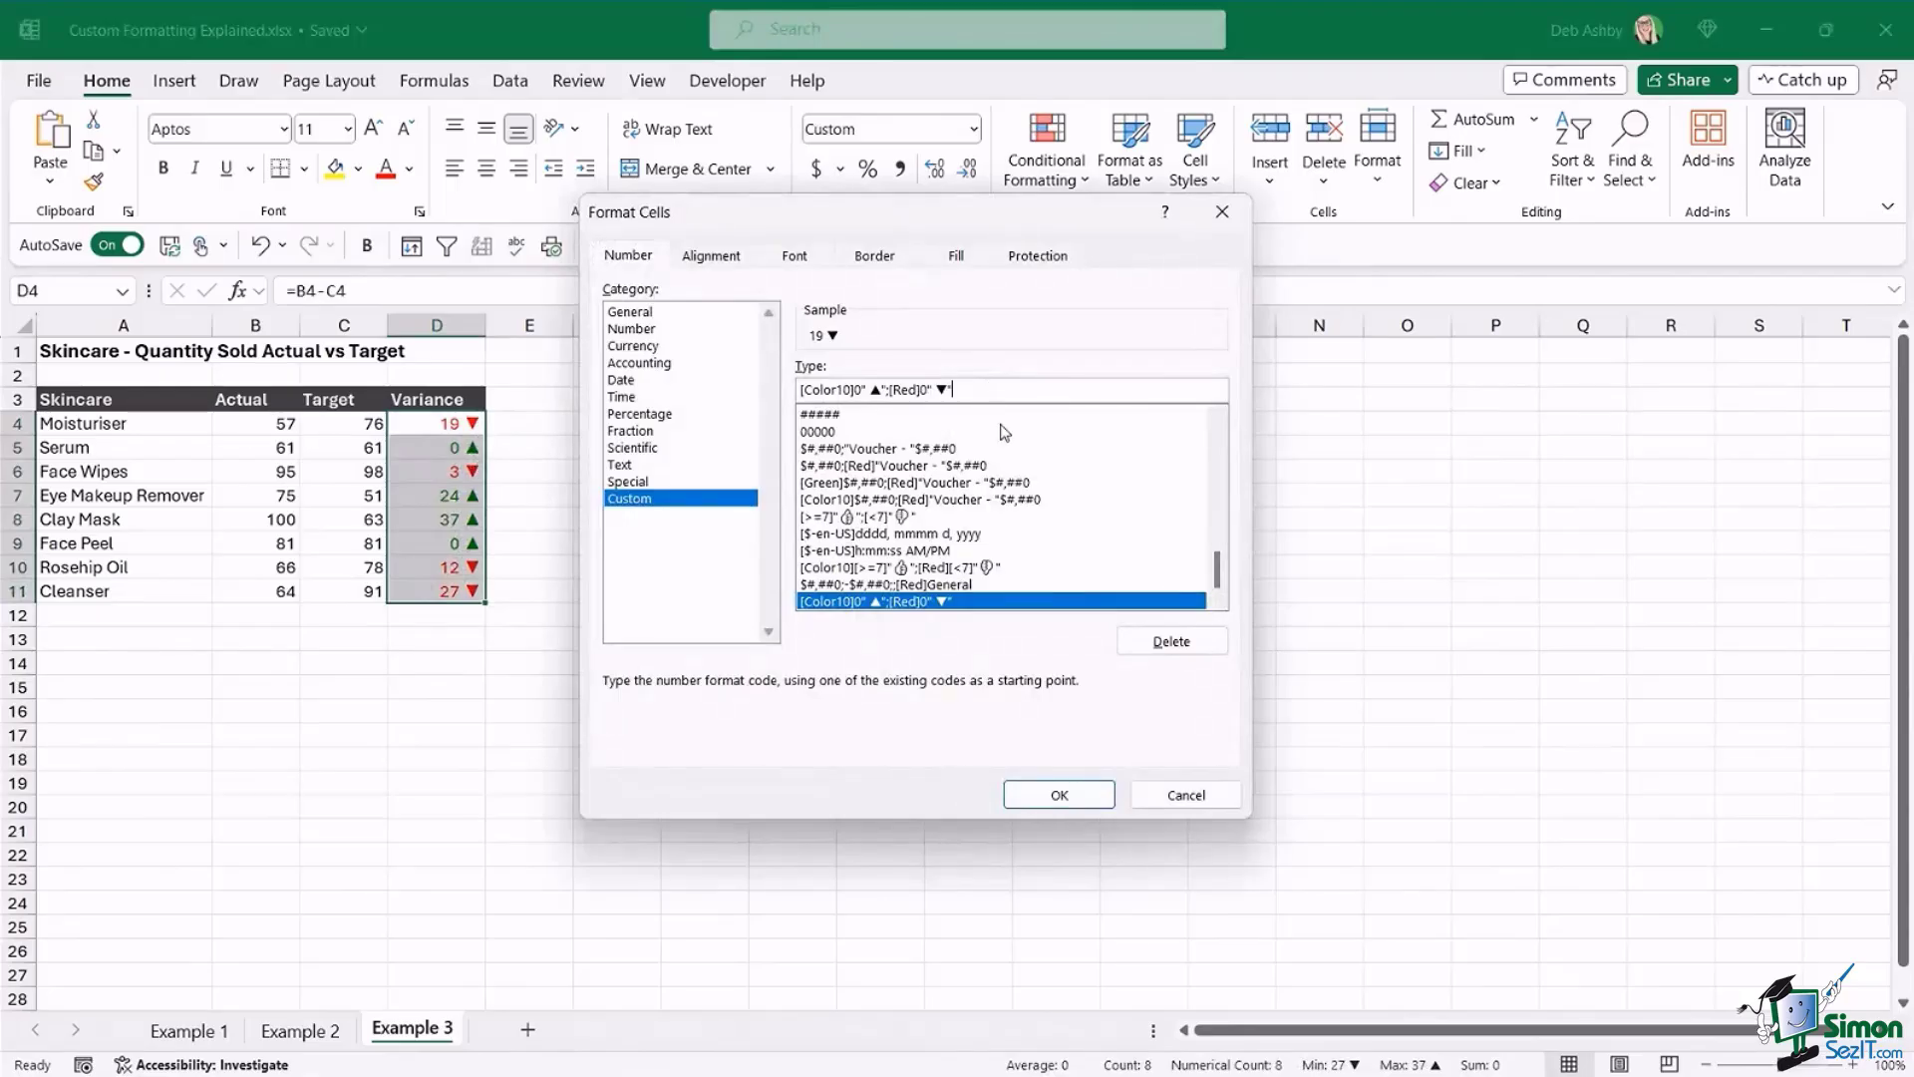
{"action": "type", "text": ";"}
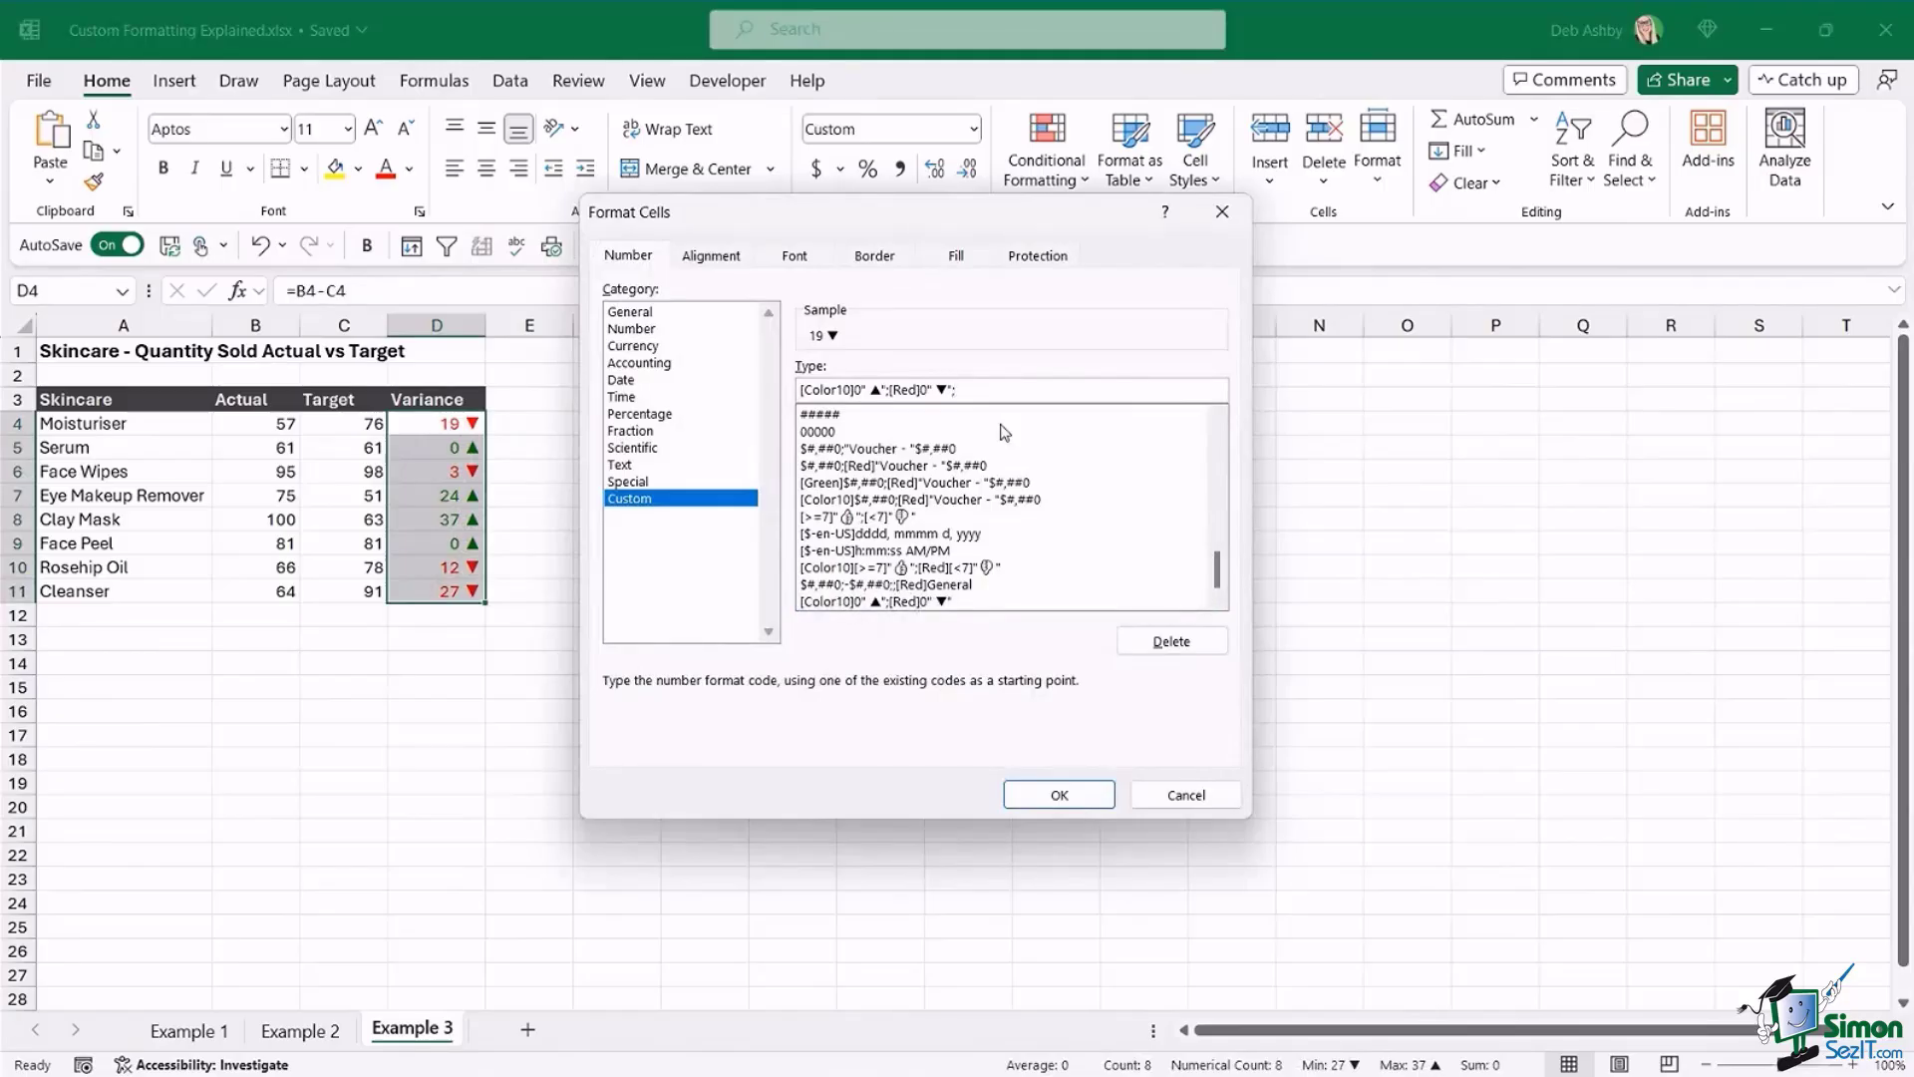
{"action": "type", "text": "["}
{"action": "type", "text": "Color13"}
{"action": "type", "text": "0\""}
{"action": "type", "text": "■"}
{"action": "type", "text": "\""}
{"action": "left_click", "coordinate": [1061, 792]}
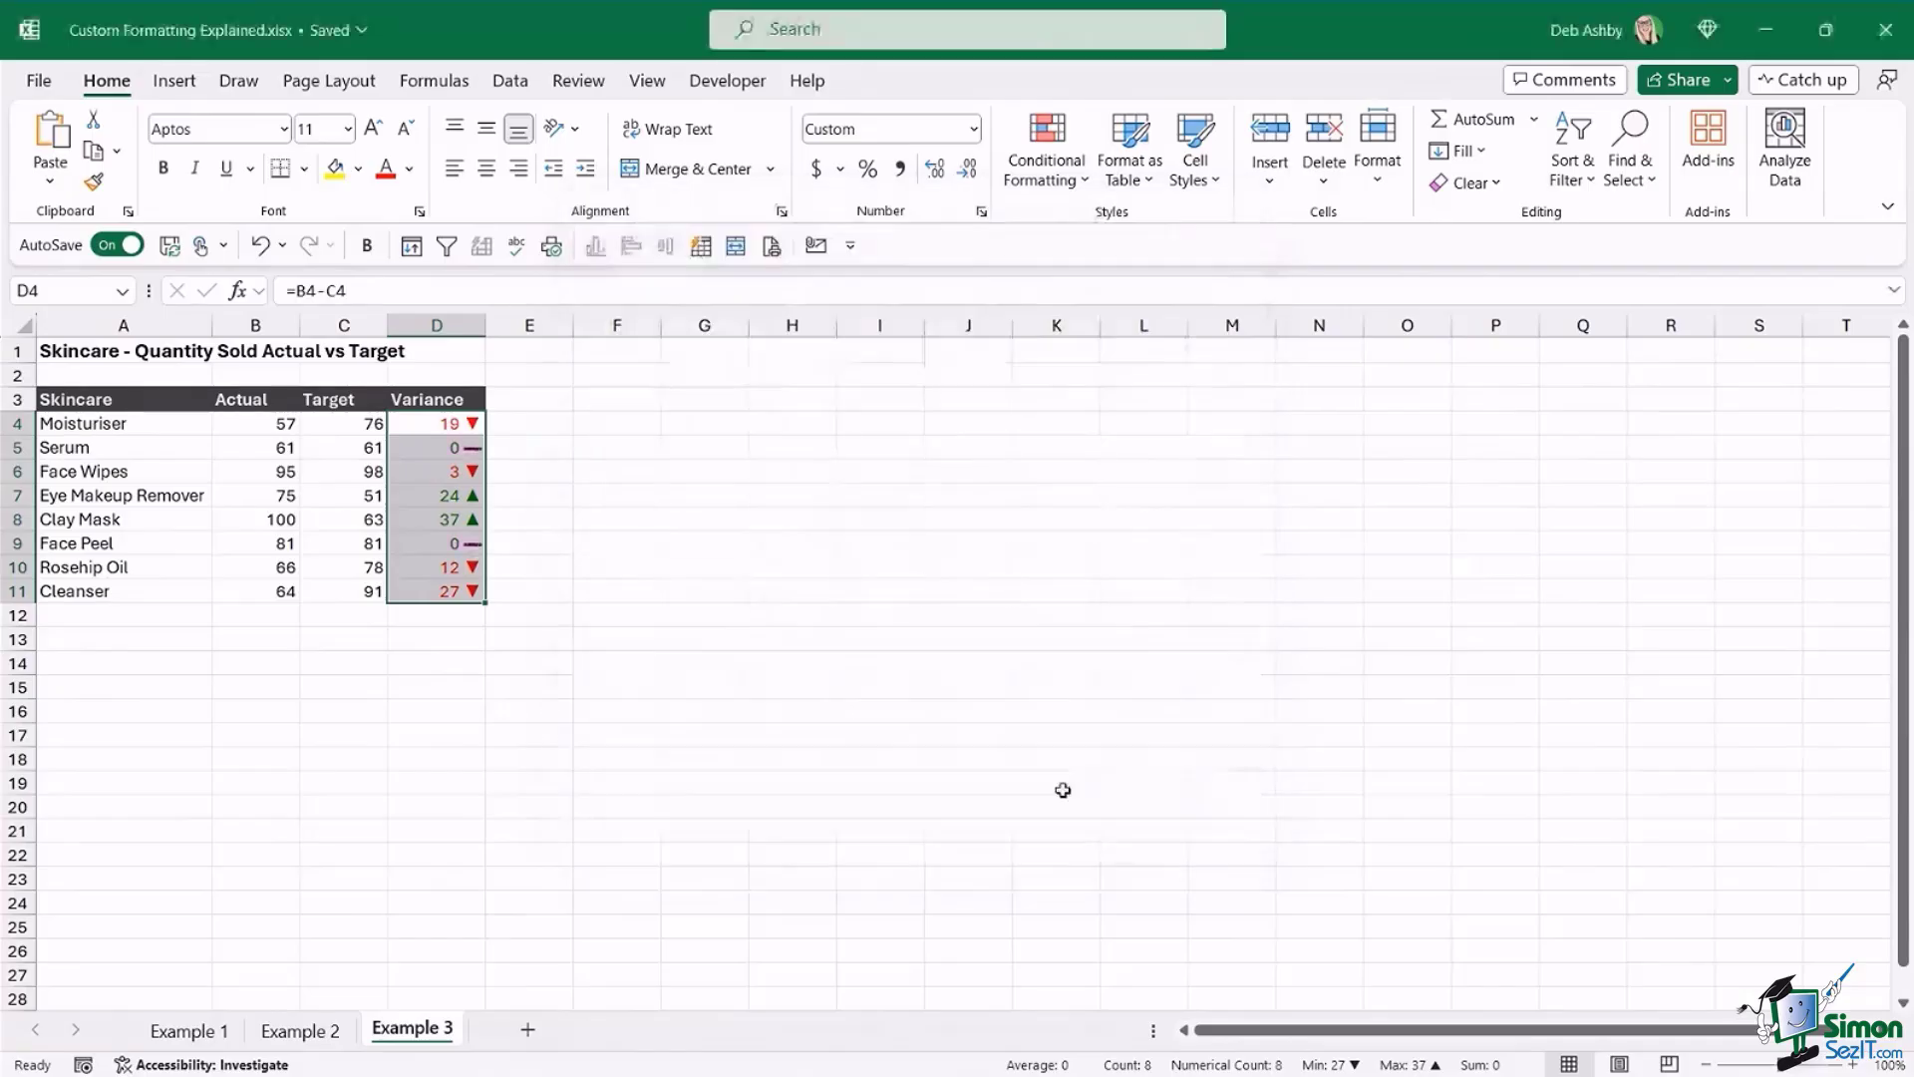
- Center-align the variance values in D4:D11
{"action": "left_click", "coordinate": [628, 427]}
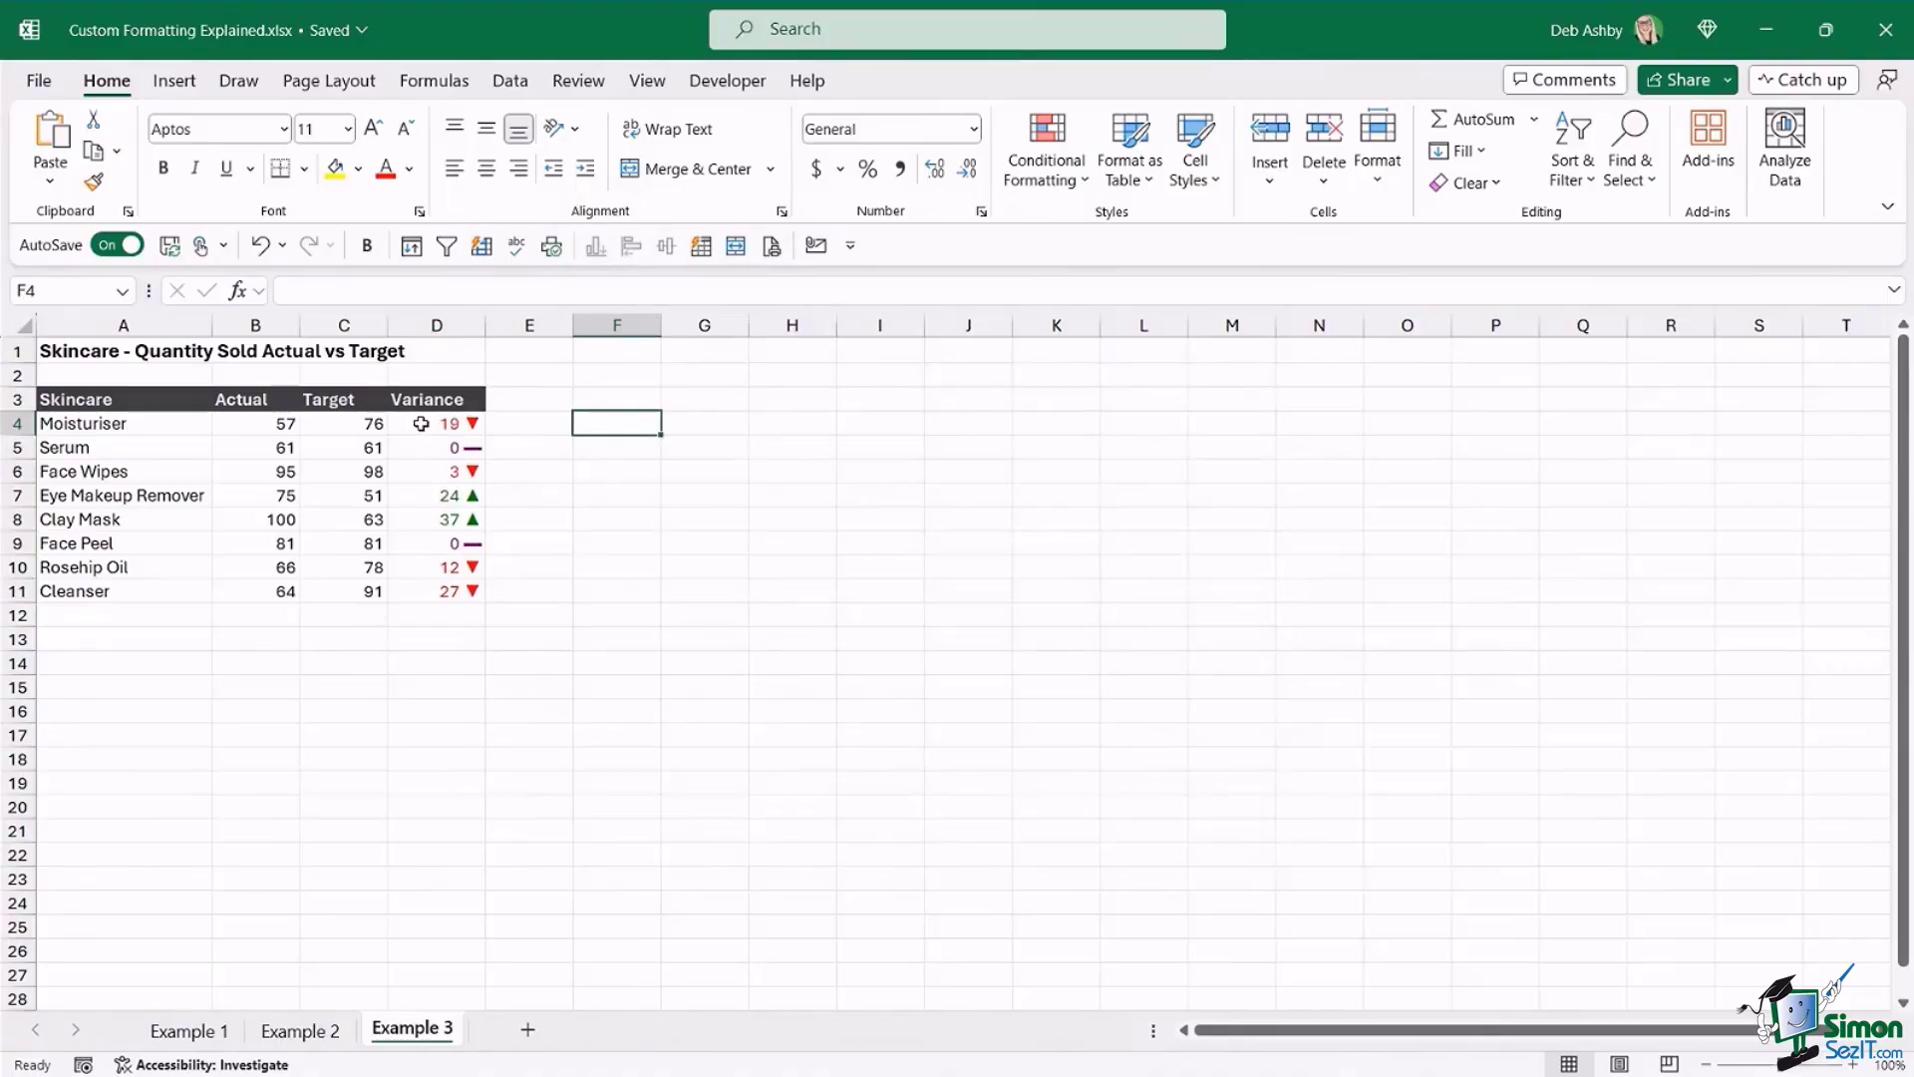
{"action": "left_click", "coordinate": [449, 326]}
{"action": "left_click", "coordinate": [594, 431]}
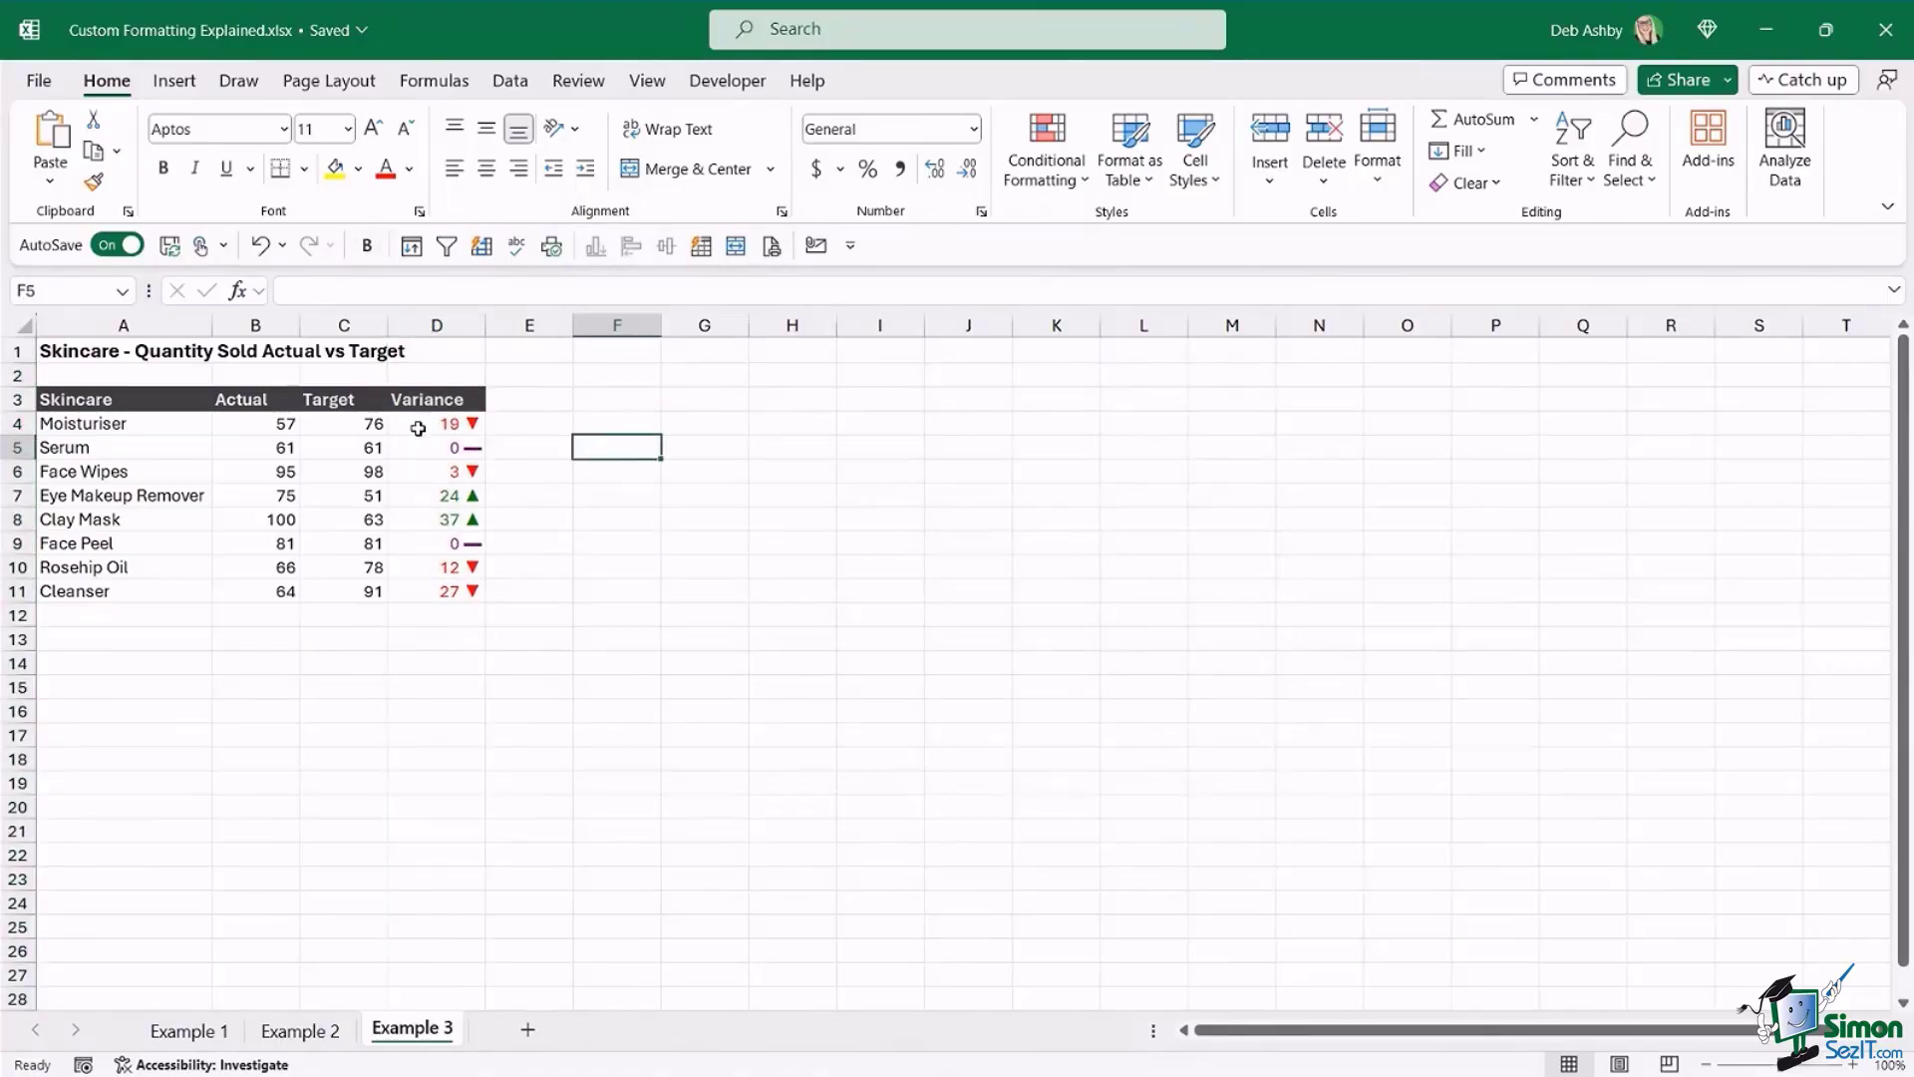
{"action": "left_click_drag", "start_coordinate": [418, 429], "coordinate": [410, 596]}
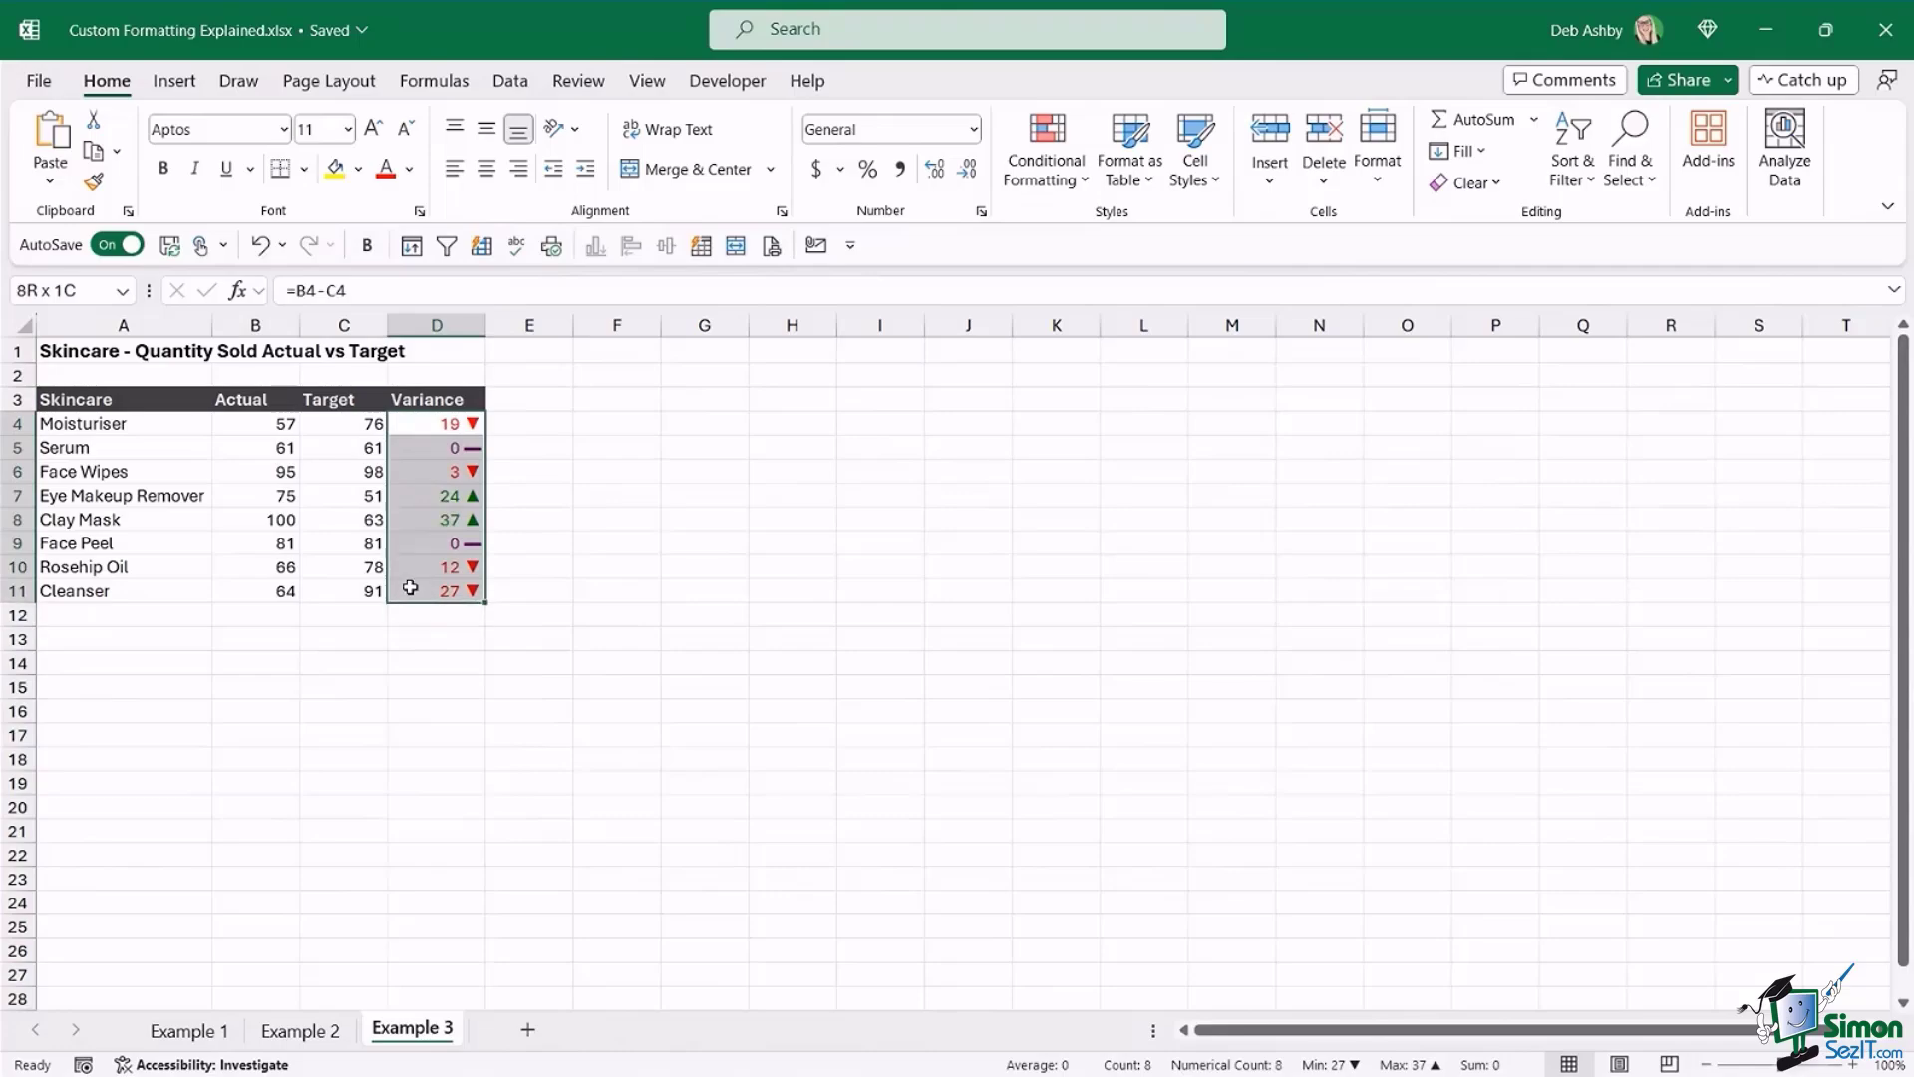
{"action": "left_click", "coordinate": [486, 169]}
{"action": "left_click", "coordinate": [677, 562]}
{"action": "left_click", "coordinate": [965, 518]}
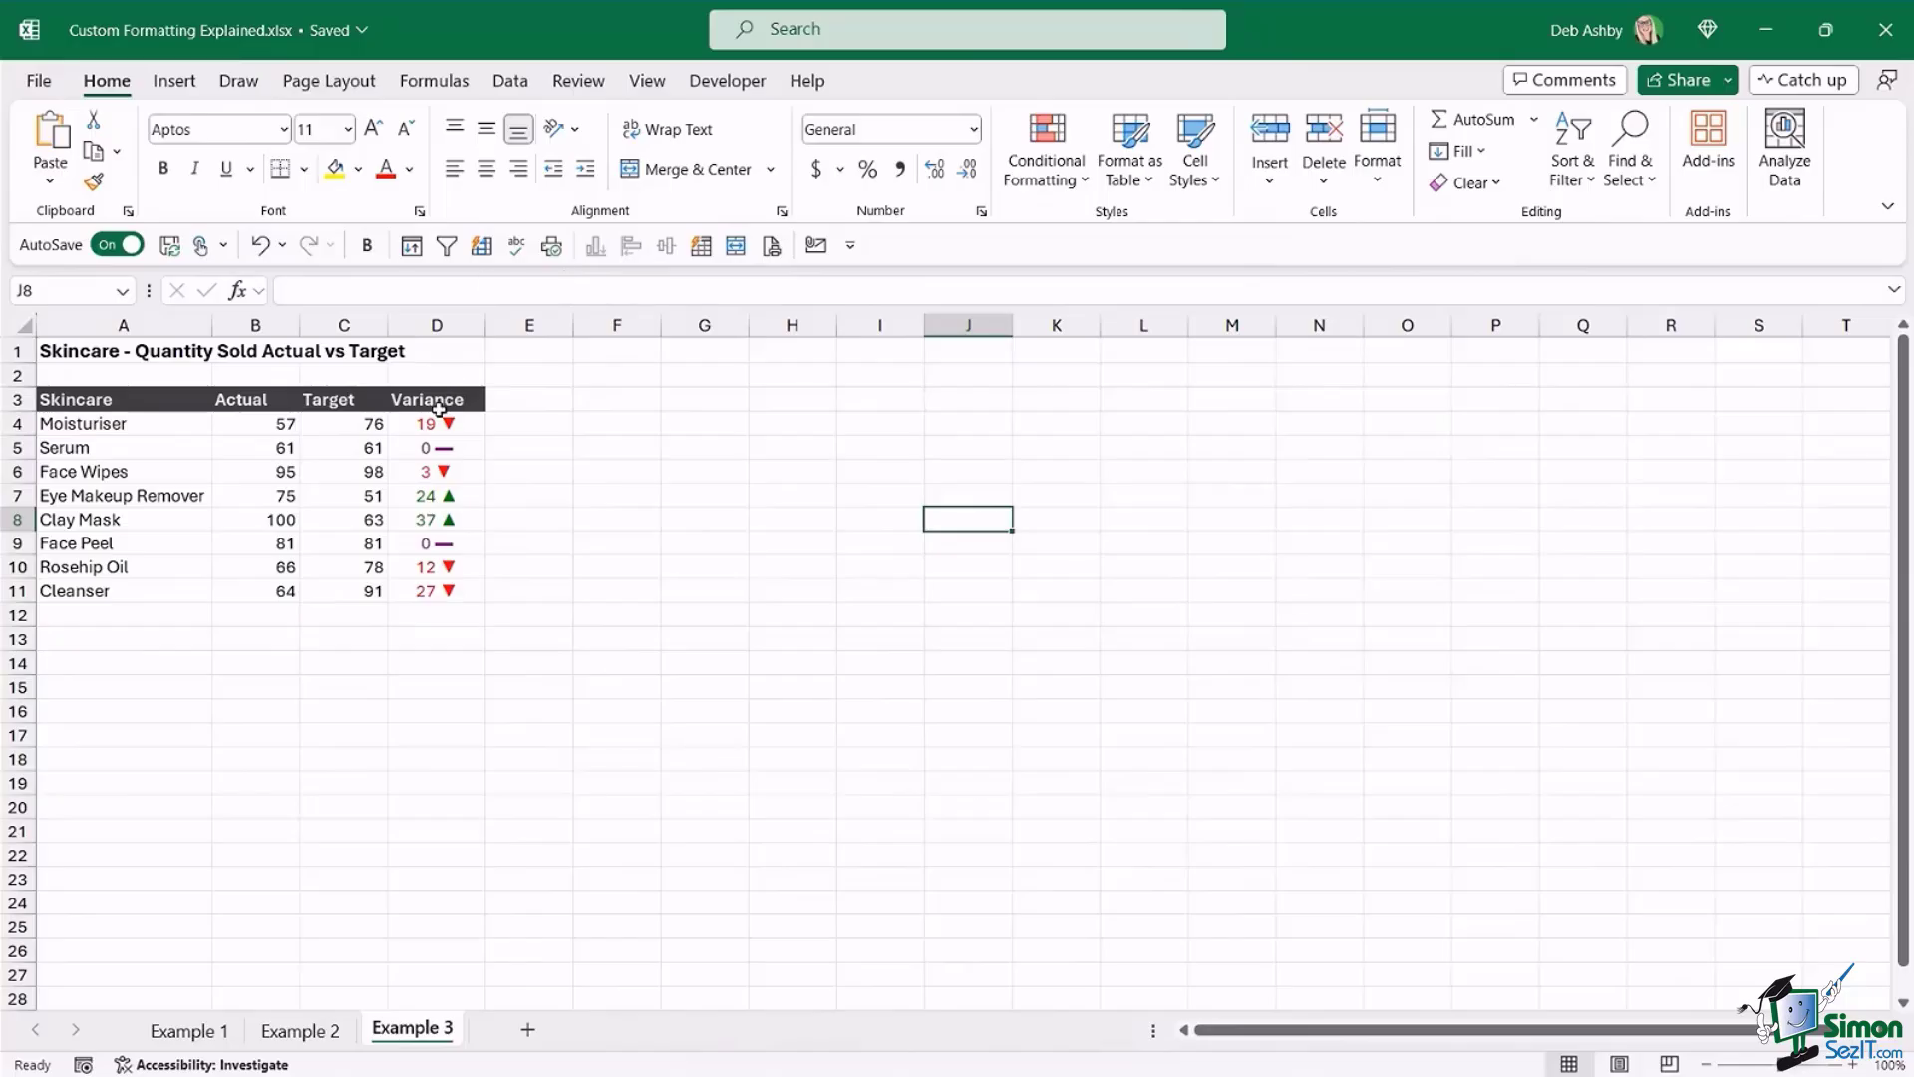
- Right-align the variance values in D4:D11
{"action": "left_click_drag", "start_coordinate": [399, 425], "coordinate": [392, 593]}
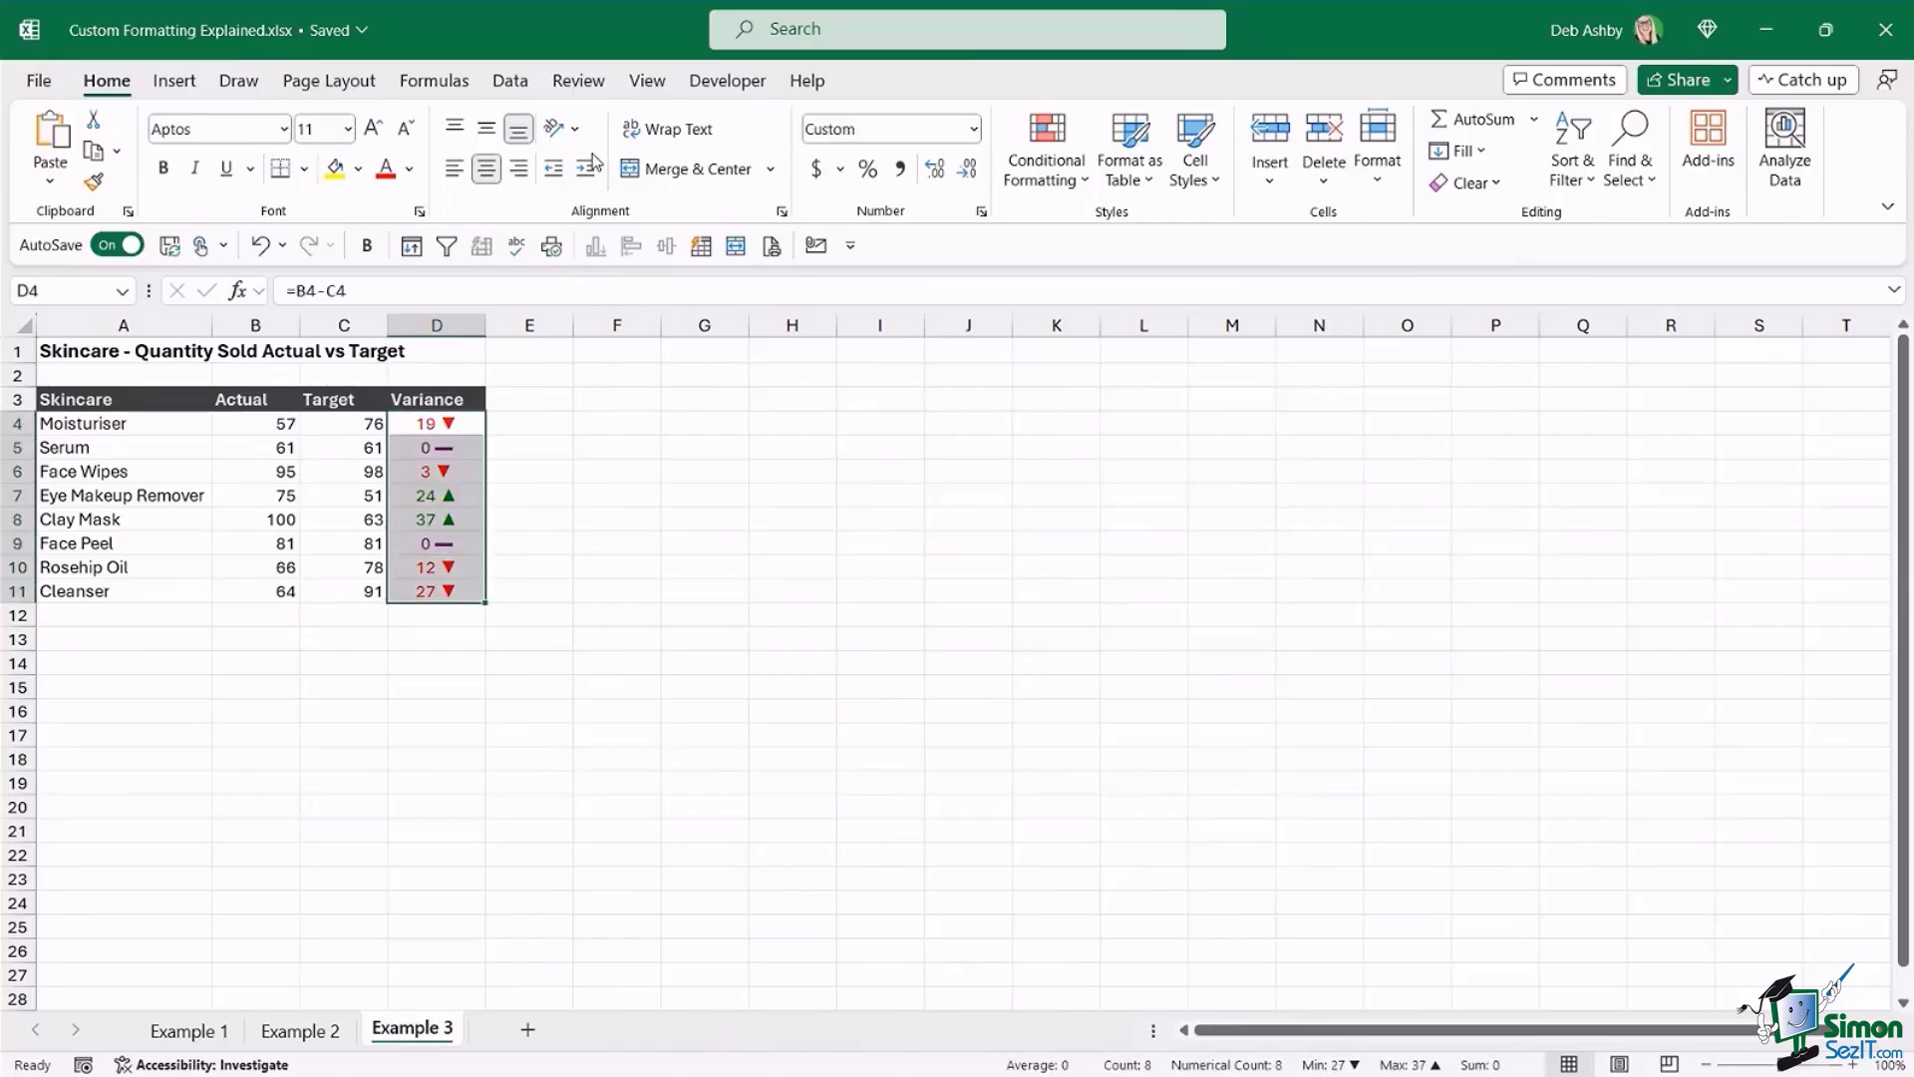
{"action": "left_click", "coordinate": [518, 169]}
{"action": "left_click", "coordinate": [773, 569]}
{"action": "left_click", "coordinate": [705, 496]}
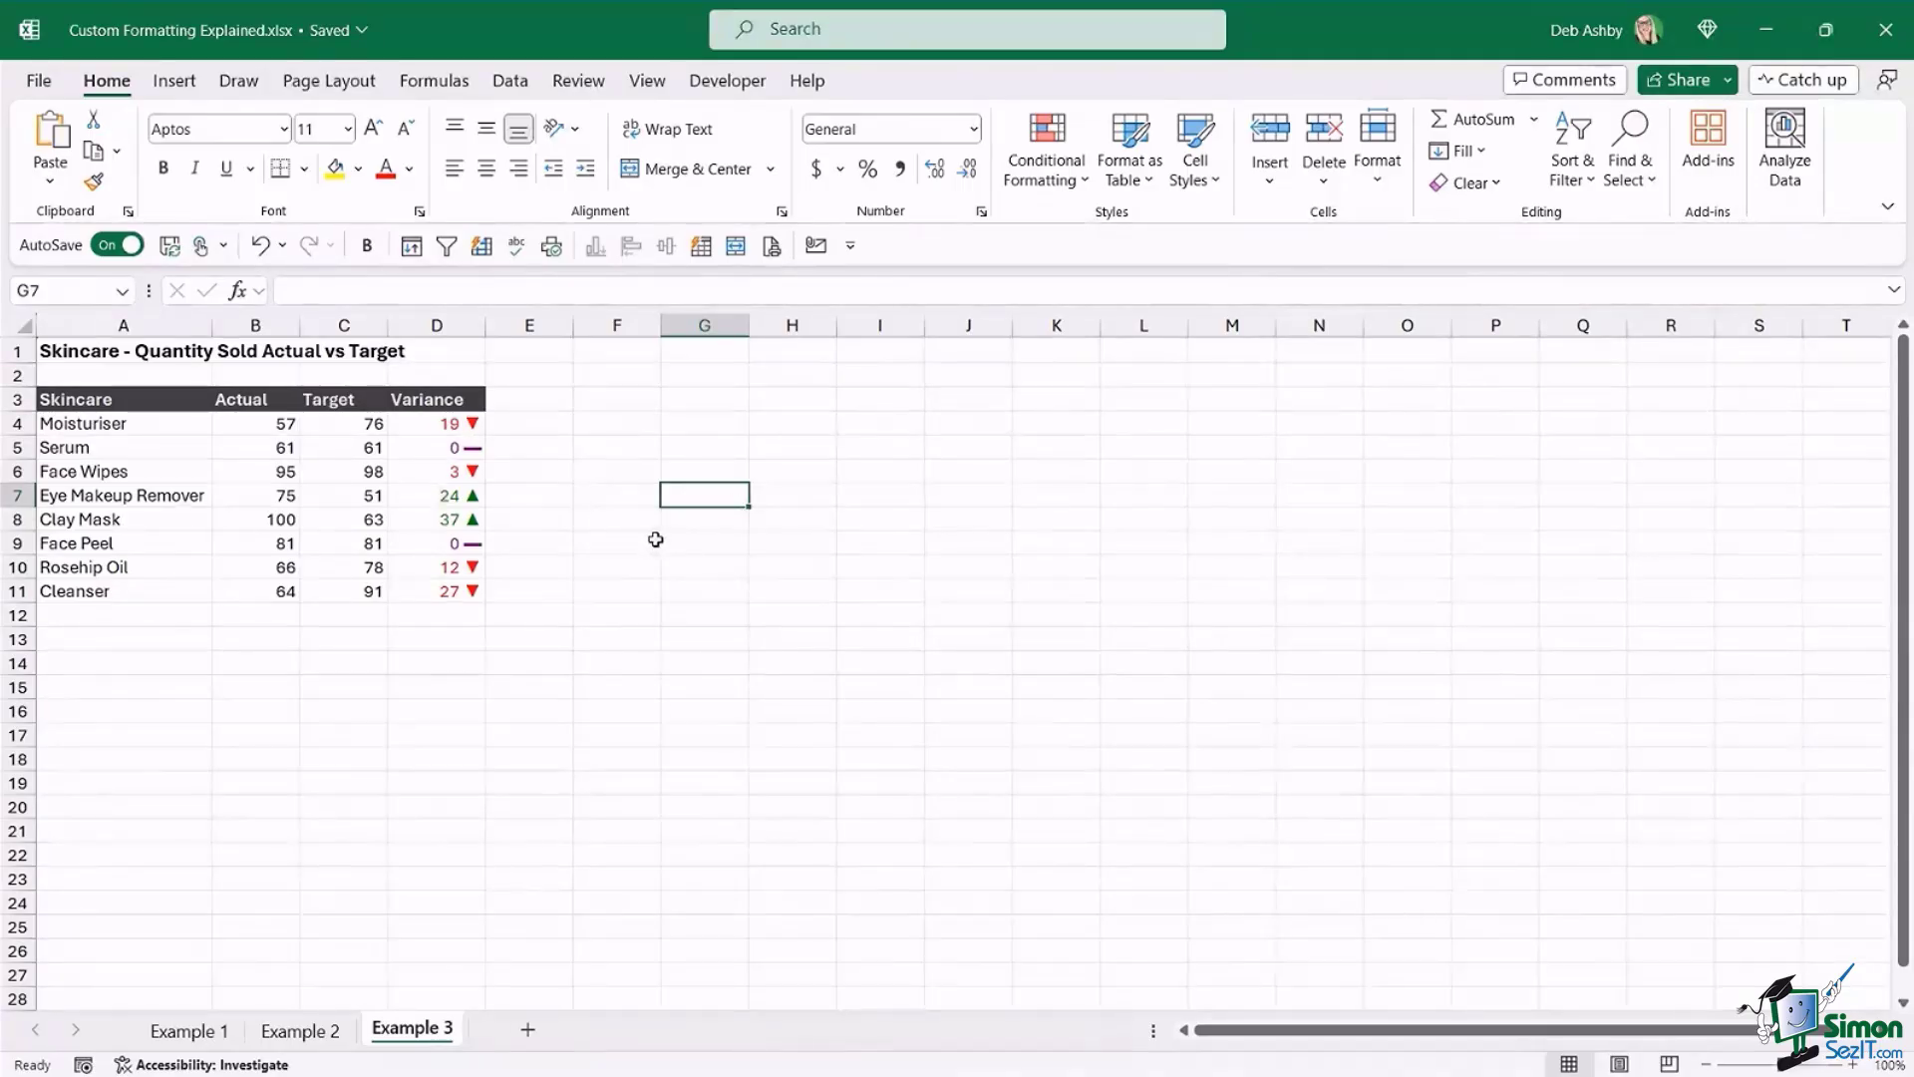
- Set the target quantities to 50 for Serum in C5 and 100 for Face Peel in C9
{"action": "left_click", "coordinate": [335, 453]}
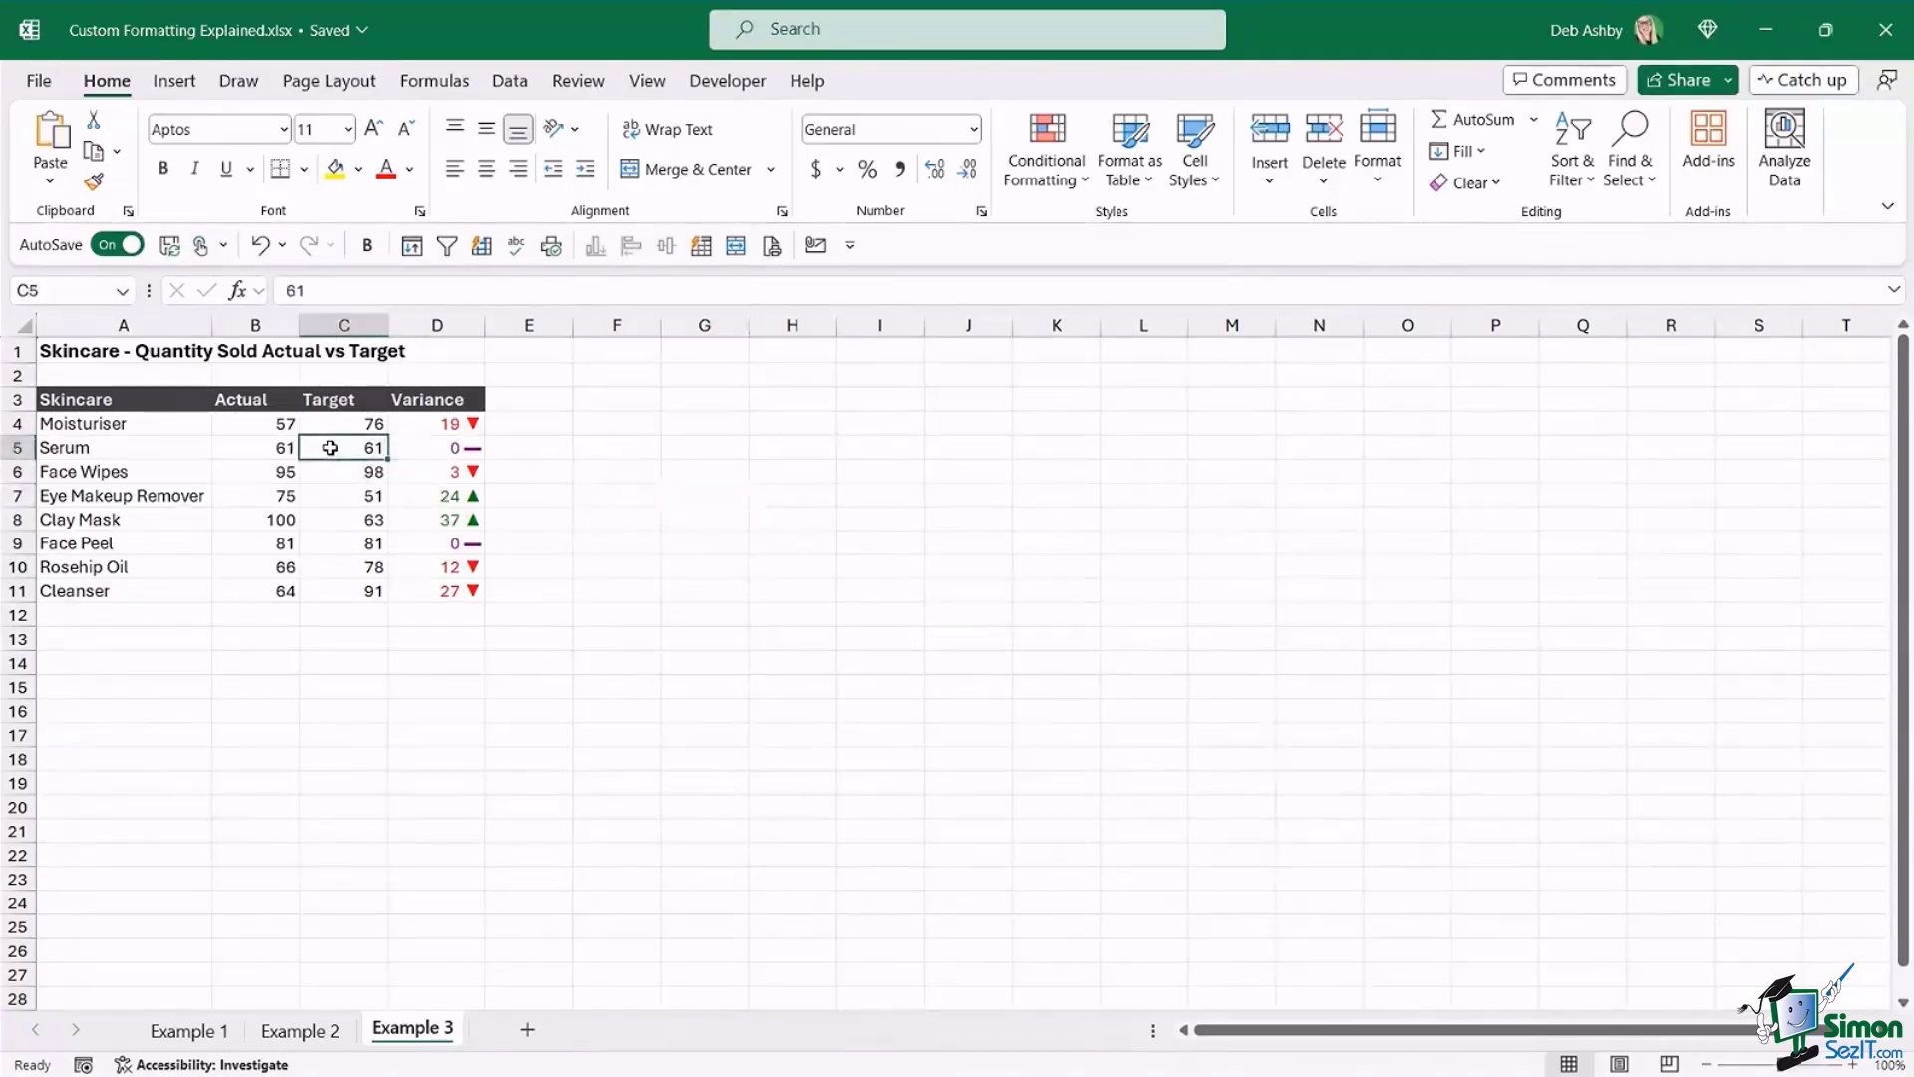
{"action": "type", "text": "50"}
{"action": "key", "text": "Return"}
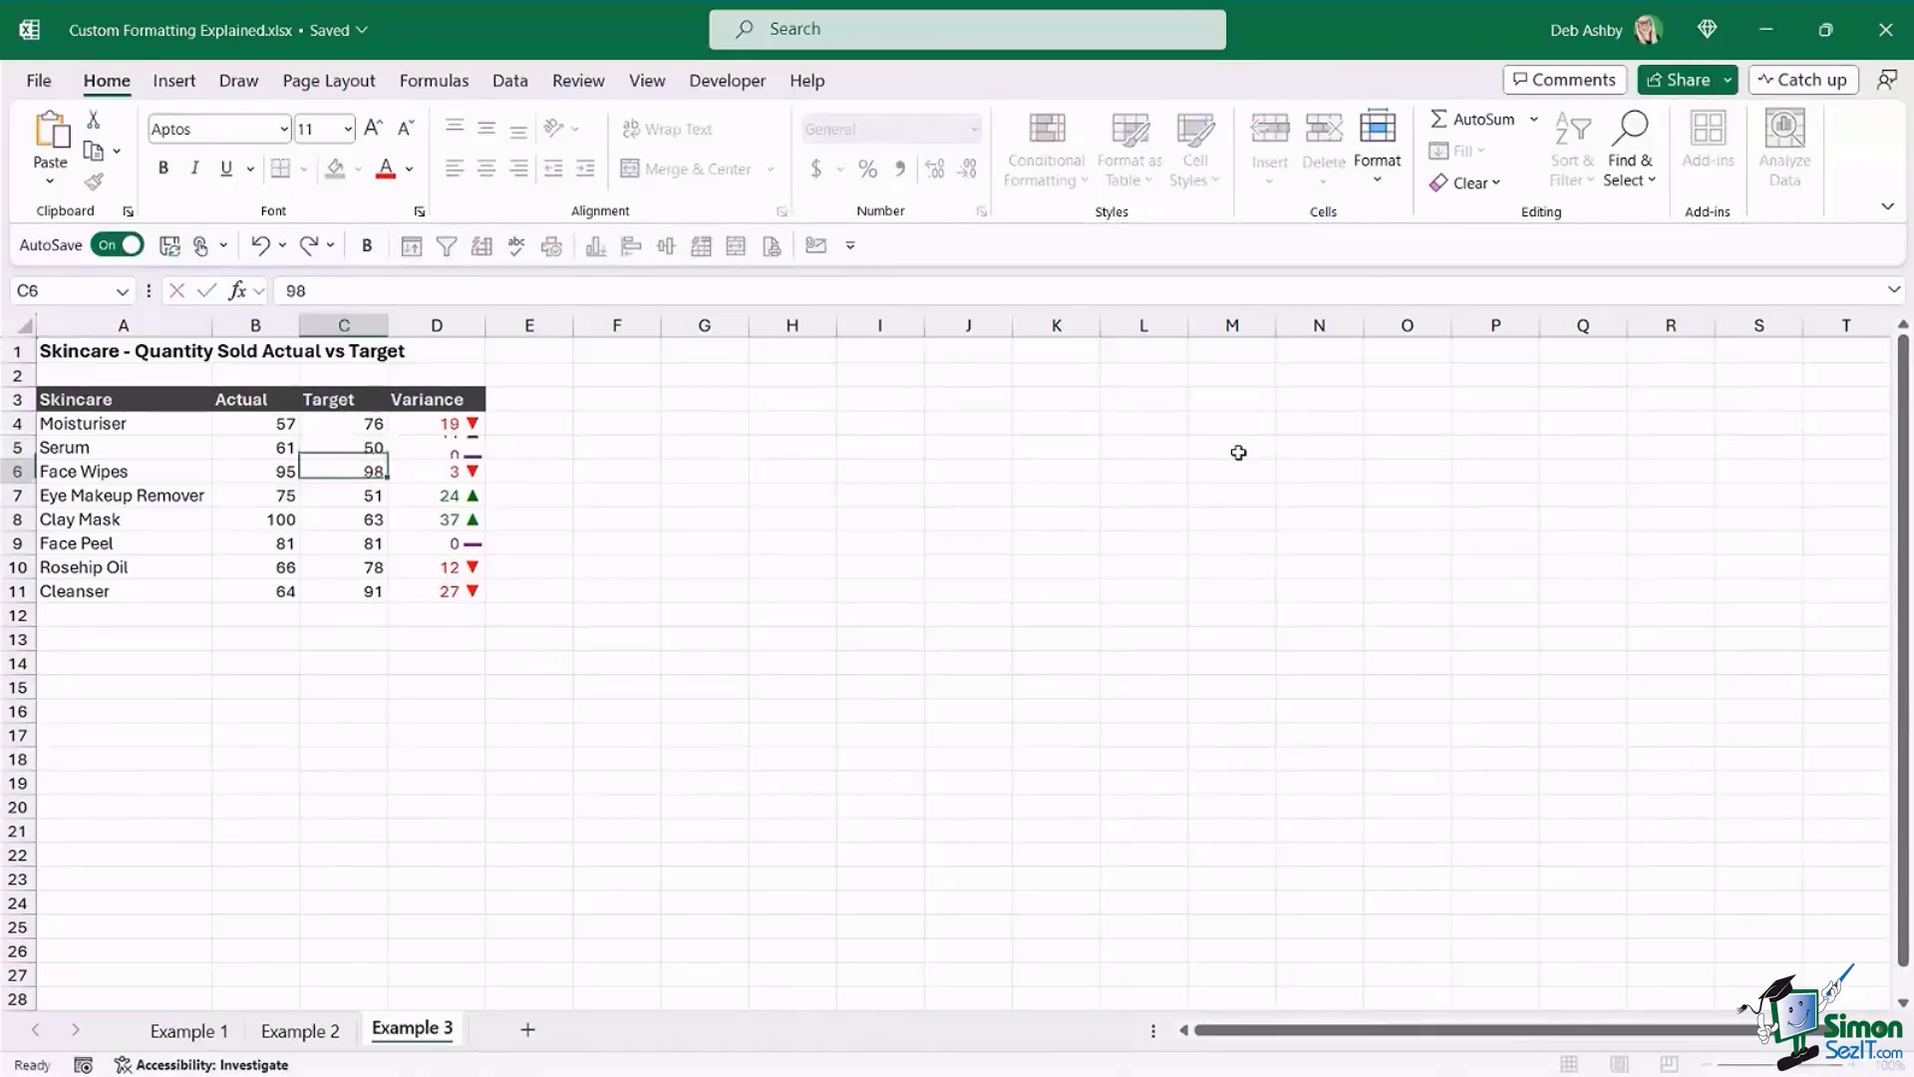
{"action": "left_click", "coordinate": [371, 547]}
{"action": "type", "text": "100"}
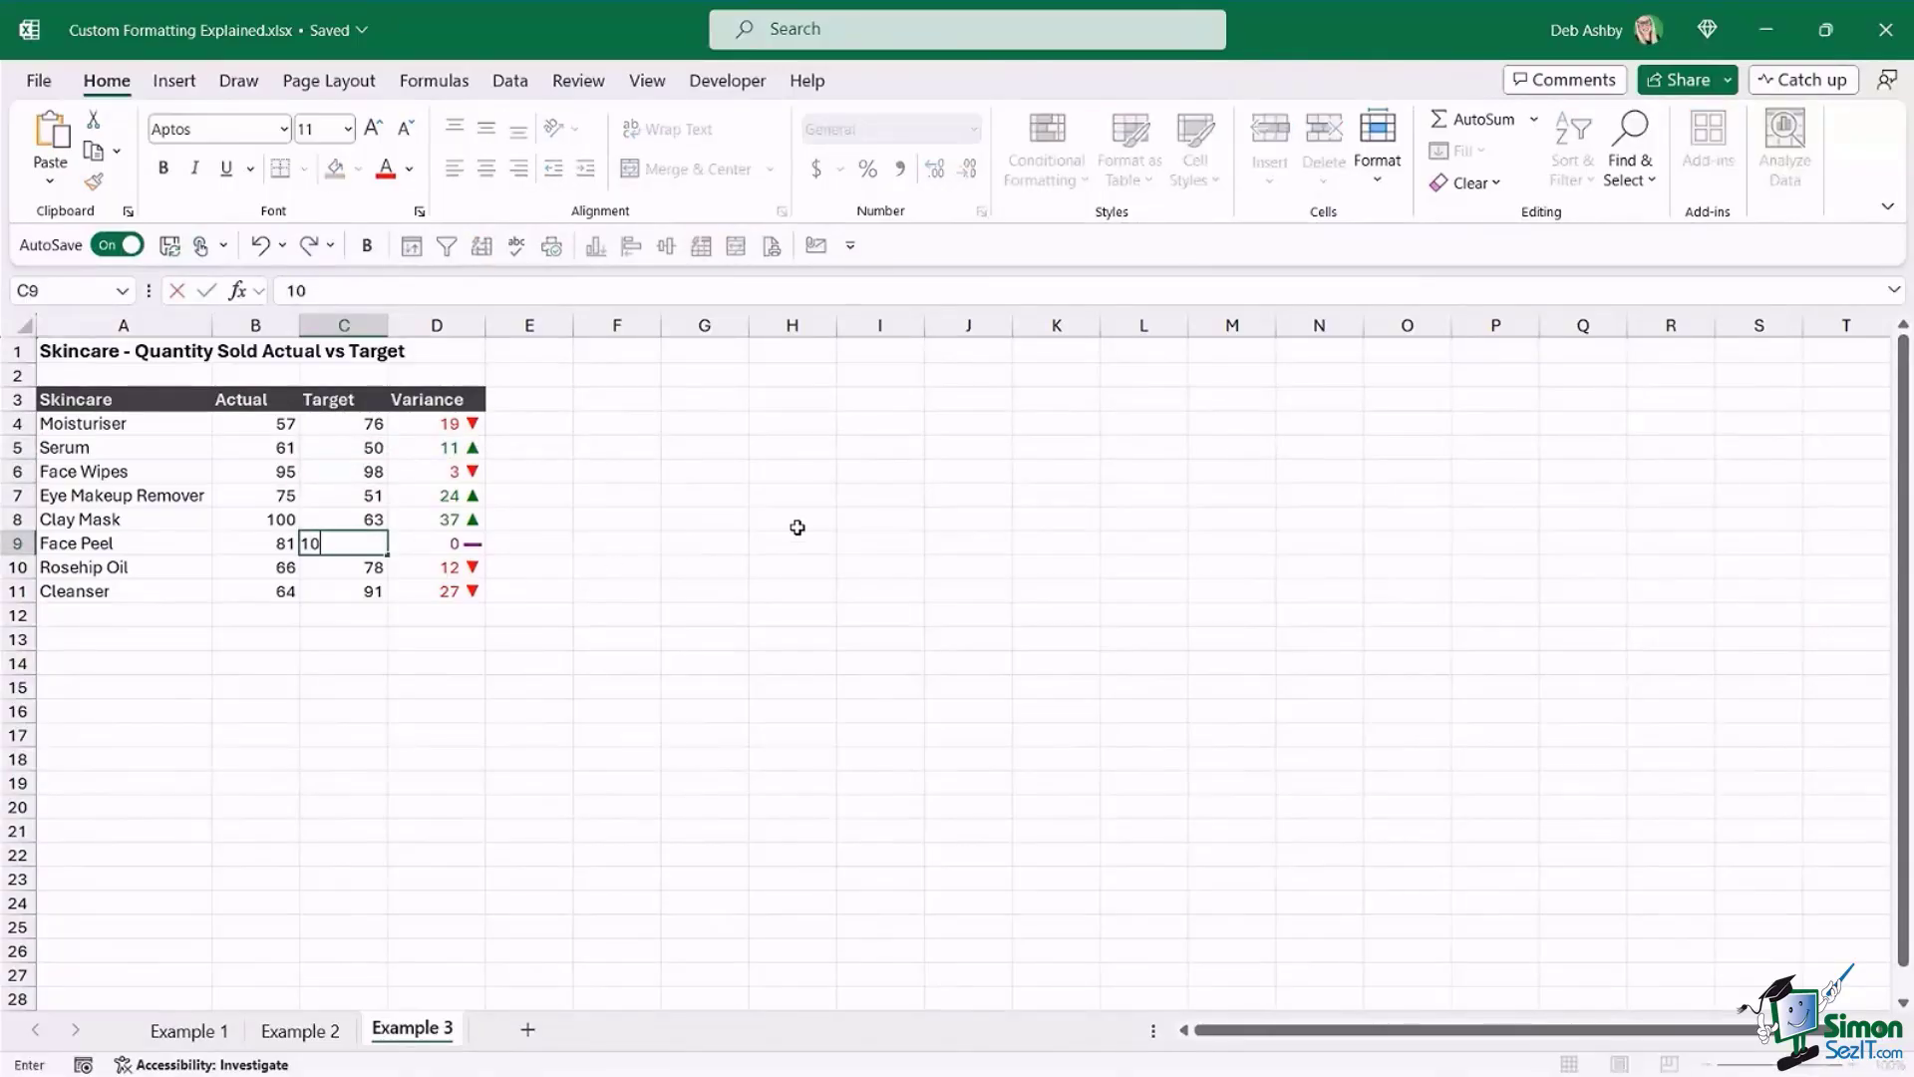
{"action": "key", "text": "Return"}
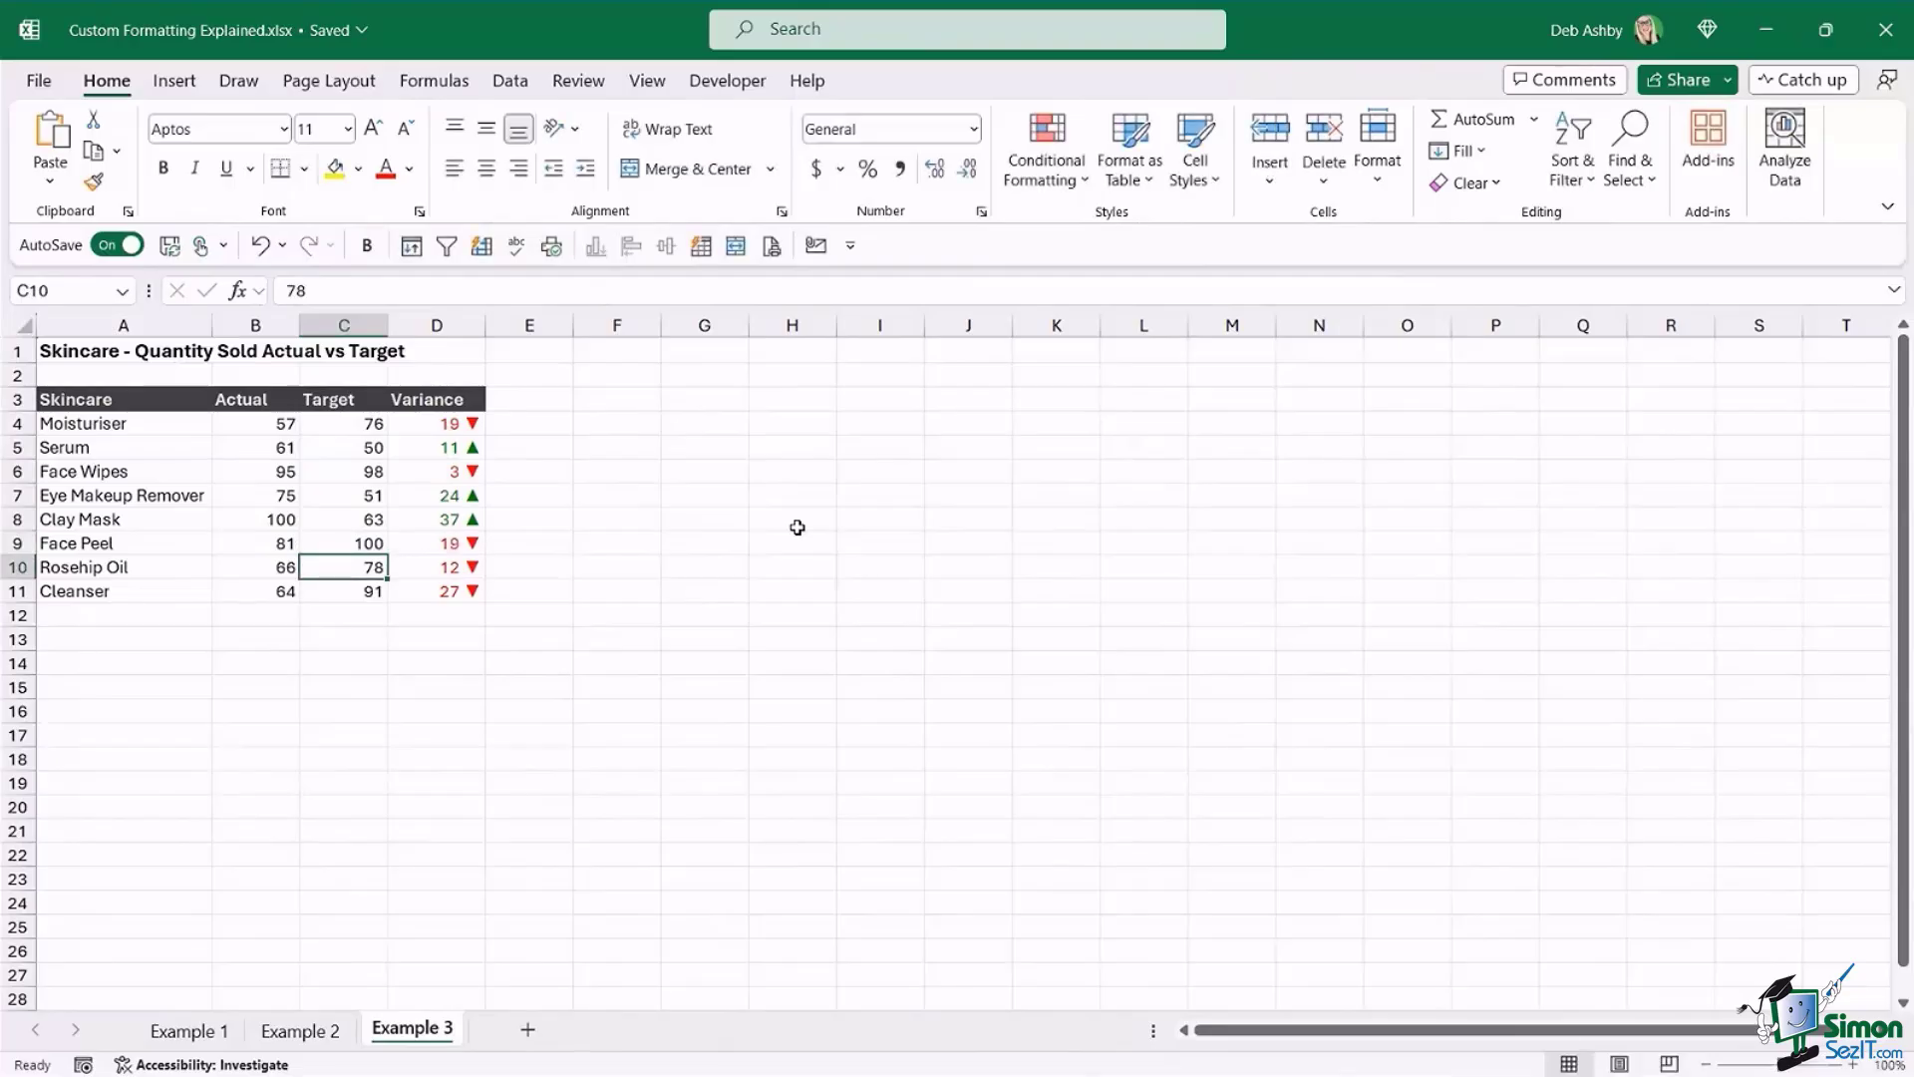